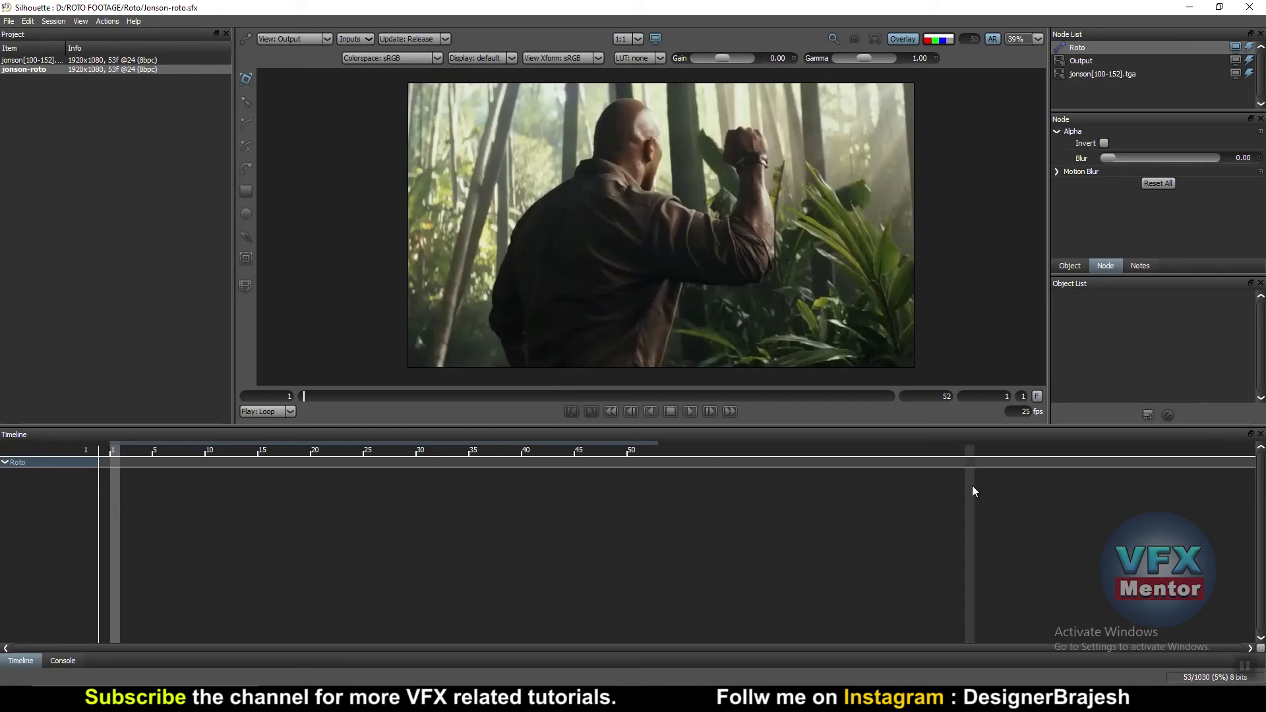
- Change the project playback frame rate from 25 to 24 fps
double_click(1025, 411)
type("24")
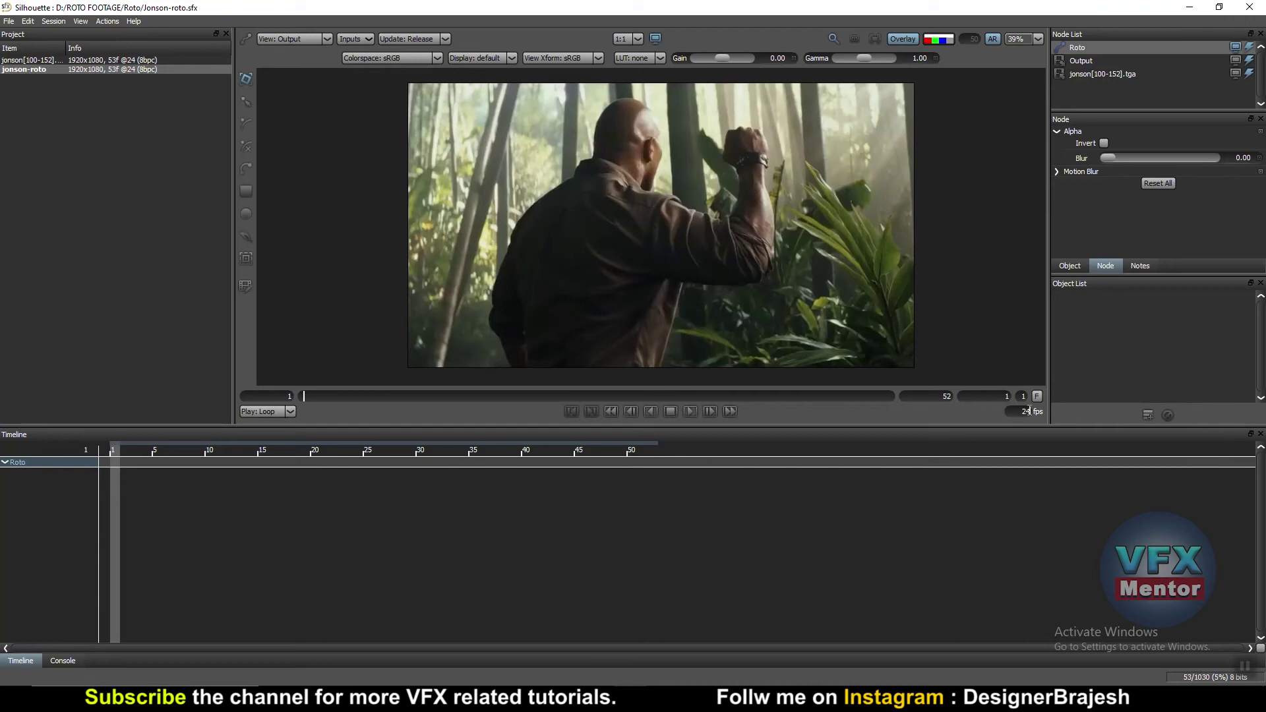
mouse_move(539, 675)
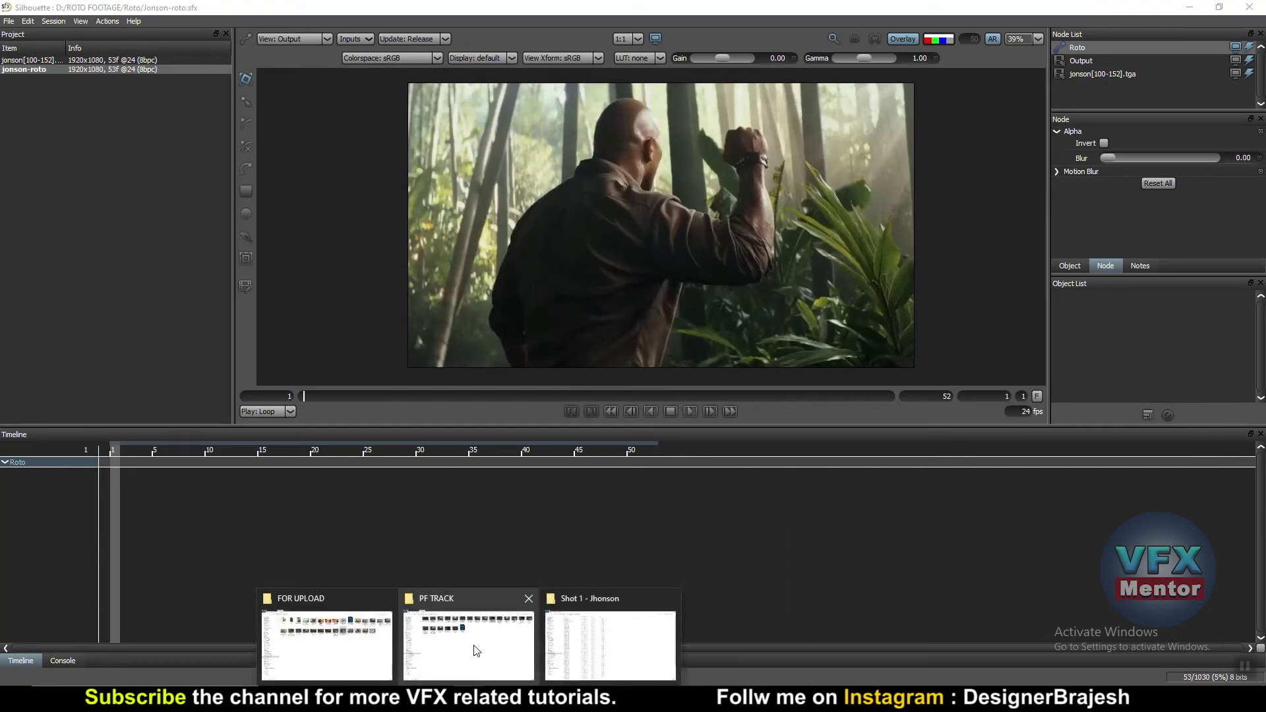
left_click(593, 654)
right_click(213, 86)
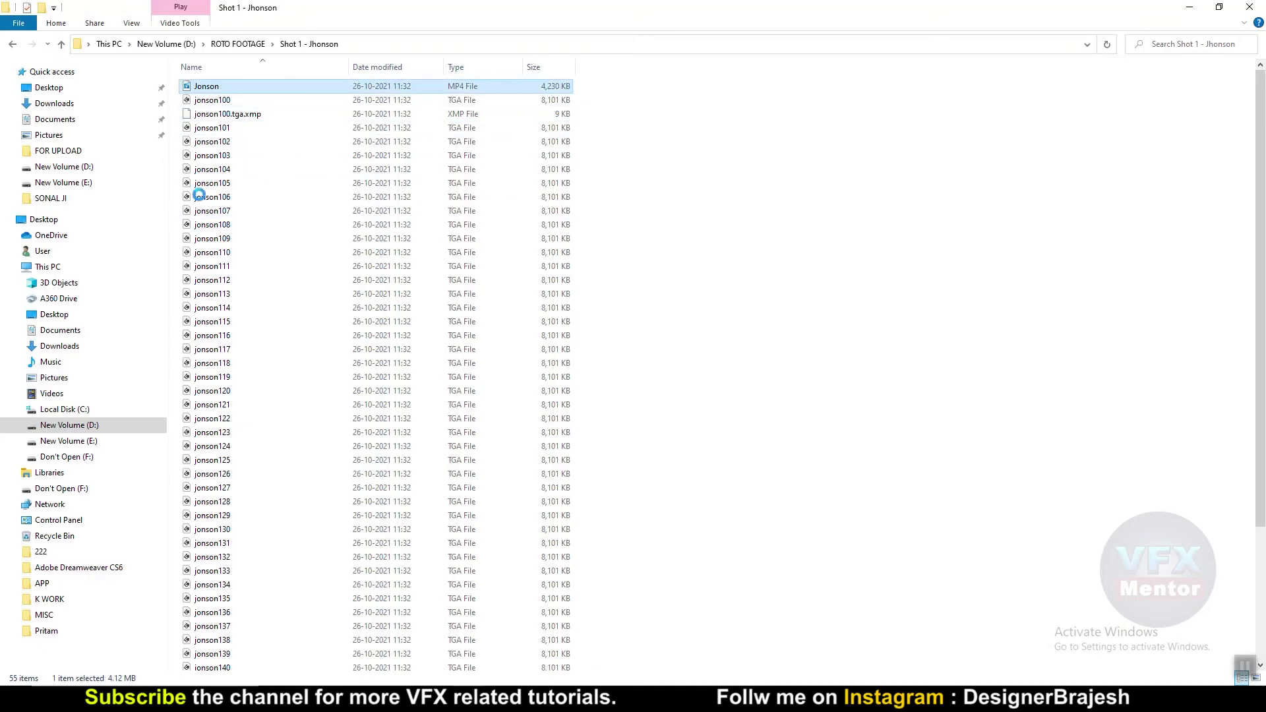
left_click(97, 374)
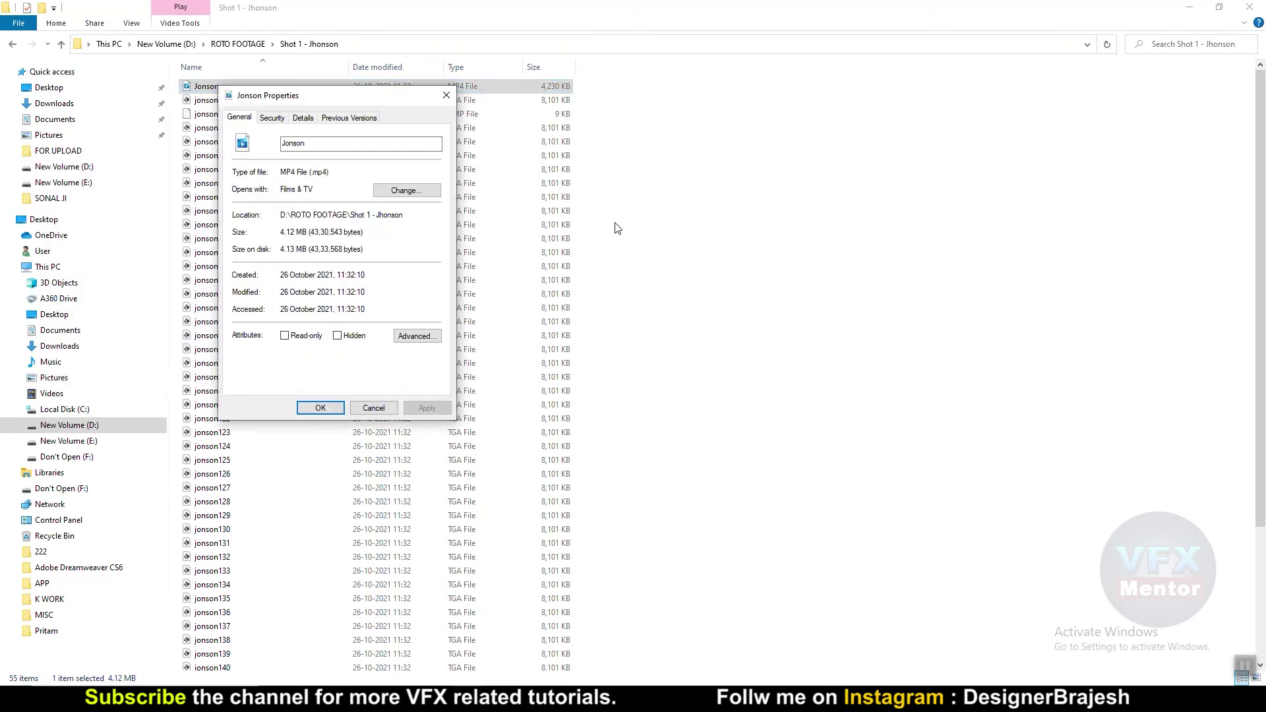
left_click(303, 117)
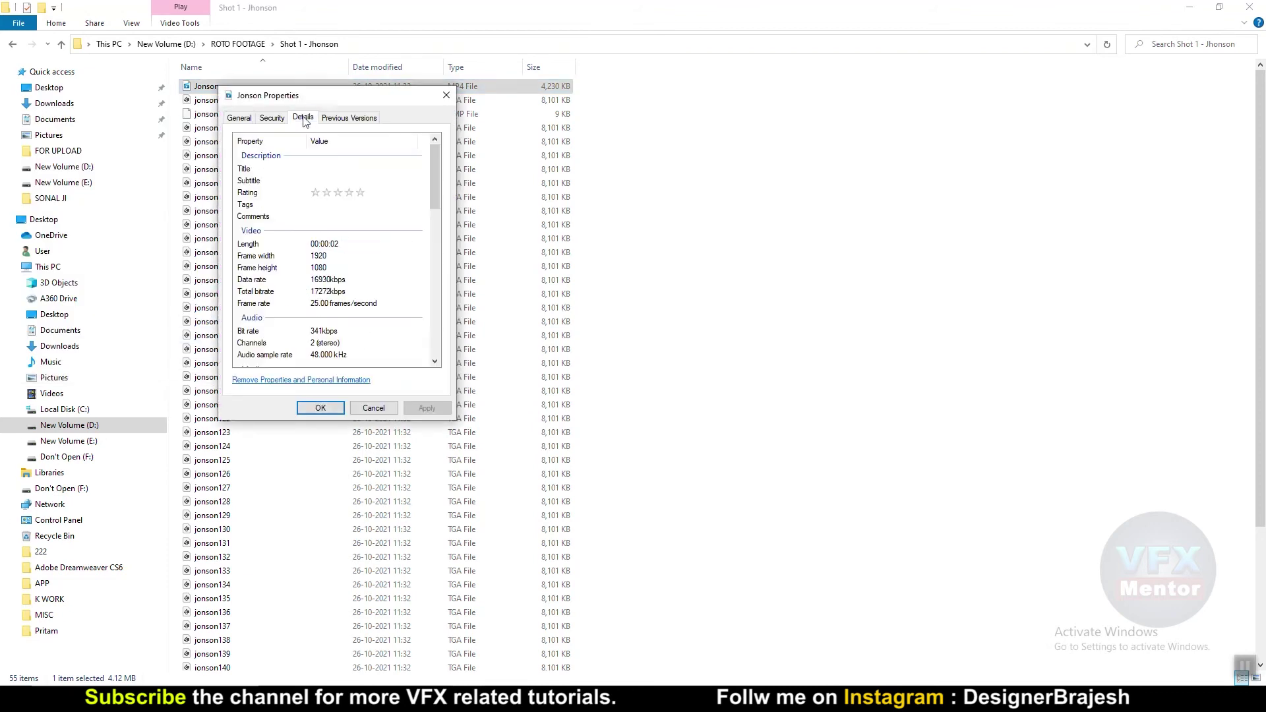
left_click(444, 95)
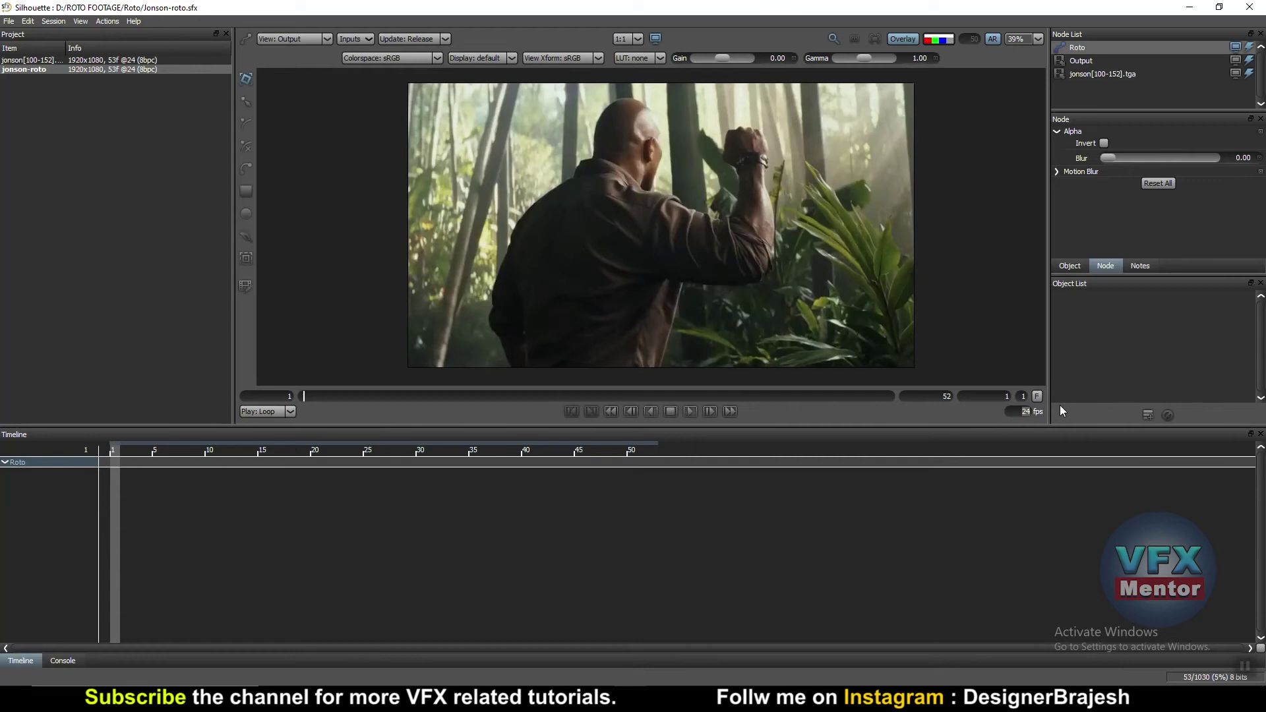
- Set the playback rate back to 25 fps, save the project, and play the clip
double_click(1035, 413)
type("25")
key("Return")
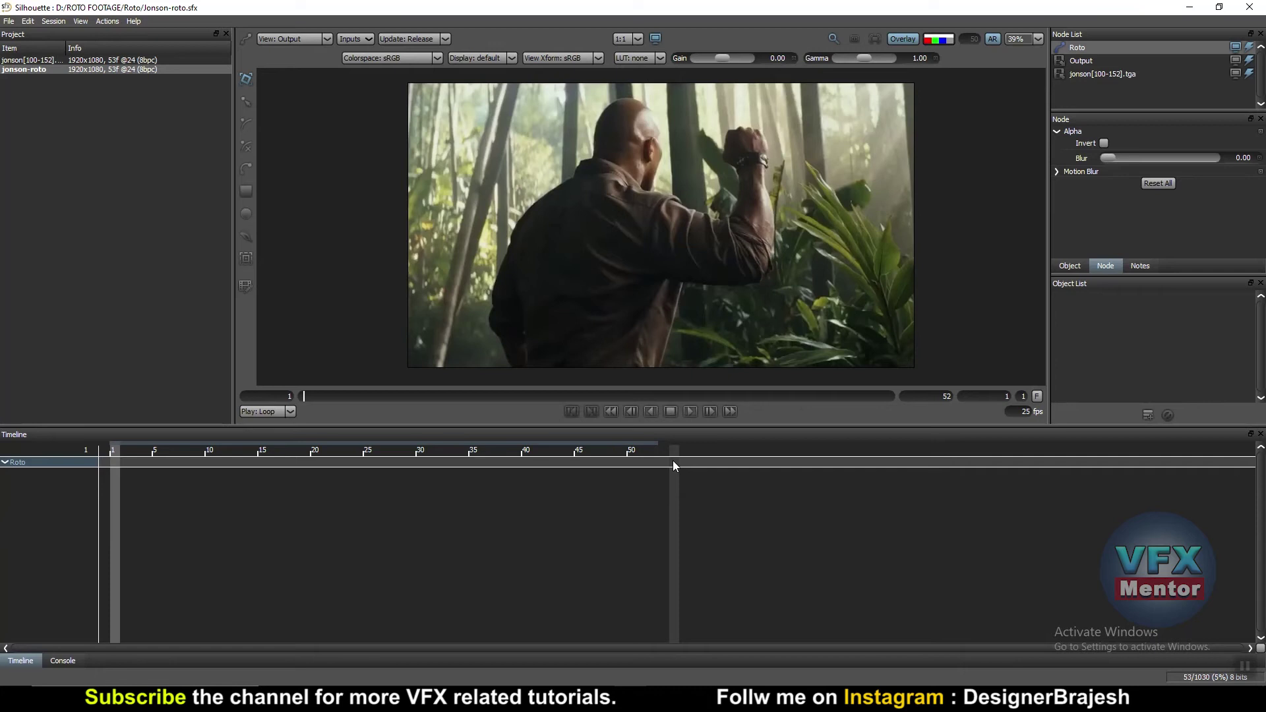
key("ctrl+s")
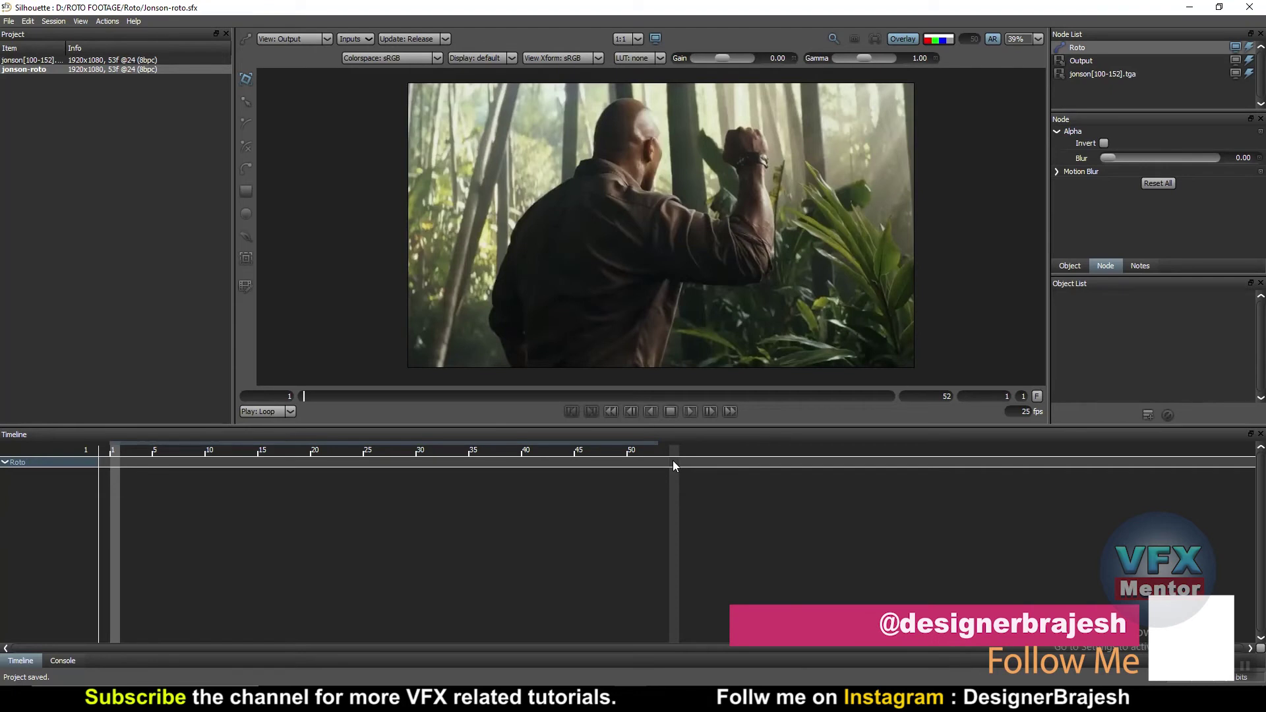
left_click(691, 411)
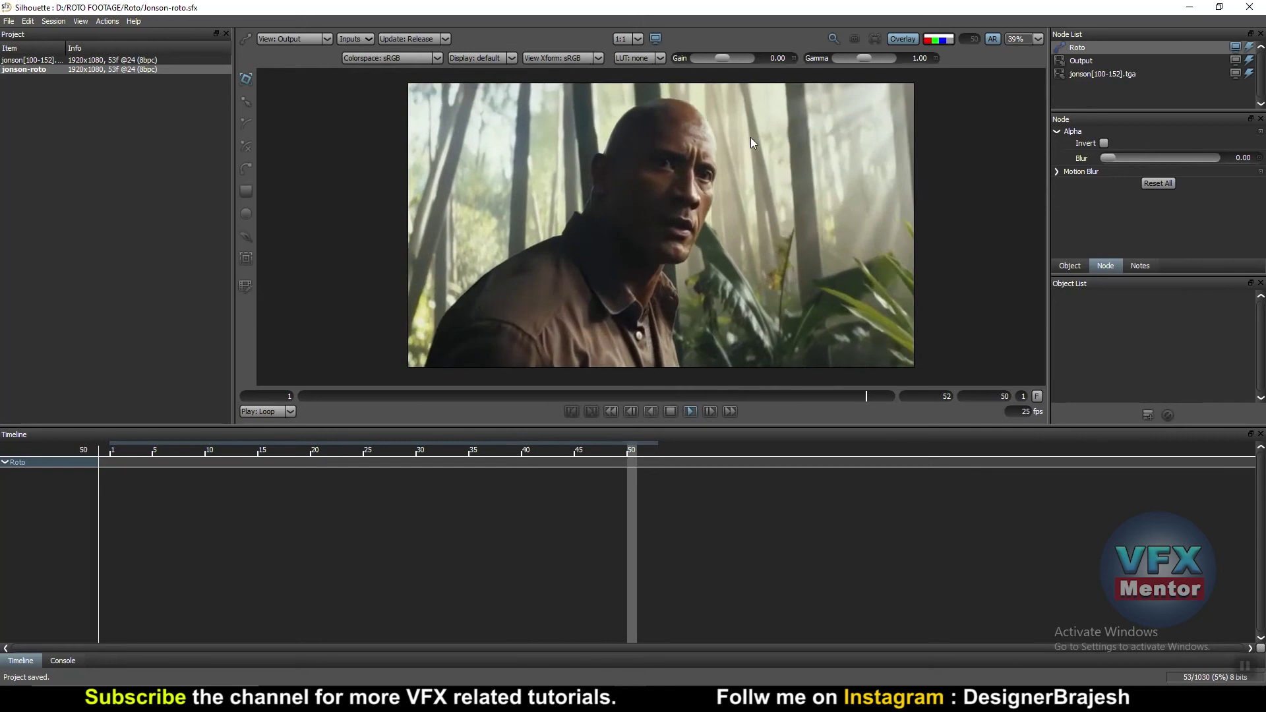
left_click(671, 410)
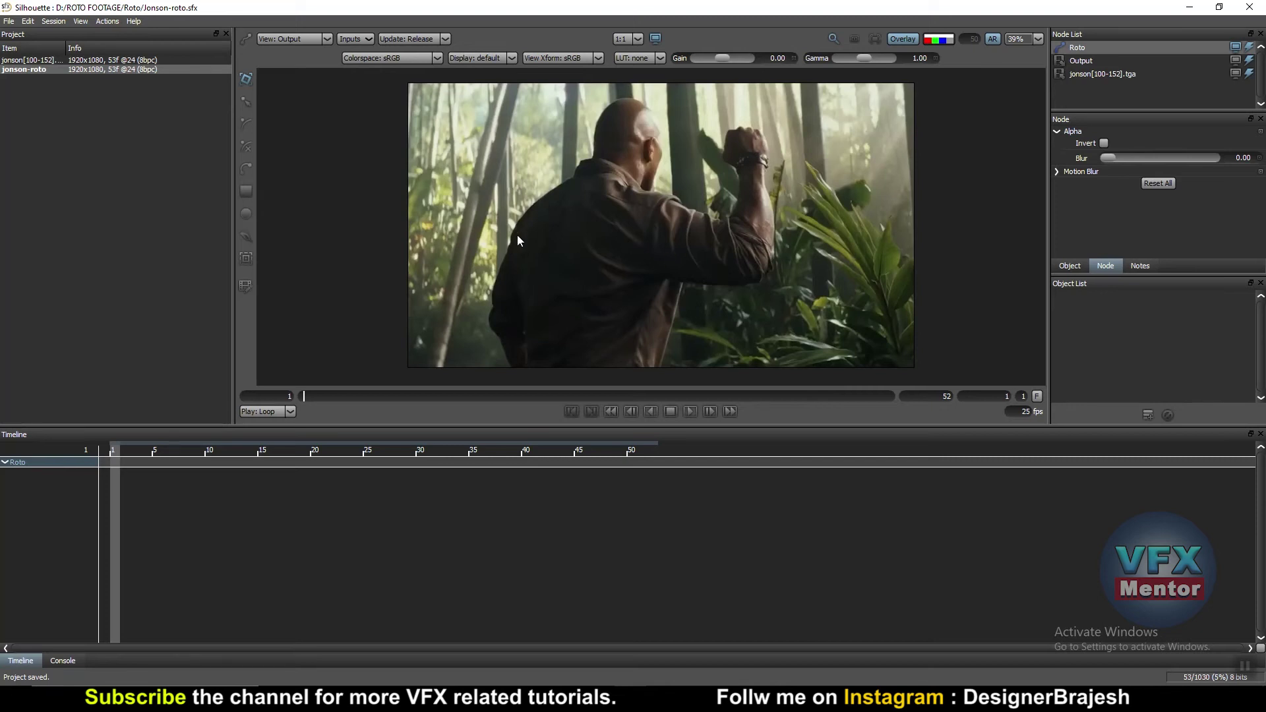
scroll(517, 234, "up", 8)
scroll(534, 208, "up", 2)
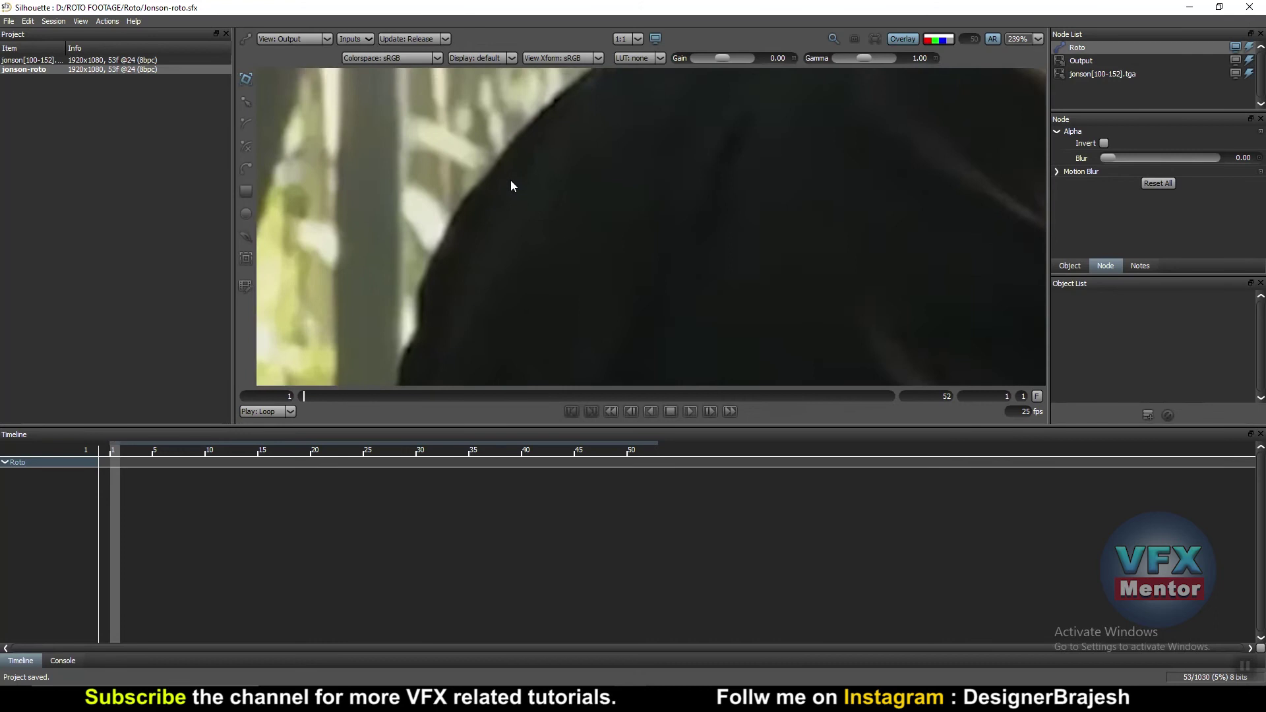
scroll(511, 180, "up", 1)
scroll(500, 171, "up", 1)
scroll(498, 176, "up", 1)
scroll(496, 174, "down", 3)
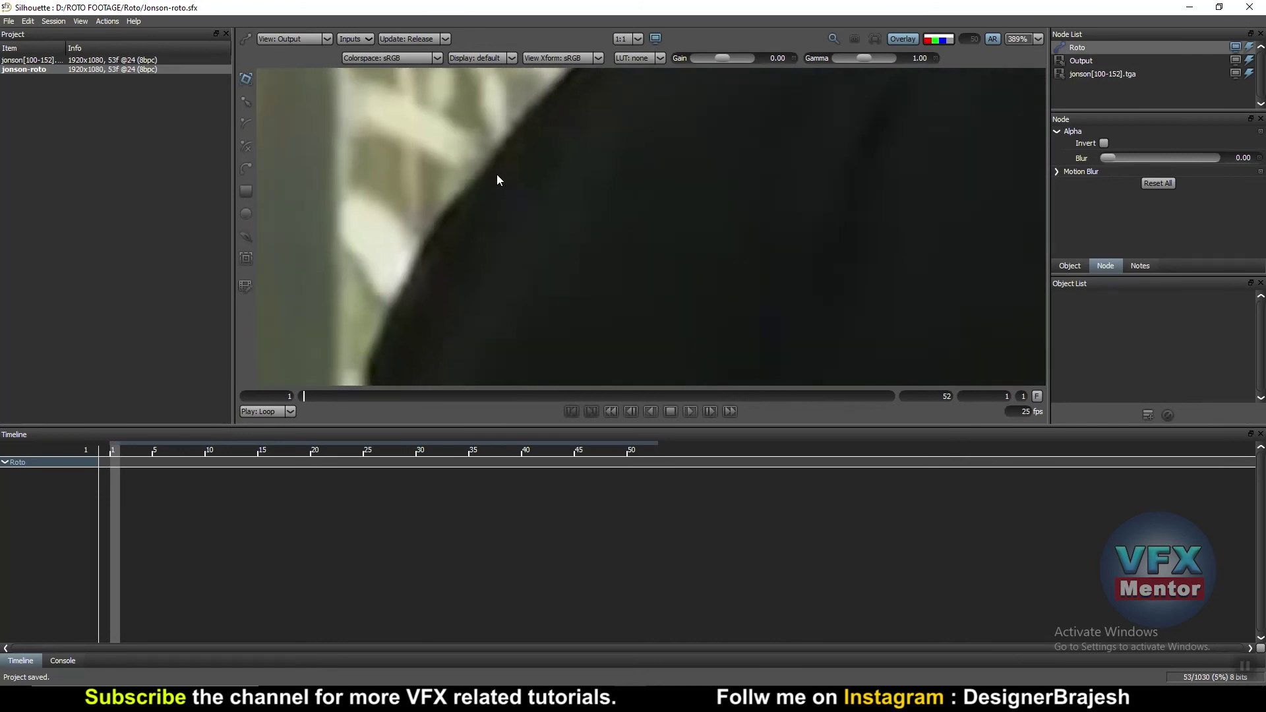
scroll(521, 179, "down", 3)
scroll(580, 191, "down", 3)
scroll(615, 204, "down", 3)
scroll(613, 217, "up", 1)
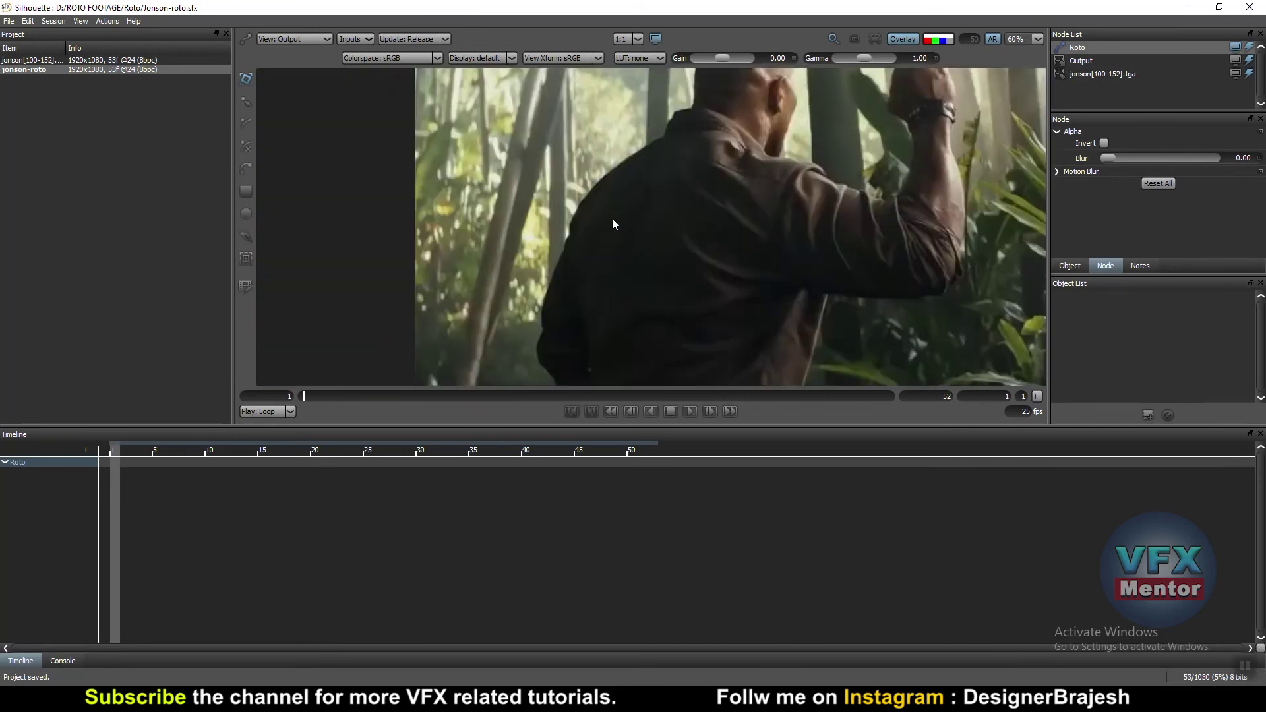
scroll(633, 198, "up", 1)
scroll(666, 158, "up", 1)
scroll(660, 135, "up", 1)
scroll(653, 139, "down", 3)
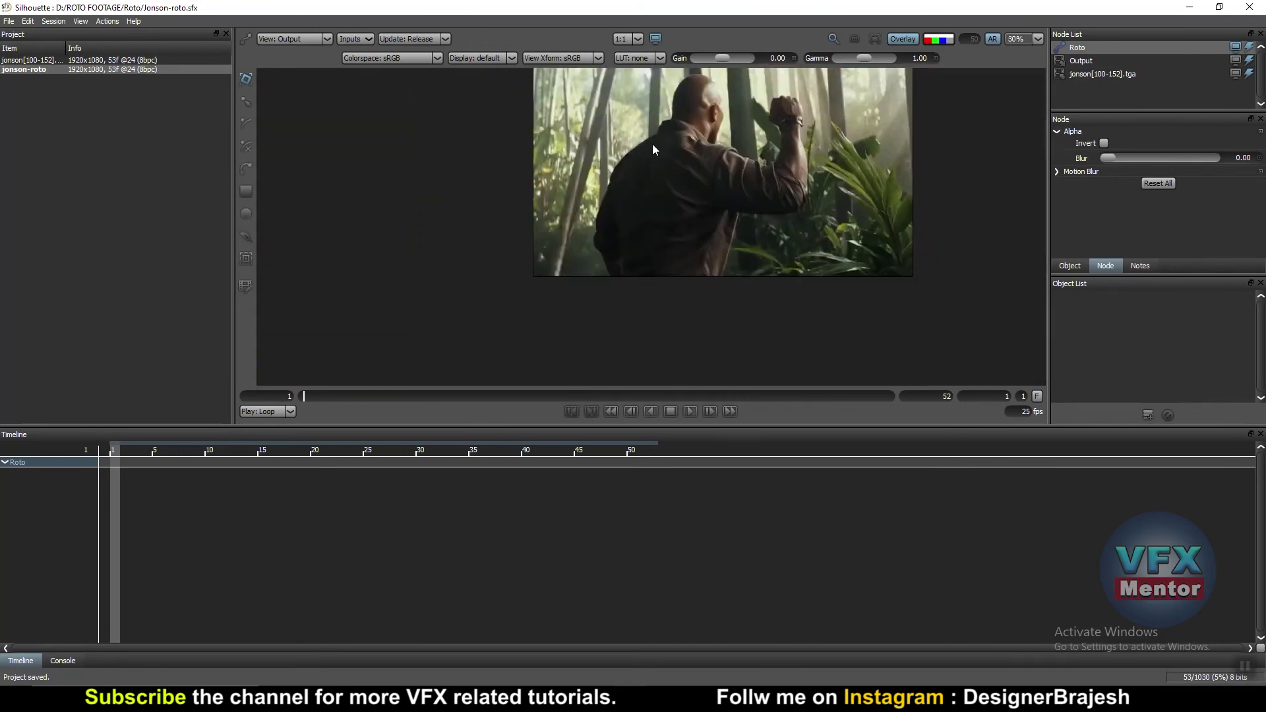
scroll(699, 161, "up", 1)
scroll(642, 201, "down", 1)
scroll(646, 200, "up", 1)
scroll(655, 195, "down", 1)
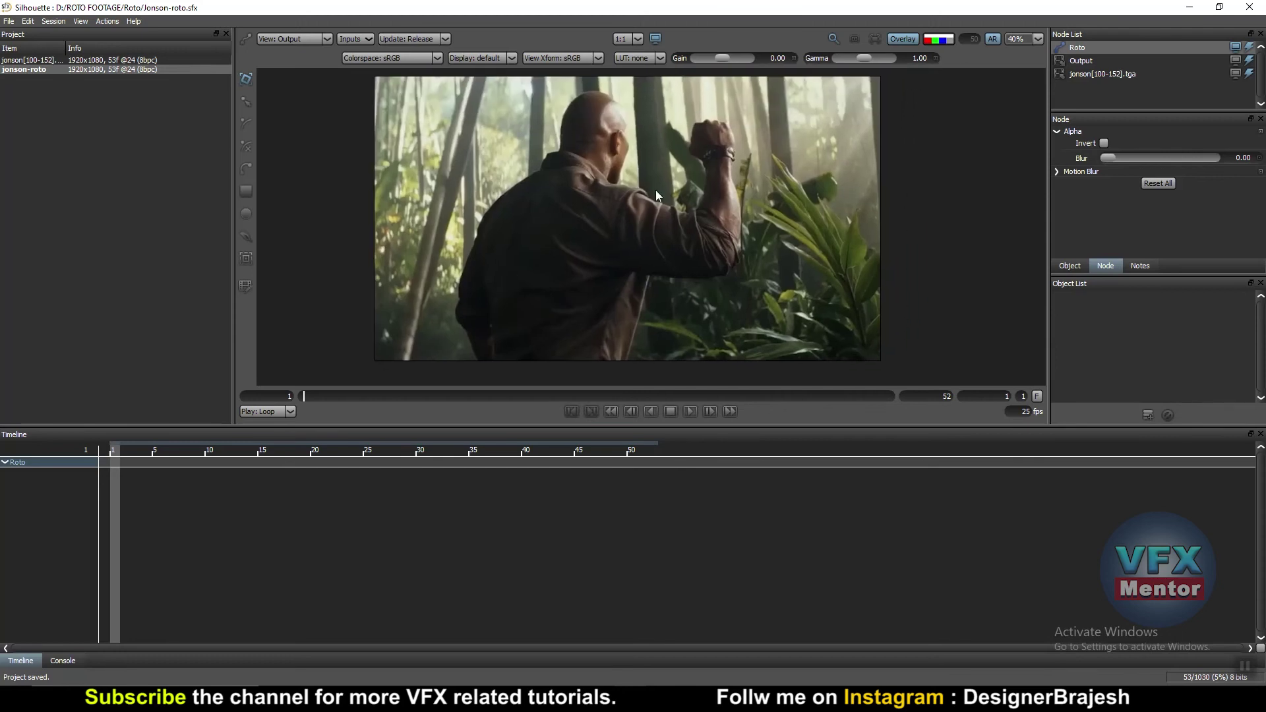
scroll(521, 198, "up", 2)
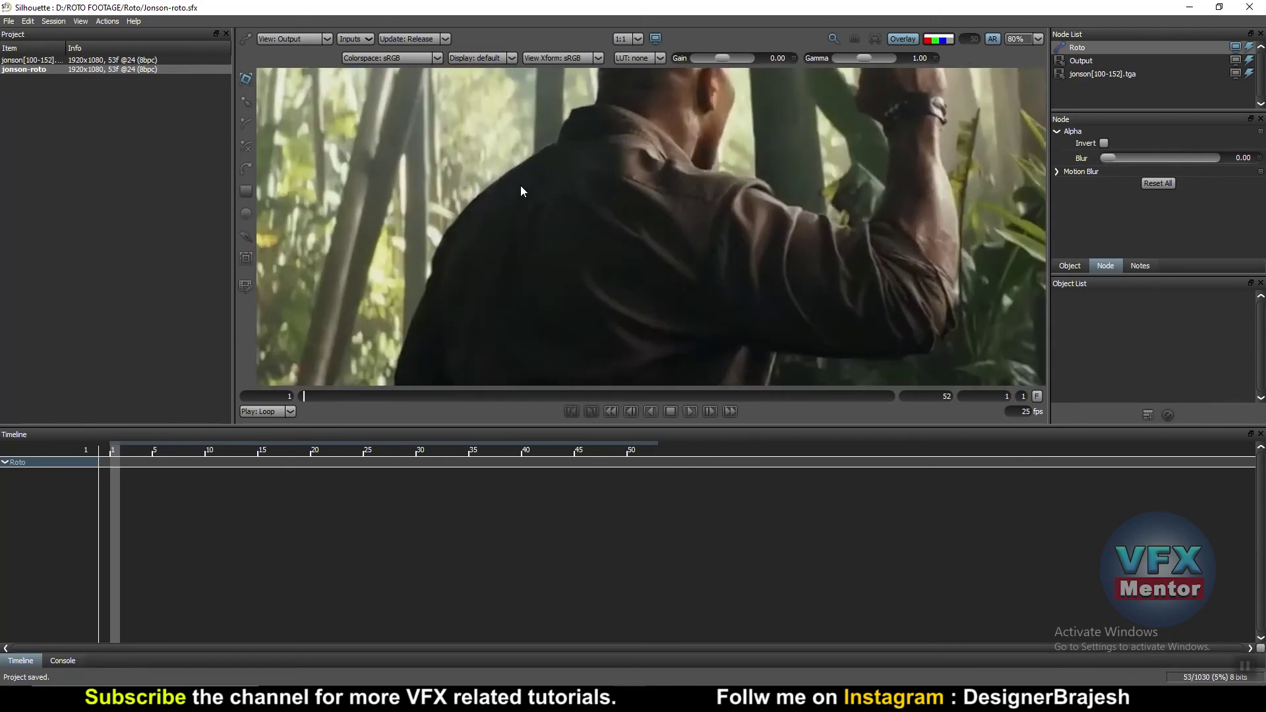
scroll(627, 196, "down", 3)
scroll(627, 264, "up", 2)
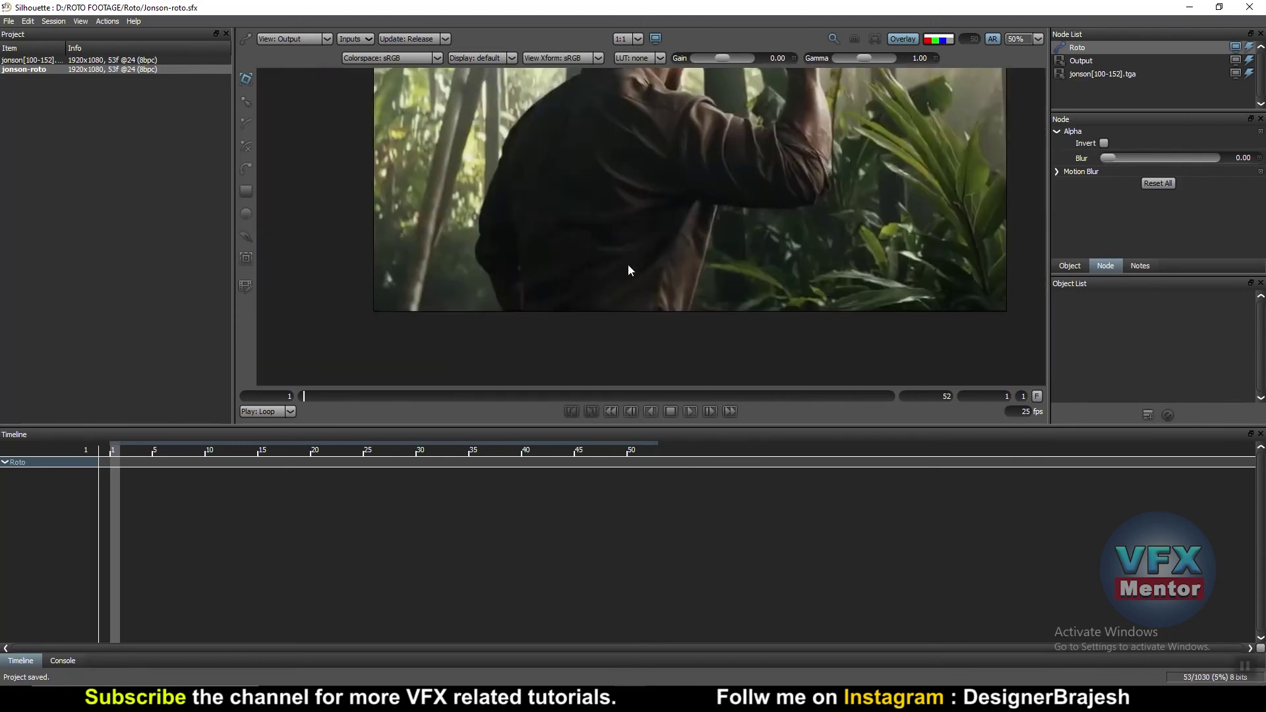
scroll(600, 298, "down", 1)
scroll(600, 298, "down", 1)
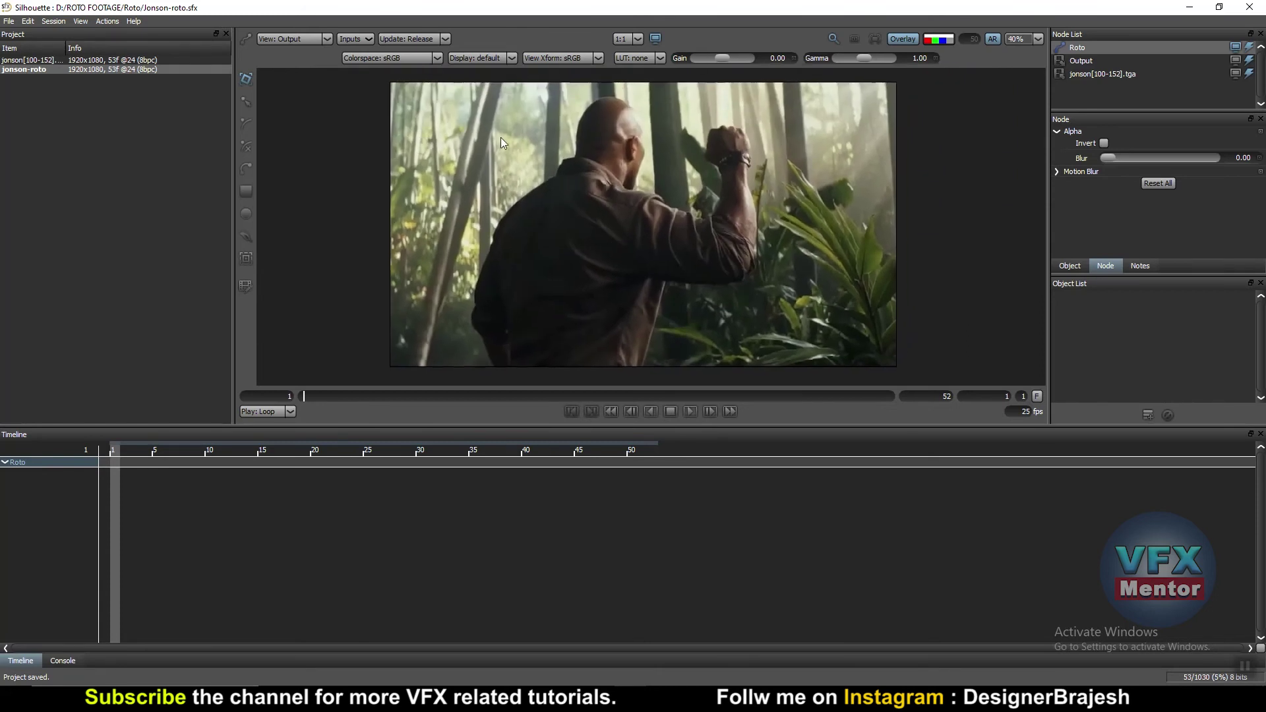
scroll(571, 153, "up", 2)
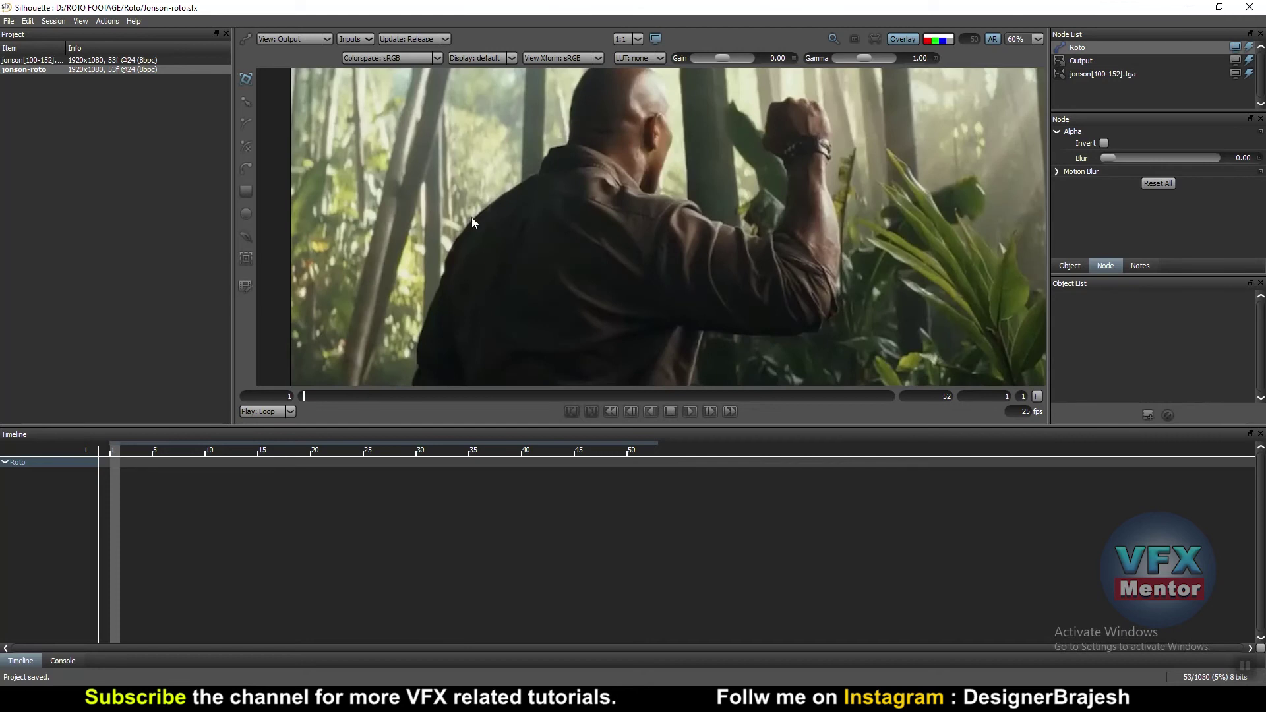
scroll(444, 282, "down", 2)
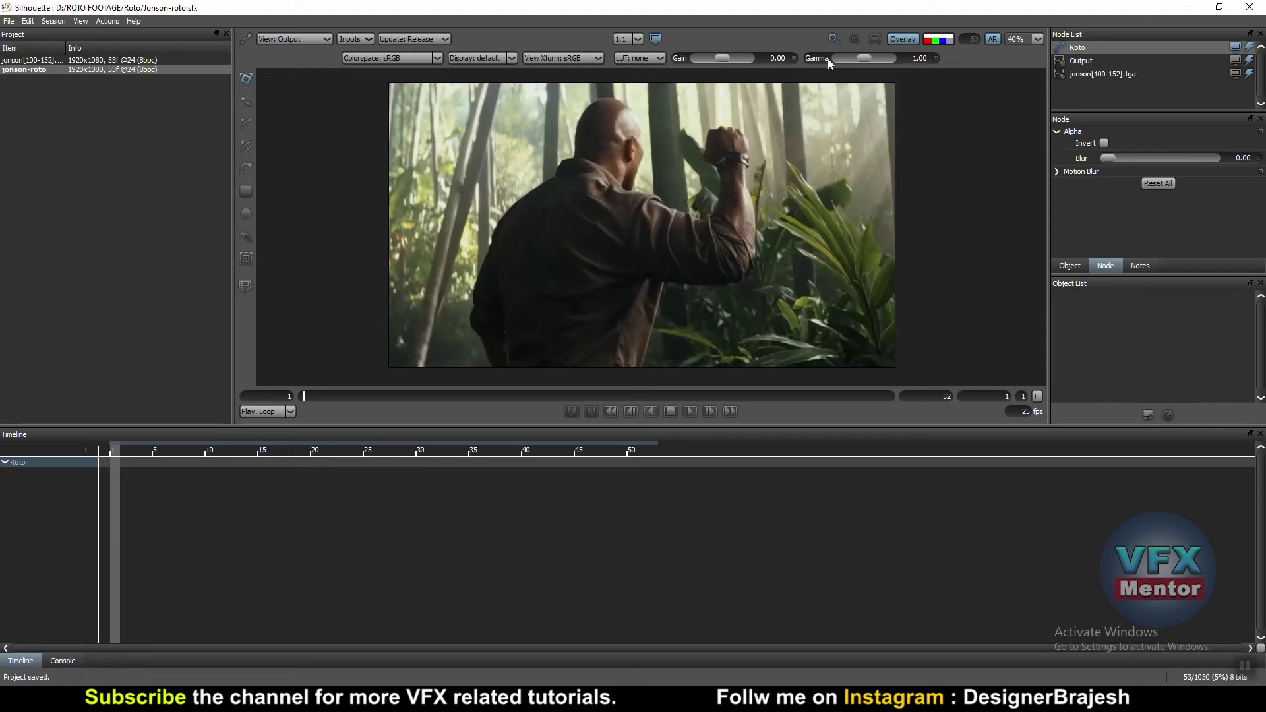
left_click_drag(726, 59, 745, 60)
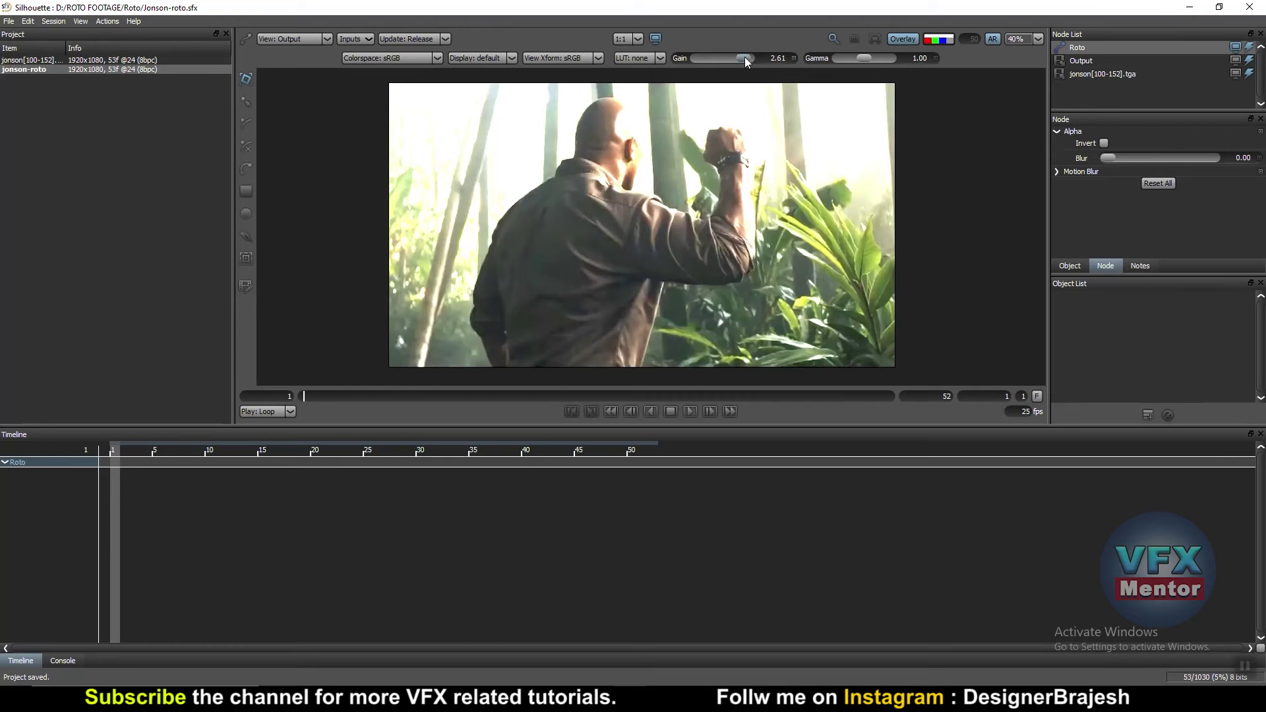
left_click_drag(745, 57, 709, 56)
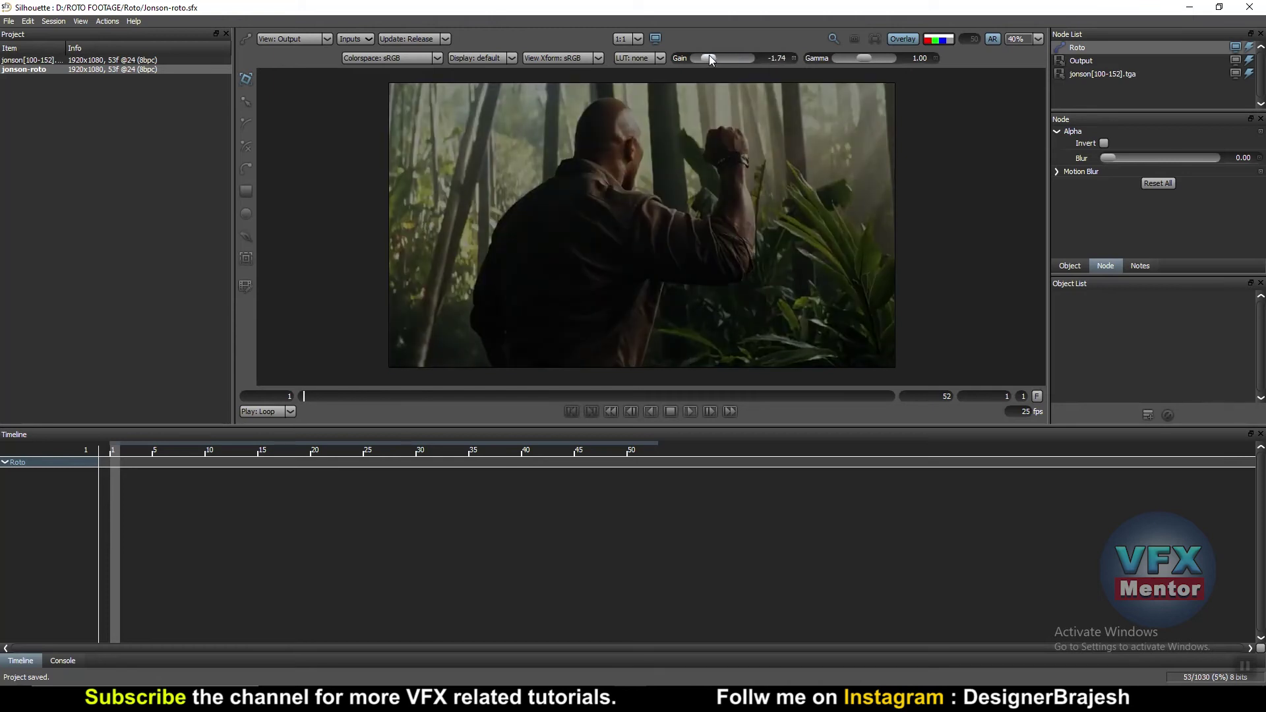
left_click_drag(714, 58, 726, 57)
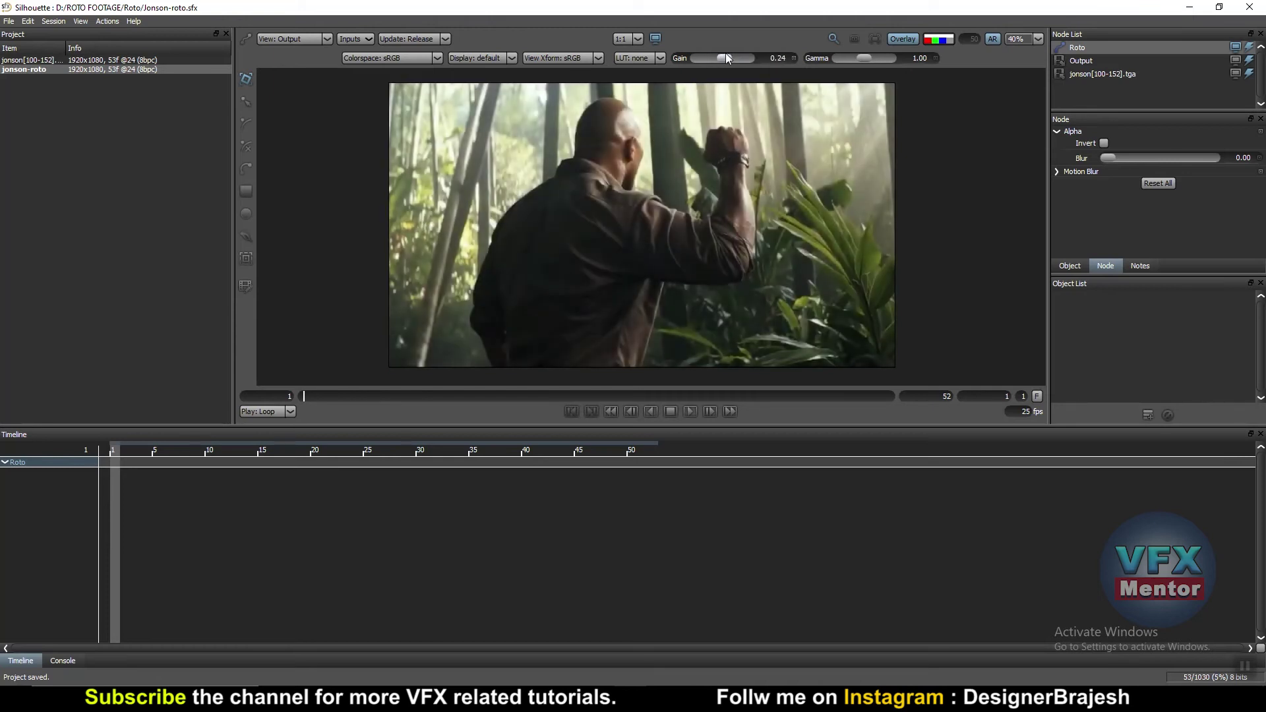
left_click(793, 58)
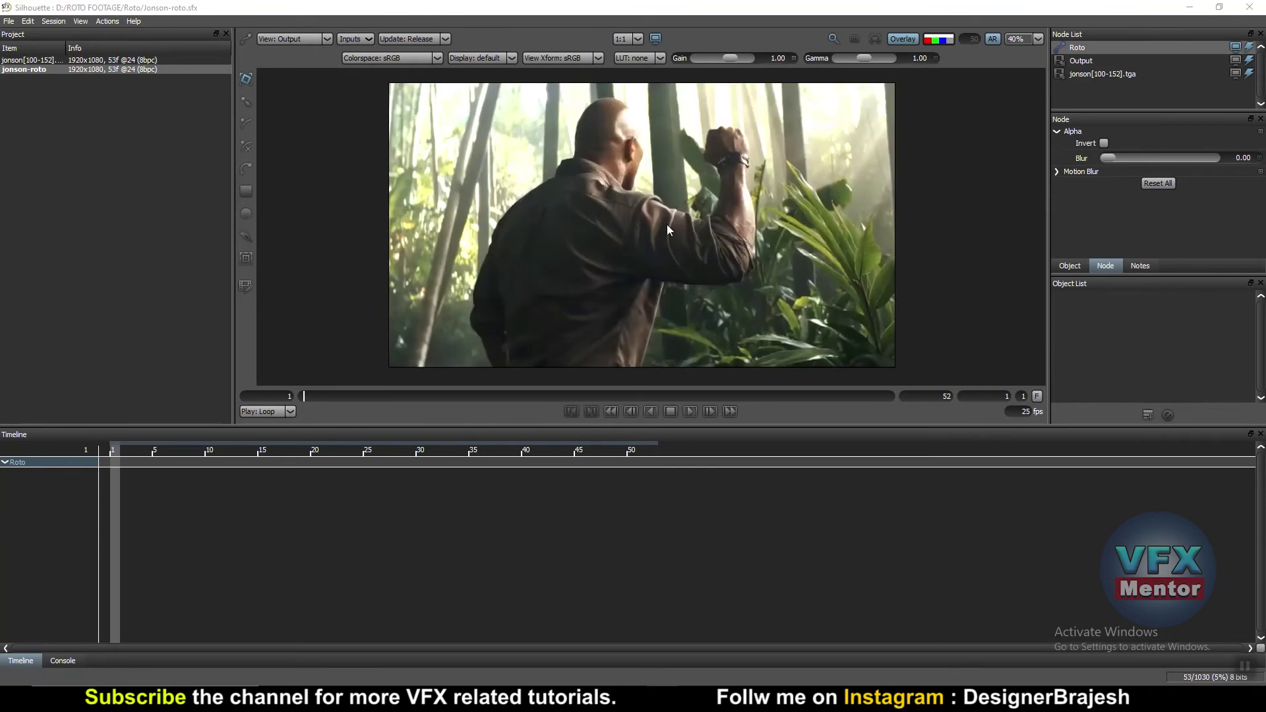
double_click(778, 58)
type("0")
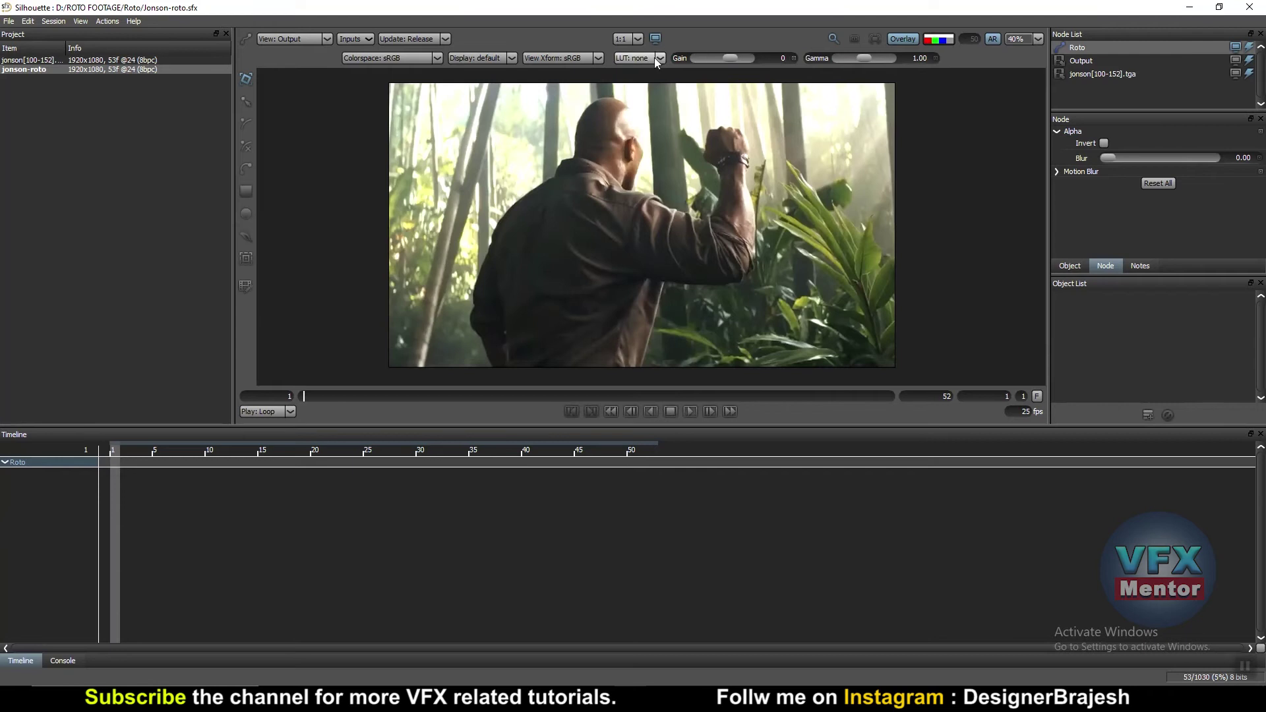
left_click(884, 57)
mouse_move(883, 58)
left_mouse_down()
mouse_move(849, 59)
mouse_move(873, 58)
left_mouse_up()
double_click(919, 58)
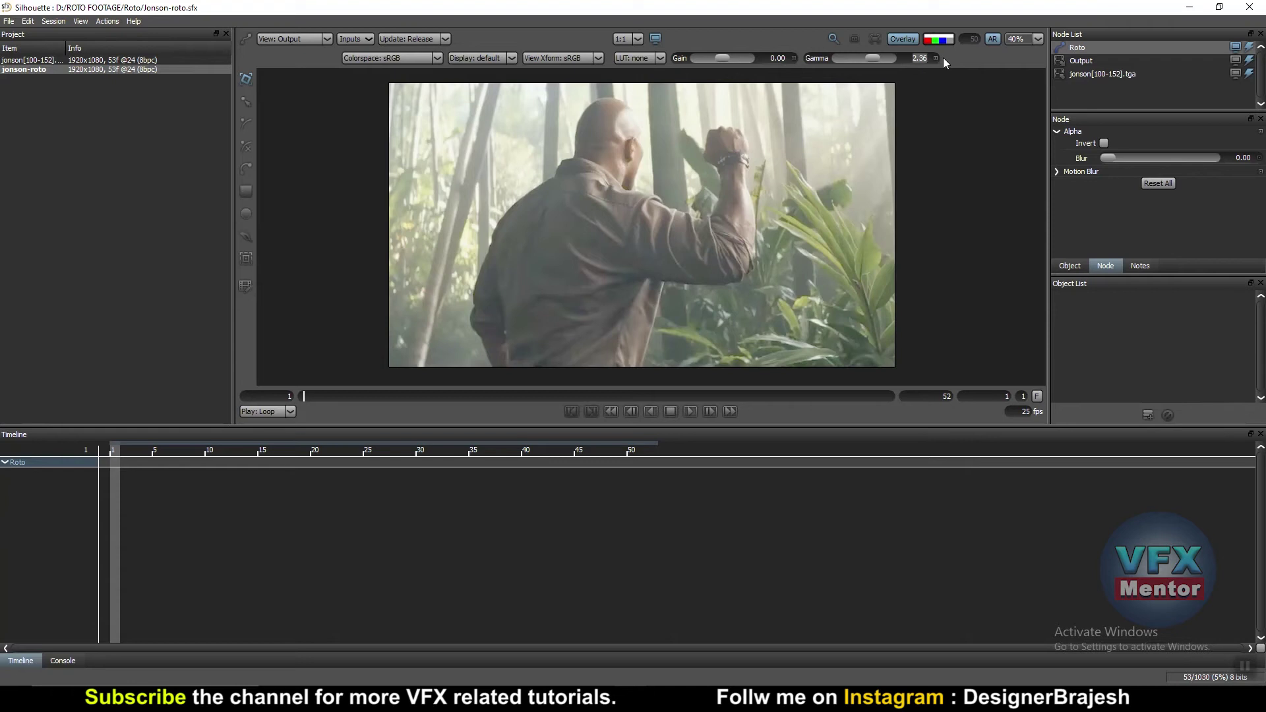
type("1")
key("Return")
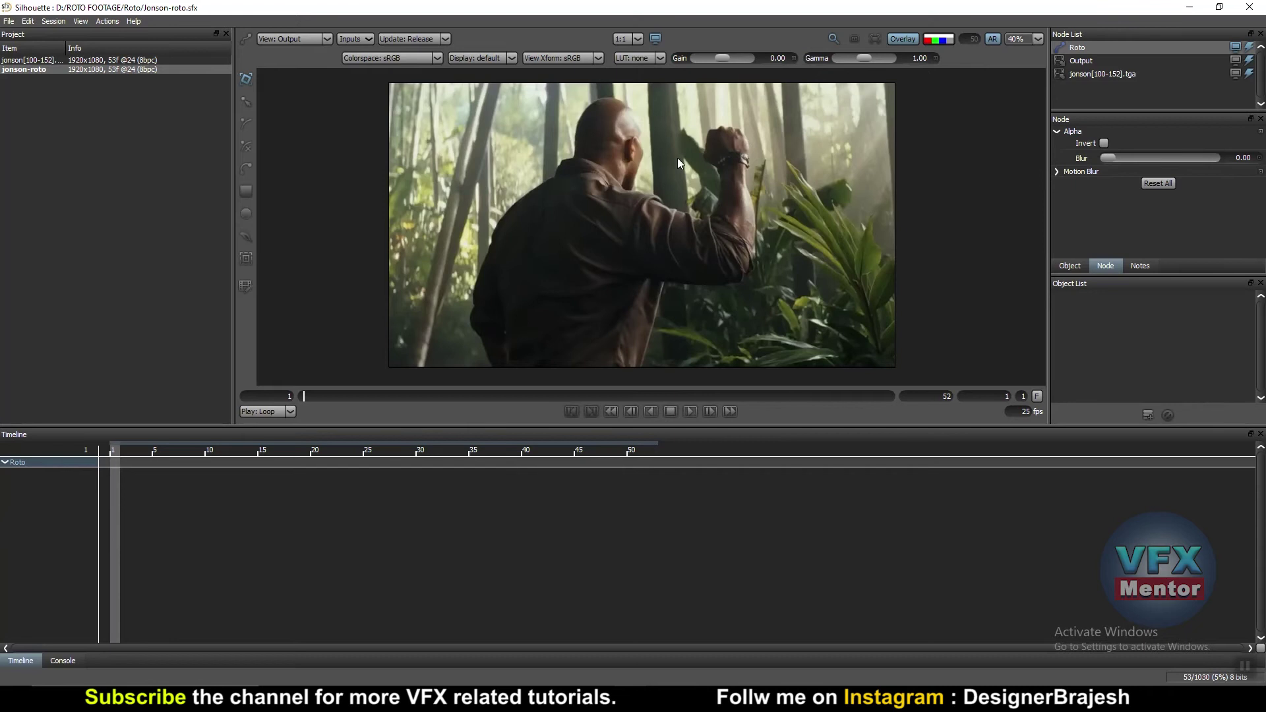
scroll(559, 215, "up", 1)
scroll(557, 213, "up", 2)
scroll(558, 214, "down", 3)
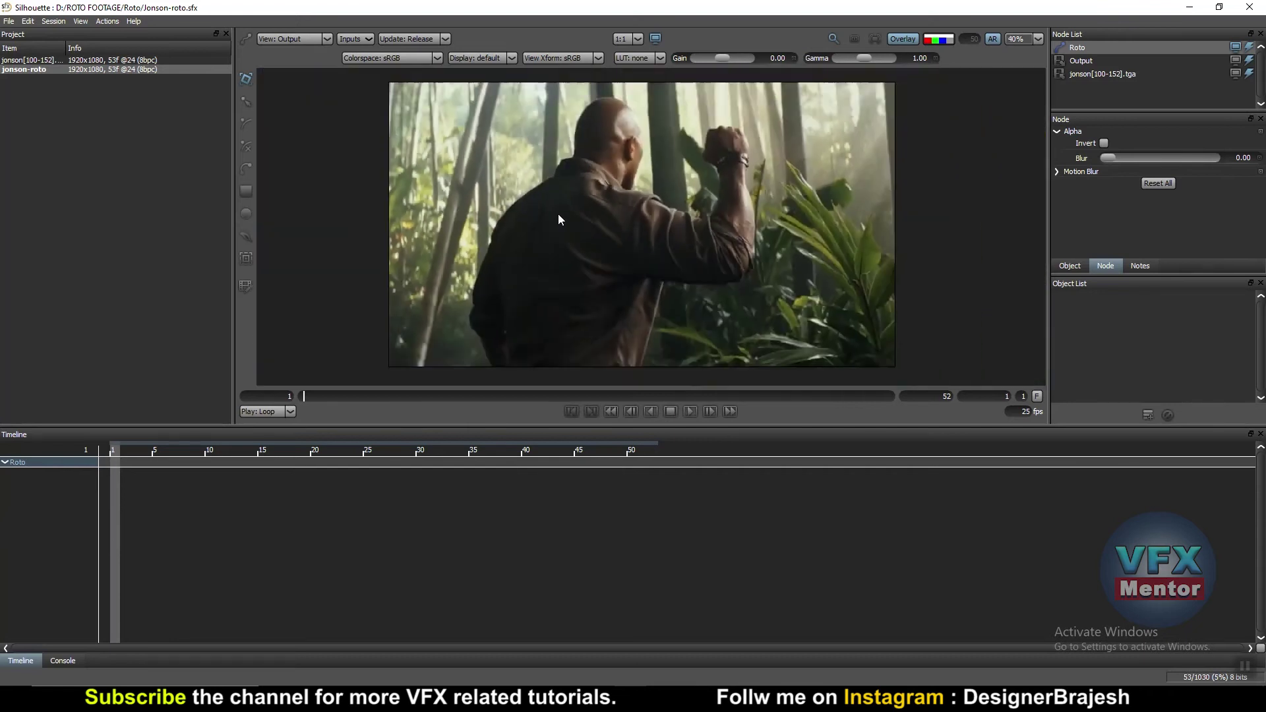
scroll(556, 212, "up", 1)
scroll(556, 212, "down", 1)
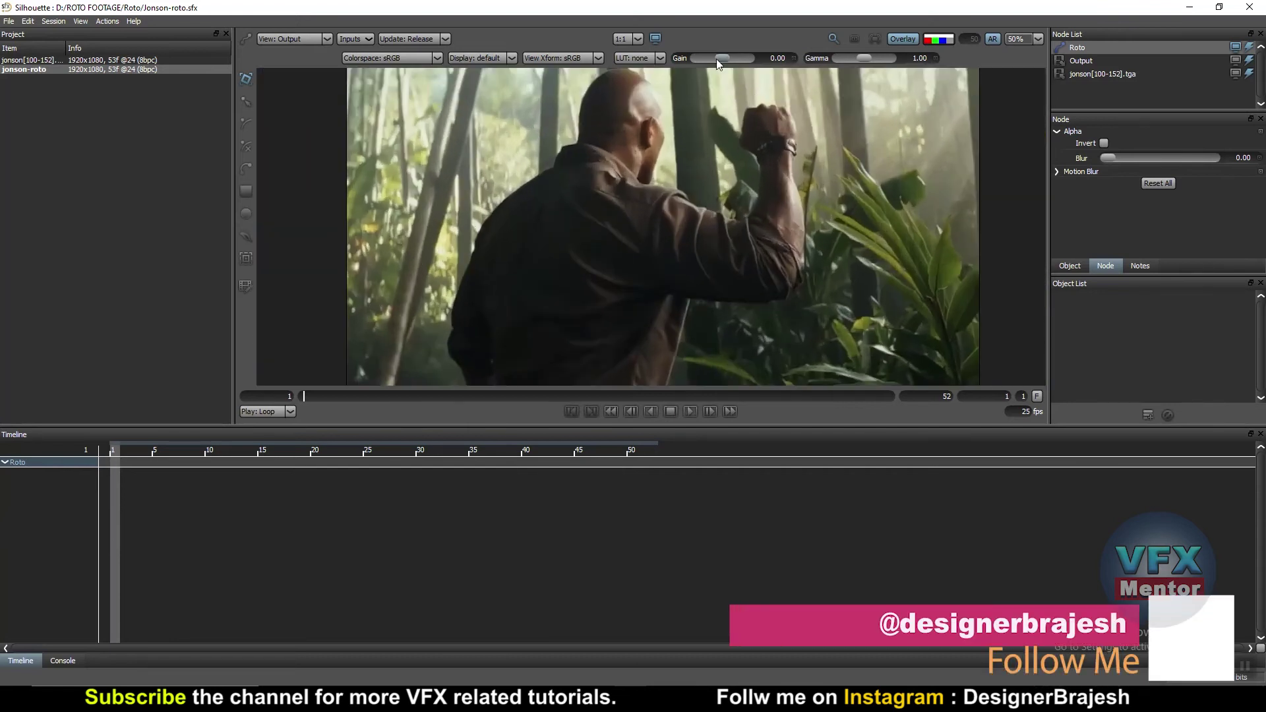
scroll(526, 271, "up", 1)
scroll(575, 240, "down", 1)
scroll(577, 232, "up", 1)
scroll(575, 231, "down", 1)
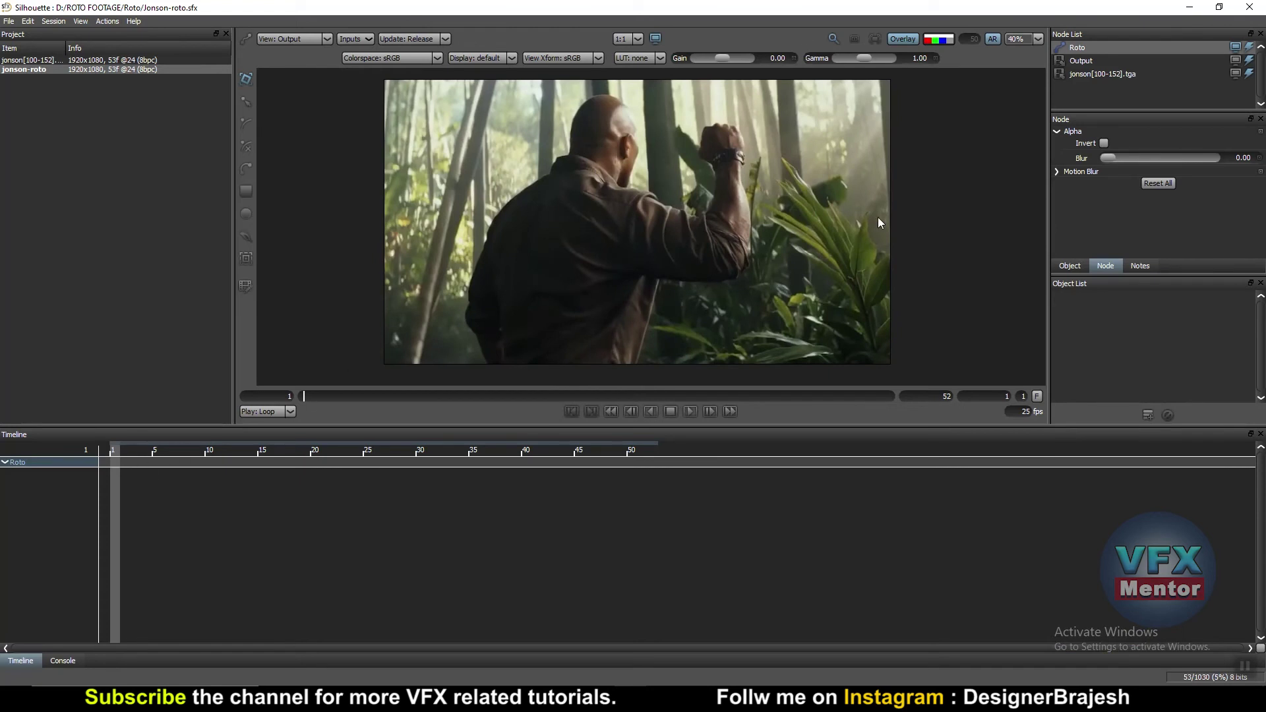
scroll(877, 216, "up", 1)
scroll(806, 238, "up", 1)
scroll(591, 204, "down", 3)
scroll(590, 207, "up", 2)
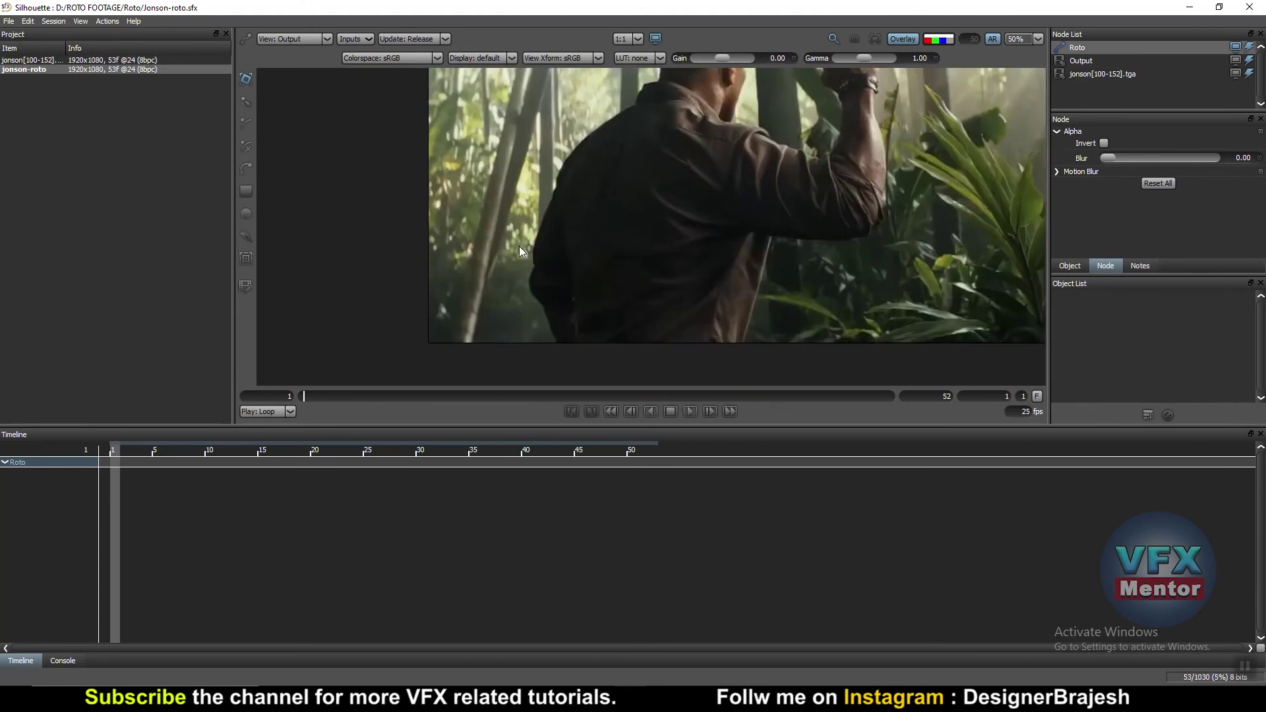
scroll(633, 236, "down", 1)
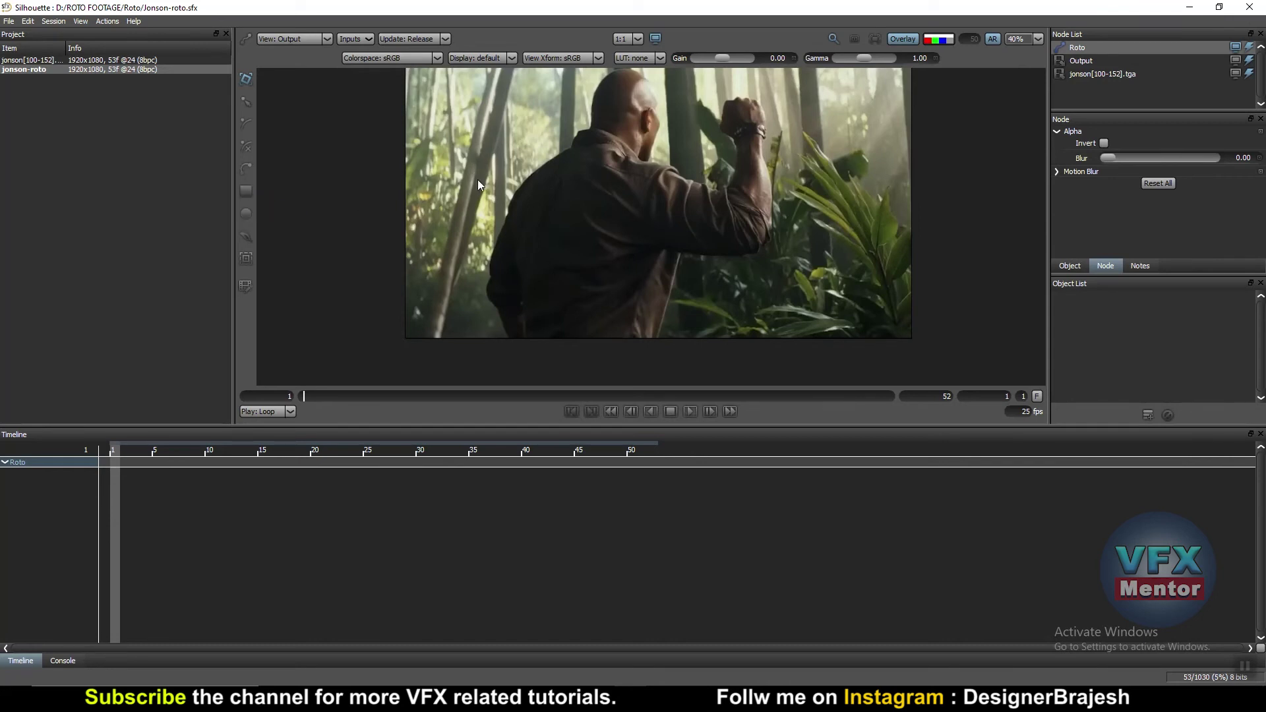
- Zoom and pan the viewer to frame the footage of the man
scroll(634, 157, "up", 2)
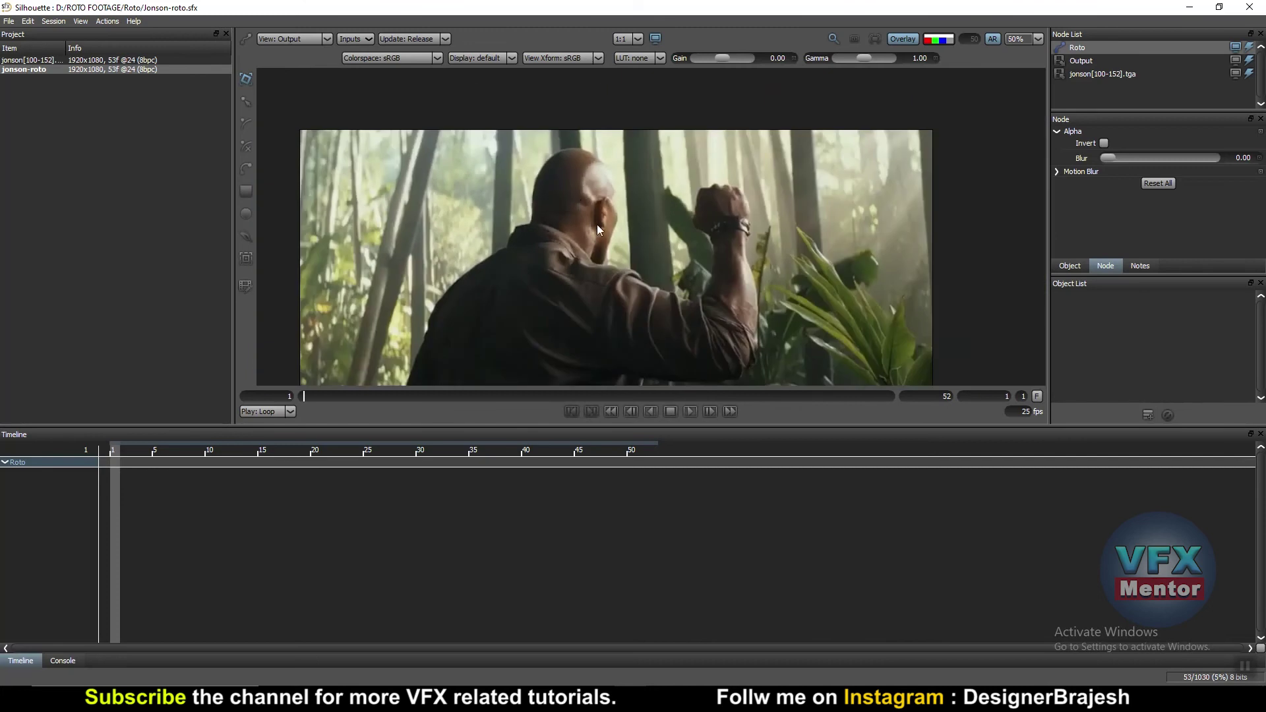
scroll(596, 224, "down", 3)
scroll(632, 205, "up", 2)
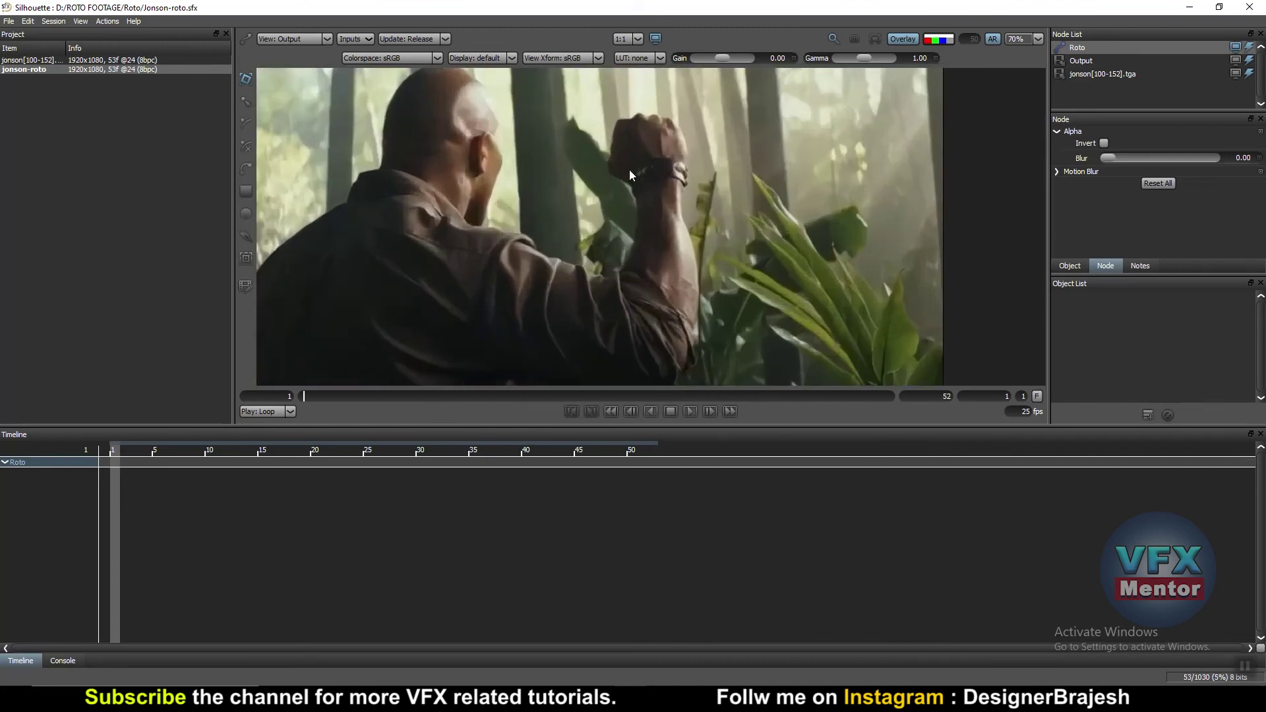
scroll(531, 192, "down", 1)
scroll(563, 237, "down", 1)
scroll(563, 236, "up", 2)
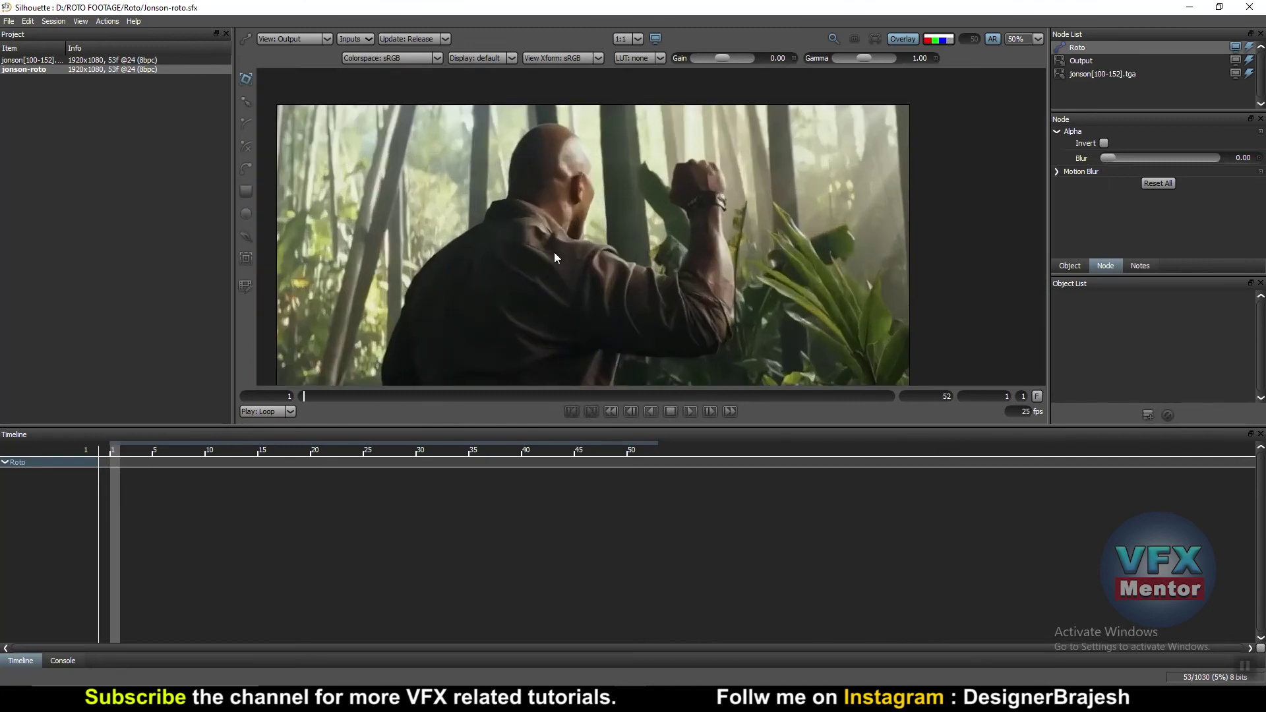
scroll(554, 252, "down", 1)
scroll(555, 232, "down", 1)
left_click_drag(554, 243, 543, 211)
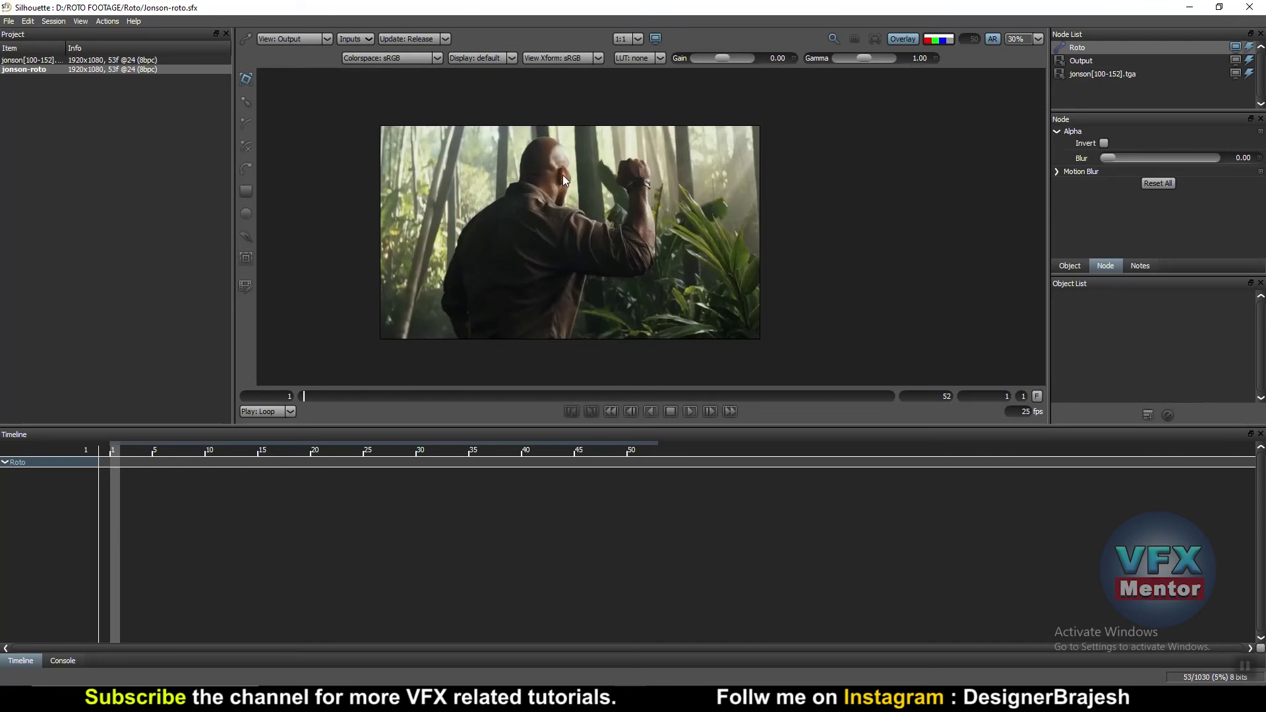
scroll(581, 191, "up", 2)
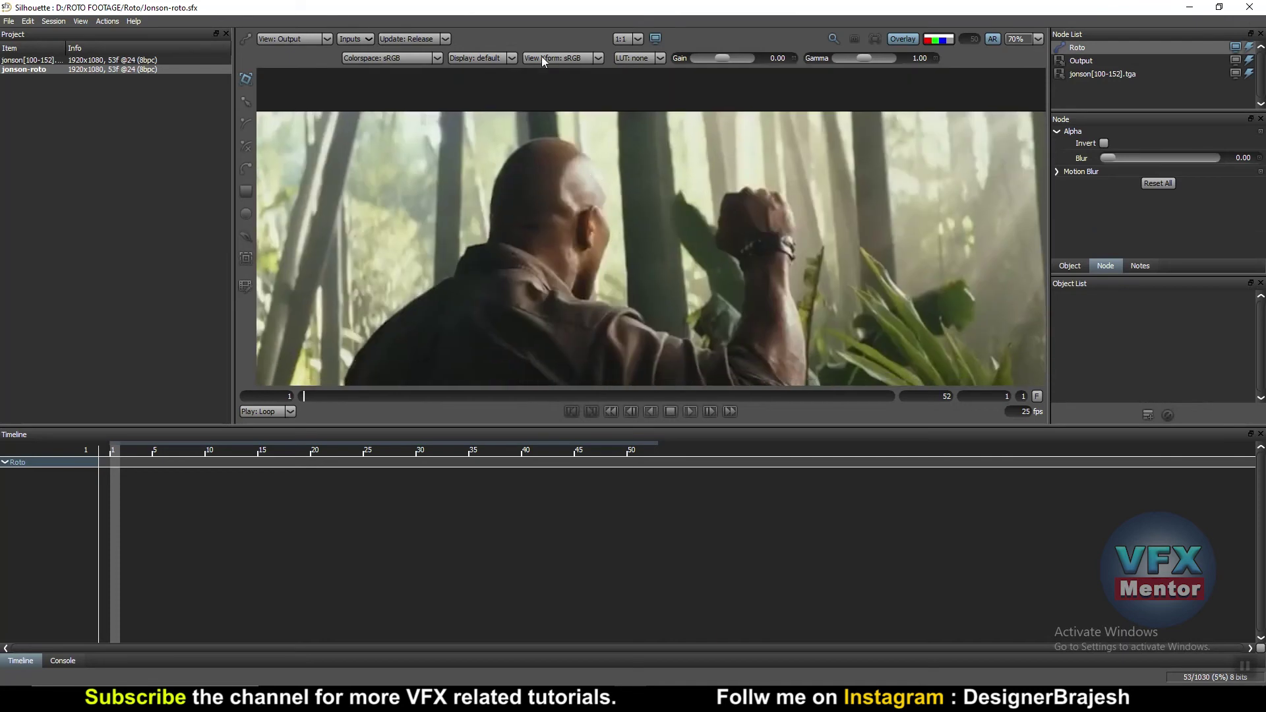
scroll(566, 243, "down", 1)
scroll(566, 242, "down", 3)
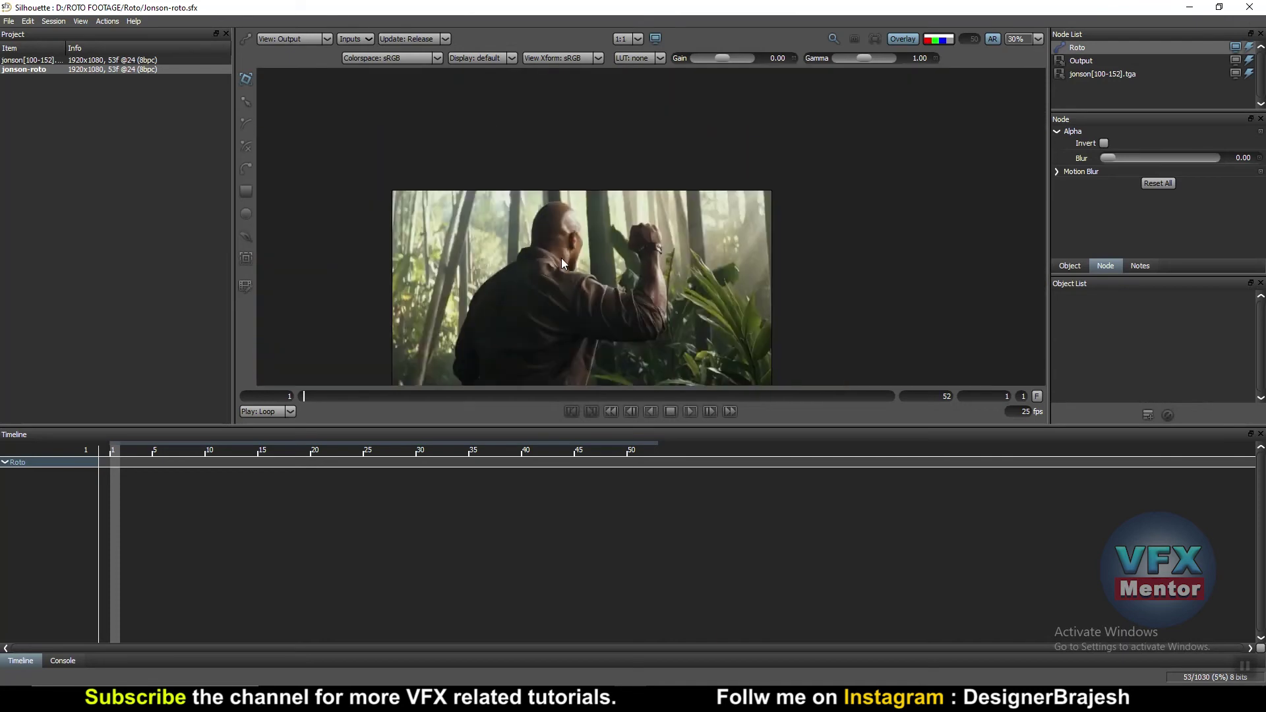
- Preview the clip, step to frame 52, scrub back to frame 9, then return to frame 1
left_click(691, 410)
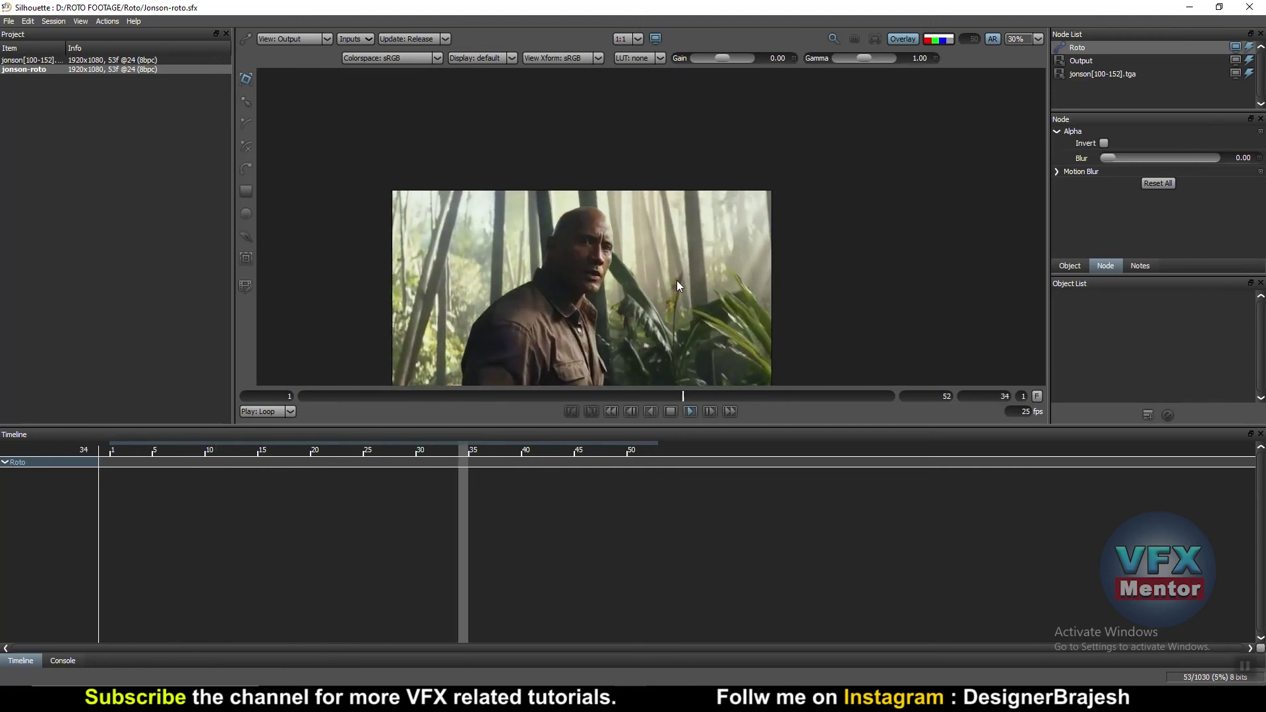
left_click(644, 410)
scroll(569, 234, "up", 3)
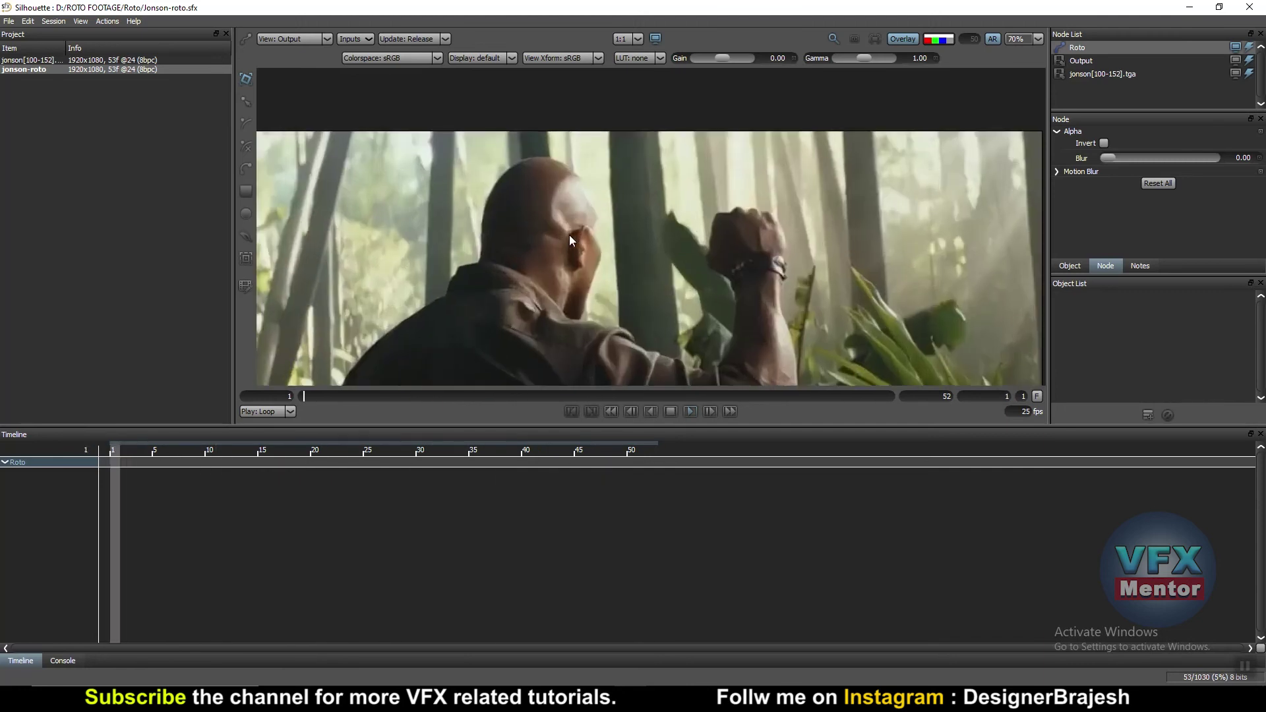
scroll(569, 234, "up", 1)
scroll(557, 244, "up", 1)
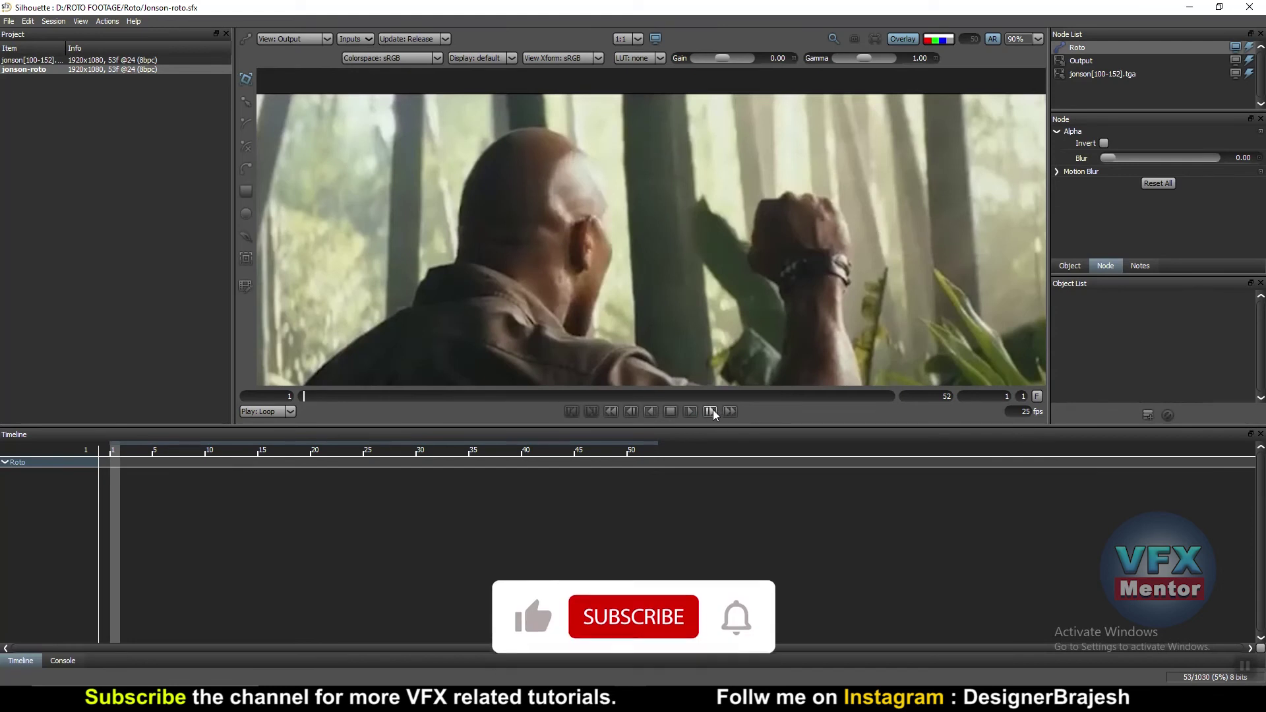
left_click(710, 411)
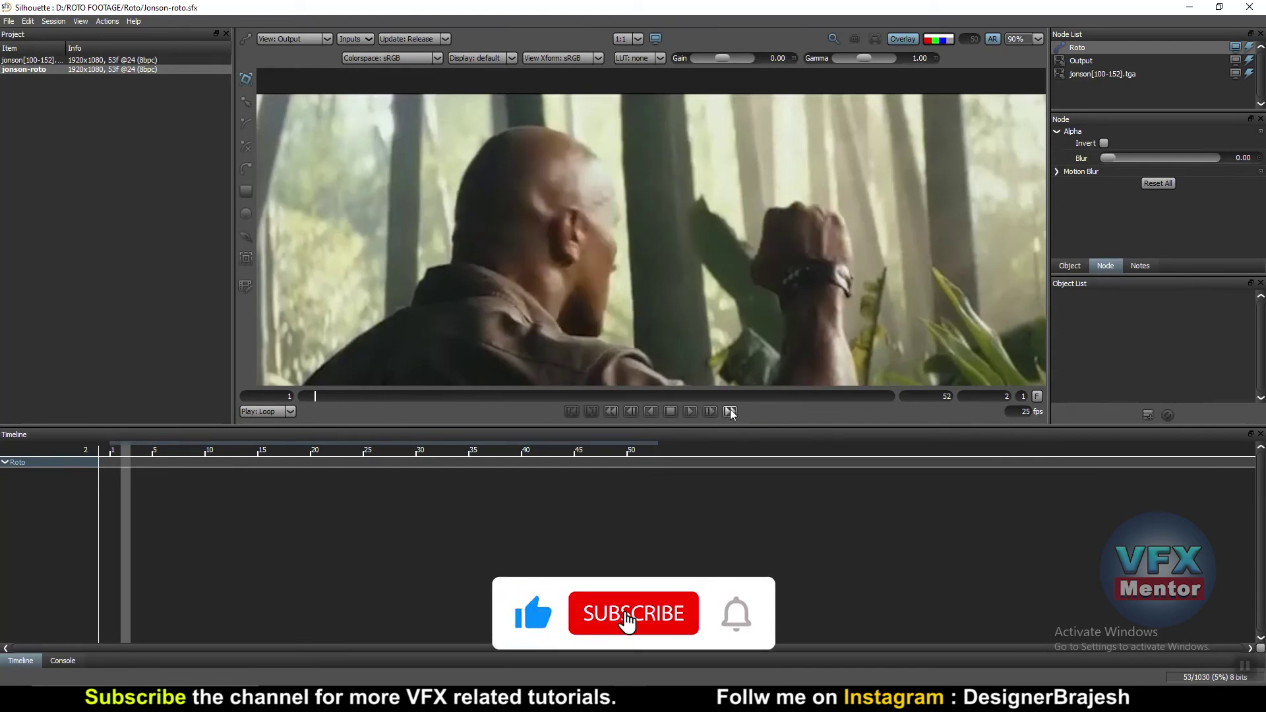
left_click(730, 412)
scroll(674, 226, "down", 2)
scroll(670, 311, "down", 1)
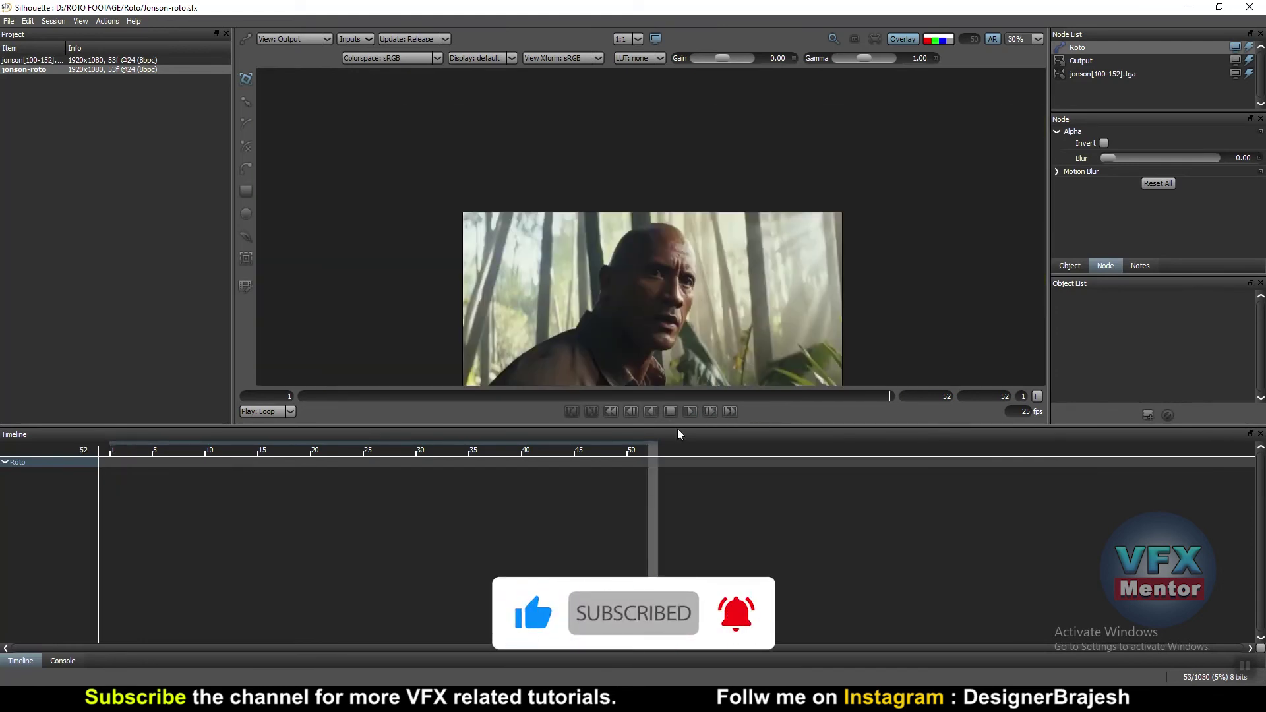
left_click_drag(556, 439, 204, 438)
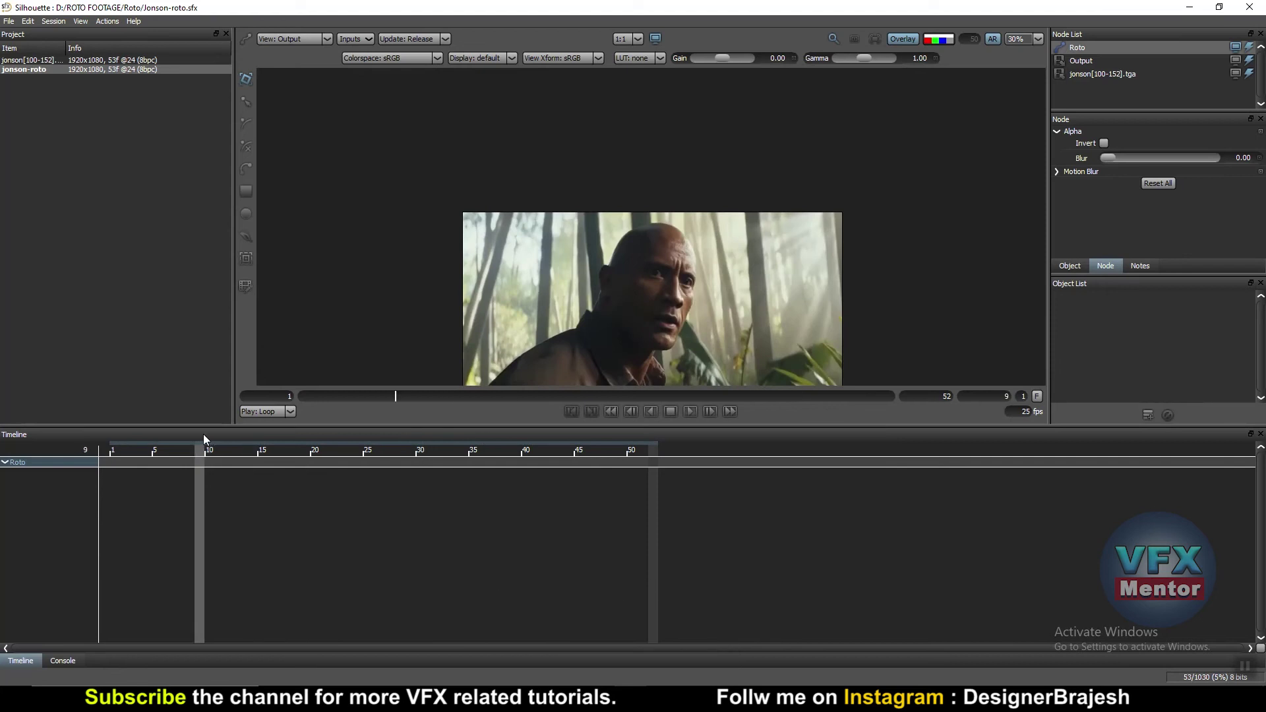
left_click(611, 412)
scroll(647, 279, "up", 2)
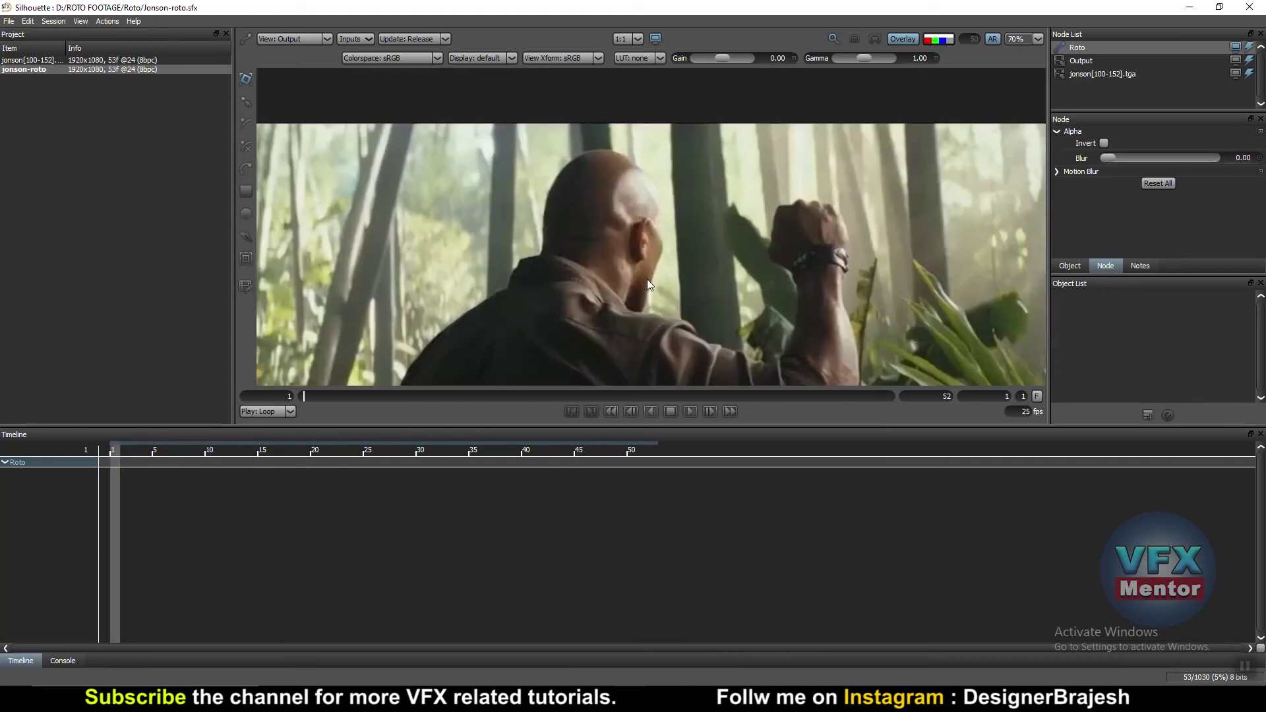
scroll(647, 278, "down", 1)
scroll(647, 252, "up", 1)
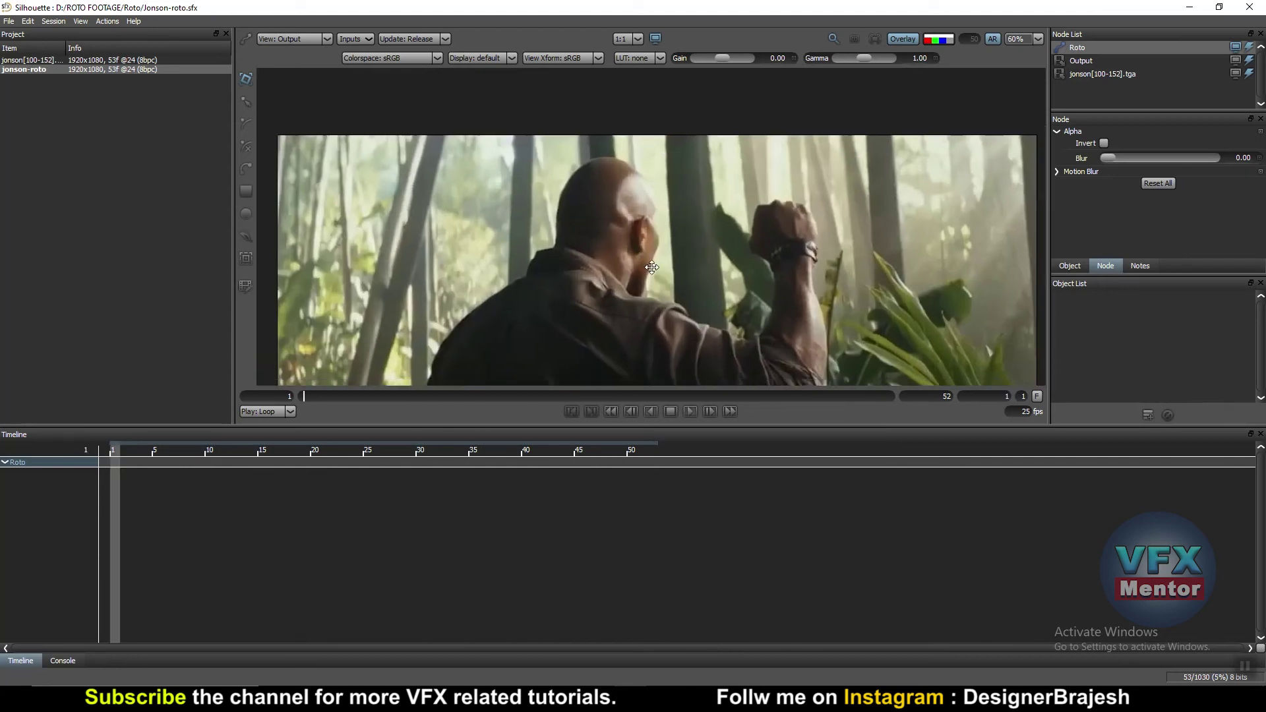
scroll(610, 220, "up", 1)
scroll(623, 248, "up", 1)
scroll(598, 183, "up", 1)
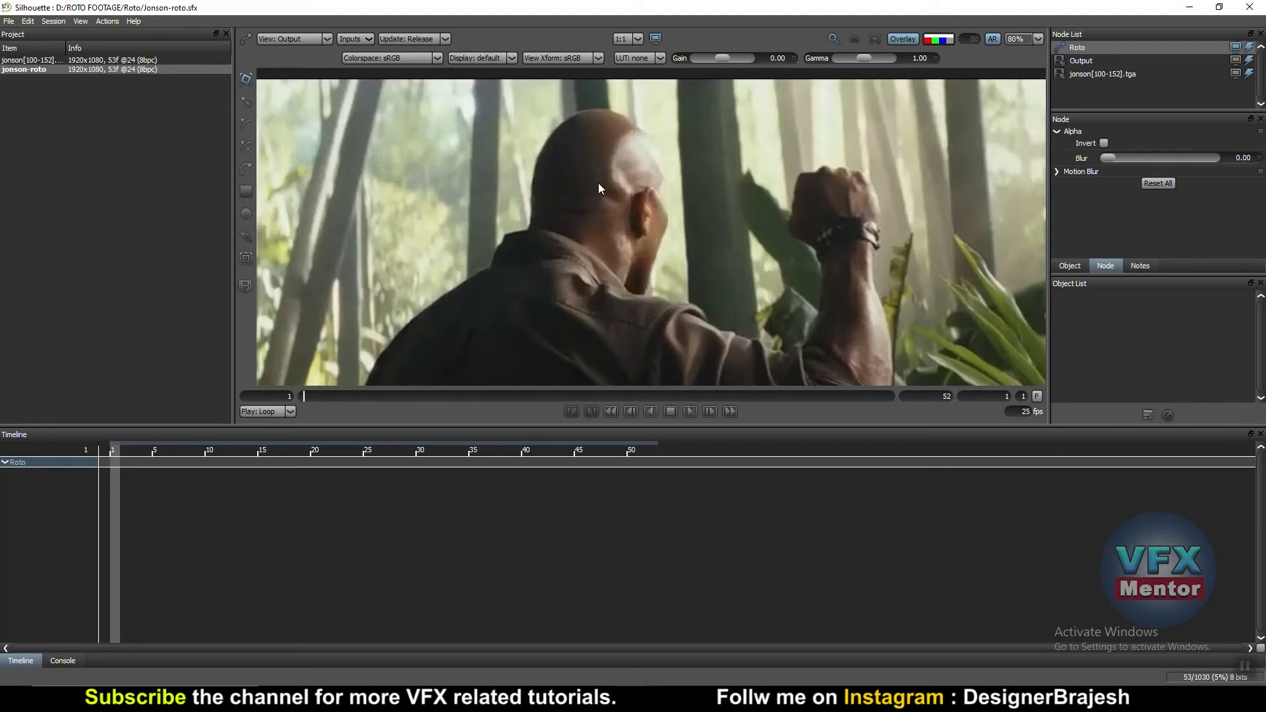
scroll(600, 207, "up", 1)
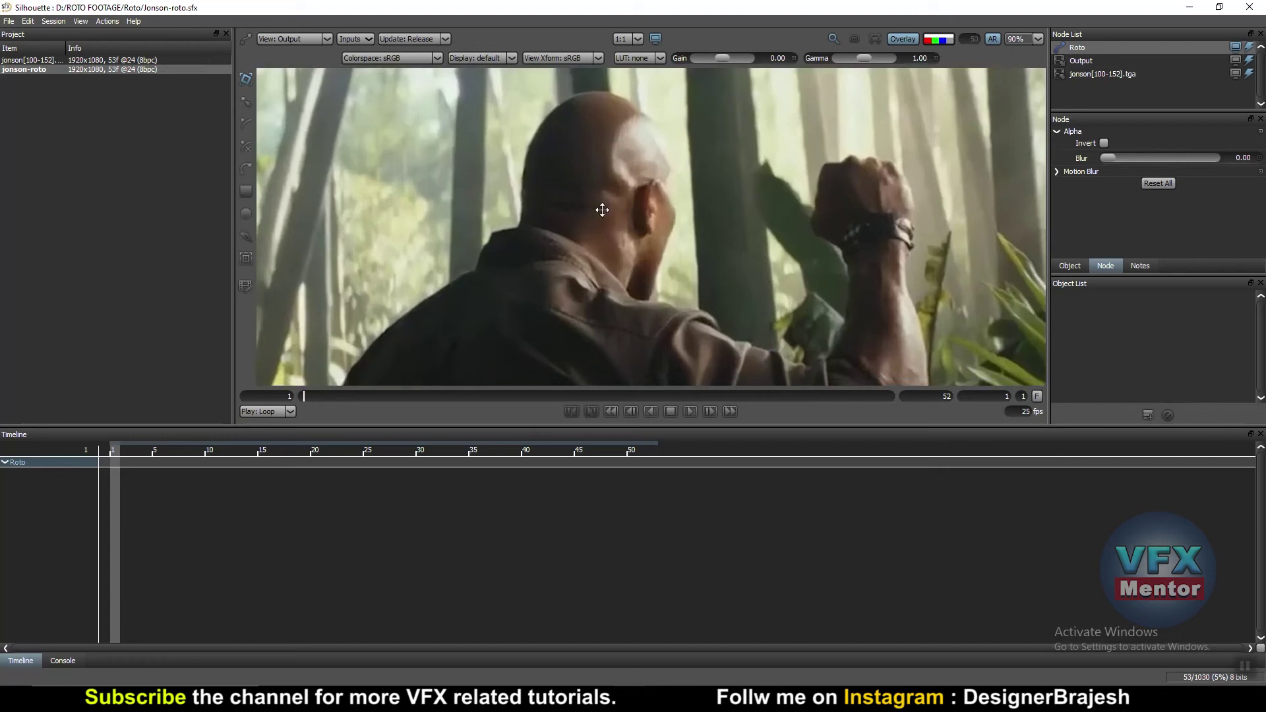
- Select the Bezier tool and zoom in on the top of the man's head
left_click(245, 171)
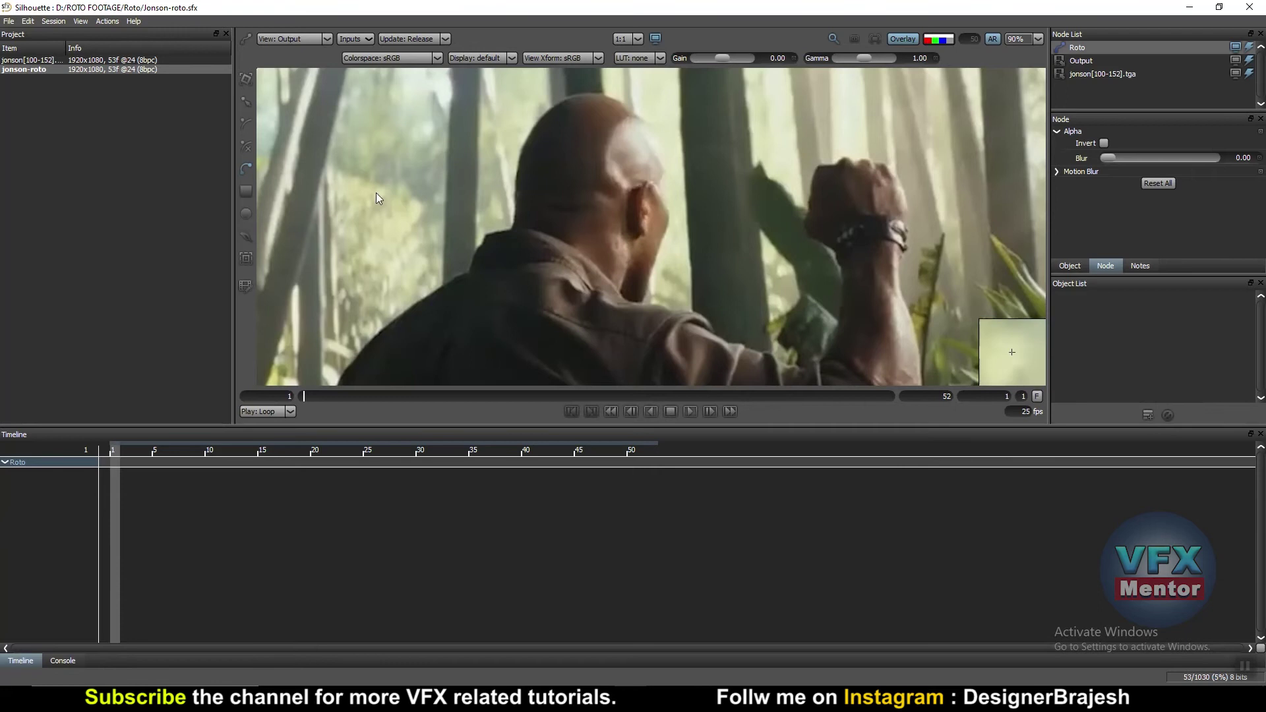
scroll(541, 182, "up", 1)
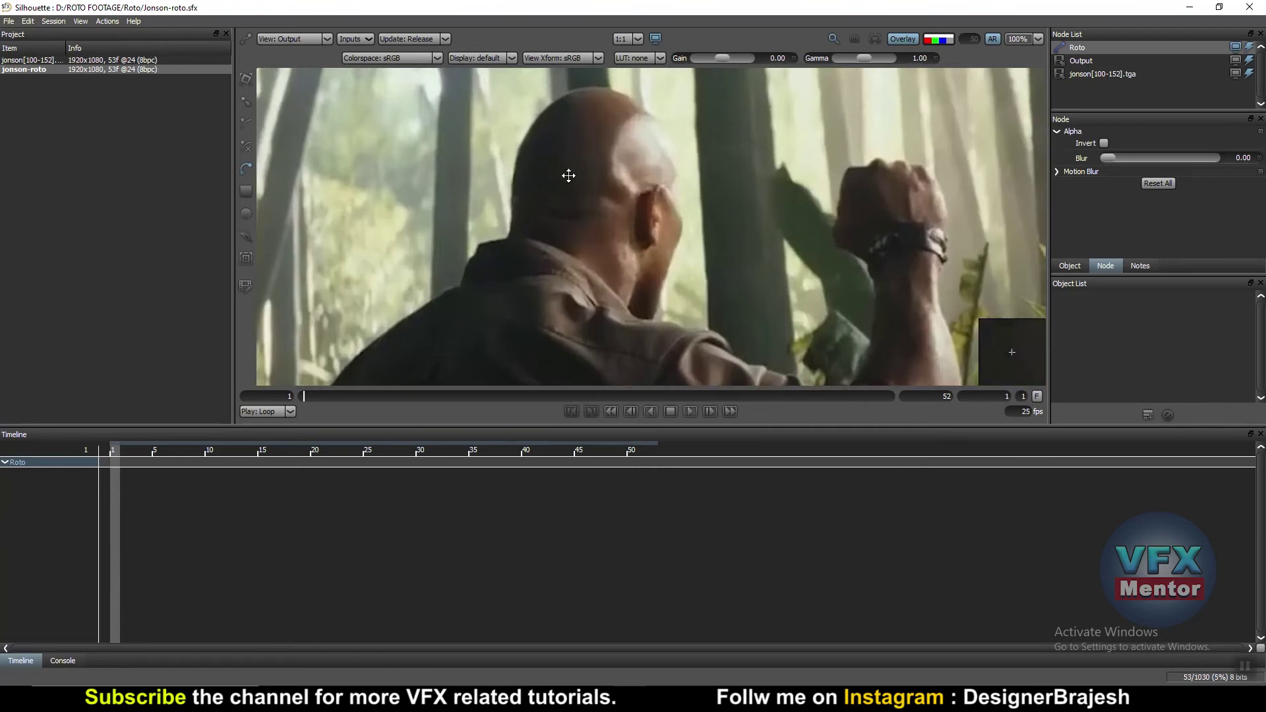
scroll(531, 256, "up", 2)
scroll(494, 302, "up", 1)
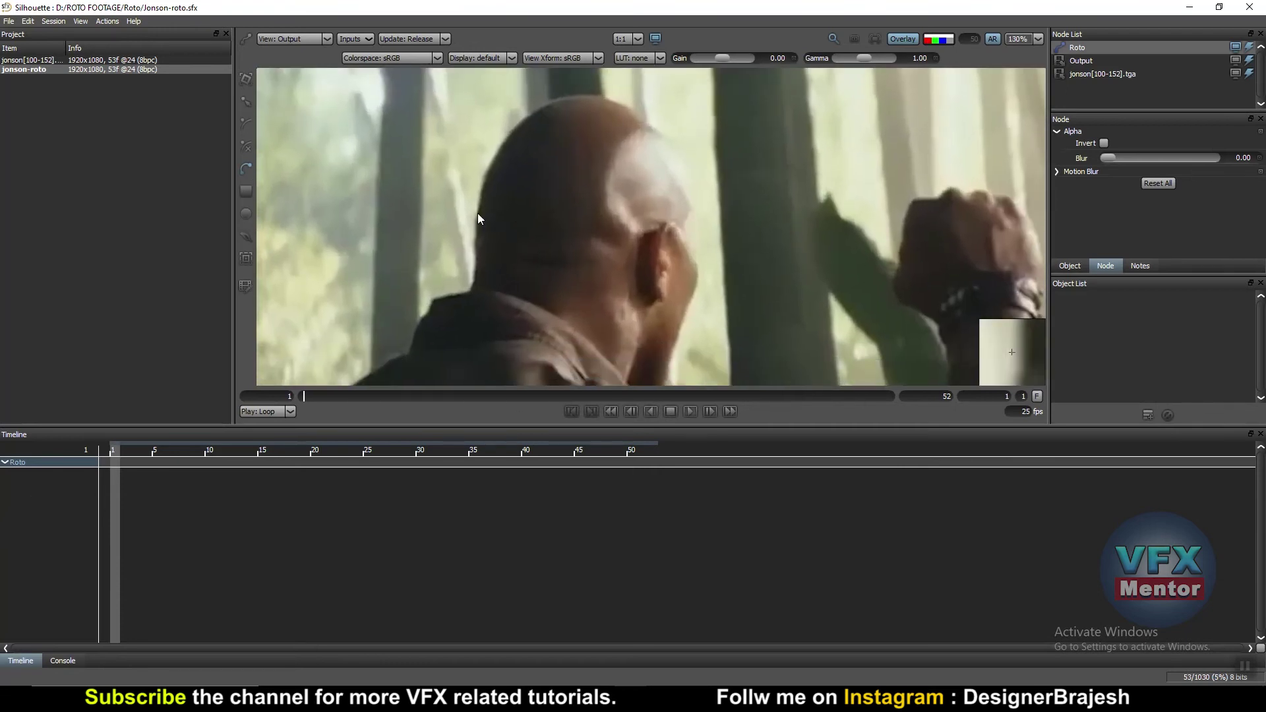
scroll(703, 233, "up", 3)
scroll(686, 157, "up", 2)
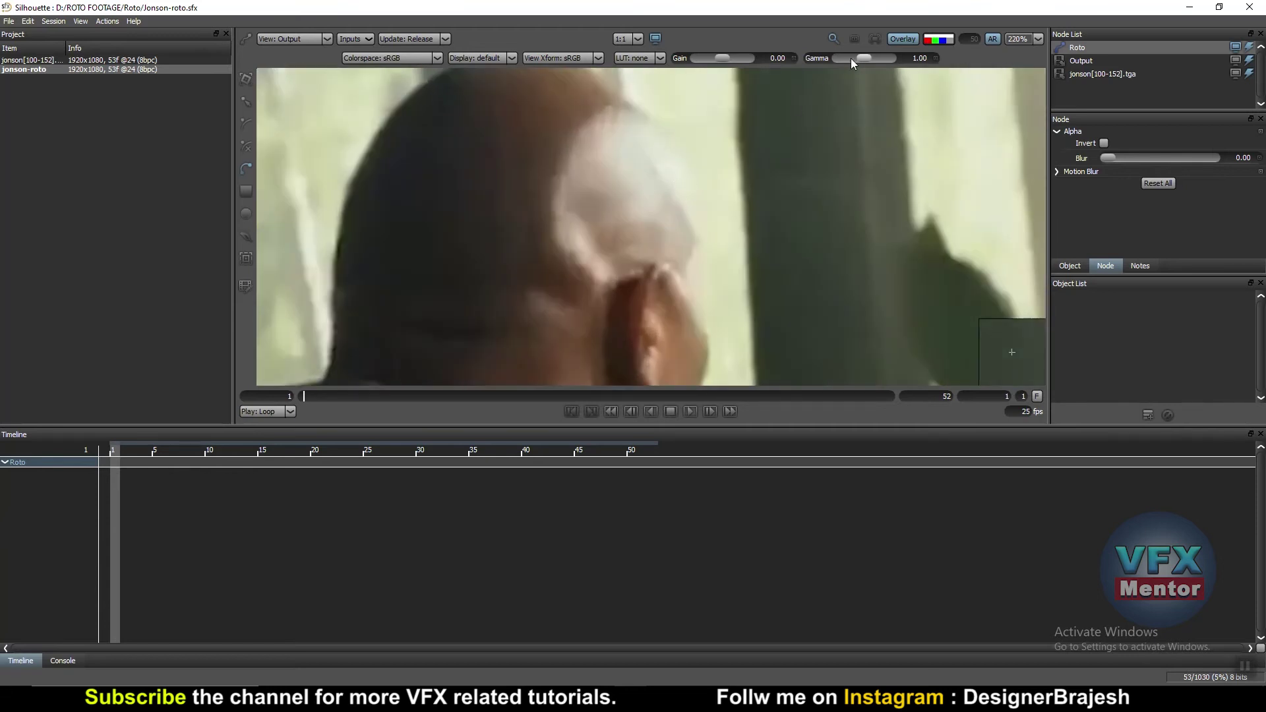
- Try low viewer gamma values such as 0.22, then settle the gamma at 0.74
left_click_drag(863, 57, 839, 57)
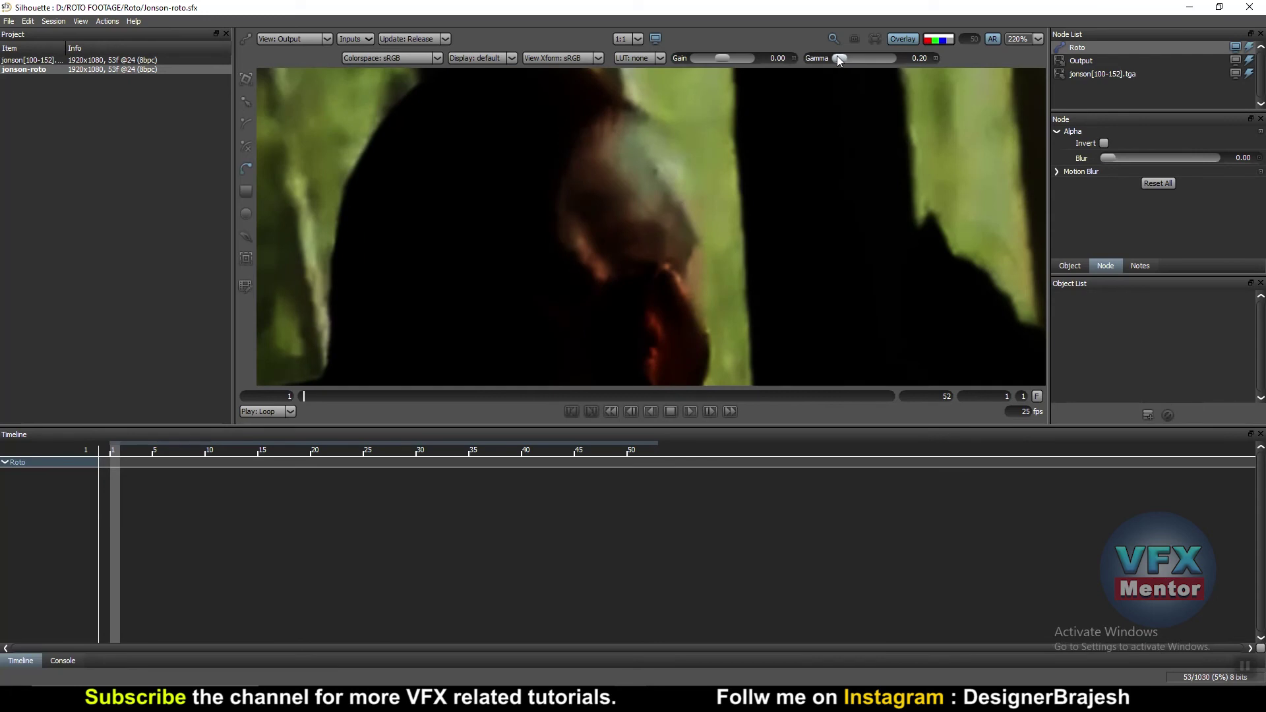
left_click_drag(837, 55, 843, 55)
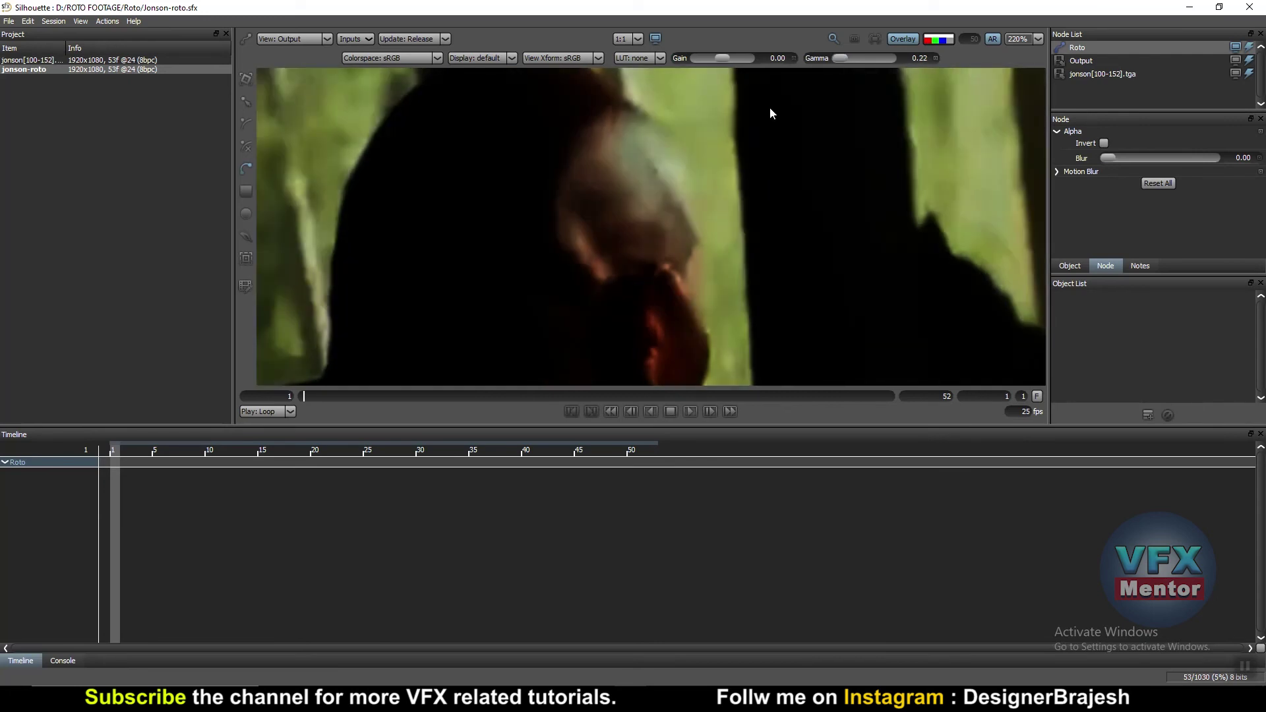
scroll(679, 185, "down", 2)
scroll(682, 188, "down", 2)
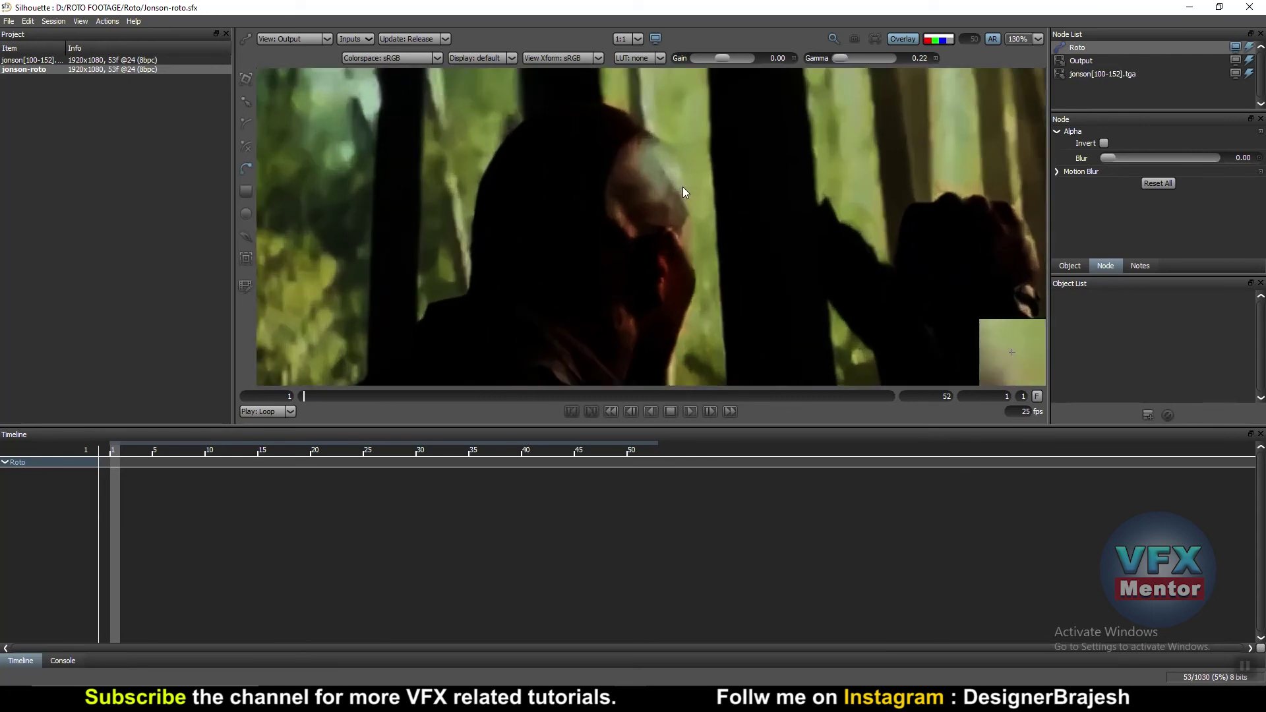
left_click_drag(842, 59, 856, 58)
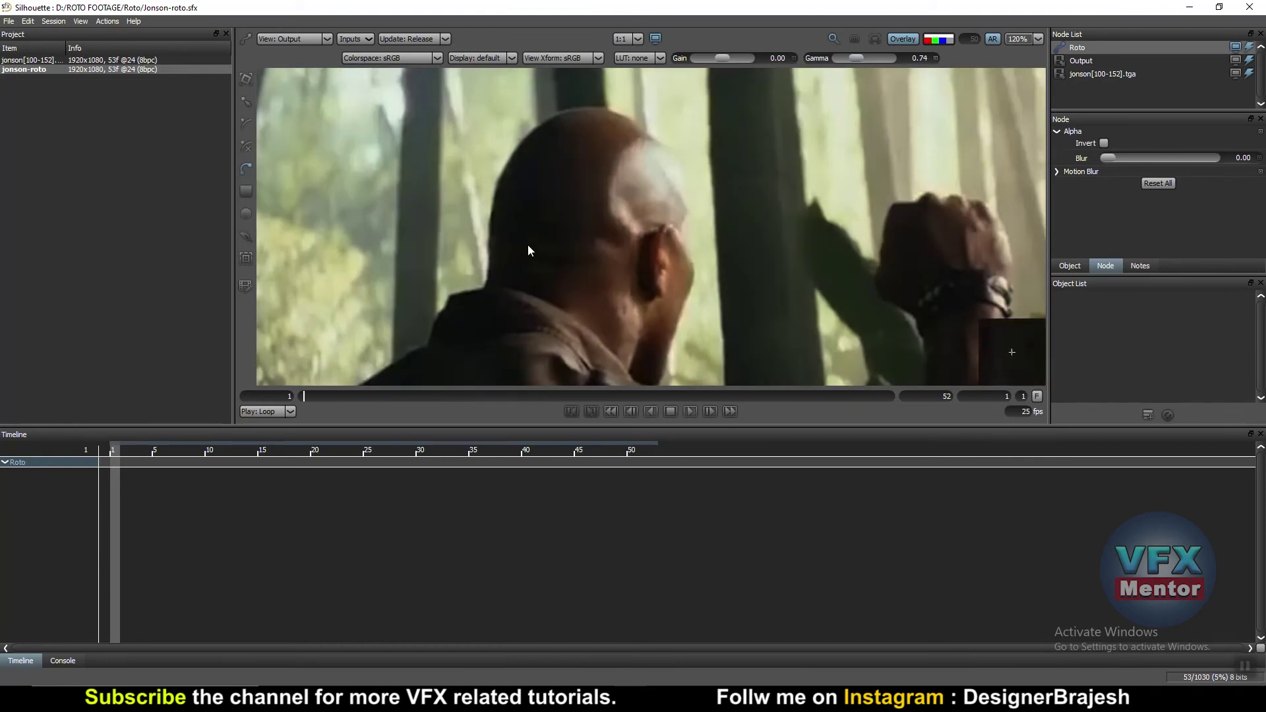
scroll(486, 299, "up", 2)
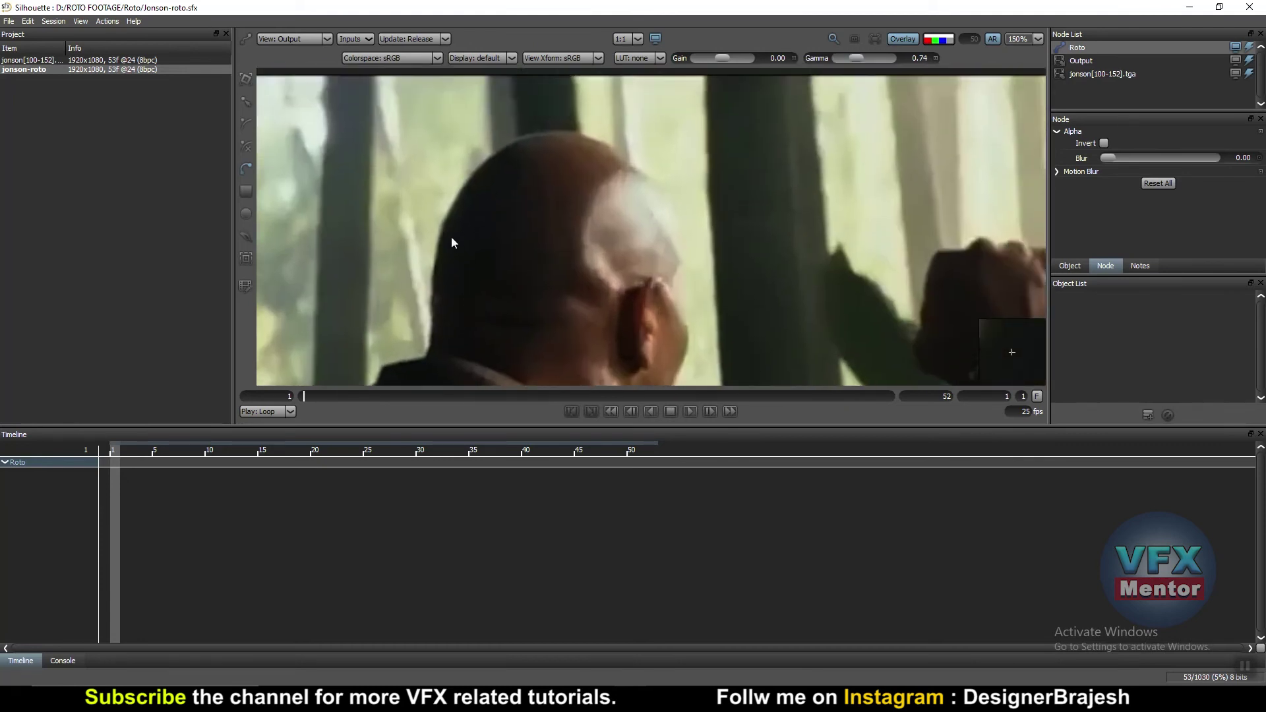
- Start the Bezier on the head's left edge and add a curved point higher up
left_click(432, 280)
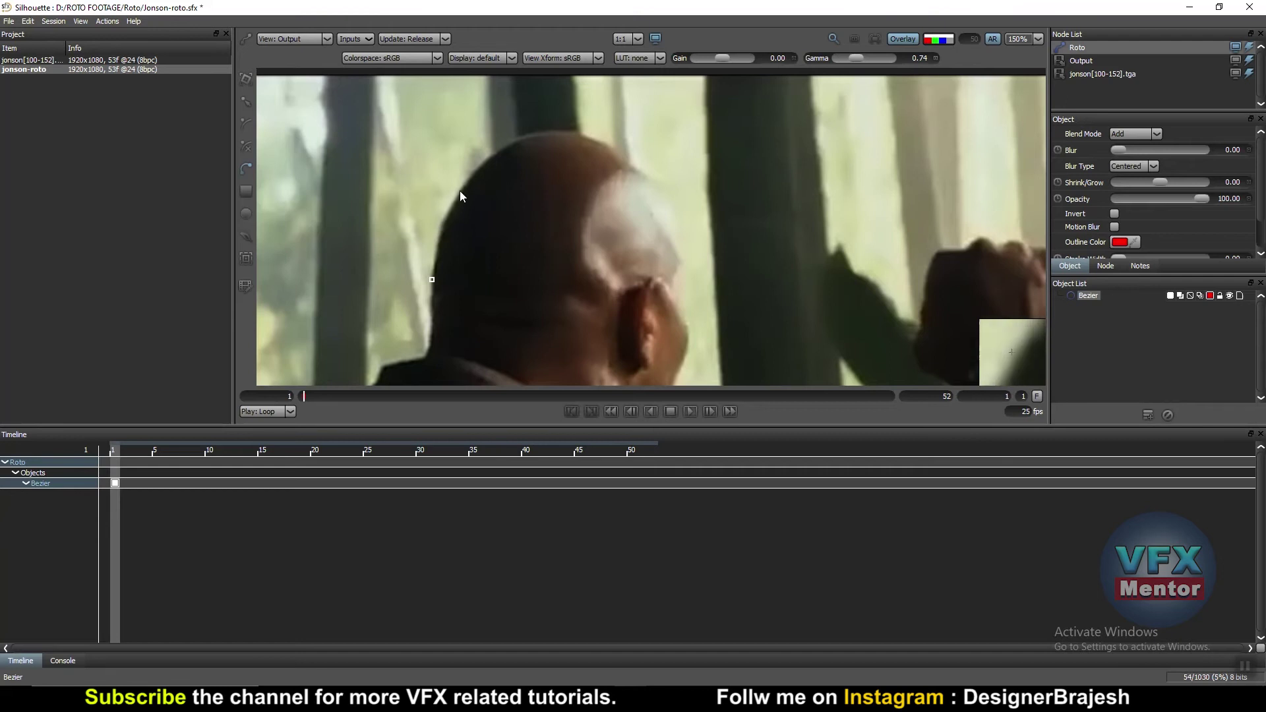
left_click_drag(460, 191, 482, 168)
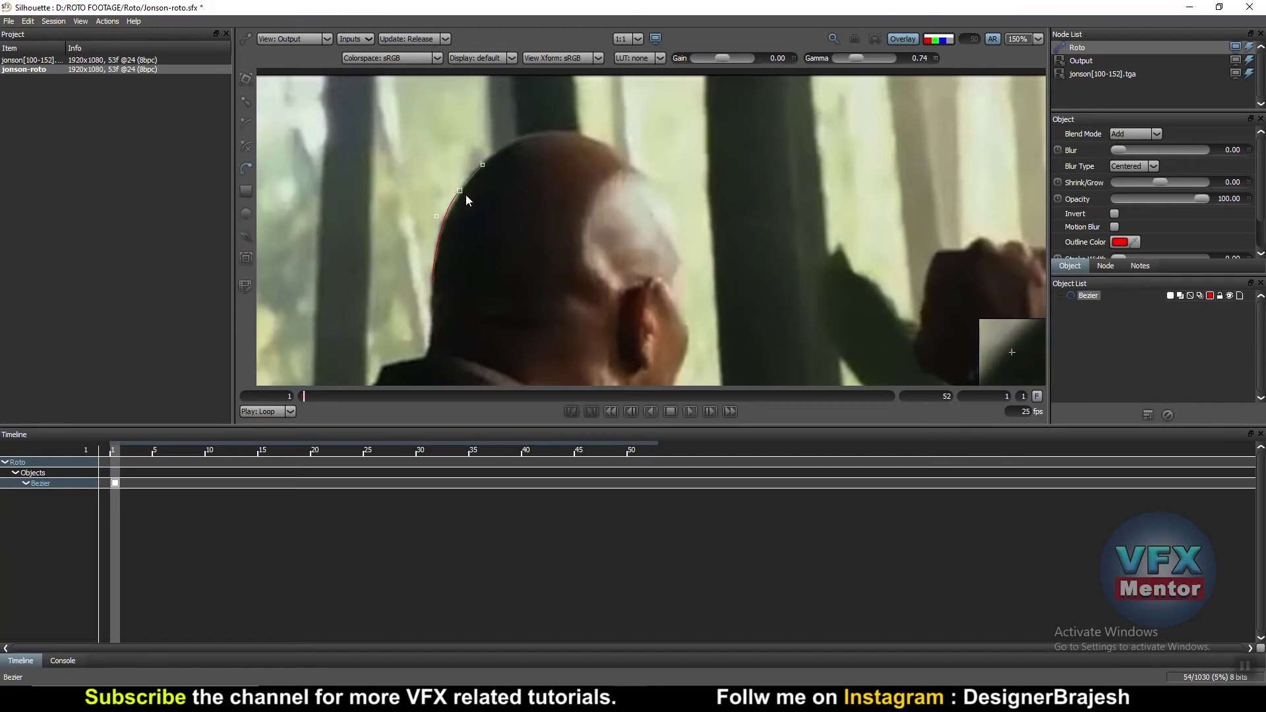
scroll(450, 219, "up", 2)
scroll(449, 219, "up", 2)
scroll(449, 219, "up", 1)
scroll(451, 224, "down", 2)
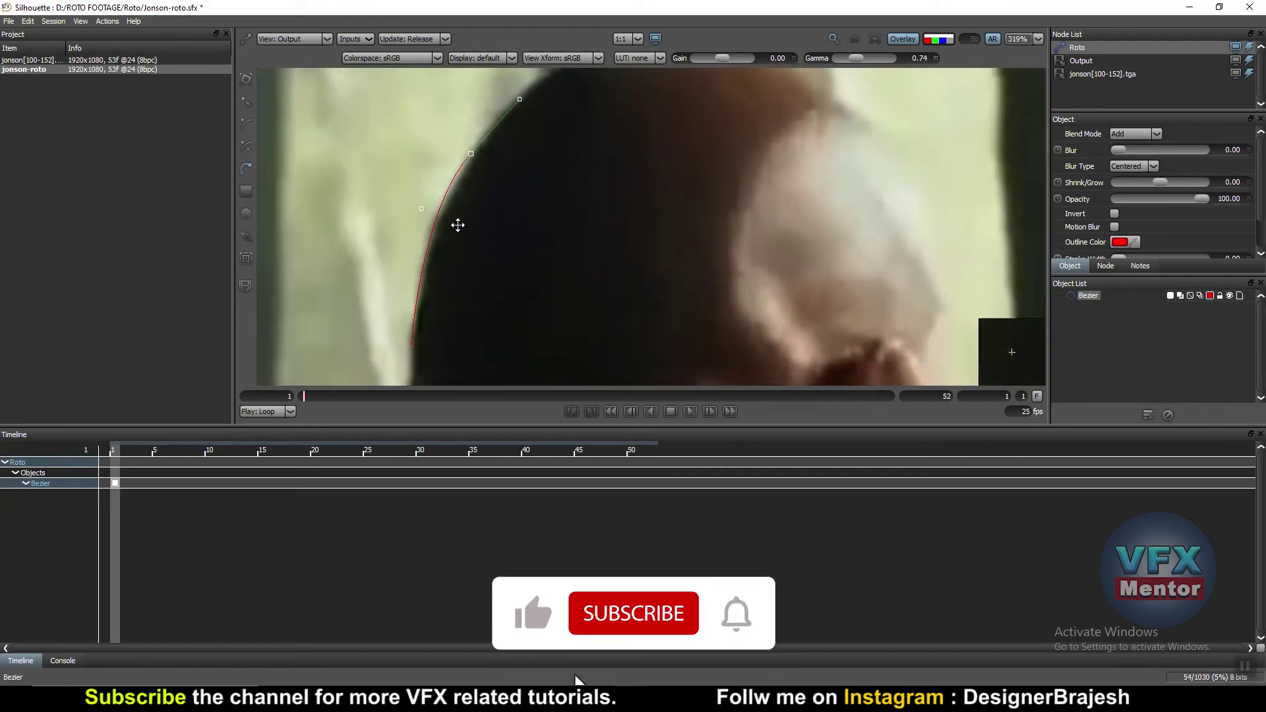
scroll(445, 198, "up", 2)
scroll(424, 219, "up", 1)
scroll(431, 194, "up", 1)
scroll(485, 151, "down", 1)
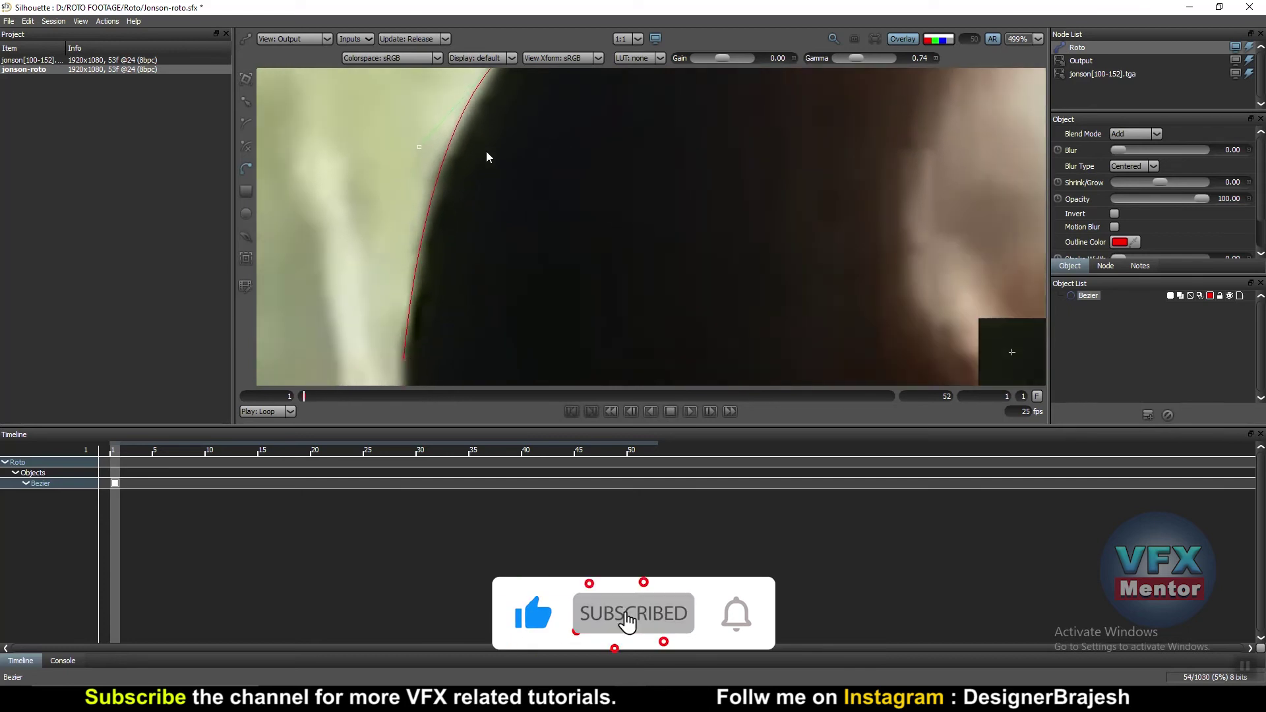
scroll(487, 150, "down", 1)
scroll(518, 152, "down", 1)
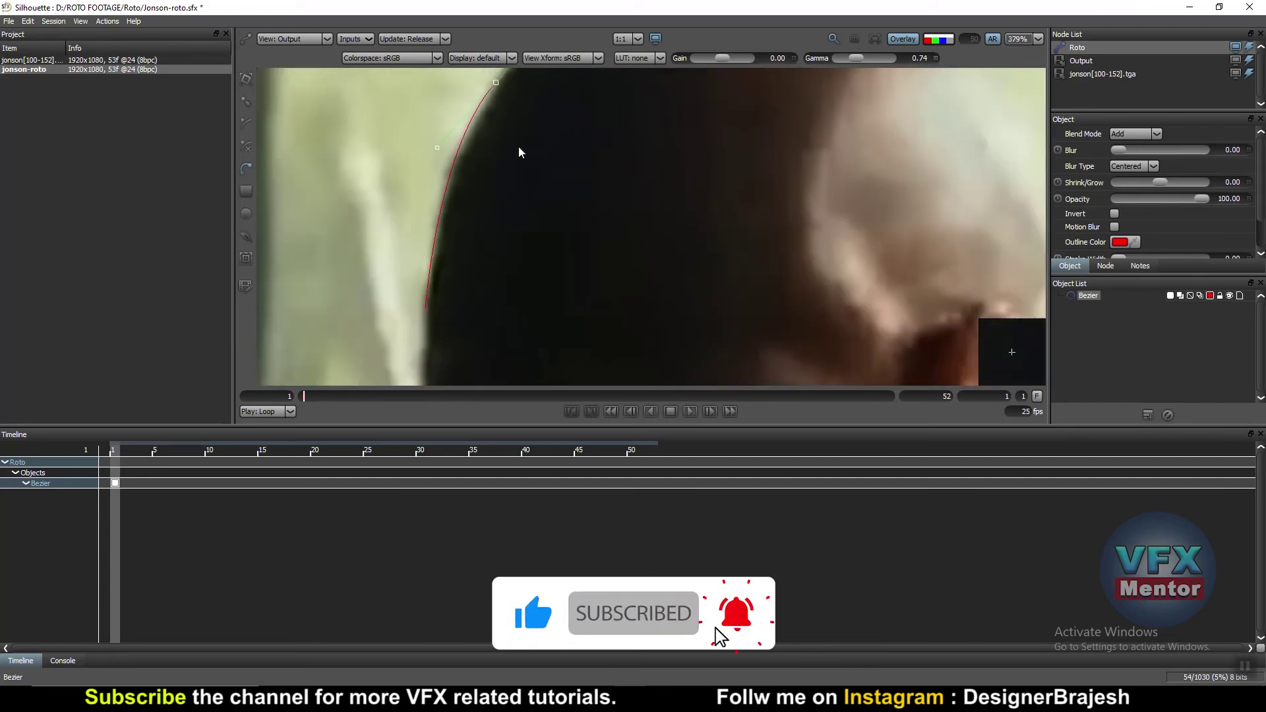
scroll(518, 152, "down", 1)
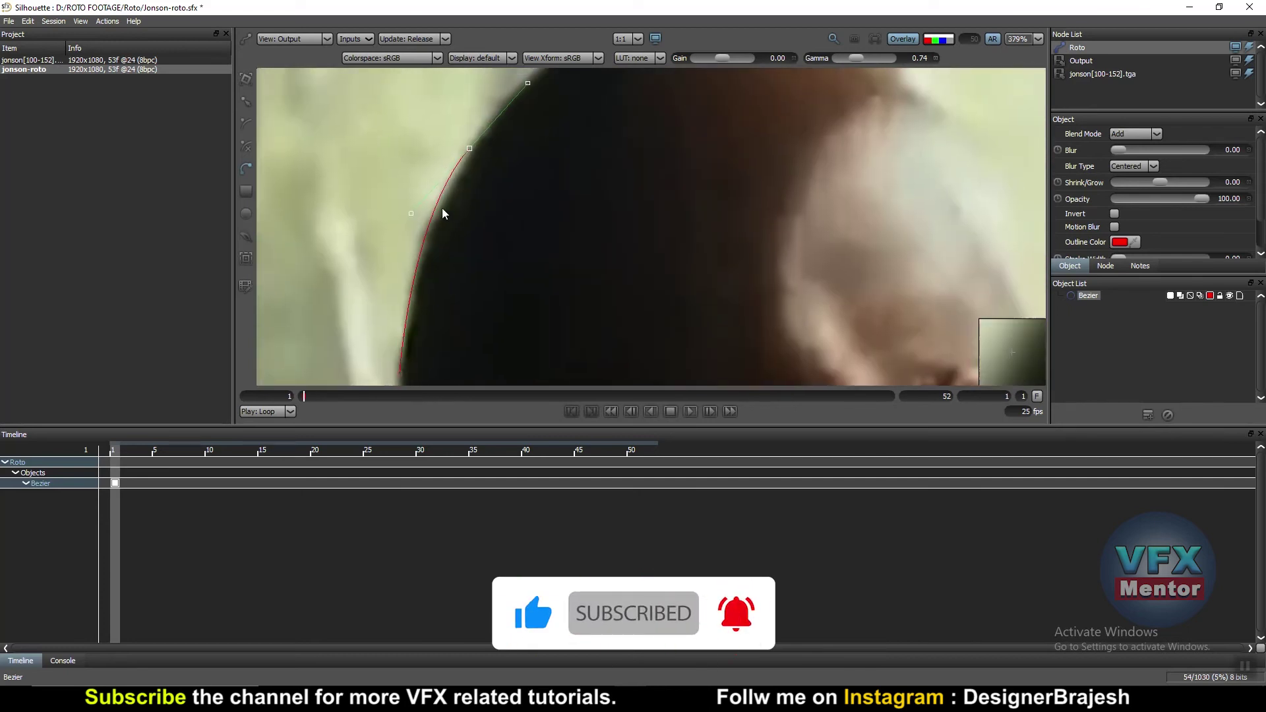
scroll(465, 187, "down", 1)
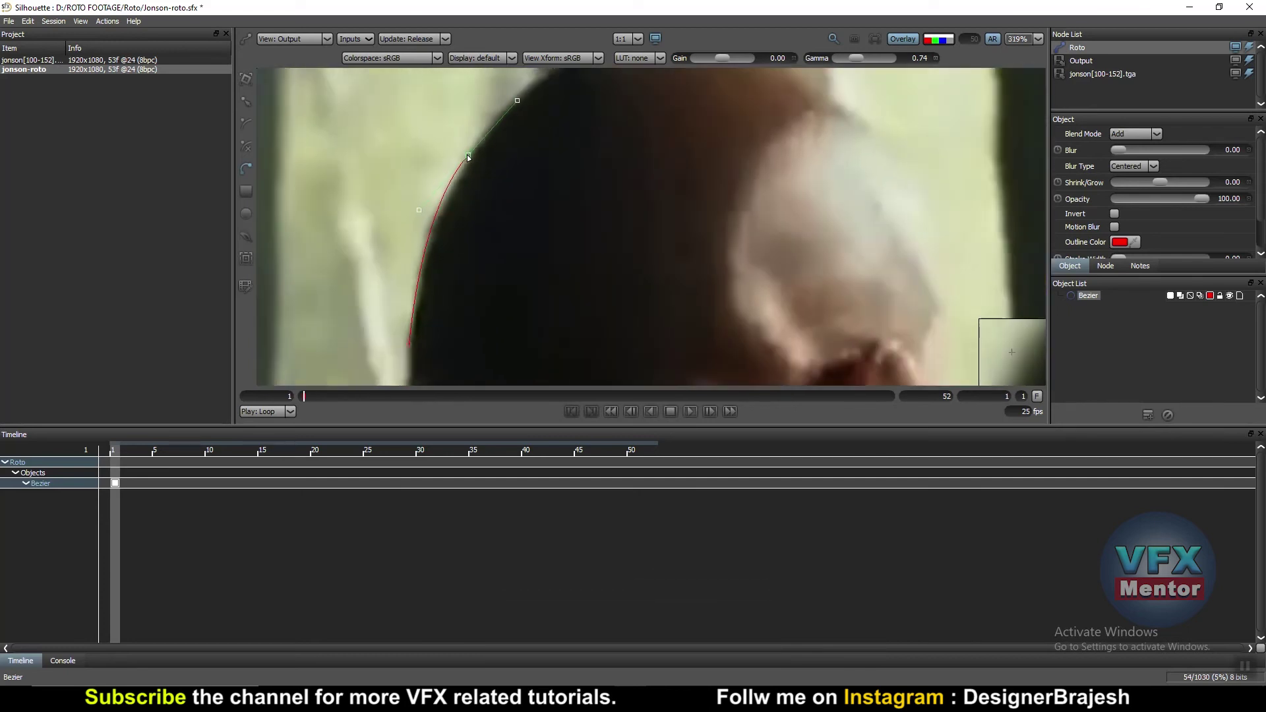
- Slide the curve point down the head edge, then close the shape and undo to keep it open
left_click_drag(467, 156, 446, 213)
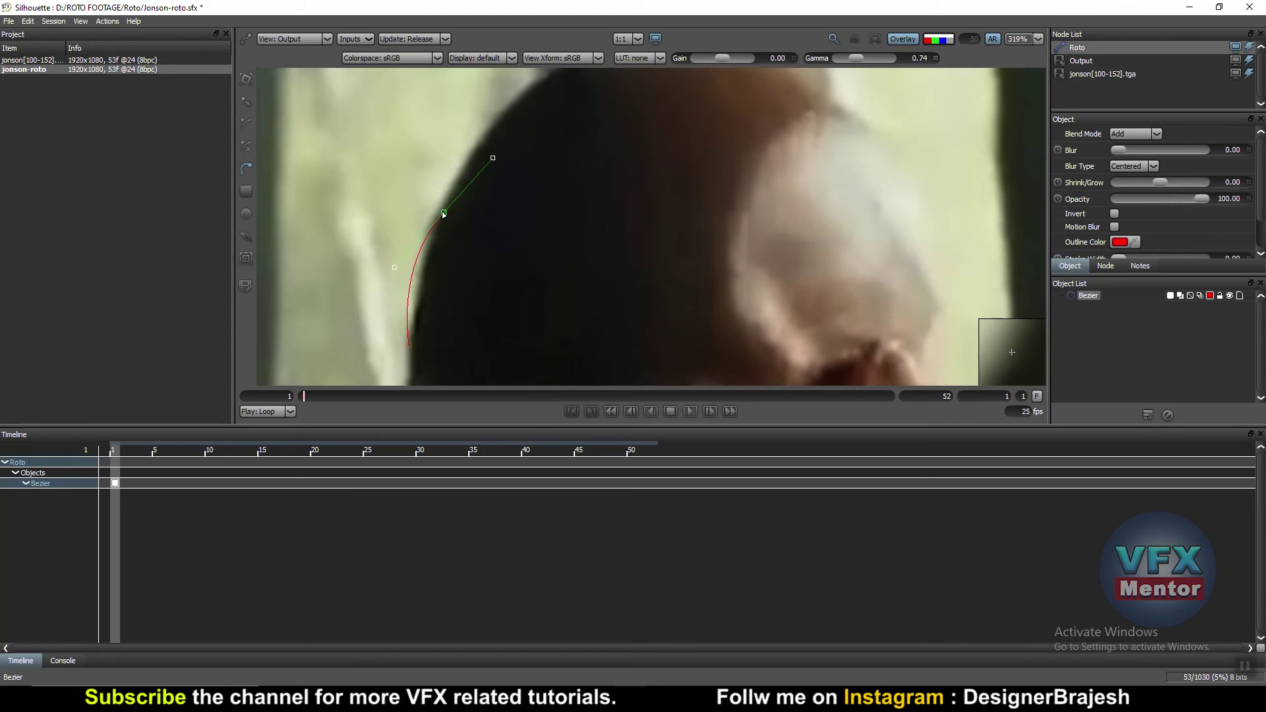
mouse_move(395, 268)
left_mouse_down()
mouse_move(409, 211)
mouse_move(436, 182)
left_mouse_up()
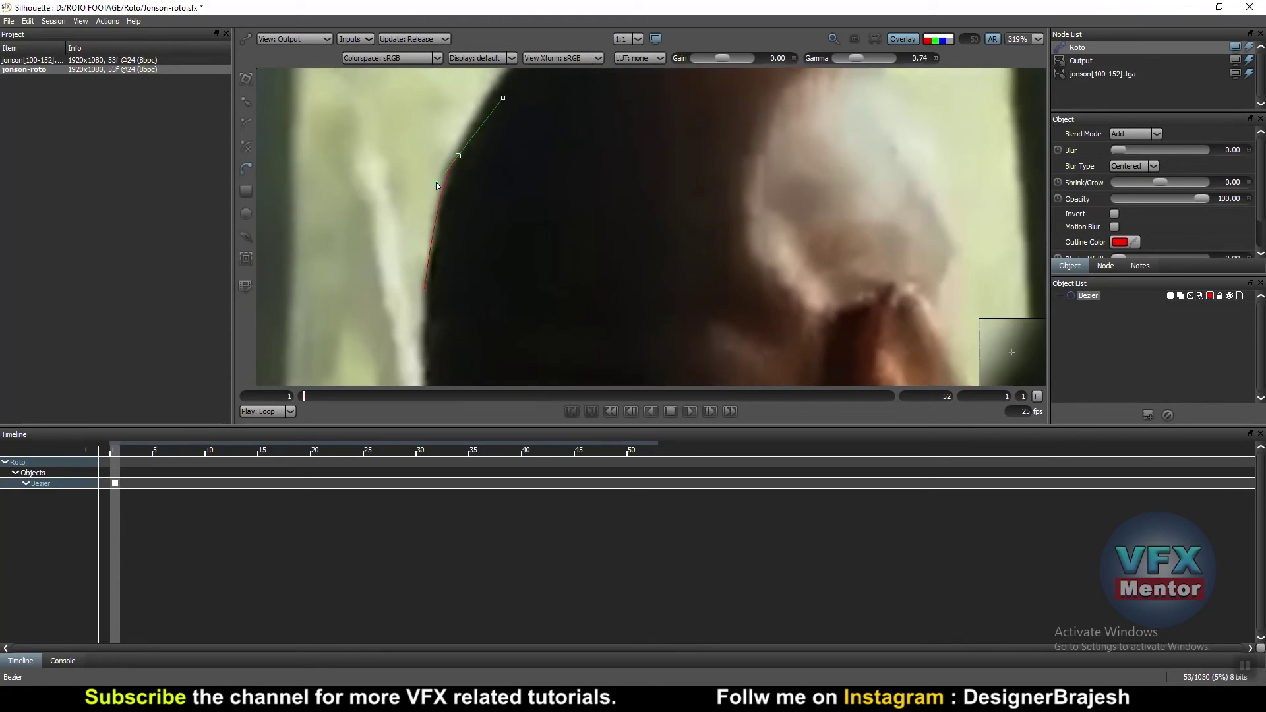
scroll(417, 291, "up", 2)
left_click(431, 288)
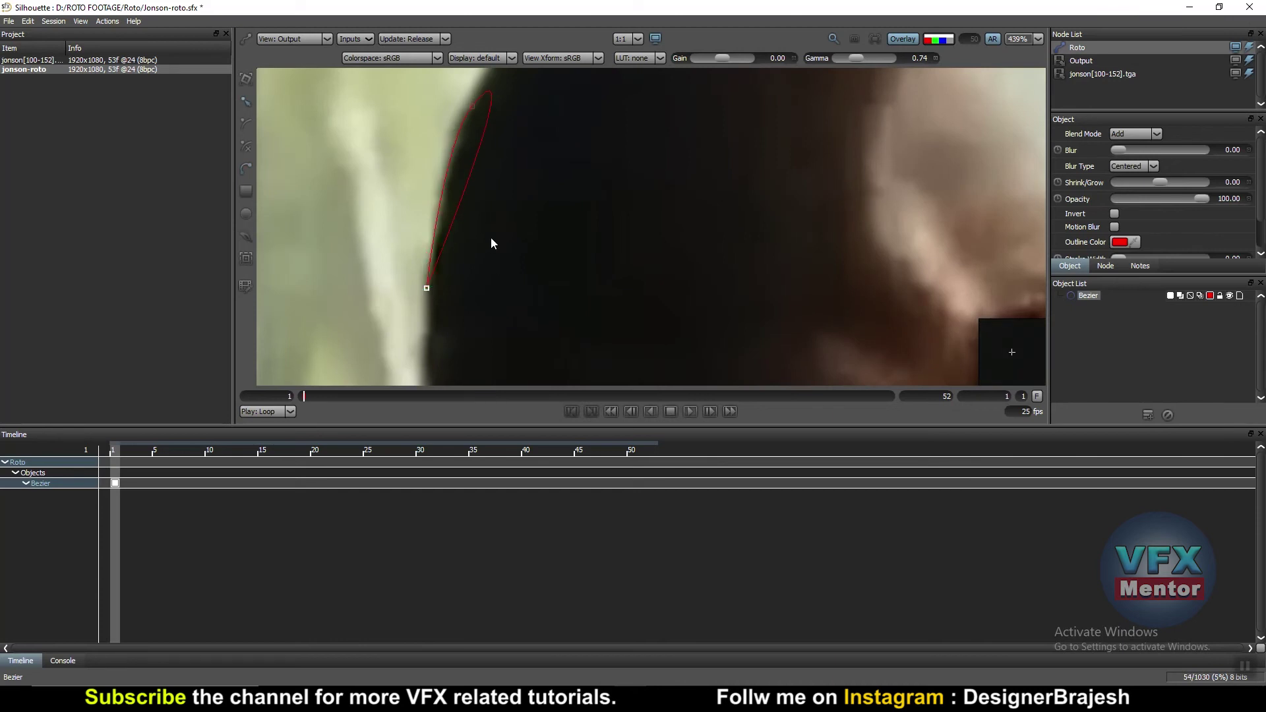
key("ctrl+z")
scroll(468, 264, "down", 2)
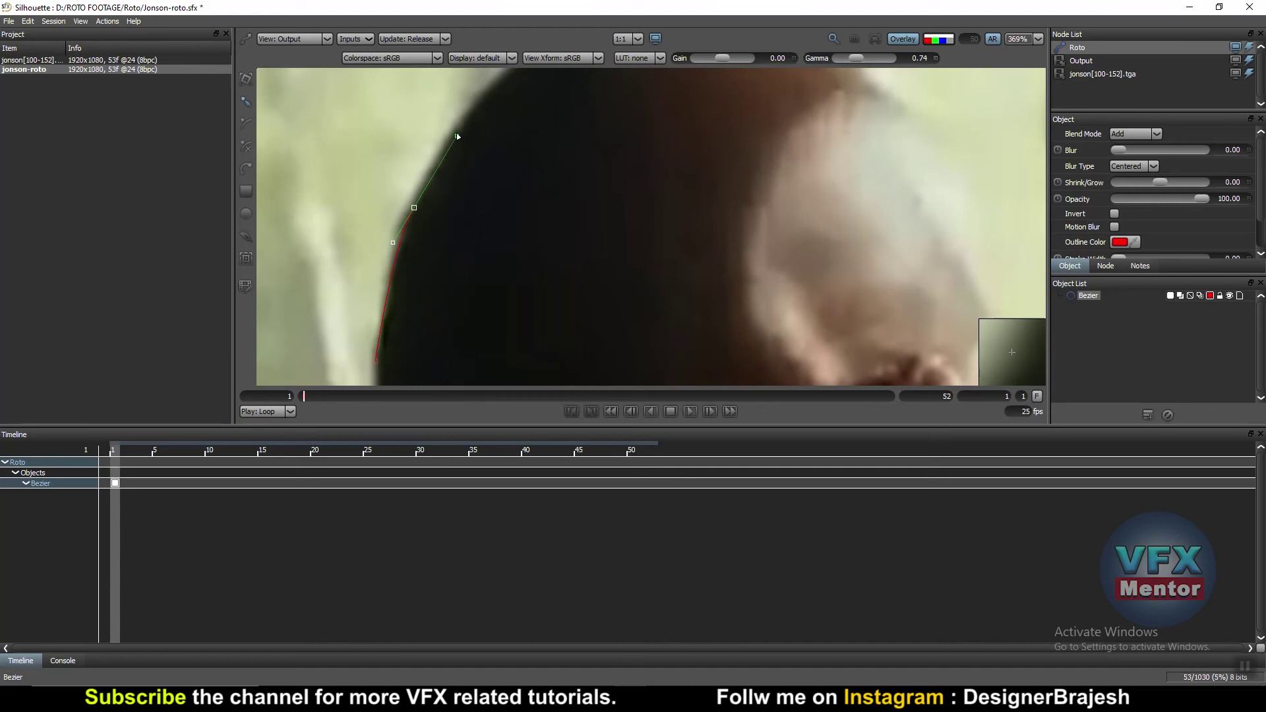
scroll(437, 192, "up", 2)
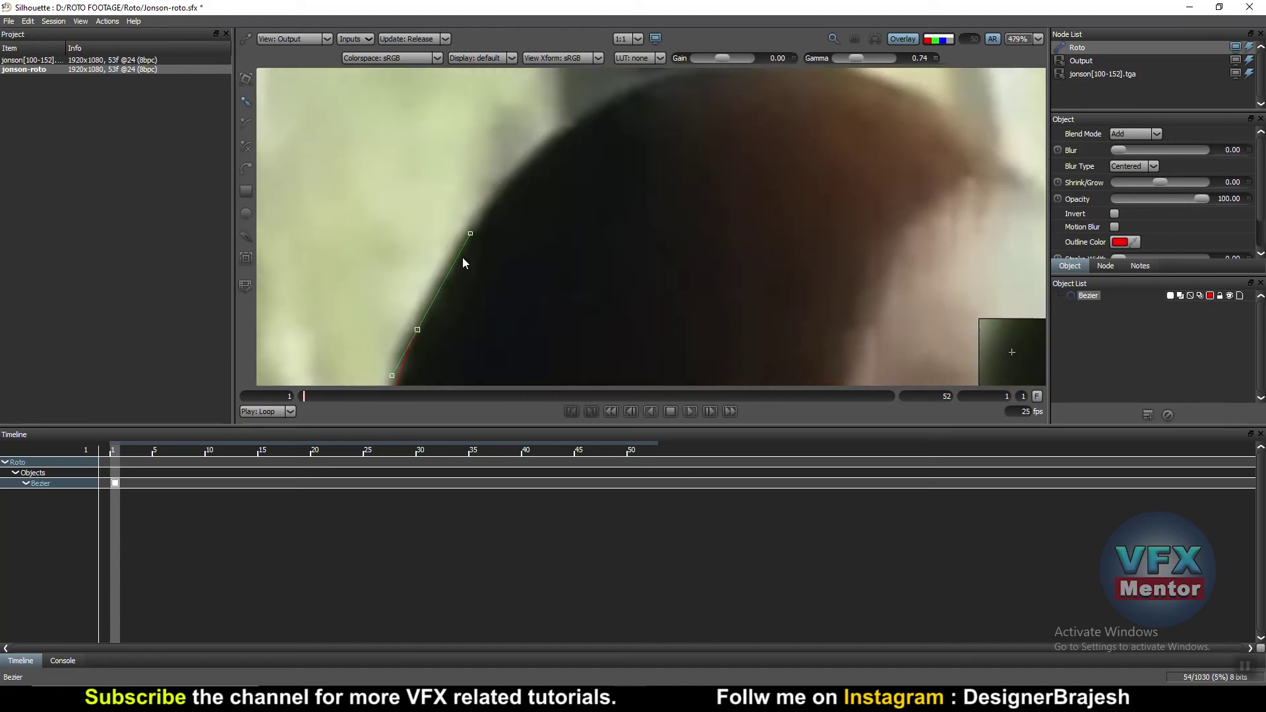
scroll(474, 238, "up", 2)
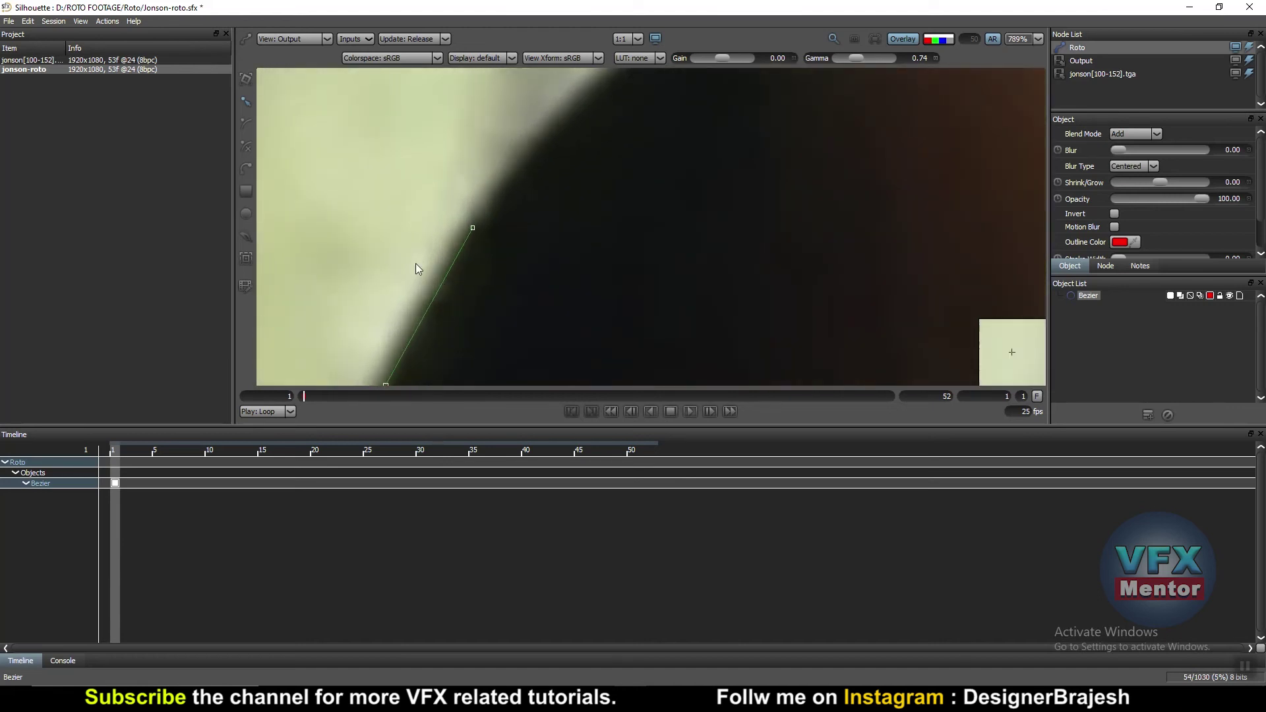
scroll(470, 259, "down", 1)
scroll(473, 259, "down", 1)
scroll(472, 263, "down", 2)
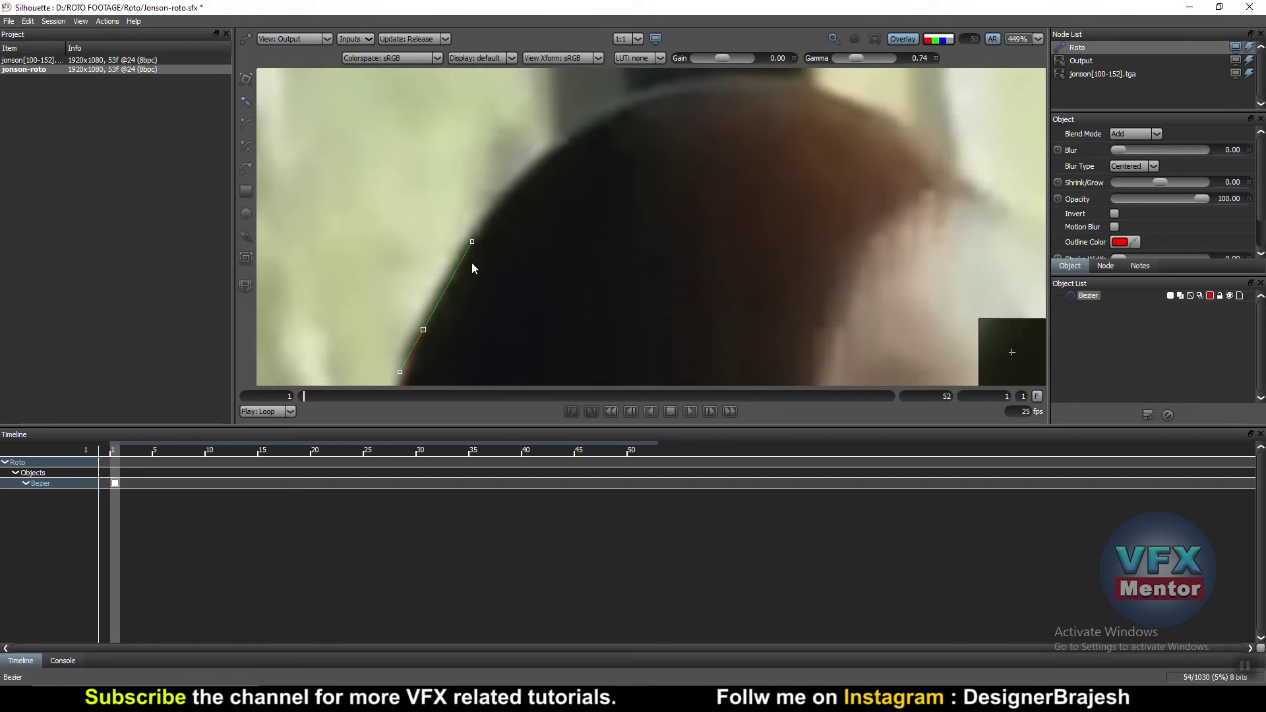
scroll(472, 264, "down", 1)
scroll(465, 283, "up", 1)
scroll(458, 302, "up", 1)
scroll(435, 318, "up", 1)
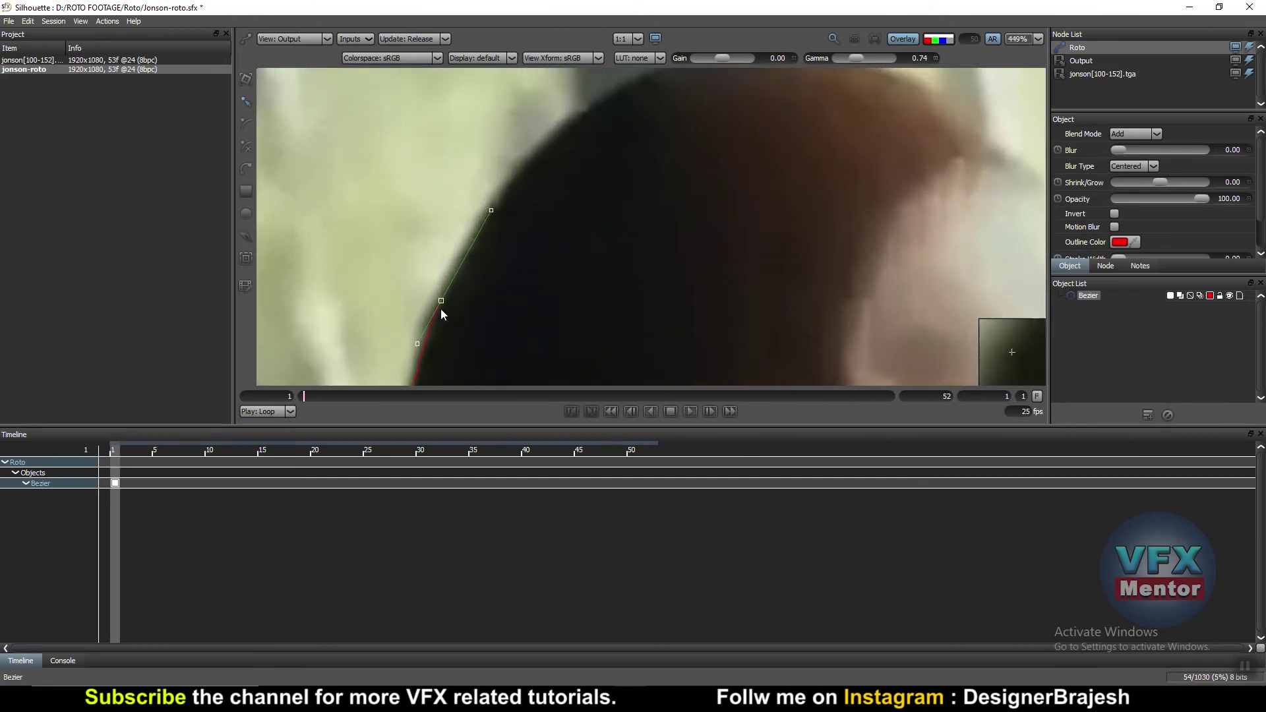
scroll(442, 310, "up", 1)
scroll(445, 304, "up", 1)
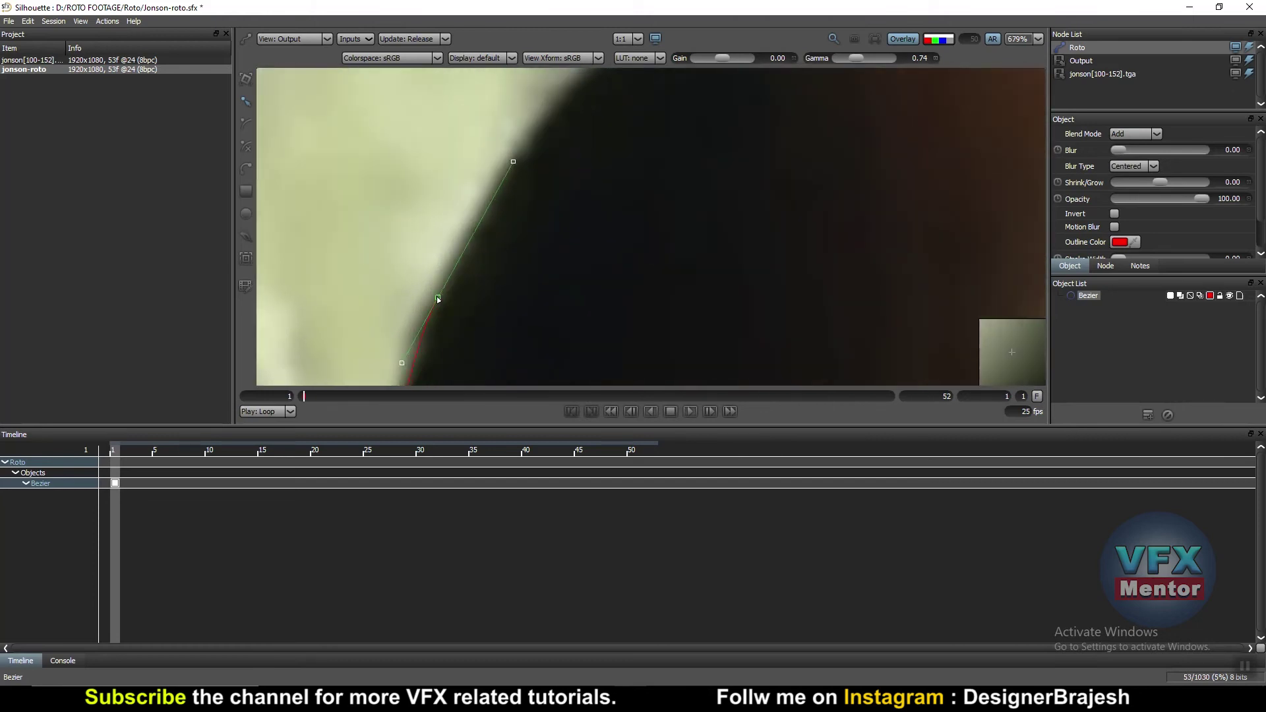
scroll(499, 239, "down", 1)
scroll(524, 224, "down", 2)
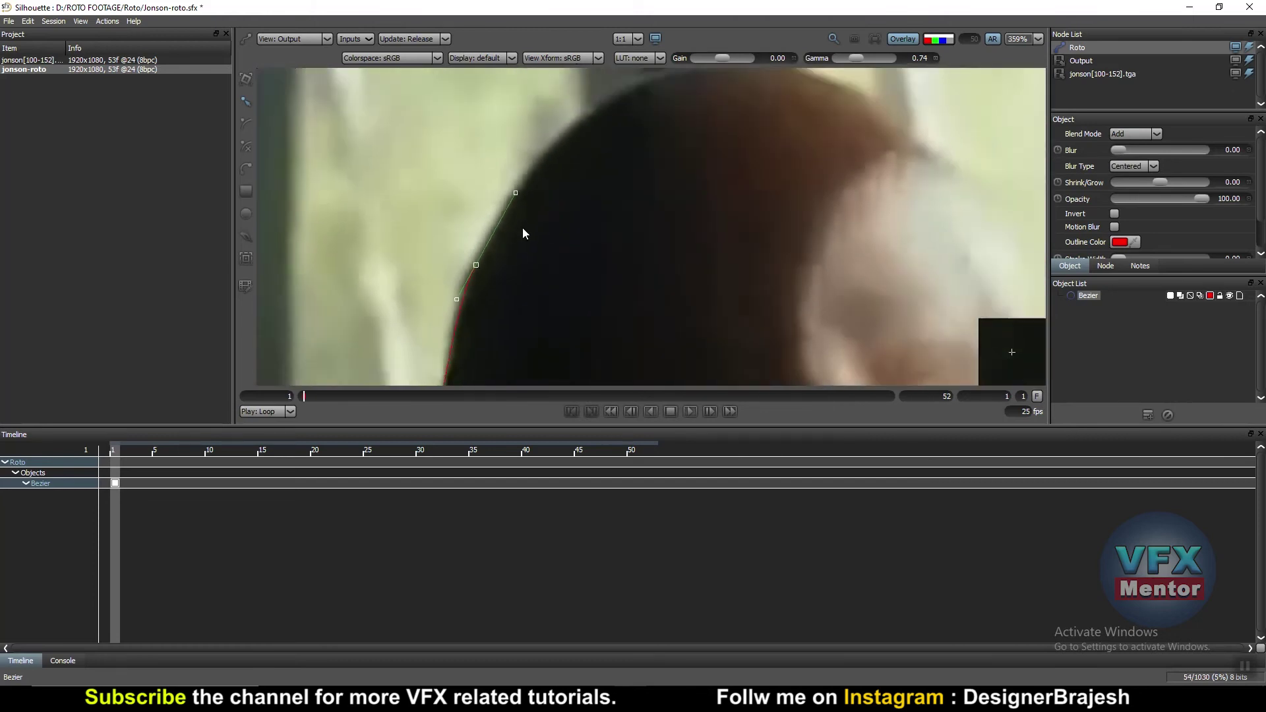
scroll(528, 221, "down", 2)
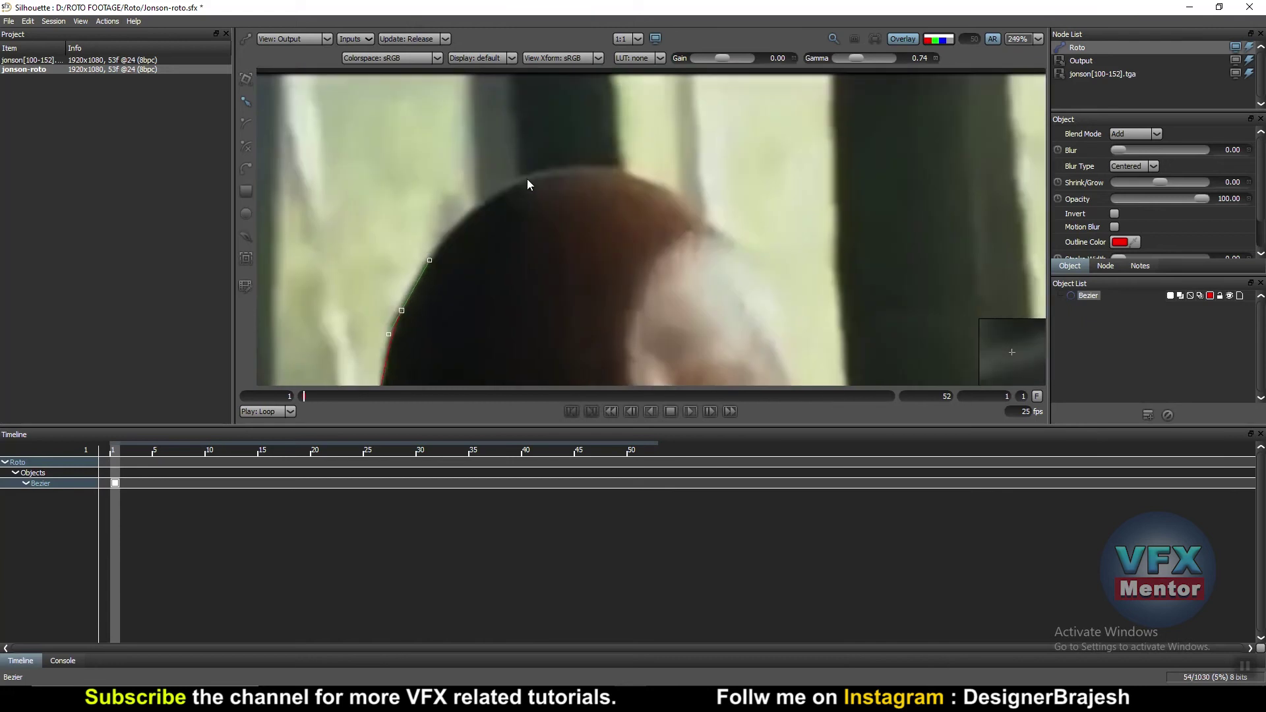
- Start a new Bezier shape, placing and adjusting points along the hair edge
key("ctrl+z")
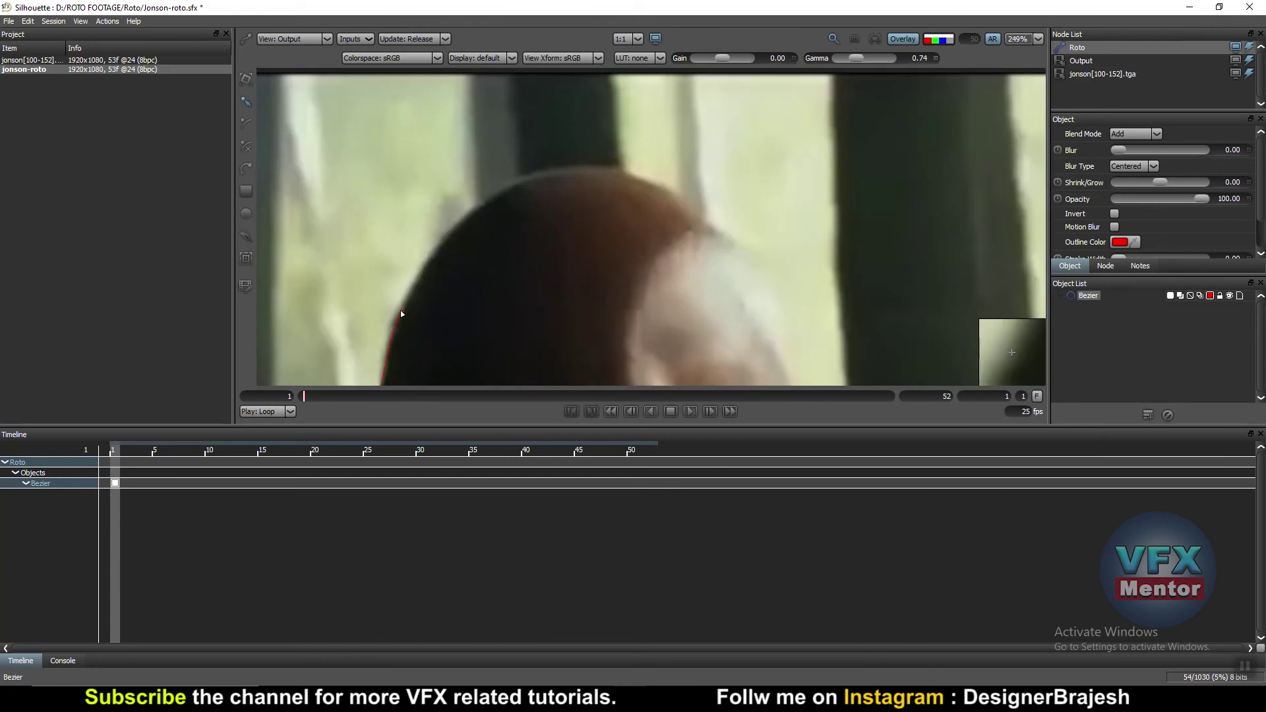
key("ctrl+shift+z")
left_click(246, 169)
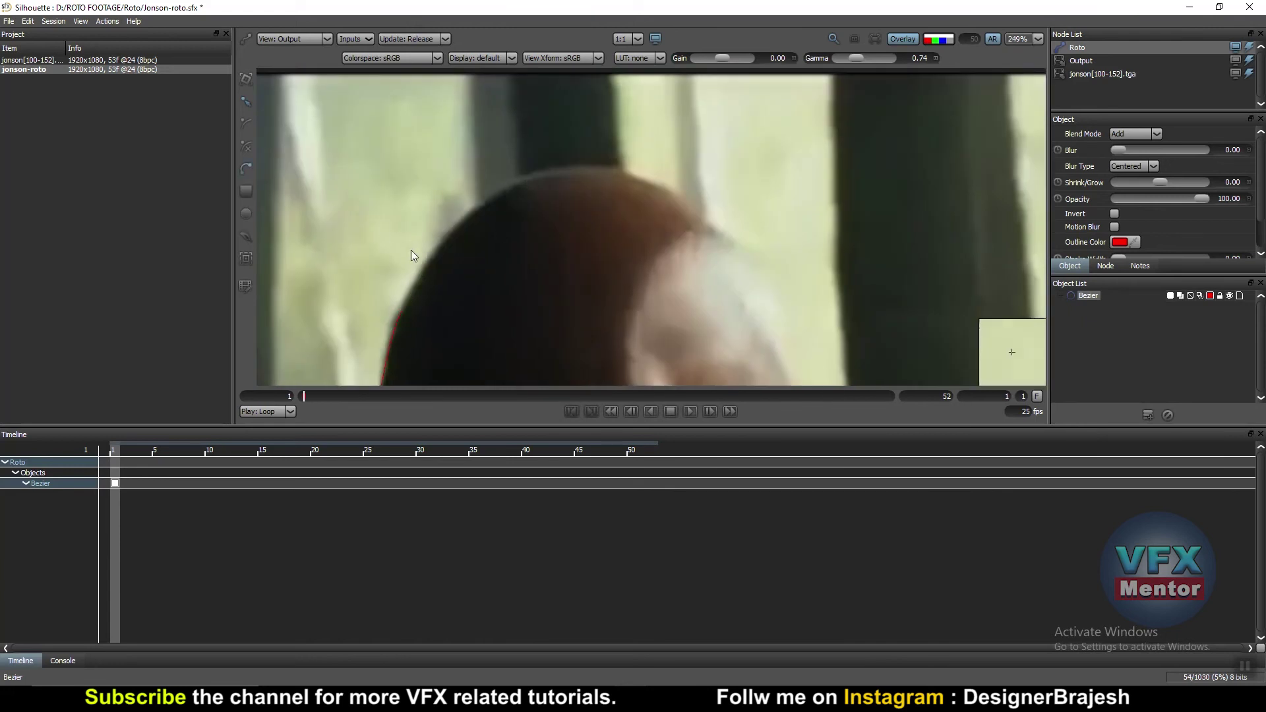
left_click(399, 310)
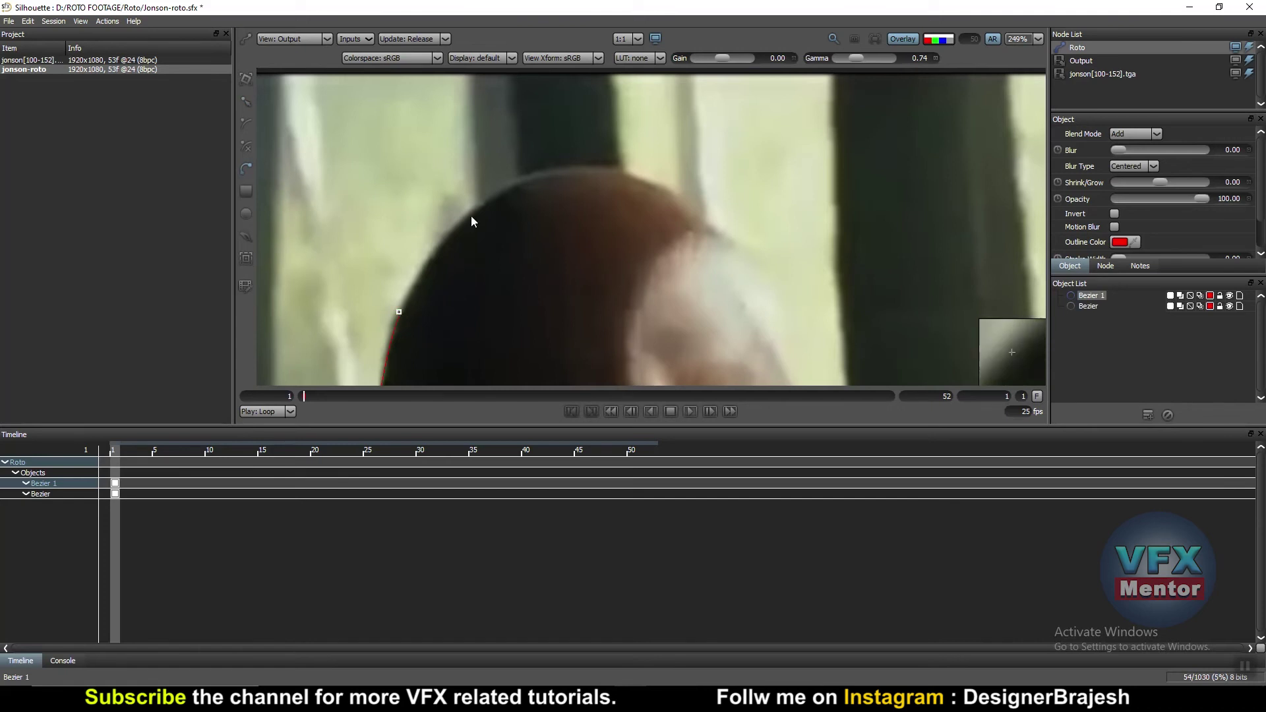
left_click(476, 199)
left_click(494, 191)
left_click(513, 186)
left_click_drag(514, 186, 560, 161)
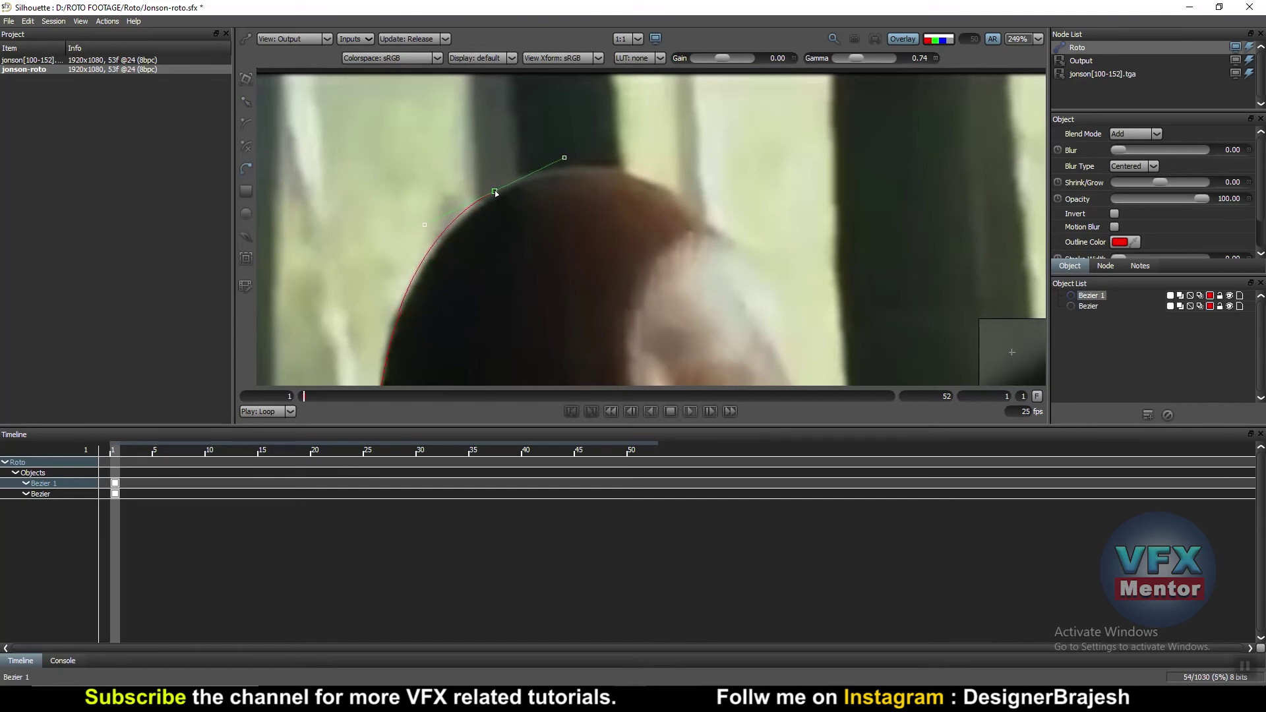
left_click_drag(496, 193, 500, 194)
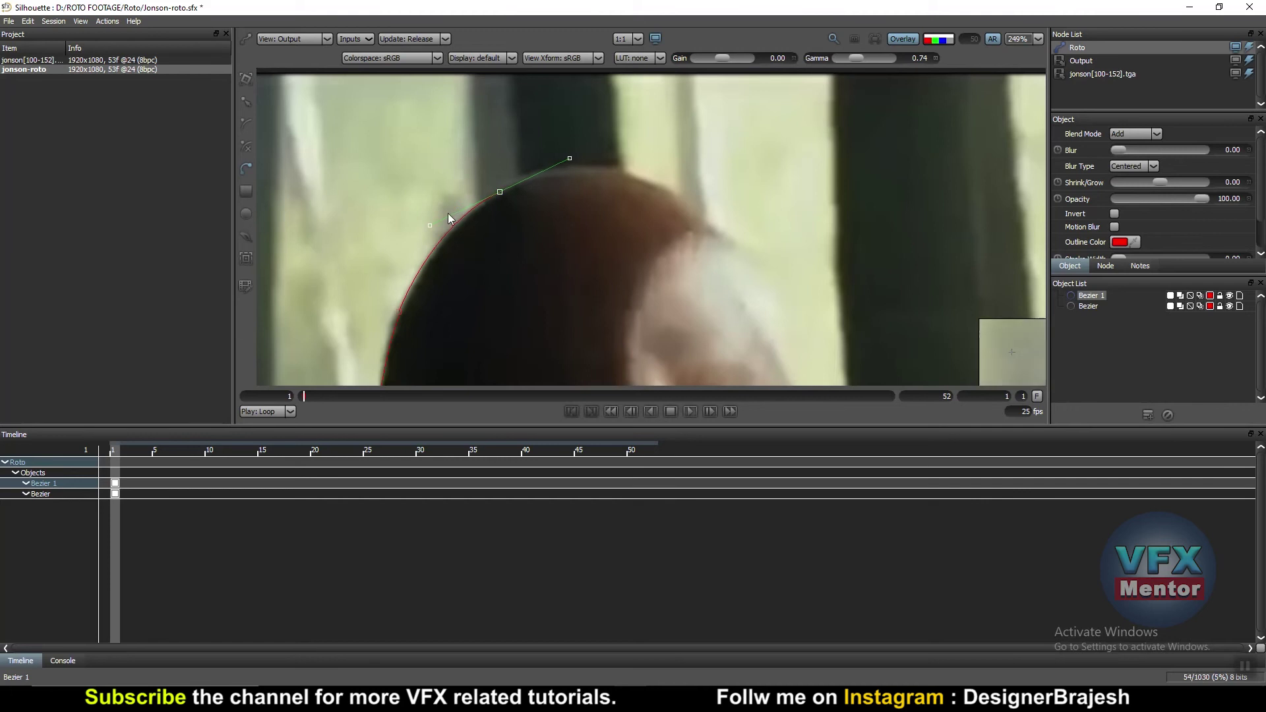
left_click_drag(429, 226, 433, 232)
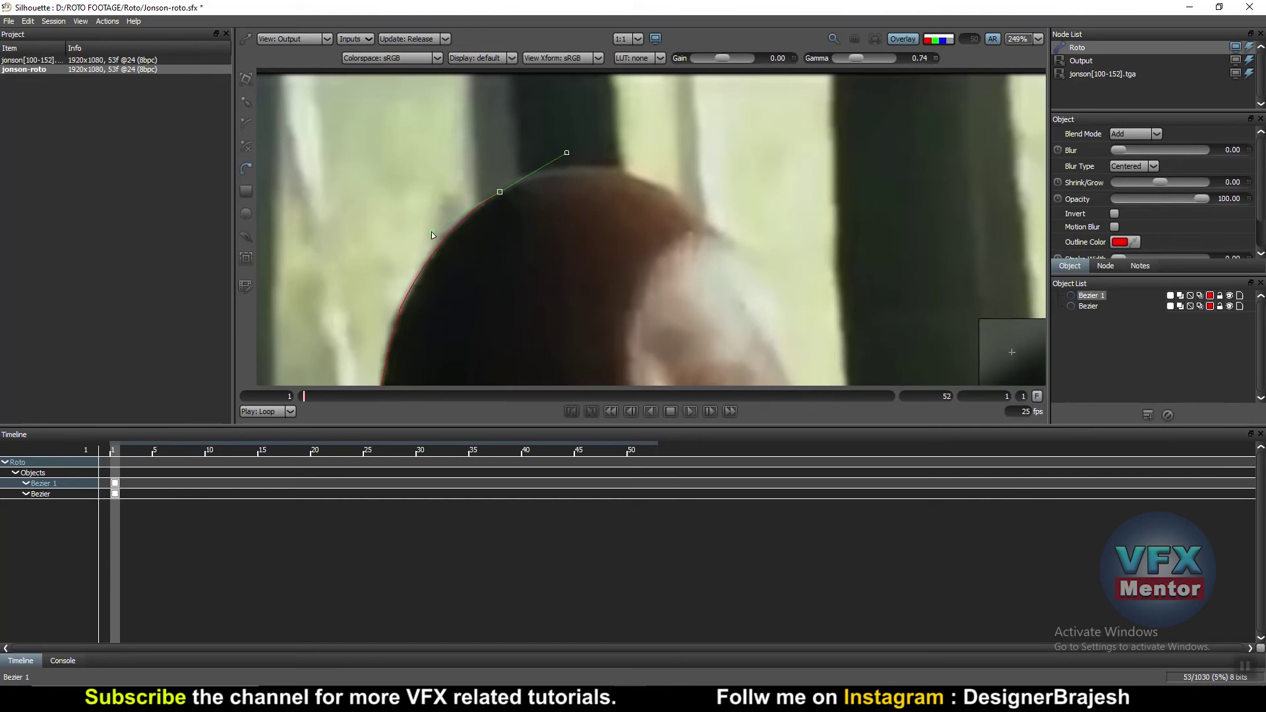
left_click_drag(500, 192, 495, 195)
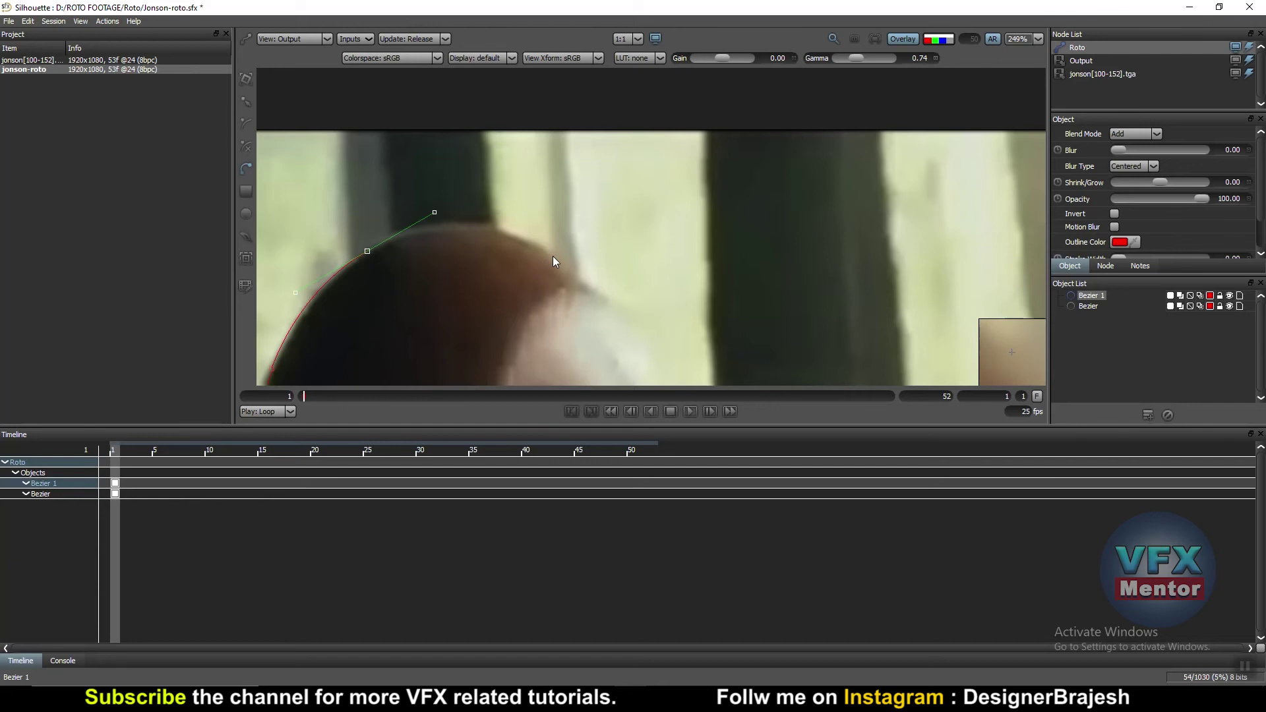
left_click_drag(553, 256, 598, 287)
- Lower the viewer gamma and carry the shape around the crown and back, closing it
scroll(405, 307, "down", 5)
scroll(556, 219, "up", 5)
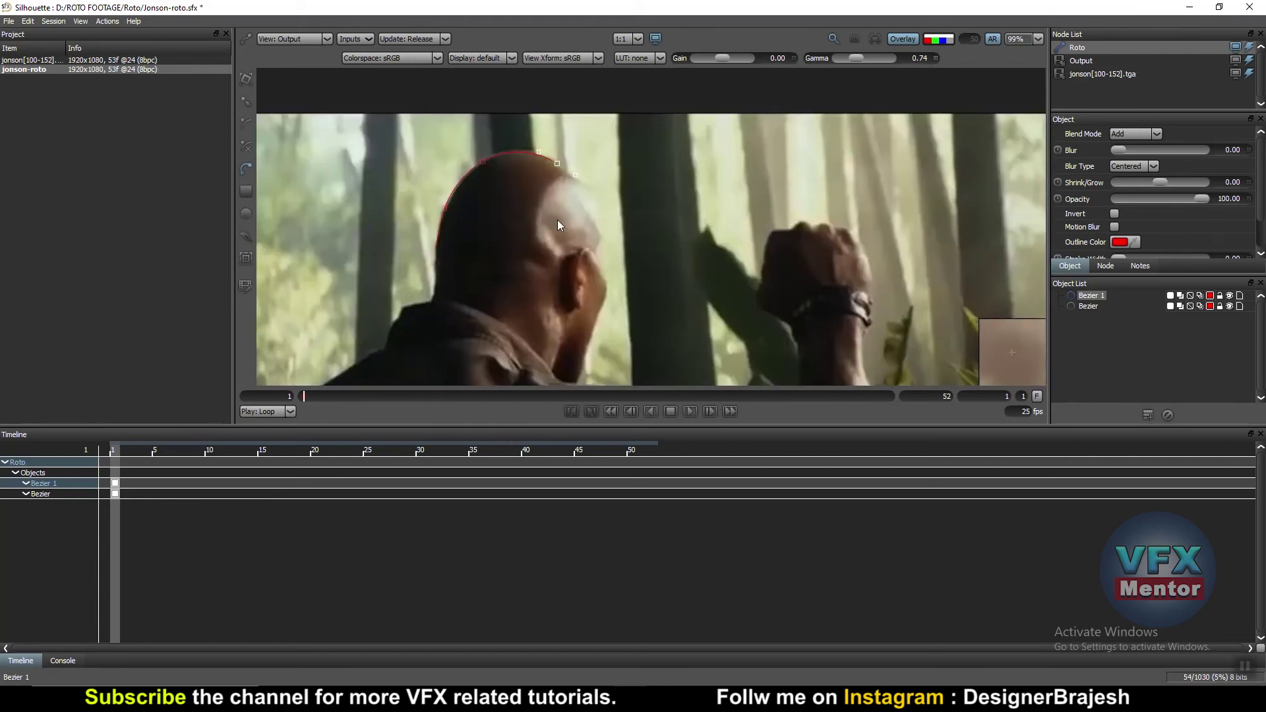
scroll(588, 188, "up", 1)
left_click_drag(588, 188, 556, 227)
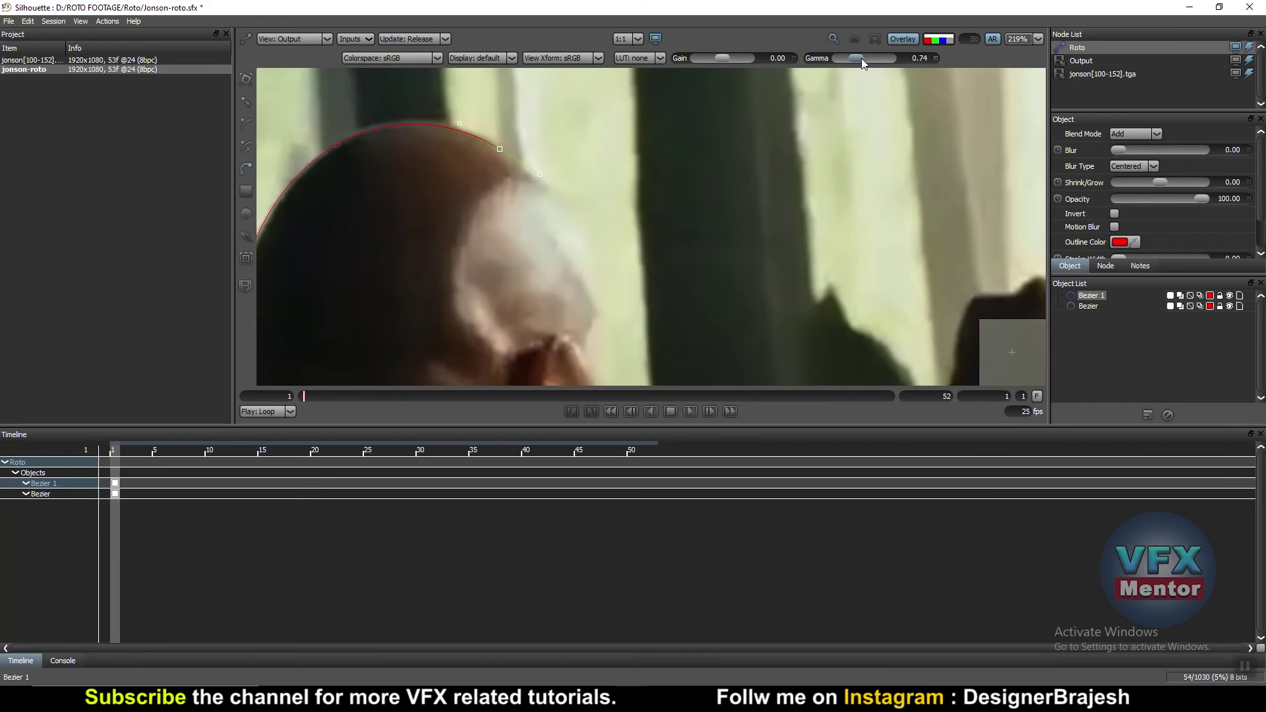
left_click_drag(857, 58, 846, 58)
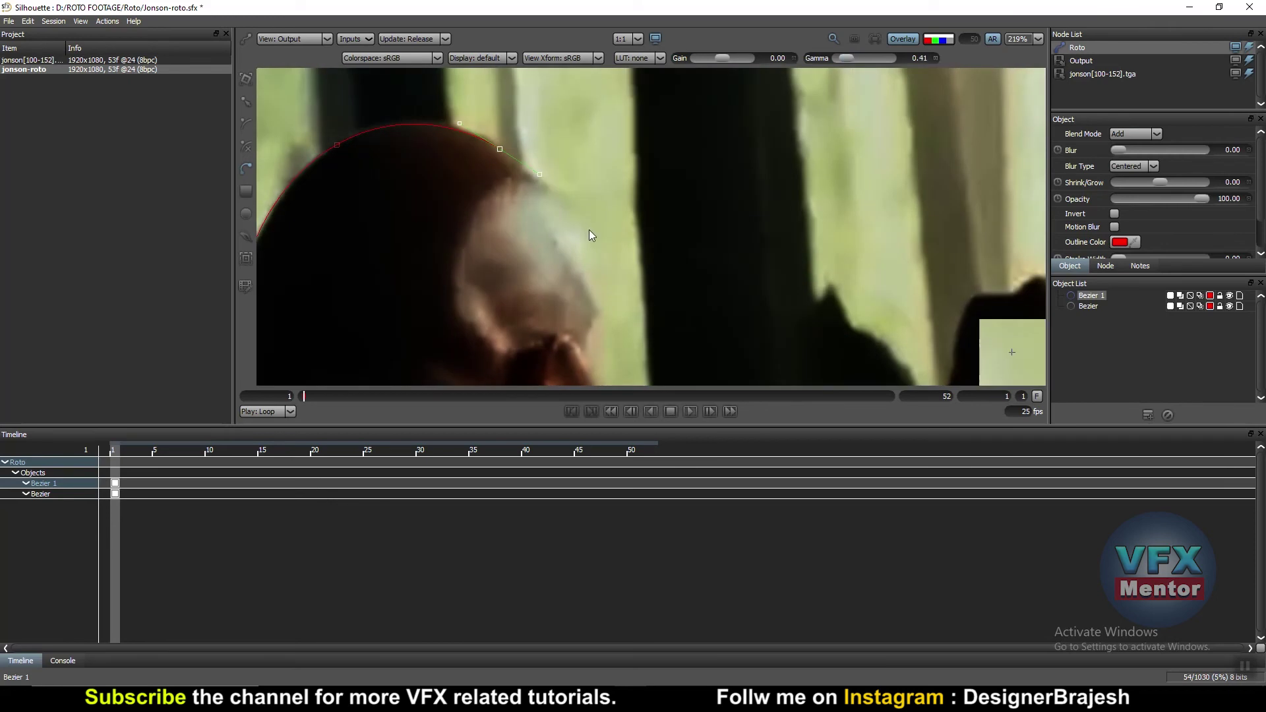
left_click_drag(587, 230, 586, 241)
mouse_move(600, 338)
left_mouse_down()
mouse_move(586, 389)
mouse_move(758, 212)
left_mouse_up()
scroll(671, 294, "down", 1)
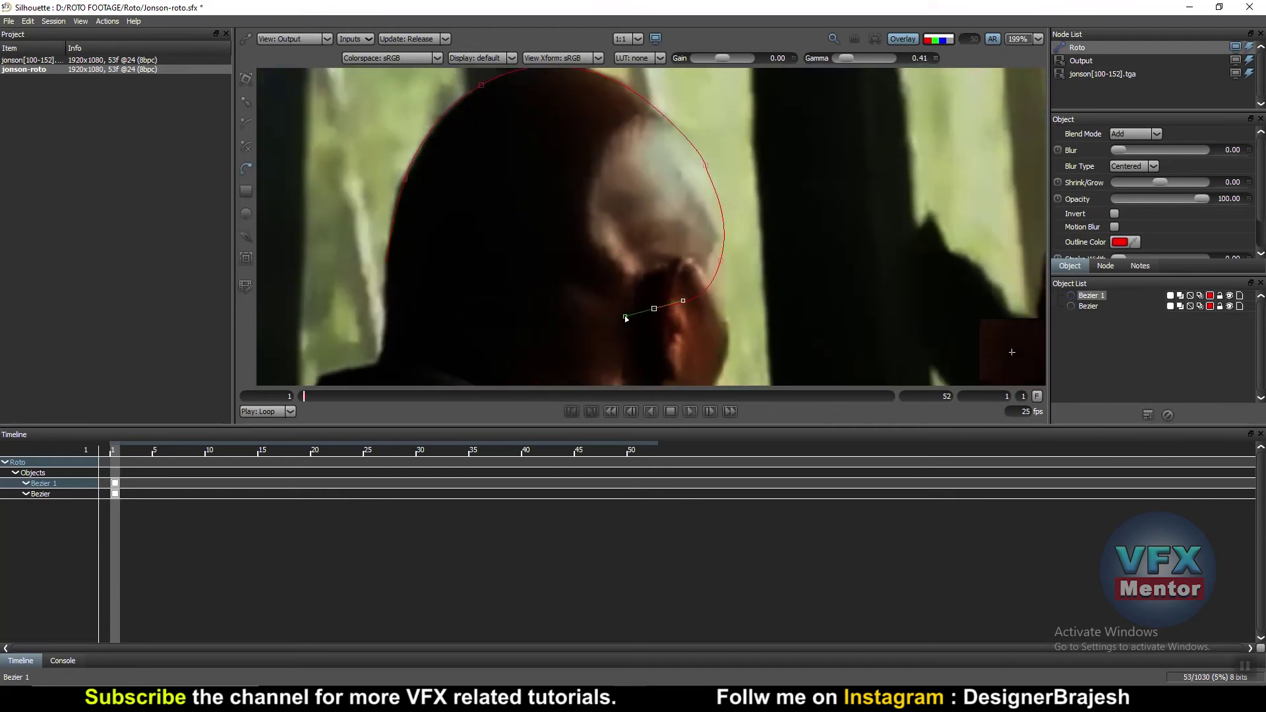
left_click_drag(625, 317, 609, 308)
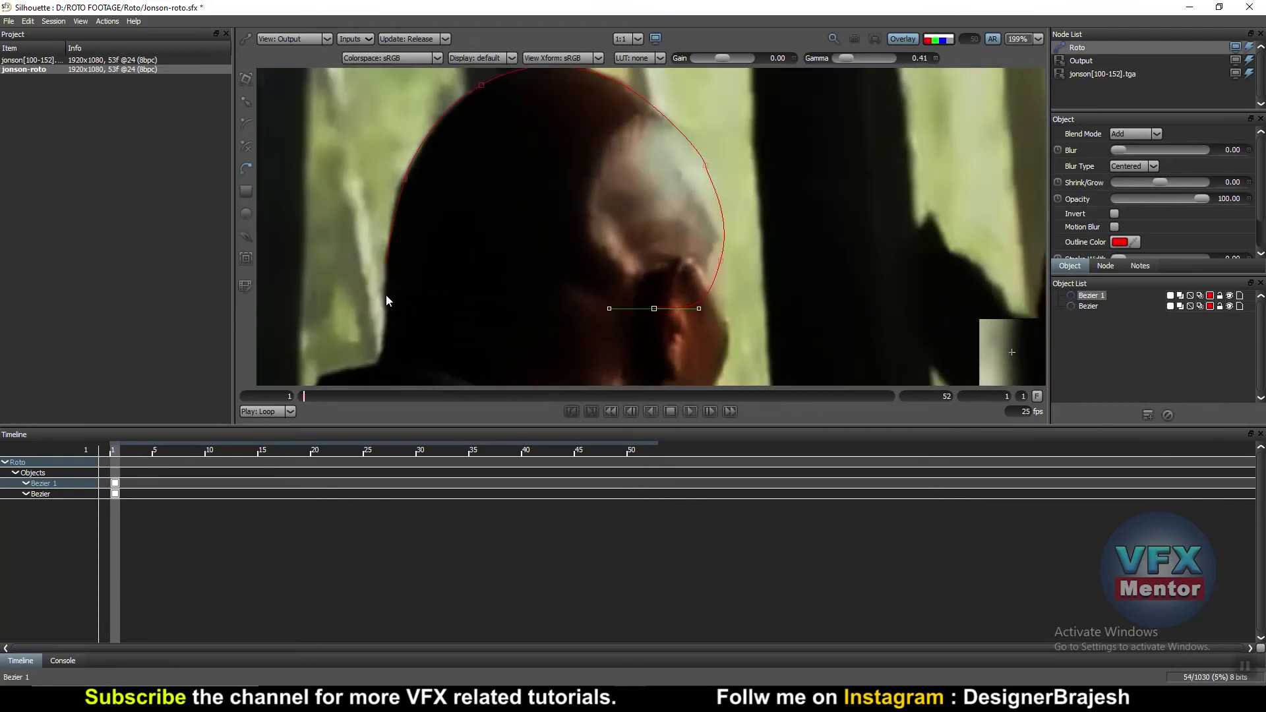
left_click_drag(385, 294, 386, 274)
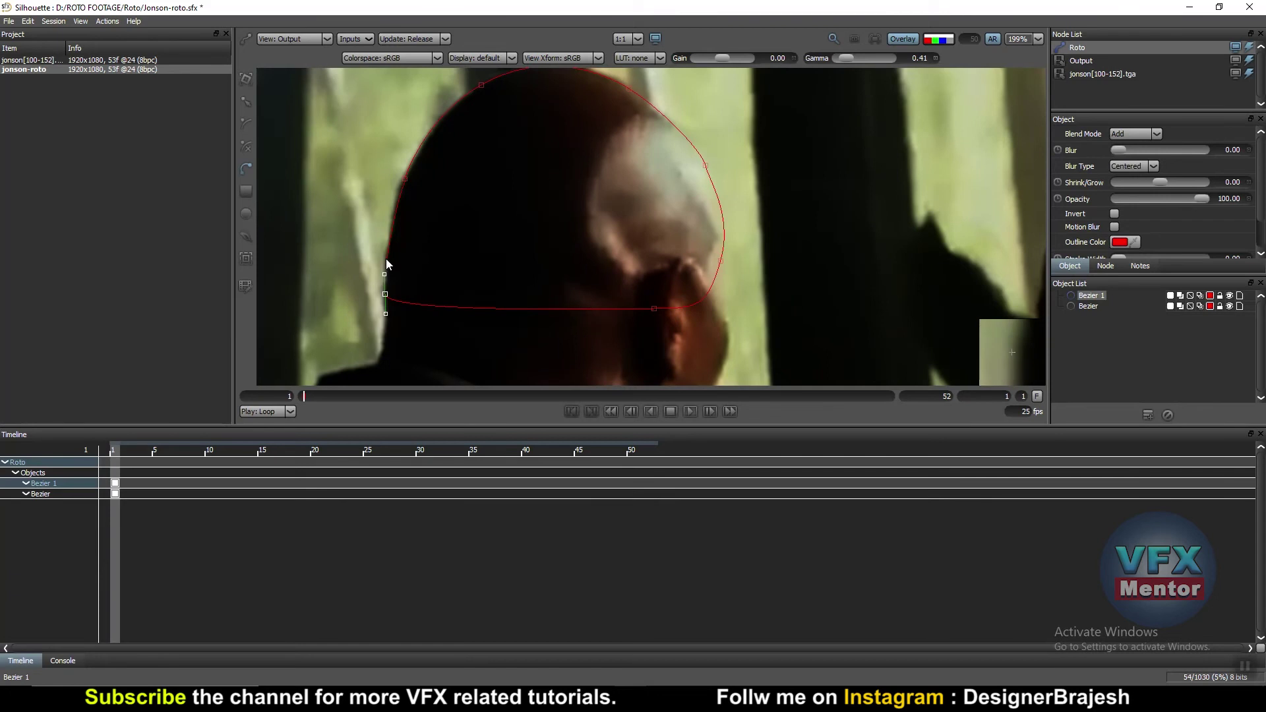
left_click(386, 259)
left_click_drag(387, 258, 391, 245)
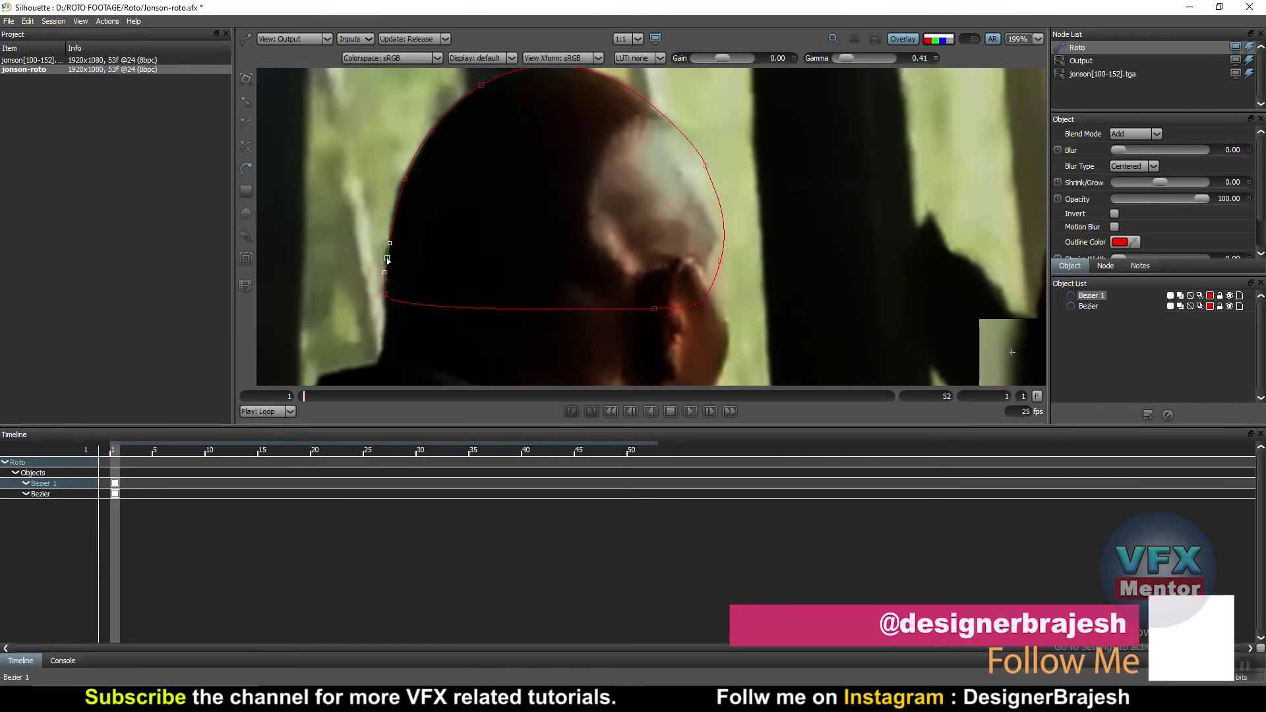
scroll(580, 196, "down", 1)
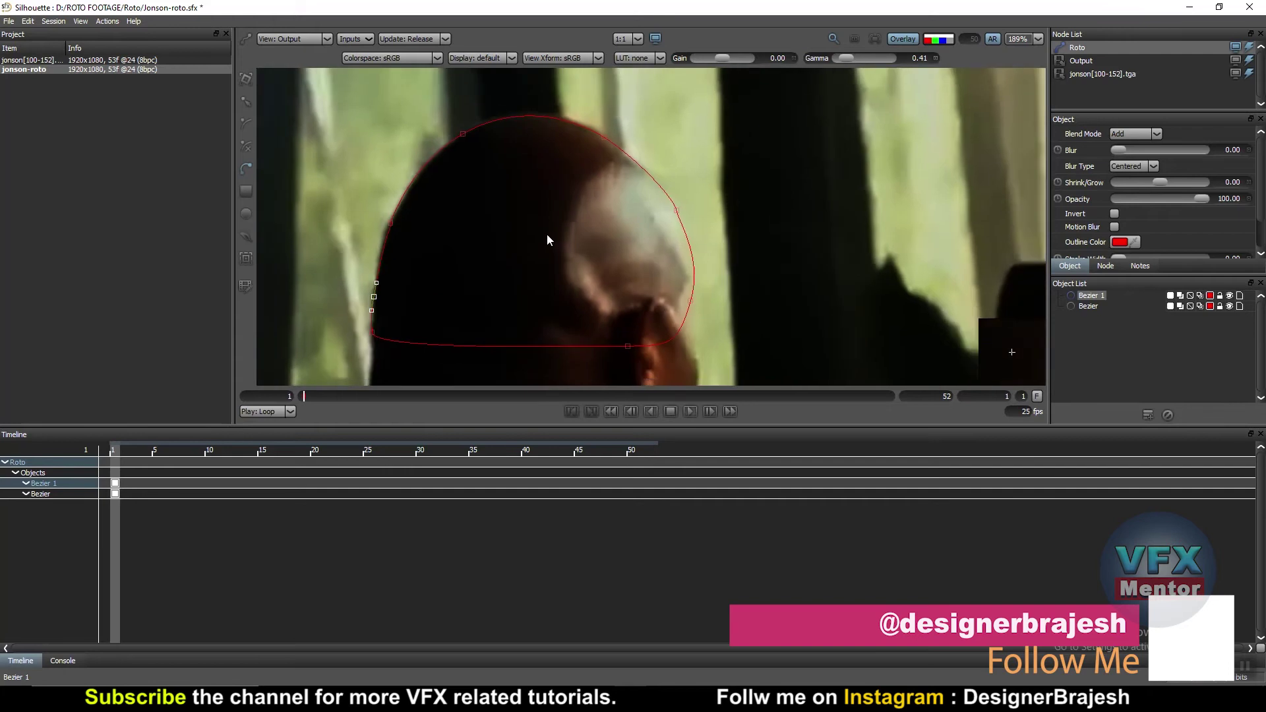
- Reshape the right side to fit the head, then try a left-edge point move and undo it
left_click(676, 211)
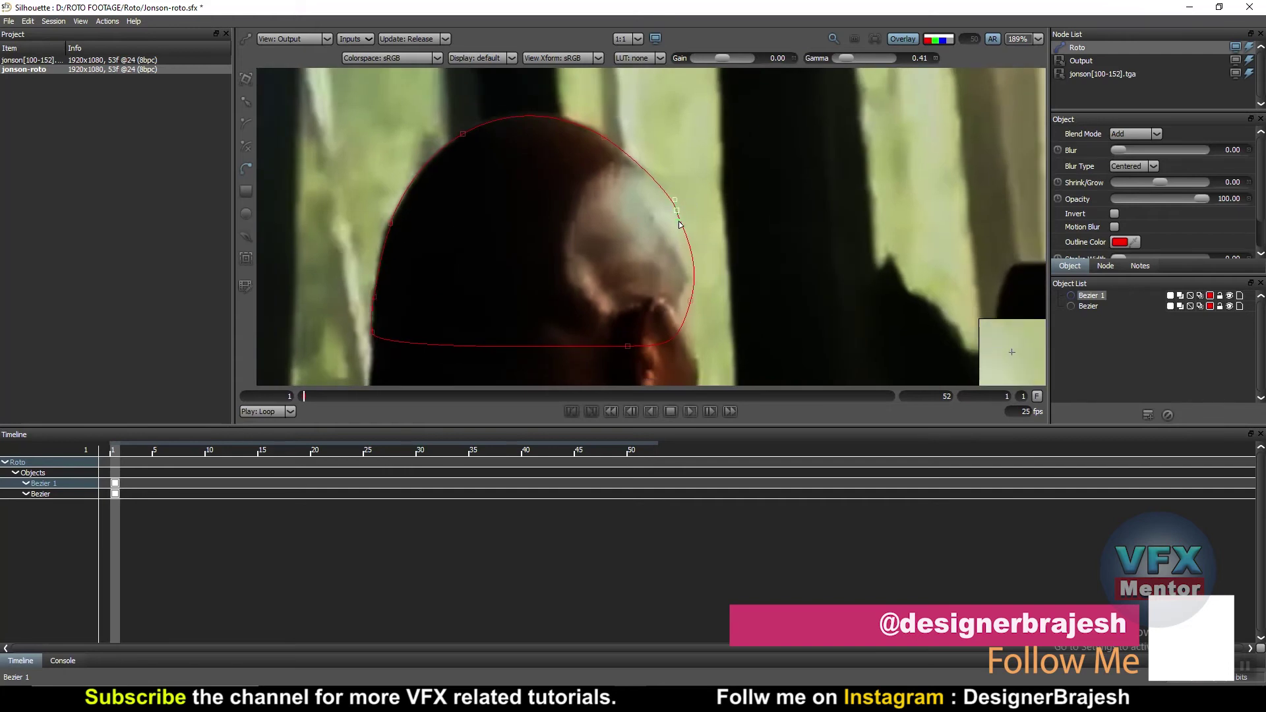
left_click_drag(680, 225, 680, 214)
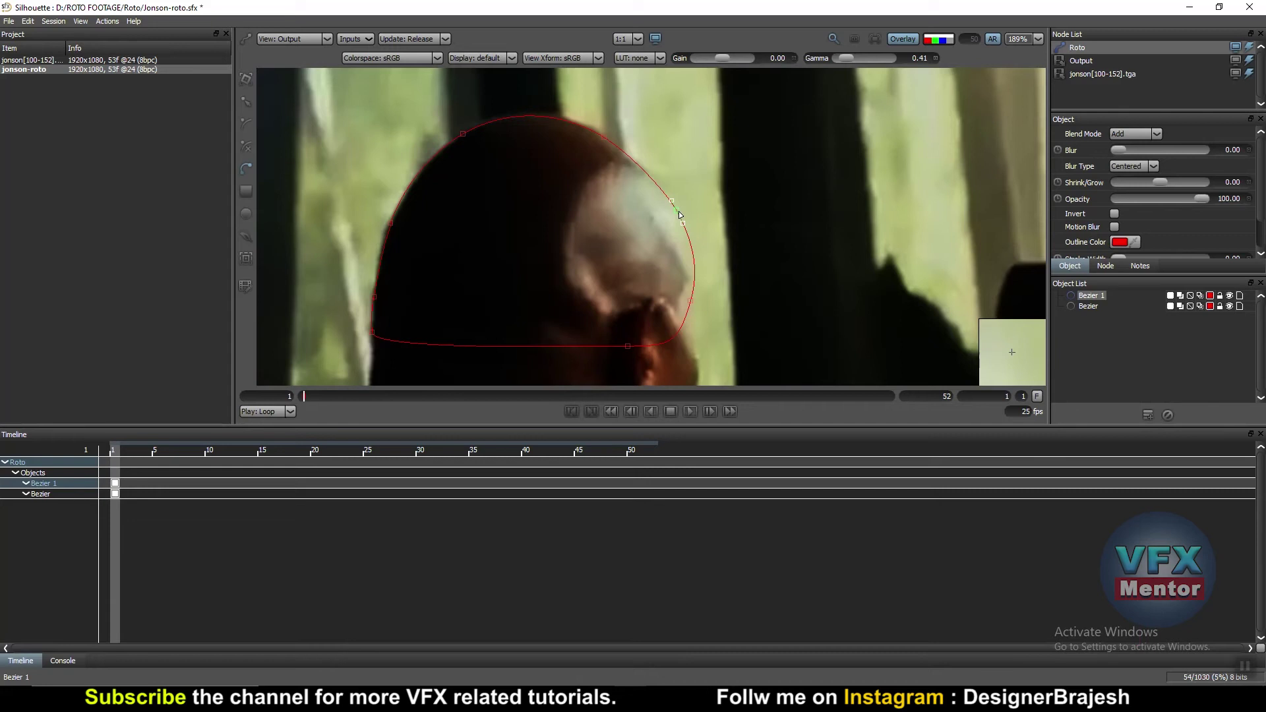
scroll(597, 216, "up", 2)
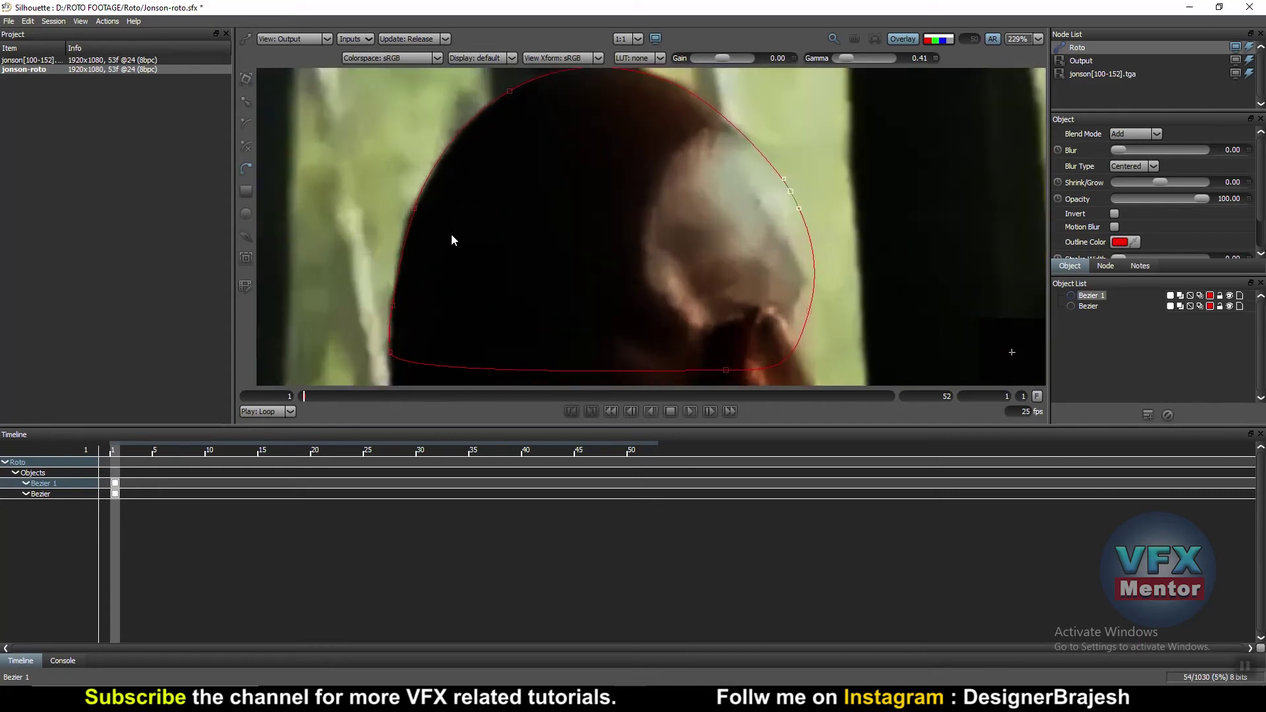
scroll(474, 268, "up", 3)
scroll(468, 289, "down", 2)
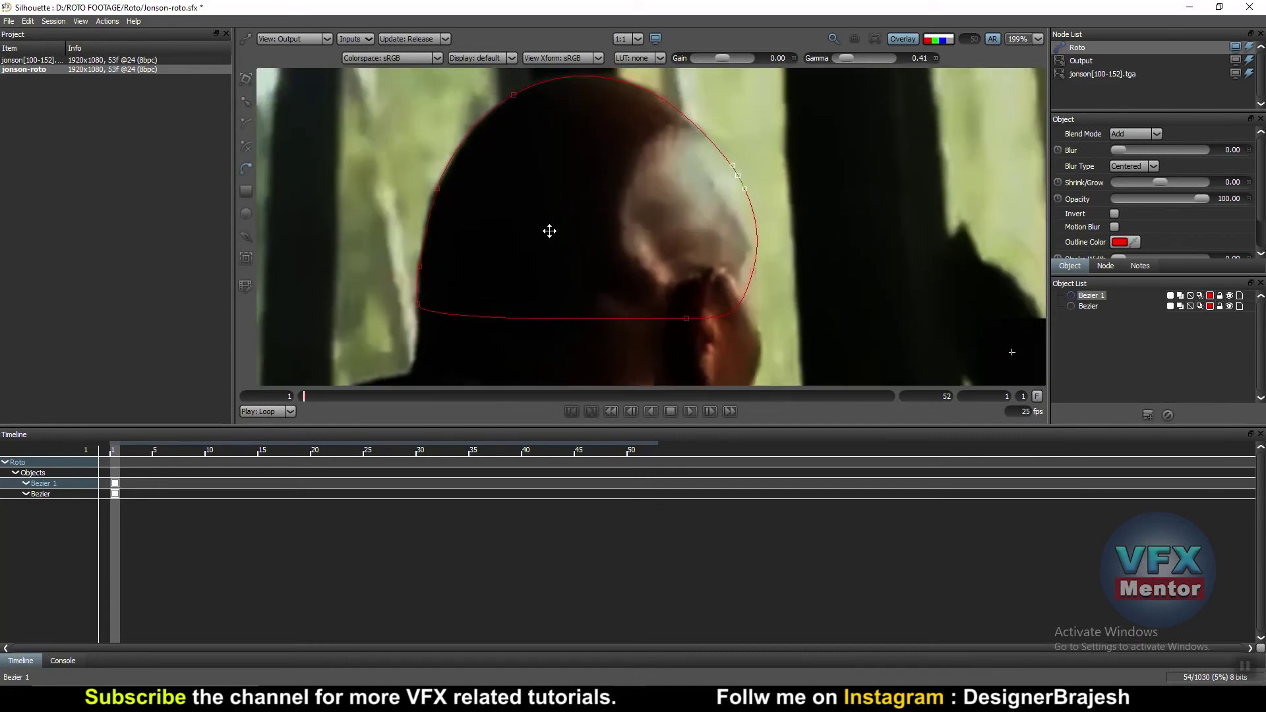
left_click(422, 222)
left_click(445, 211)
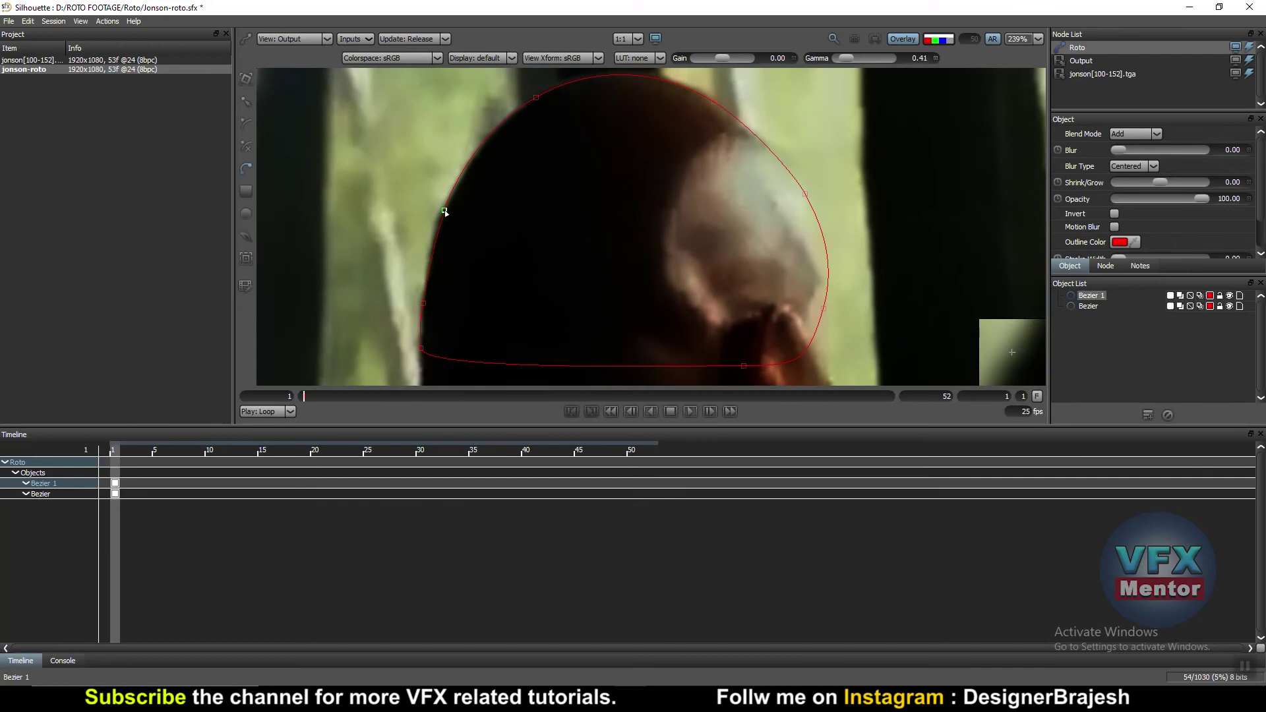
left_click_drag(445, 211, 452, 195)
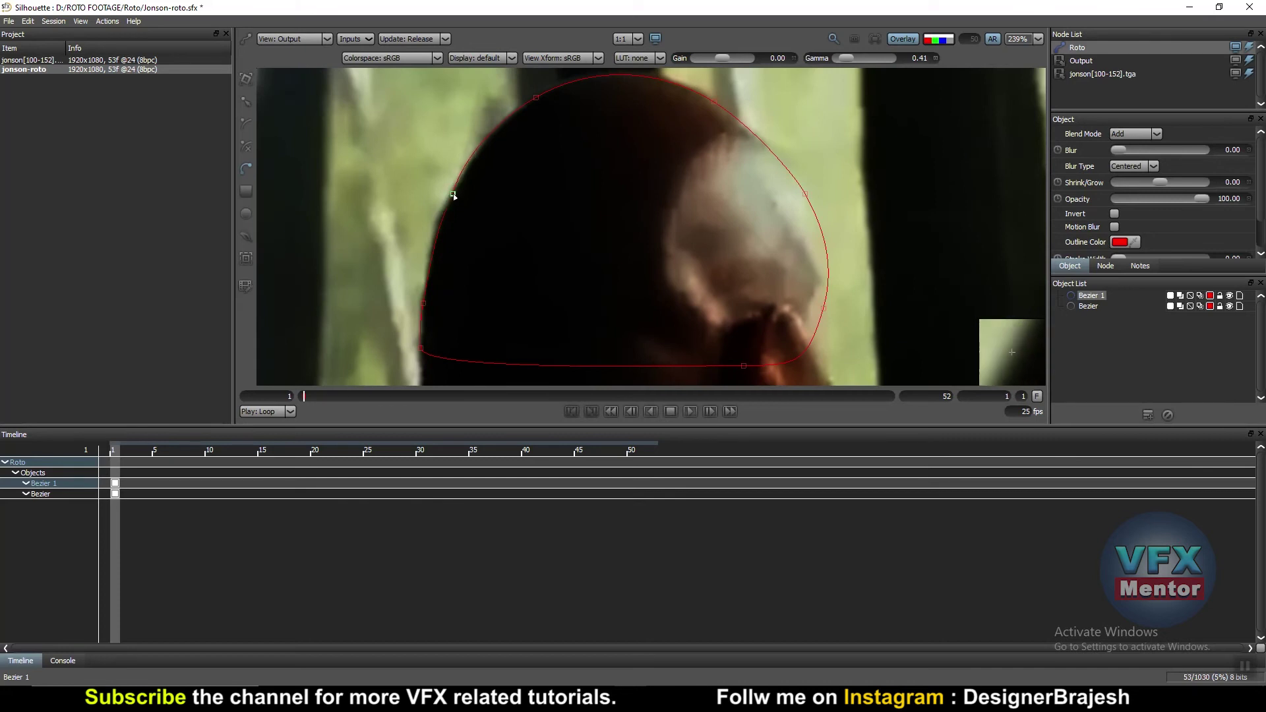
key("ctrl+z")
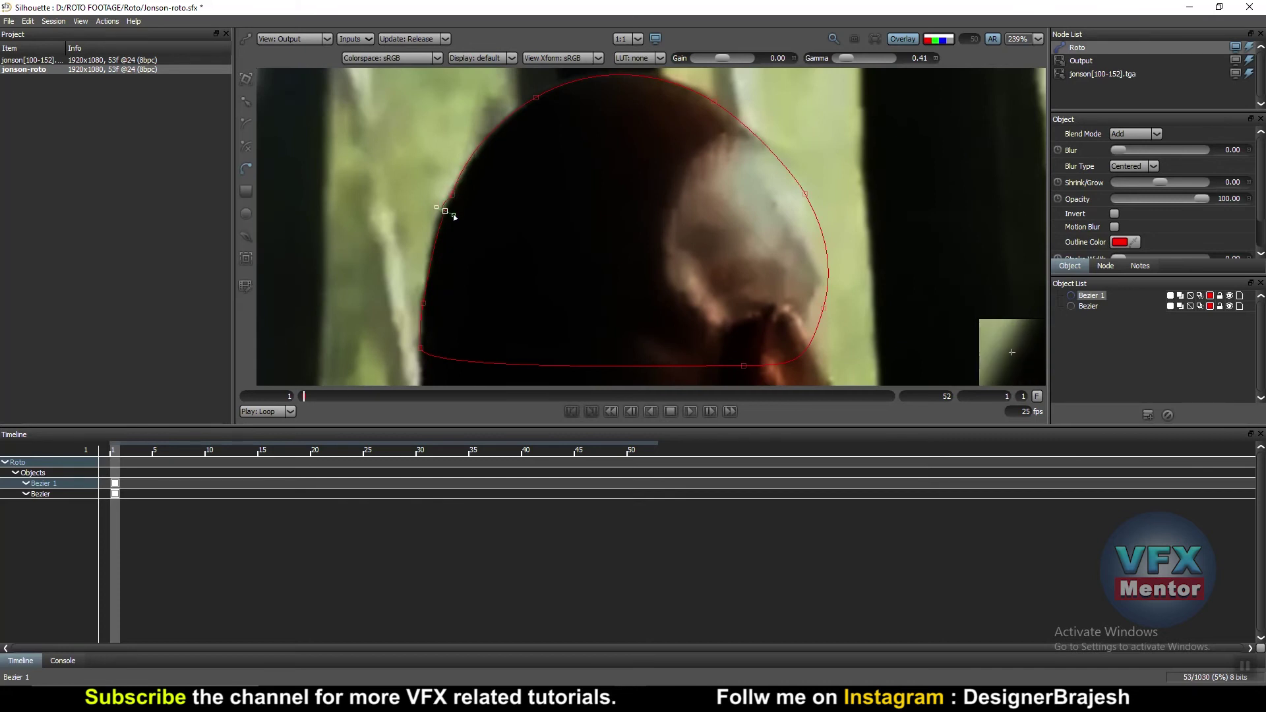
scroll(452, 207, "down", 5)
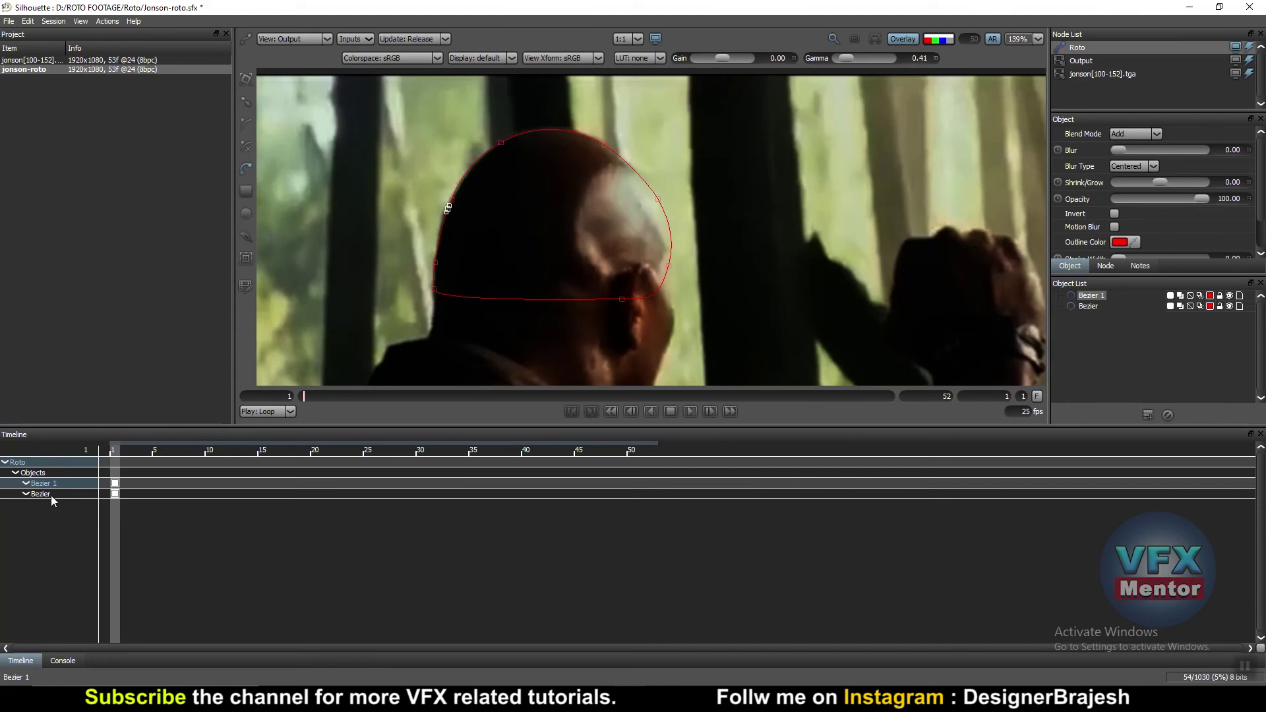
- Delete both old Beziers and draw a new closed shape around the top of the head
left_click(52, 496, "shift")
key("Delete")
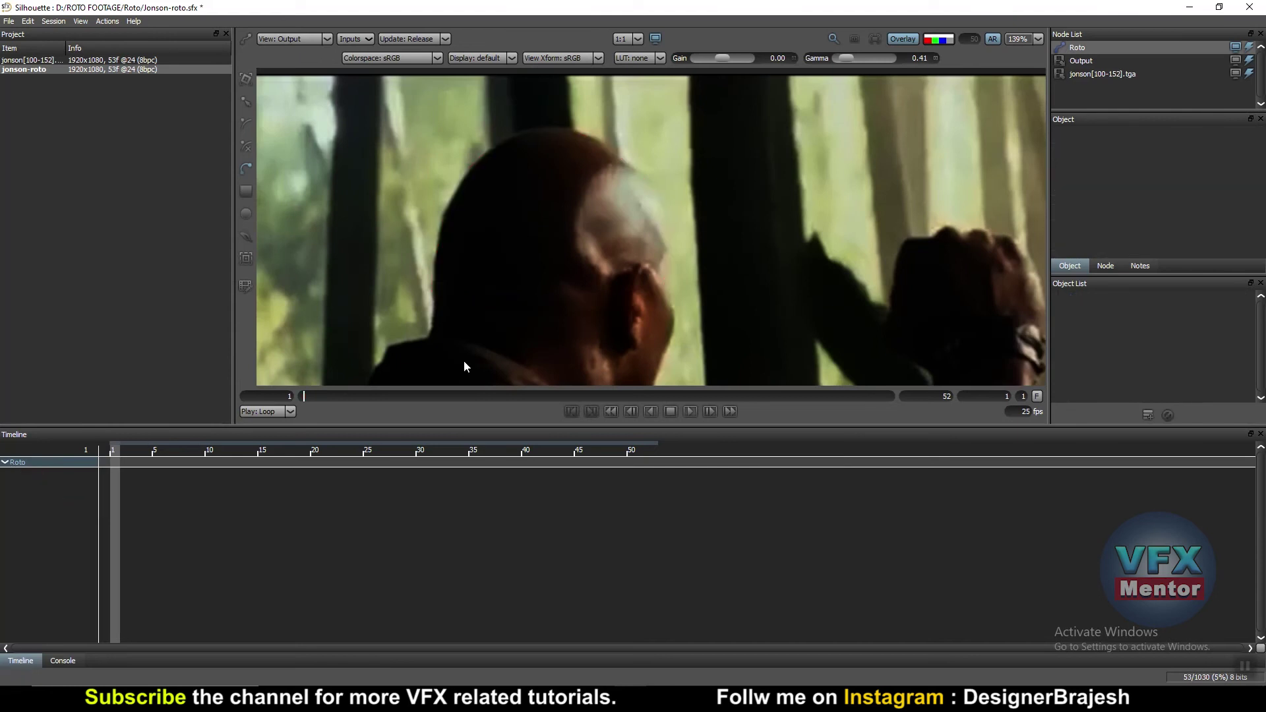
scroll(542, 220, "up", 3)
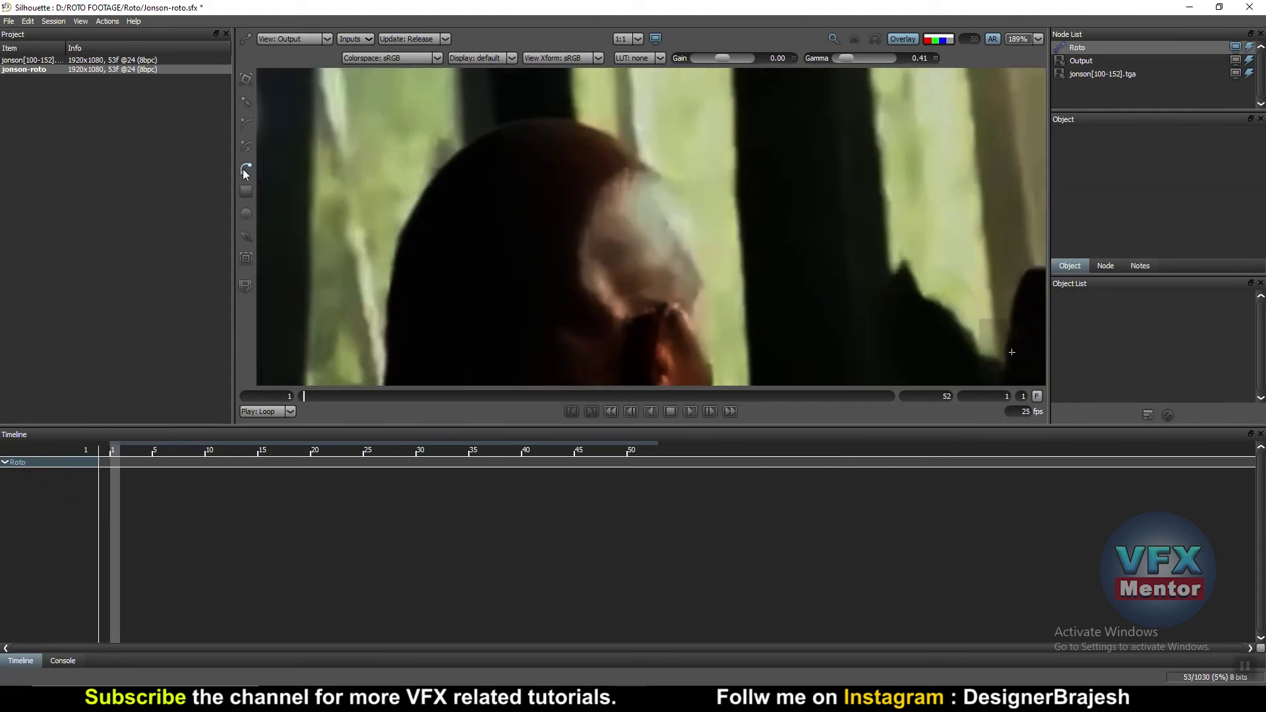
left_click(387, 310)
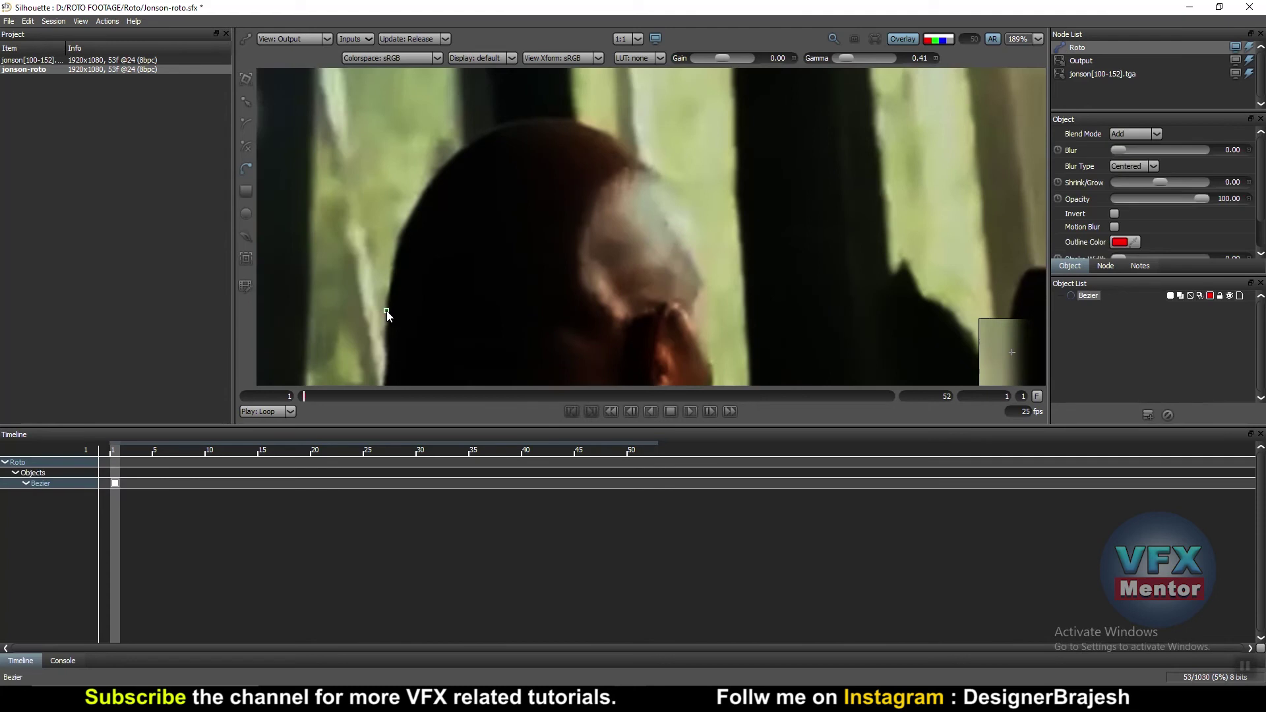
left_click(406, 223)
left_click(478, 136)
left_click(641, 159)
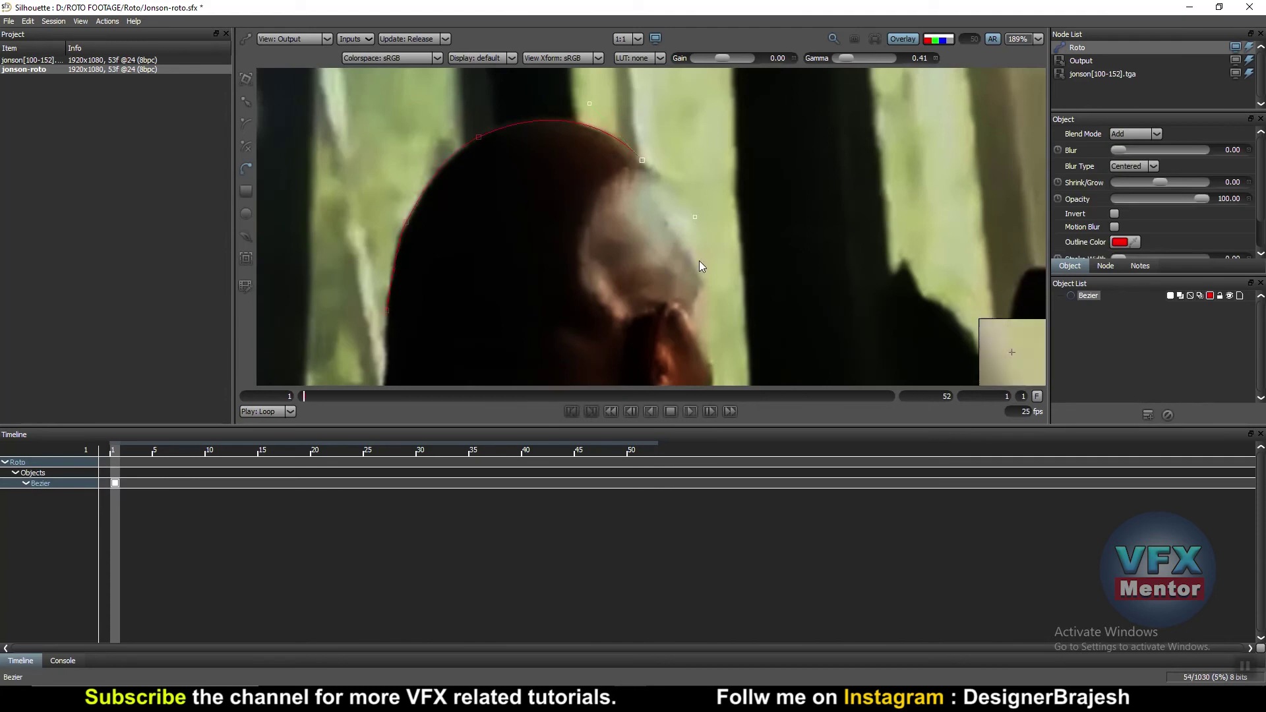
left_click(698, 257)
left_click_drag(530, 341, 433, 340)
left_click(394, 314)
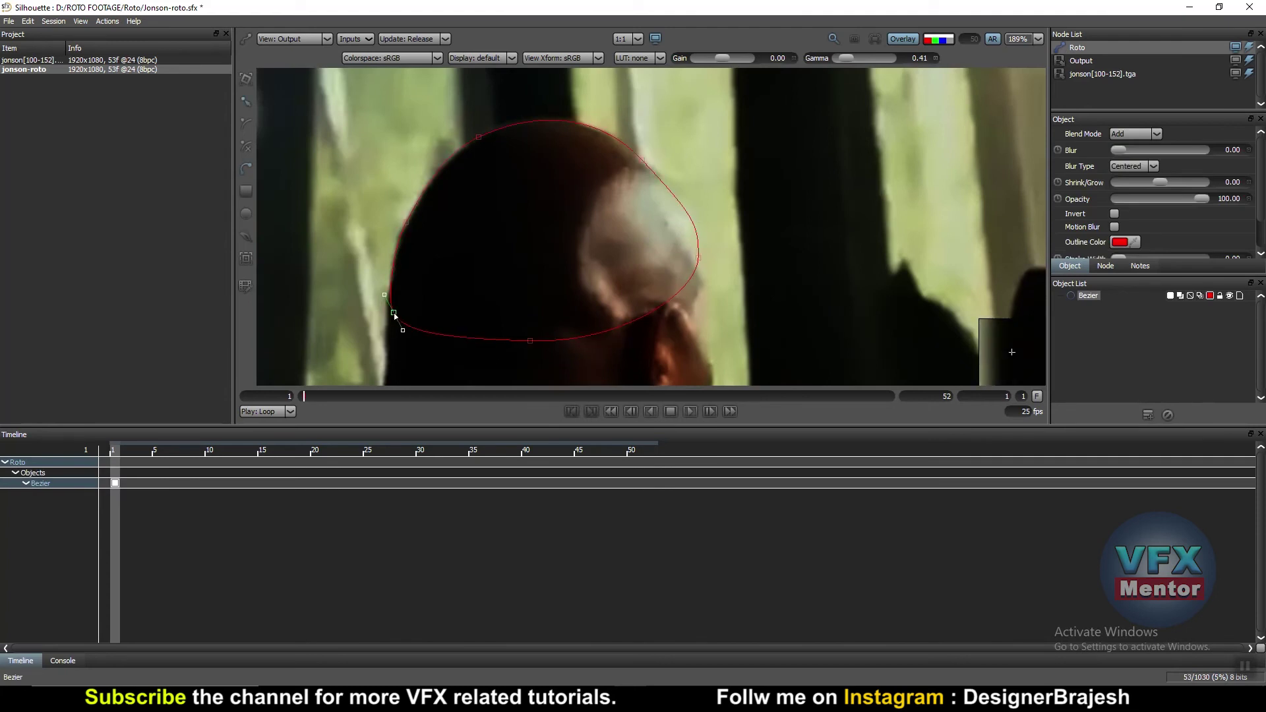
- Set the viewer gain to 0.08 and gamma to 0.39 to brighten the footage
scroll(593, 249, "down", 1)
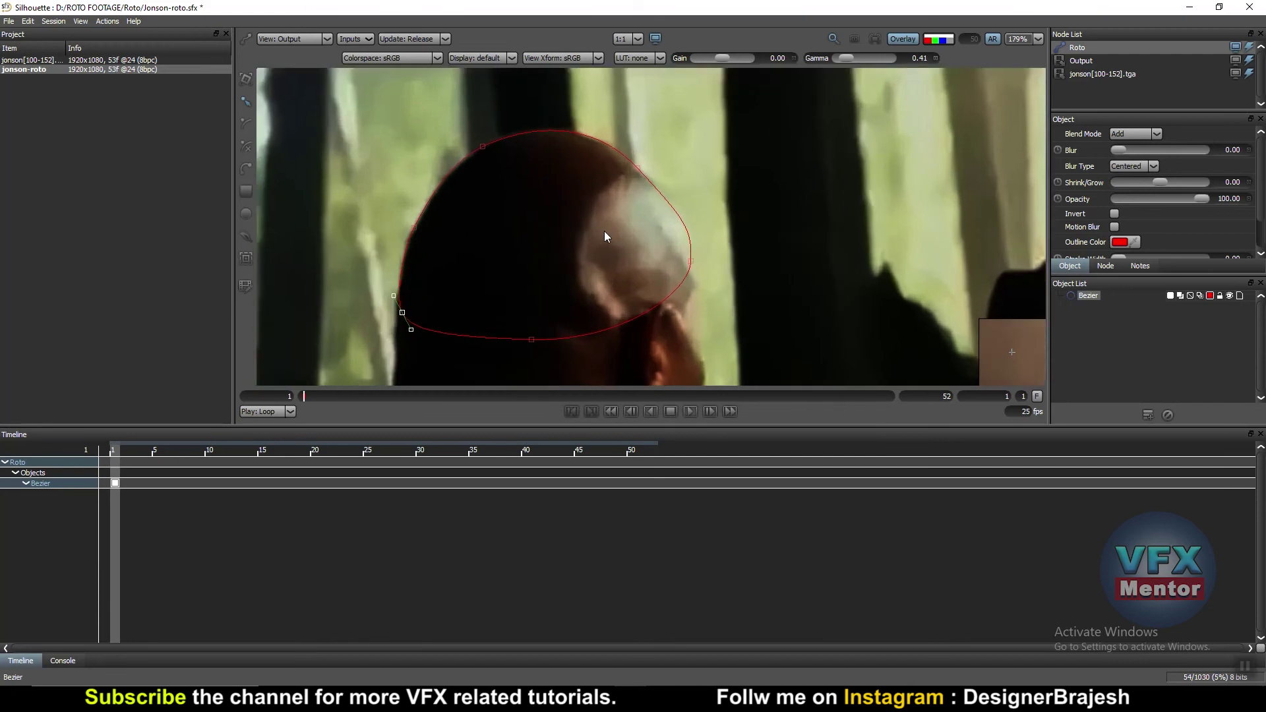
scroll(626, 227, "up", 2)
scroll(660, 221, "down", 1)
scroll(699, 217, "up", 1)
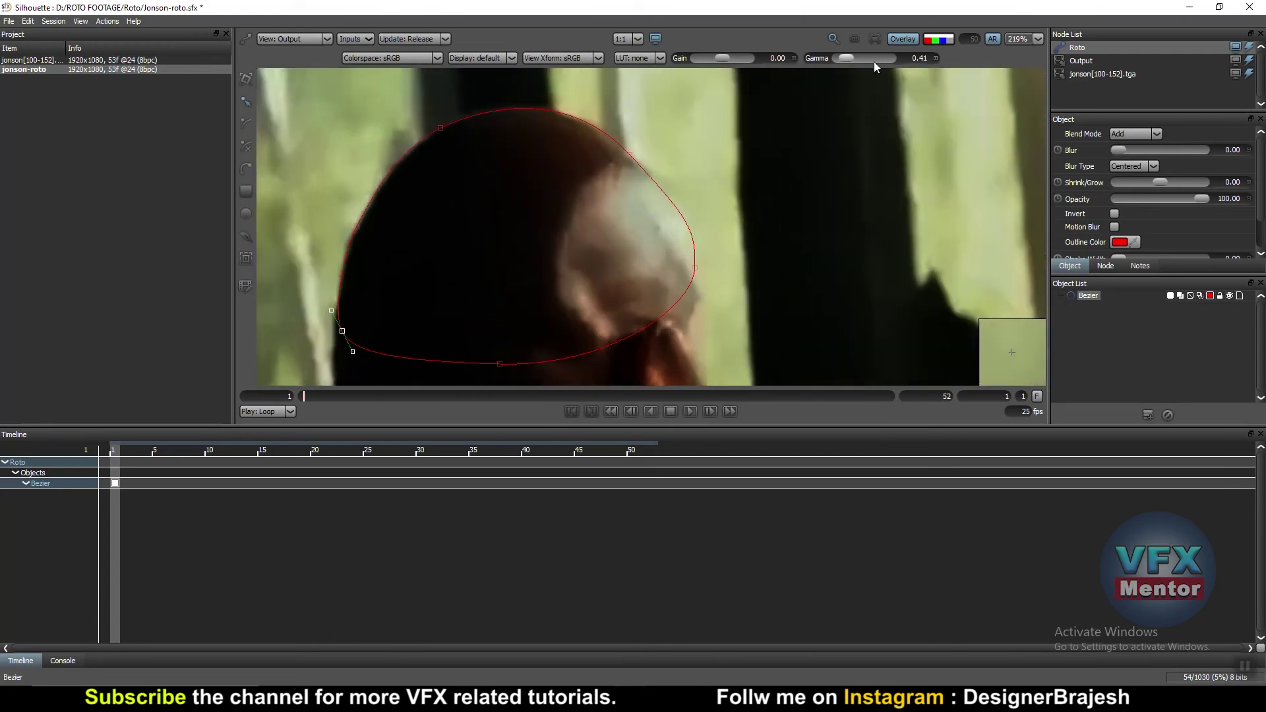
left_click_drag(847, 58, 840, 57)
mouse_move(726, 58)
left_mouse_down()
mouse_move(713, 60)
mouse_move(724, 61)
left_mouse_up()
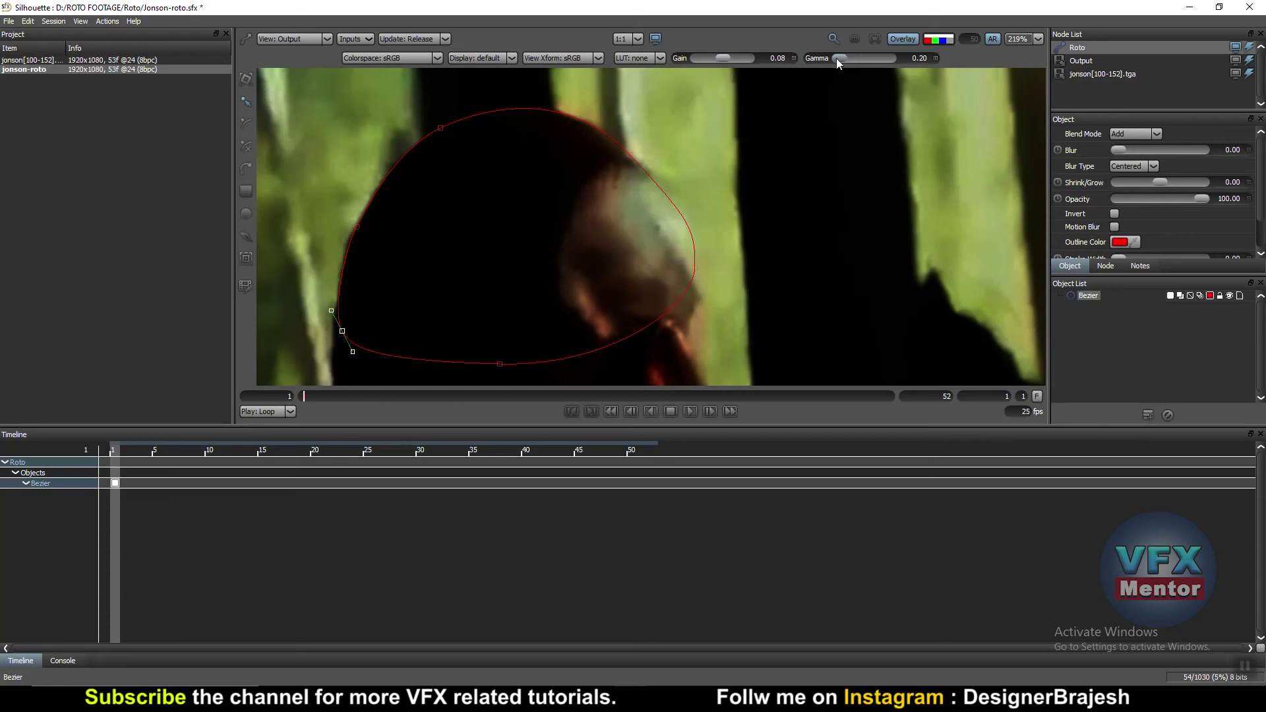
left_click_drag(837, 58, 885, 61)
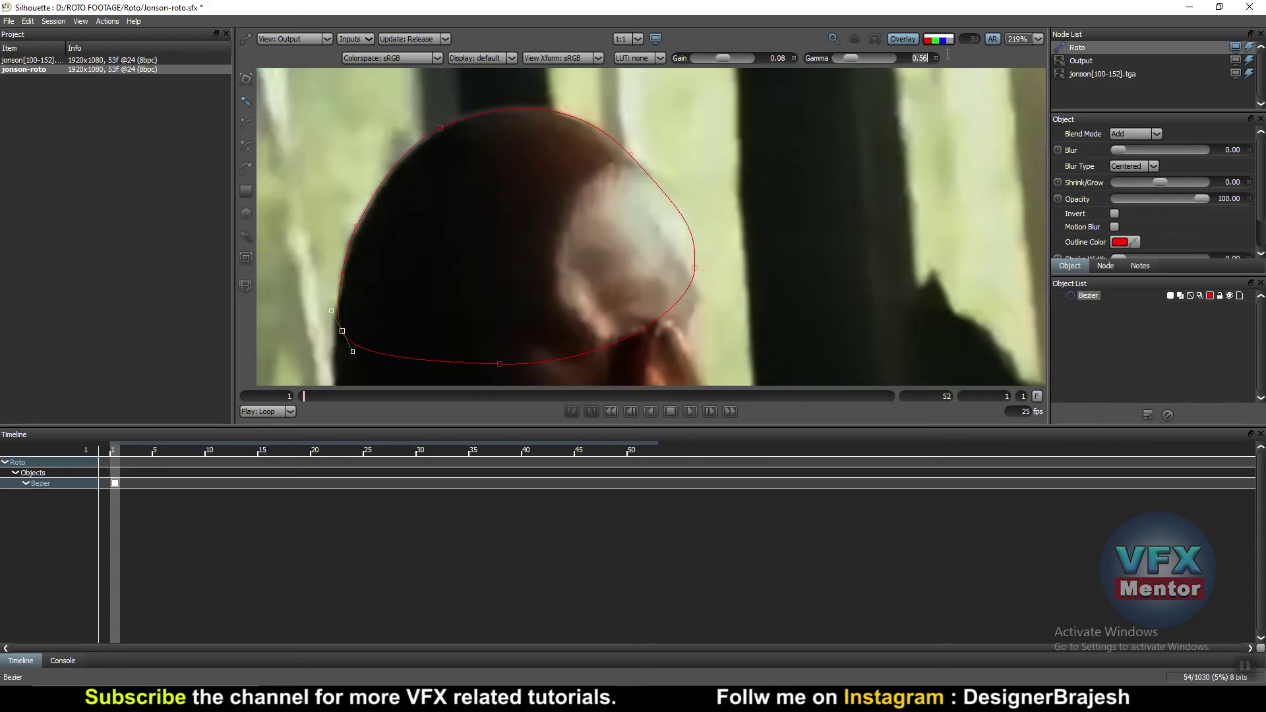
left_click_drag(872, 55, 837, 58)
scroll(575, 222, "down", 3)
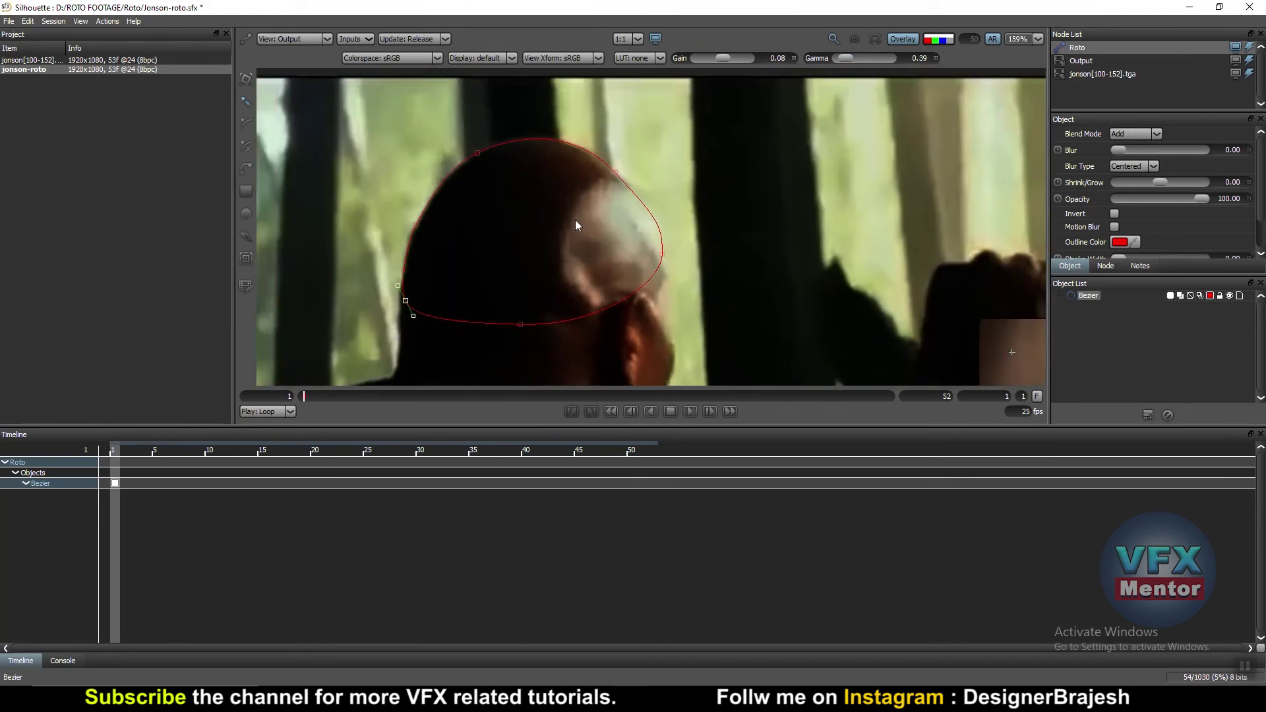
scroll(544, 271, "down", 2)
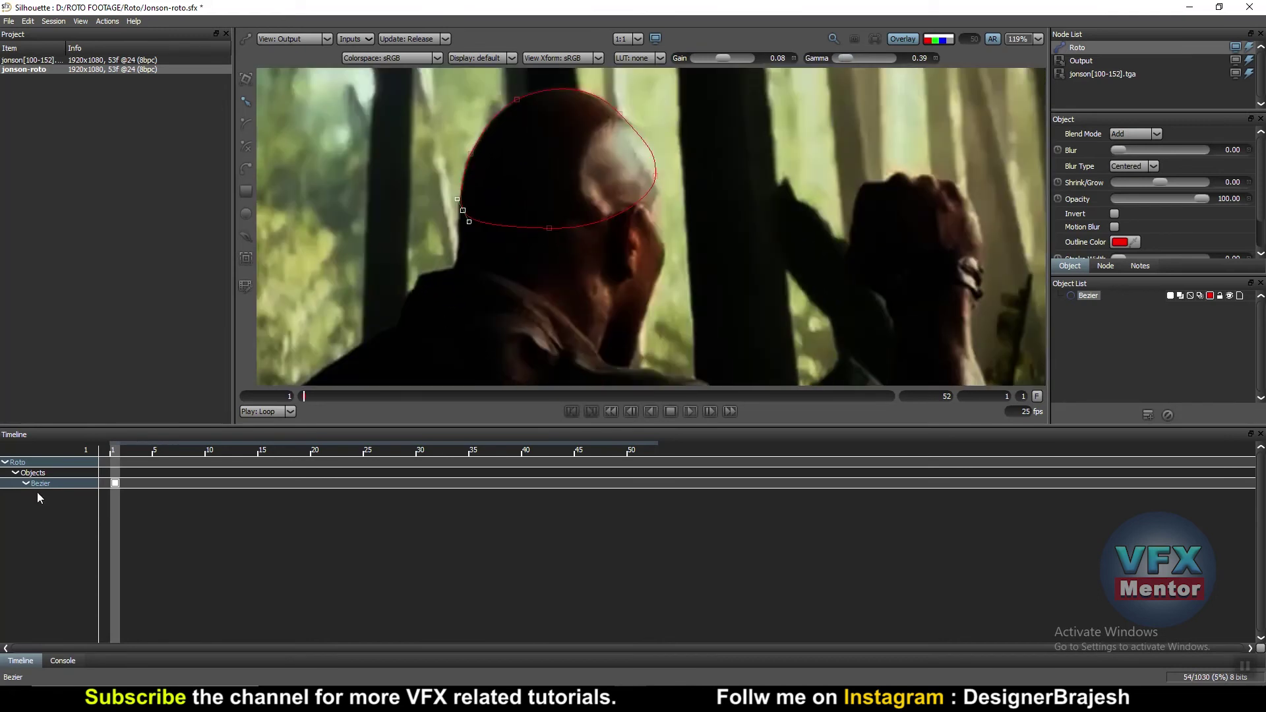
- Rename the Bezier shape in the Object List to 'HEad_top'
right_click(1094, 299)
type("_too")
key("Return")
- At frame 10, select all points of the head shape and shift it right over the head
left_click_drag(120, 453, 210, 453)
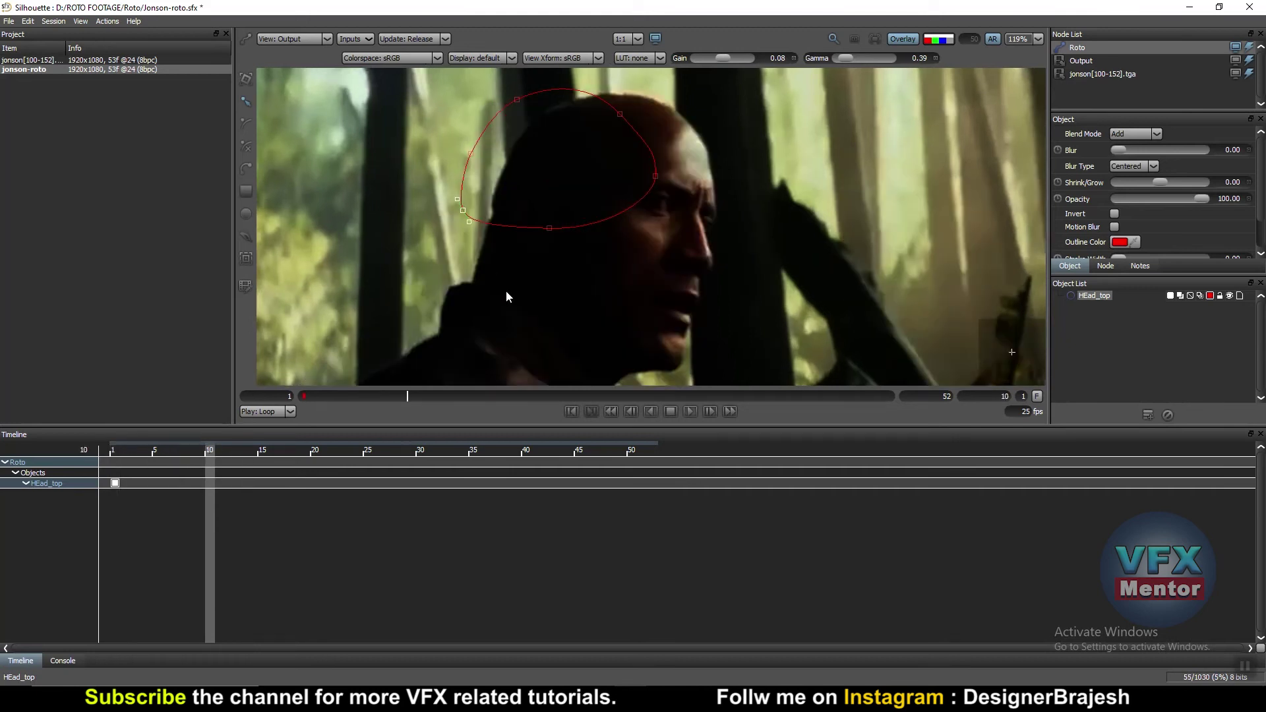
left_click_drag(505, 290, 467, 326)
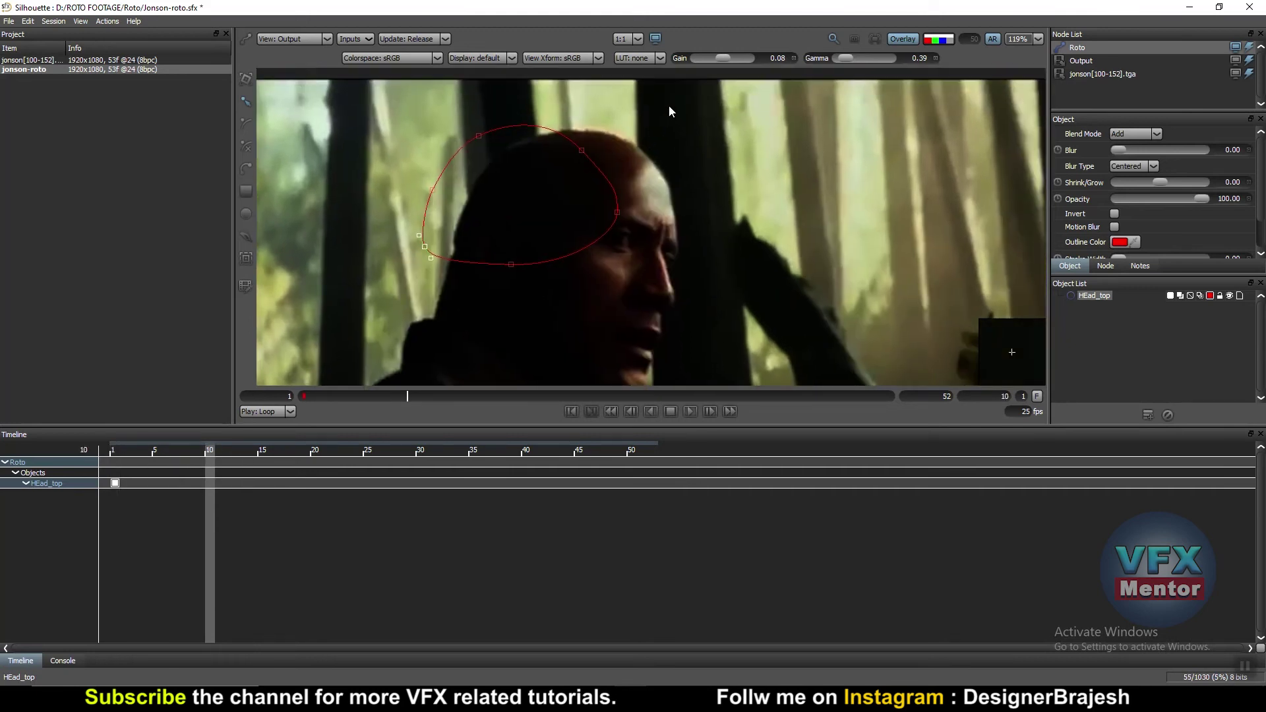
left_click_drag(670, 111, 327, 307)
left_click_drag(518, 264, 550, 273)
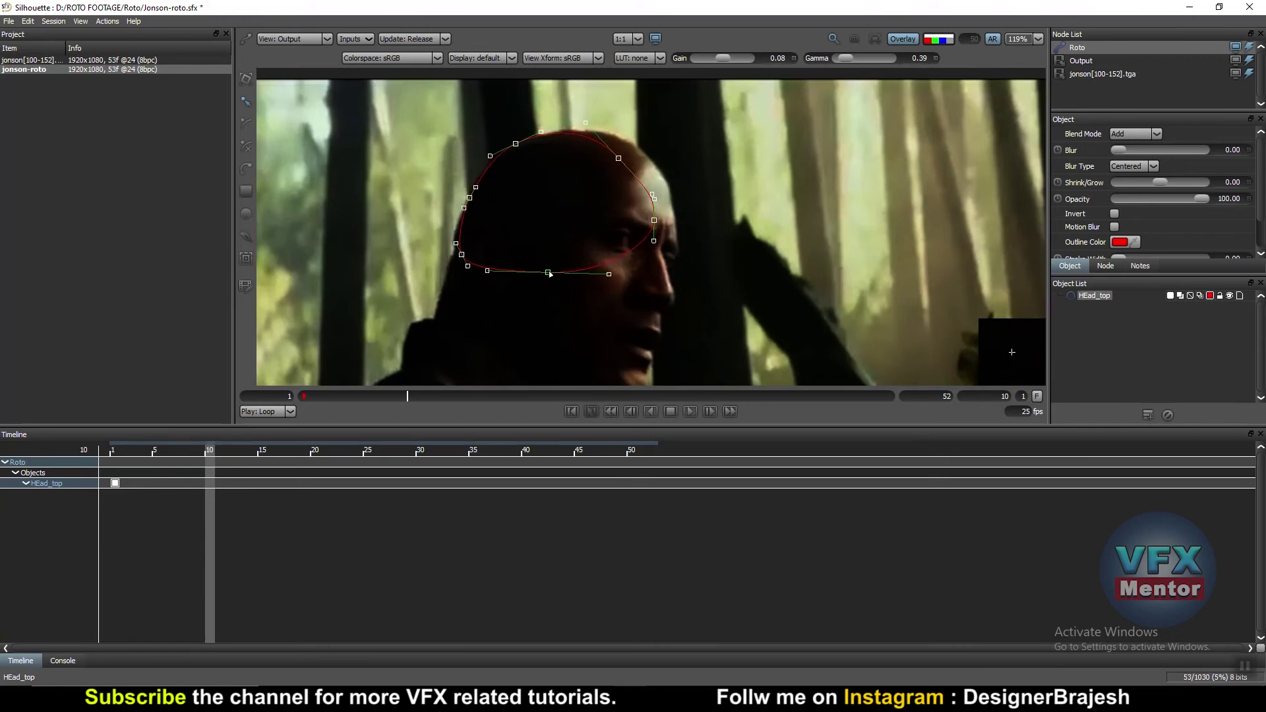
- Fit the top-right, right-side and left points to the head's edge at frame 10
left_click(642, 160)
left_click(618, 159)
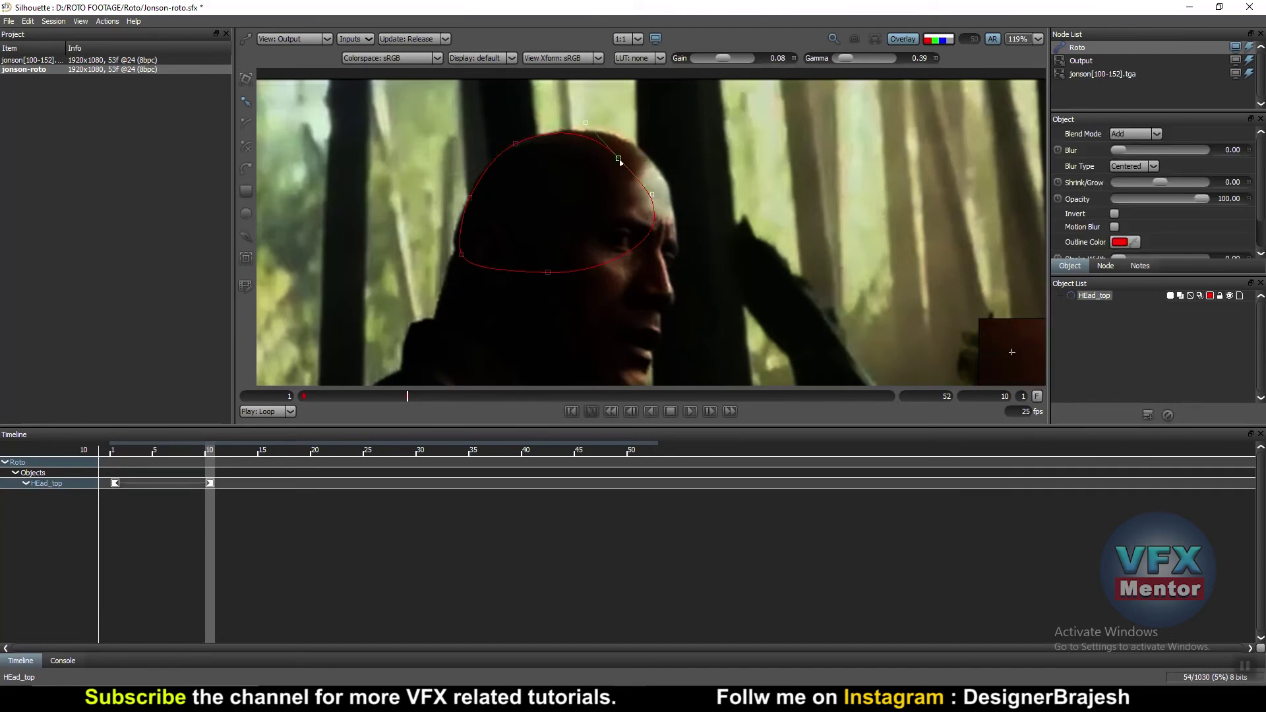
left_click_drag(620, 161, 642, 153)
left_click(653, 221)
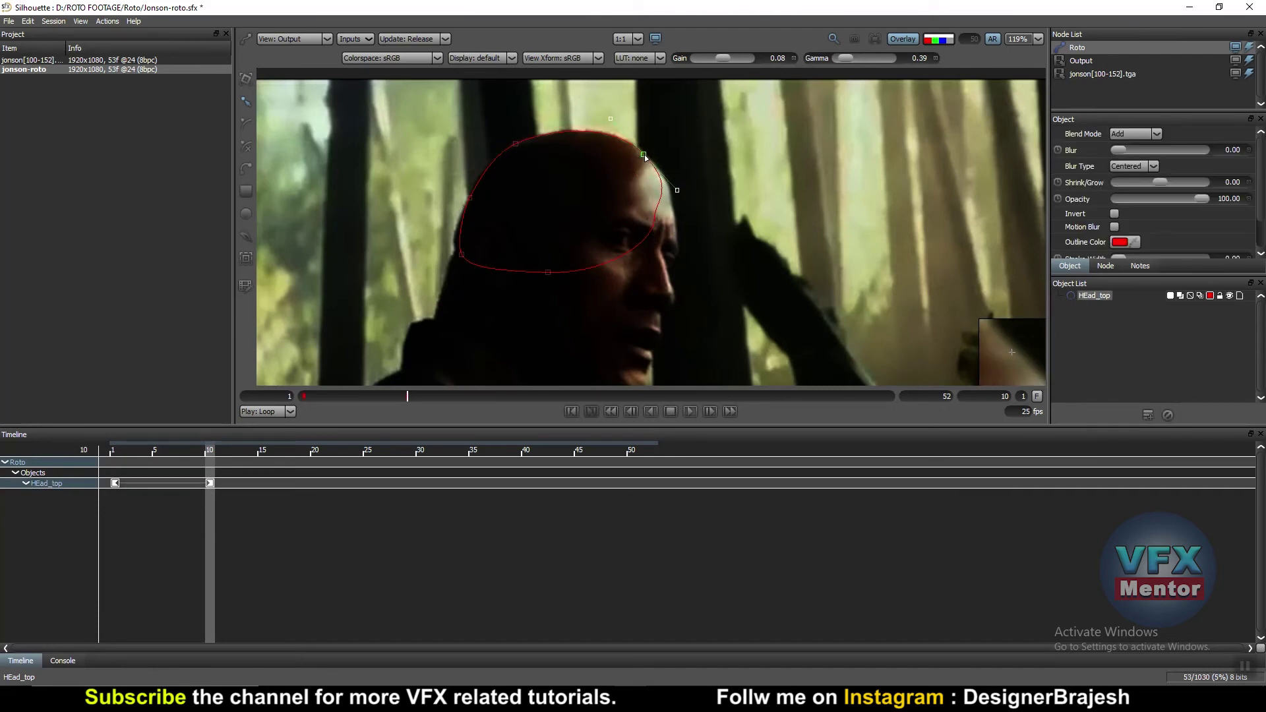
mouse_move(649, 224)
left_mouse_down()
mouse_move(672, 223)
mouse_move(668, 199)
mouse_move(673, 214)
left_mouse_up()
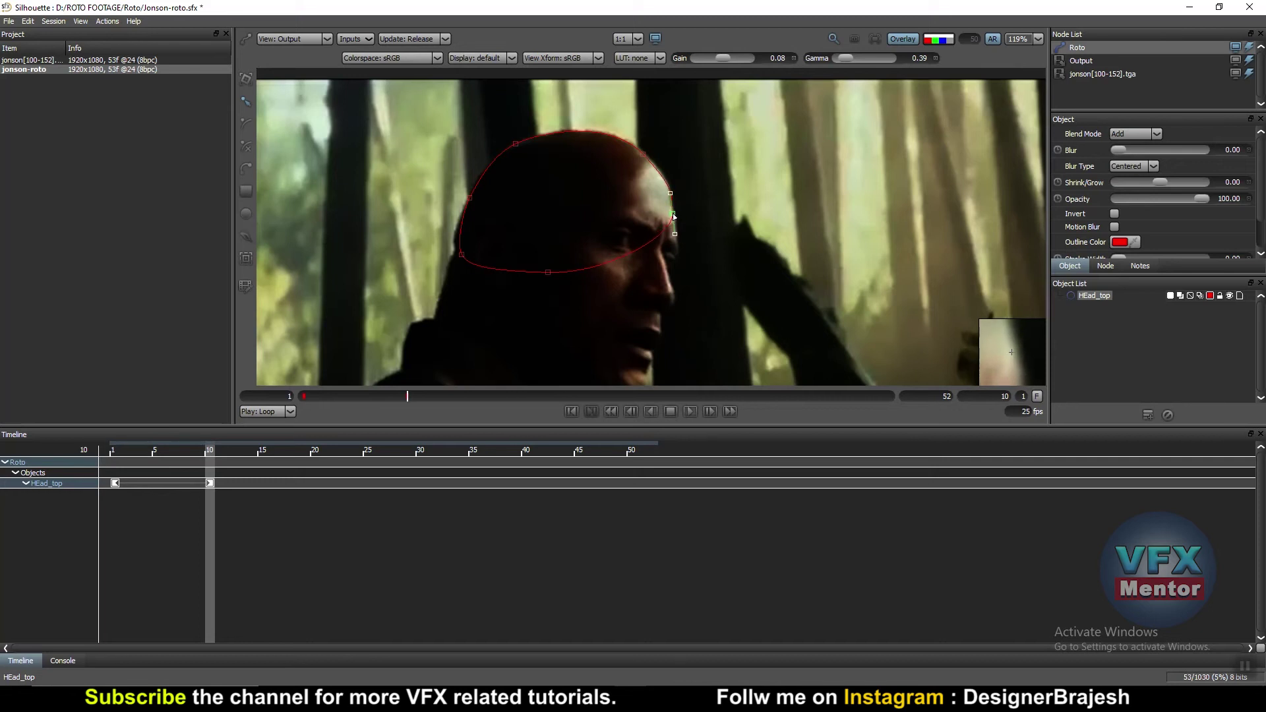
left_click_drag(461, 254, 456, 252)
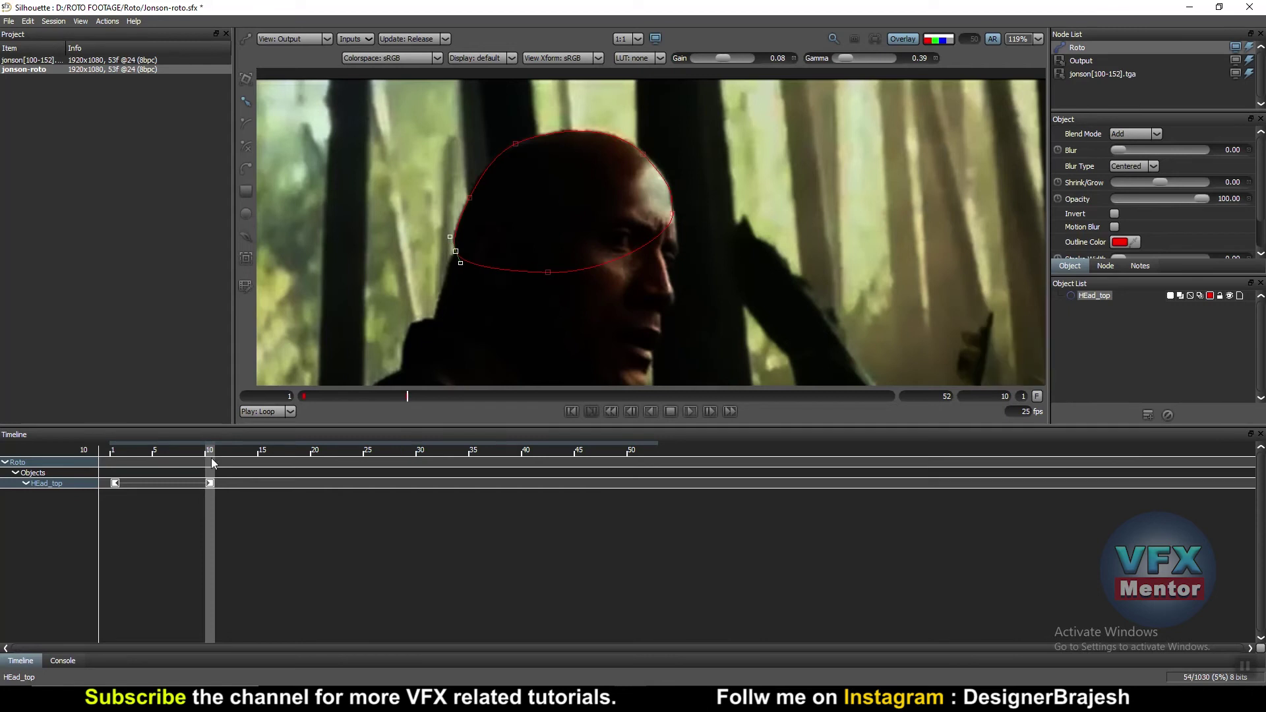
mouse_move(205, 451)
left_mouse_down()
mouse_move(92, 455)
mouse_move(211, 452)
left_mouse_up()
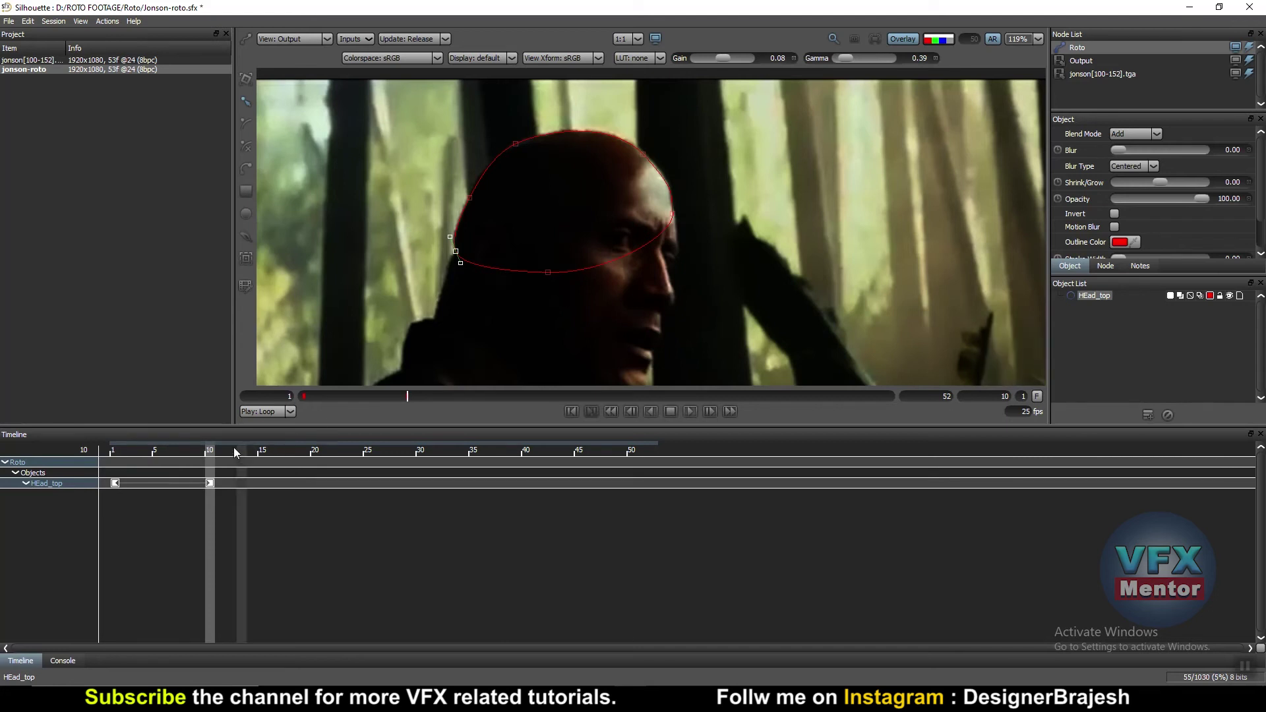
- At frame 20, shift the whole shape right and down onto the head and brighten the viewer slightly
left_click_drag(211, 455, 315, 455)
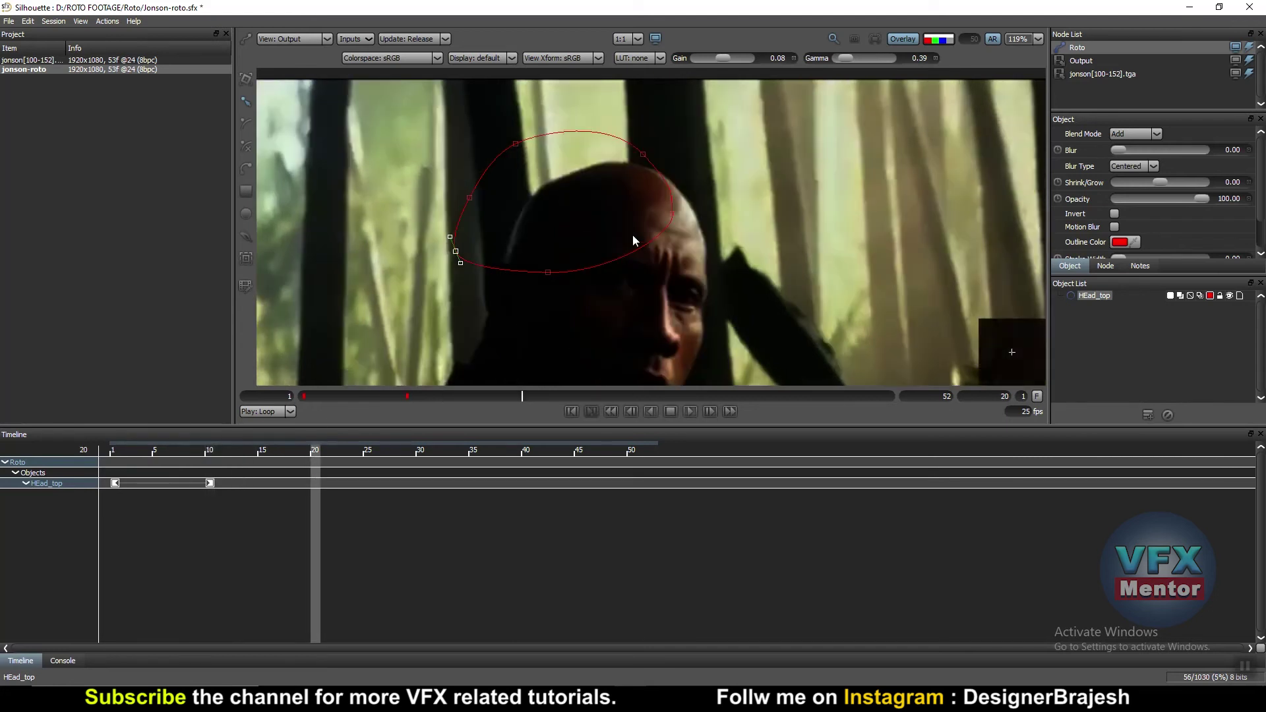
scroll(632, 235, "down", 2)
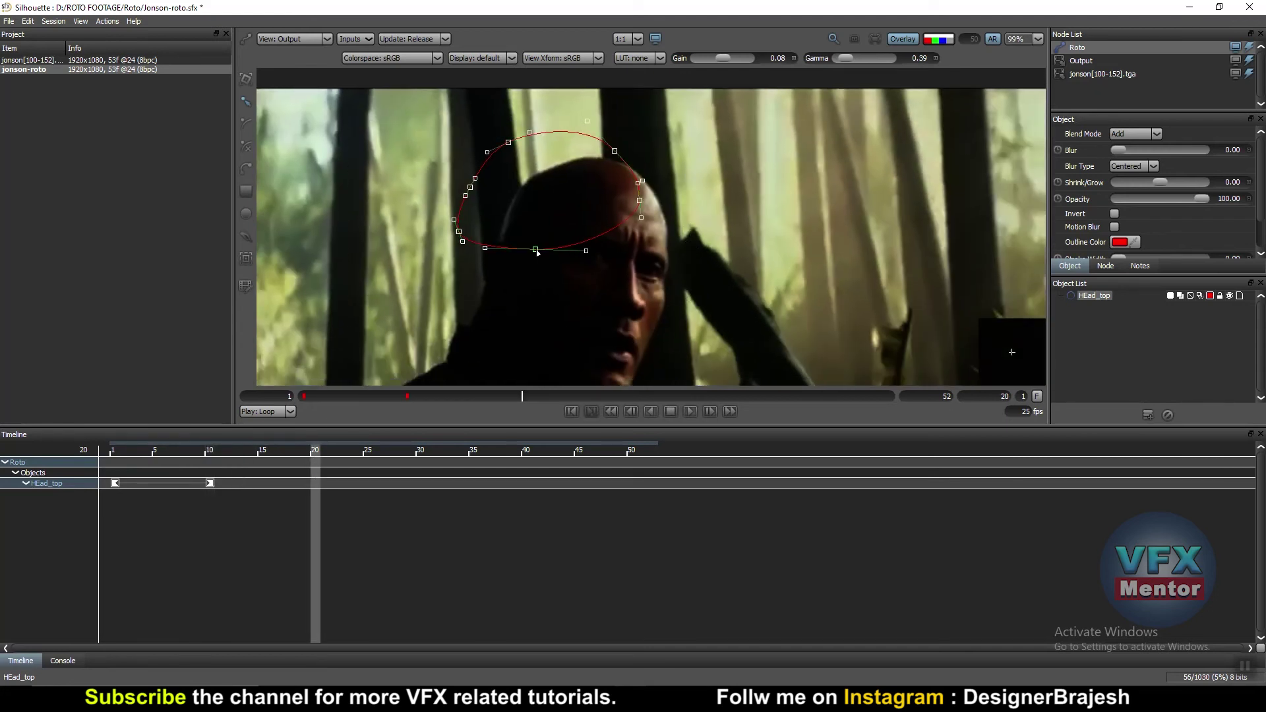
left_click(557, 271)
left_click_drag(558, 273, 573, 278)
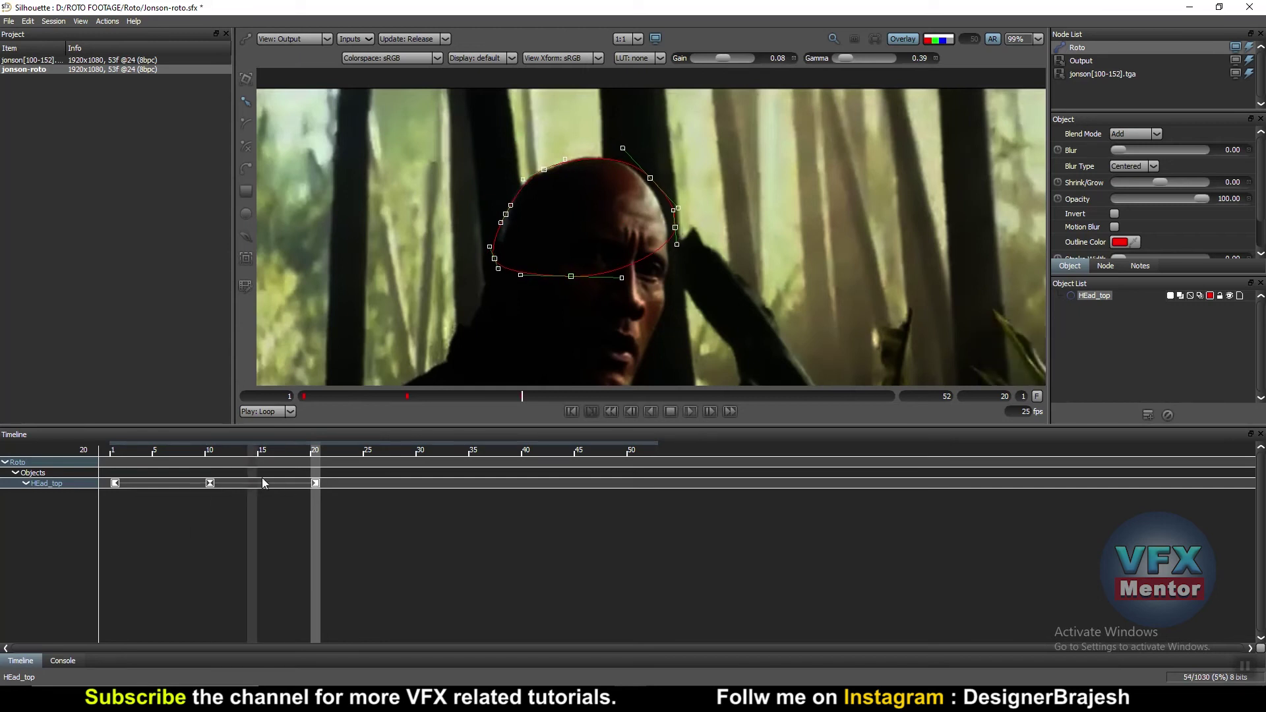
left_click(722, 170)
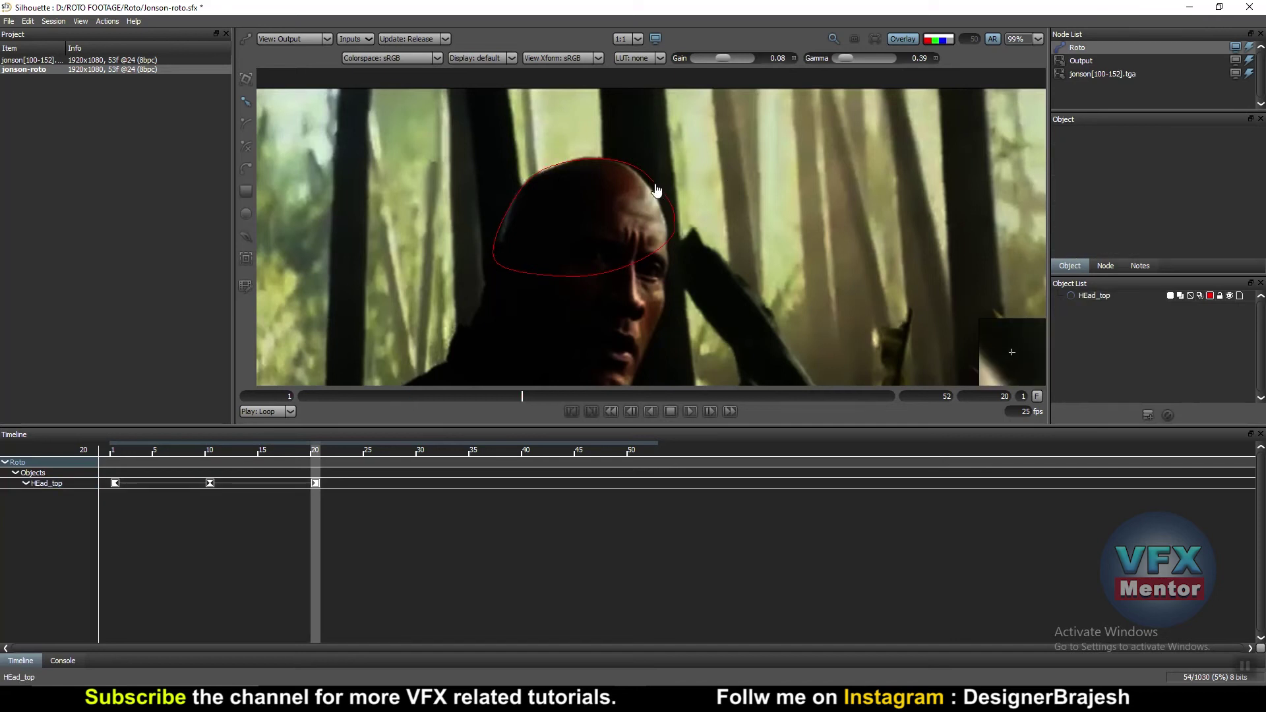
left_click(657, 191)
left_click_drag(845, 58, 853, 58)
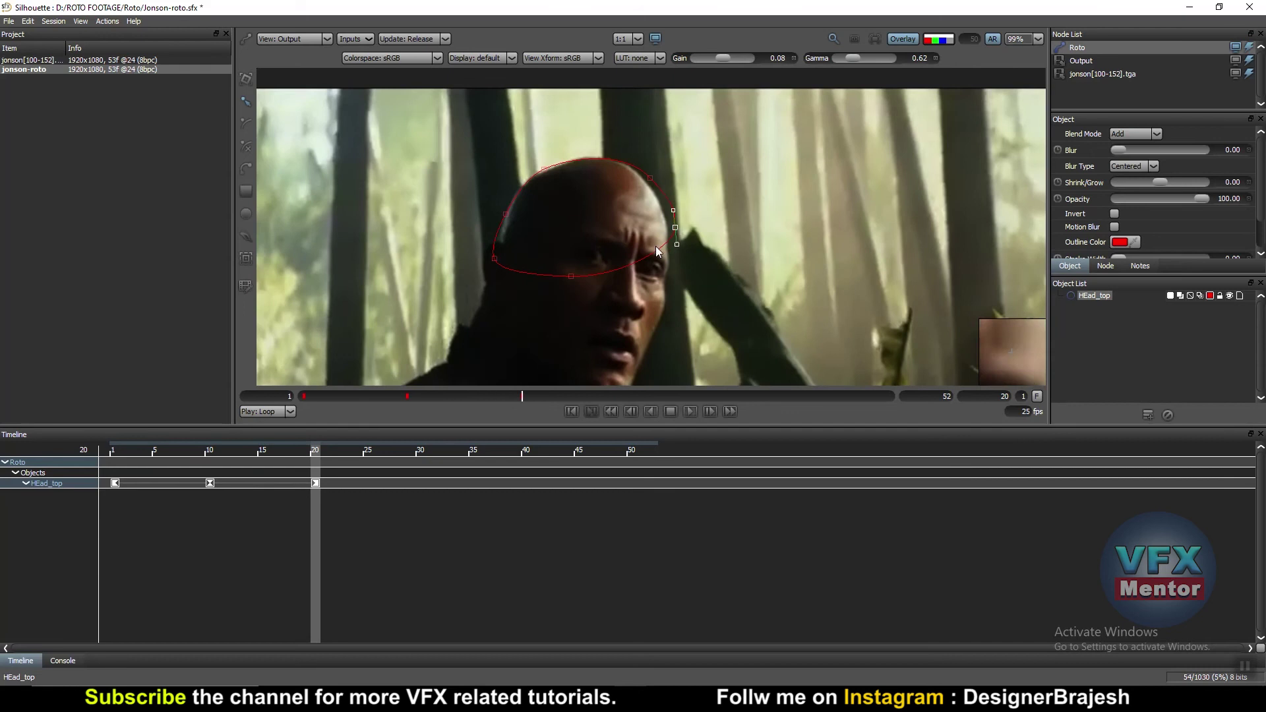
- Reshape the right side of the outline down to the ear line and along the scalp
left_click_drag(674, 227, 668, 252)
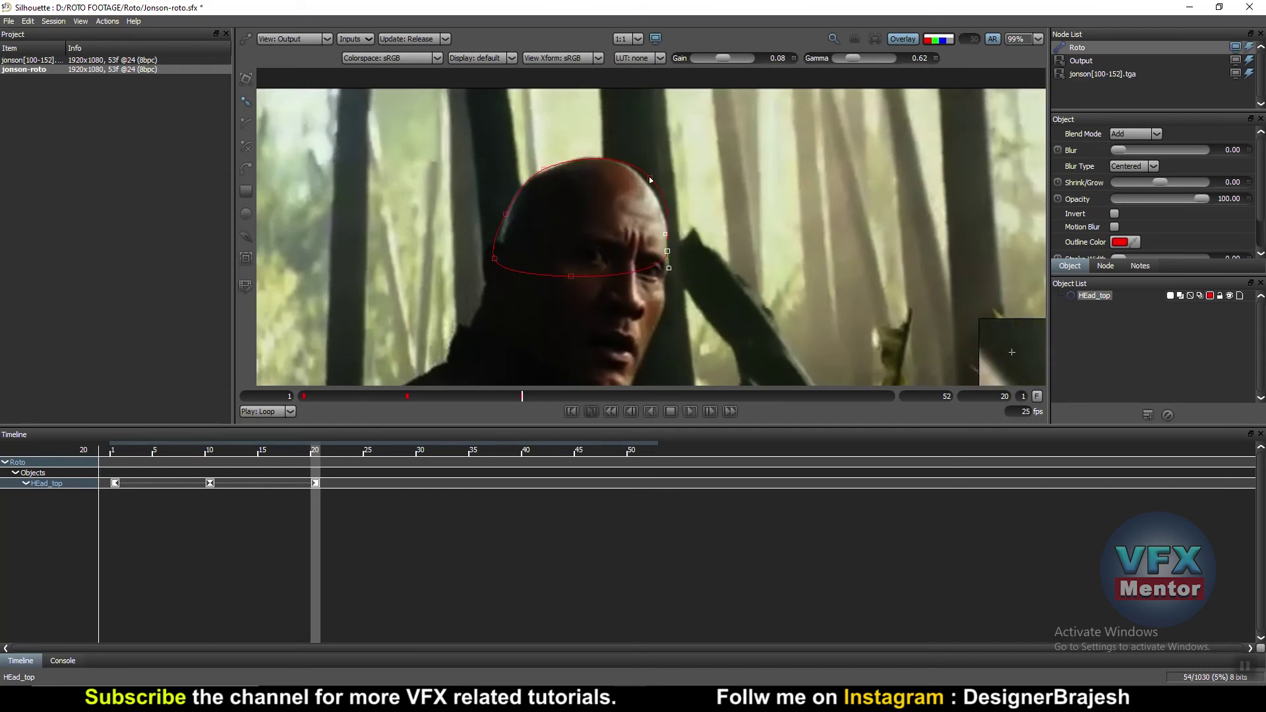
left_click_drag(650, 178, 643, 182)
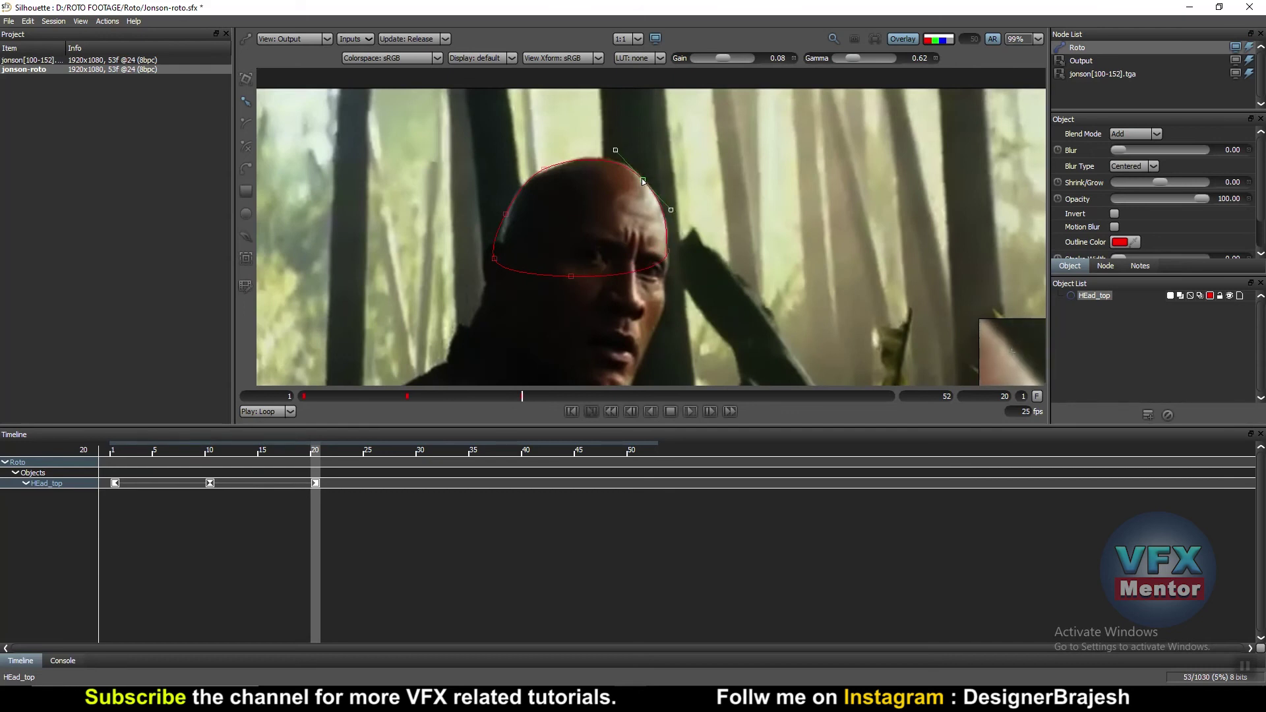
left_click(667, 252)
left_click_drag(616, 147, 619, 149)
- Fit the upper-left and lower-left points onto the head edge, then scrub ahead to frame 30
left_click(544, 172, "ctrl")
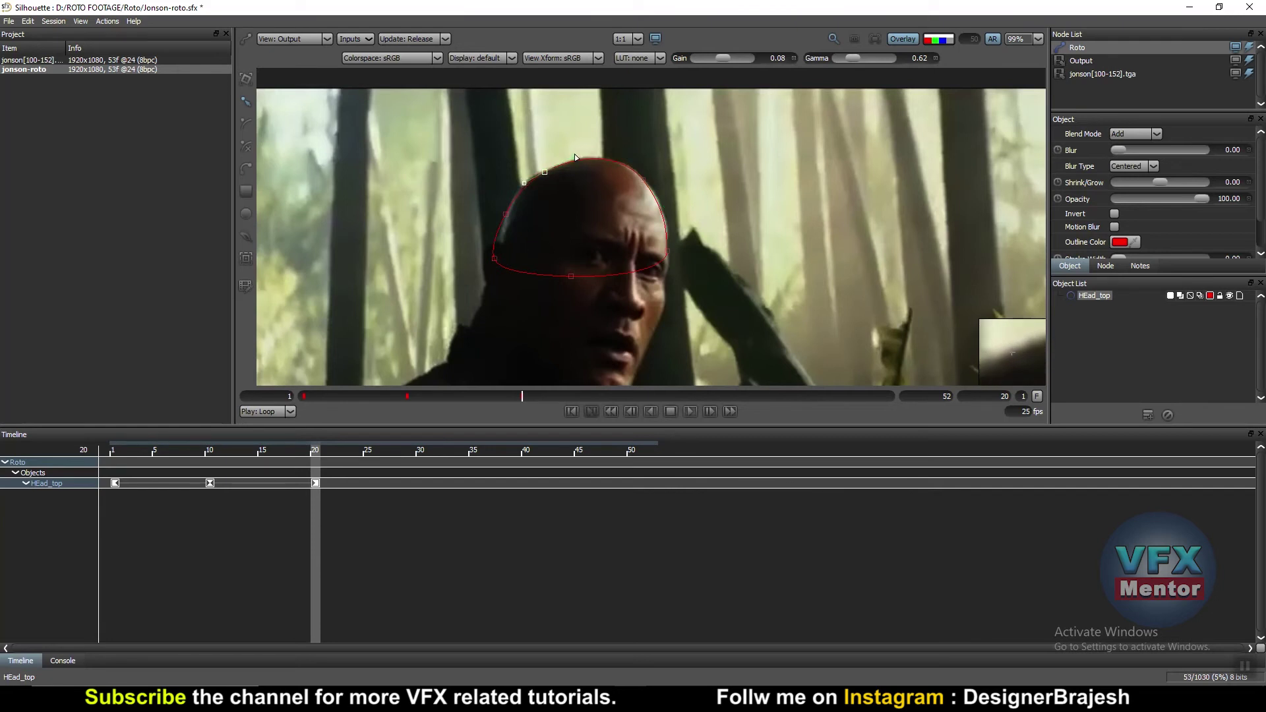
left_click_drag(495, 258, 508, 260)
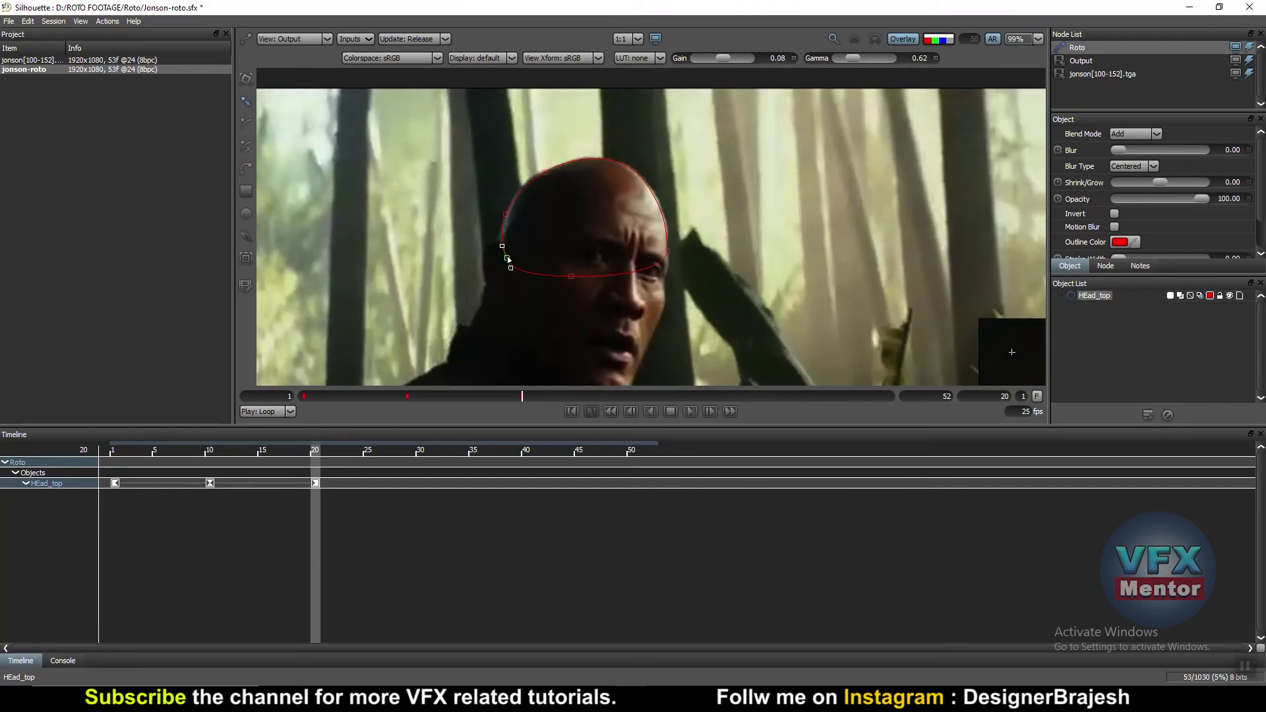
left_click(540, 175)
left_click_drag(540, 177, 542, 178)
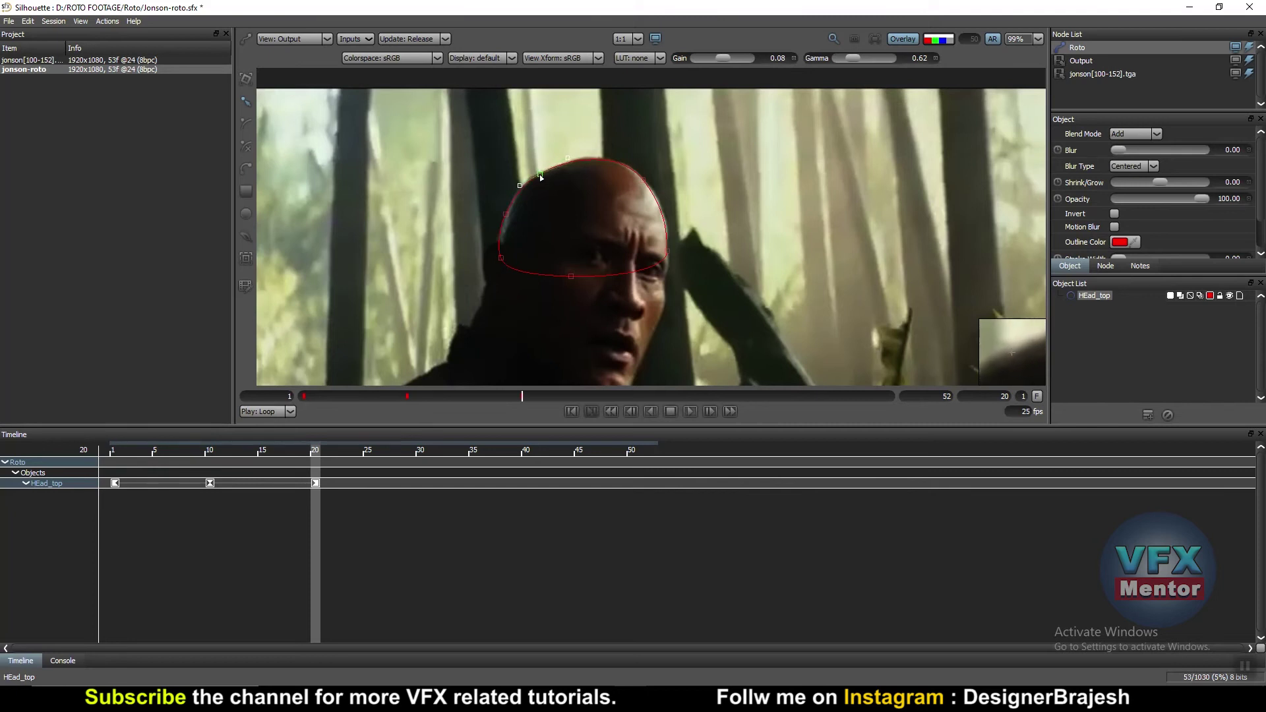
left_click(598, 159)
left_click(540, 174)
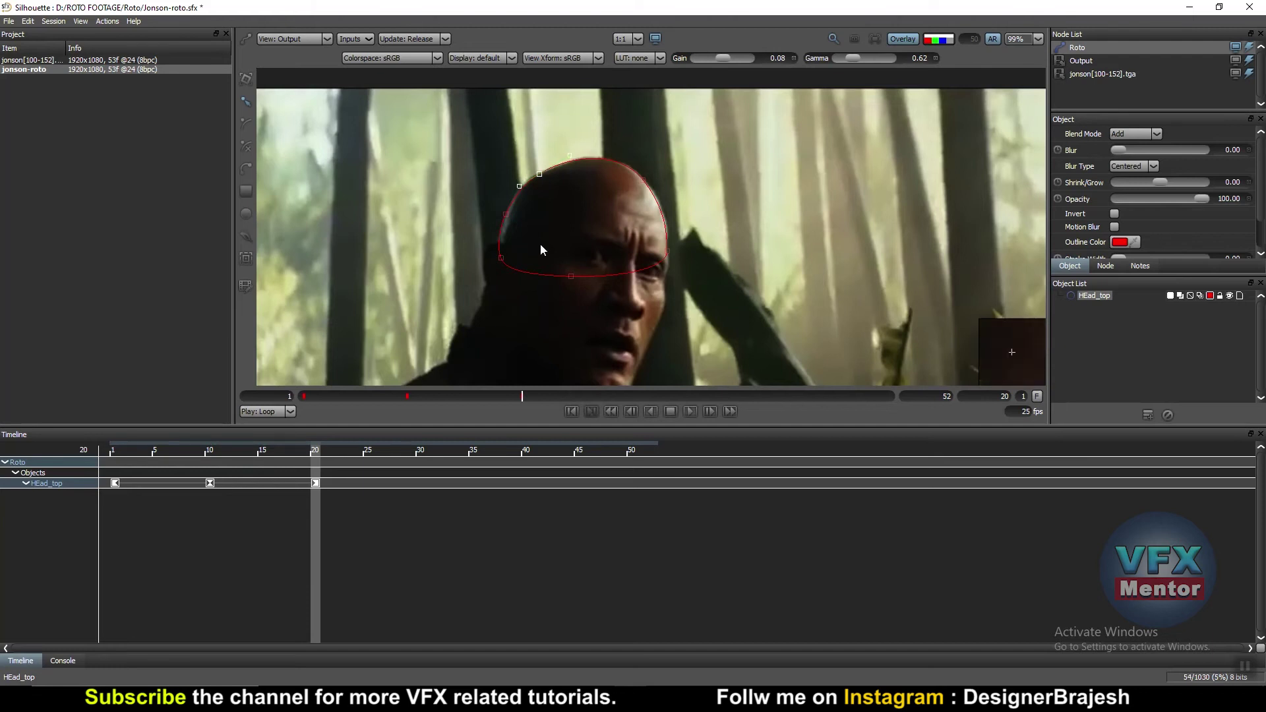
mouse_move(316, 456)
left_mouse_down()
mouse_move(65, 461)
mouse_move(422, 470)
left_mouse_up()
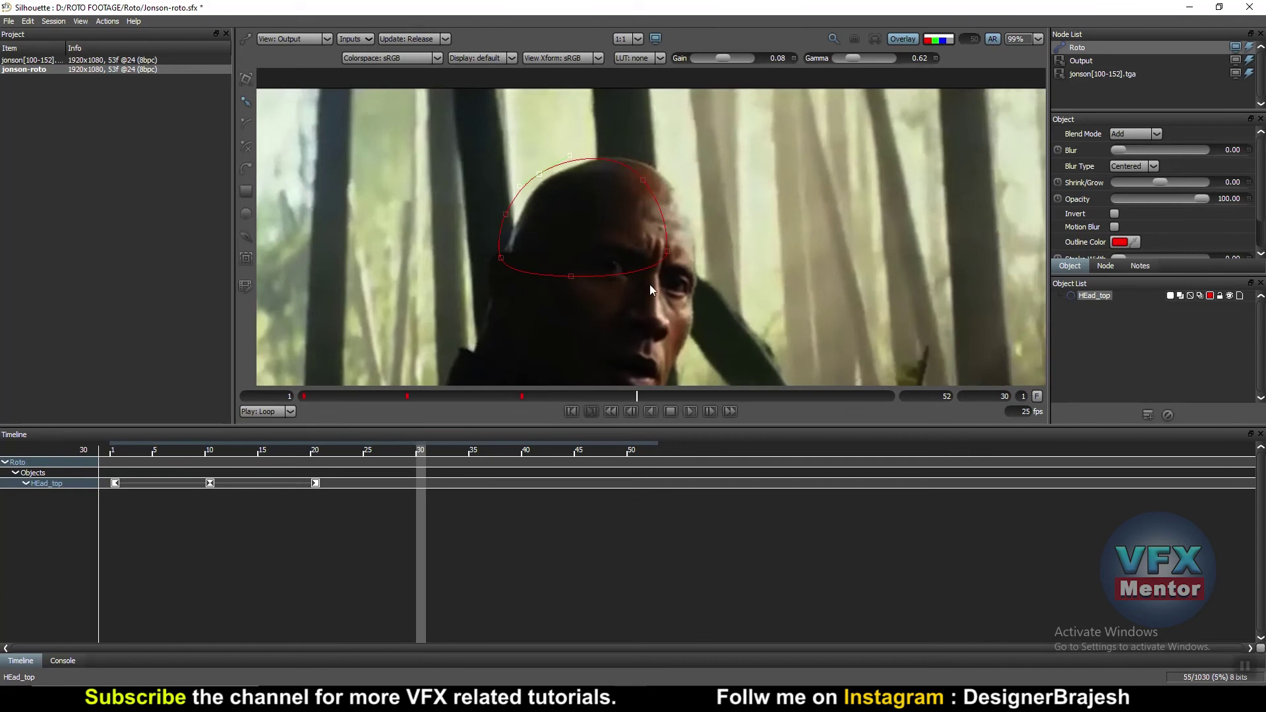
- At frame 30, shift the shape right and pull its upper-right and right points to the head edge
left_click(571, 277)
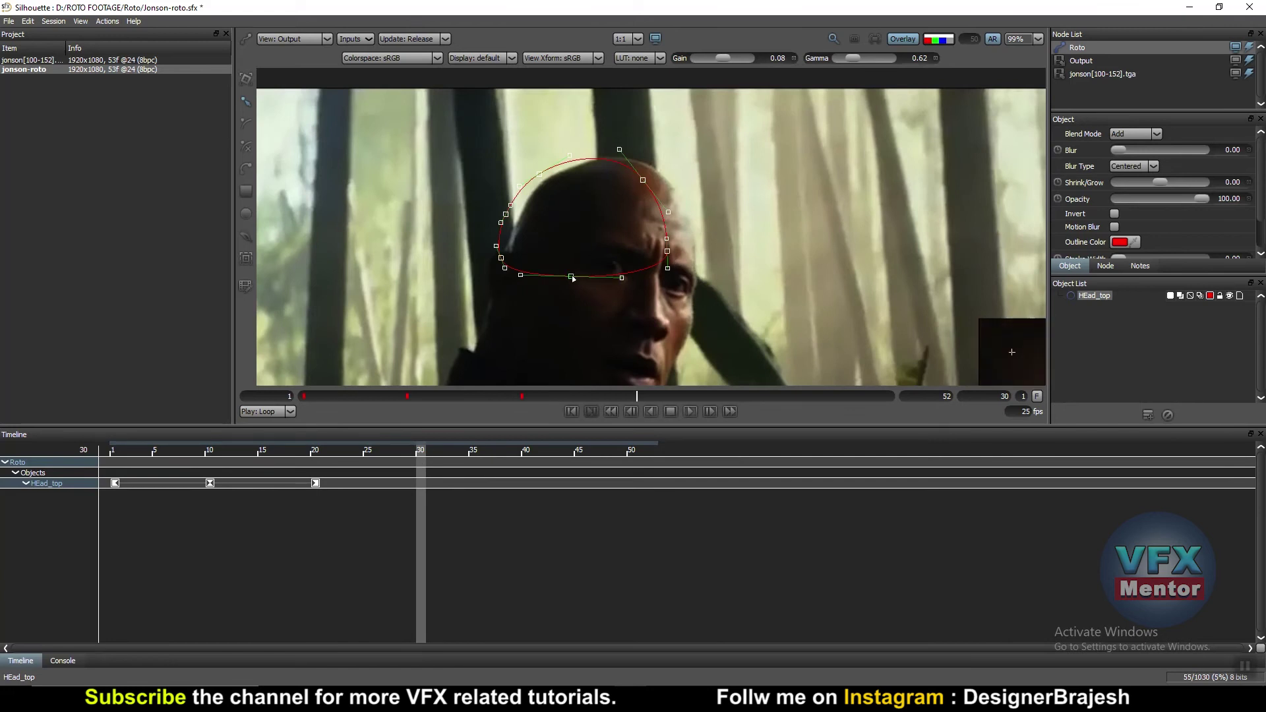
left_click_drag(572, 278, 586, 278)
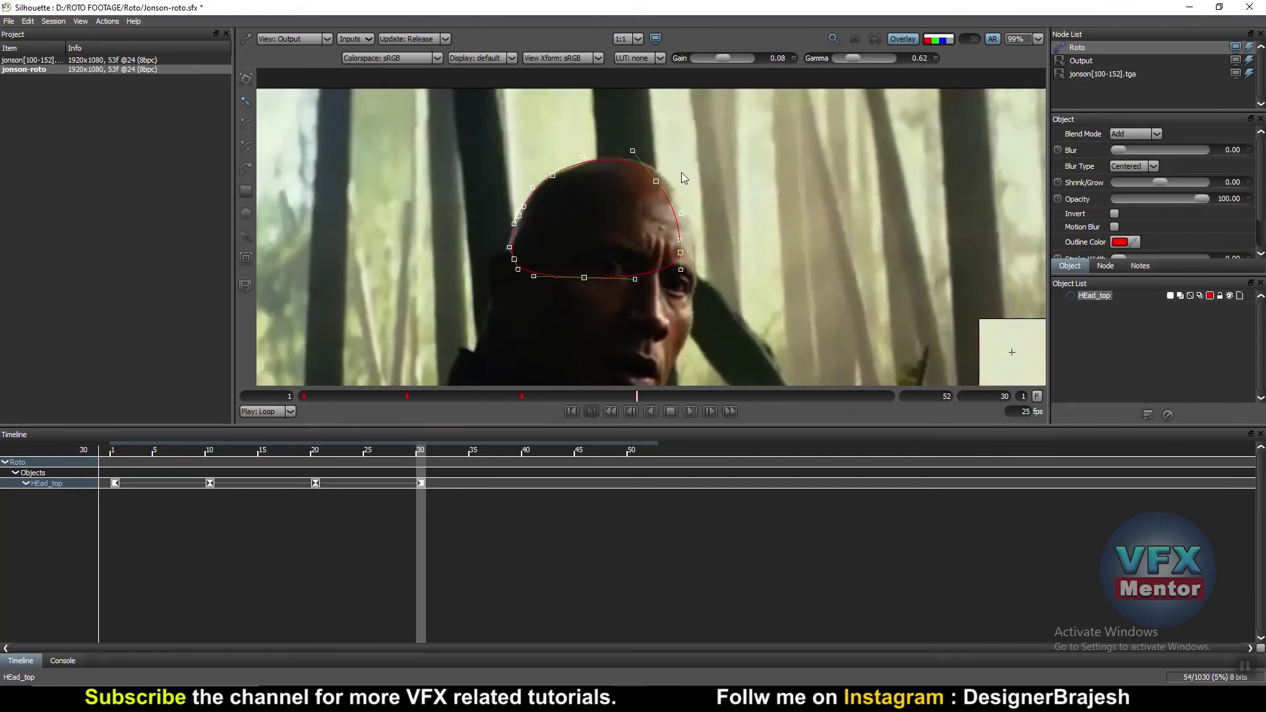
left_click_drag(657, 181, 670, 184)
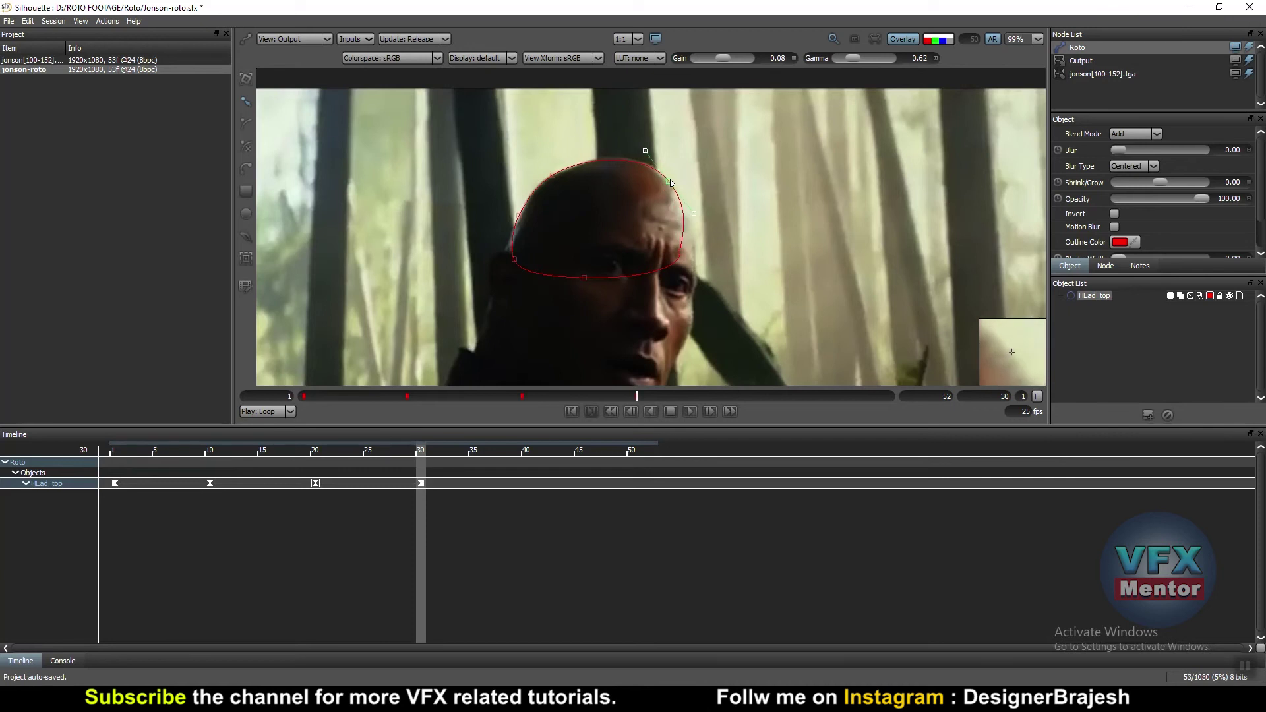
mouse_move(709, 236)
left_mouse_down()
mouse_move(651, 266)
mouse_move(699, 253)
left_mouse_up()
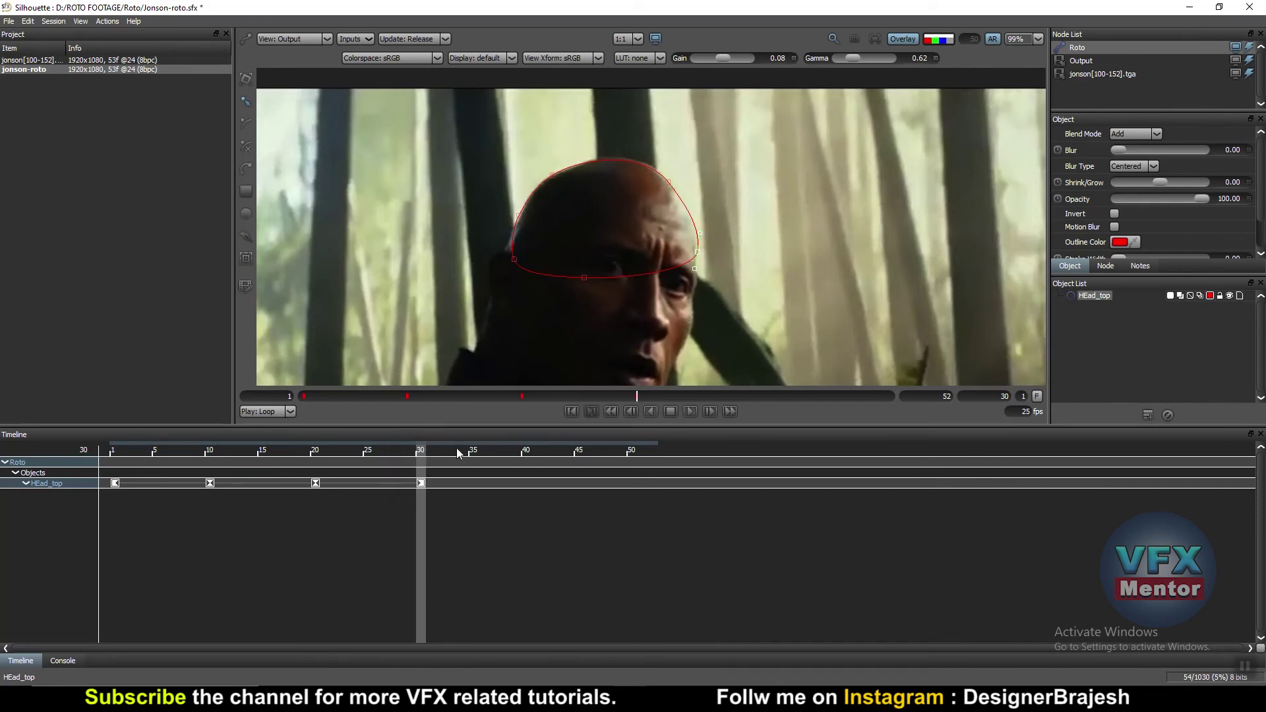
left_click_drag(459, 452, 526, 452)
- At frame 40, move the whole shape up-left and lift the upper-right point to the crown
left_click_drag(776, 136, 466, 314)
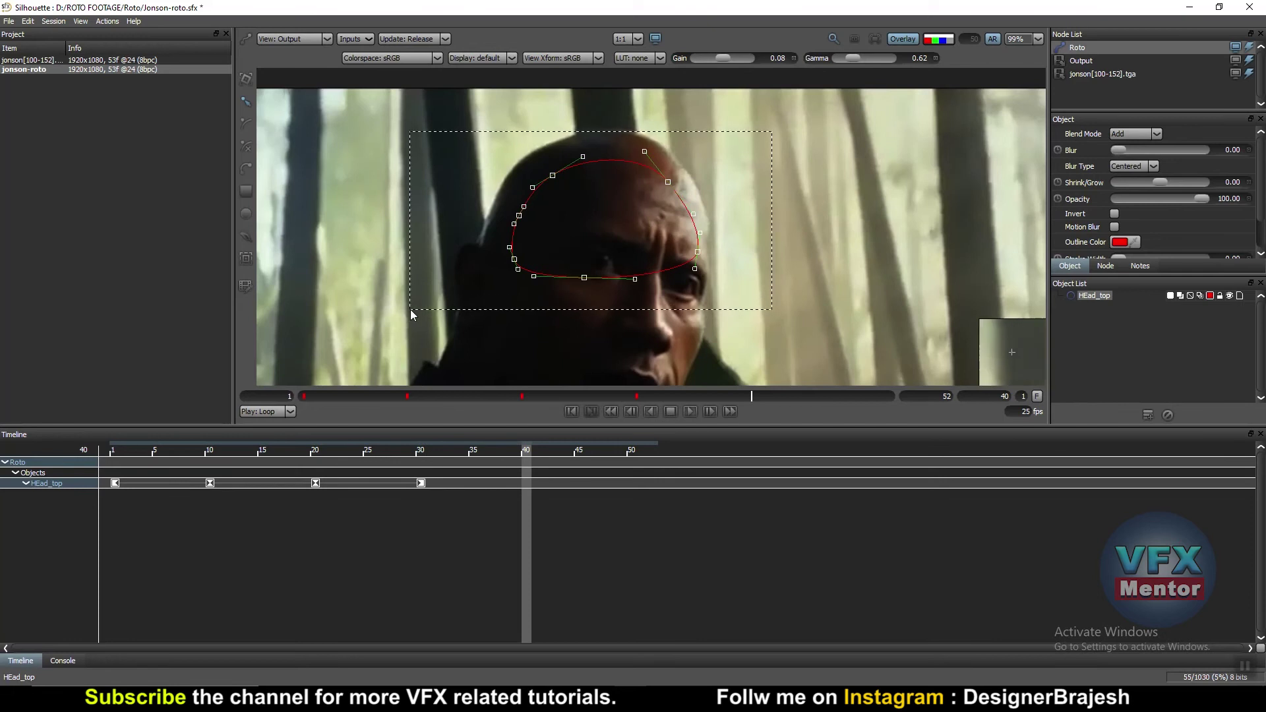
left_click_drag(566, 260, 563, 255)
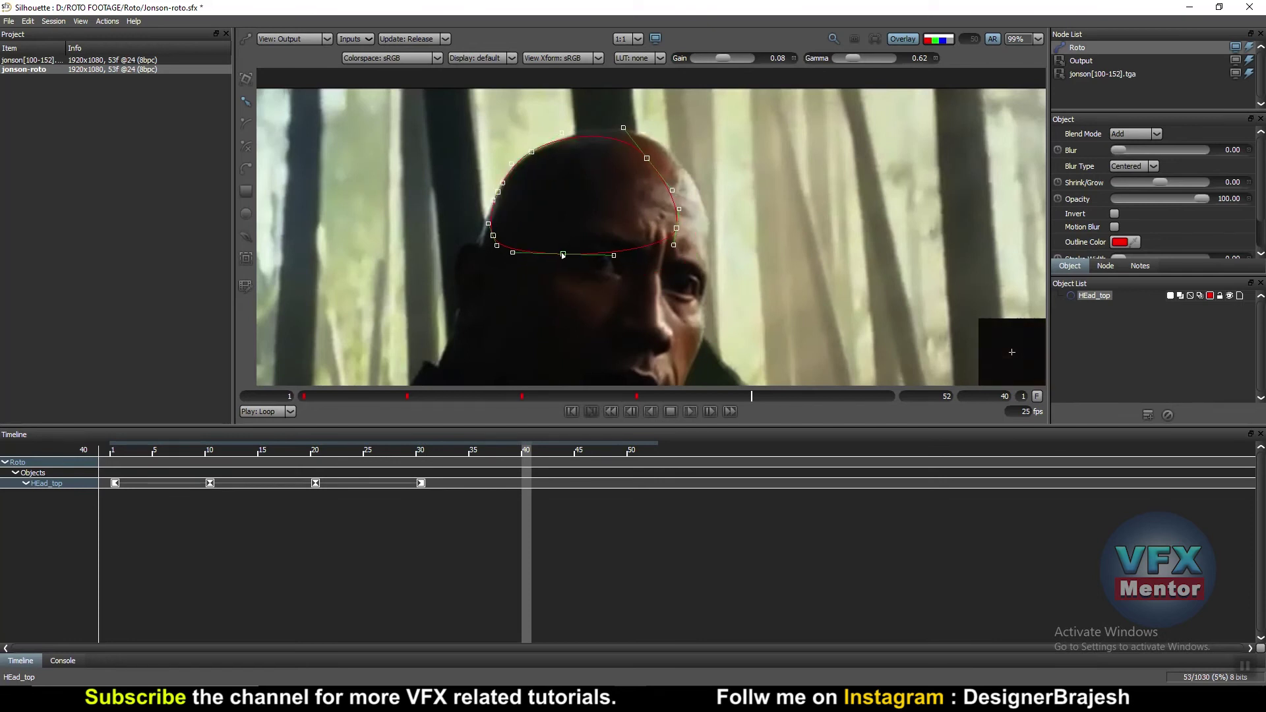
left_click(647, 158)
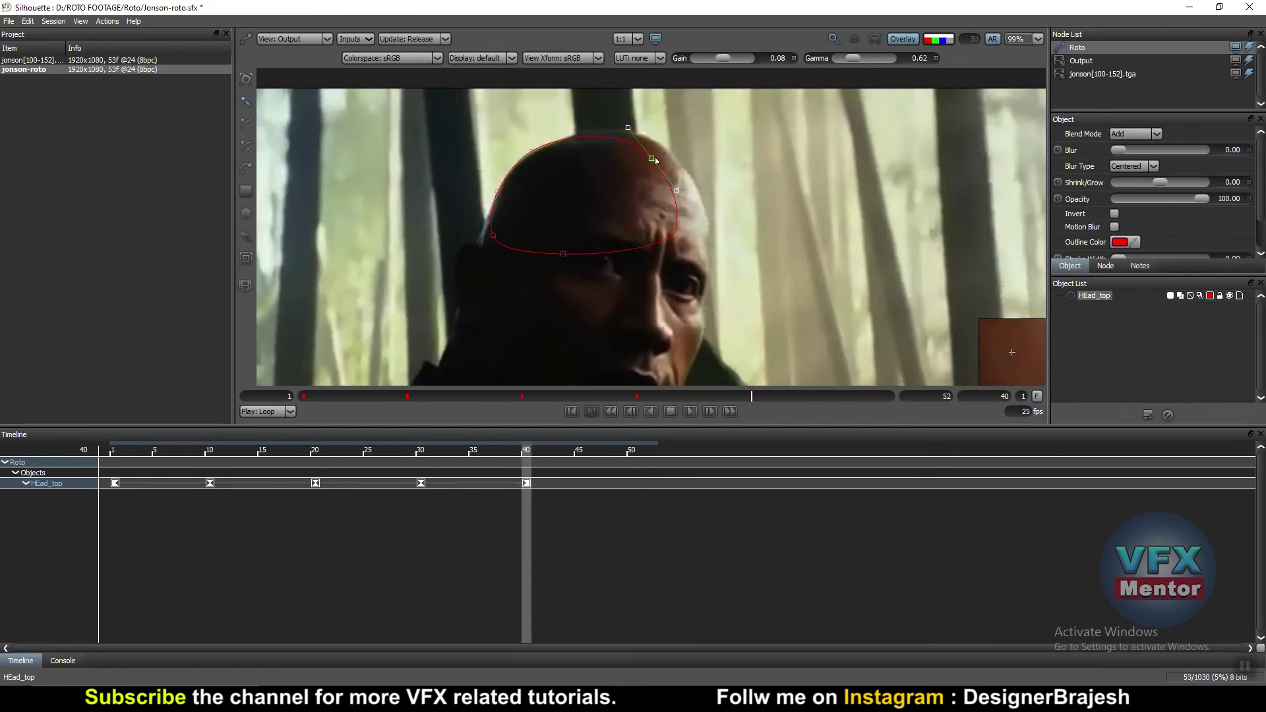
left_click_drag(655, 159, 670, 153)
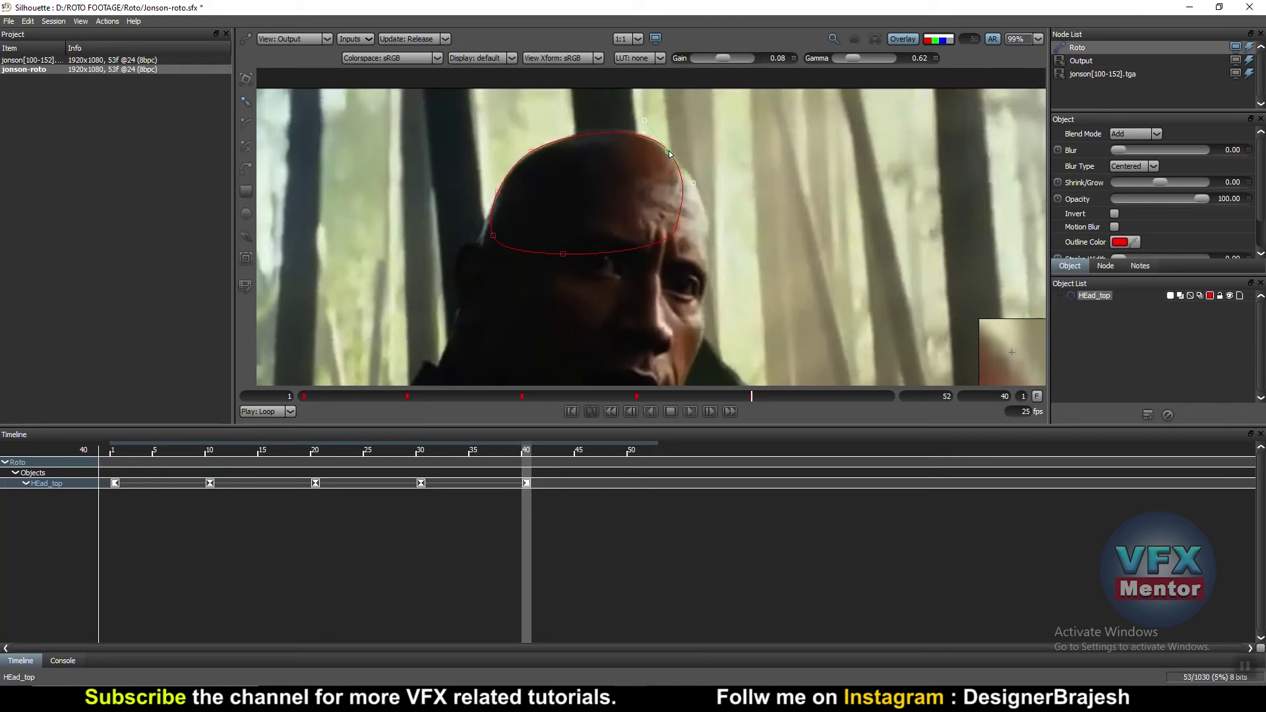
- Widen the lower-right point out to the head's right edge and fine-tune it
left_click(676, 230)
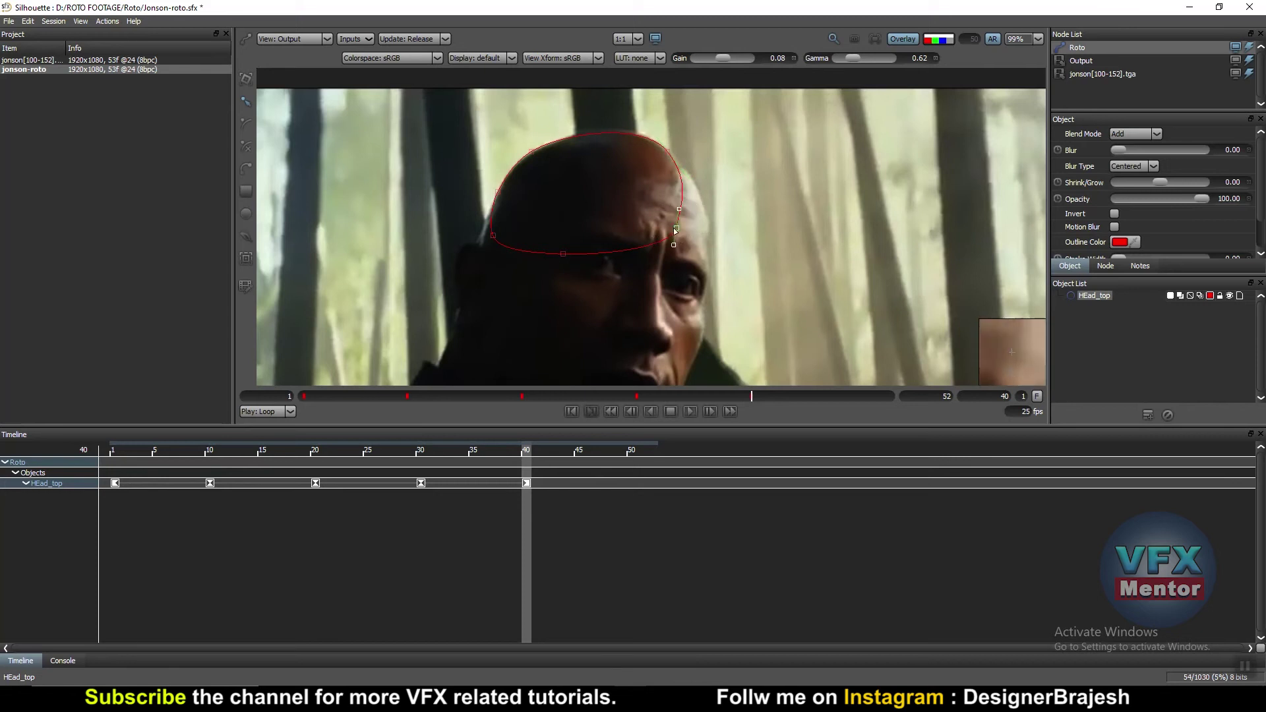
left_click_drag(676, 230, 711, 232)
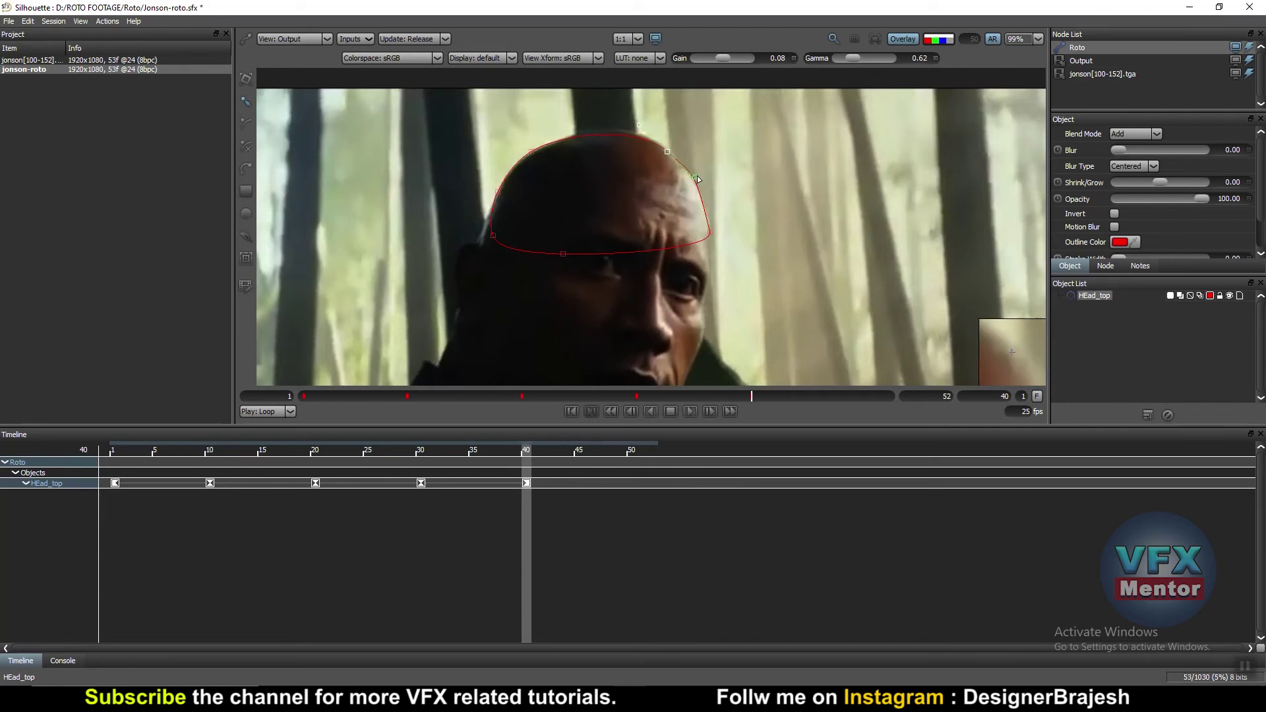
left_click(709, 233)
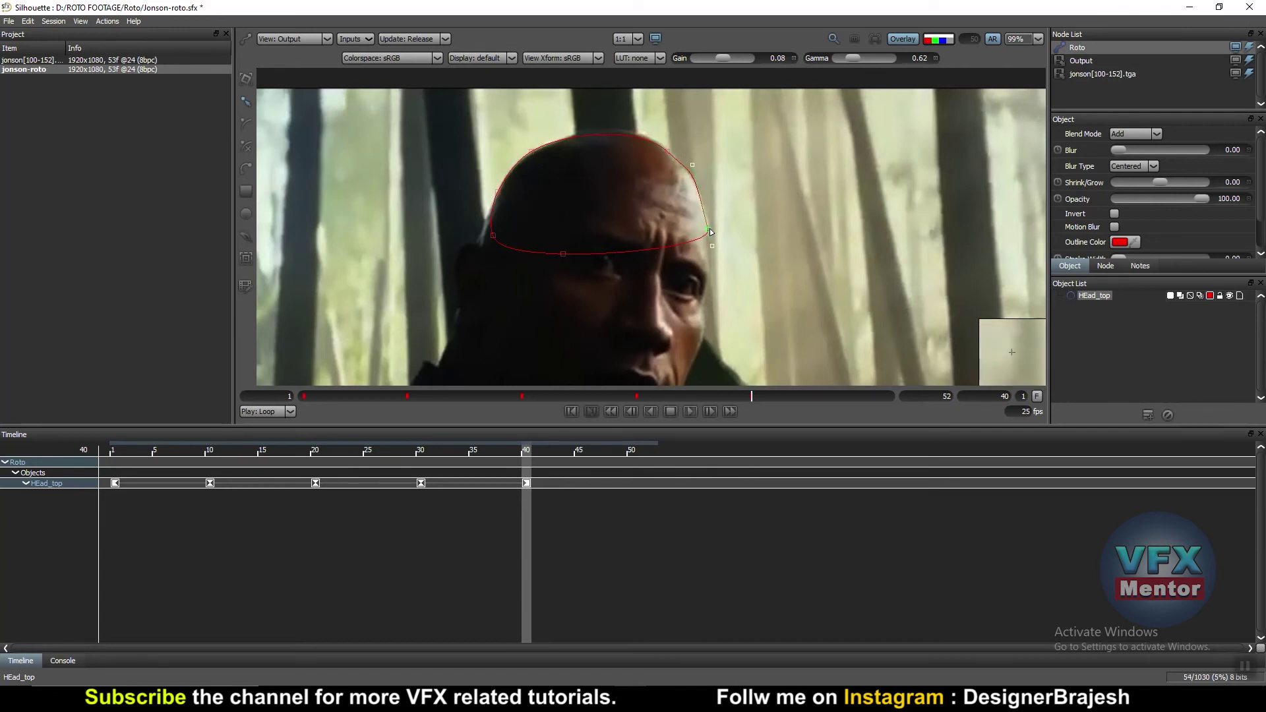
left_click_drag(710, 231, 712, 233)
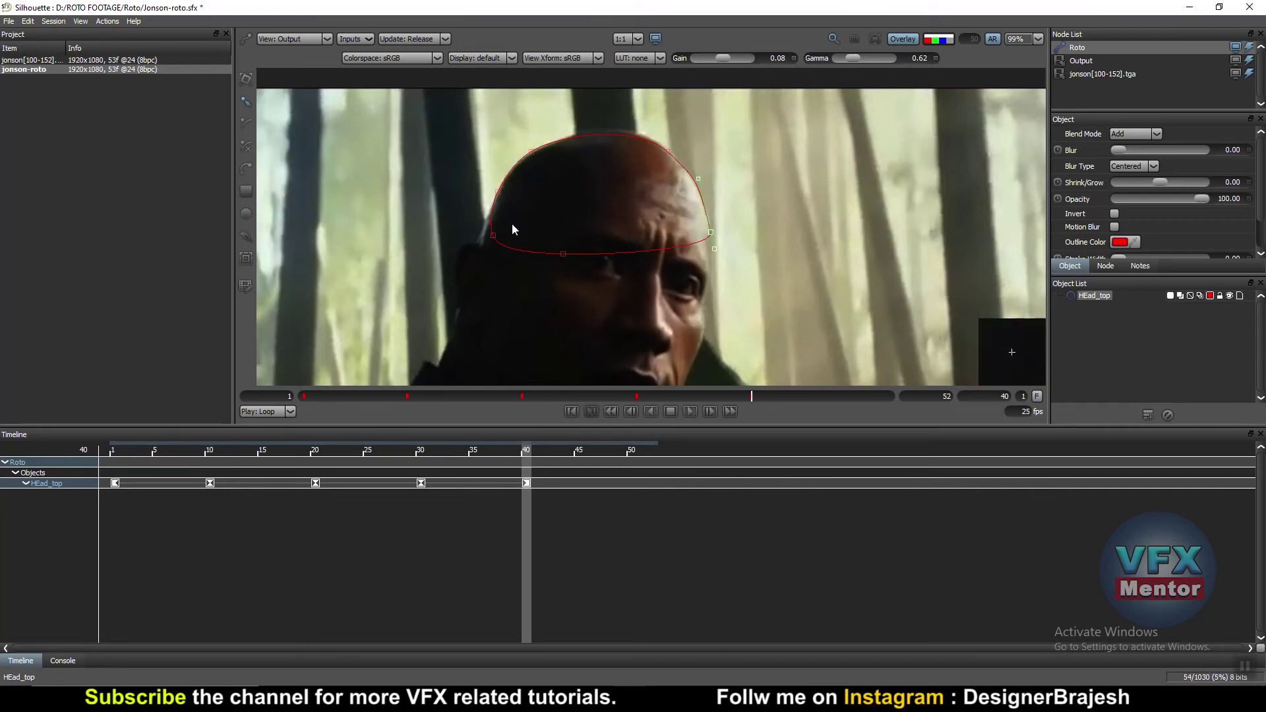
left_click(492, 235)
left_click(534, 152)
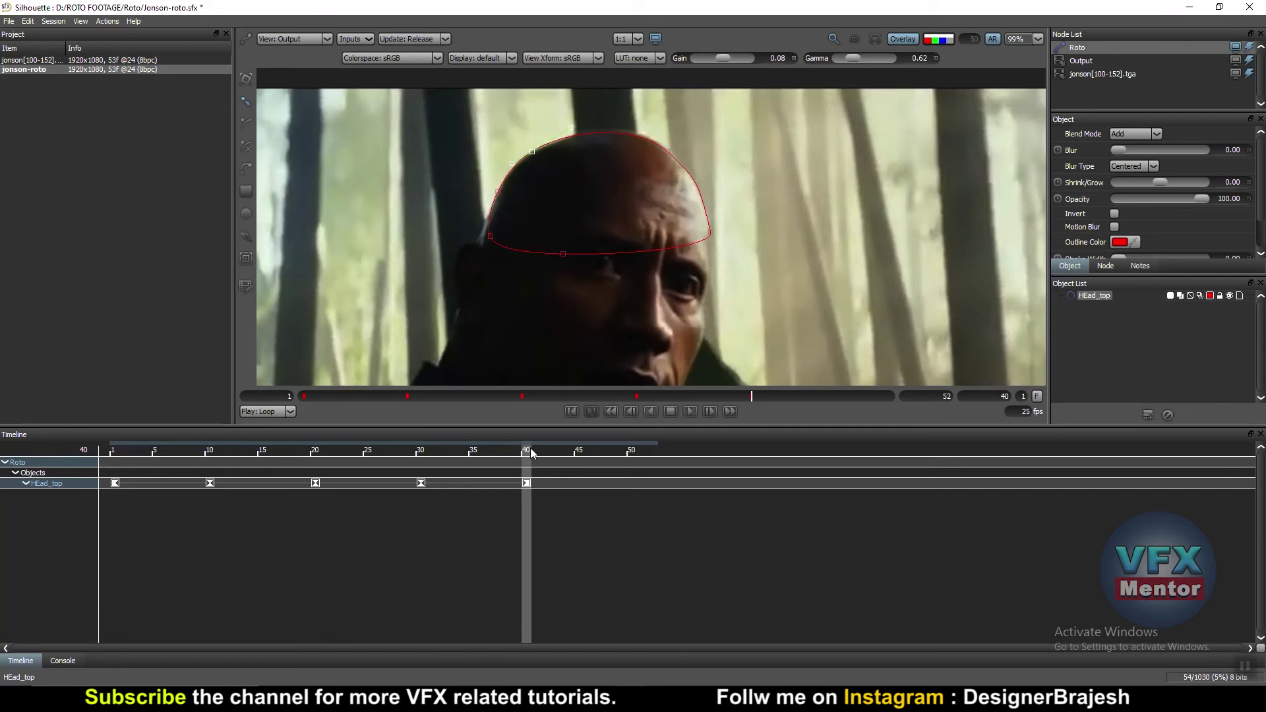
- At frame 51, shift the shape left and fit its left, top and right points to the head
left_click_drag(526, 452, 644, 453)
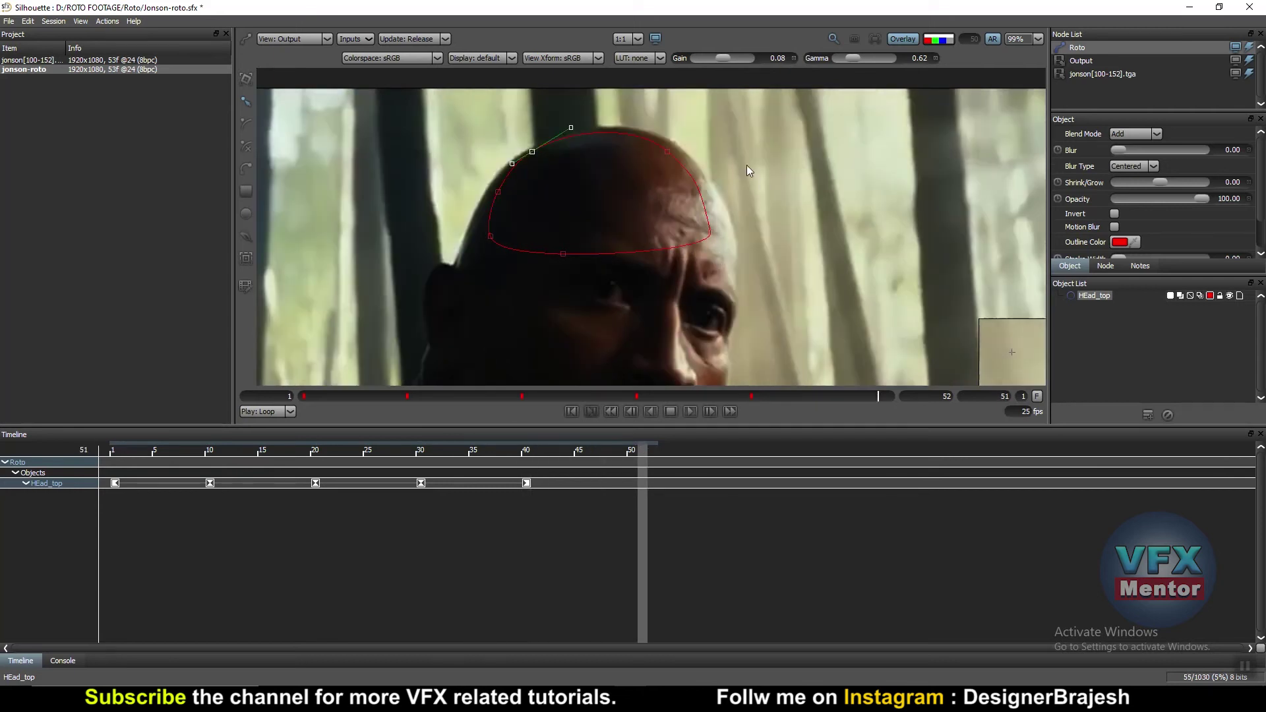
left_click_drag(493, 245, 482, 241)
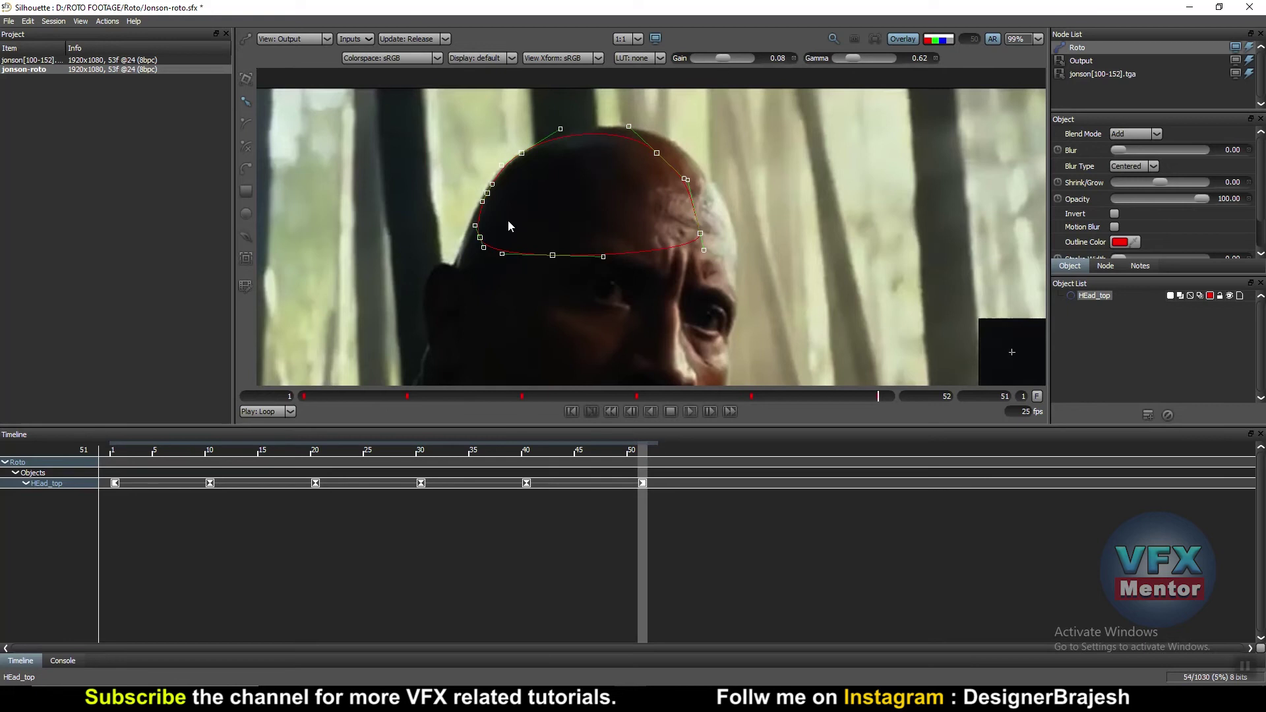
left_click(479, 238)
left_click_drag(480, 241, 471, 241)
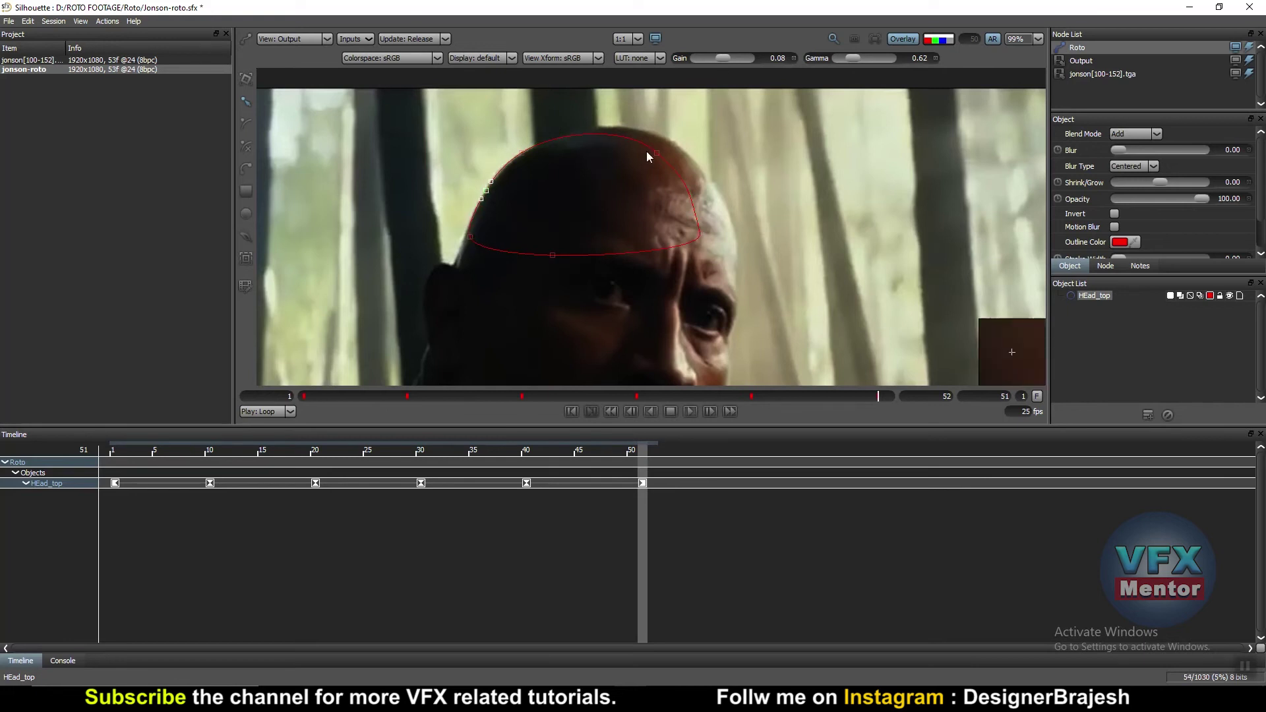
left_click_drag(657, 153, 673, 142)
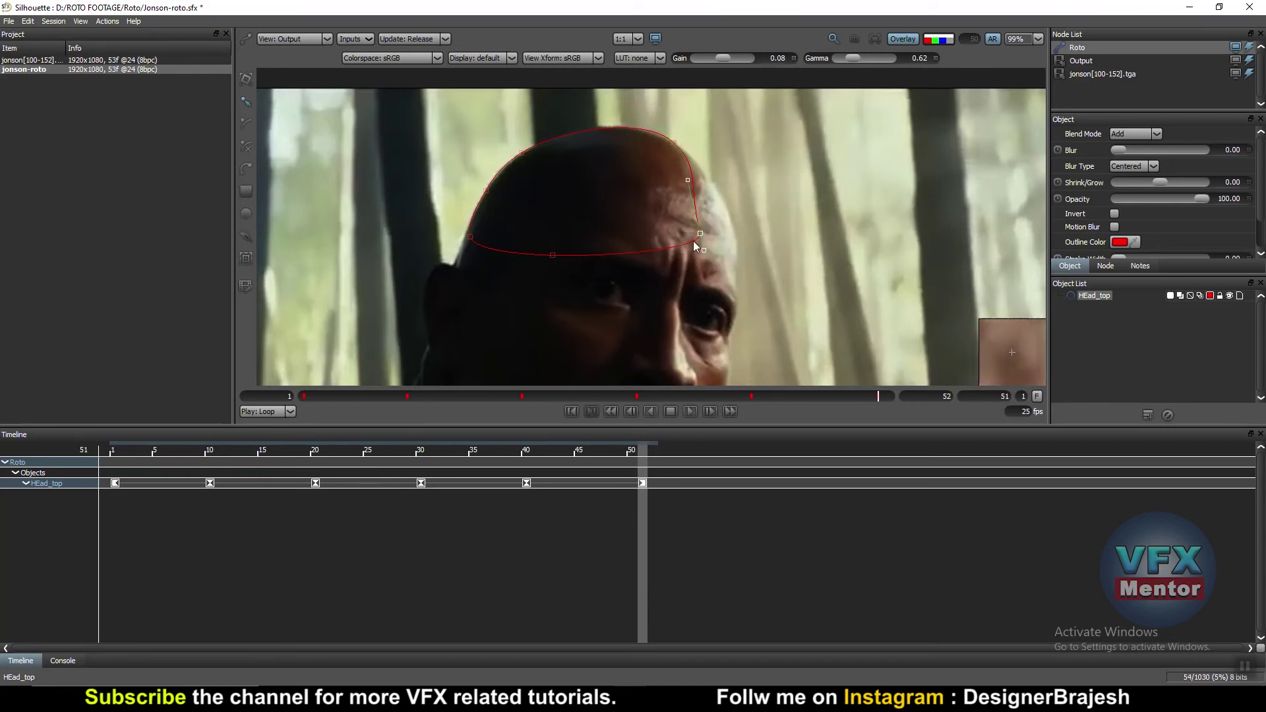
left_click_drag(697, 239, 733, 232)
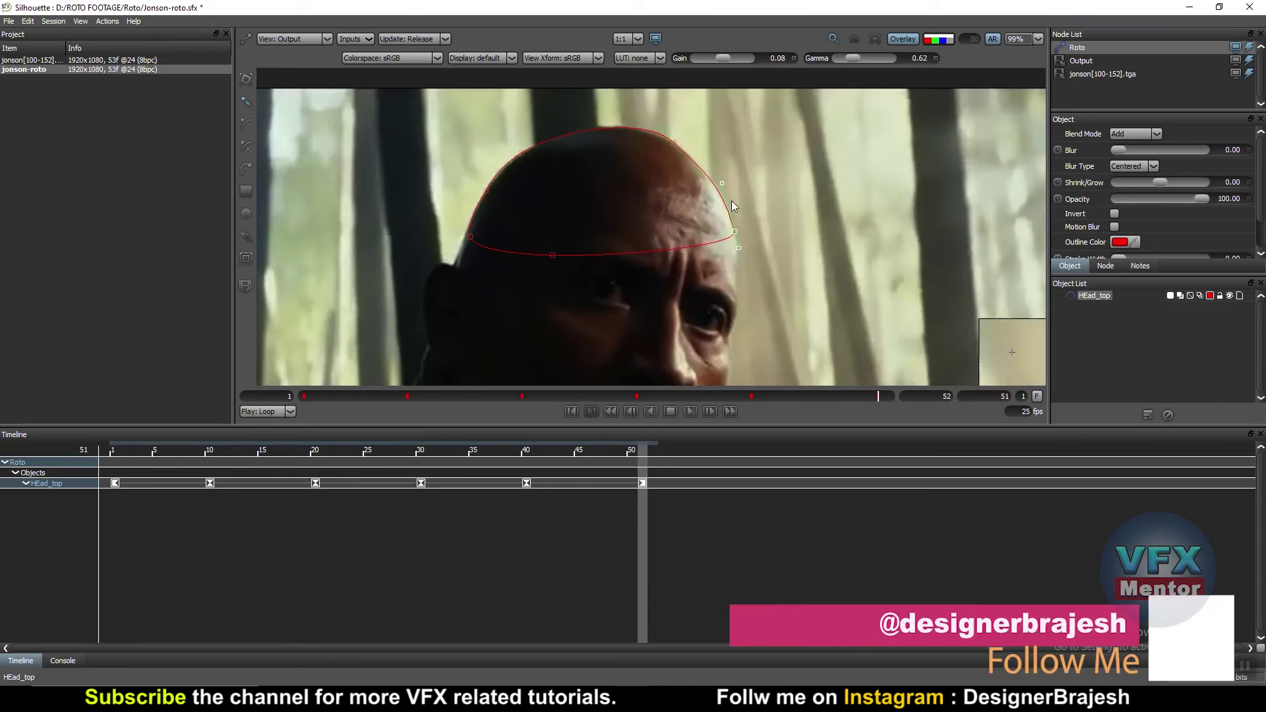
left_click_drag(742, 250, 738, 245)
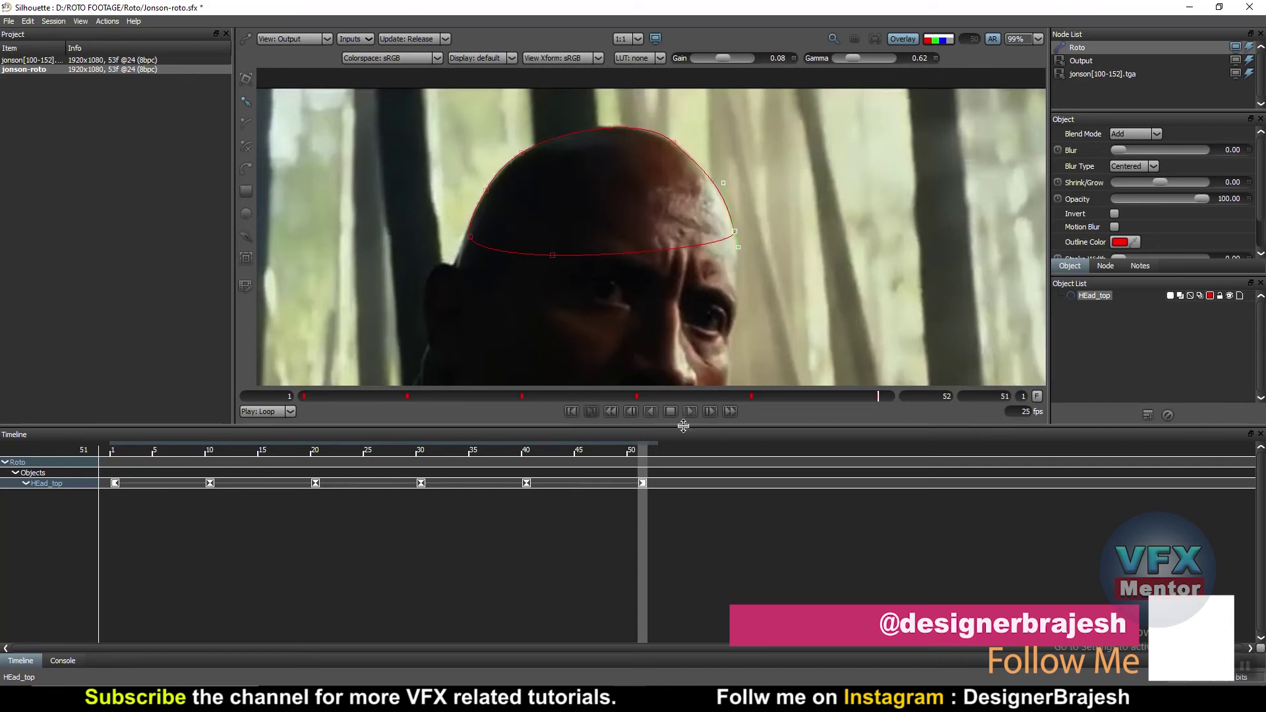
- Play the shot from frame 1 to review HEad_top, then stop and step to frame 5
left_click_drag(643, 456, 112, 456)
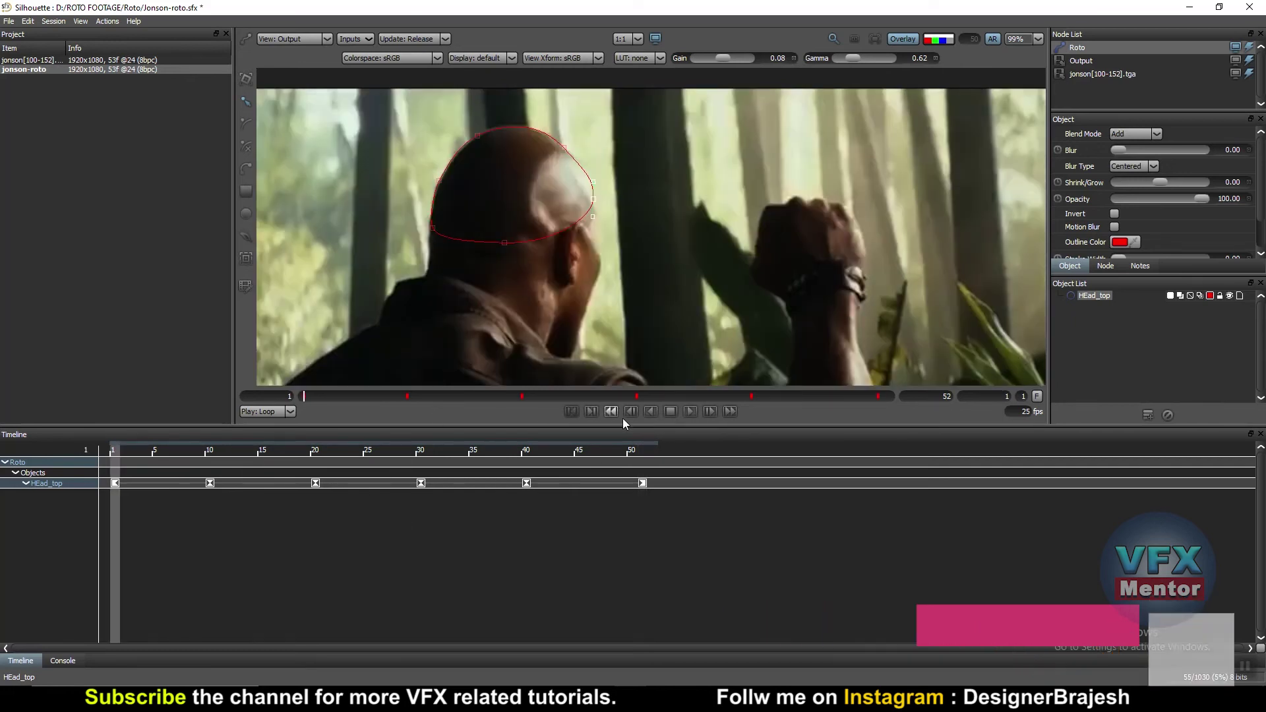
left_click(691, 412)
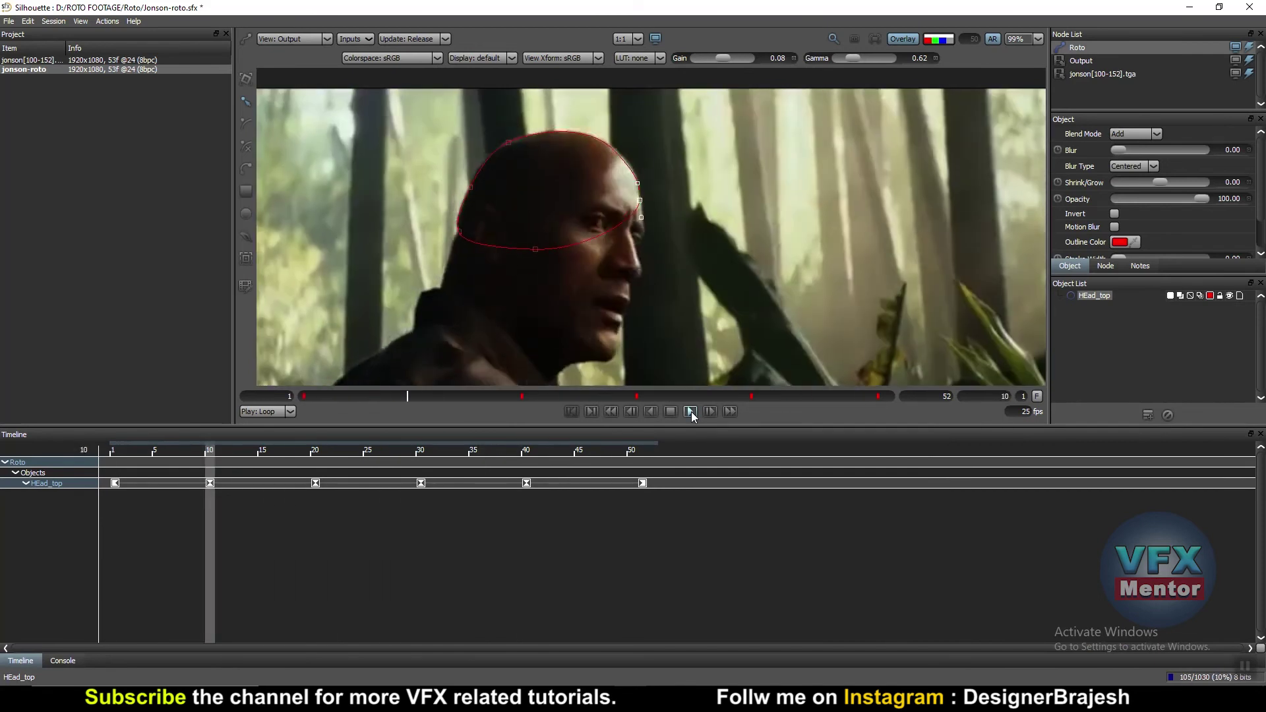
left_click(576, 414)
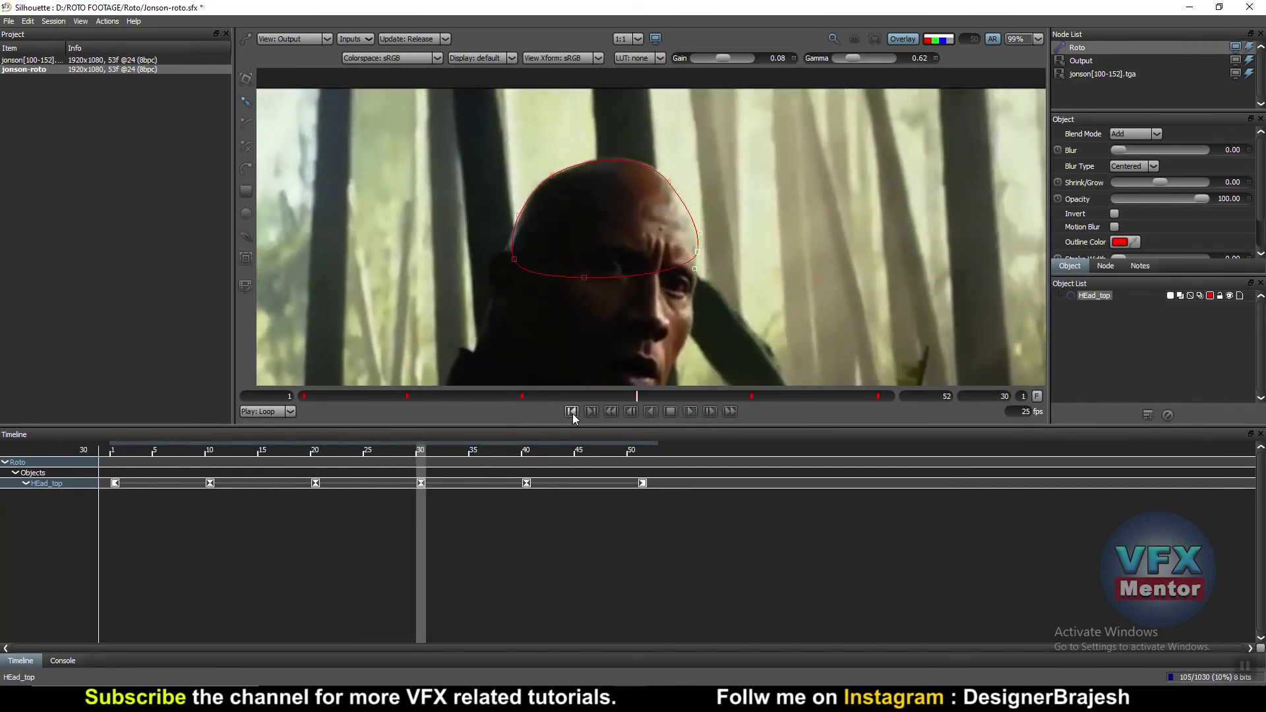
left_click_drag(425, 451, 119, 460)
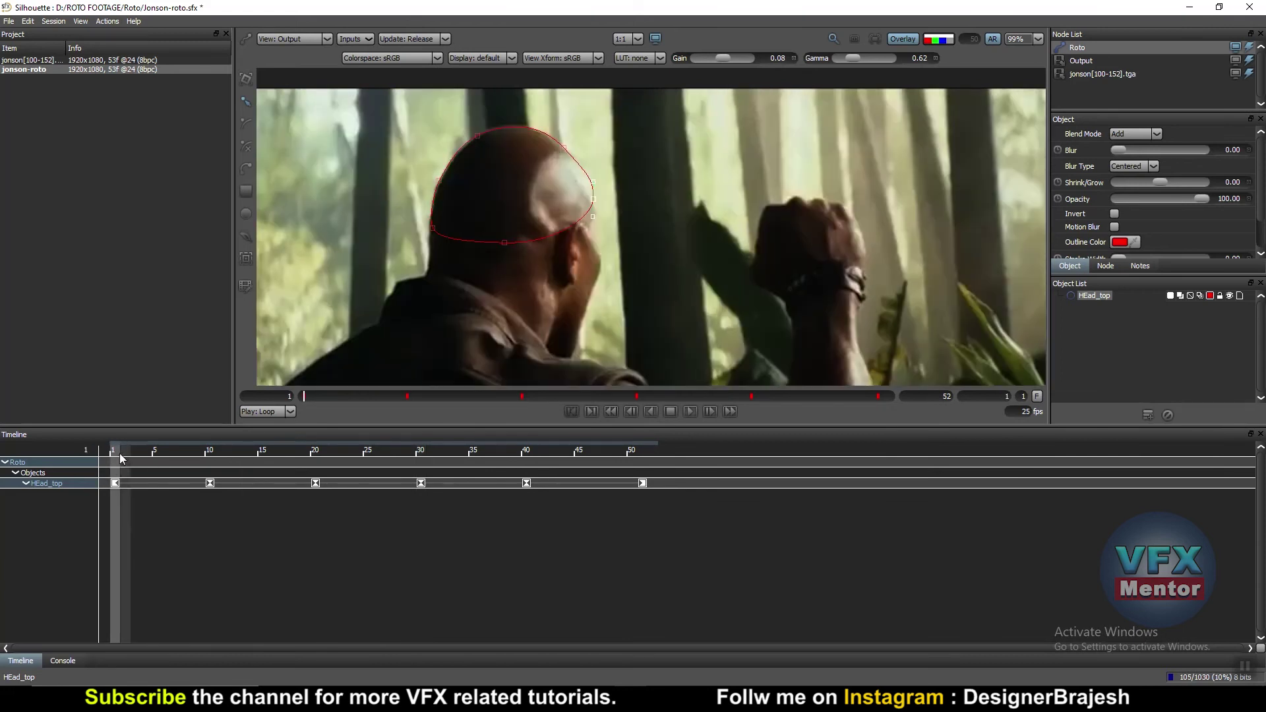
left_click_drag(133, 449, 155, 448)
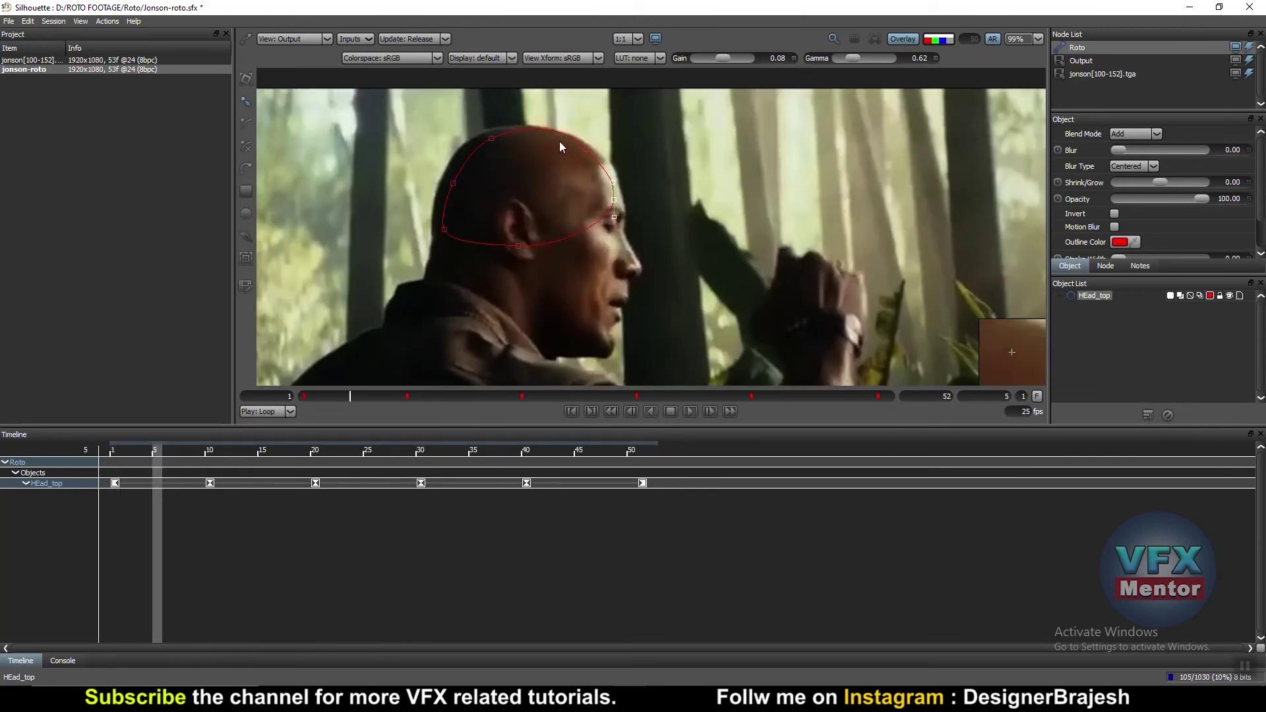
- At frame 5, nudge the shape up-left and pull its right point onto the head's edge
left_click(488, 234)
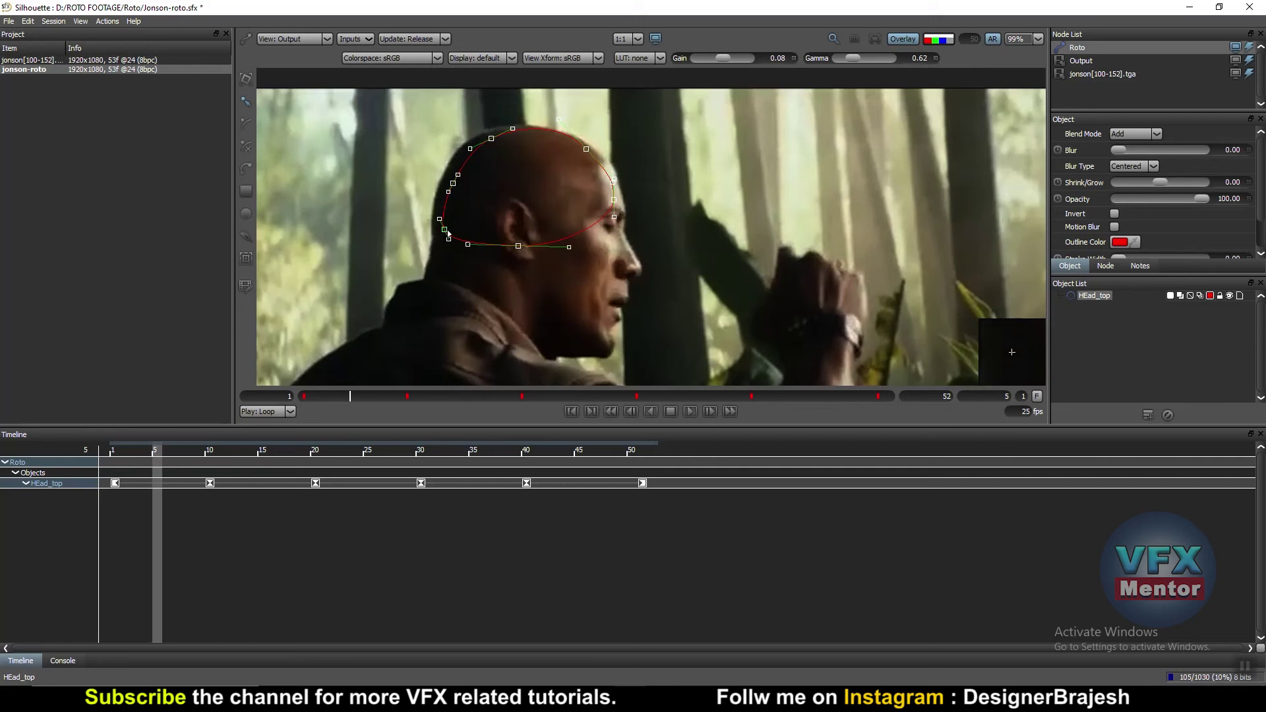
left_click_drag(448, 234, 439, 230)
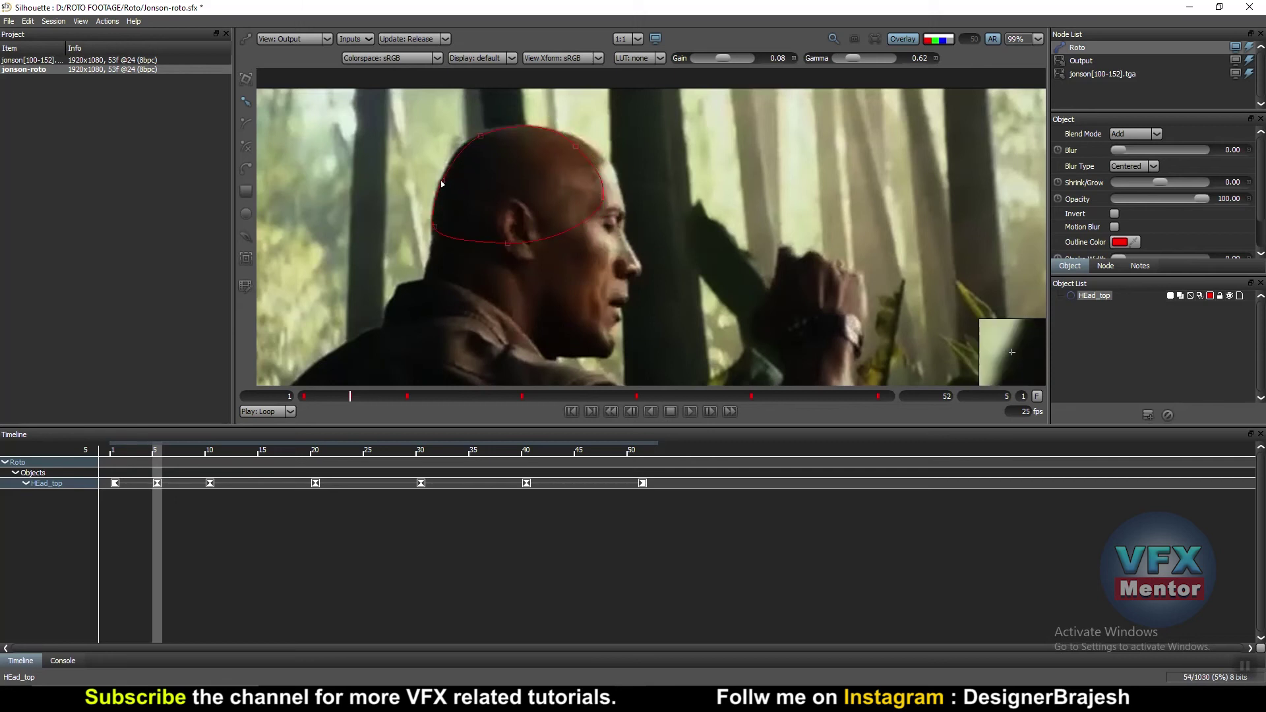
left_click(478, 137)
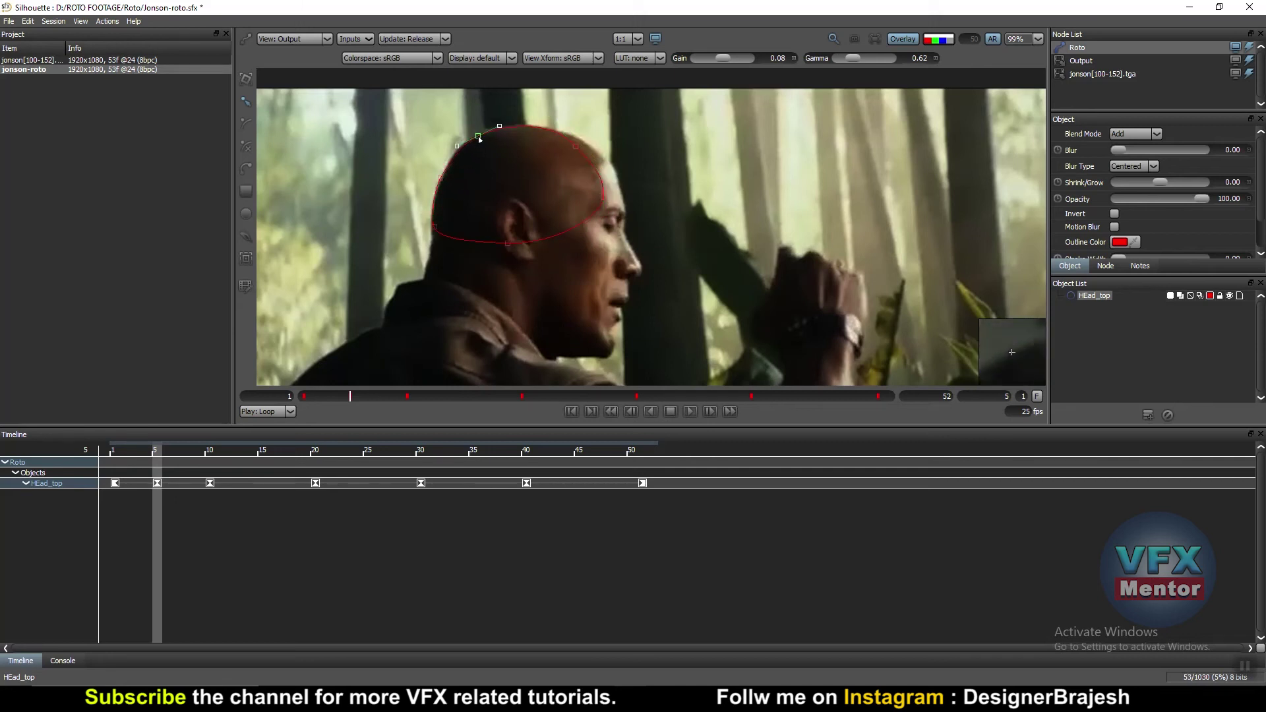
mouse_move(576, 146)
left_mouse_down()
mouse_move(591, 147)
mouse_move(621, 207)
left_mouse_up()
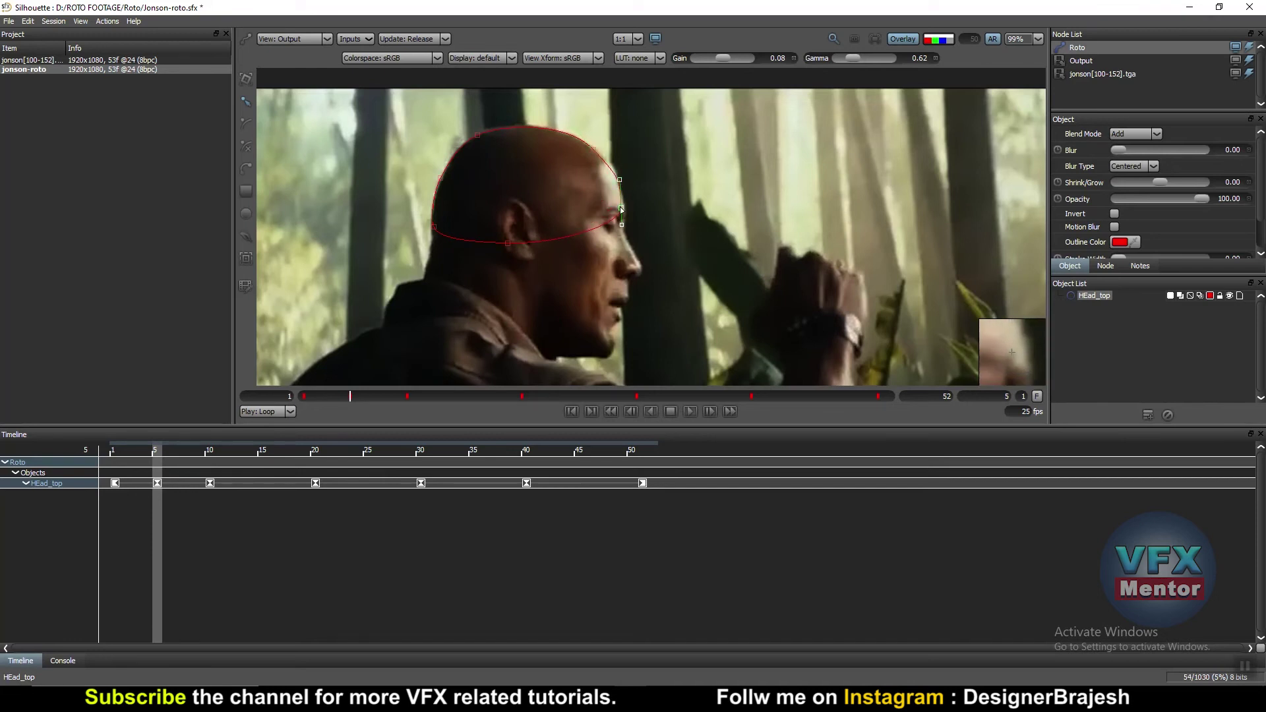
left_click_drag(621, 209, 622, 183)
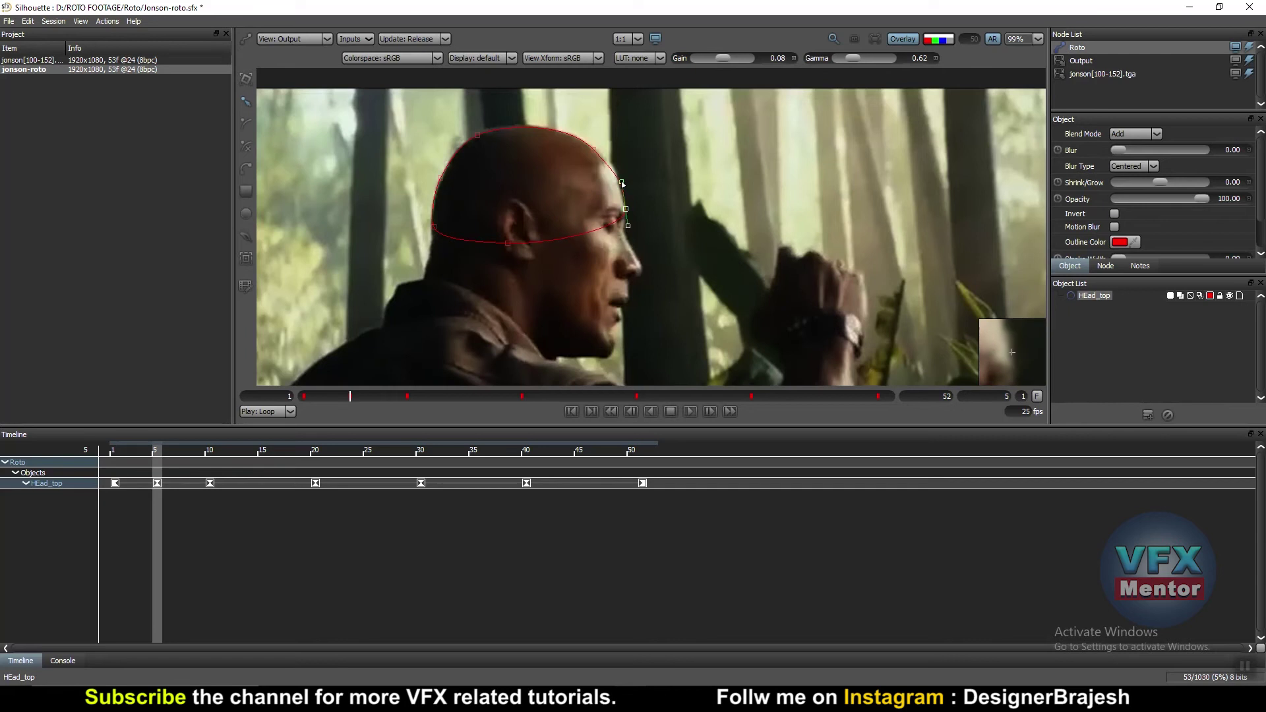
left_click(593, 148)
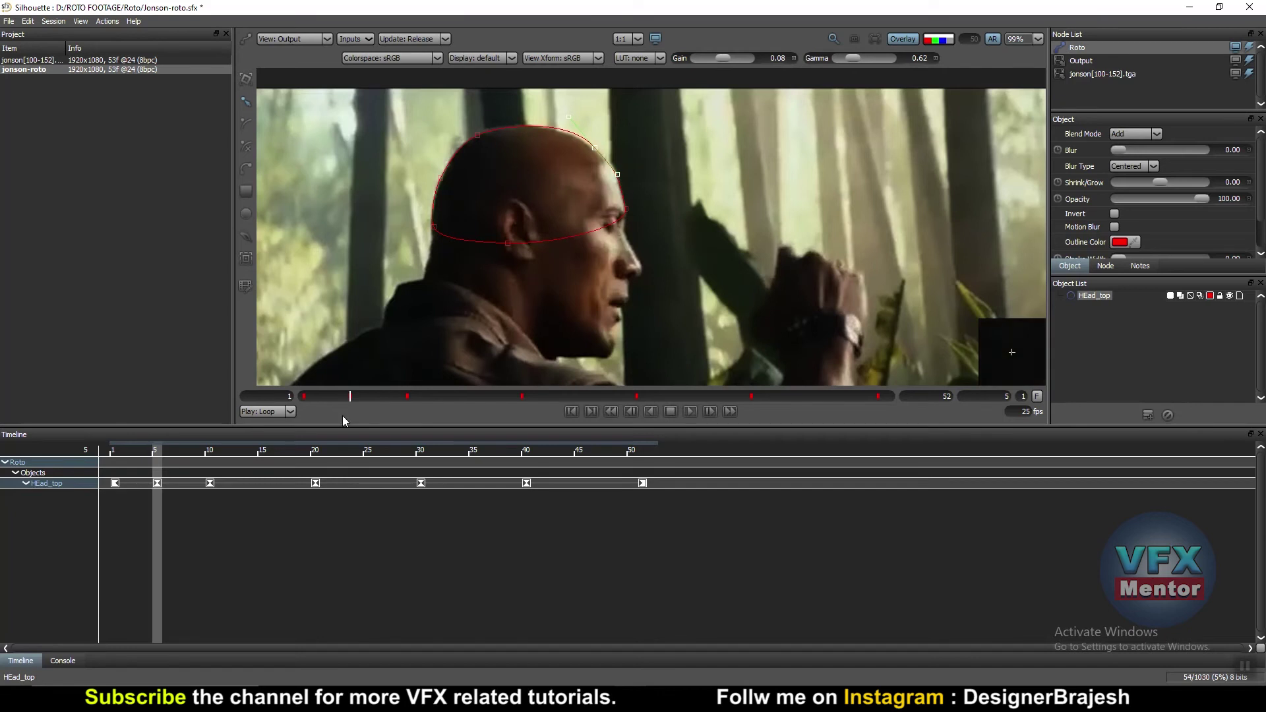
- Check the shape at frame 10, then play the shot from frame 1 to review the roto
left_click(100, 455)
left_click_drag(101, 456, 210, 453)
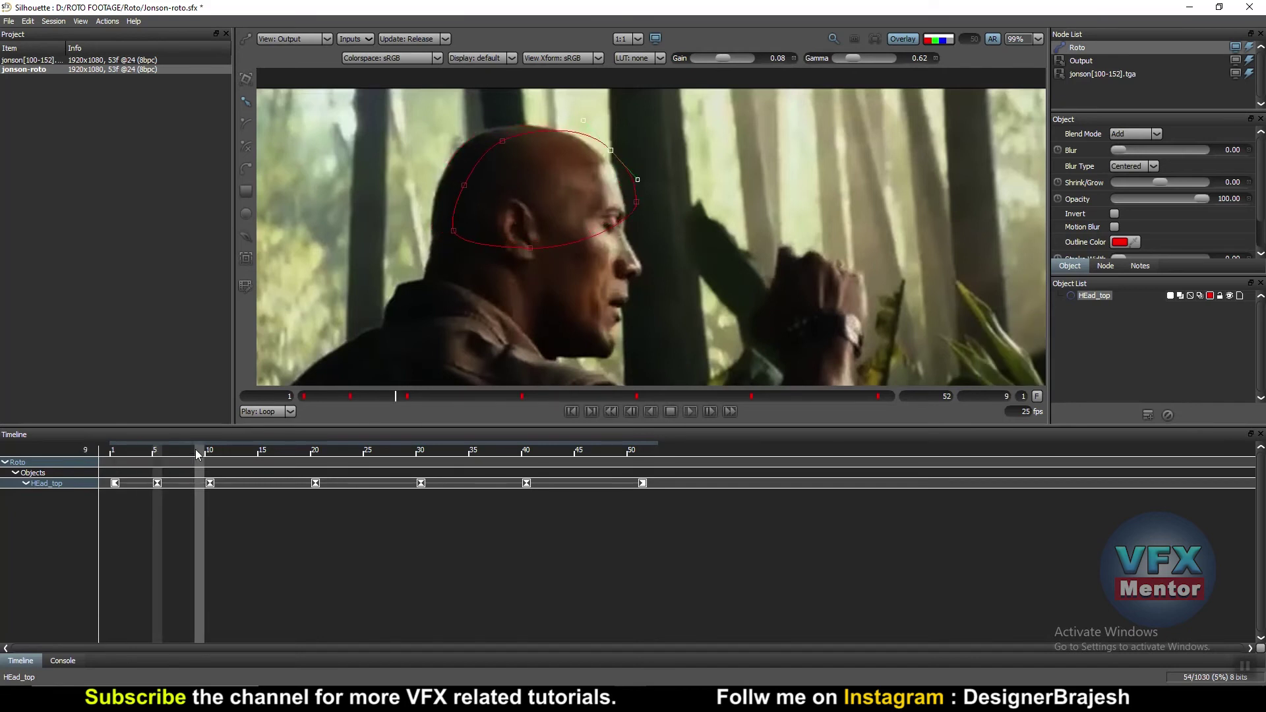
left_click(572, 410)
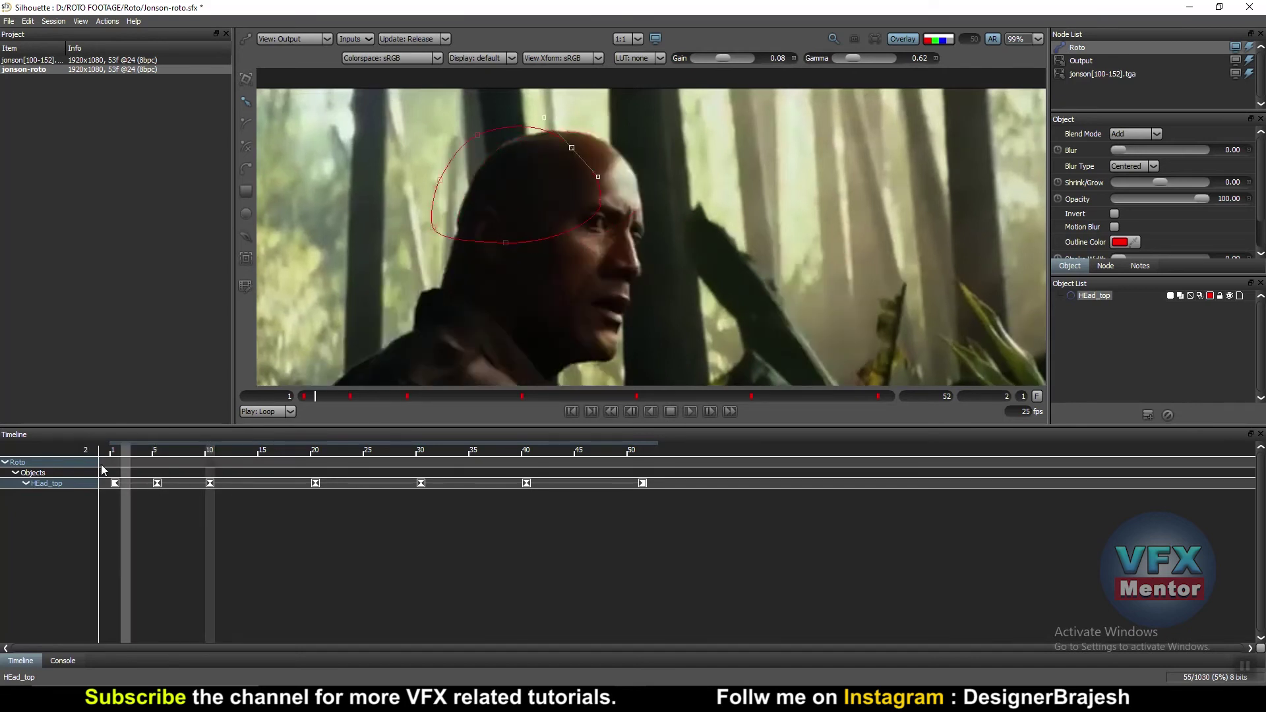
left_click(708, 410)
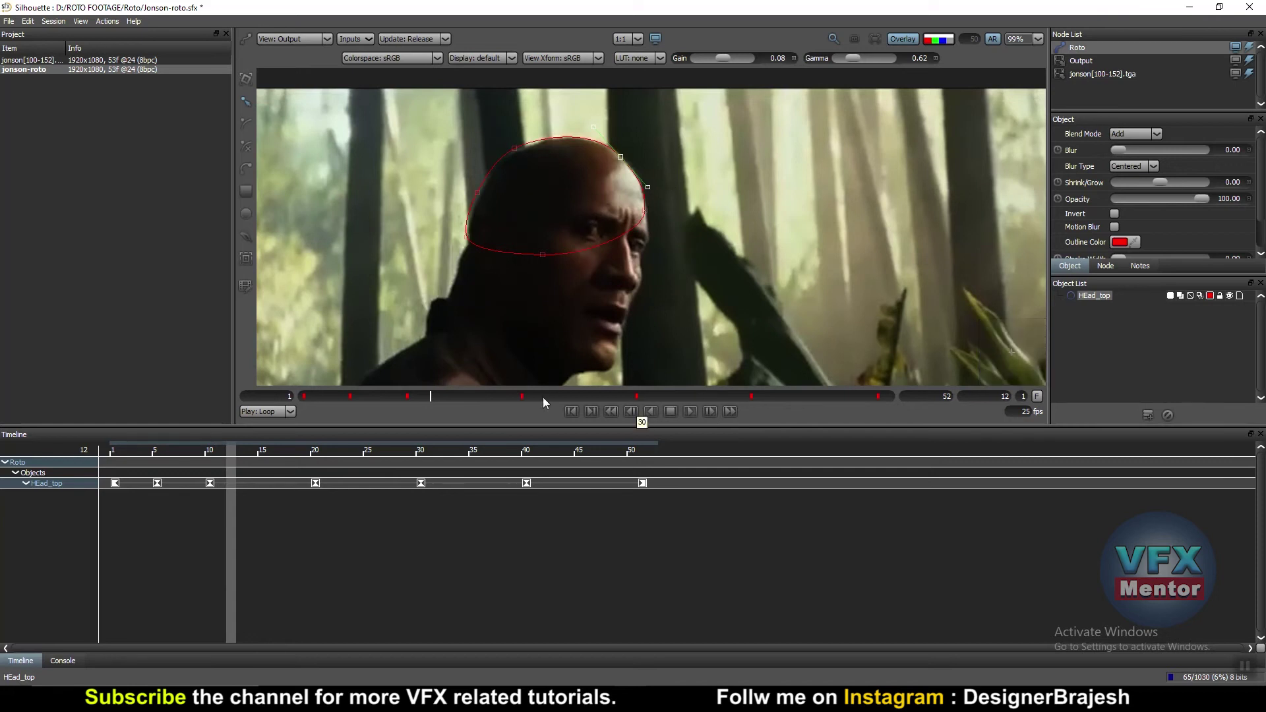
- At frame 15, shift all HEad_top points down-right and curve the right-edge point to the forehead
left_click(265, 453)
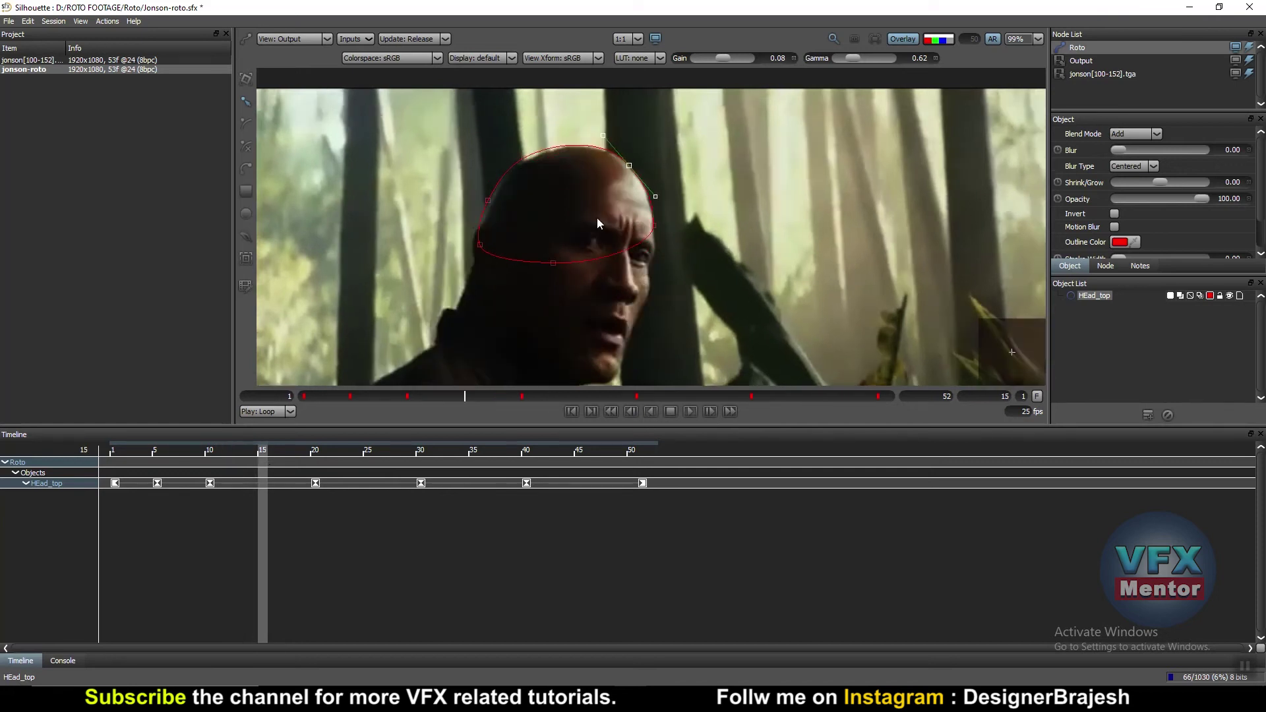
left_click_drag(698, 116, 385, 297)
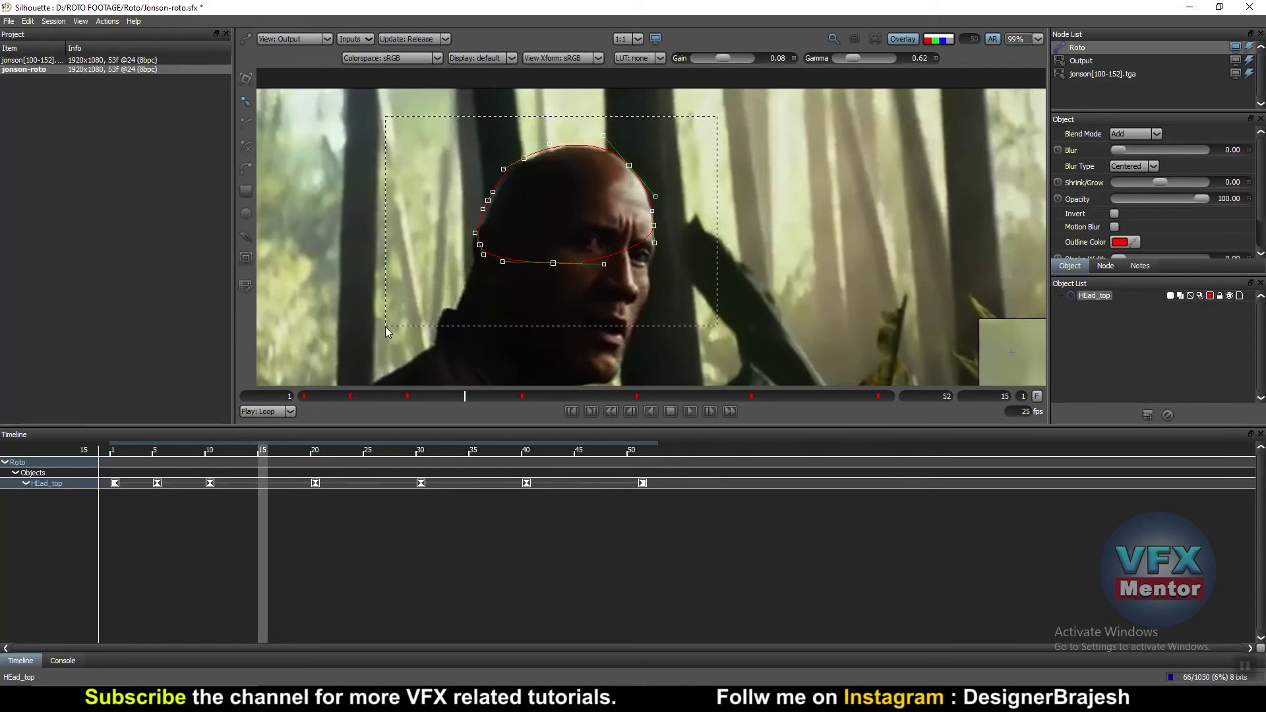
left_click_drag(558, 265, 558, 268)
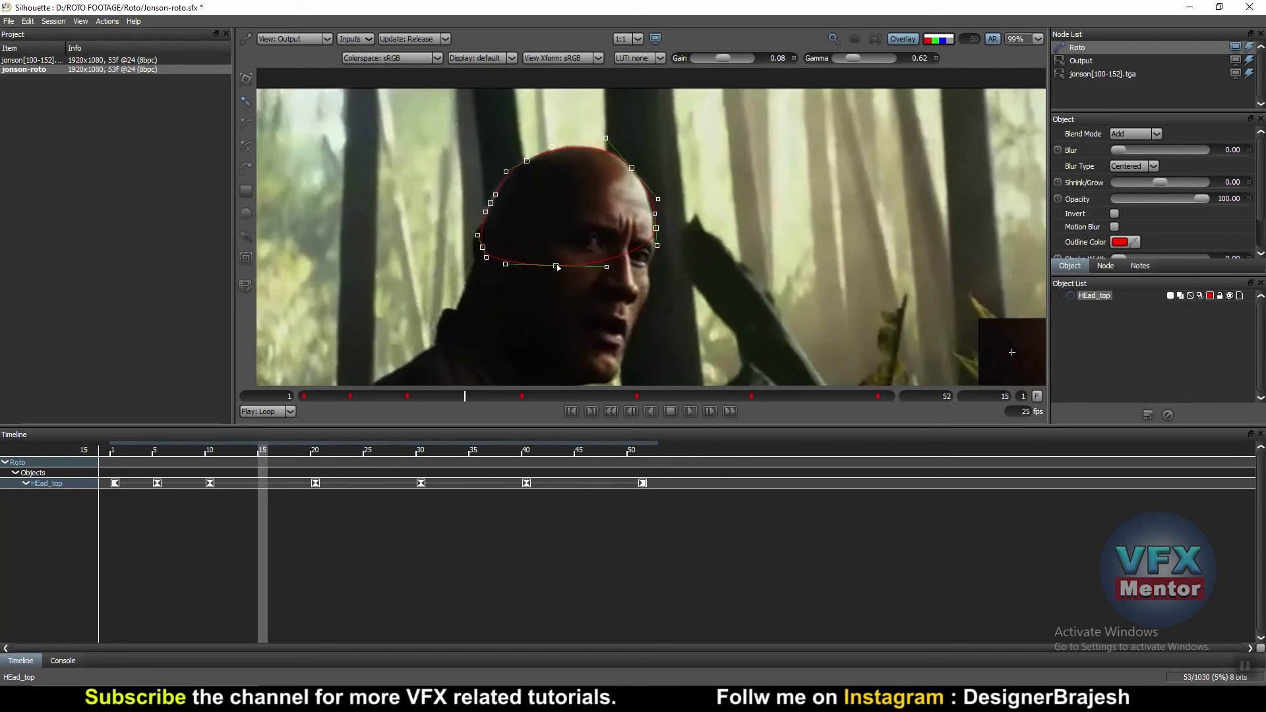
left_click(663, 225)
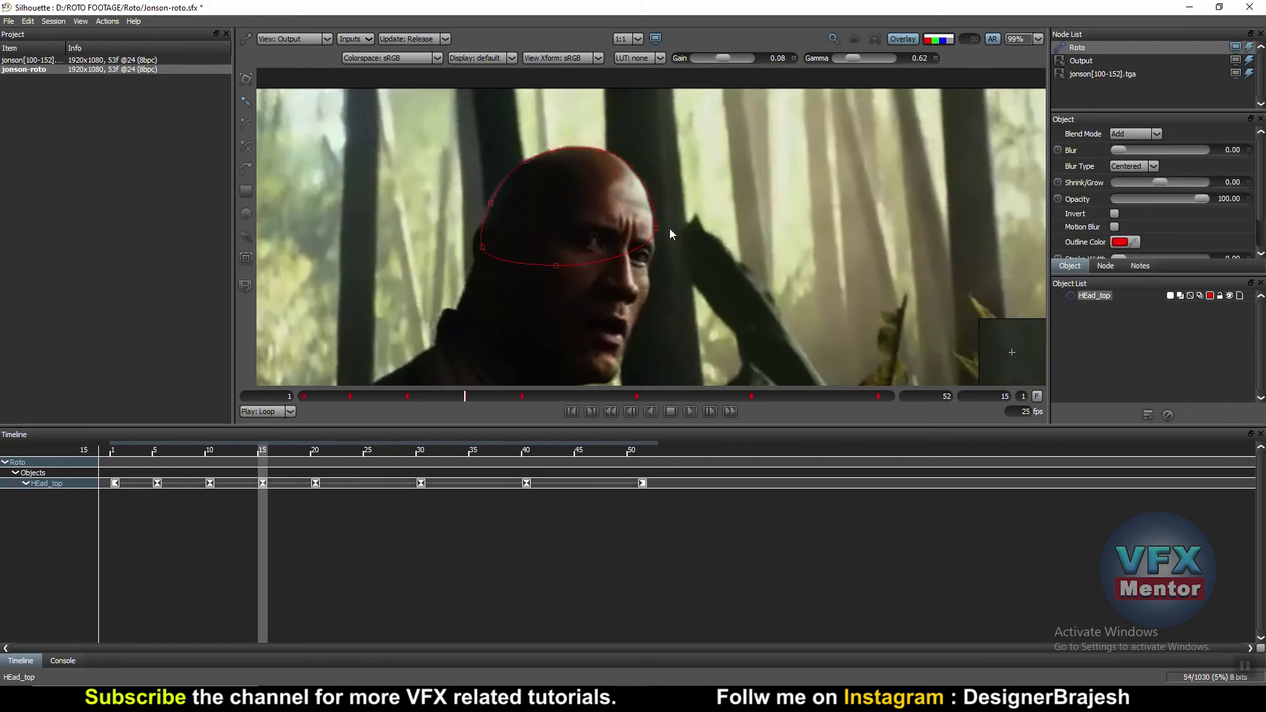
left_click(655, 228)
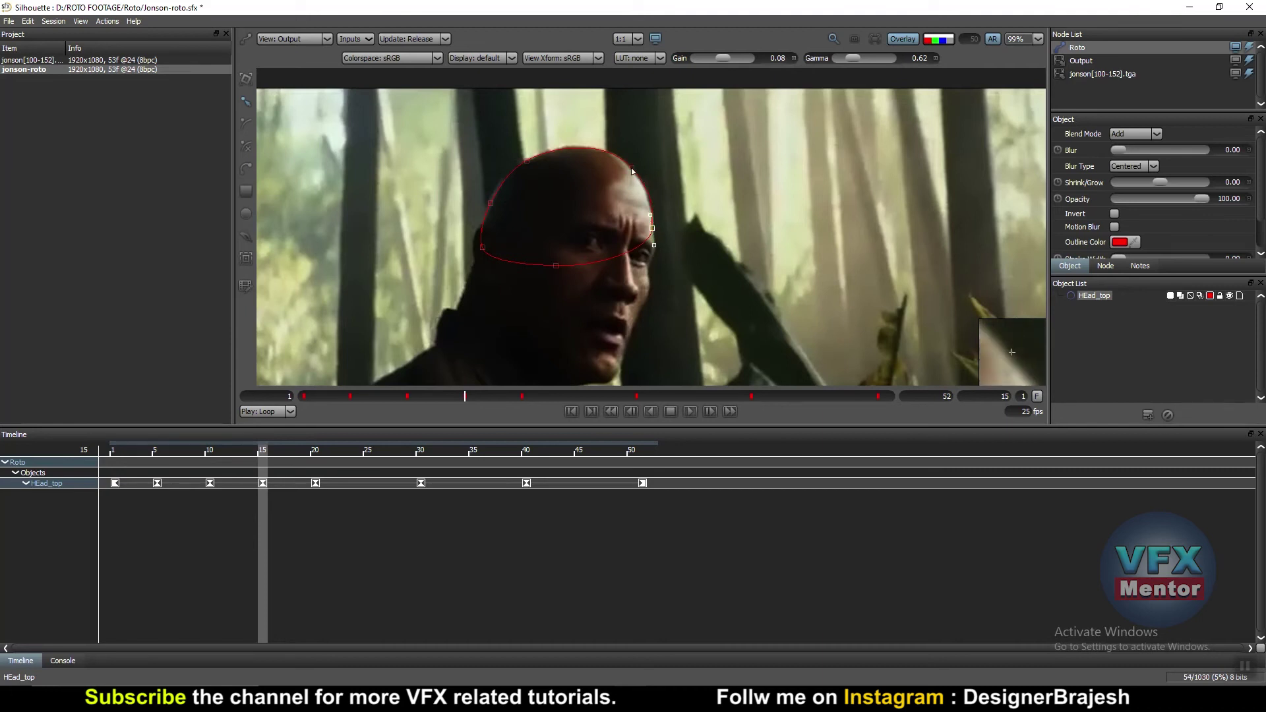
left_click_drag(658, 198, 653, 198)
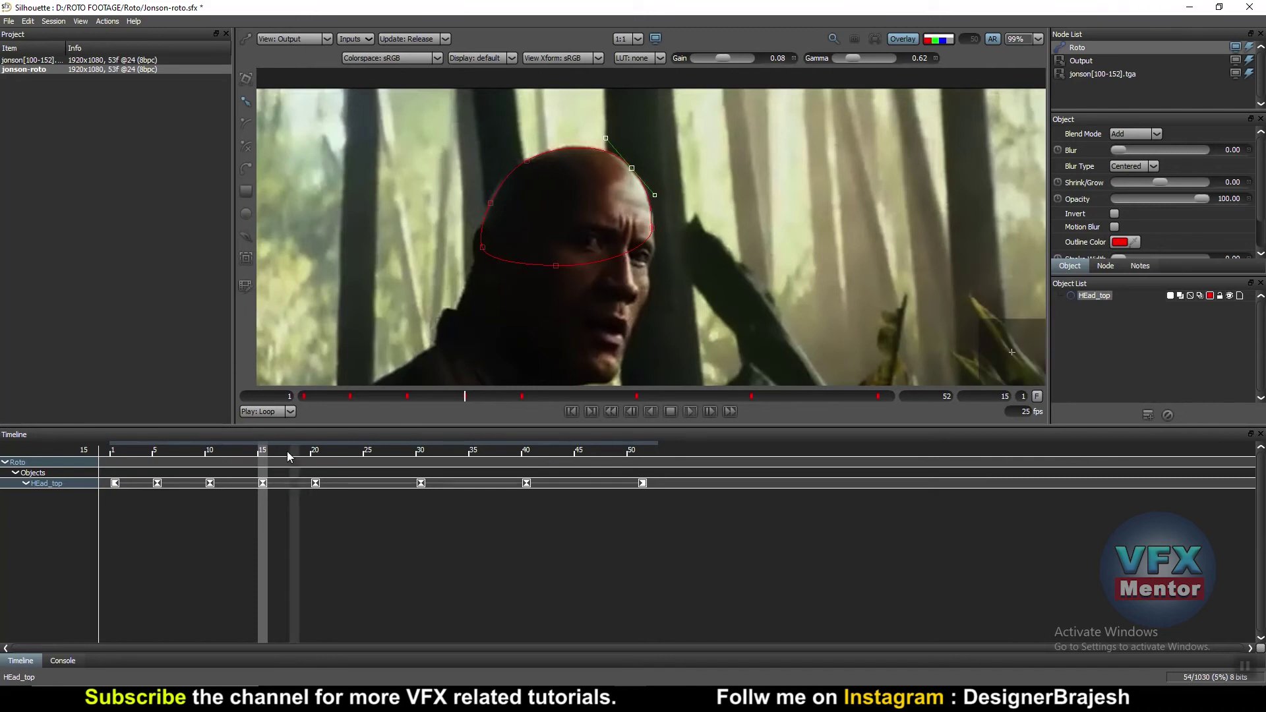
- At frame 25, shift the whole HEad_top outline down-right and select its right-side and upper-right points
left_click(368, 451)
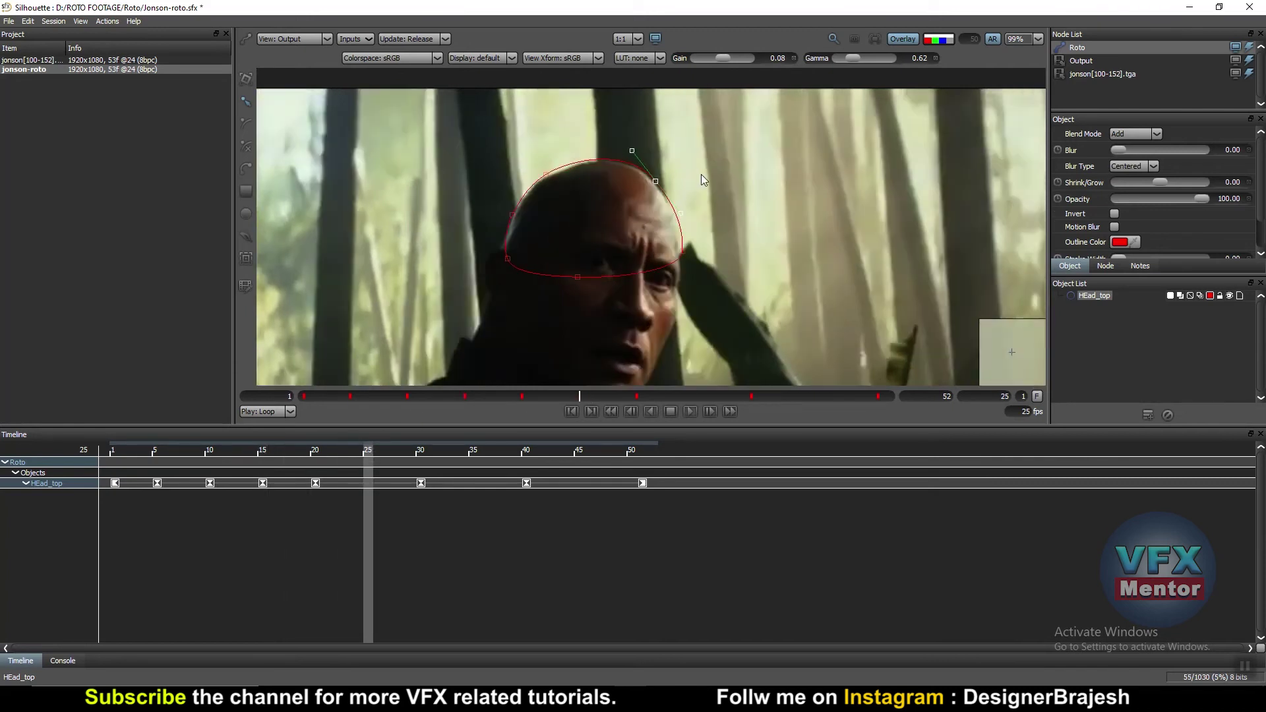
left_click_drag(692, 133, 409, 307)
left_click_drag(512, 260, 512, 264)
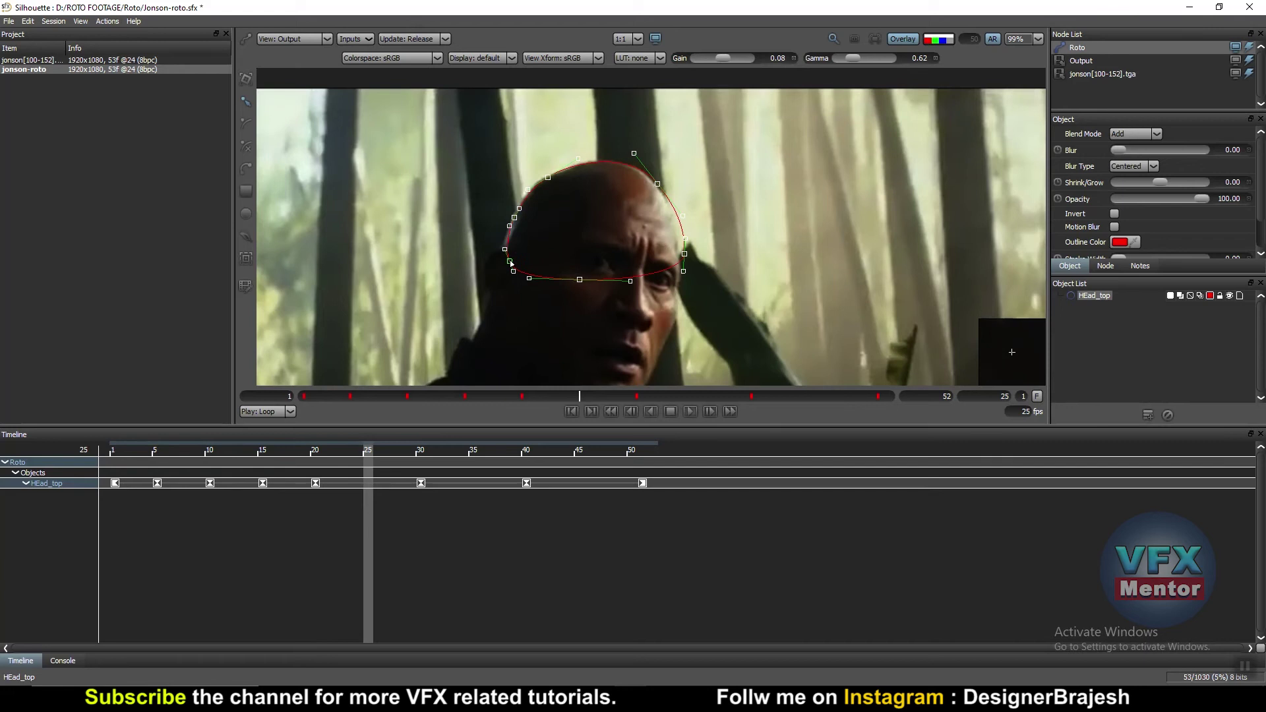
mouse_move(733, 226)
left_mouse_down()
mouse_move(679, 271)
mouse_move(683, 257)
left_mouse_up()
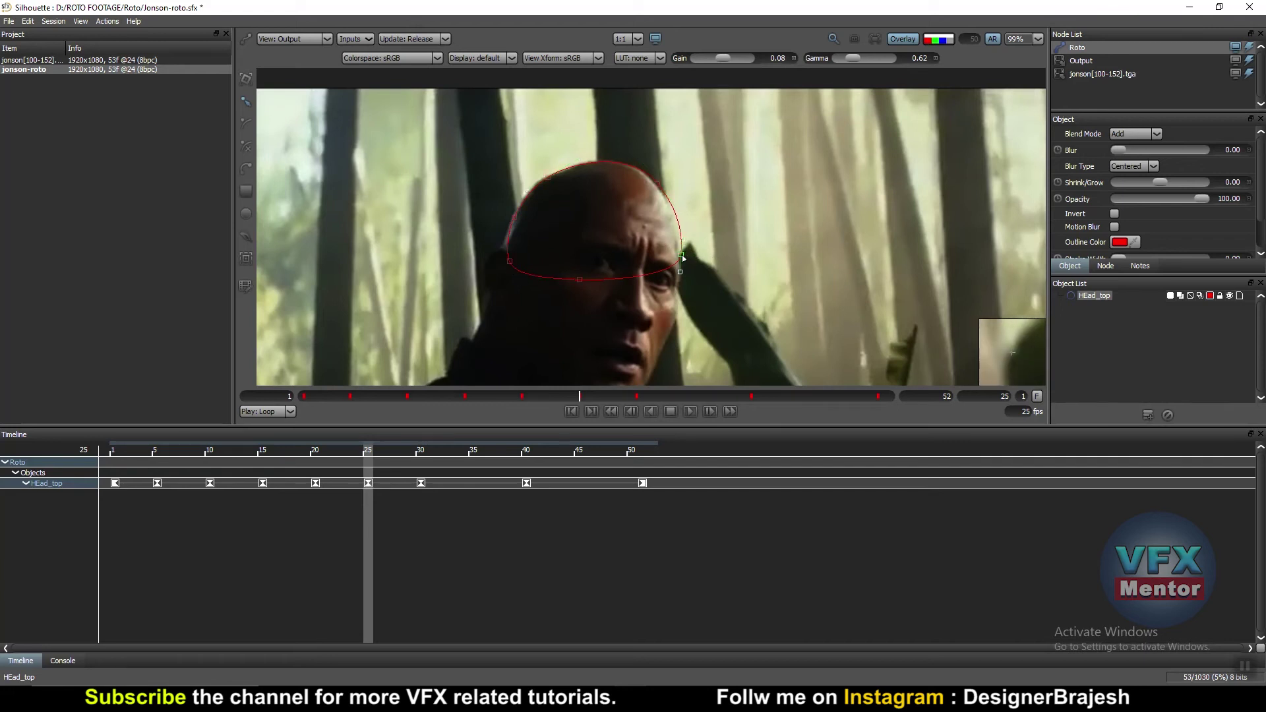
left_click(654, 187)
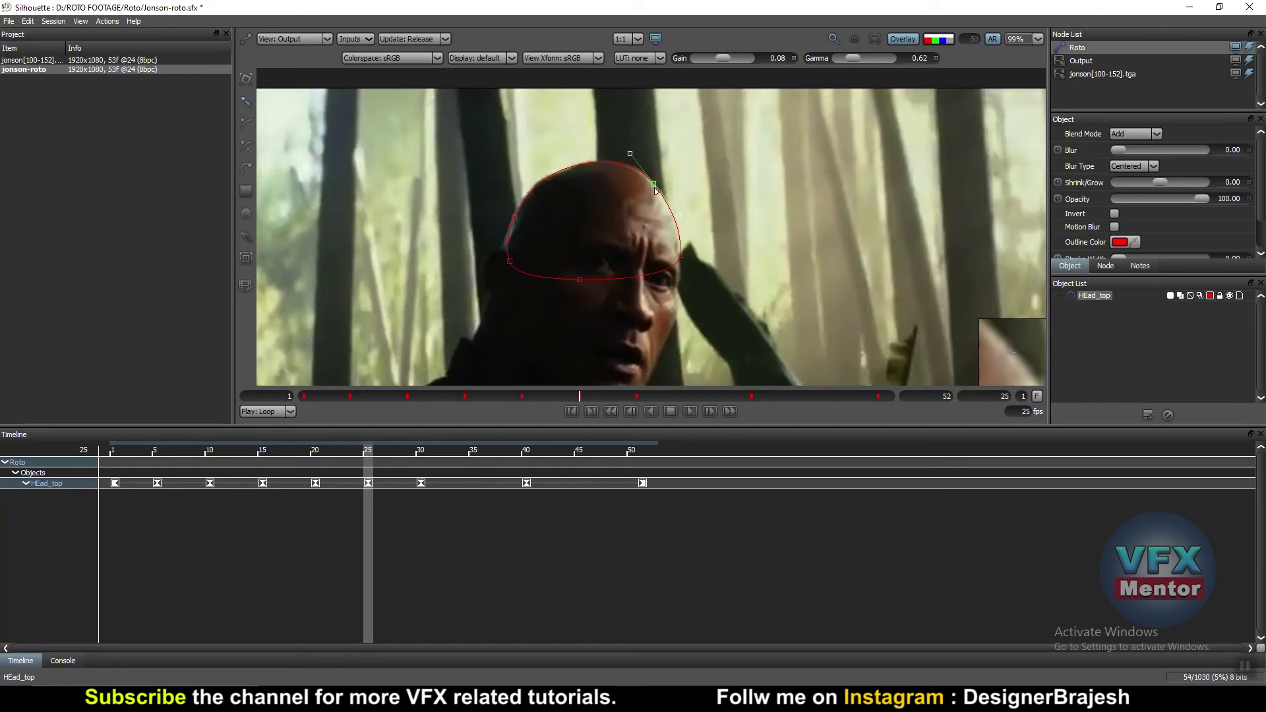
- At frame 35, move HEad_top up onto the head and tighten its top-right and right-side points
left_click(462, 452)
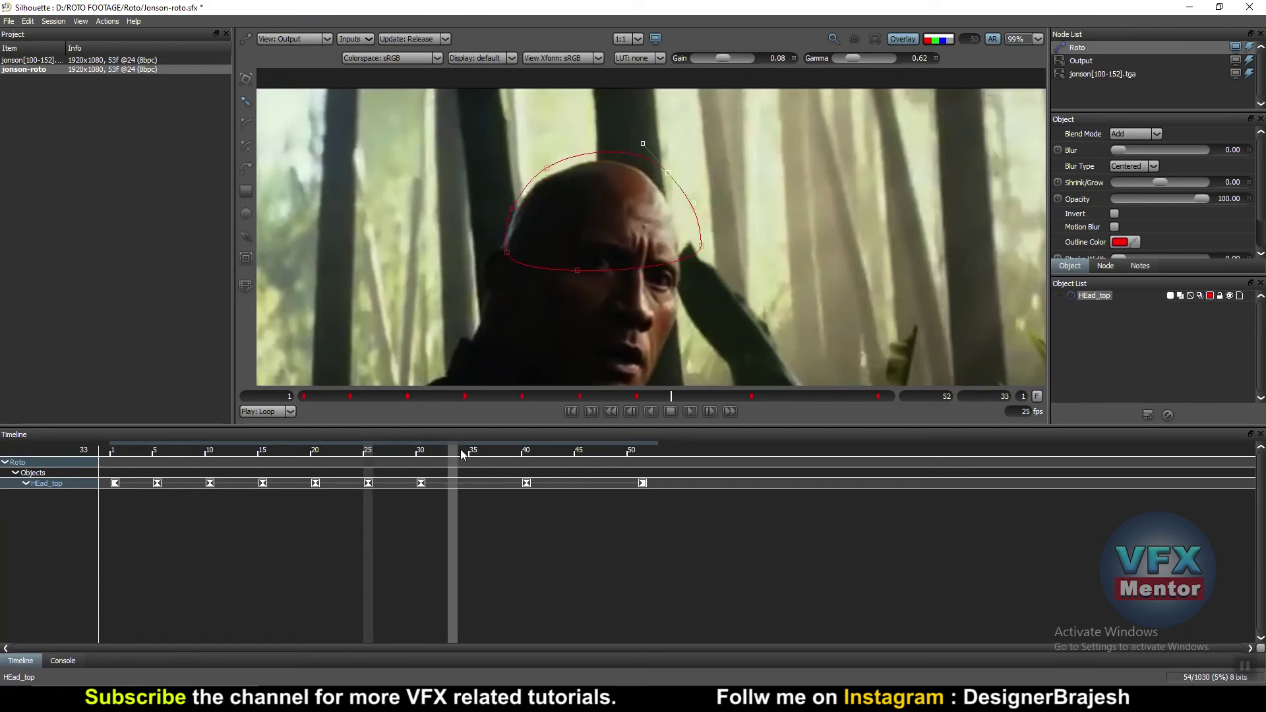
left_click_drag(461, 452, 474, 452)
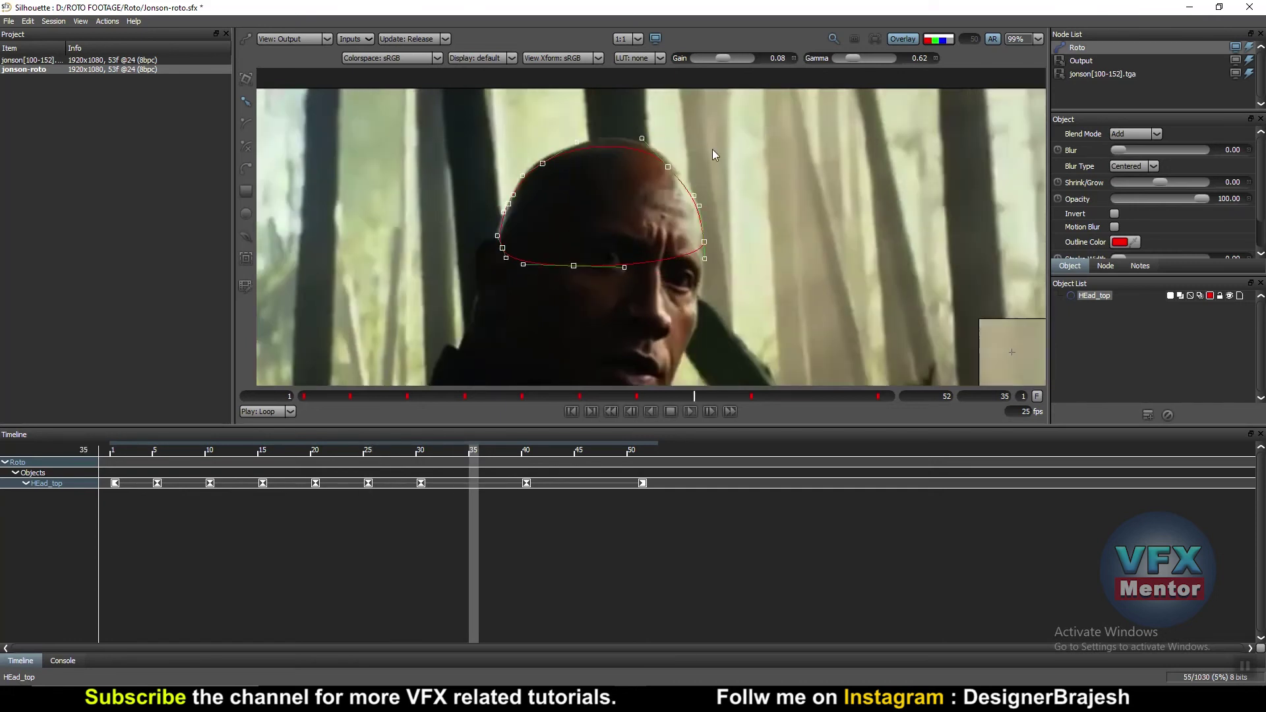
left_click_drag(668, 170, 671, 164)
left_click(671, 162)
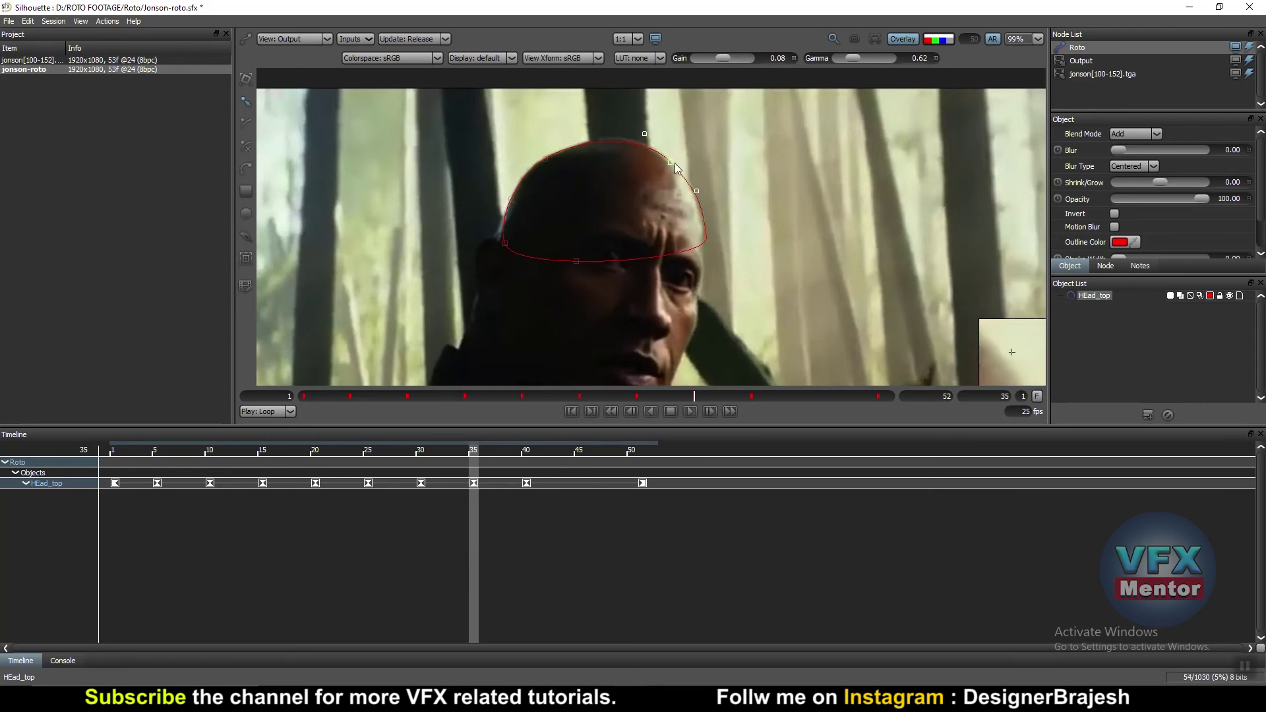
left_click_drag(671, 162, 671, 163)
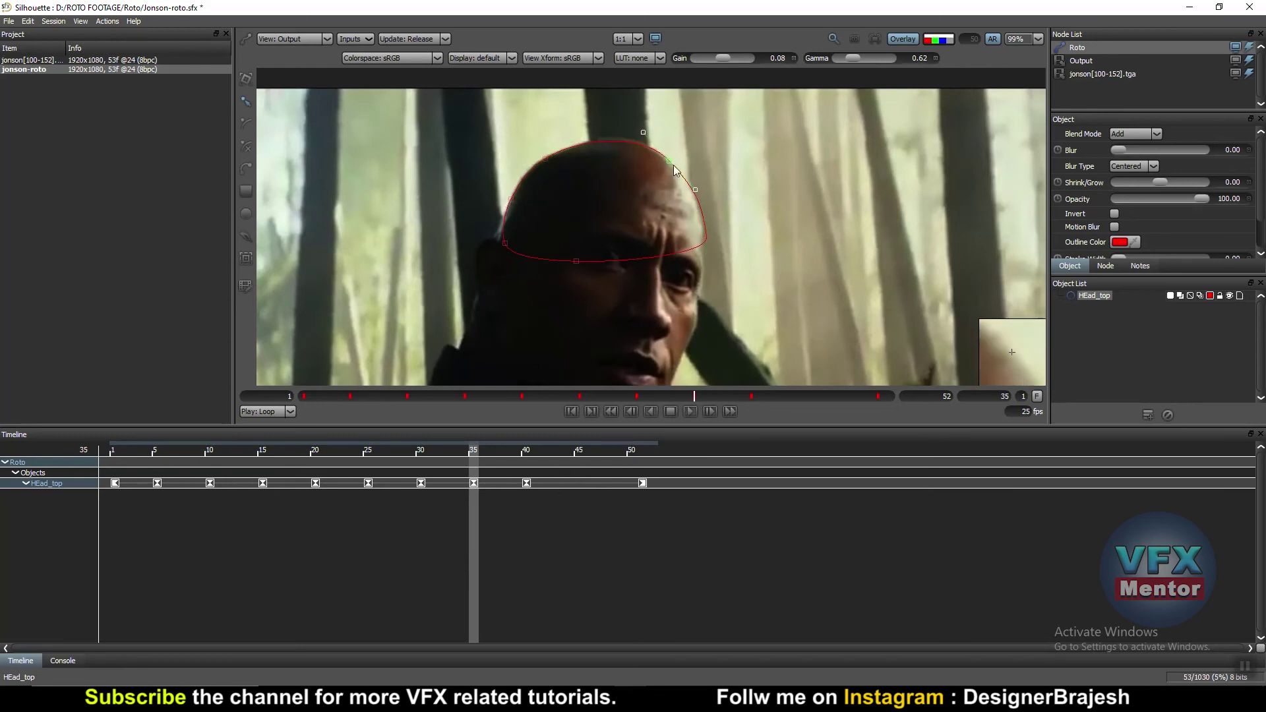
mouse_move(704, 239)
left_mouse_down()
mouse_move(704, 206)
mouse_move(704, 244)
left_mouse_up()
- At frame 45, shift the whole HEad_top shape right and push its right-edge point slightly outward
left_click_drag(527, 449, 579, 449)
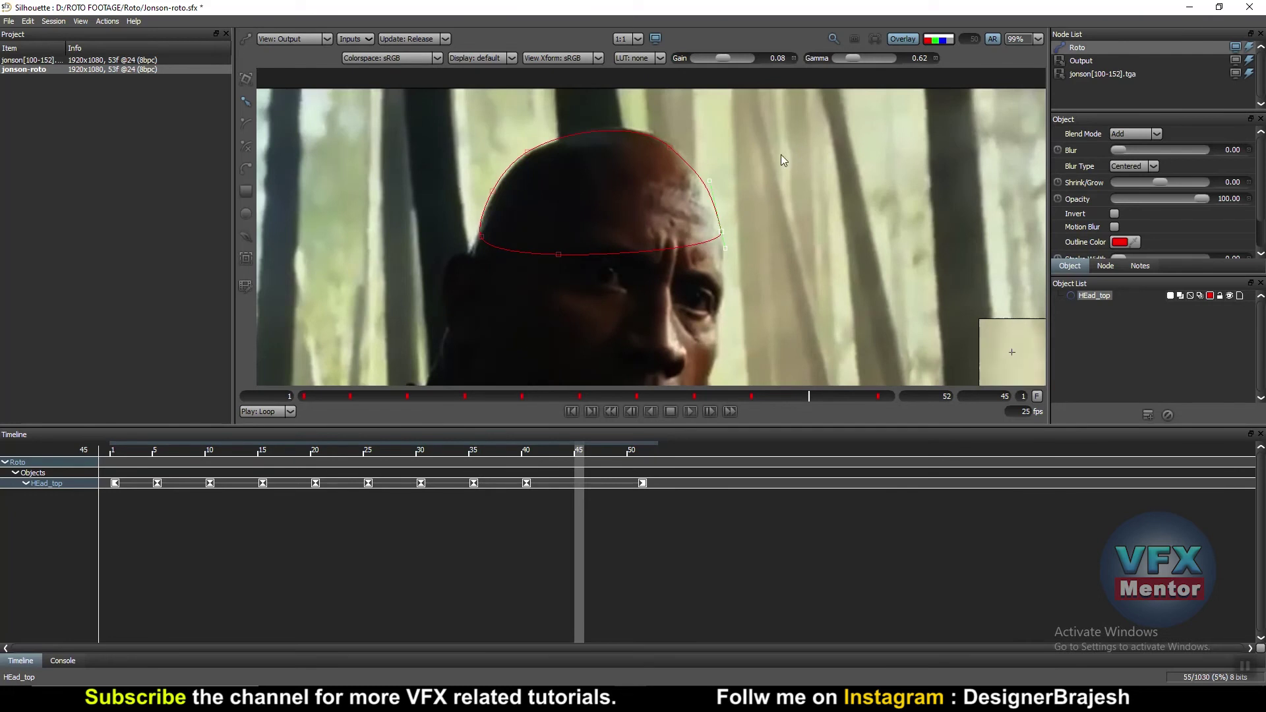
left_click_drag(788, 117, 437, 277)
left_click_drag(531, 153, 533, 154)
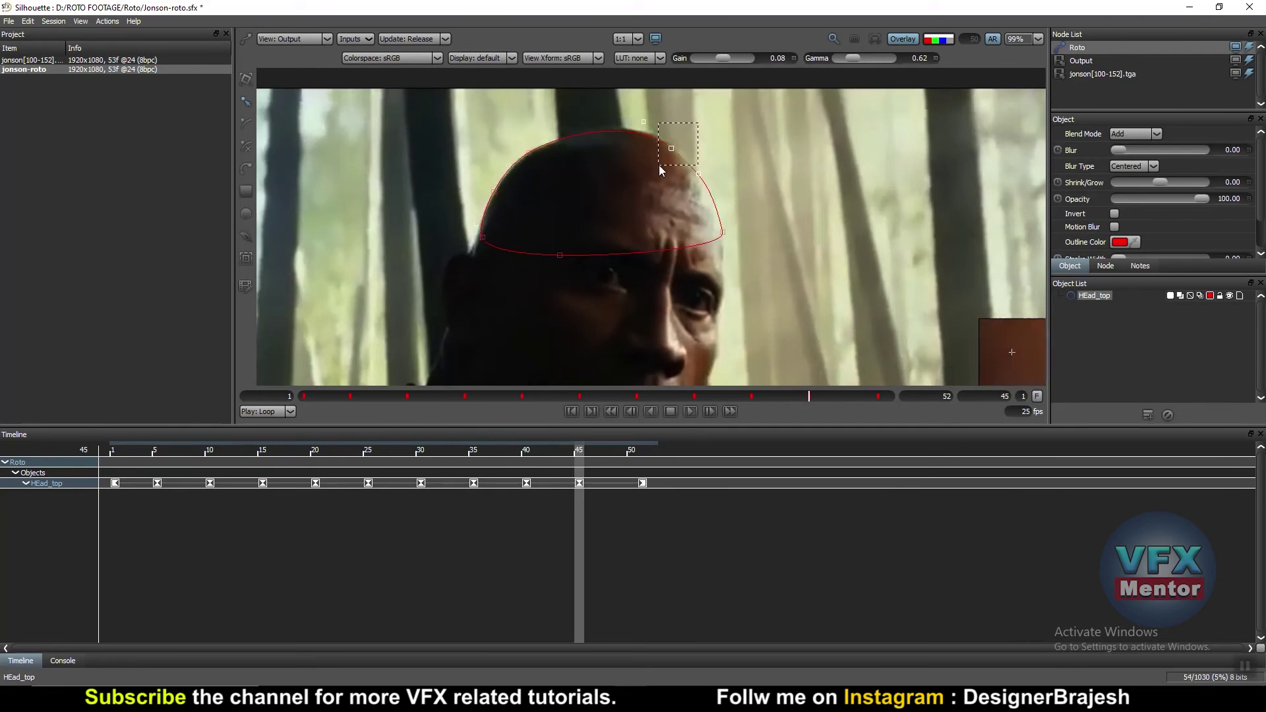
left_click(646, 125)
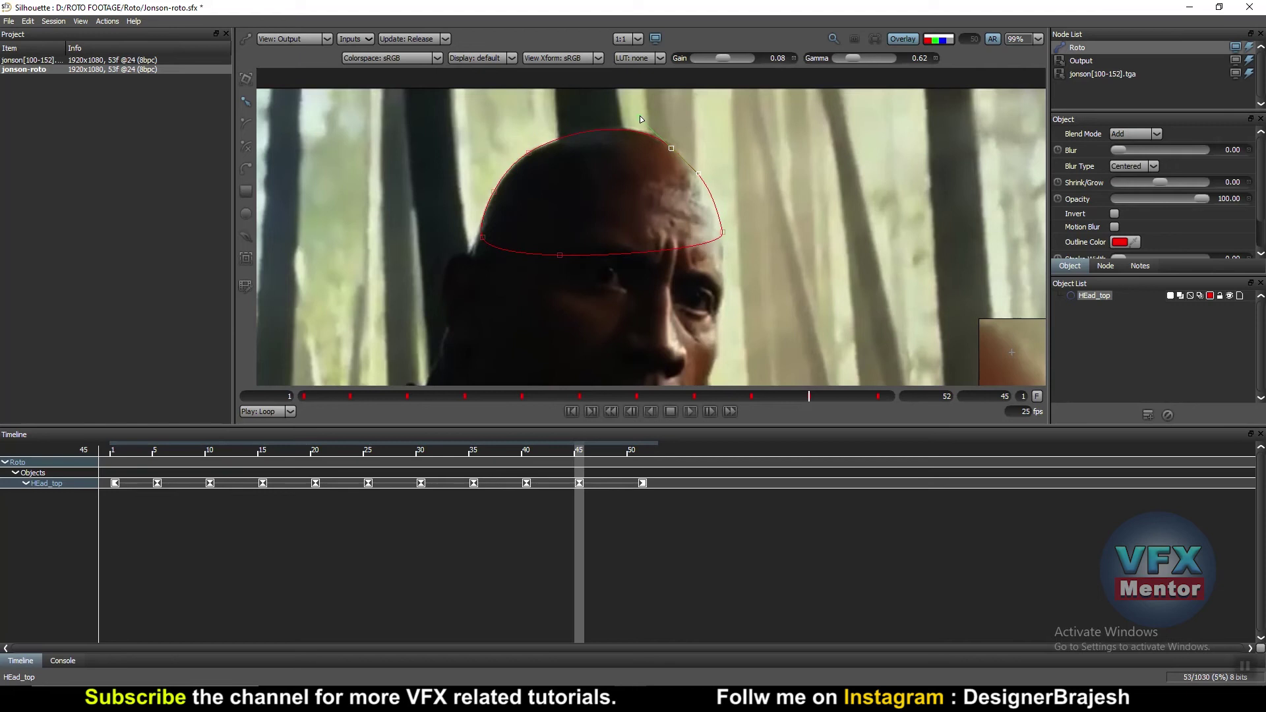
left_click(725, 234)
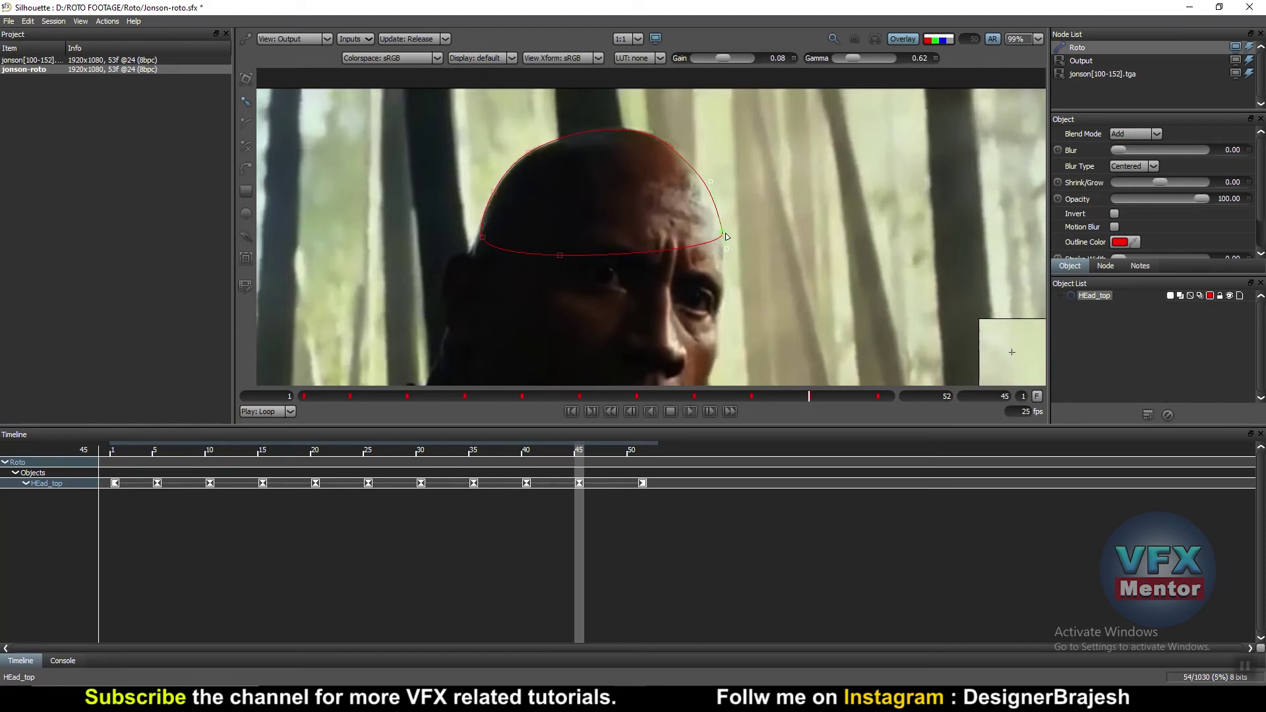
left_click_drag(726, 233, 726, 233)
- Zoom out, play the HEad_top roto from the first frame and stop it, then zoom back in
scroll(728, 236, "down", 3)
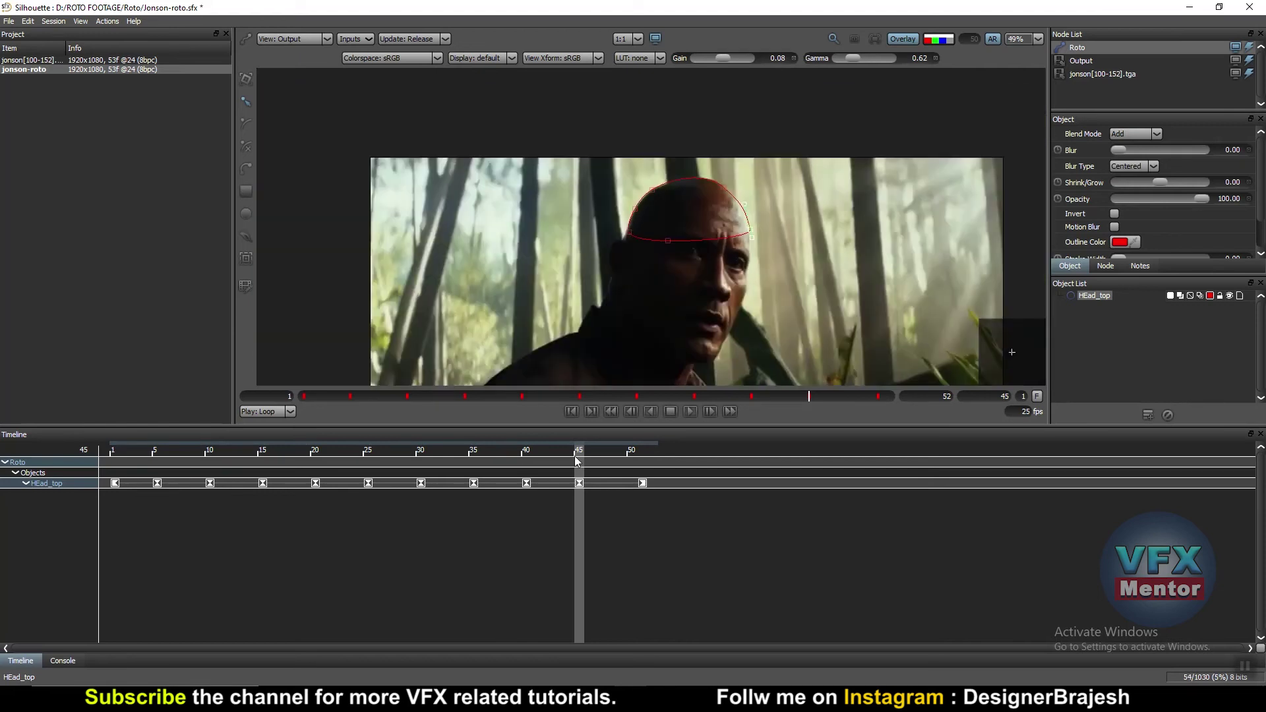
left_click(231, 449)
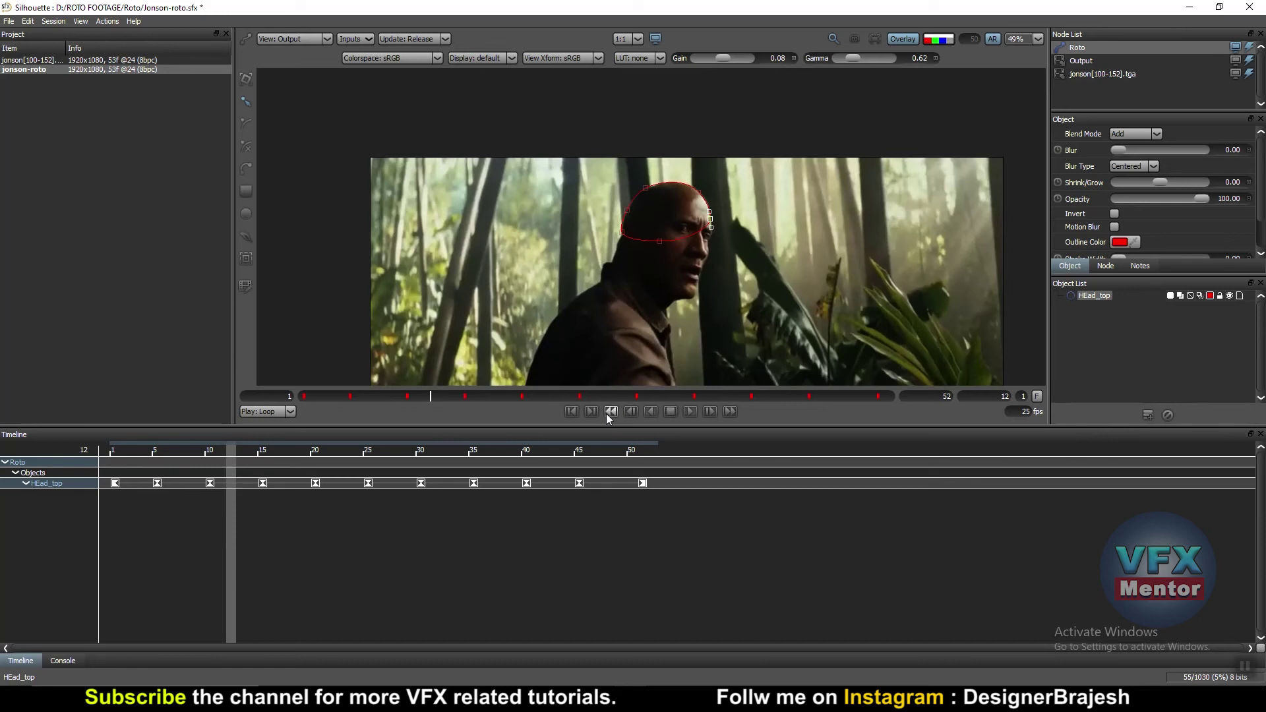
left_click(691, 412)
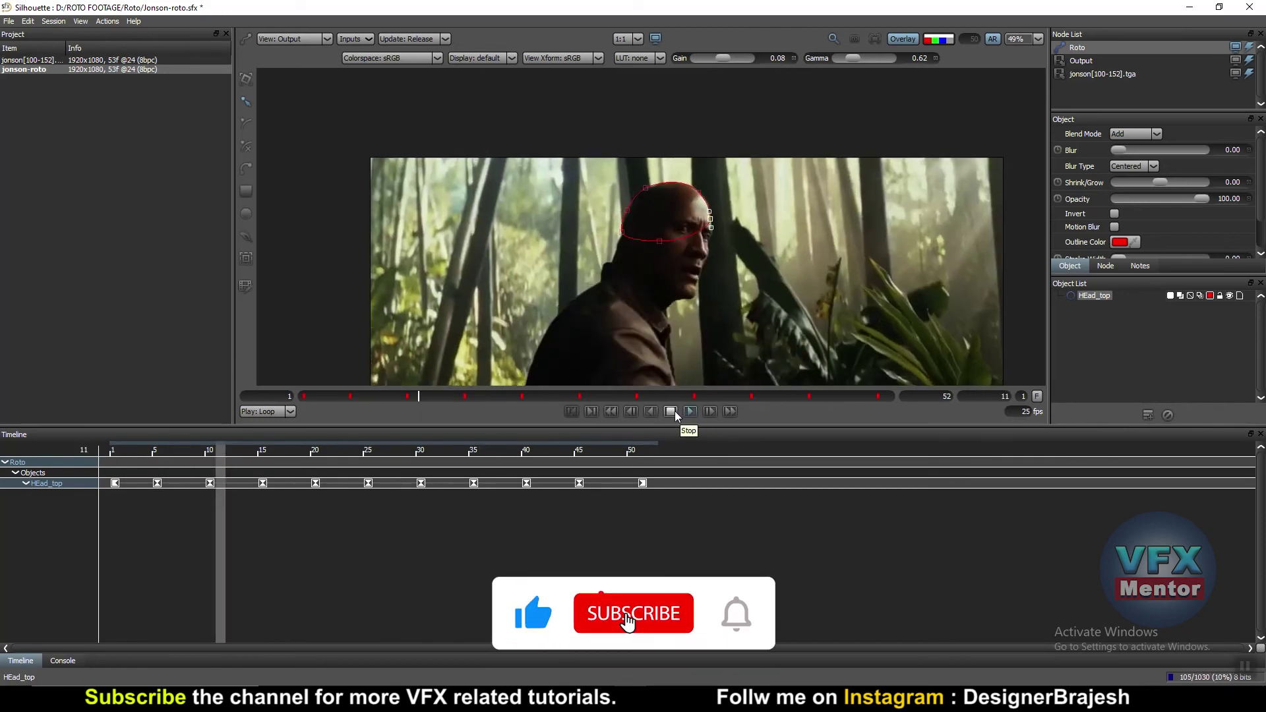
left_click(672, 411)
mouse_move(338, 488)
left_mouse_down()
mouse_move(349, 486)
mouse_move(115, 462)
left_mouse_up()
scroll(745, 232, "up", 3)
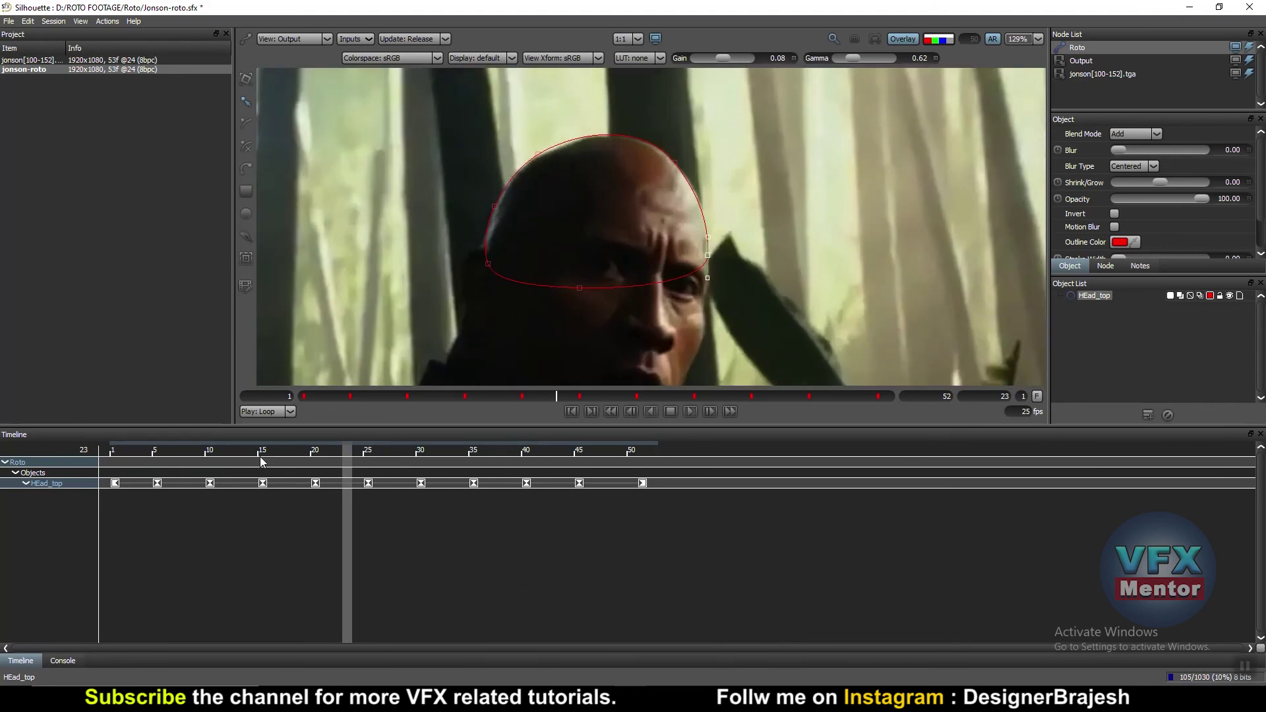
- On frame 2, pull HEad_top's right side outward and raise its upper point, then review neighbouring frames
left_click(709, 411)
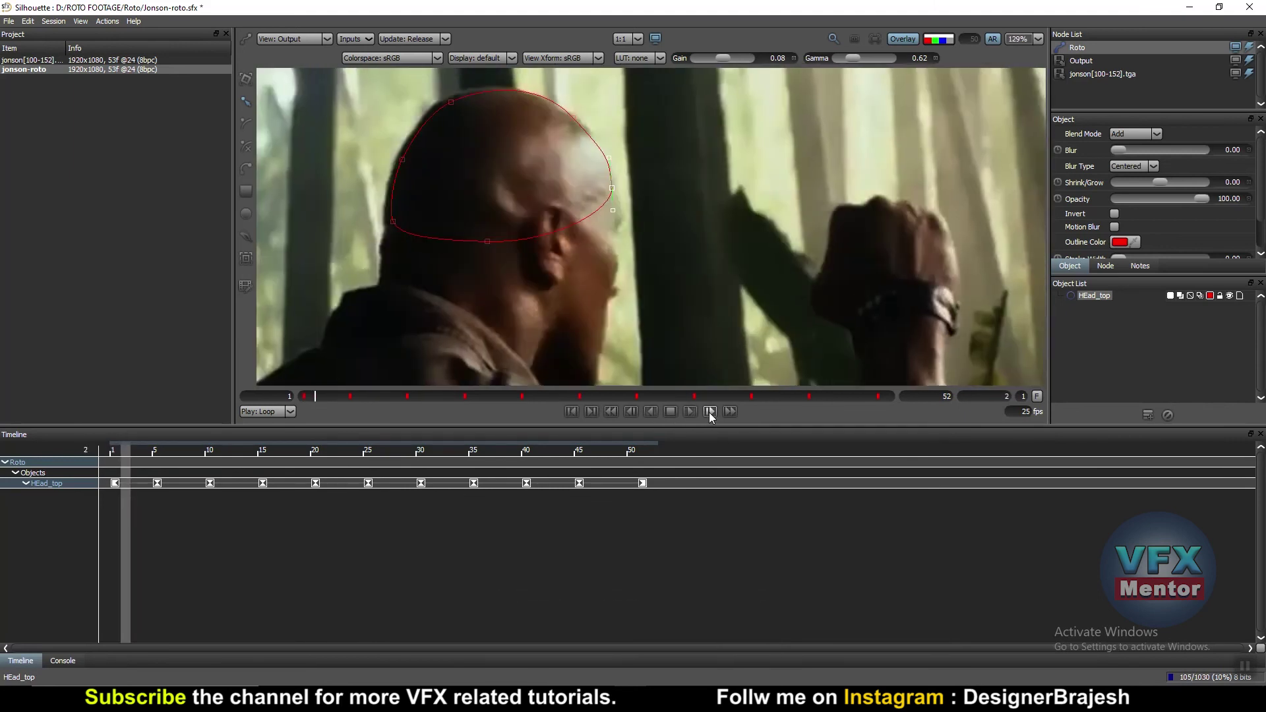
left_click_drag(614, 111, 391, 169)
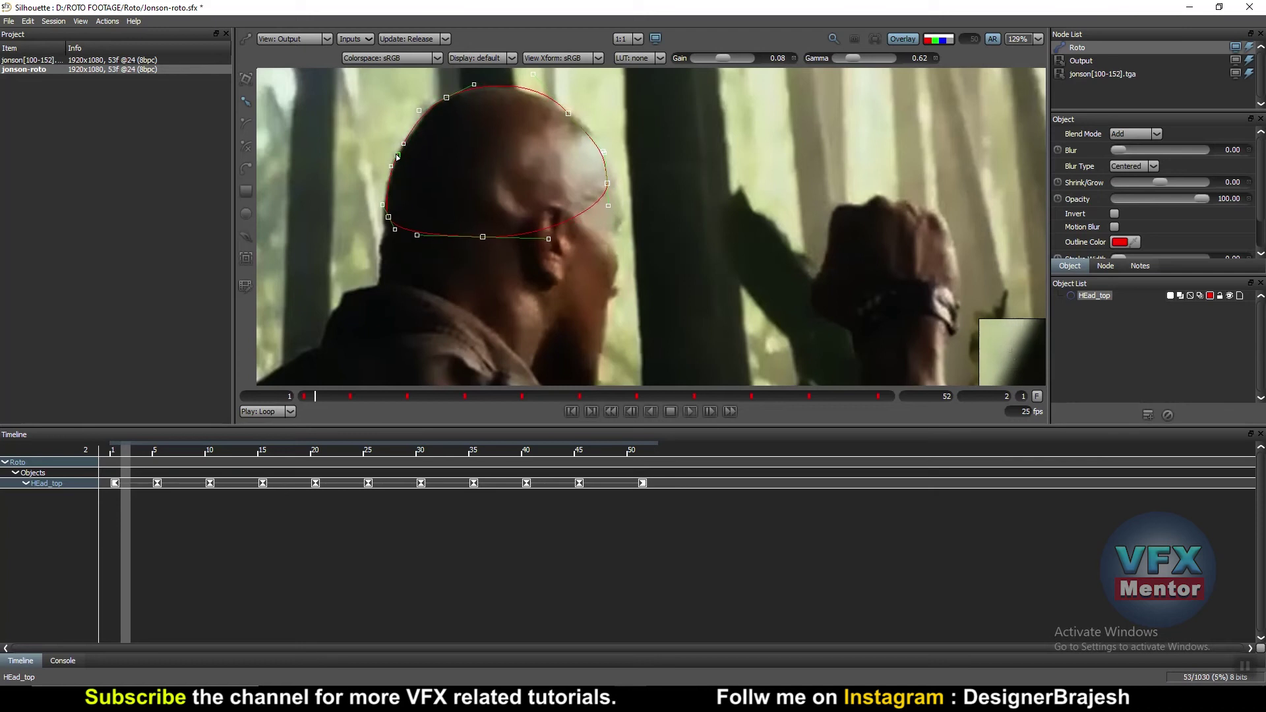
left_click(604, 186)
left_click_drag(604, 192, 612, 187)
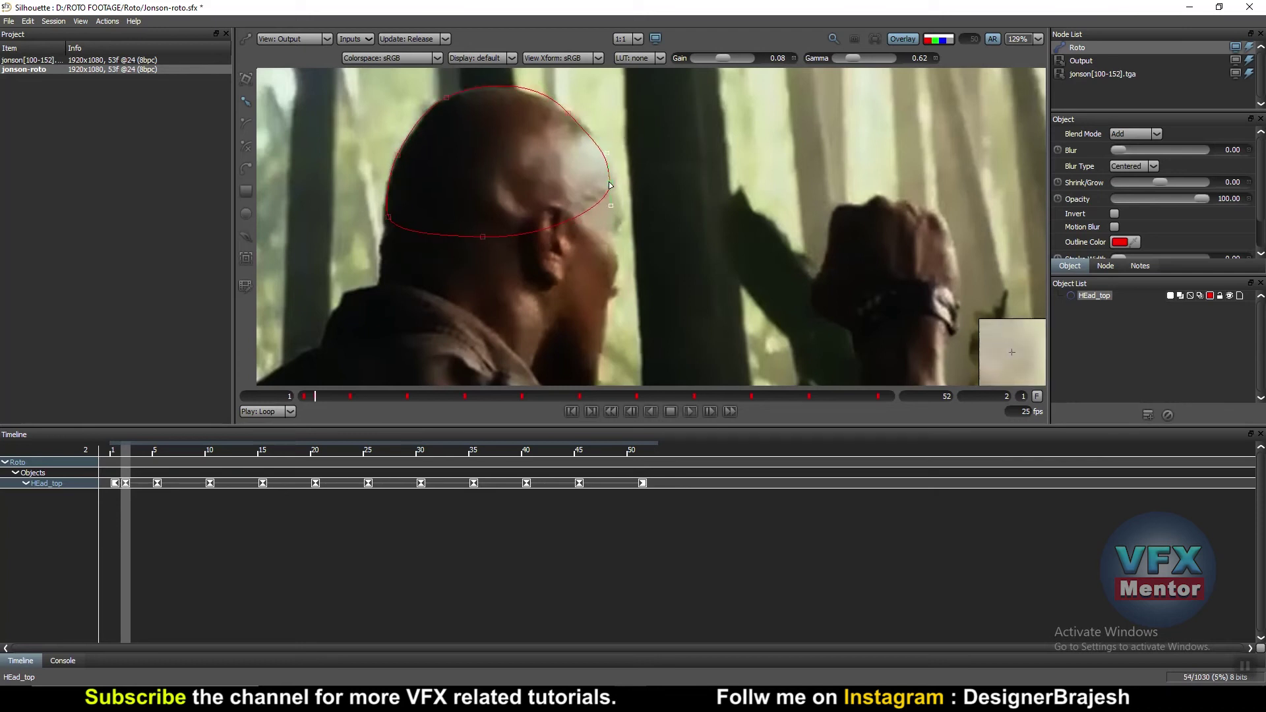
left_click(565, 117)
left_click_drag(563, 120, 568, 112)
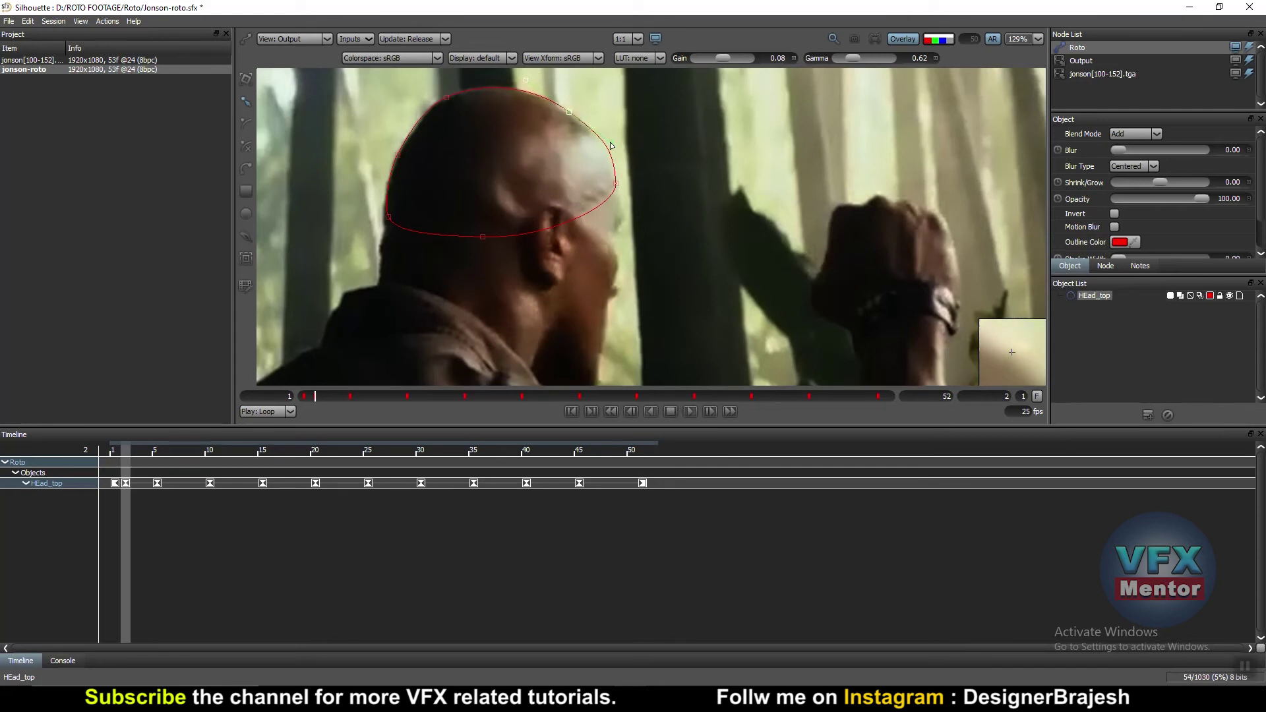
left_click(616, 187)
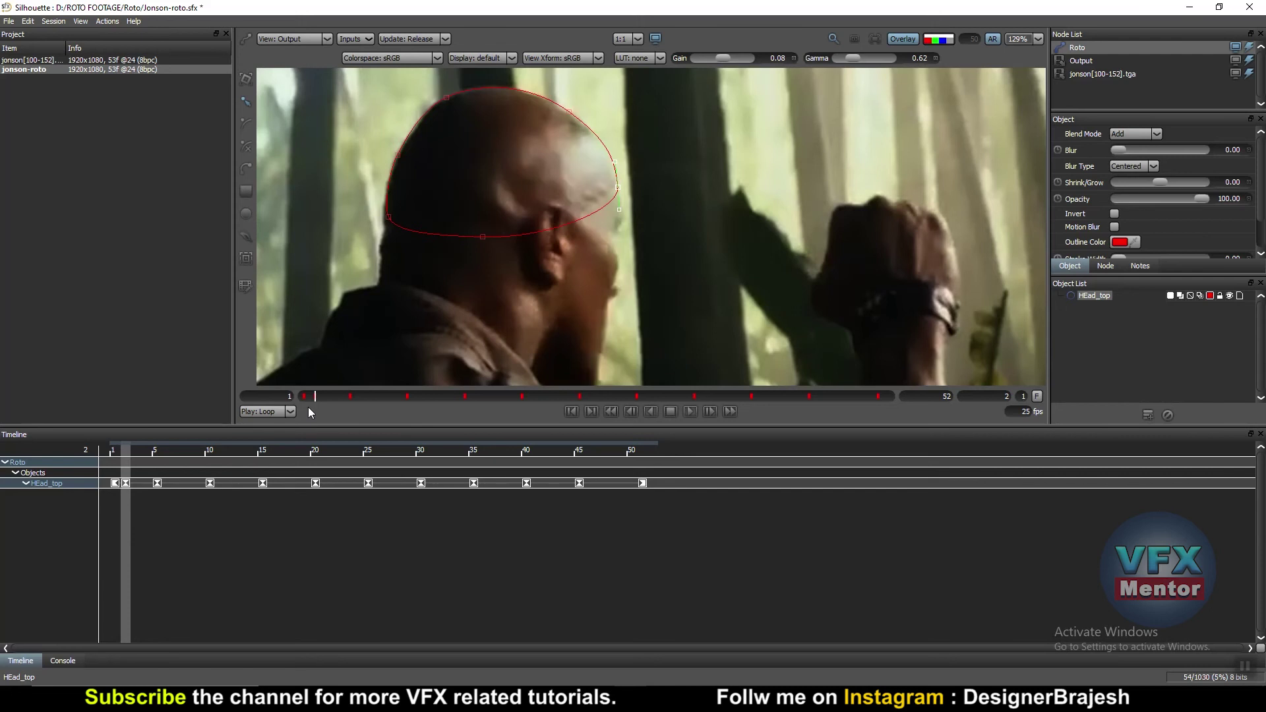
key("Right")
key("Left")
key("Left")
- On frame 3, nudge HEad_top up-left and refit its upper-right and right-side points to the head edge
key("Right")
key("Right")
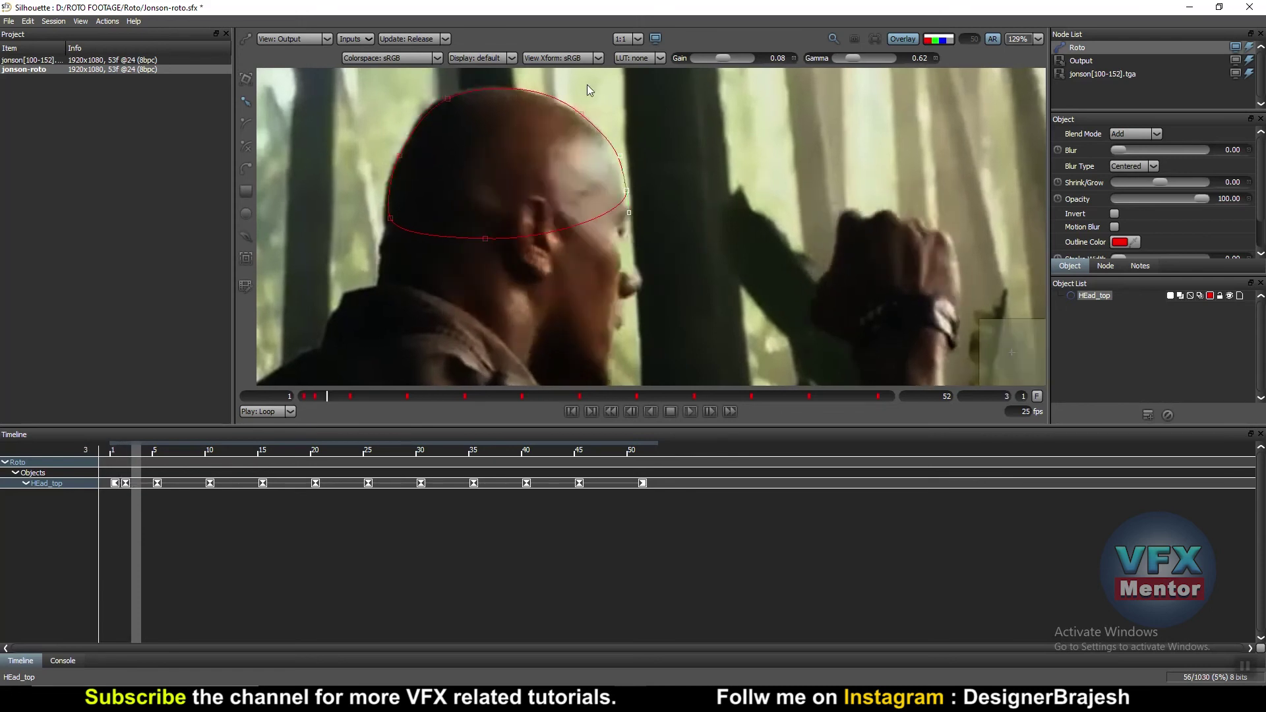
left_click(484, 240)
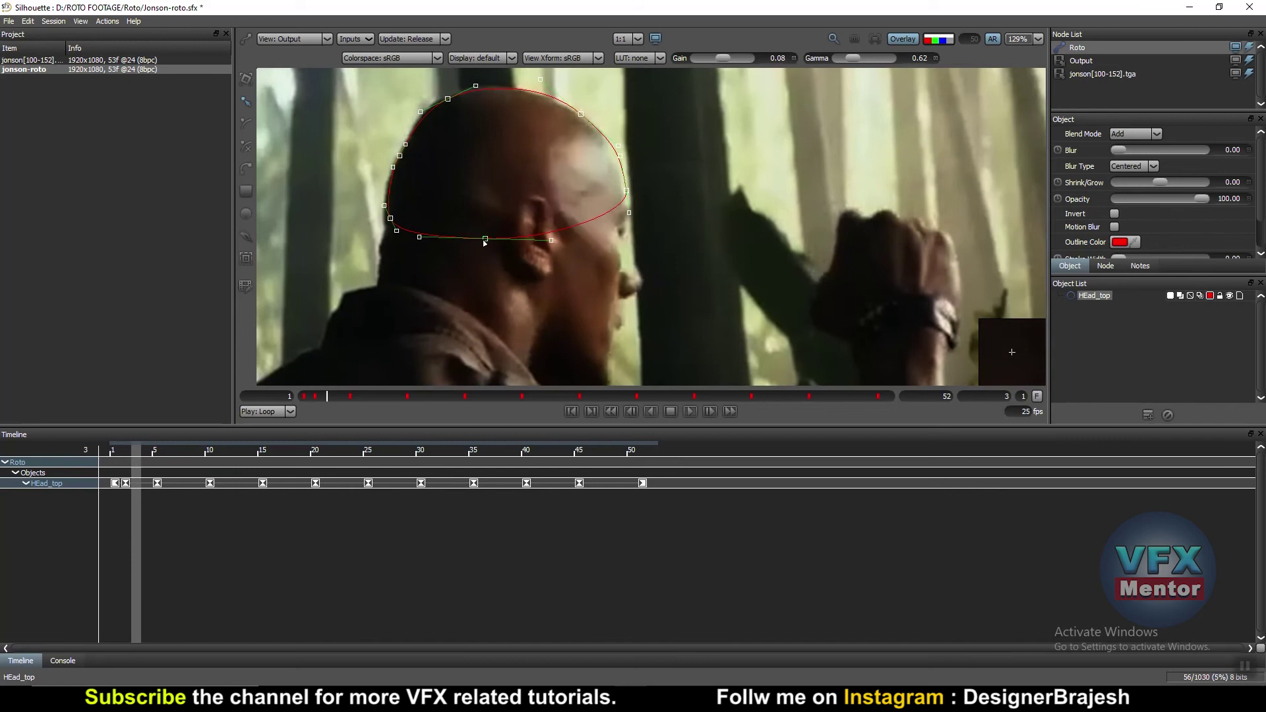
left_click_drag(484, 239, 483, 238)
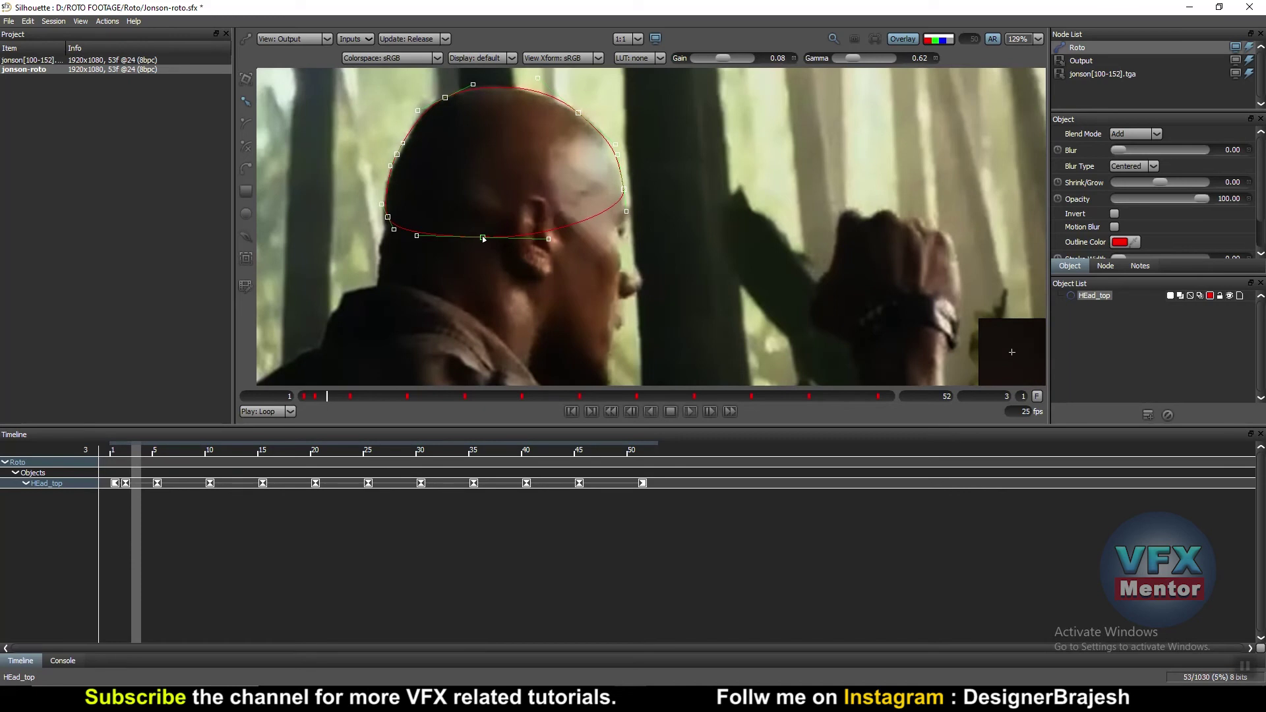
left_click_drag(579, 113, 578, 118)
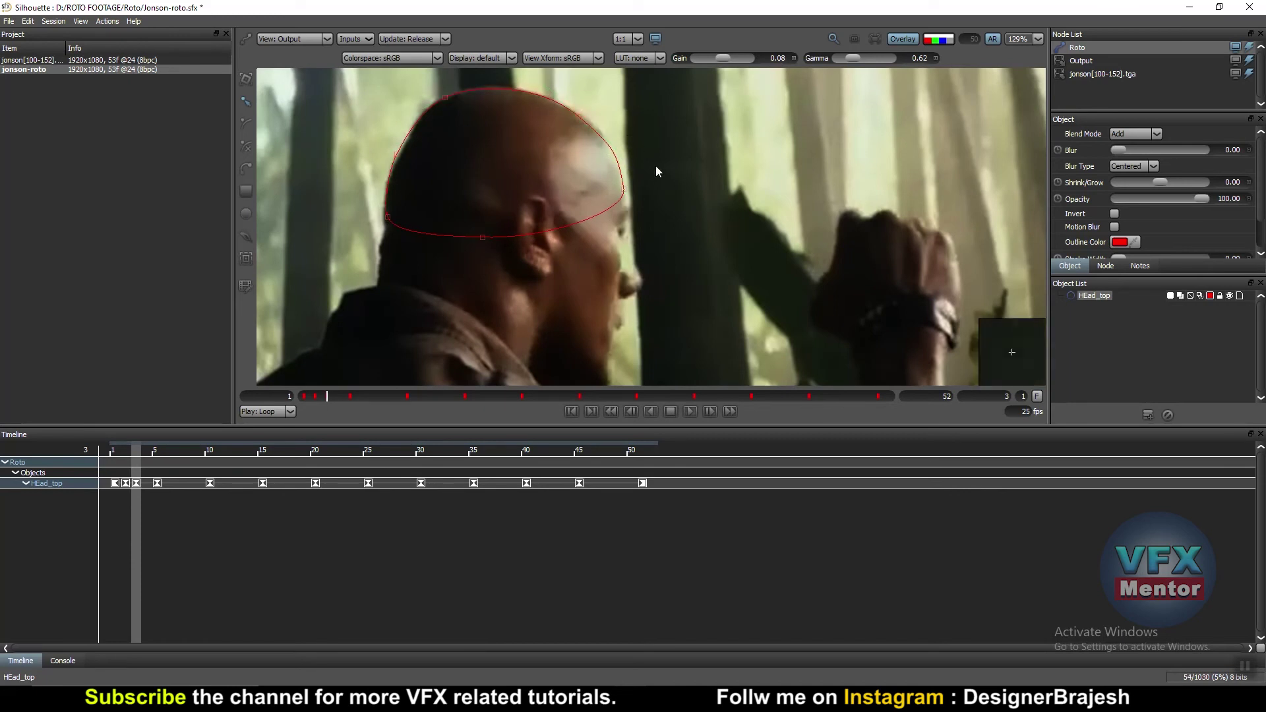
left_click(623, 191)
left_click_drag(624, 195, 624, 204)
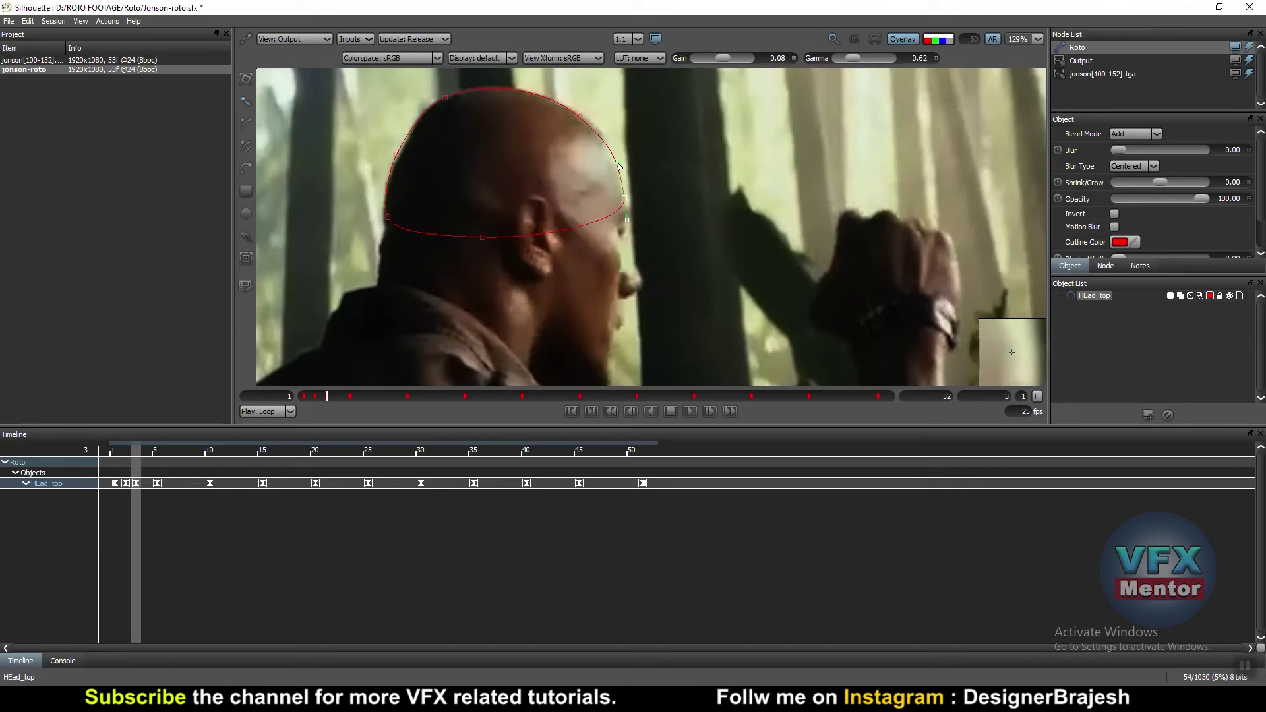
left_click(579, 116)
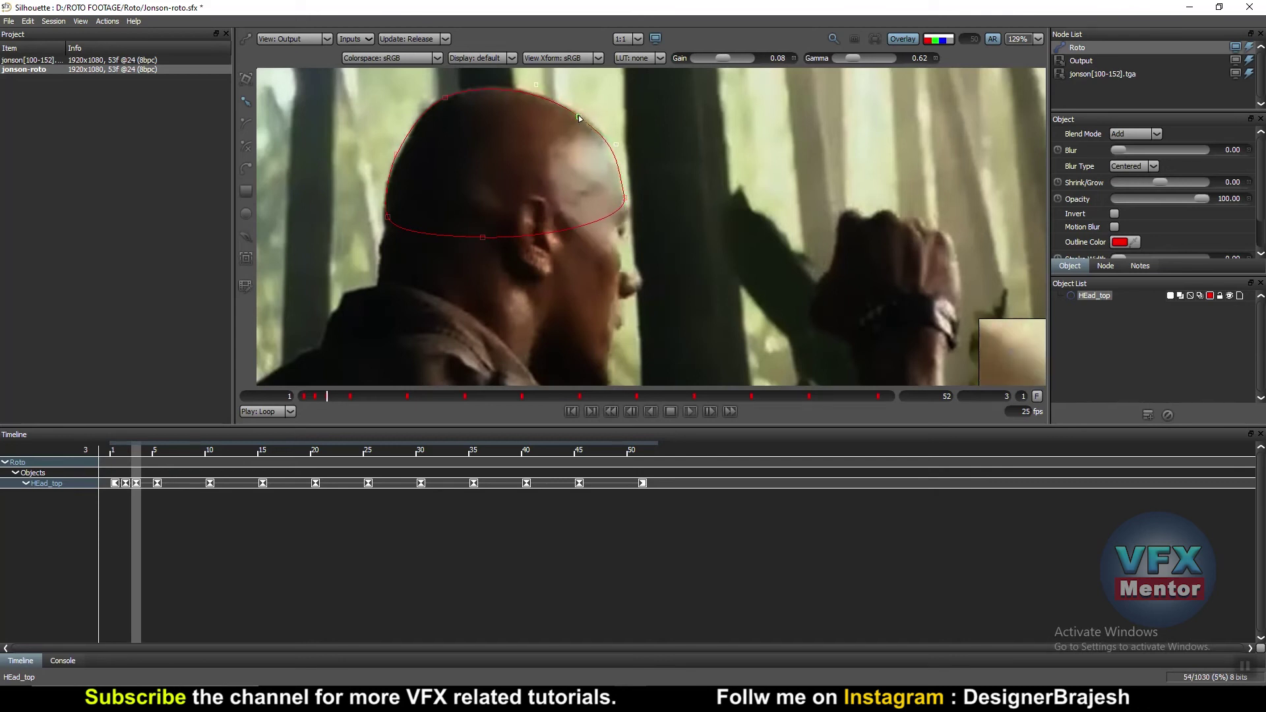
left_click_drag(581, 115, 581, 117)
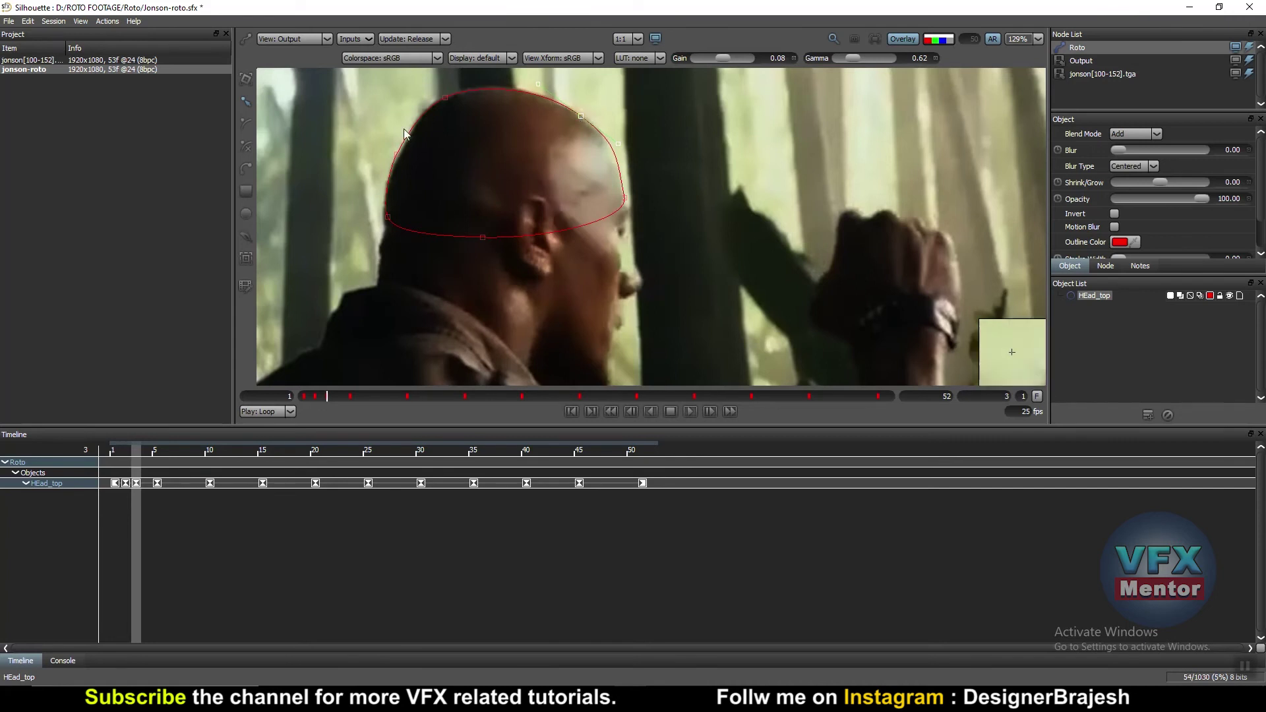
- On frame 4, move the top point left, reshape the upper-right curve, and shift the lower-left point outward
key("Right")
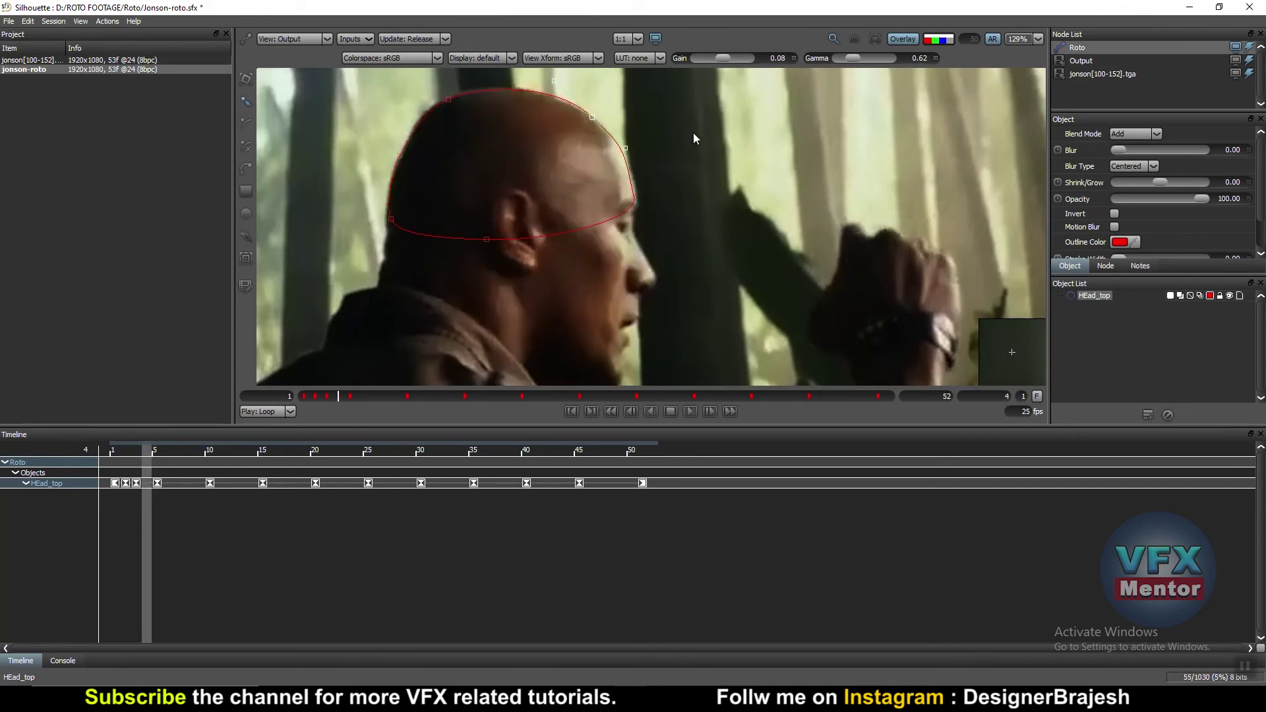
left_click(637, 197)
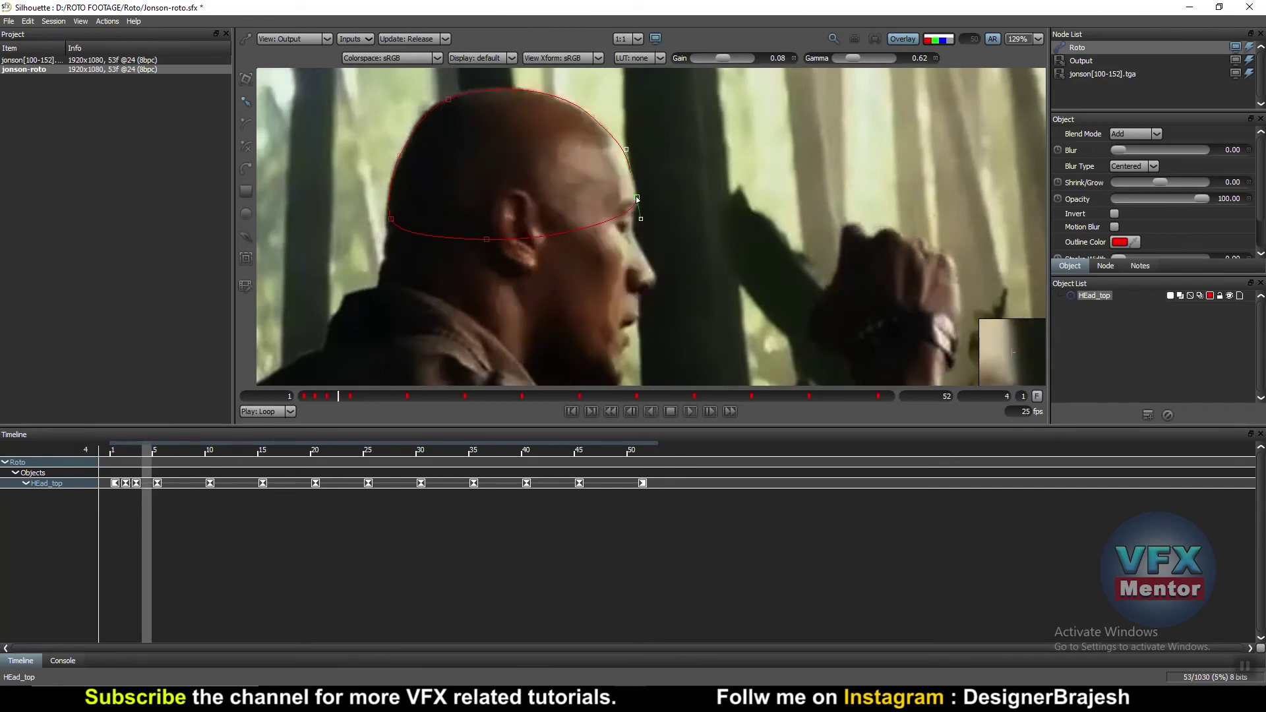
left_click_drag(449, 100, 445, 102)
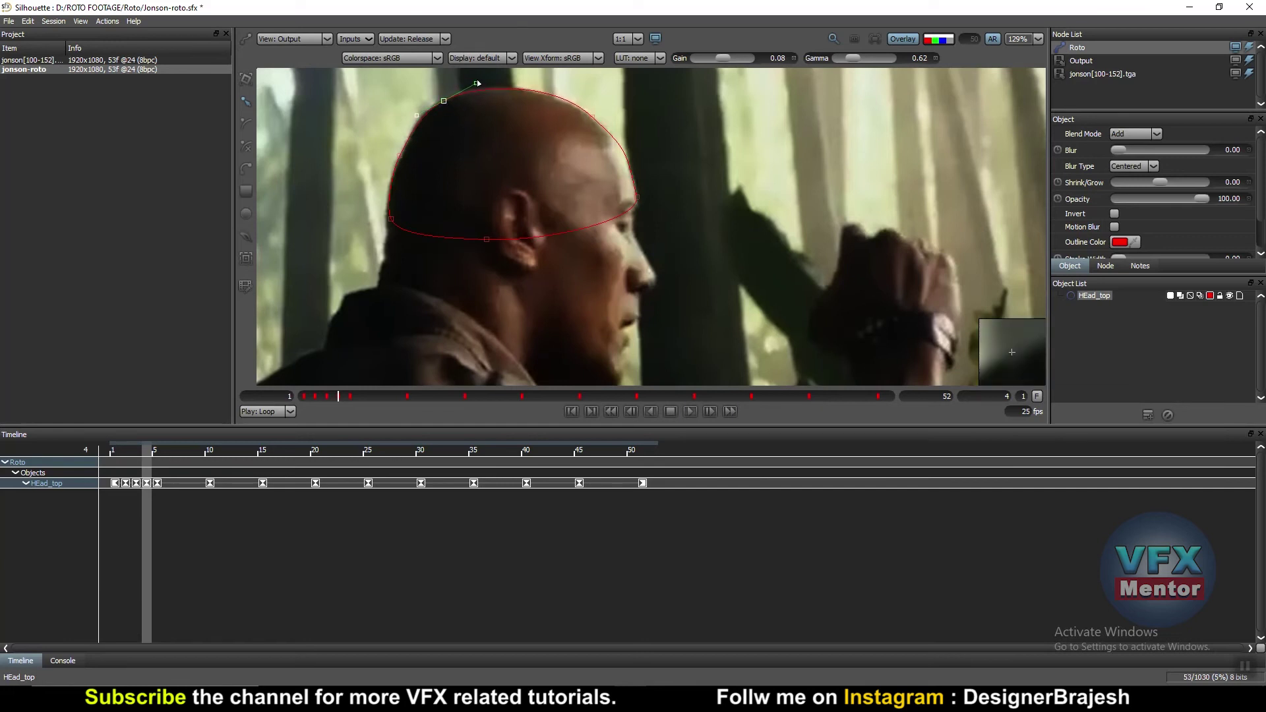
left_click(591, 118)
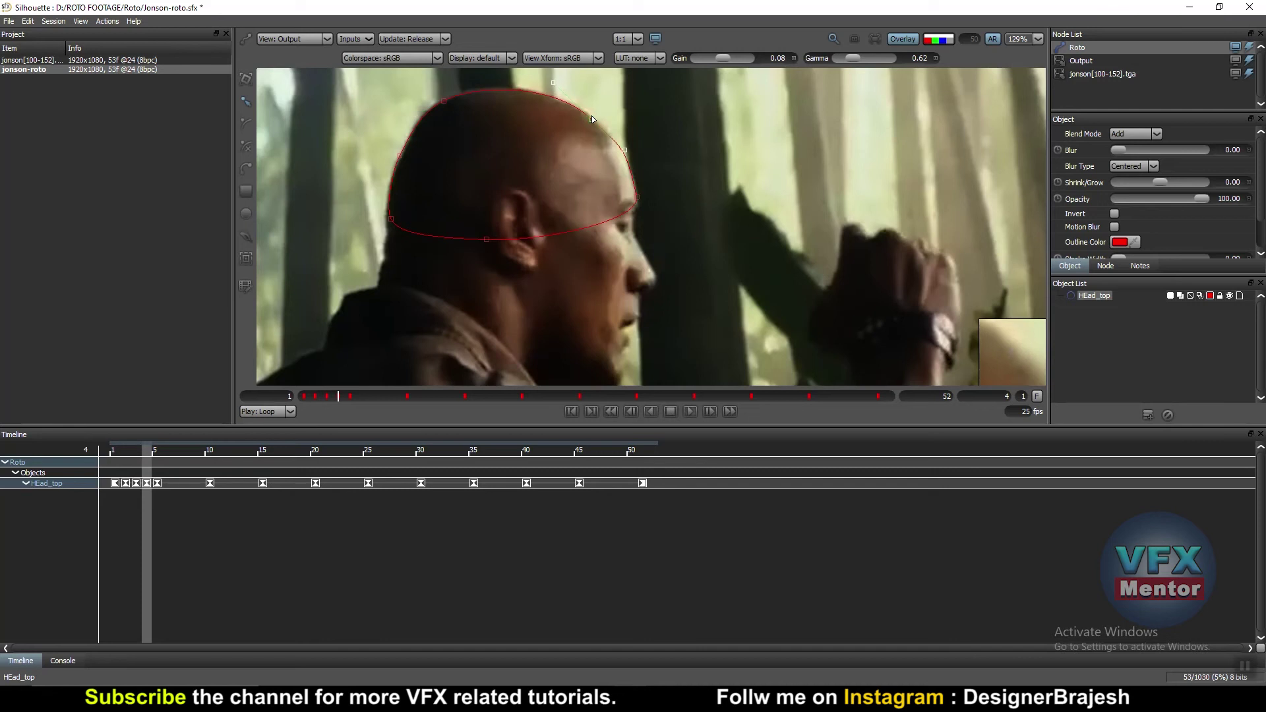
left_click_drag(627, 152, 626, 148)
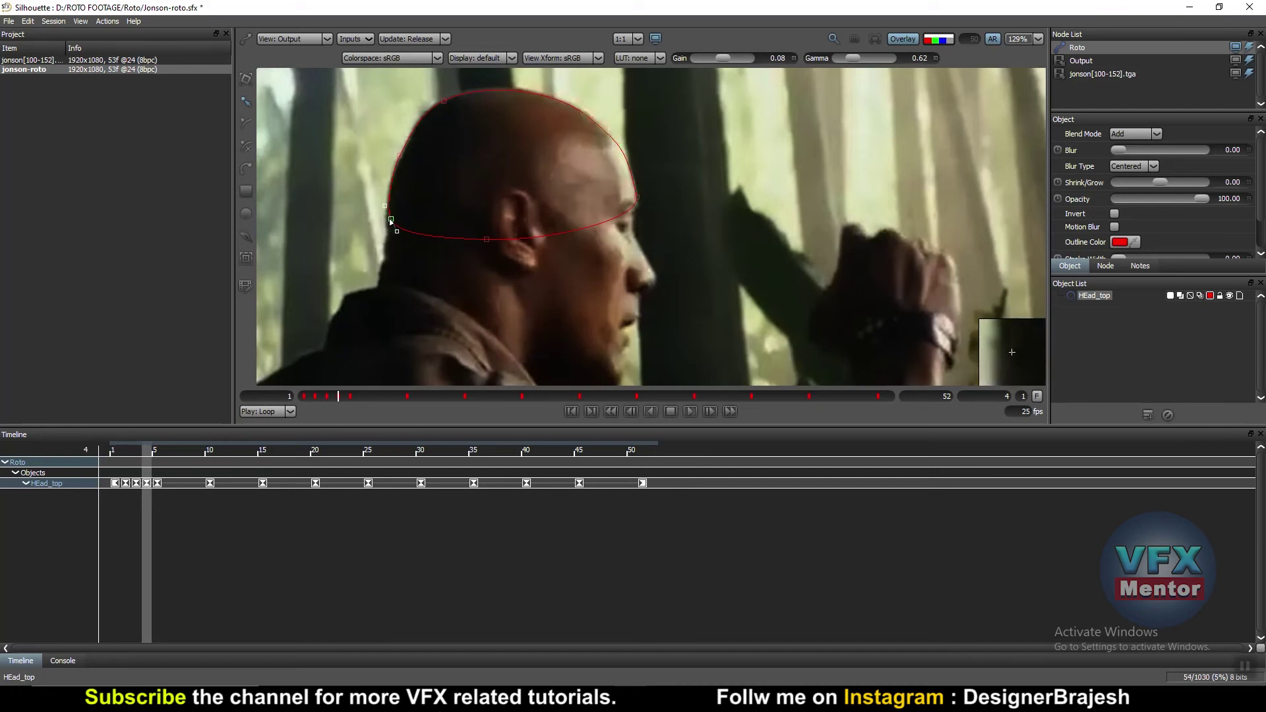
left_click_drag(390, 219, 388, 219)
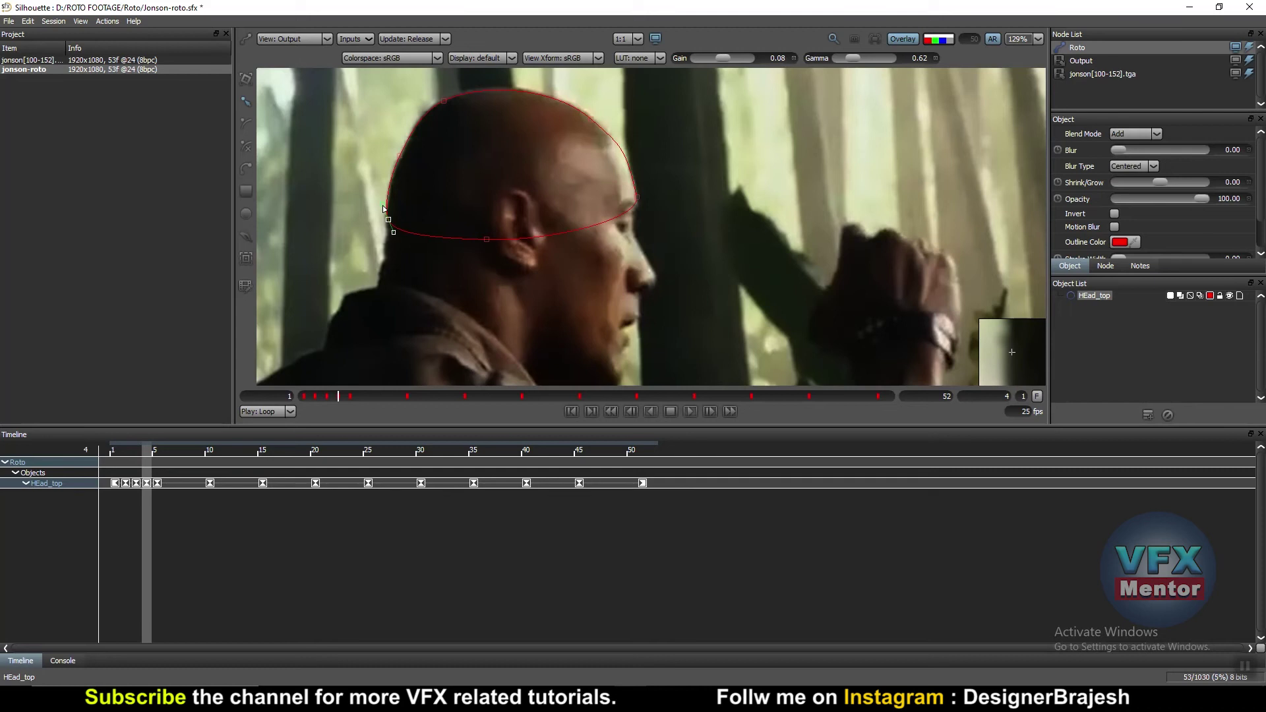
- Step through frames 5 and 6 to frame 7, selecting the upper-right point on the way
key("Right")
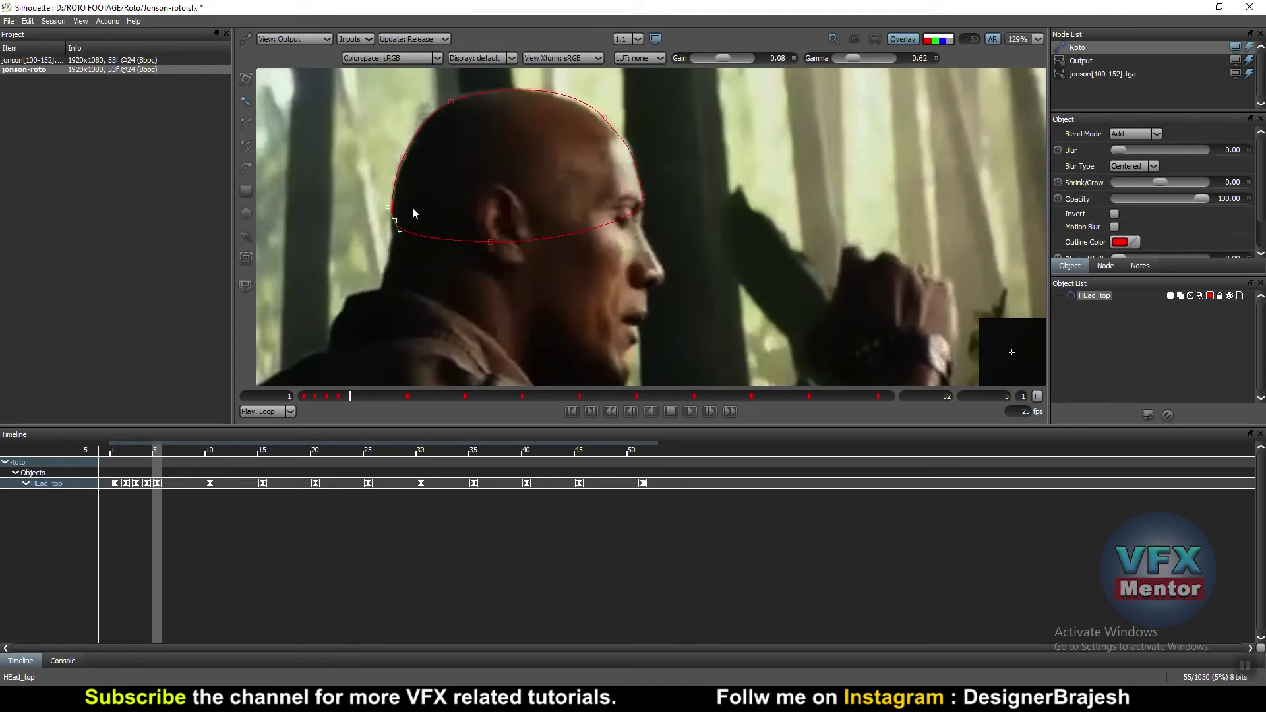
left_click(604, 120)
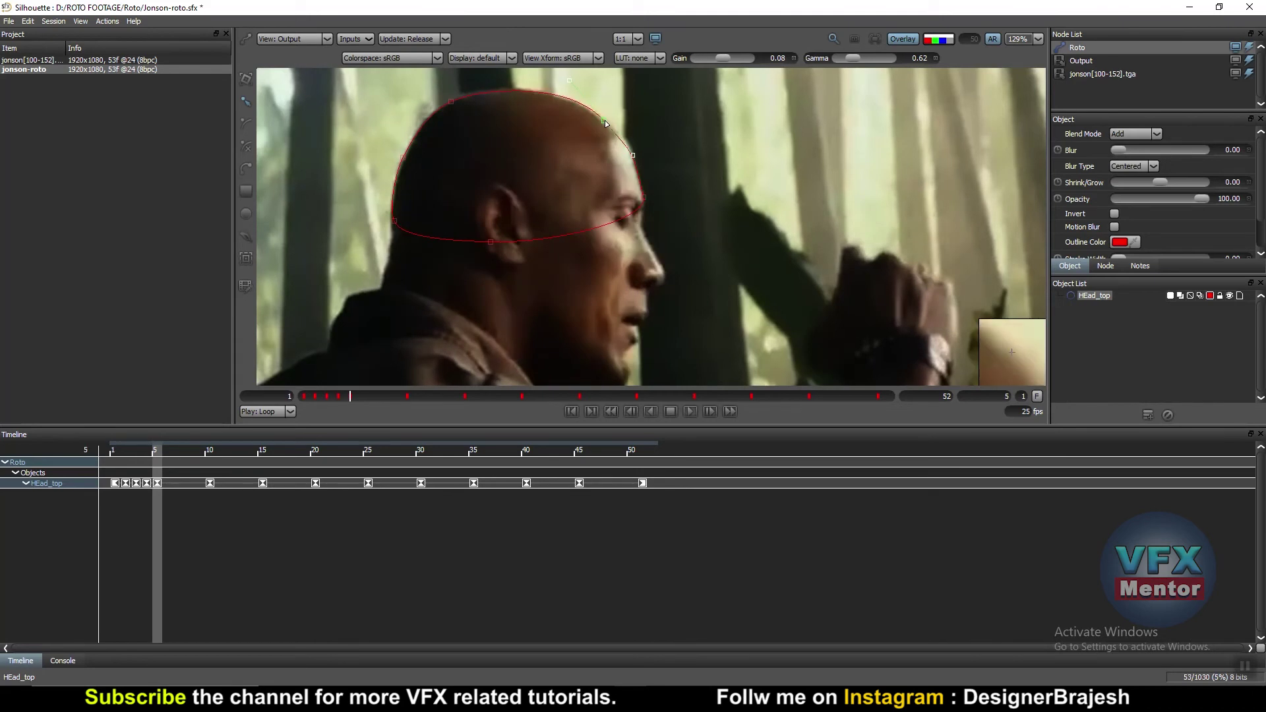
key("Right")
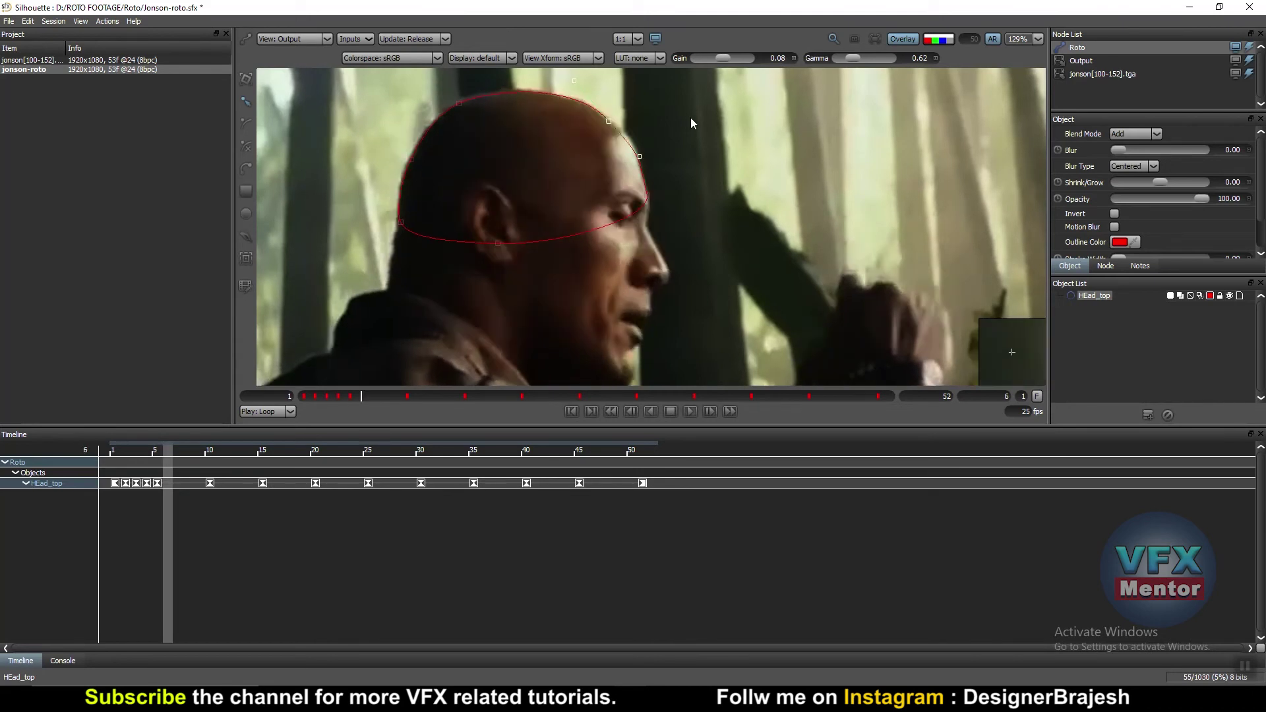
key("Right")
- On frame 7, move the whole HEad_top shape right and down and nudge its right-side point right
left_click_drag(389, 89, 770, 317)
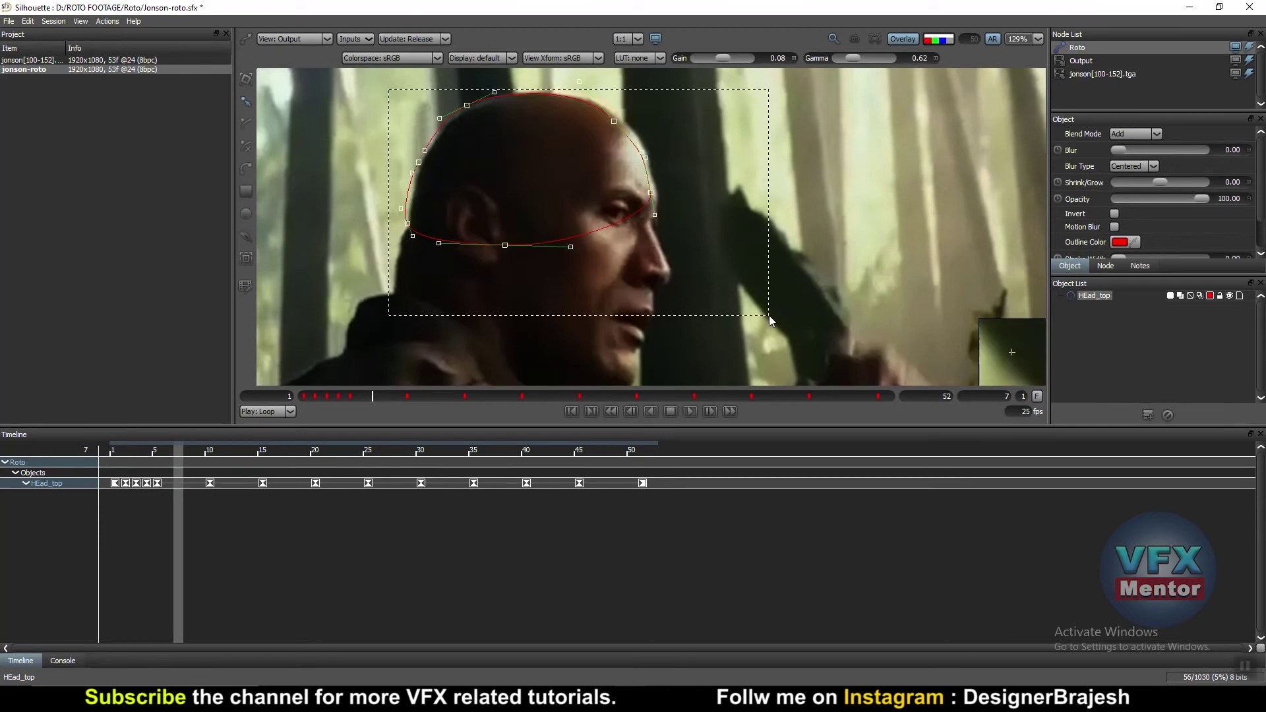
left_click_drag(614, 120, 620, 121)
left_click(694, 176)
left_click(655, 192)
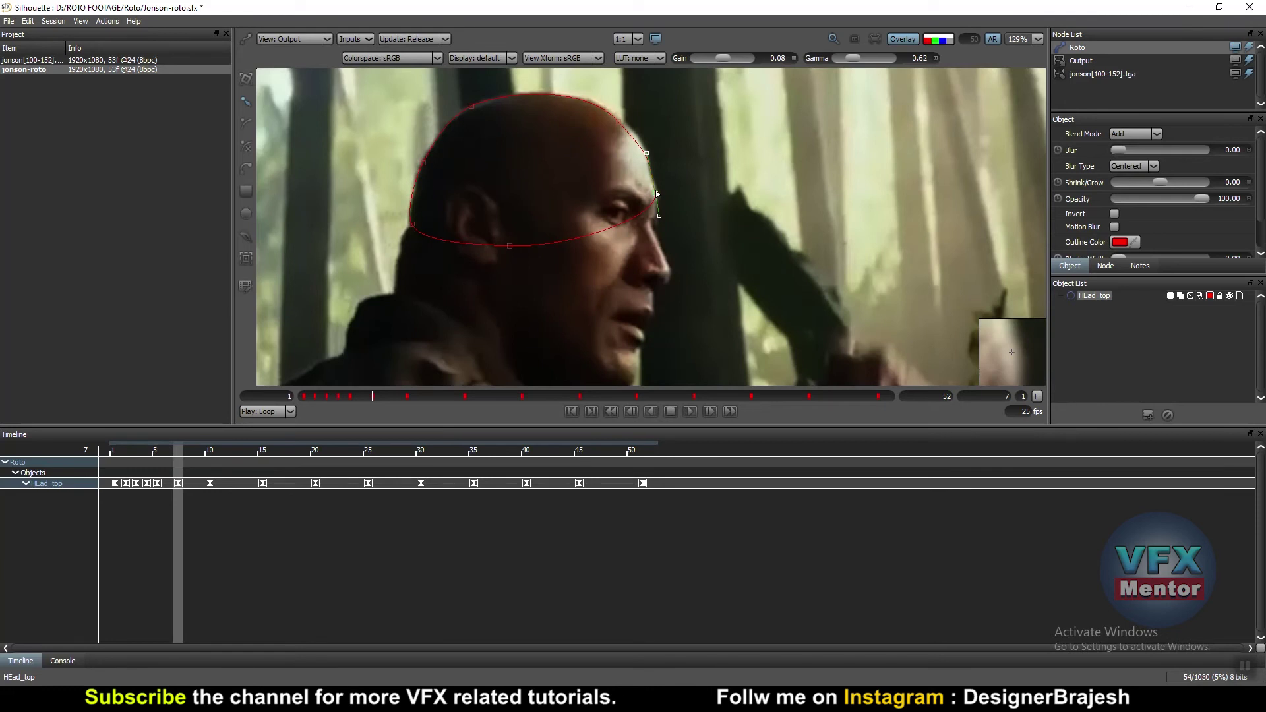
left_click_drag(656, 194, 657, 194)
- Refit the upper-right curve along the head edge and lower the top-left point onto the scalp
left_click(647, 153)
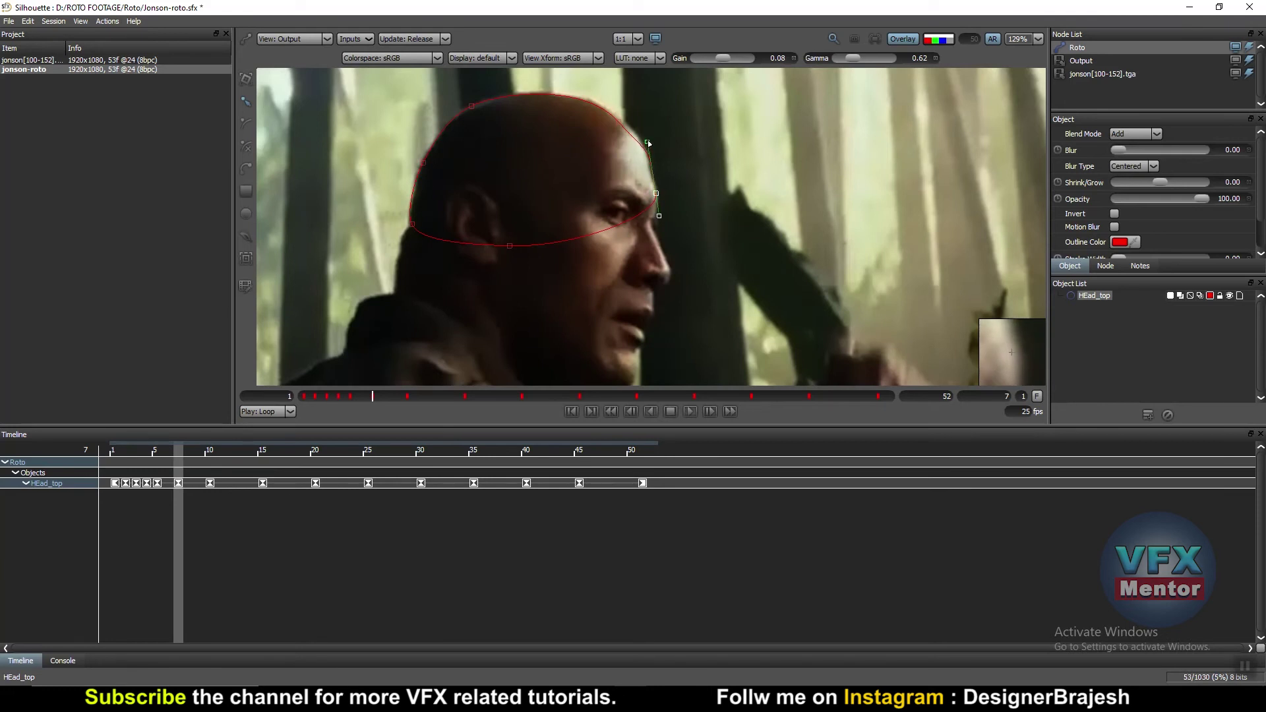
left_click_drag(648, 142, 619, 121)
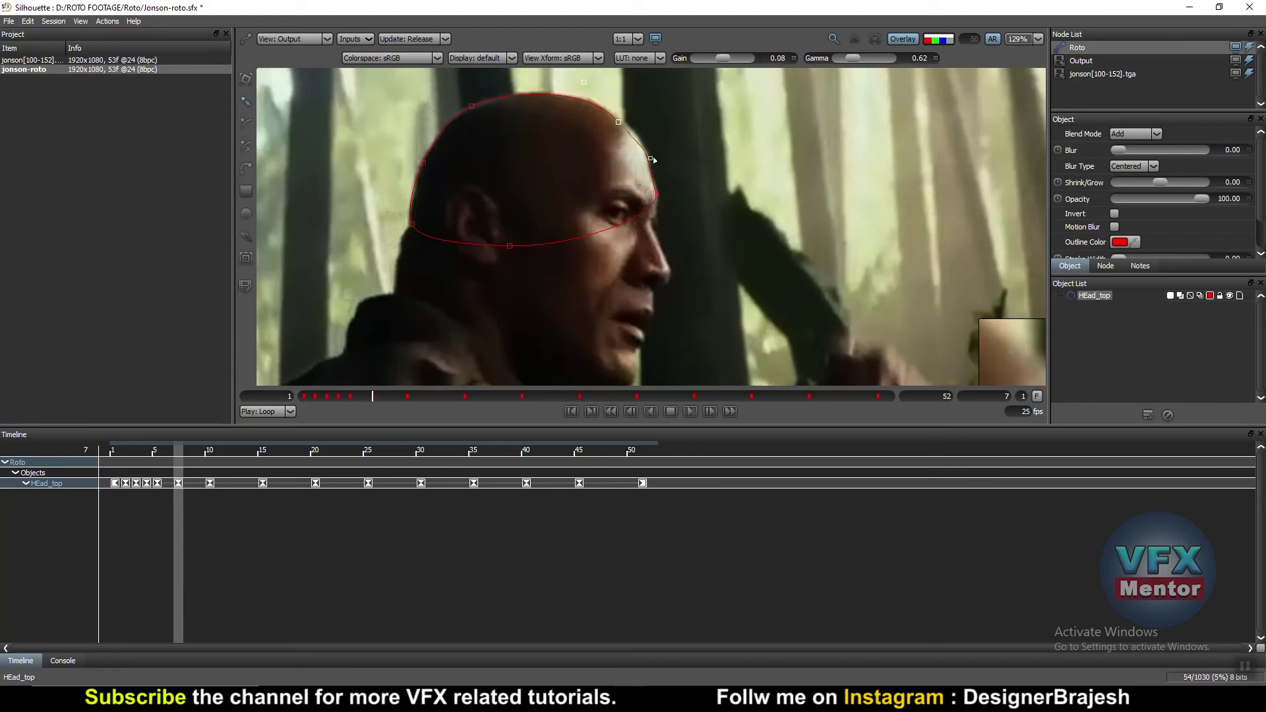
left_click_drag(650, 159, 648, 145)
left_click(617, 120)
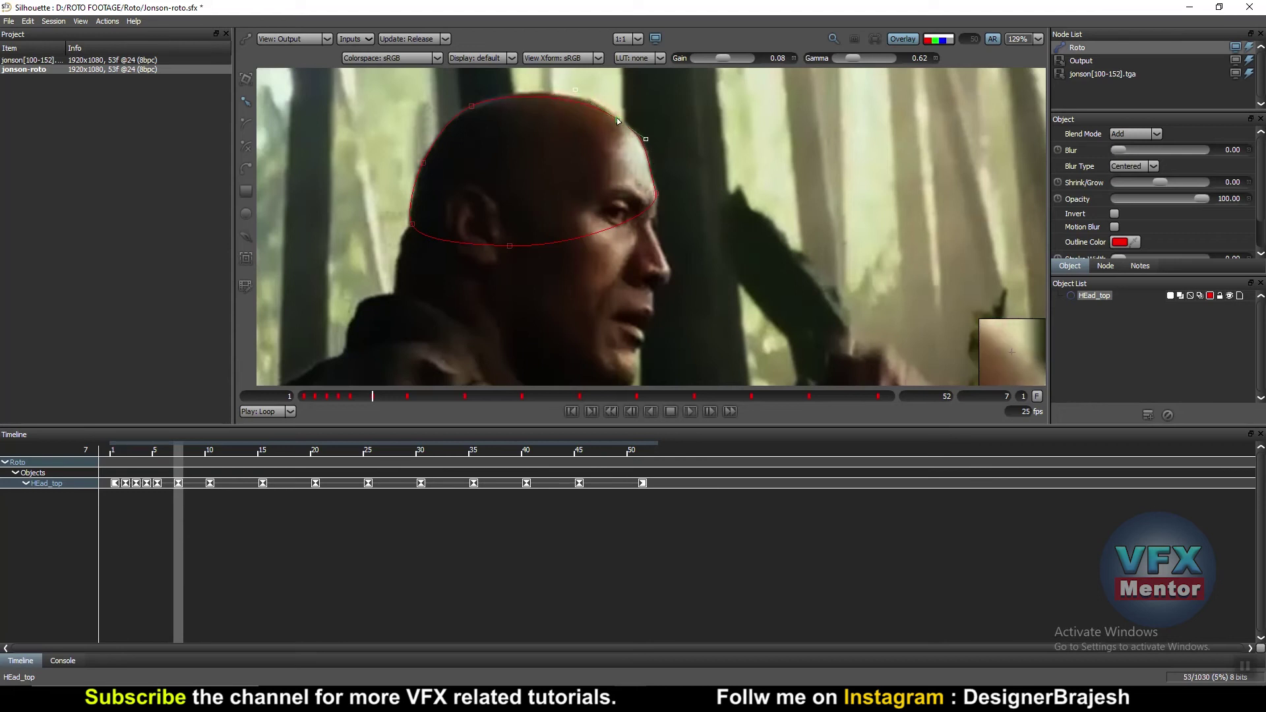
left_click_drag(618, 118, 618, 120)
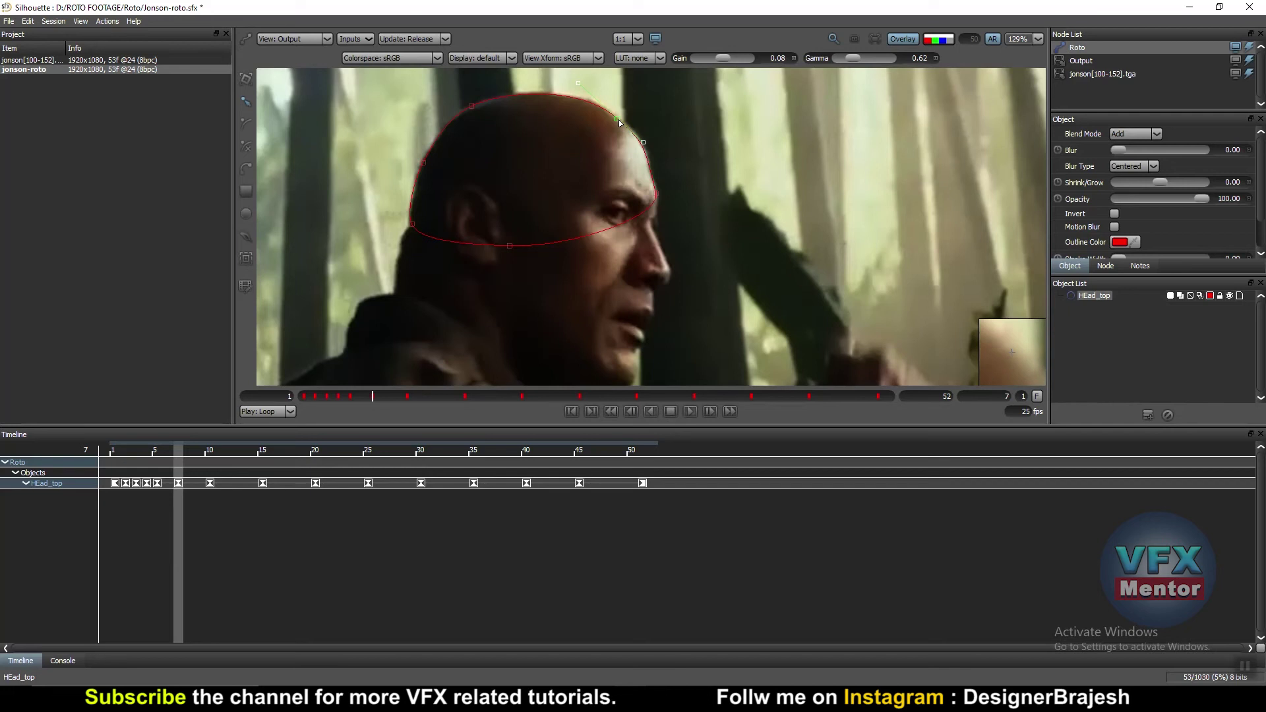
left_click(472, 107)
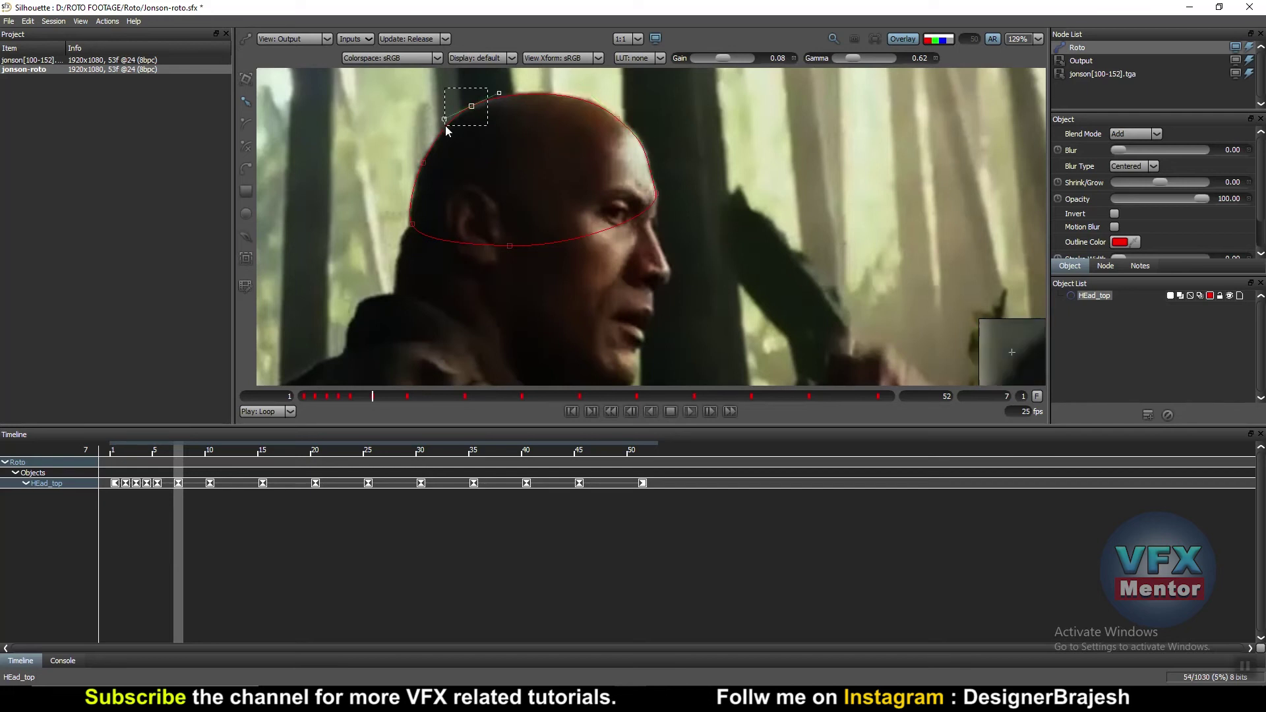
left_click_drag(473, 109, 473, 110)
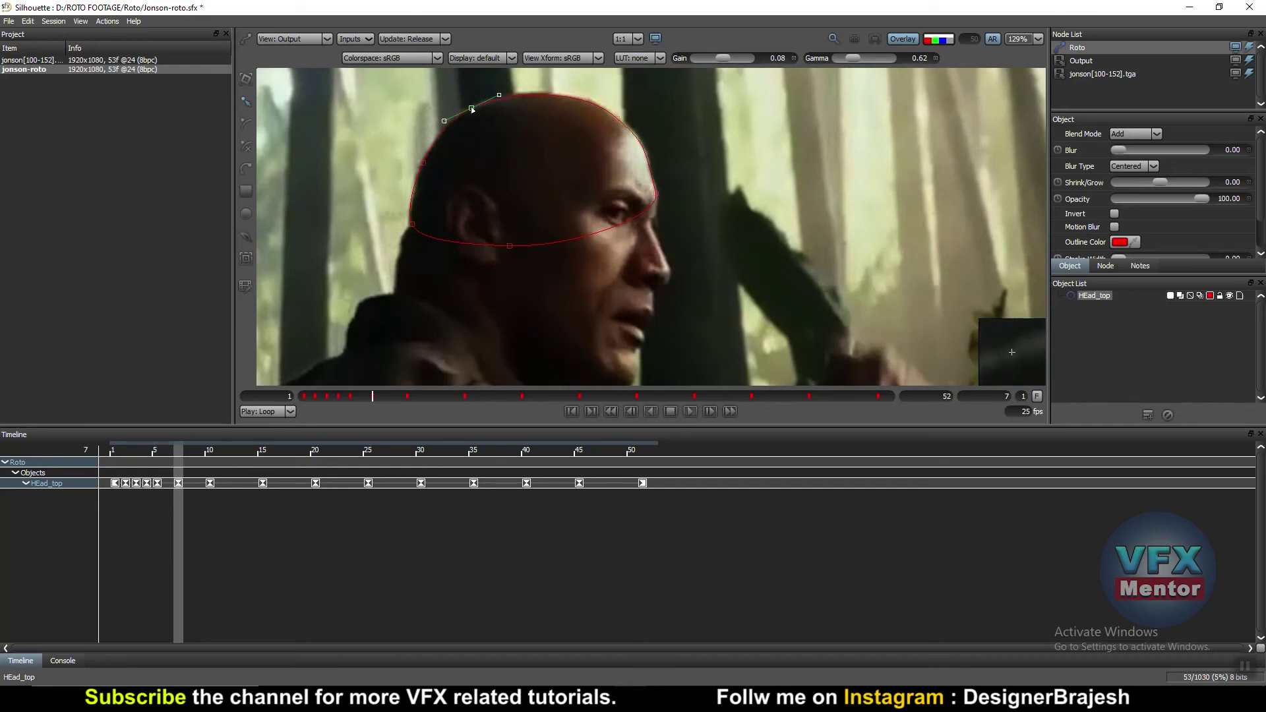
- Step to frame 9 and marquee-select HEad_top's right-side points
key("Right")
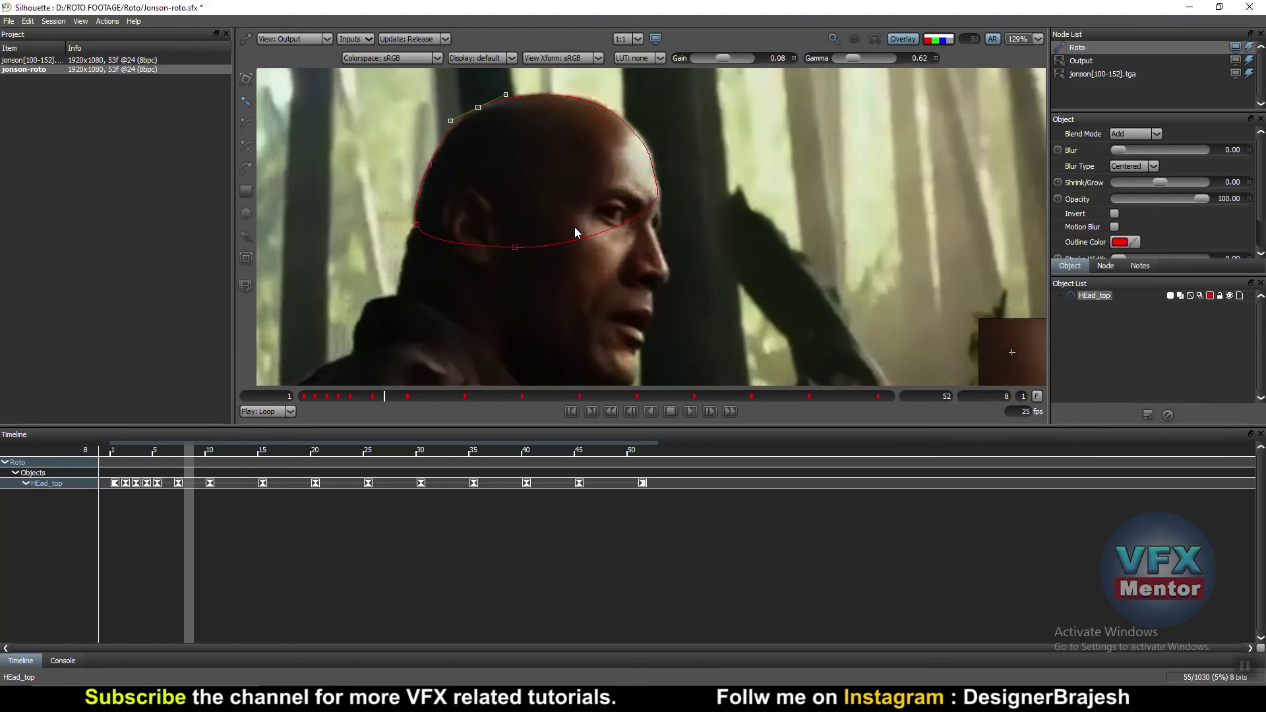
key("Right")
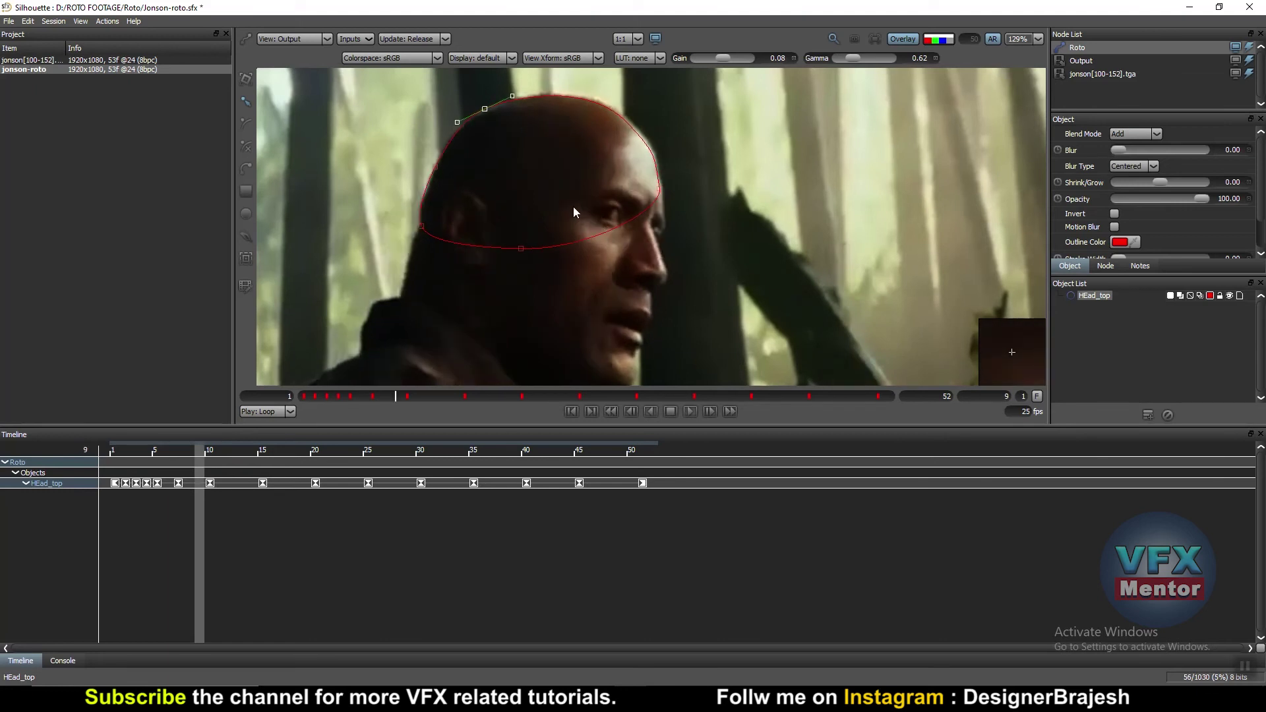
mouse_move(728, 125)
left_mouse_down()
mouse_move(635, 201)
mouse_move(664, 192)
left_mouse_up()
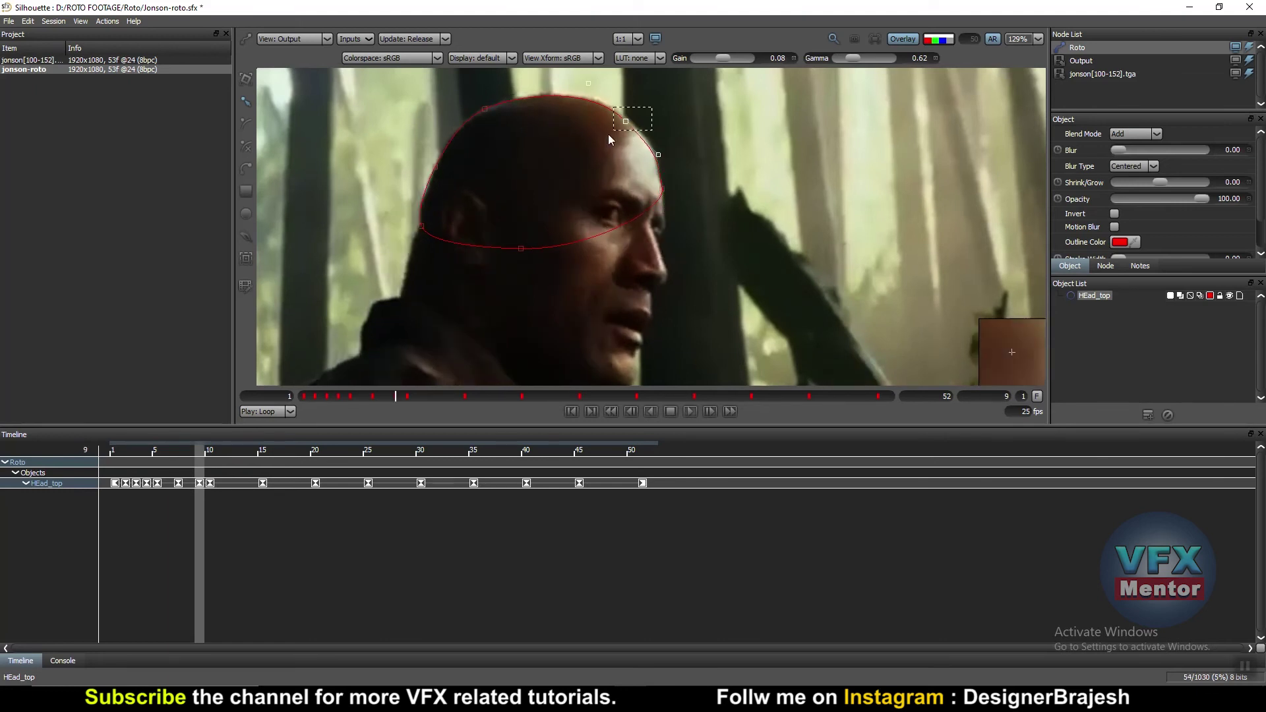
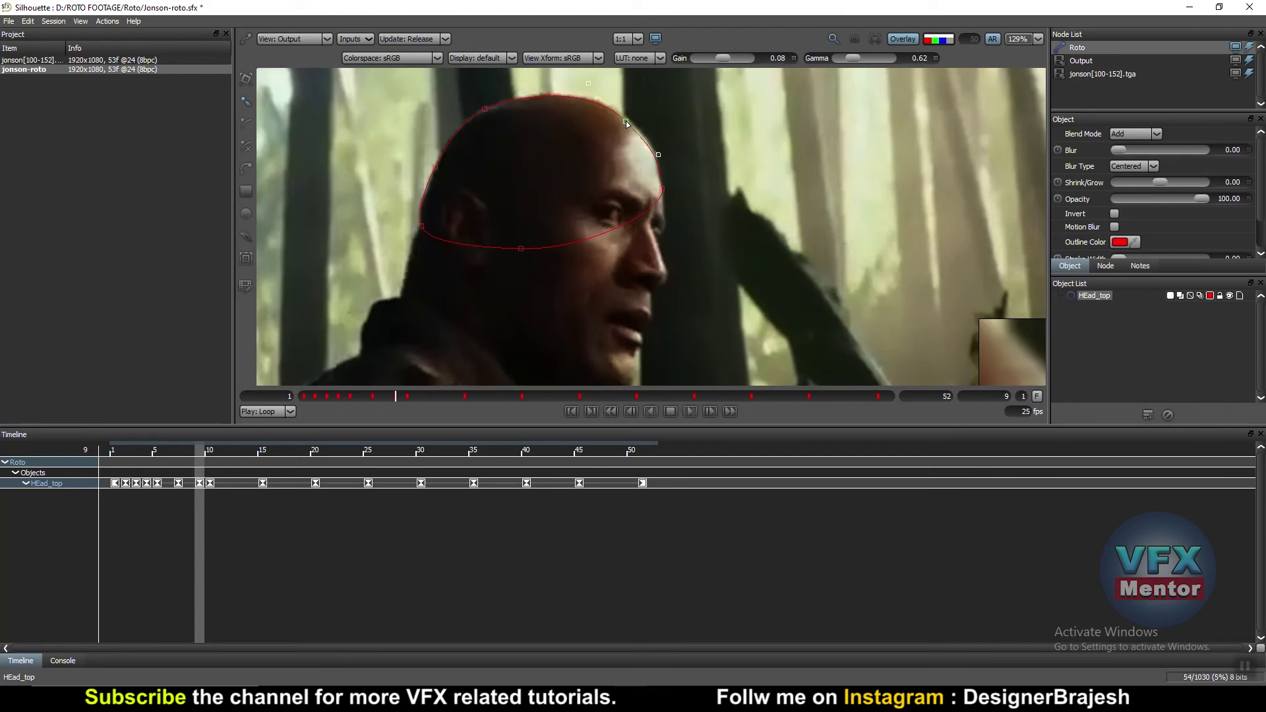
- At frame 11, nudge the head outline's left and upper points onto the scalp edge
scroll(630, 120, "up", 1)
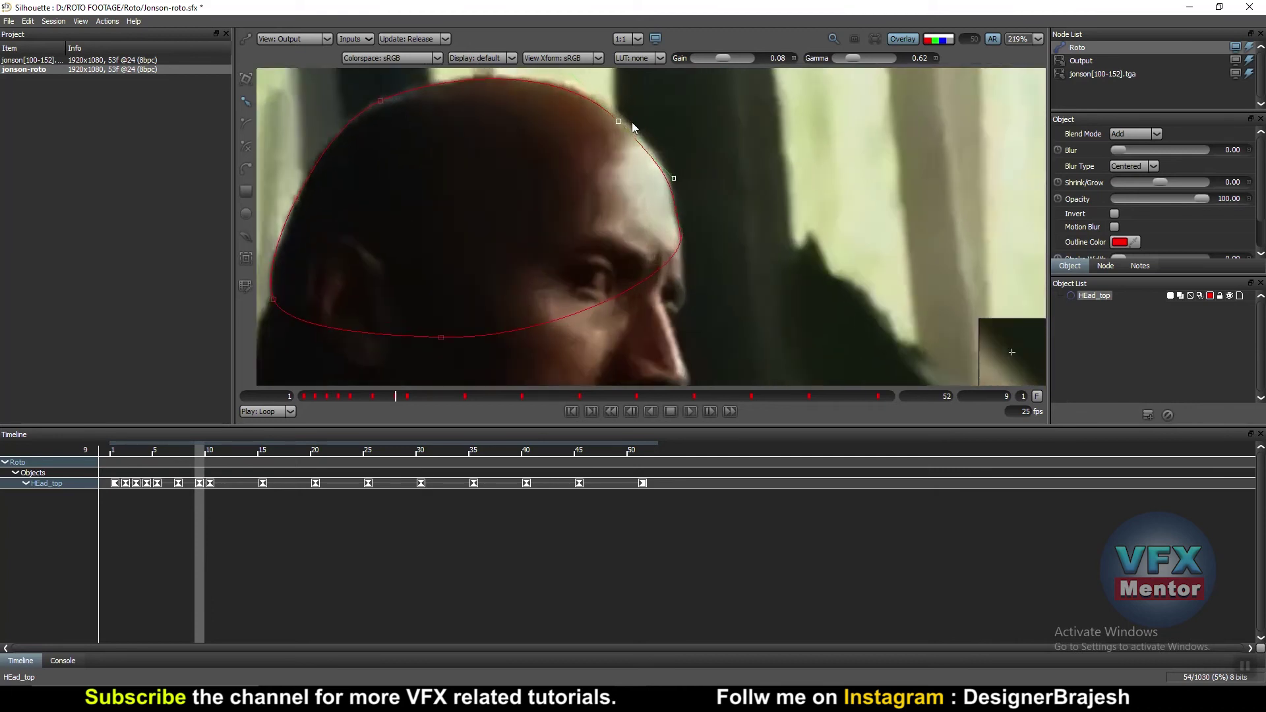
scroll(631, 121, "up", 1)
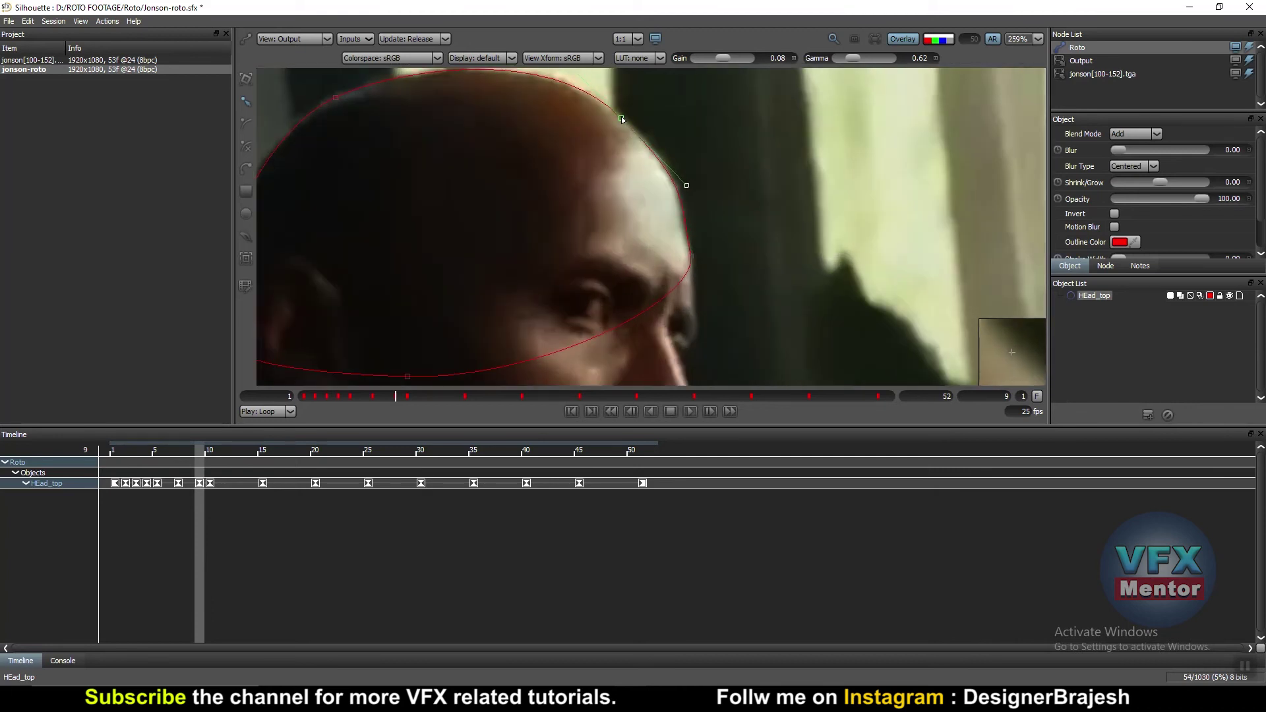
scroll(810, 199, "down", 1)
scroll(808, 196, "down", 1)
key("Right")
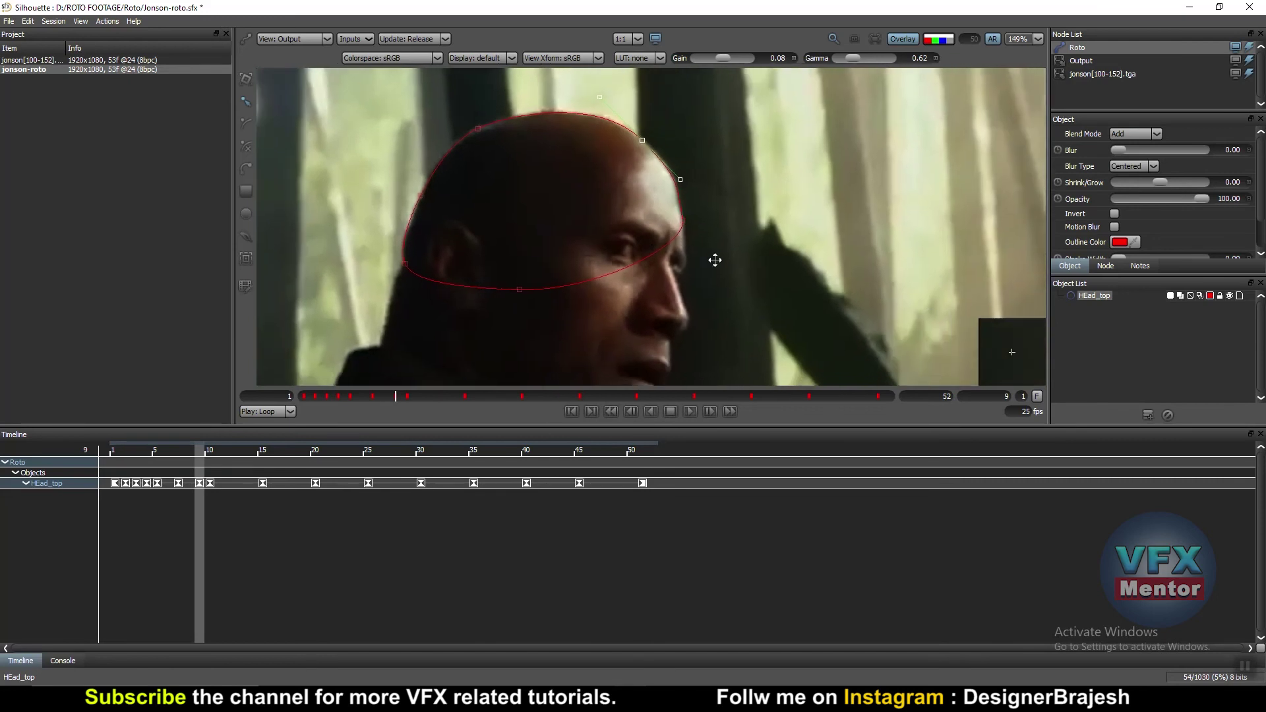
key("Right")
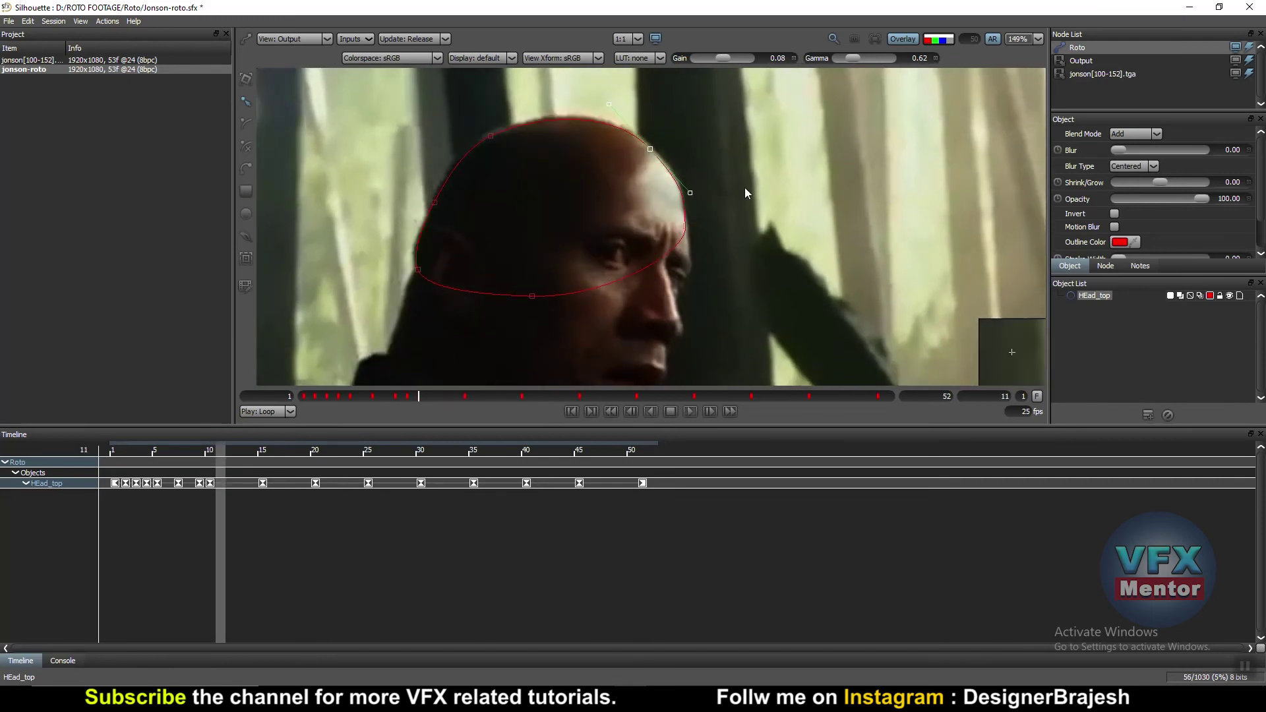
left_click(434, 202)
left_click_drag(435, 202, 430, 200)
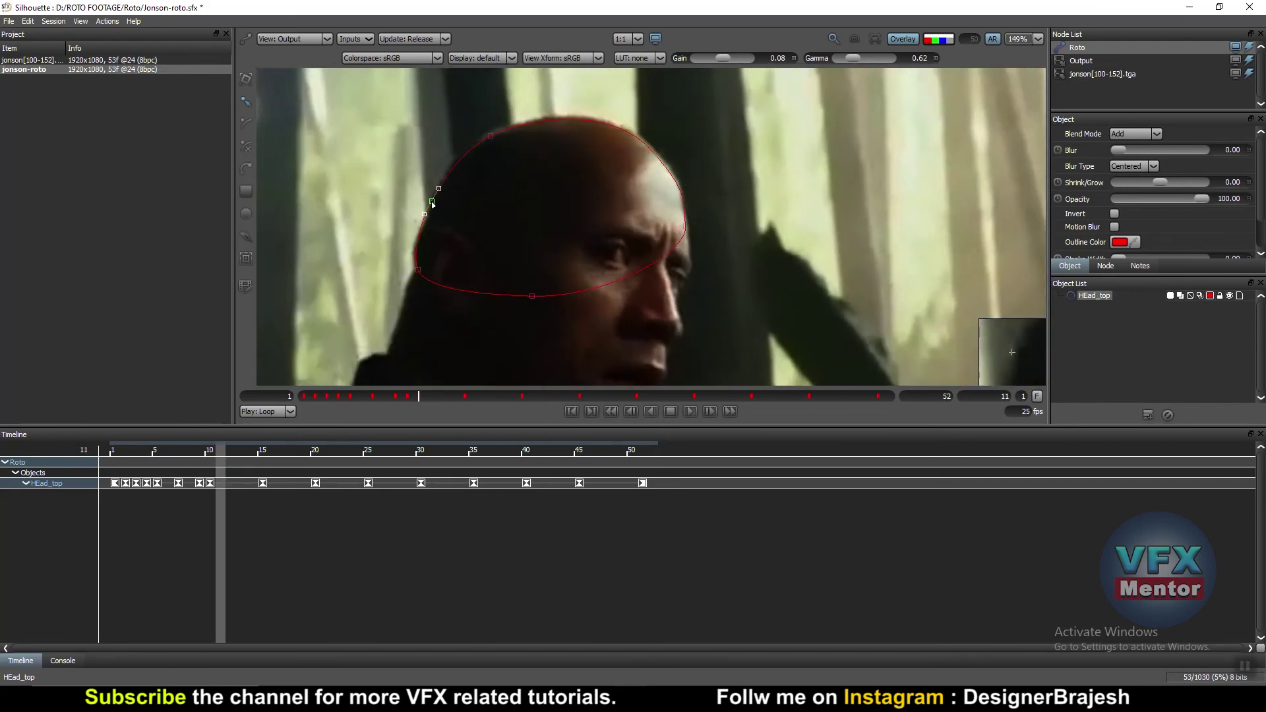
left_click(490, 135)
left_click_drag(490, 135, 490, 134)
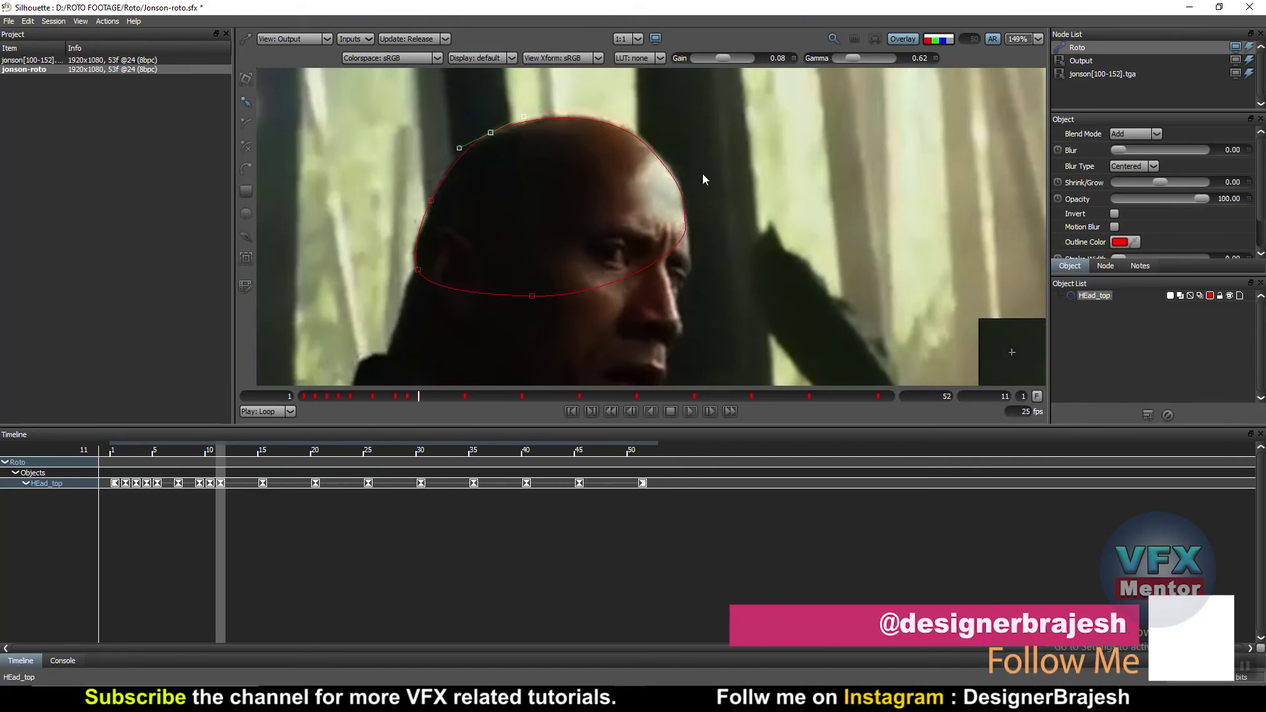
- At frame 12, shift the whole head shape right and down, then refit its face-side points
key("Right")
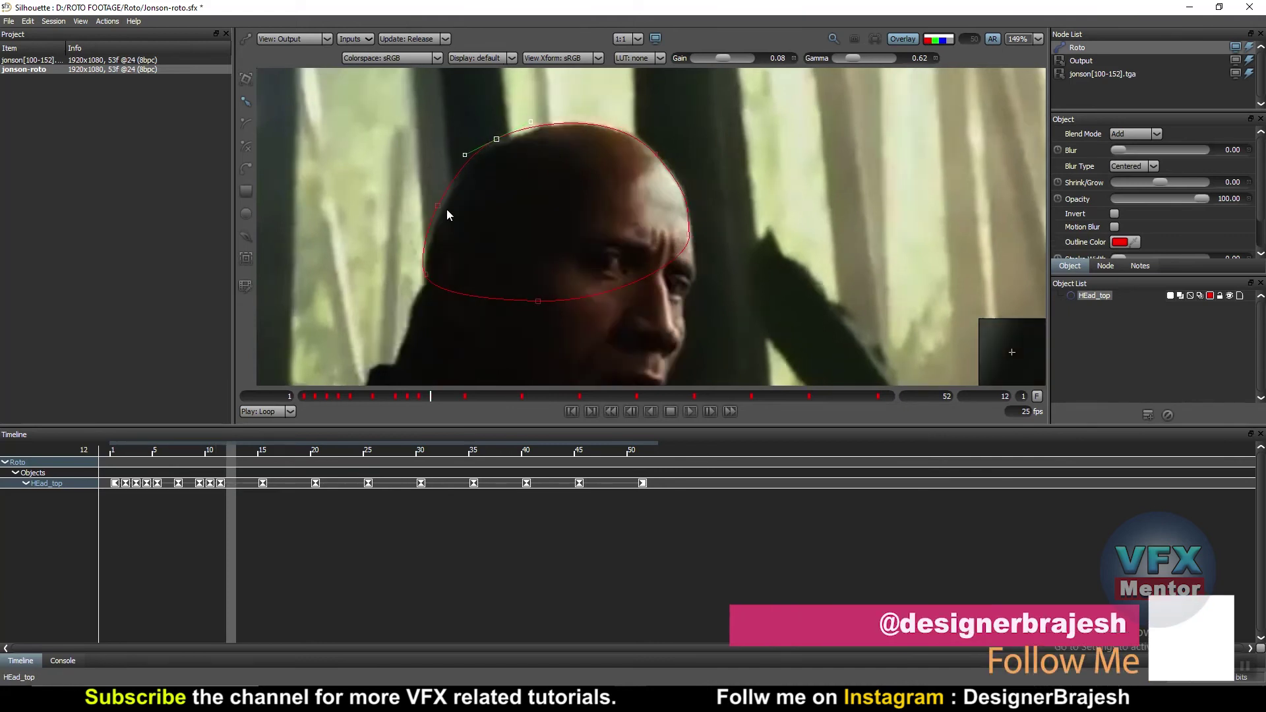
left_click(441, 207)
left_click_drag(440, 207, 442, 210)
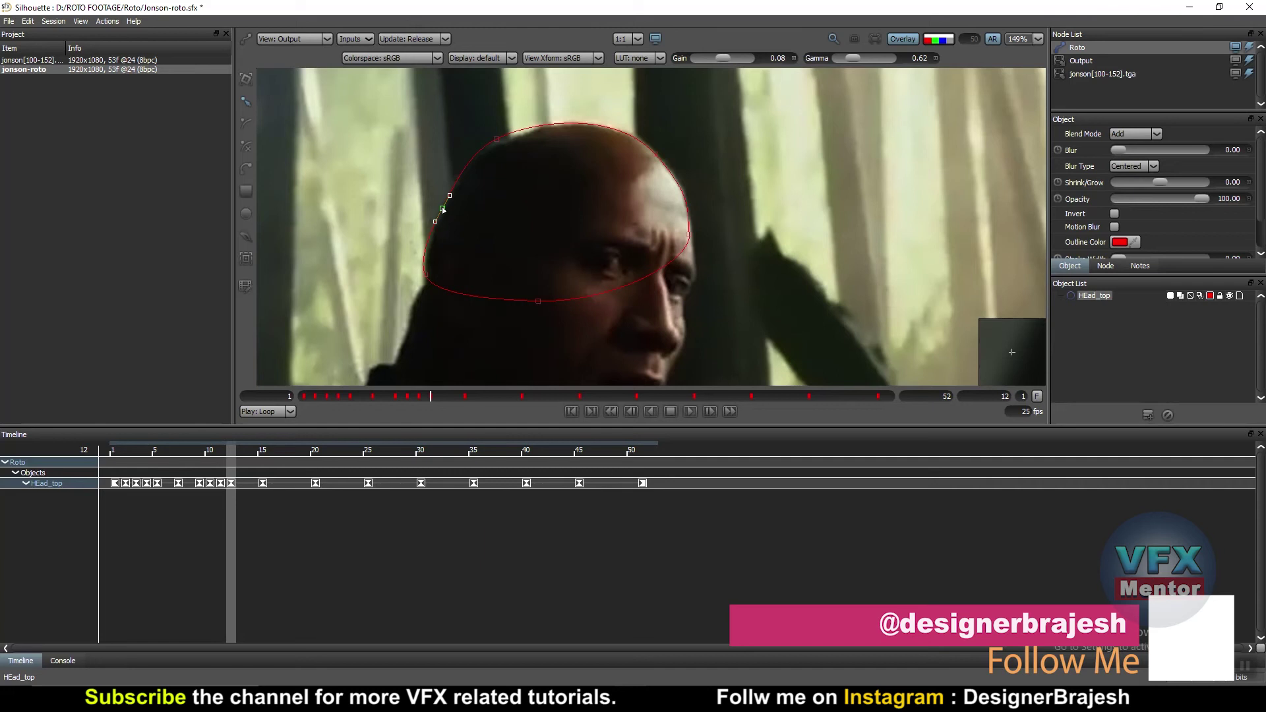
left_click_drag(383, 117, 790, 337)
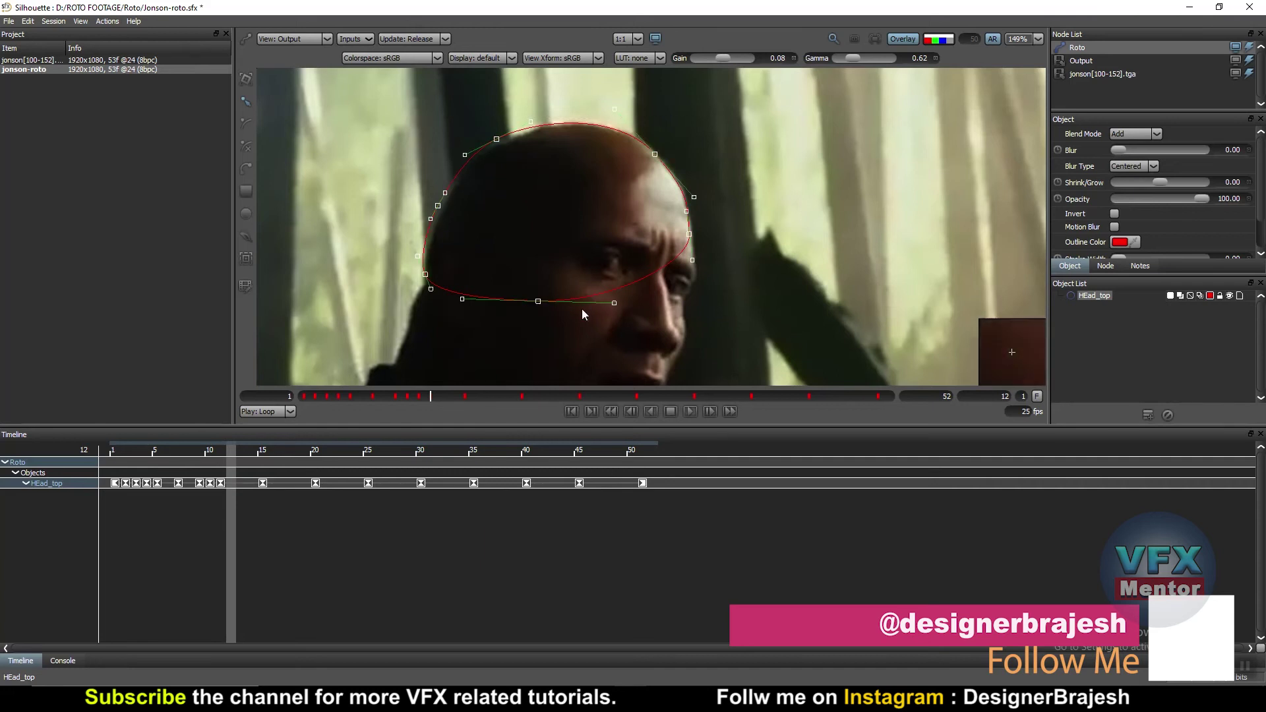
left_click_drag(544, 303, 547, 305)
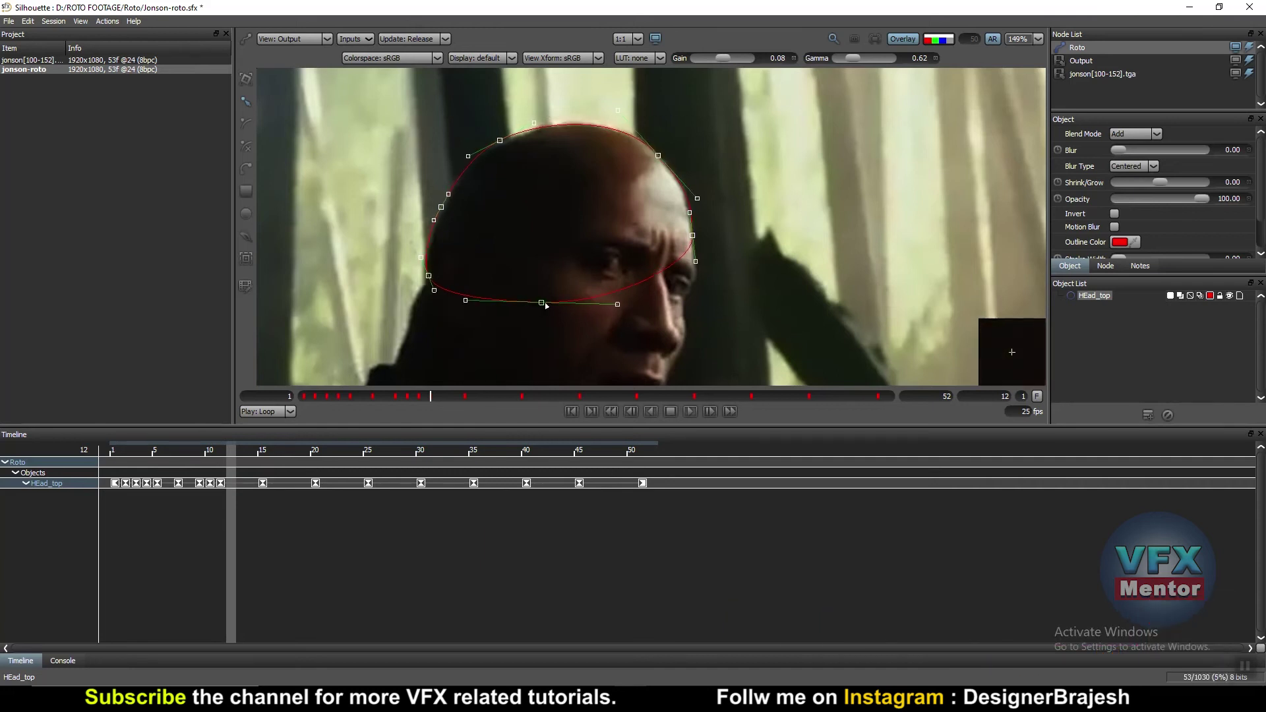
left_click(749, 199)
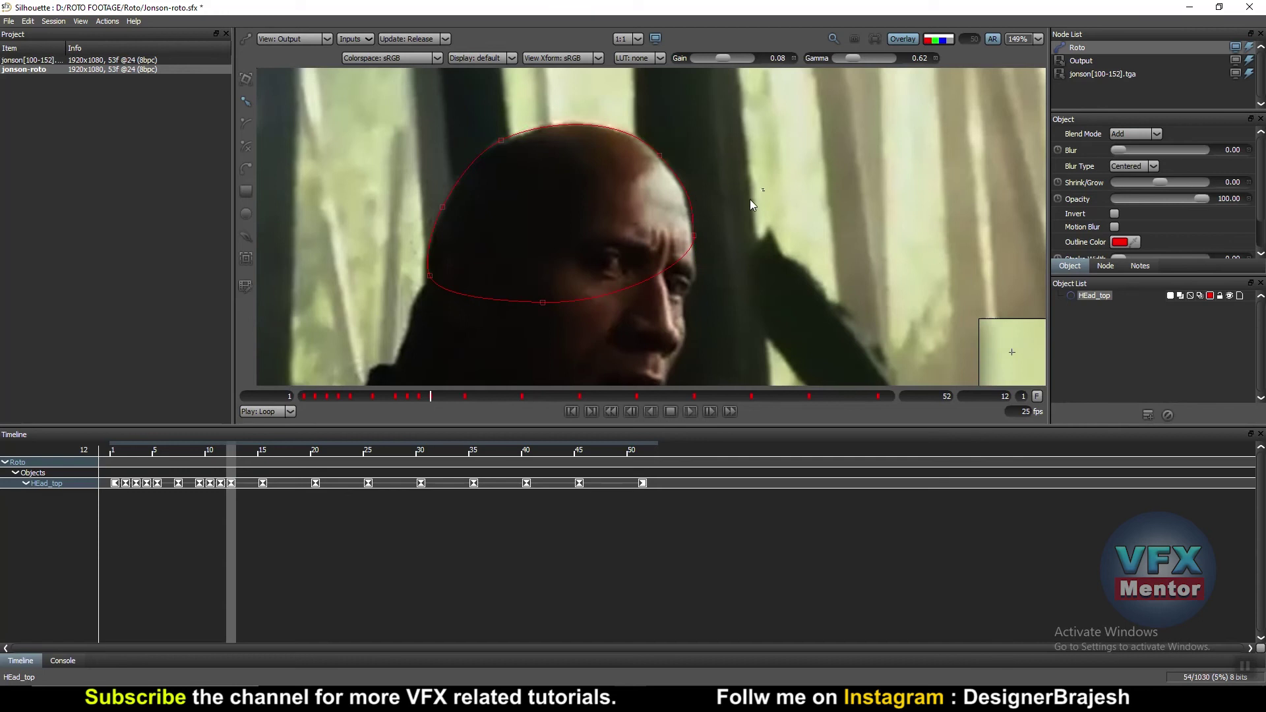
left_click(693, 235)
left_click_drag(691, 238, 693, 241)
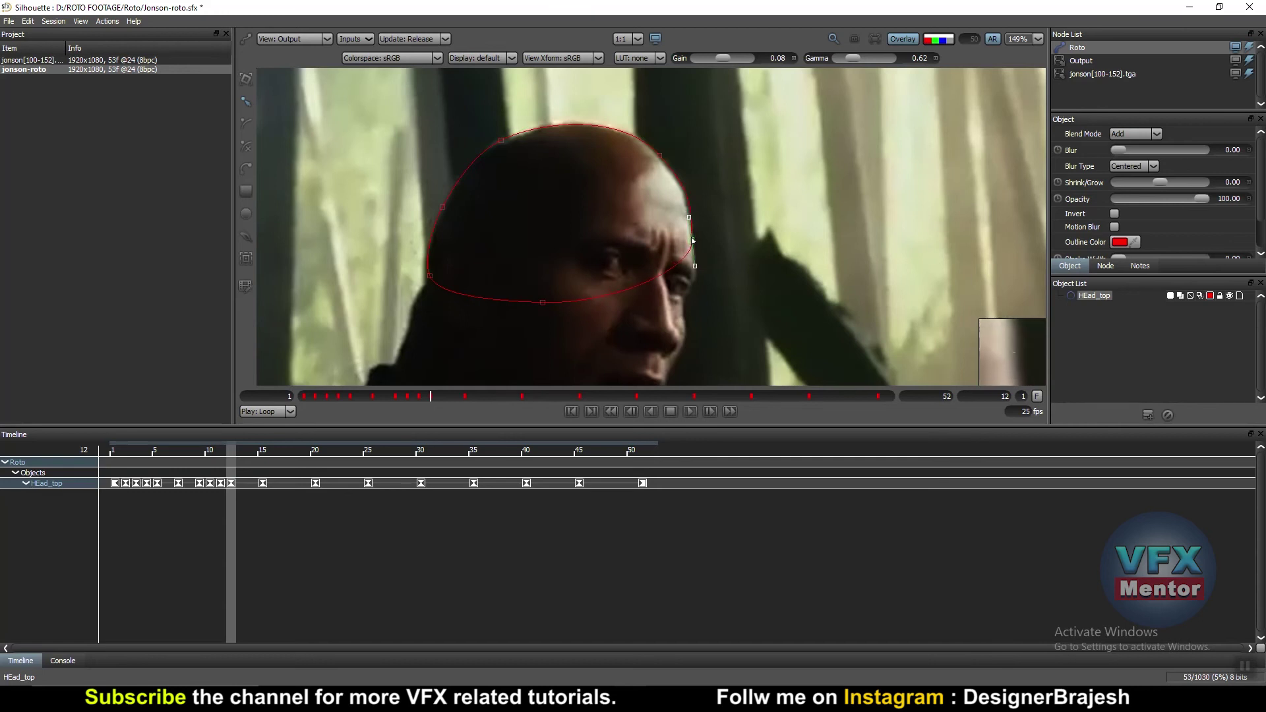
left_click(657, 154)
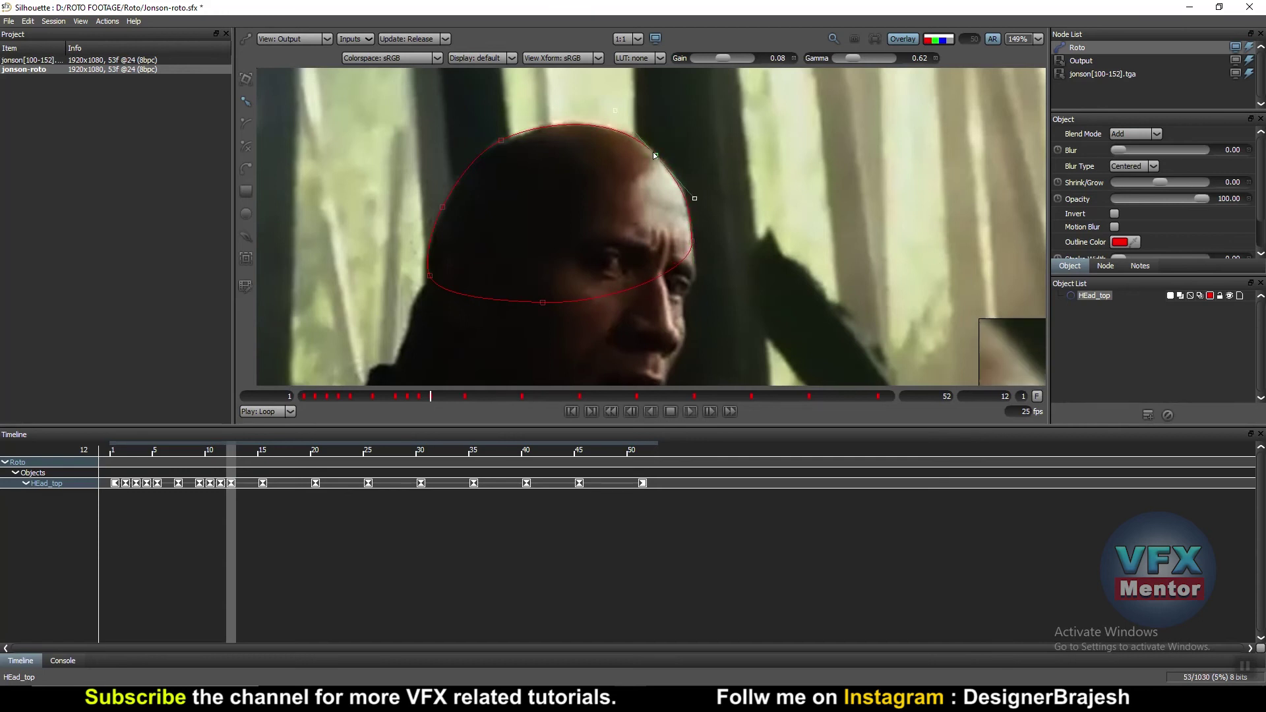
left_click(501, 140)
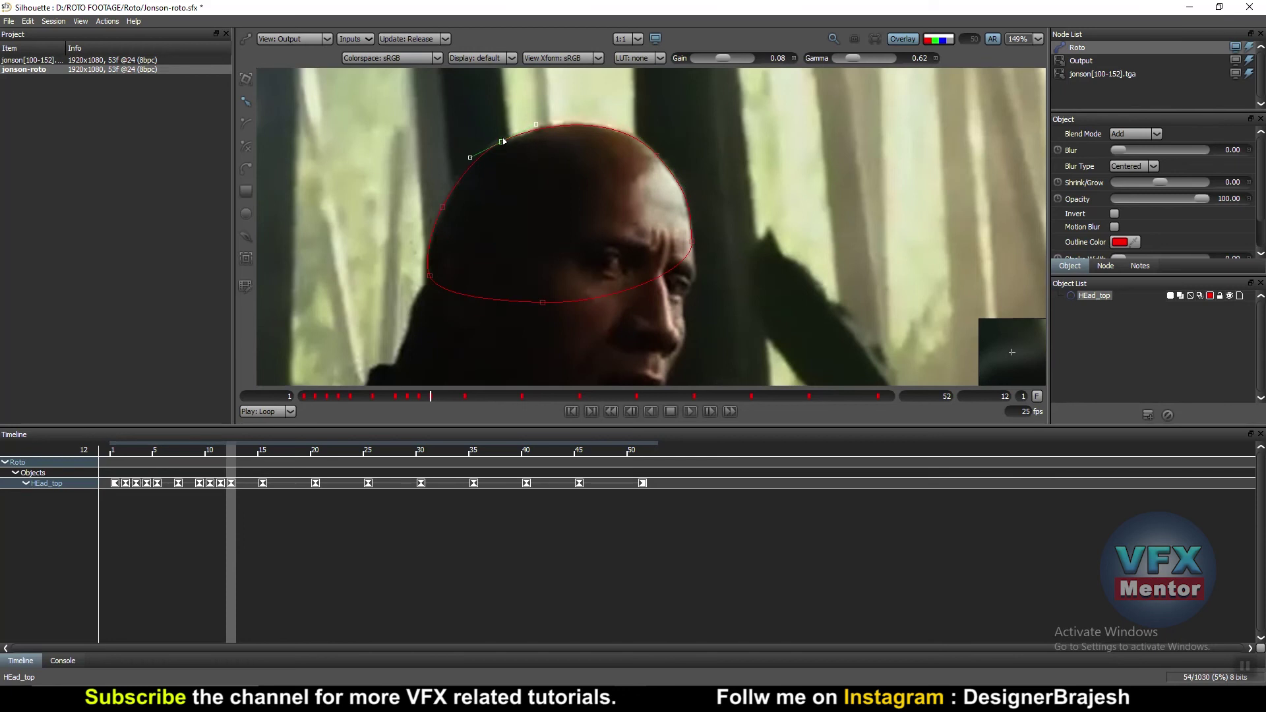
- At frame 14, raise the head outline's left point and select its upper-right points
key("Right")
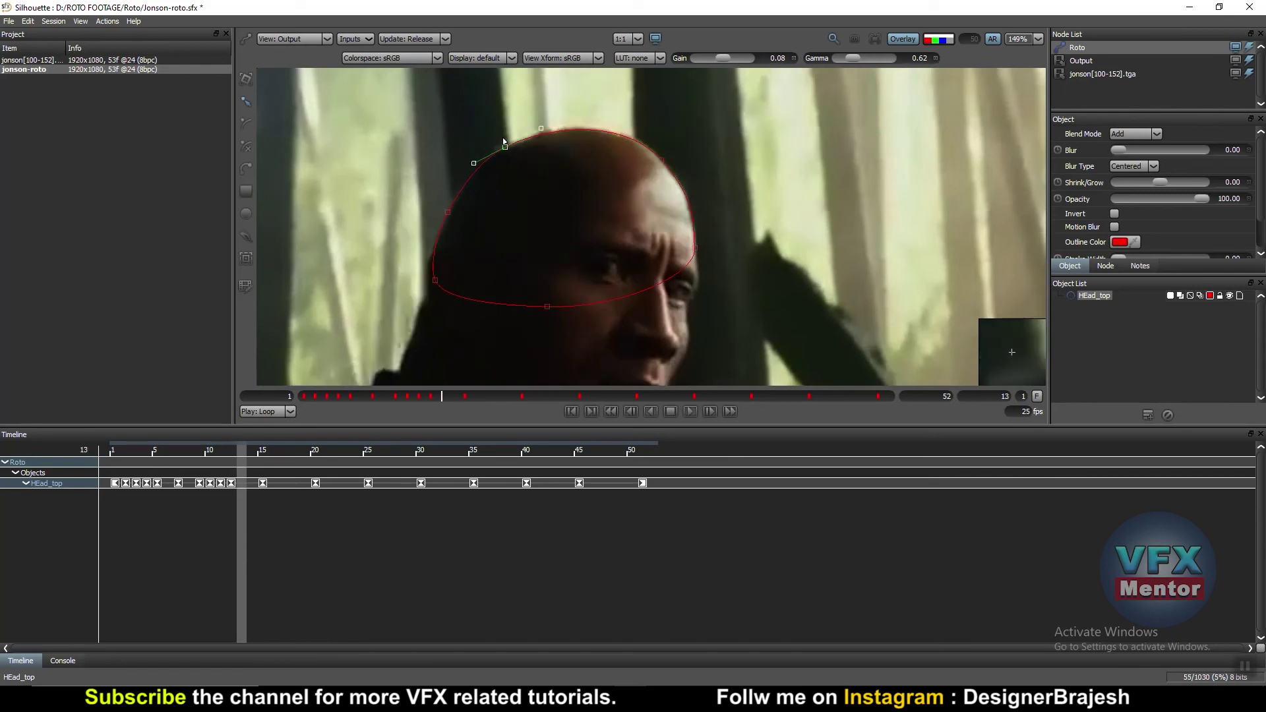
key("Right")
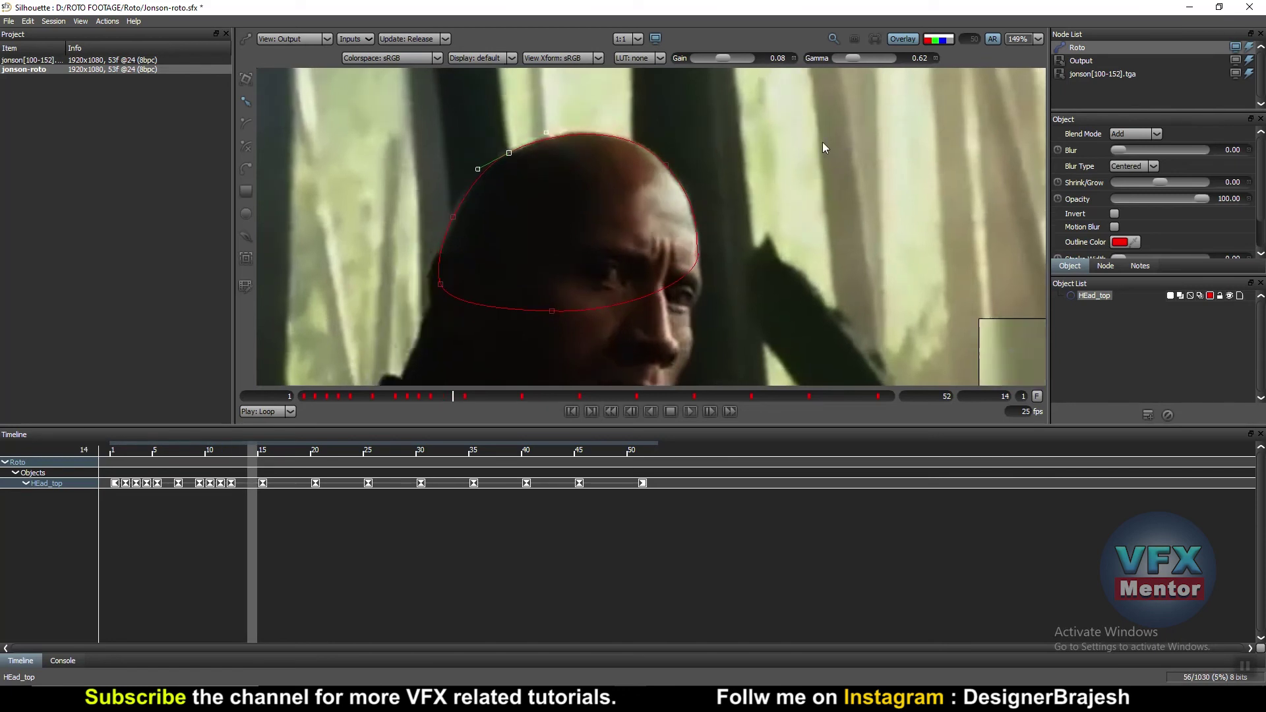
left_click(453, 217)
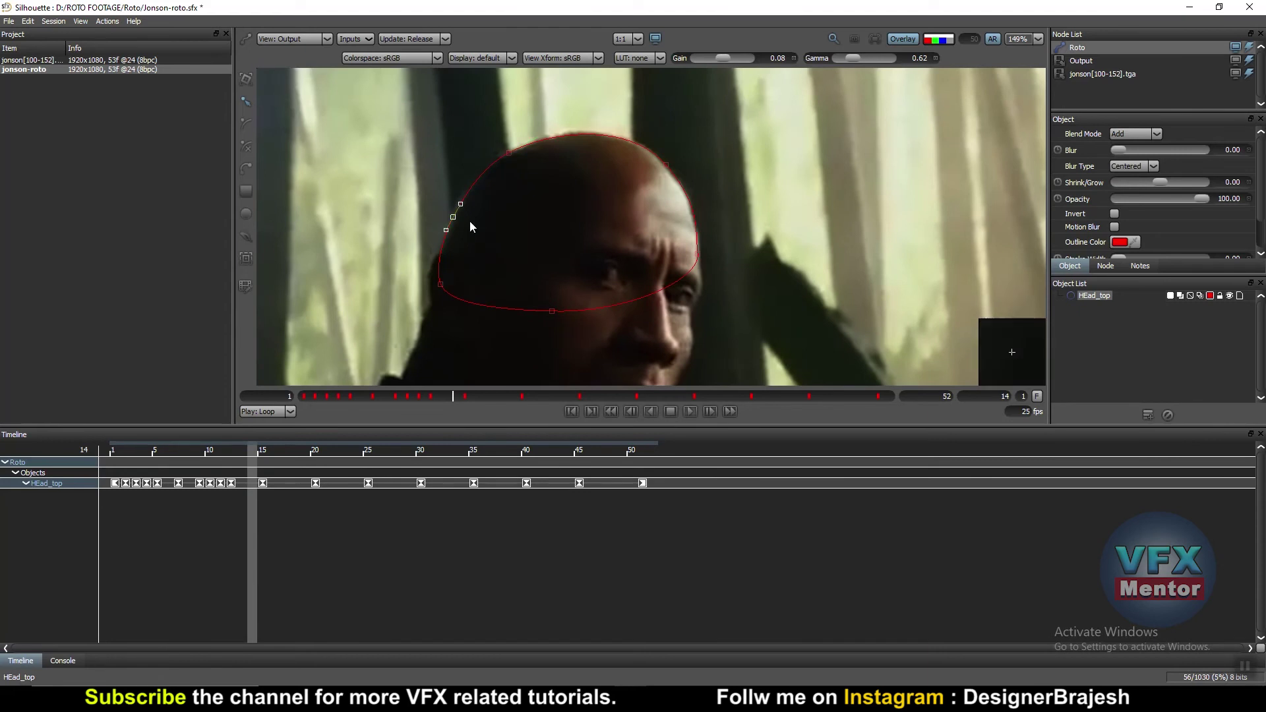
left_click_drag(456, 219, 455, 215)
left_click(656, 167)
left_click(665, 166)
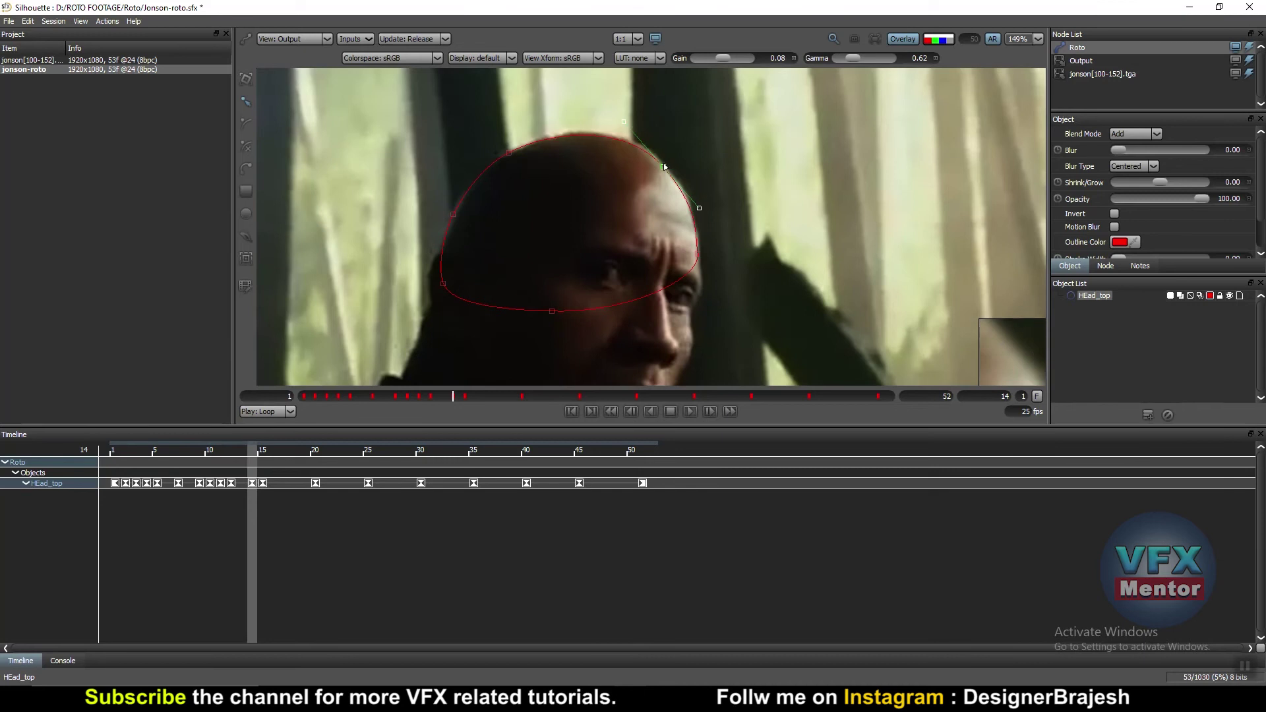
- At frame 17, shift the whole head shape slightly right and down
key("Right")
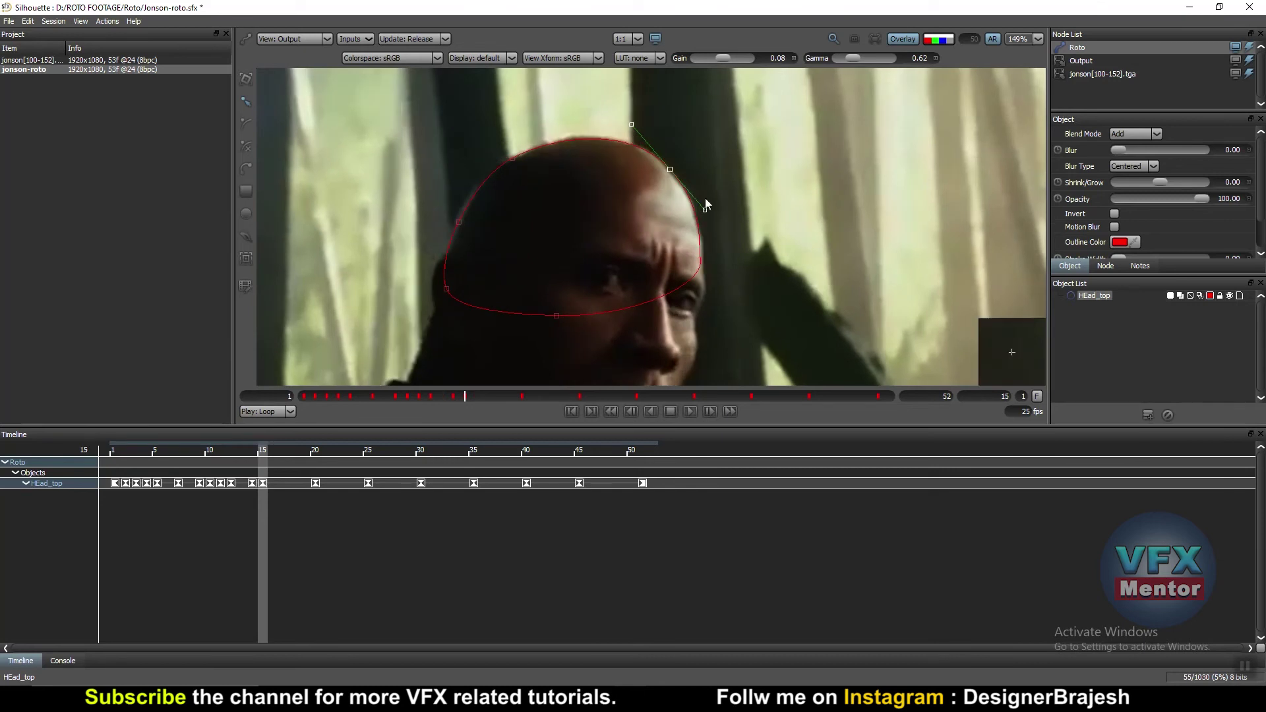
key("Right")
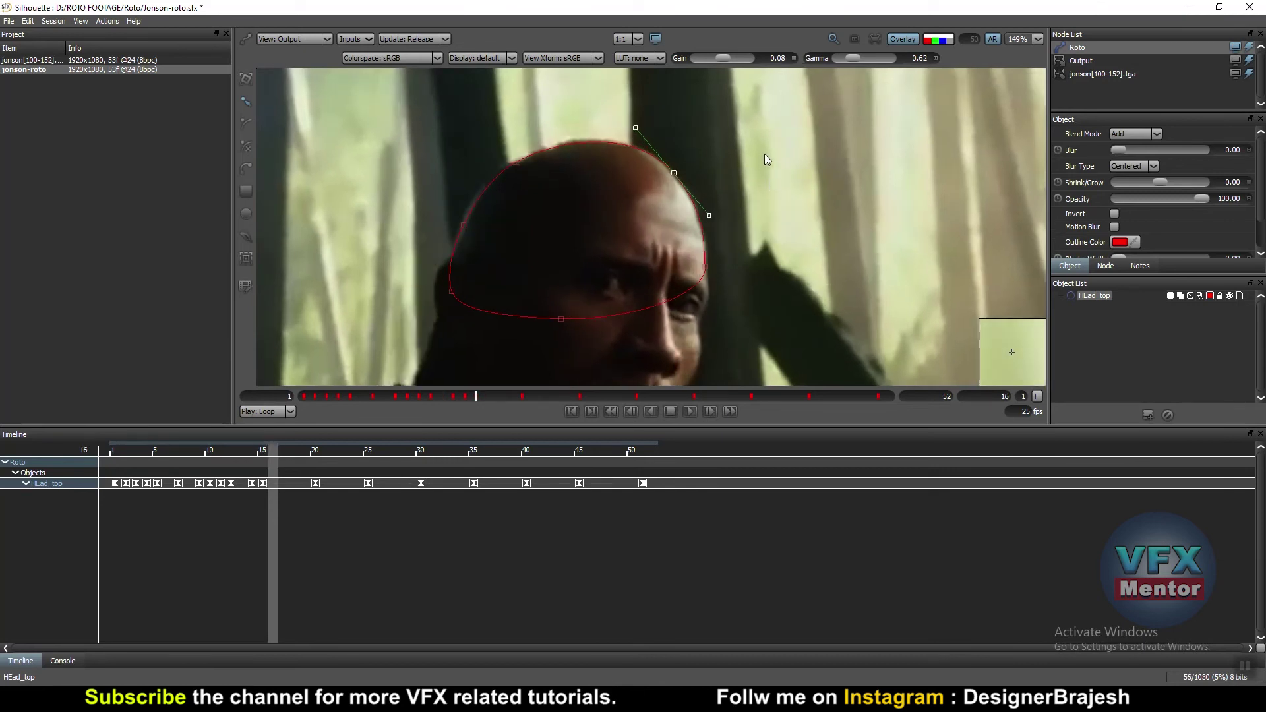
key("Right")
left_click_drag(486, 166, 758, 326)
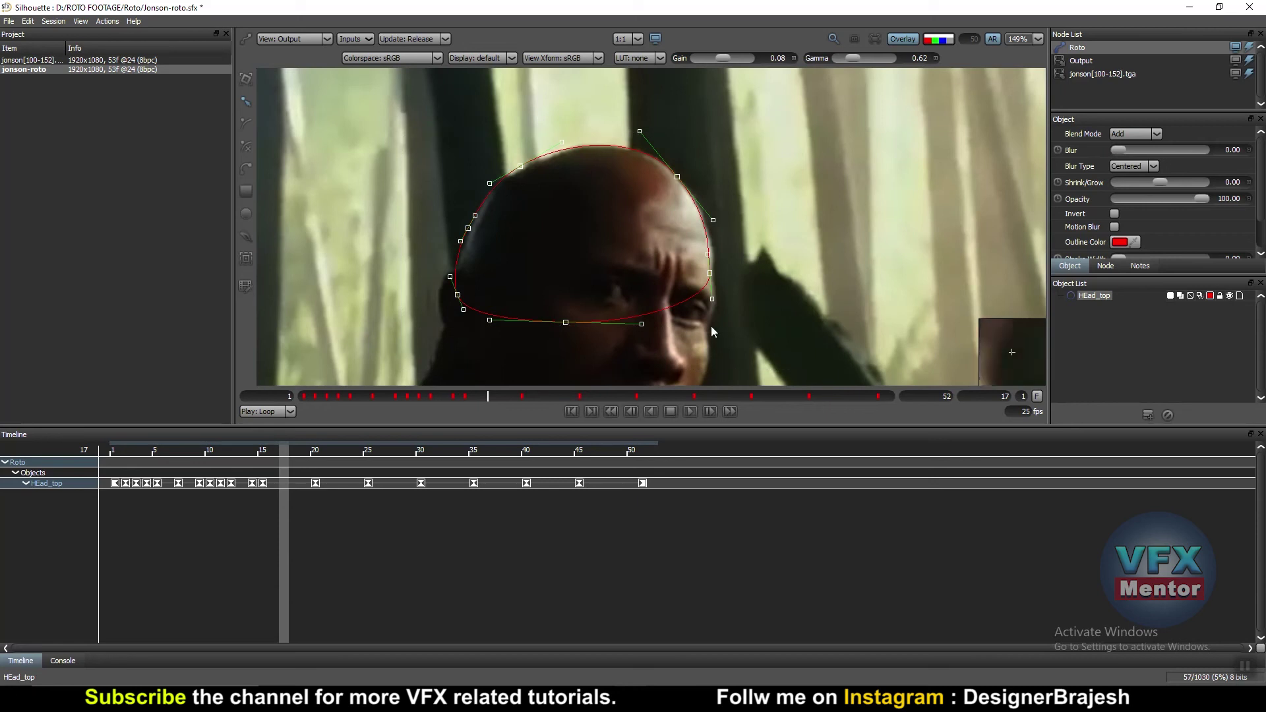
left_click_drag(569, 324, 572, 326)
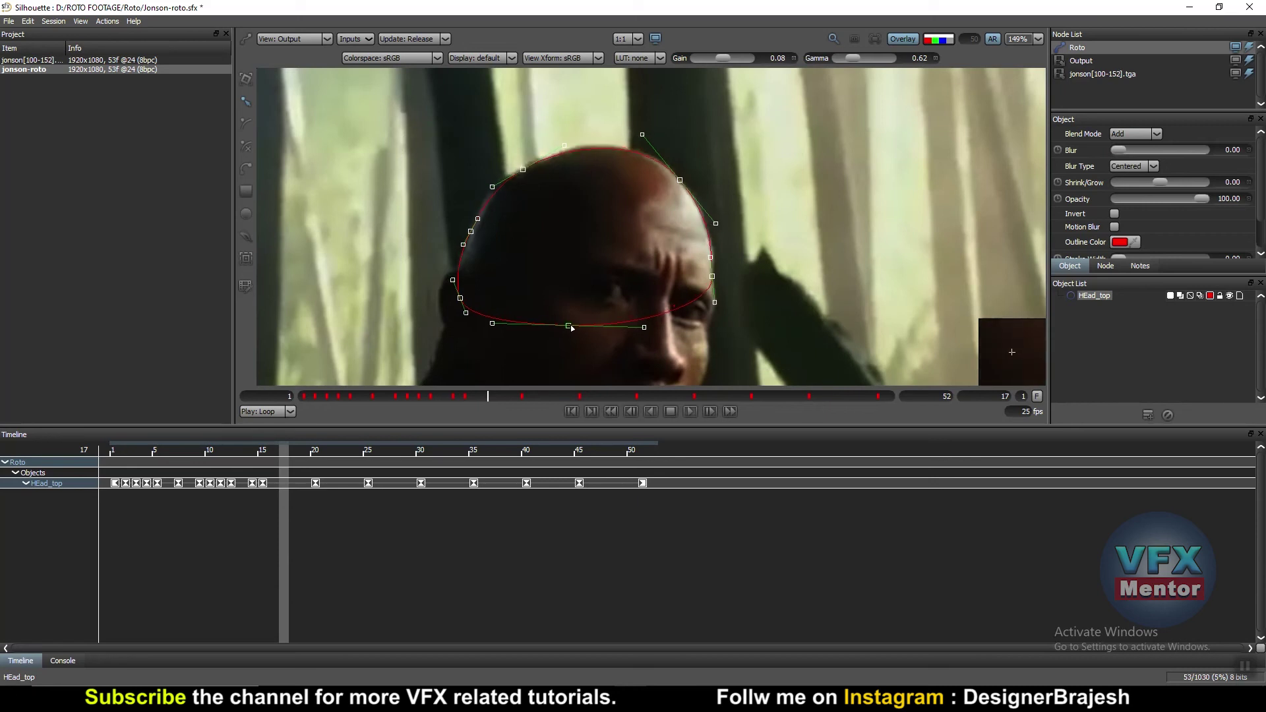
left_click(764, 157)
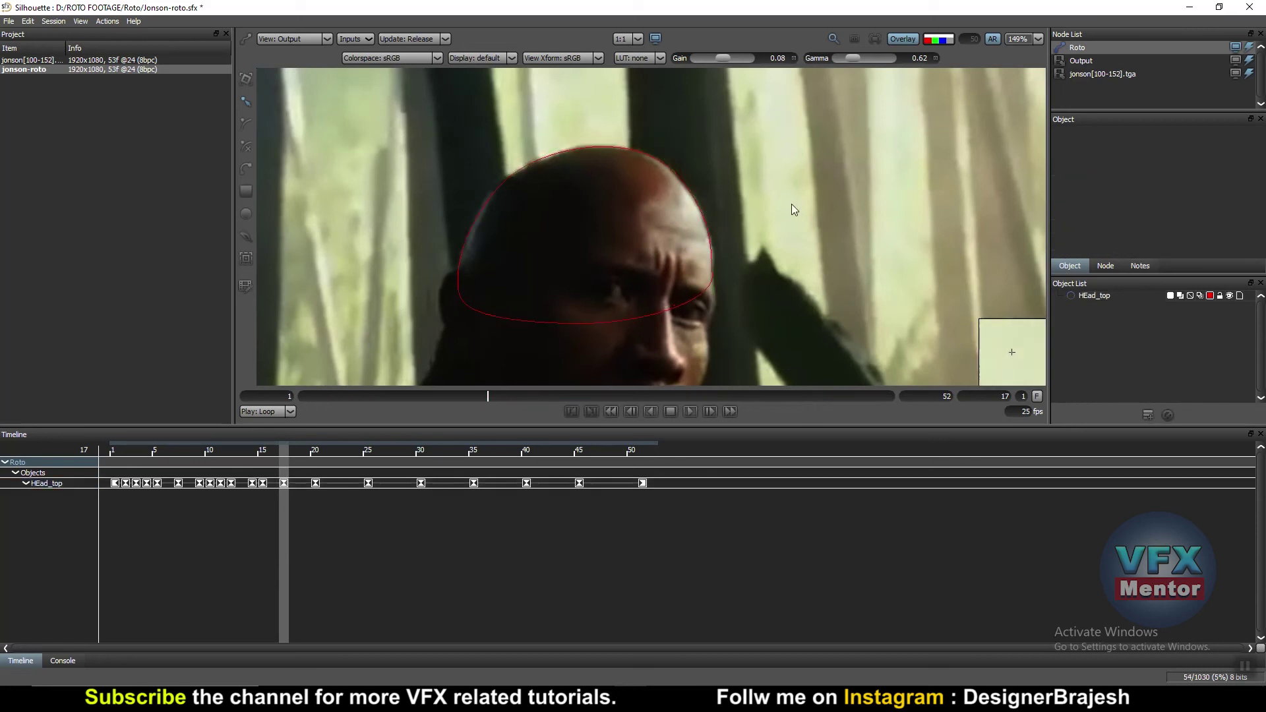
- At frame 22, move the entire HEad_top shape slightly down onto the head
key("Right")
key("Right")
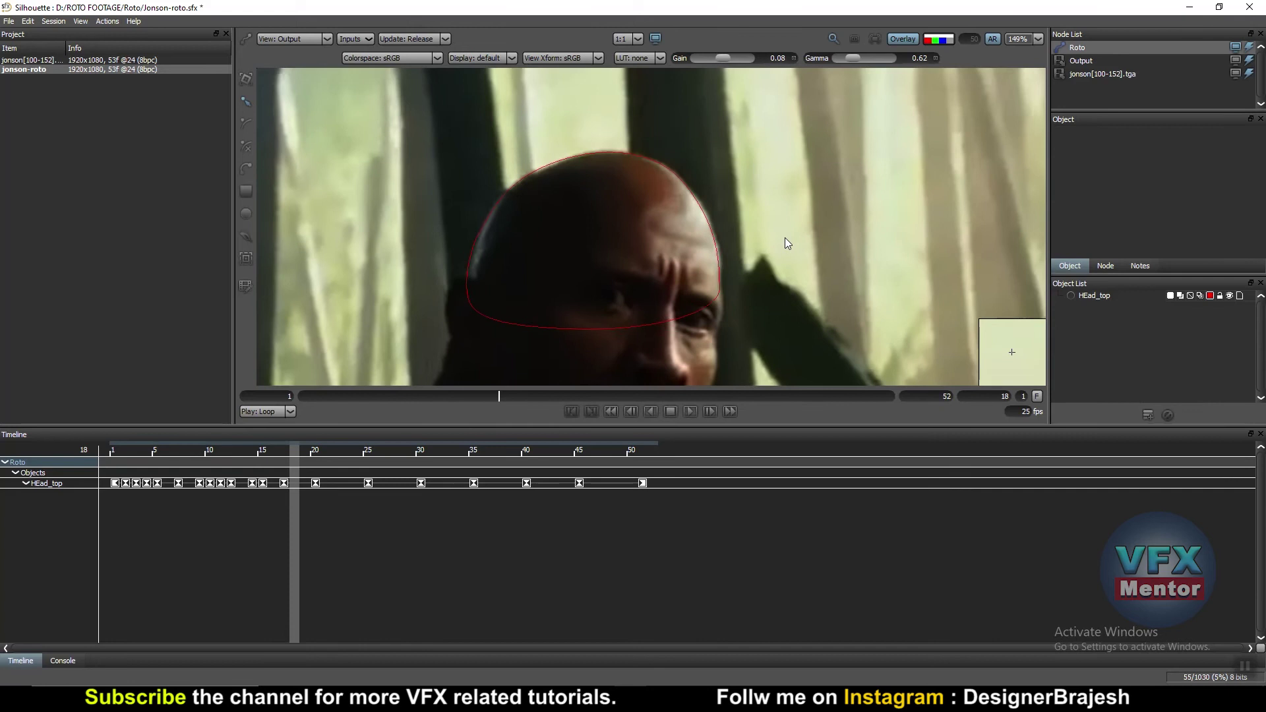
key("Right")
key("Right")
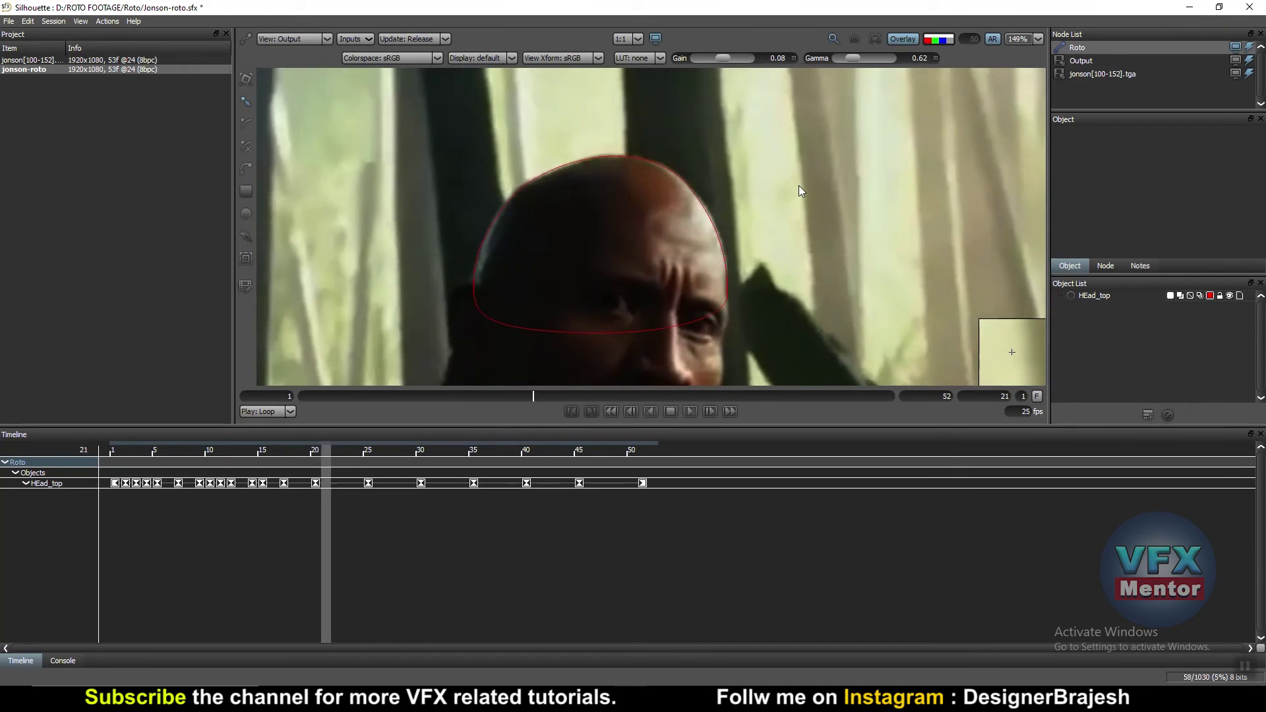
key("Right")
left_click(674, 173)
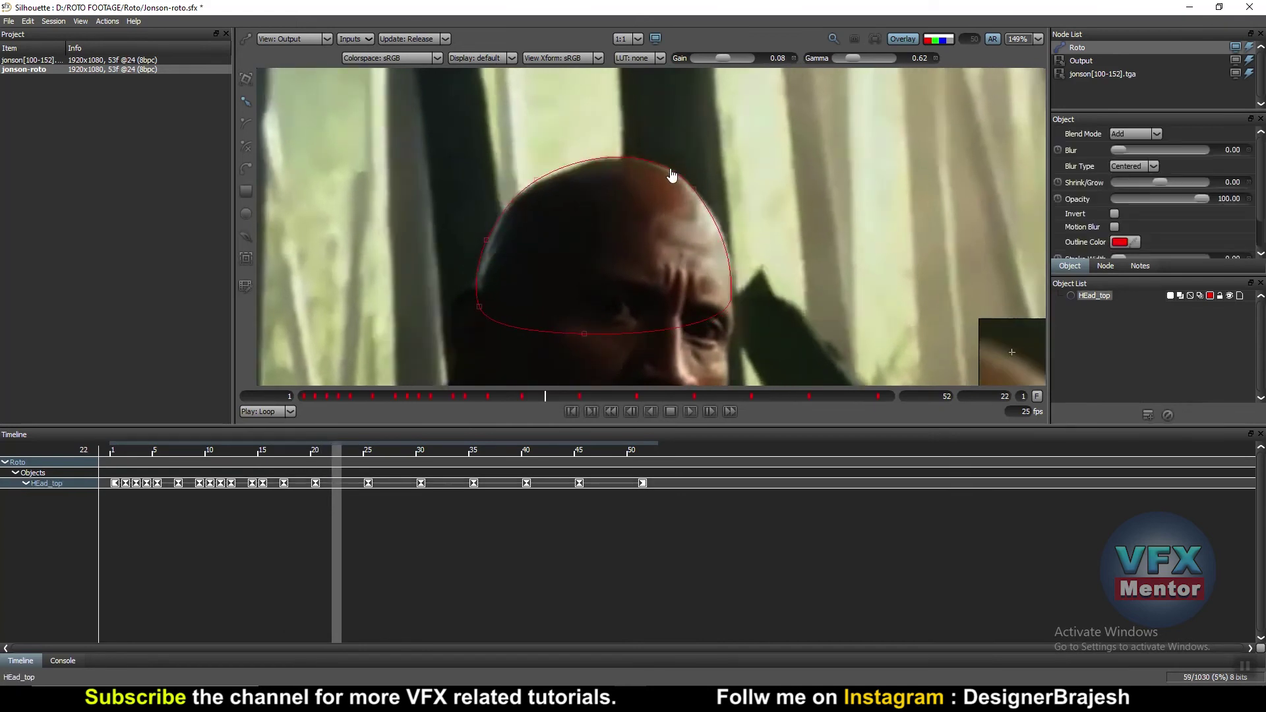
left_click_drag(818, 135, 455, 341)
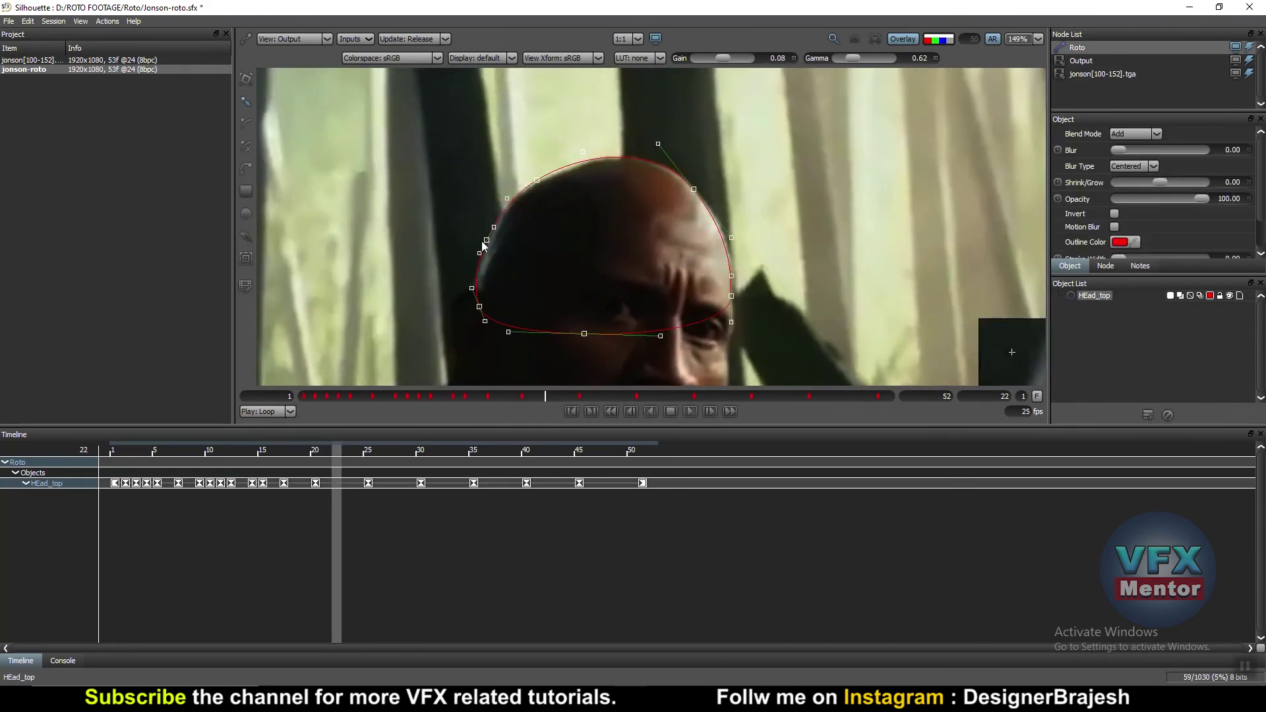
left_click_drag(489, 243, 491, 245)
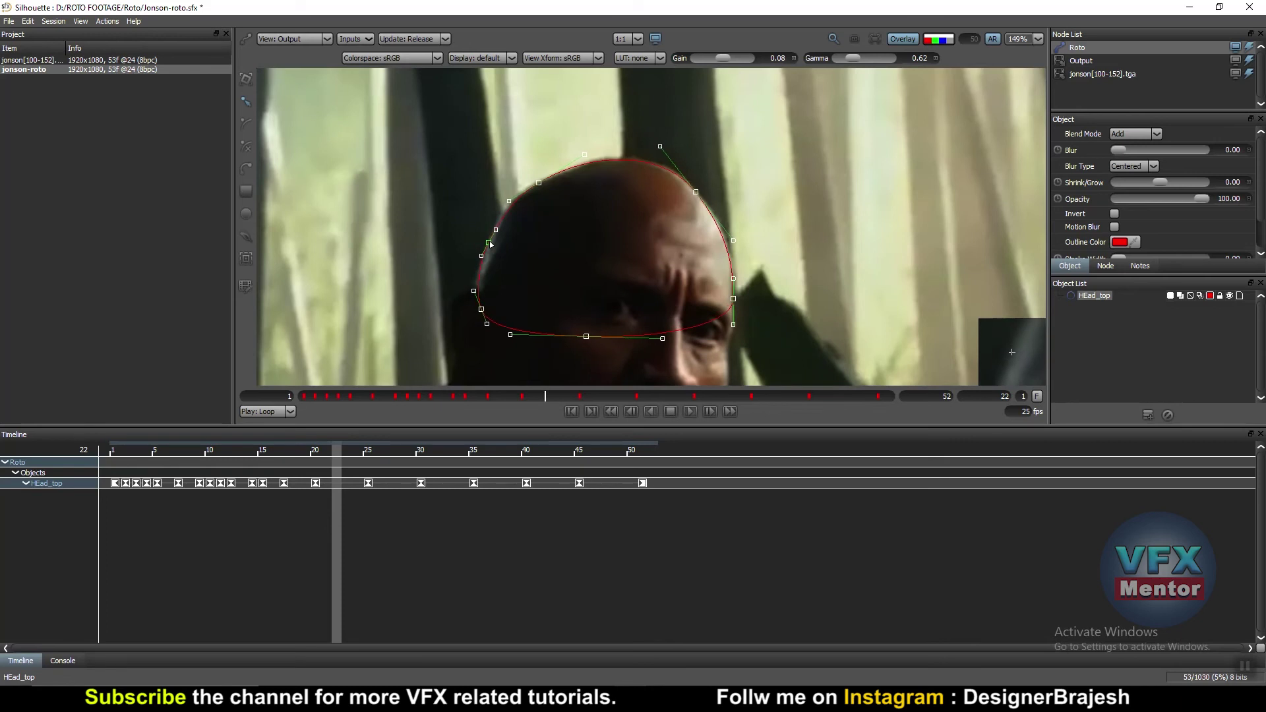
- Step ahead to about frame 28 to check the interpolated shape
key("Right")
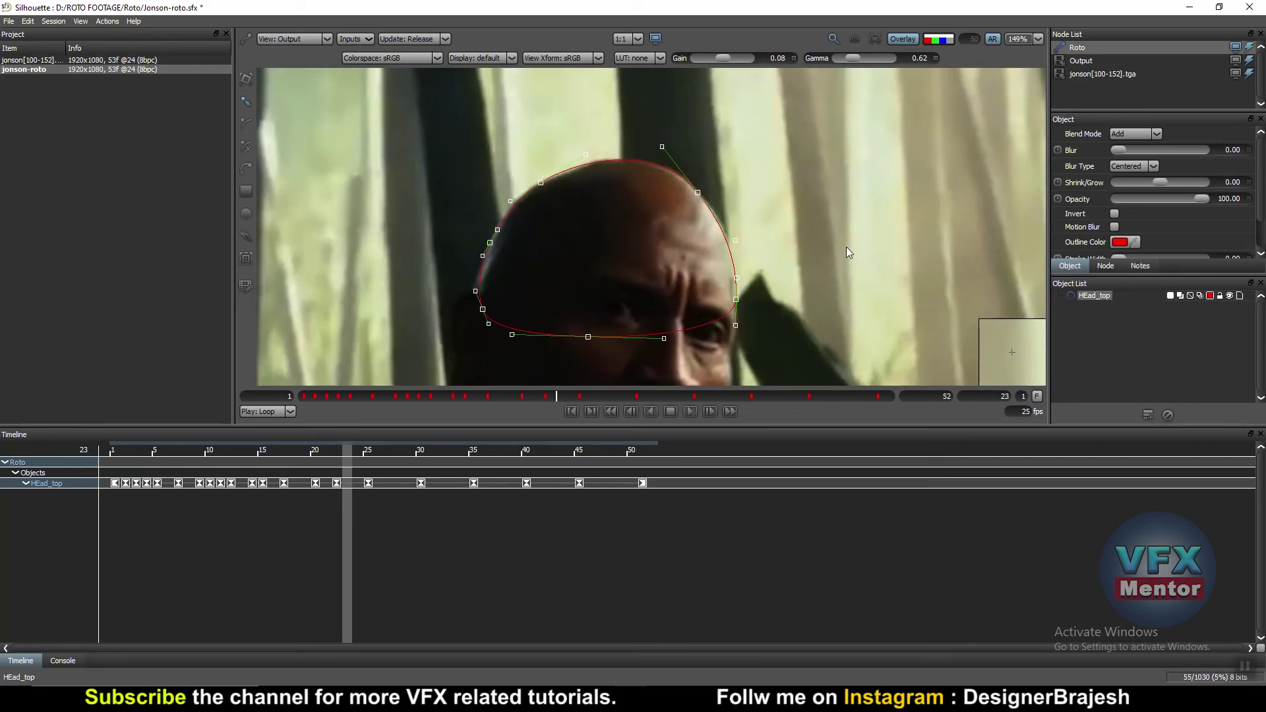
key("Right")
key("Right")
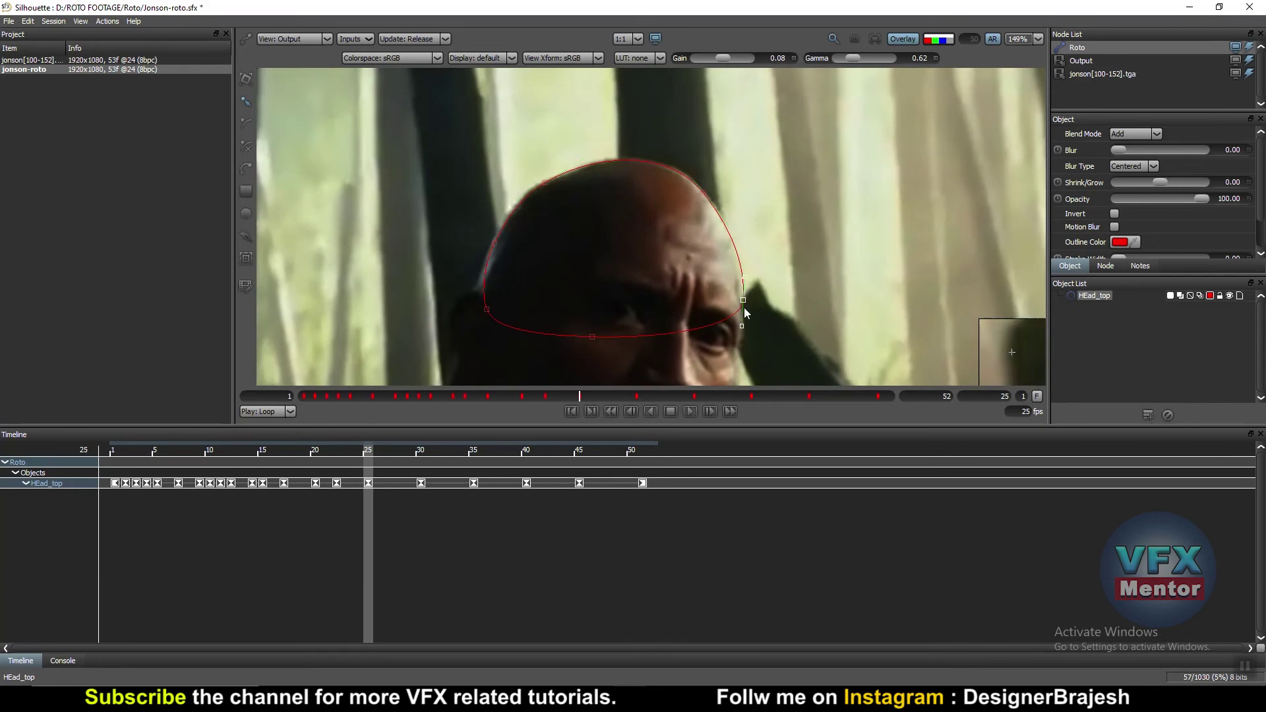
key("Right")
key("Right")
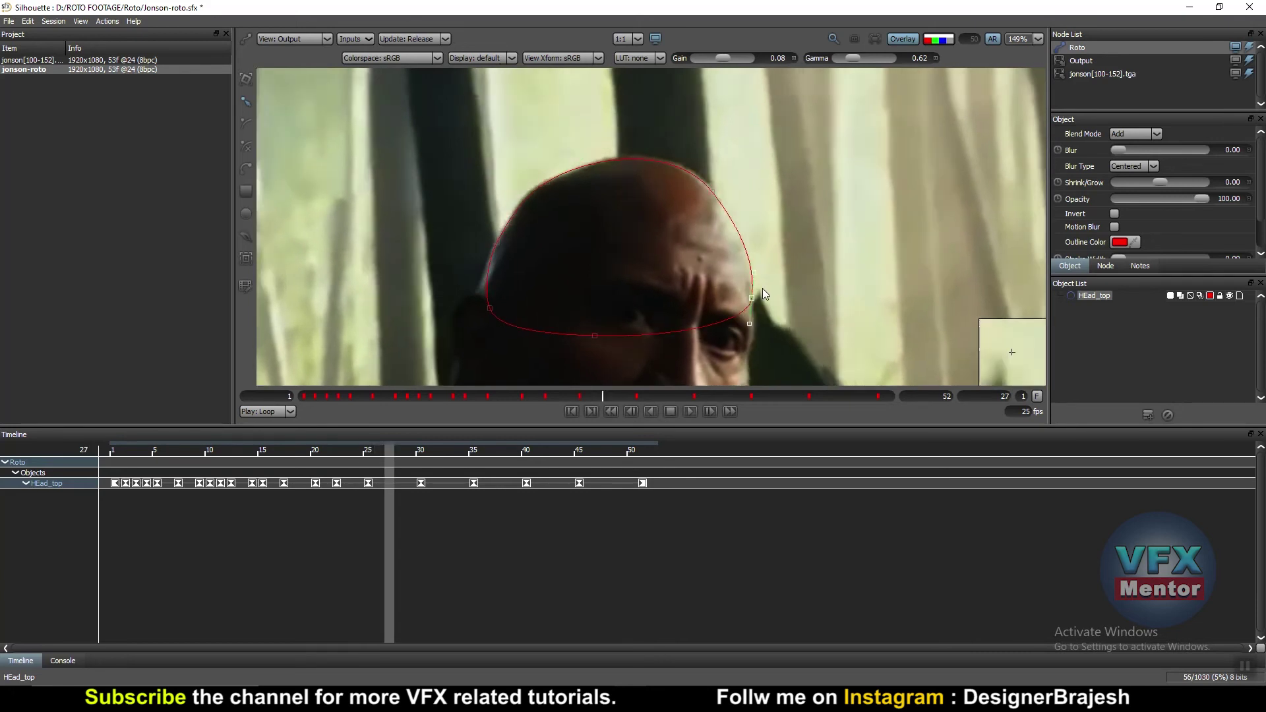
key("Right")
- At frame 30, push the shape's right side out to the head edge and check neighbouring frames
key("Right")
key("Right")
key("Right")
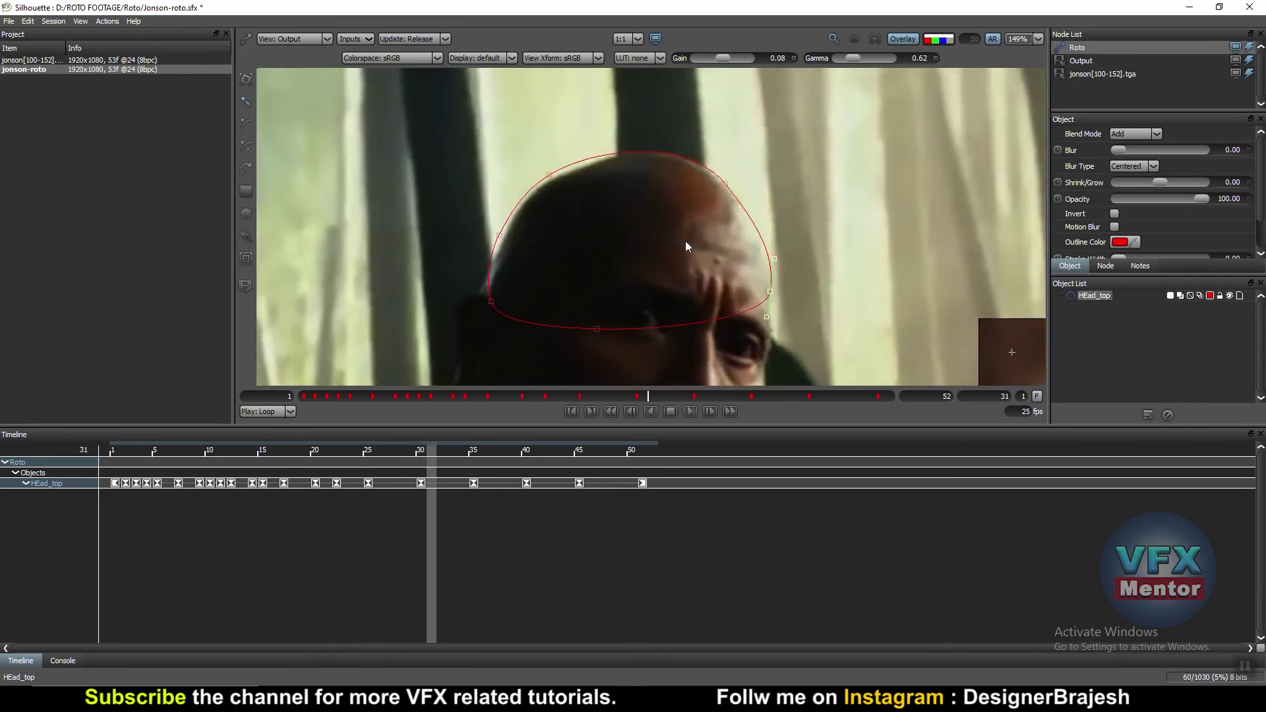
key("Right")
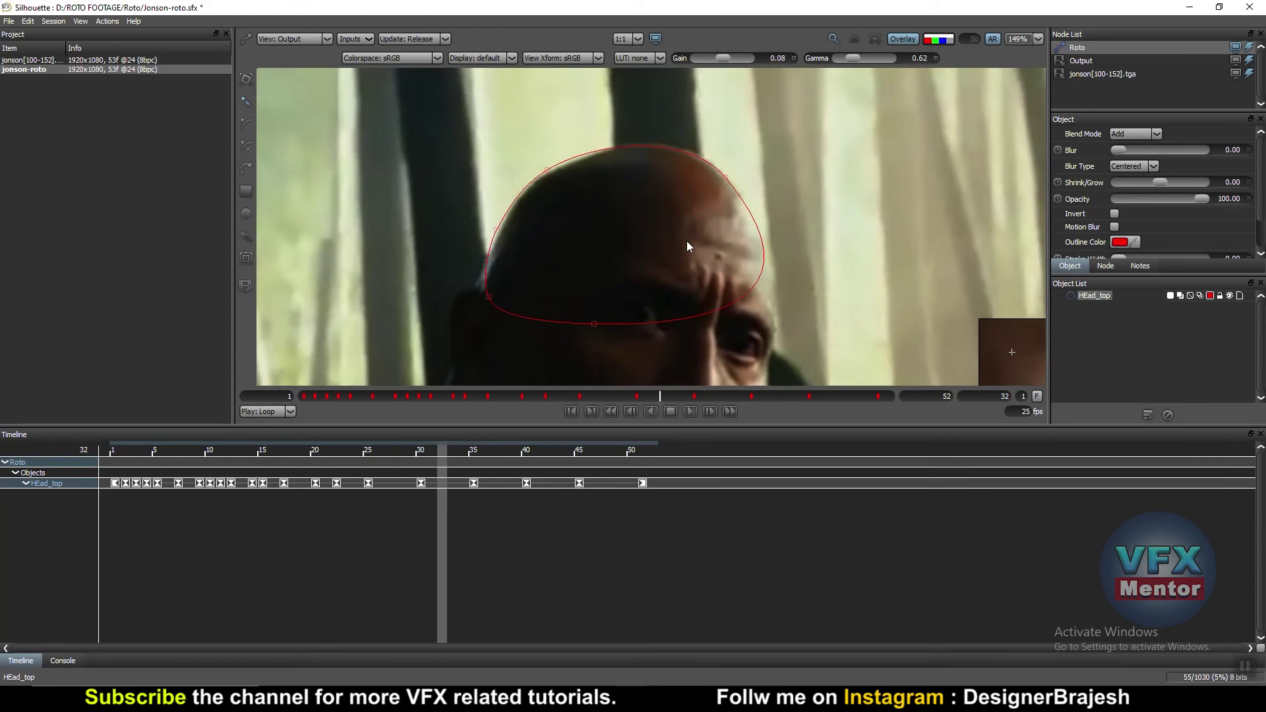
left_click_drag(687, 240, 693, 243)
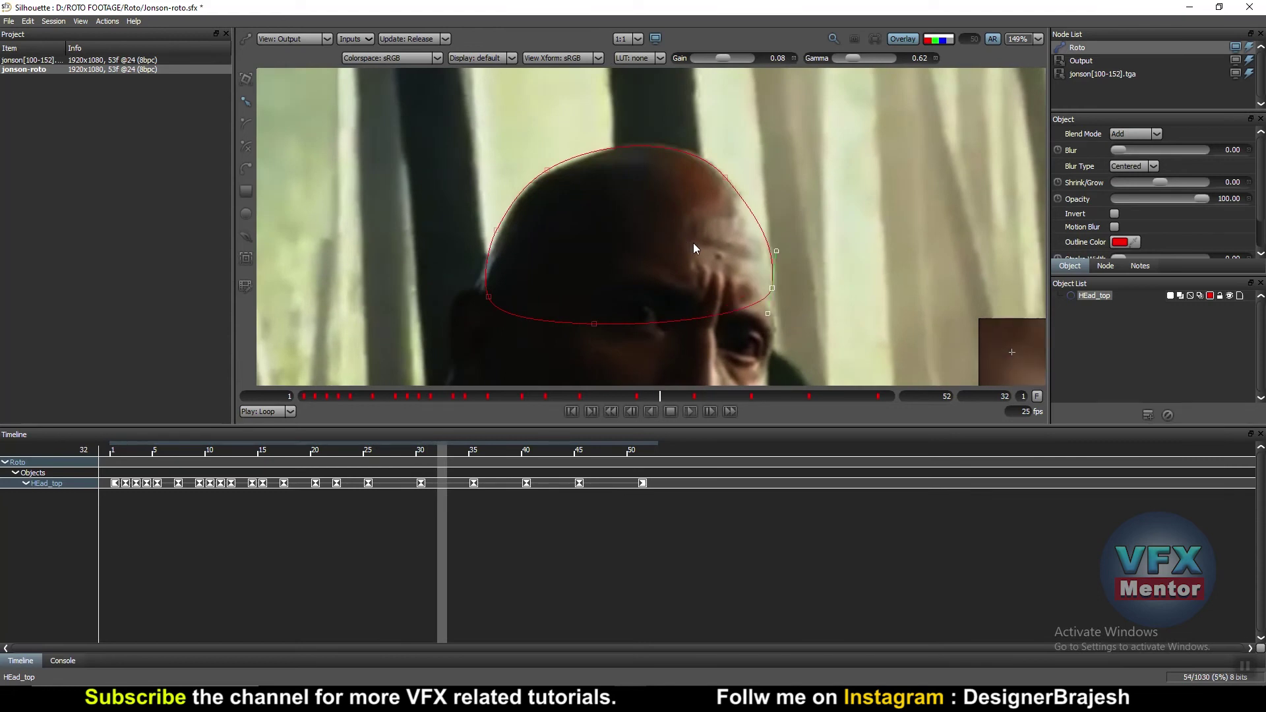
key("Left")
key("Left")
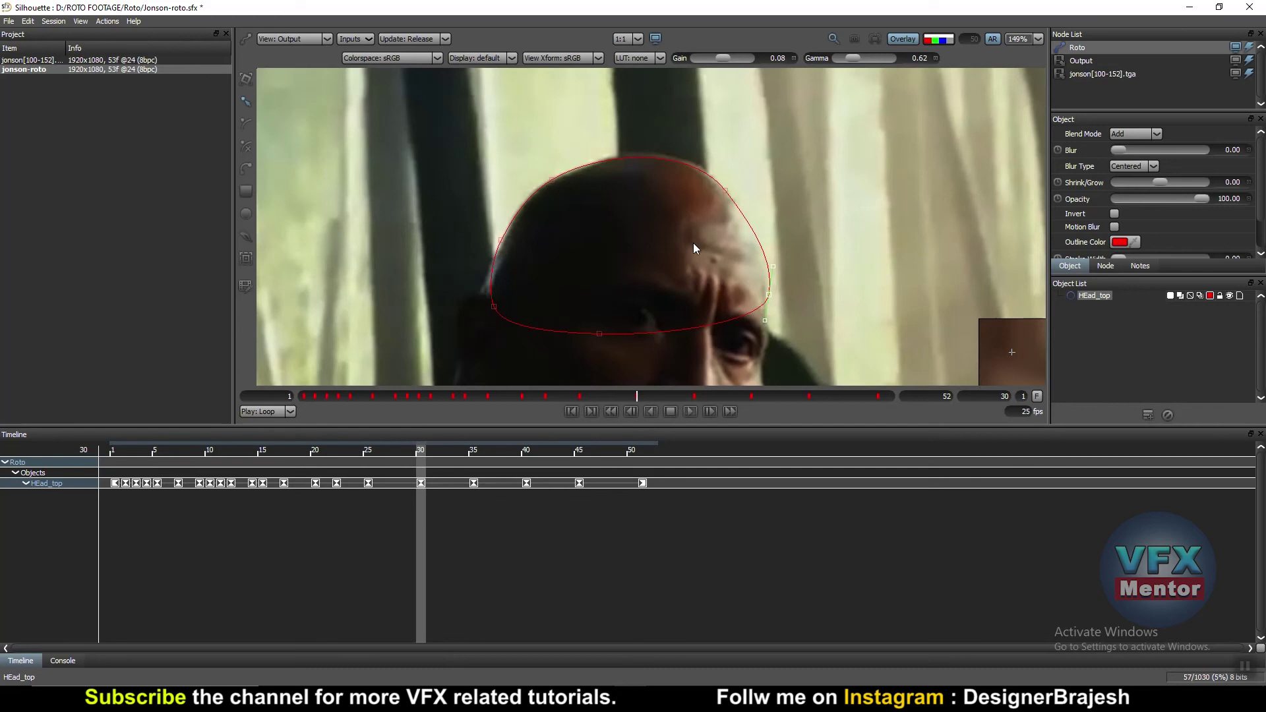
key("Left")
key("Left")
key("Left")
key("Right")
key("Right")
key("Right")
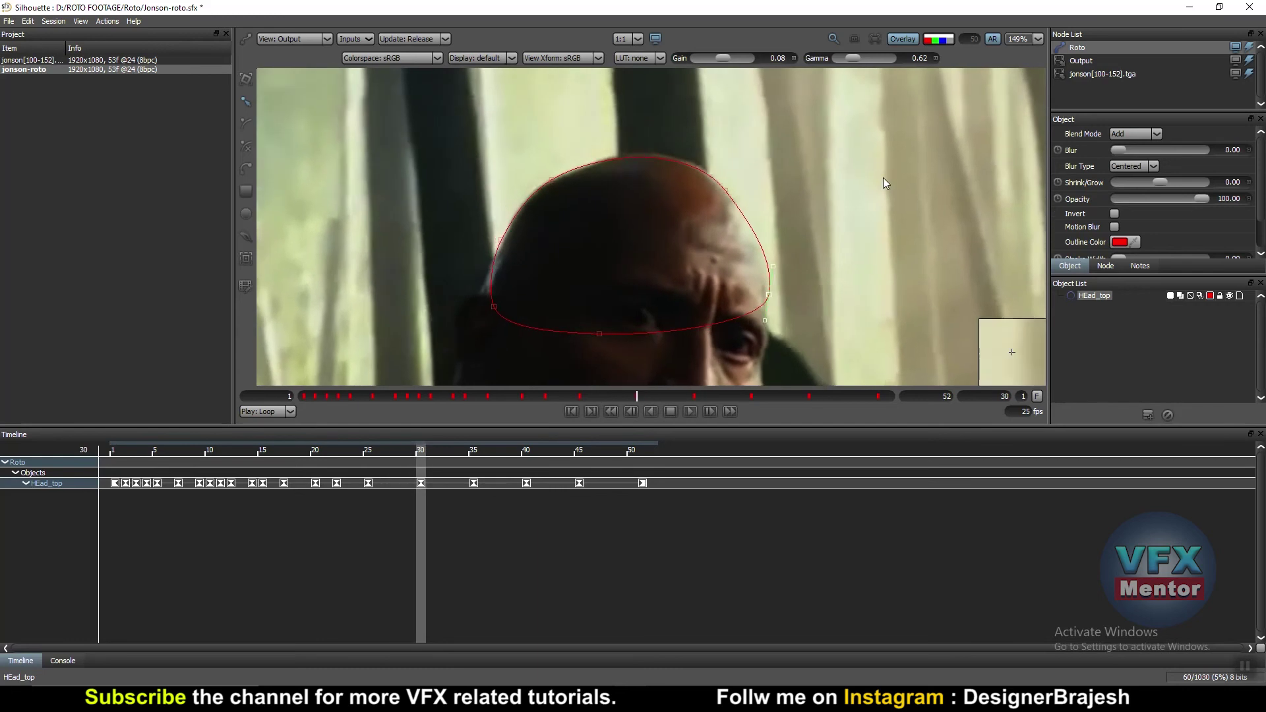
key("Right")
key("Left")
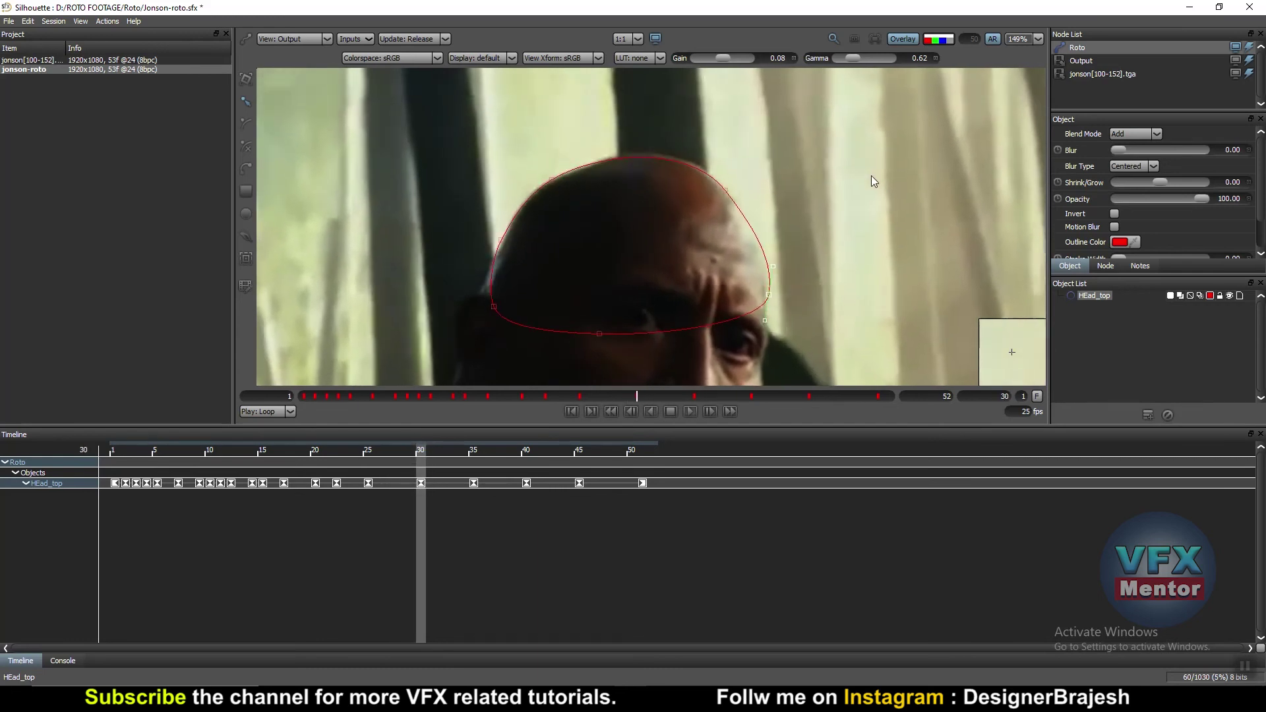
key("Right")
- At frame 31, shift the whole shape right and down and reshape its upper-right curve
left_click_drag(838, 128, 484, 307)
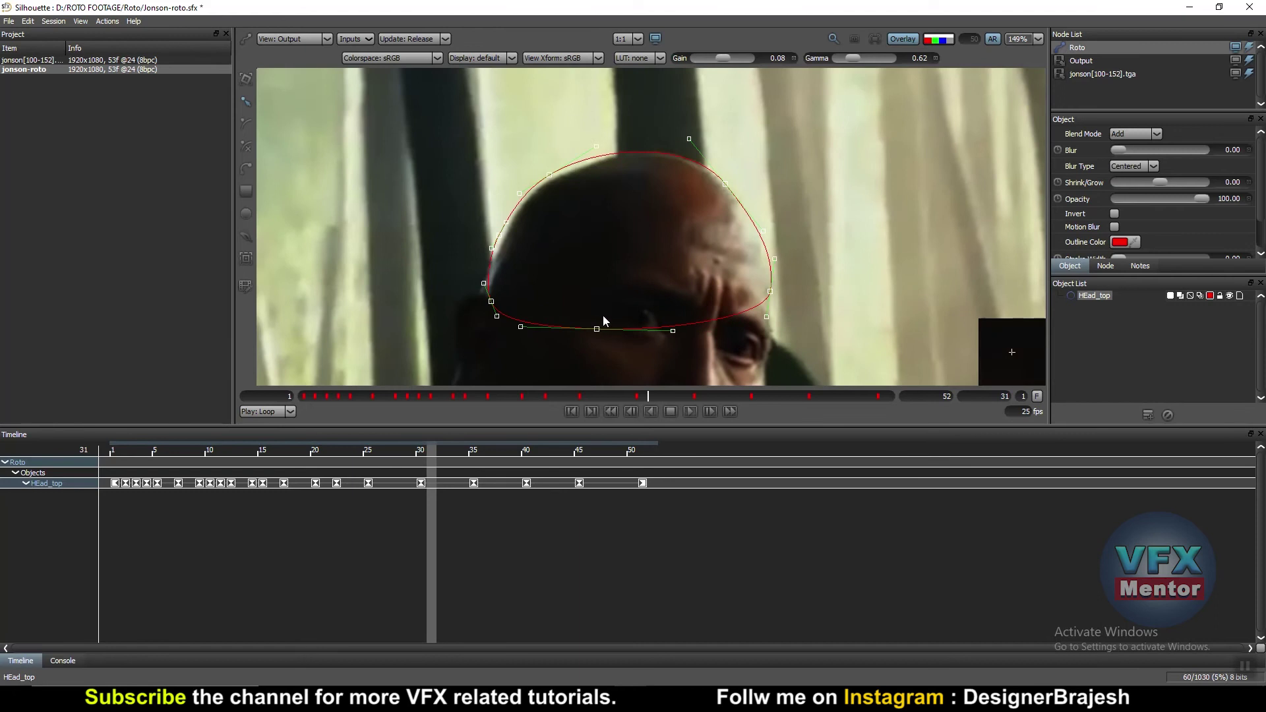
left_click_drag(599, 333, 606, 336)
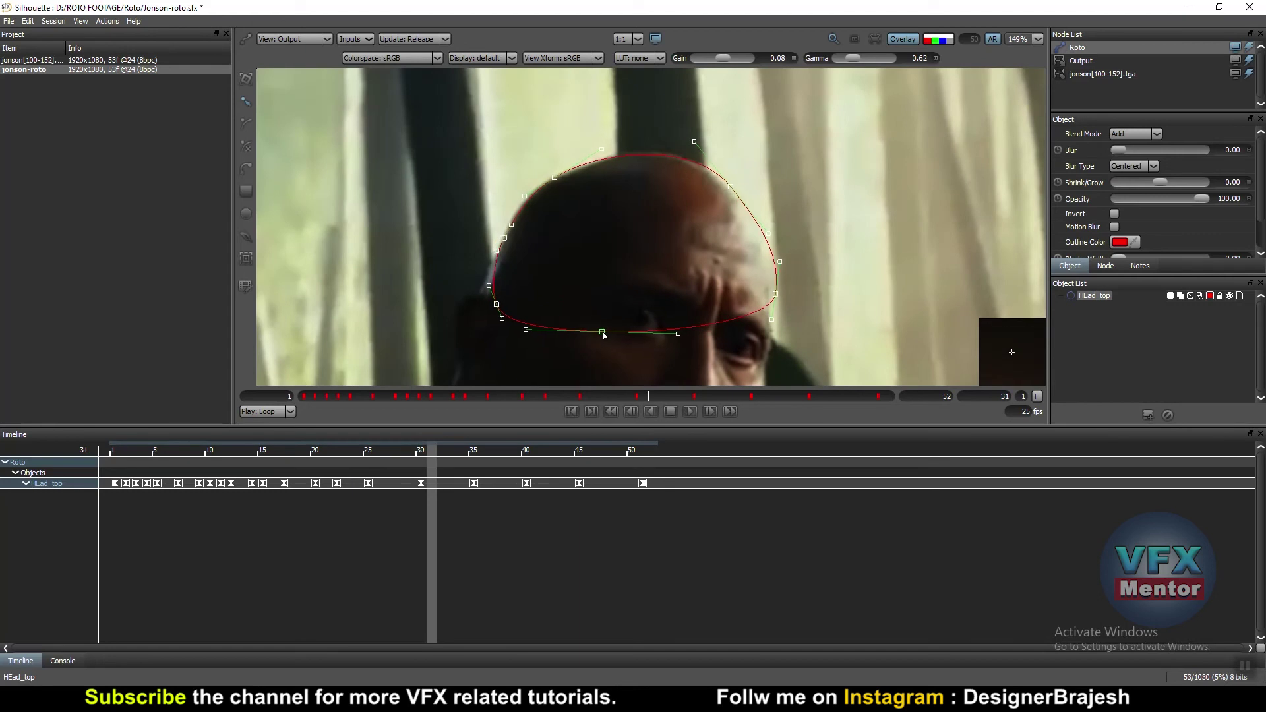
left_click(804, 300)
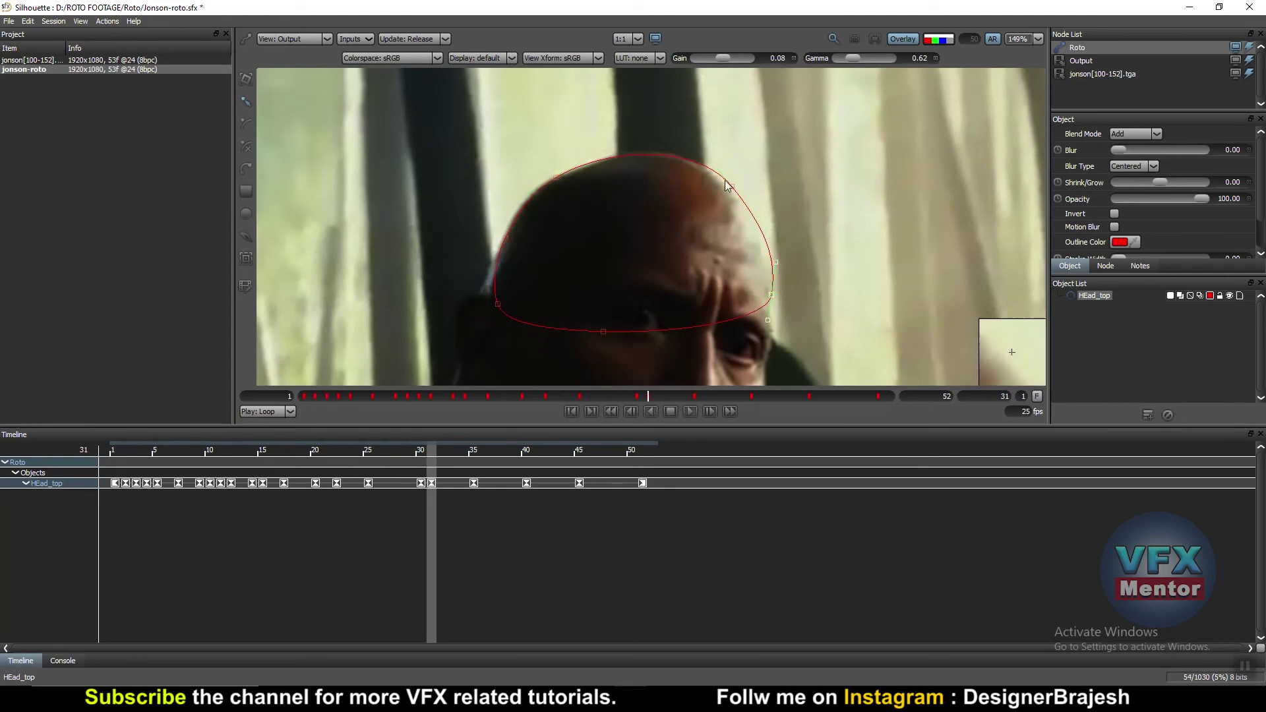
left_click_drag(732, 187, 730, 191)
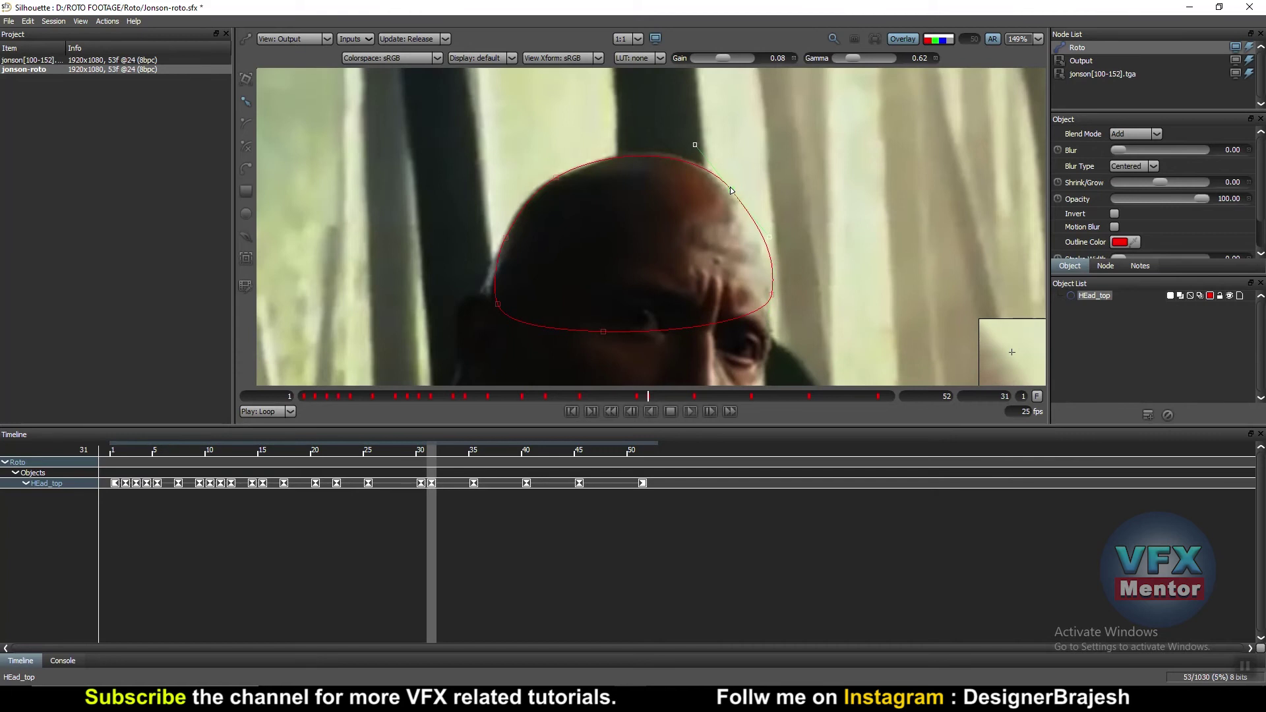
- At frame 32, move the whole head shape slightly up and left
key("Right")
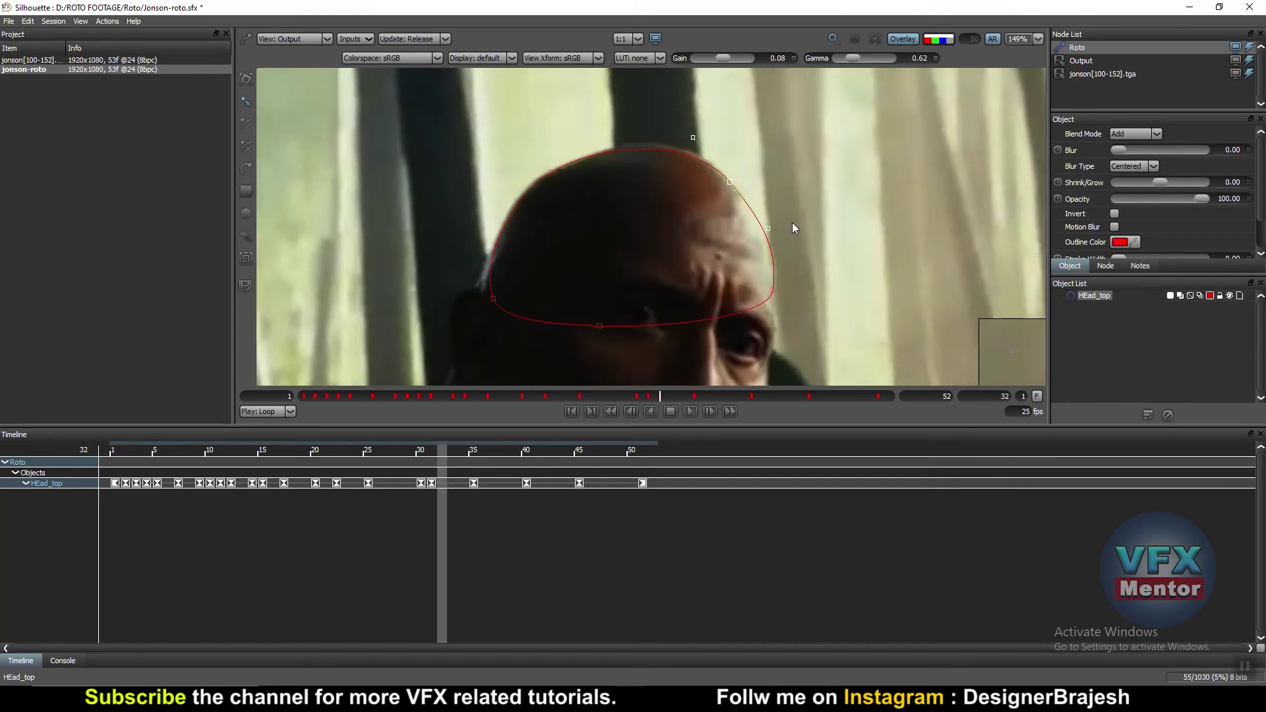
left_click_drag(932, 140, 473, 344)
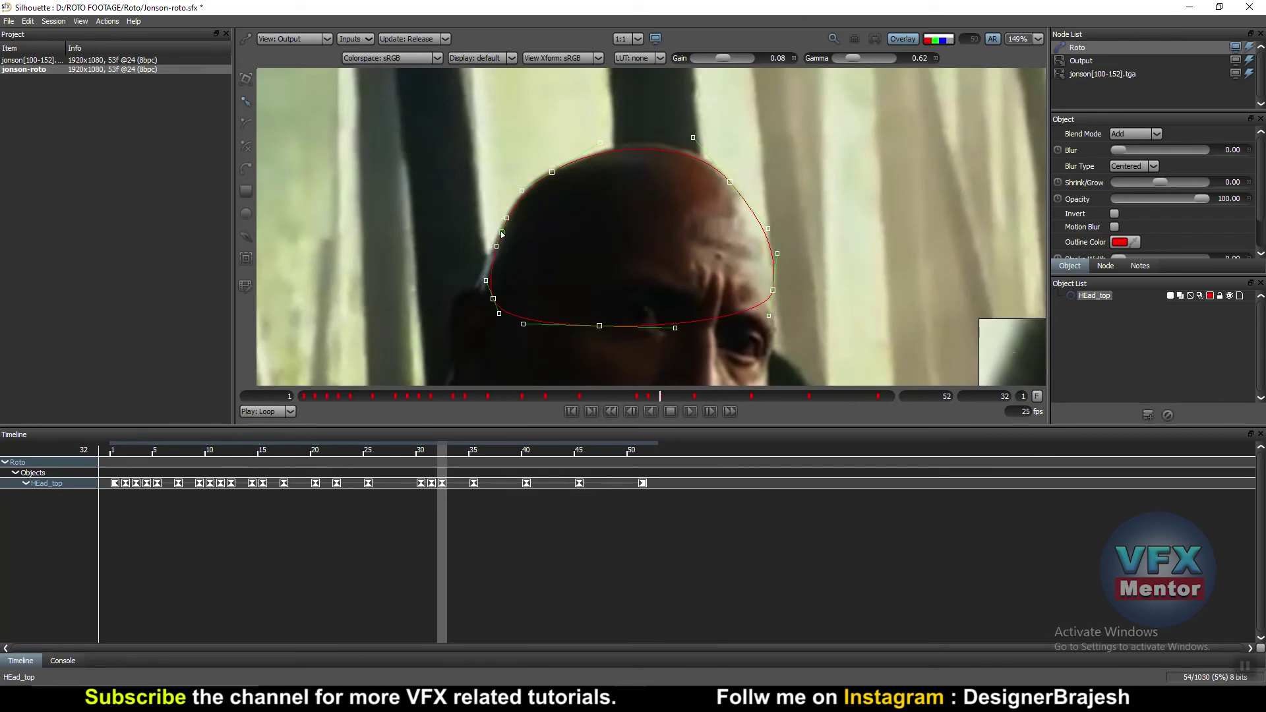
left_click_drag(501, 233, 500, 231)
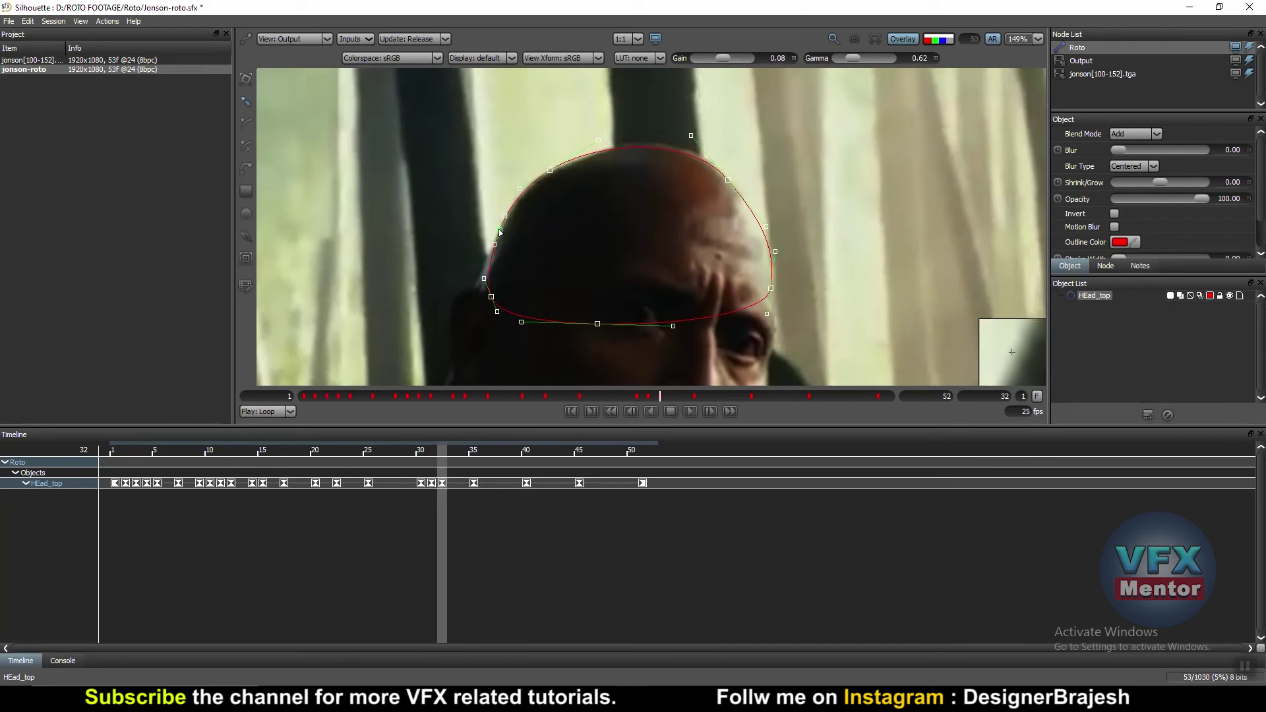
left_click(568, 136)
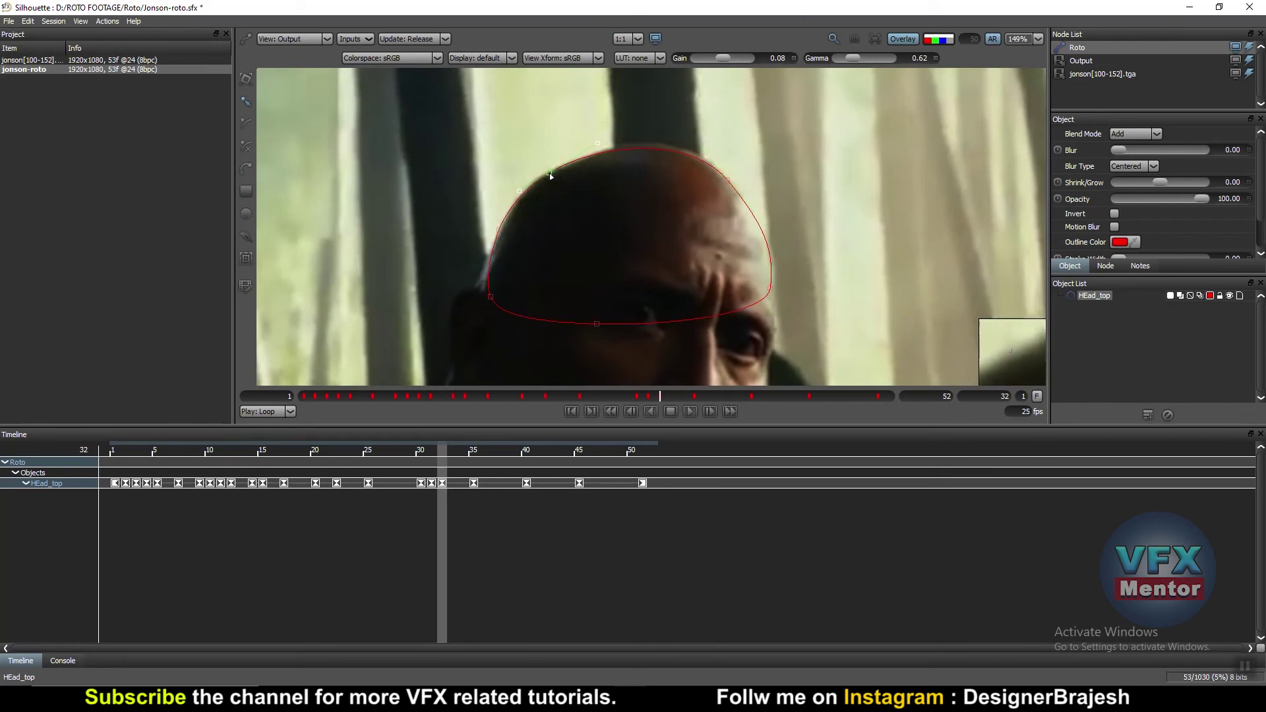
- Advance to frame 35, zooming the viewer to inspect the shape's fit
key("Right")
key("Right")
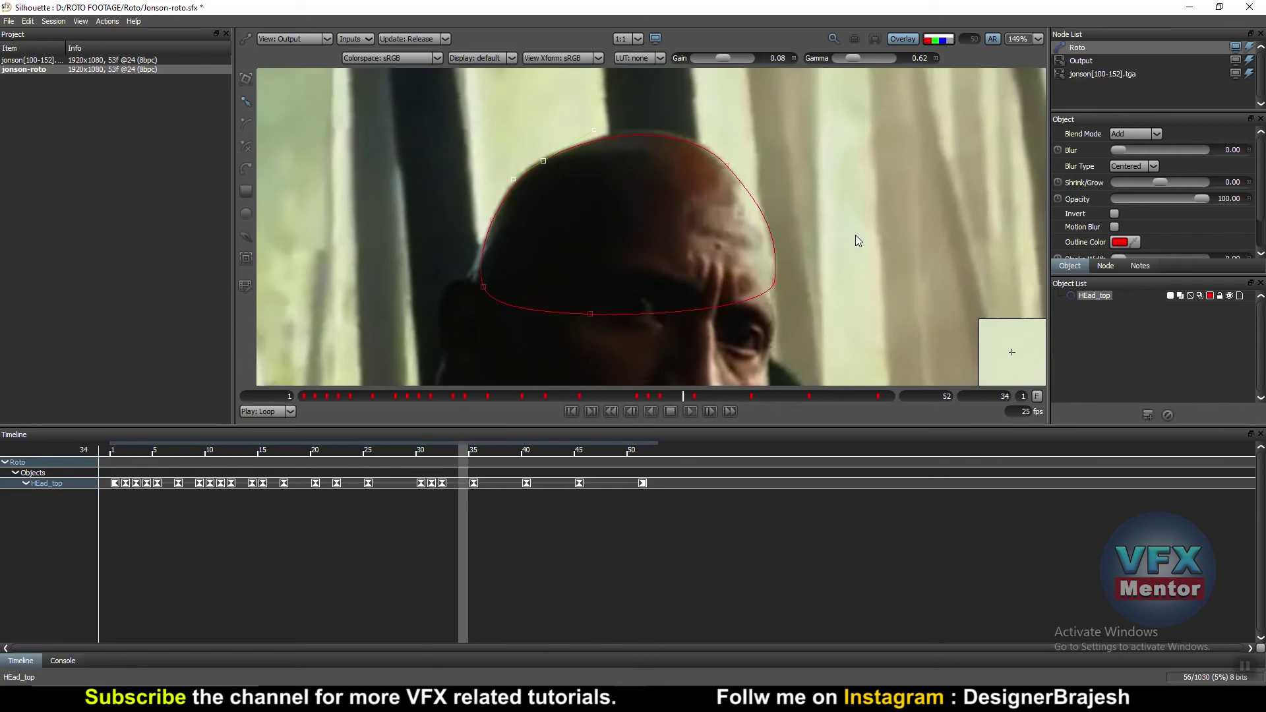
key("Right")
key("ctrl+a")
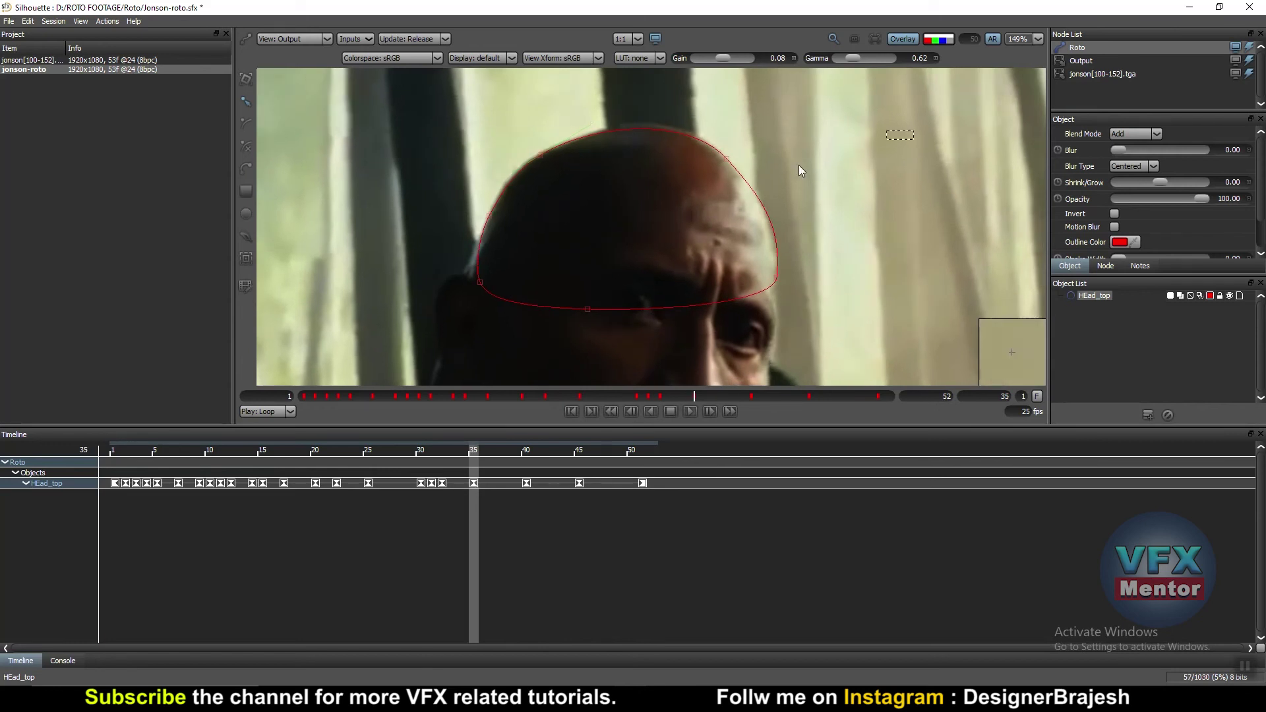
scroll(534, 160, "up", 2)
scroll(534, 160, "up", 3)
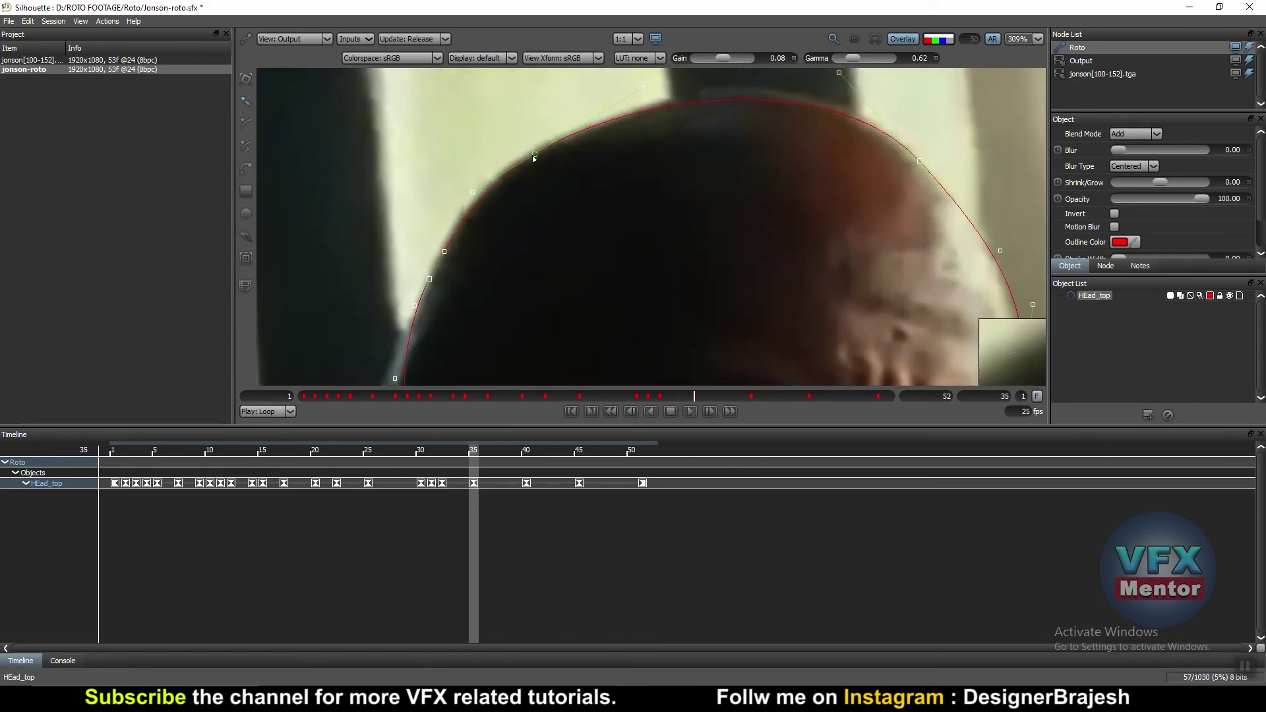
scroll(801, 213, "down", 1)
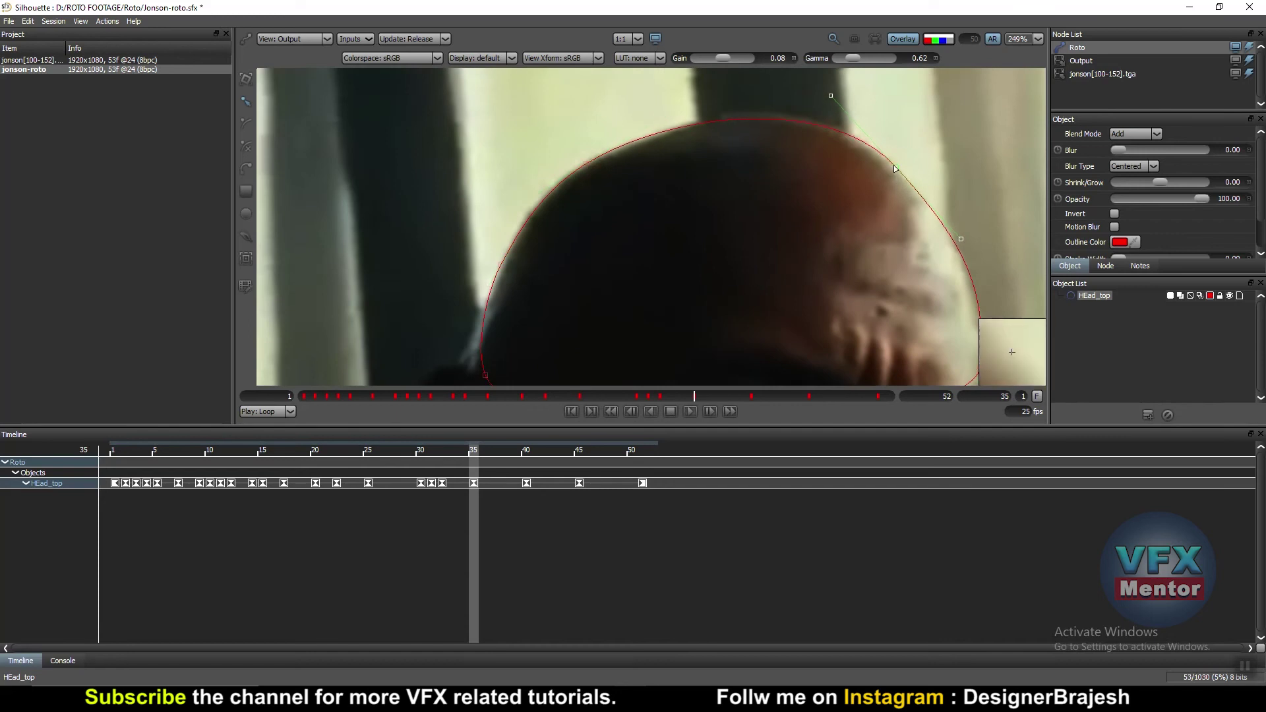
scroll(884, 242, "down", 1)
- At frame 37, move the whole shape up-left and nudge its right point onto the head edge
key("Right")
scroll(718, 270, "down", 1)
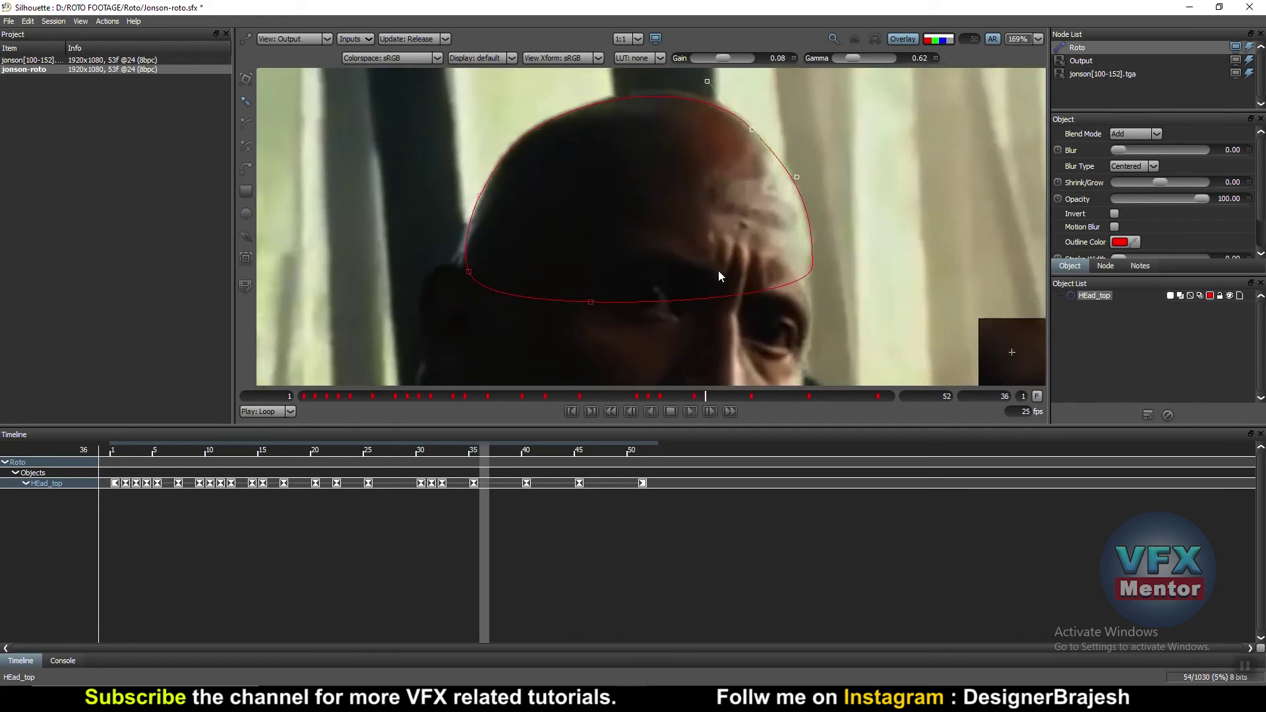
scroll(718, 270, "down", 1)
key("Right")
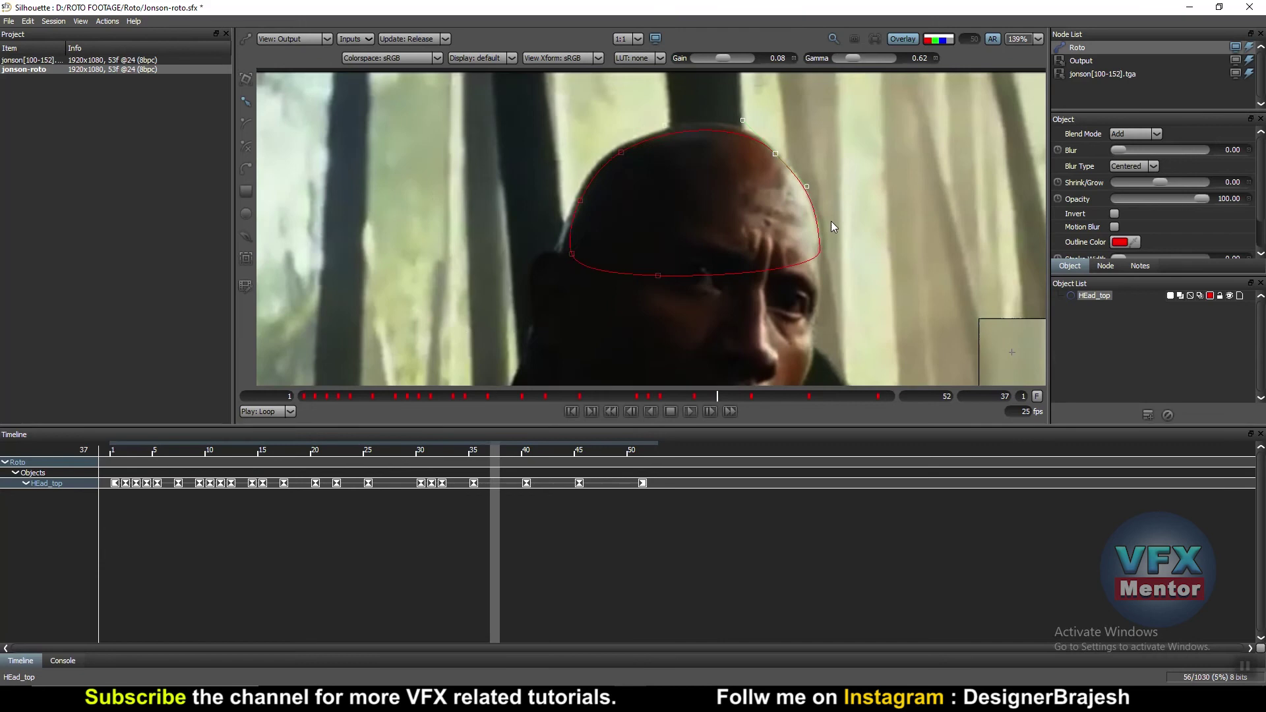
left_click(670, 212)
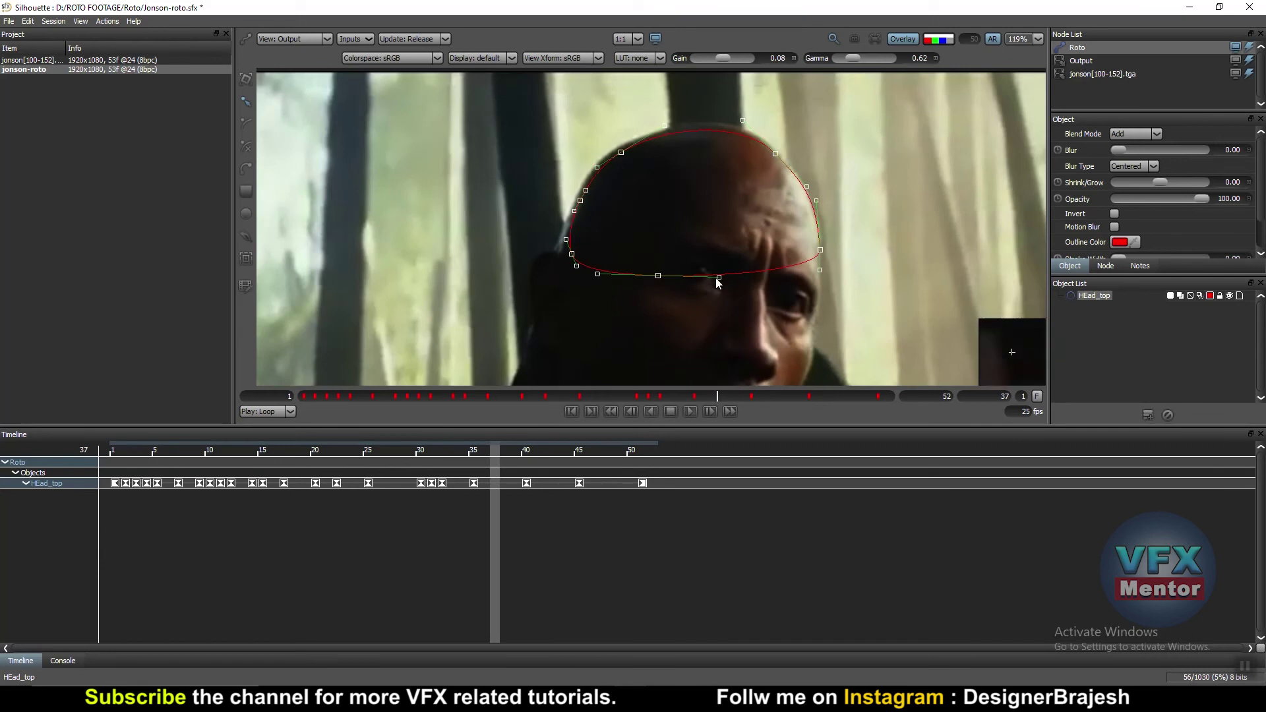
left_click_drag(657, 276, 654, 272)
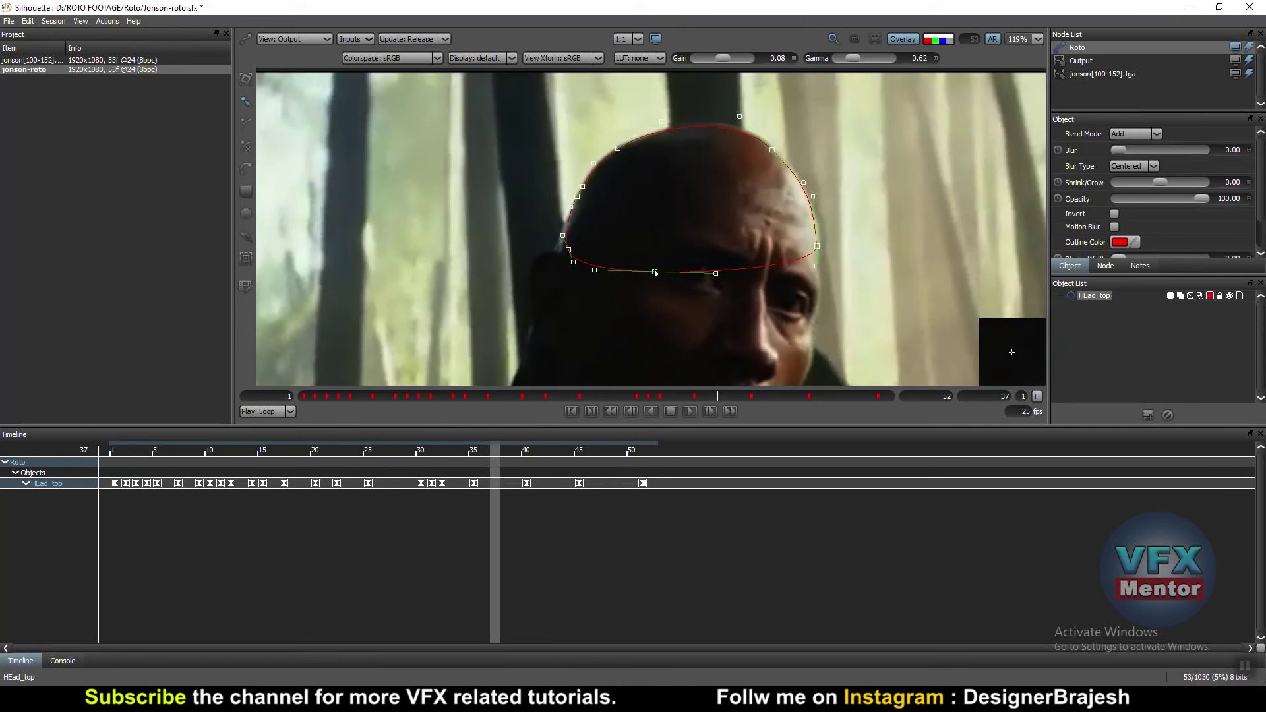
left_click(860, 256)
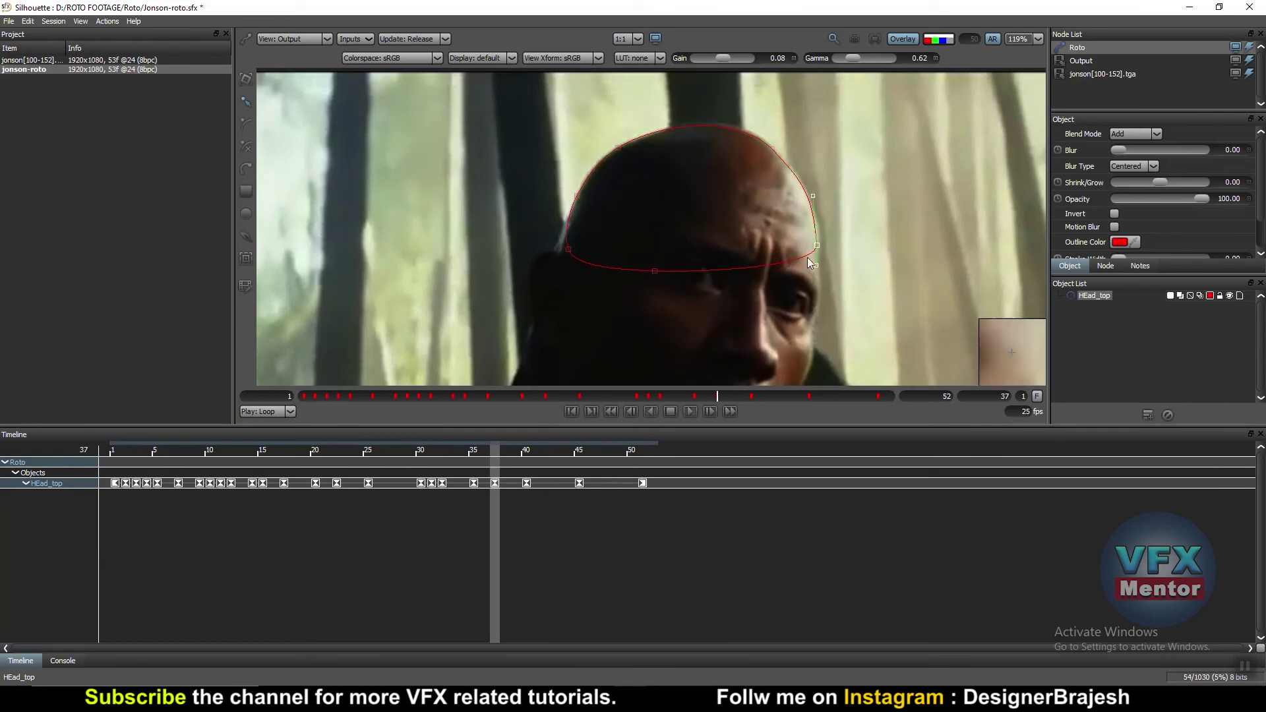
left_click_drag(817, 244, 821, 248)
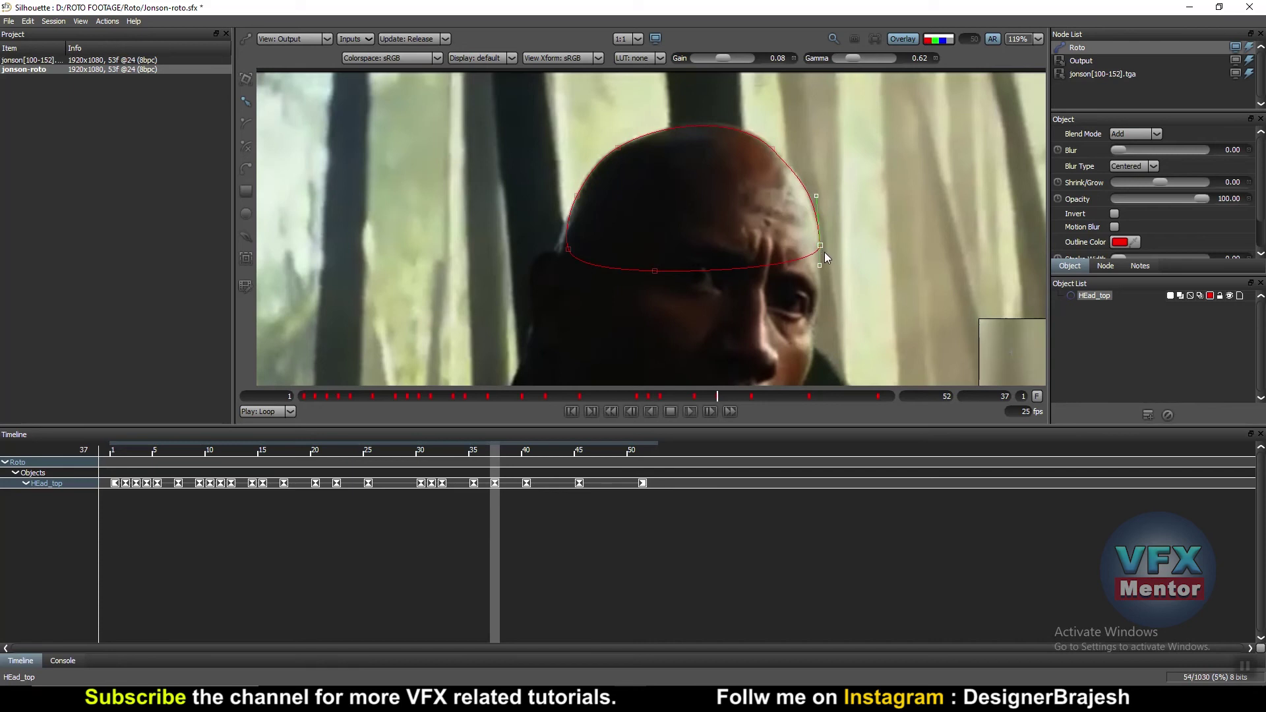
- Step back and forth around frames 38–42 to check how the shape fits the head
key("Right")
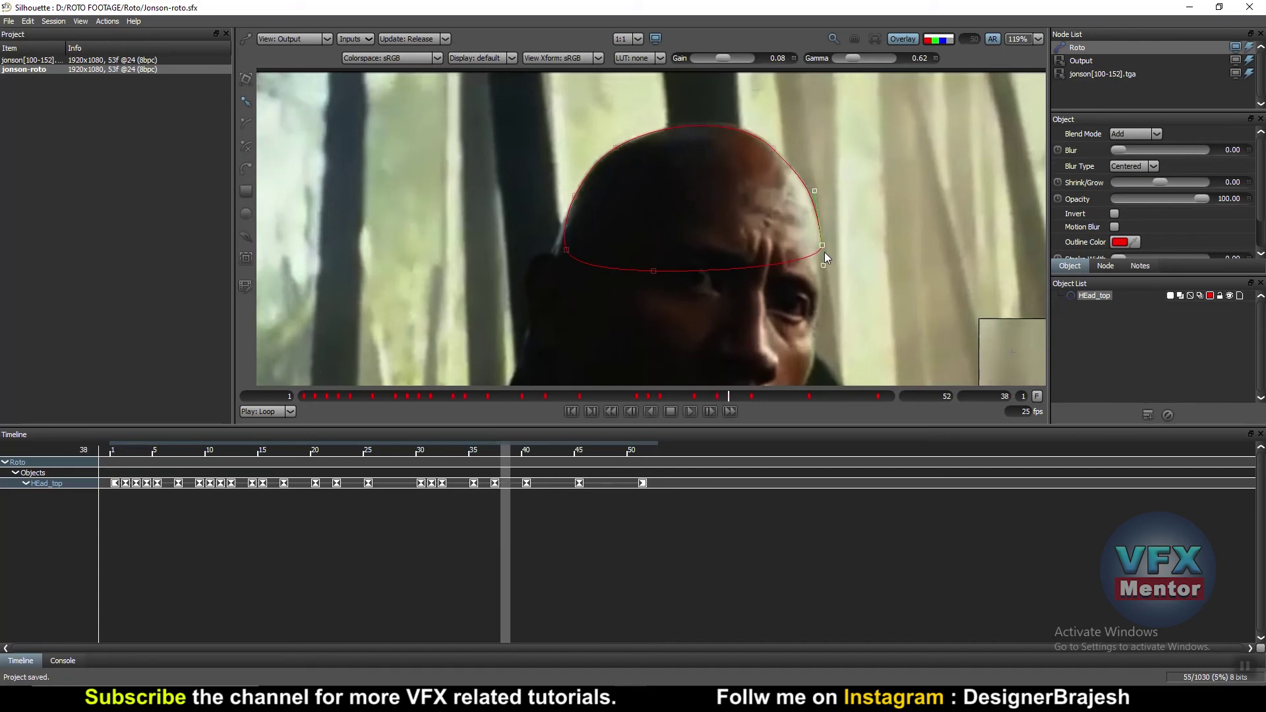
key("Right")
key("Right")
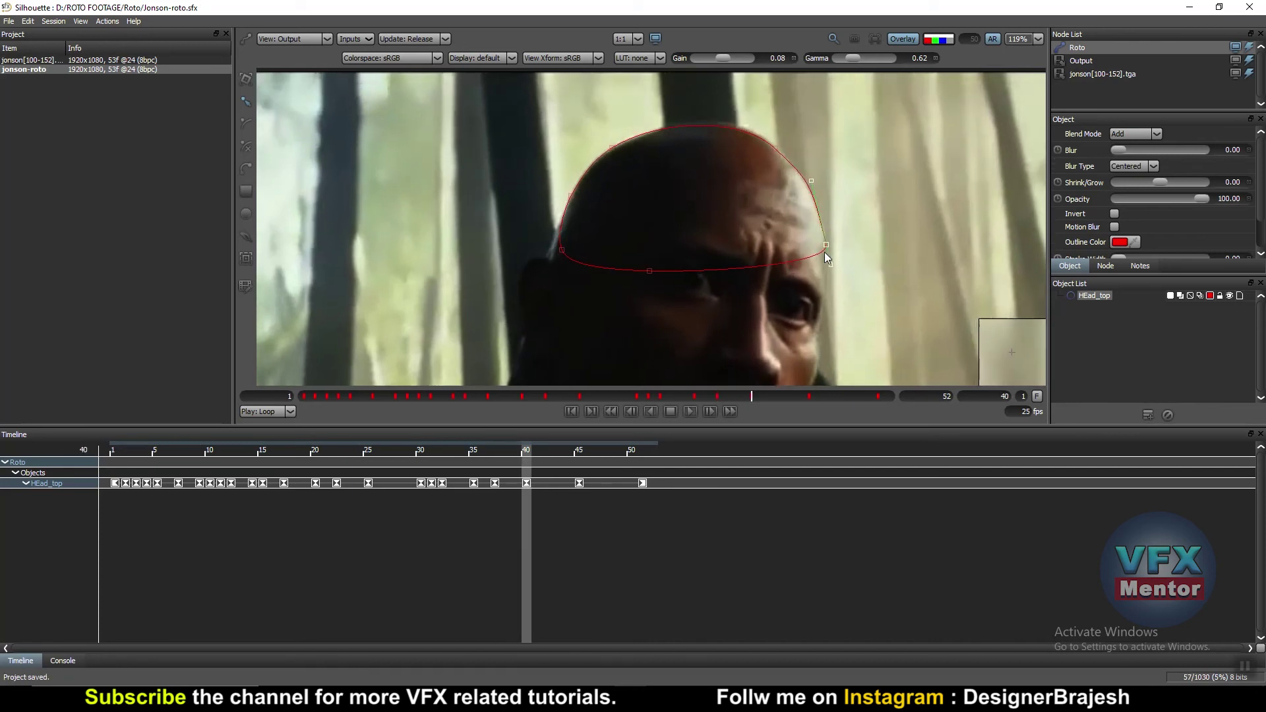
key("Right")
key("Right")
key("Left")
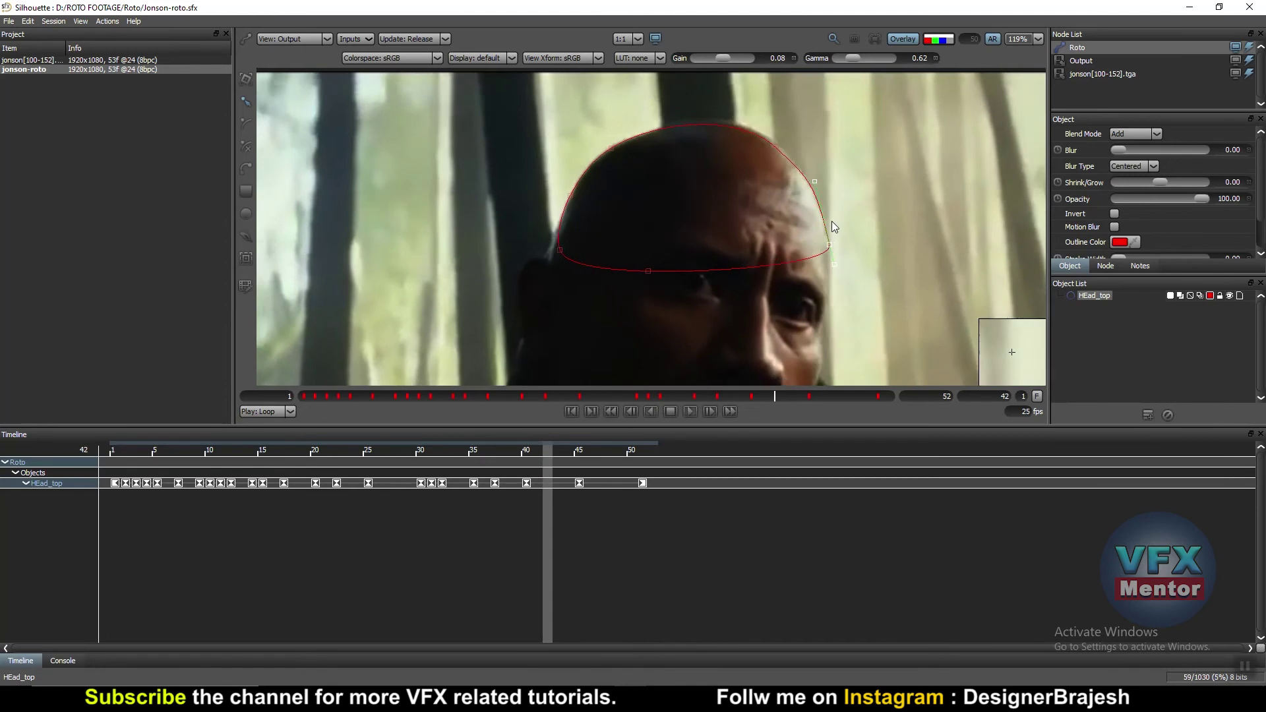
key("Left")
key("Left")
key("Left")
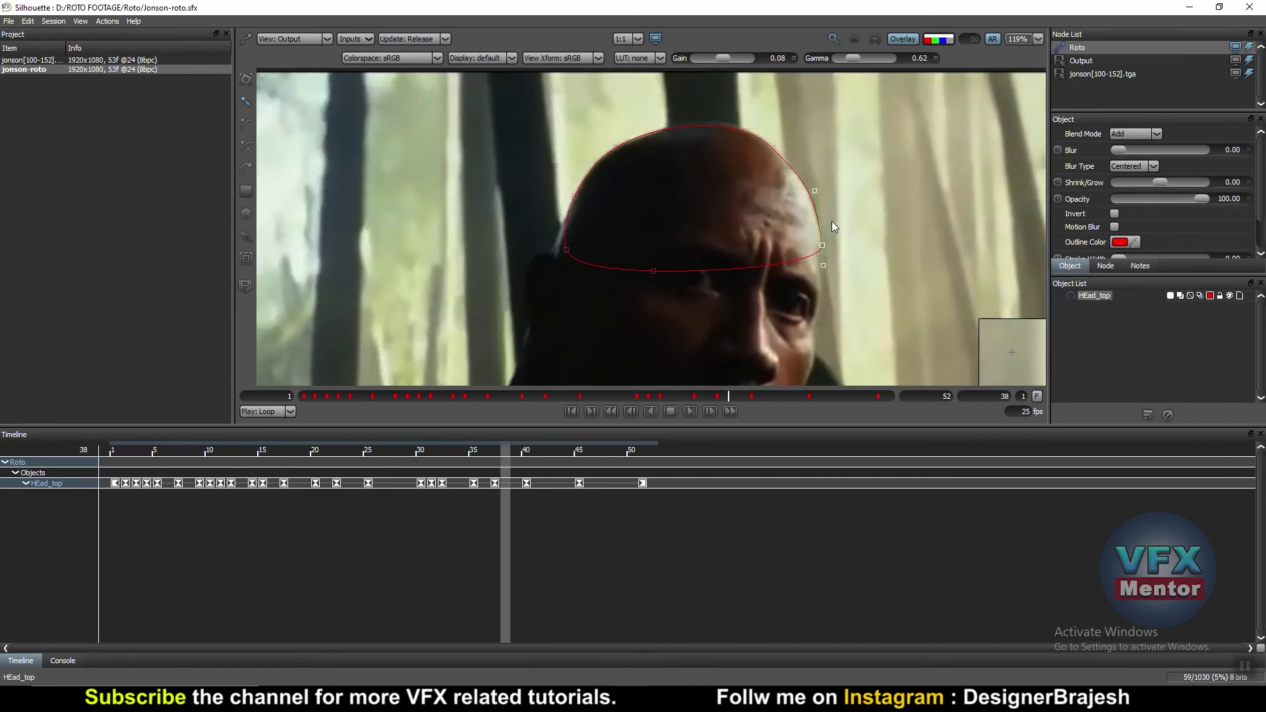
key("Right")
key("Right")
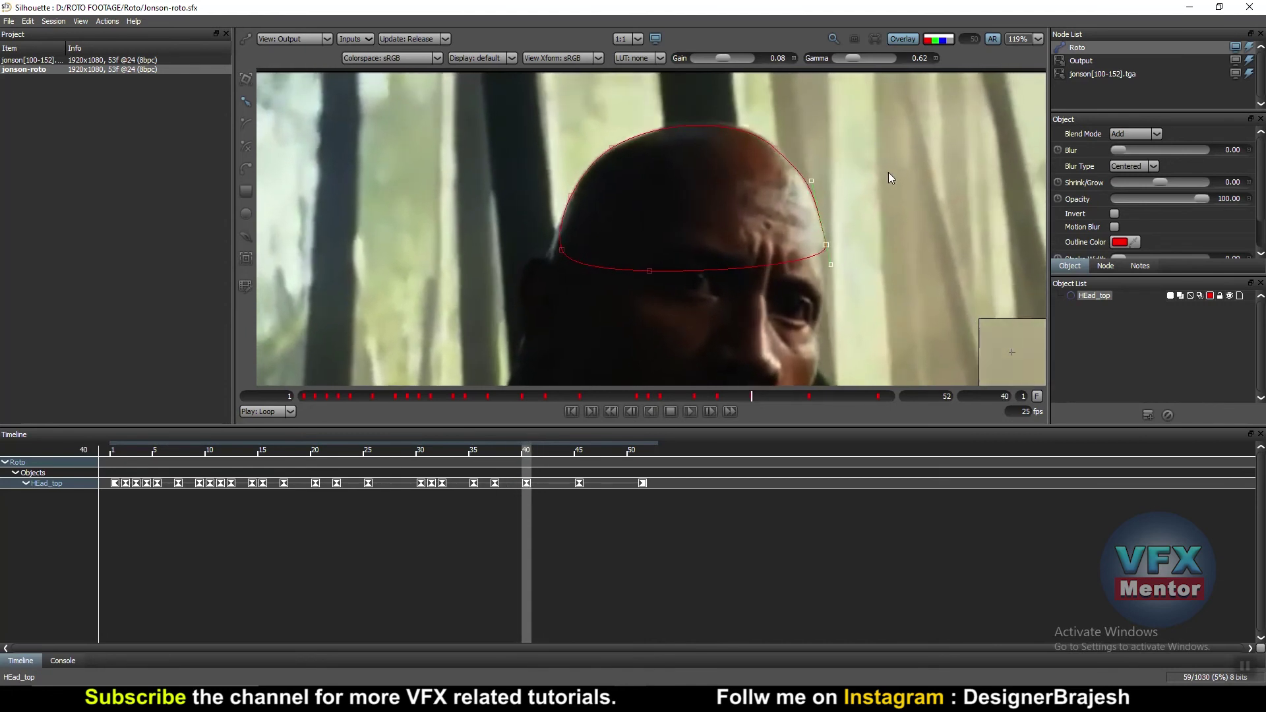
key("Right")
key("Right")
- Pull the top point left to match the scalp, then nudge the right point outward at frame 46
mouse_move(876, 117)
left_mouse_down()
mouse_move(729, 145)
mouse_move(780, 144)
left_mouse_up()
left_click(777, 147)
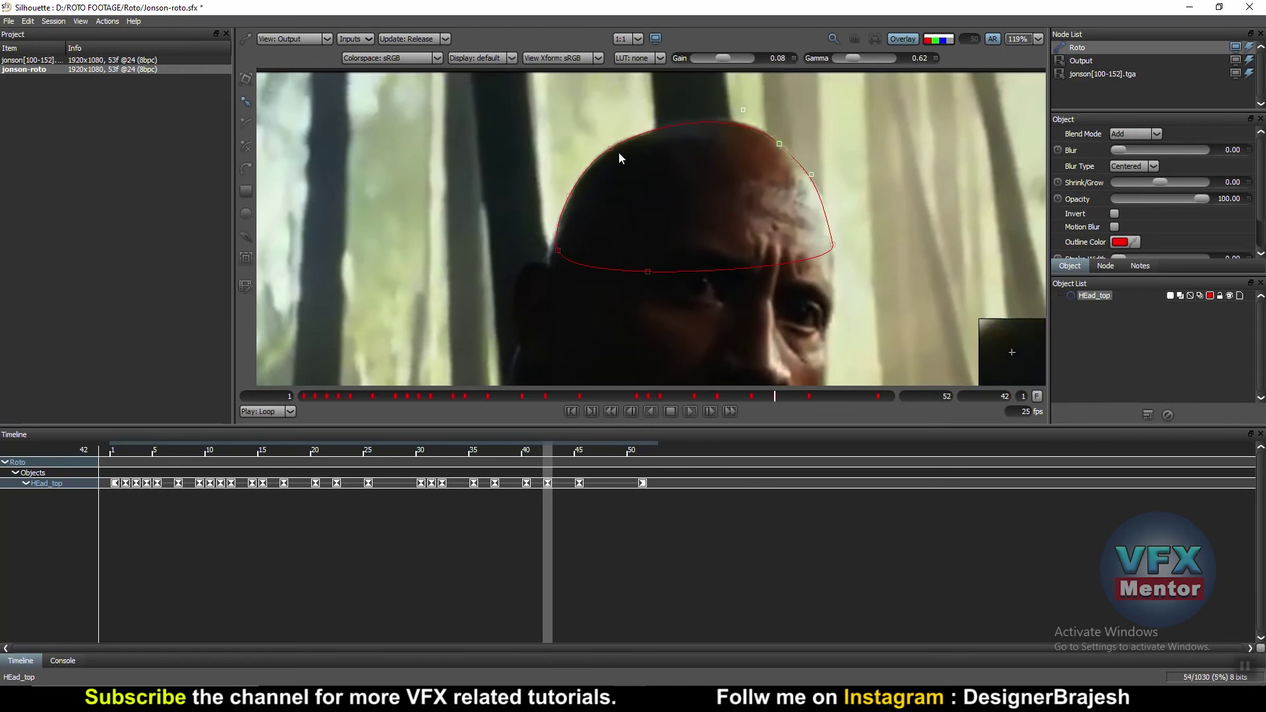
left_click_drag(657, 121, 652, 121)
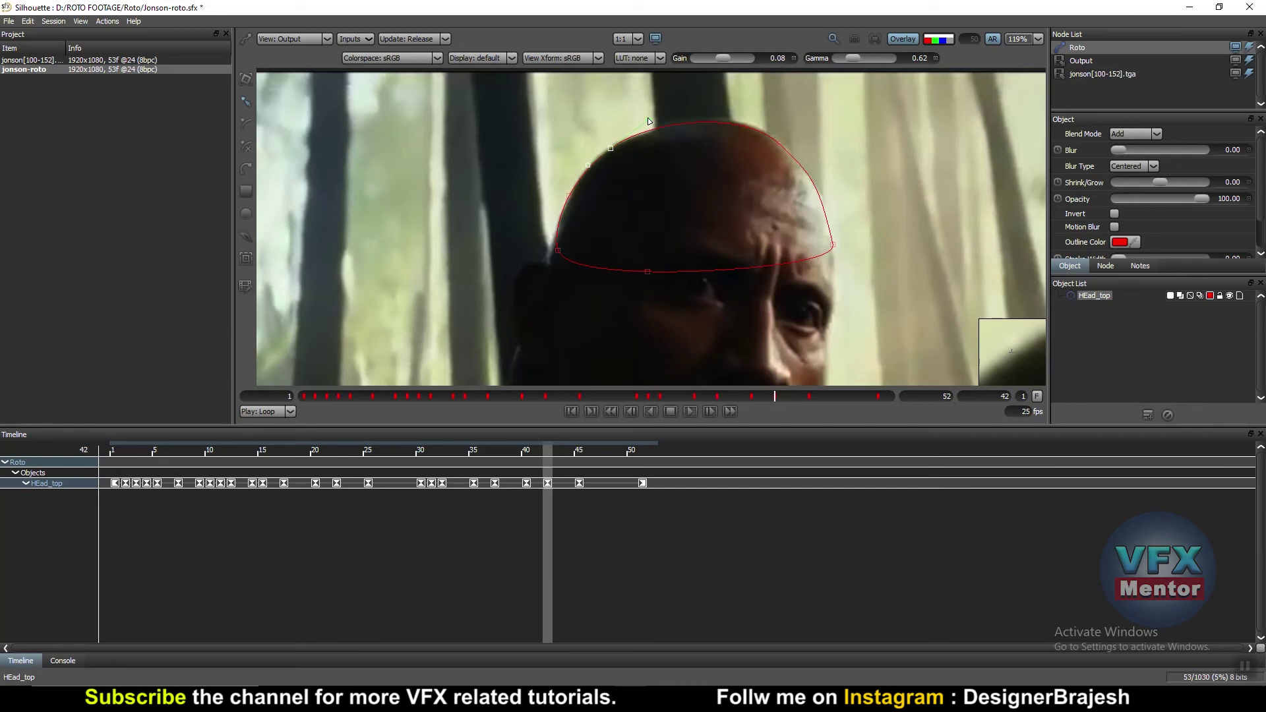
key("Right")
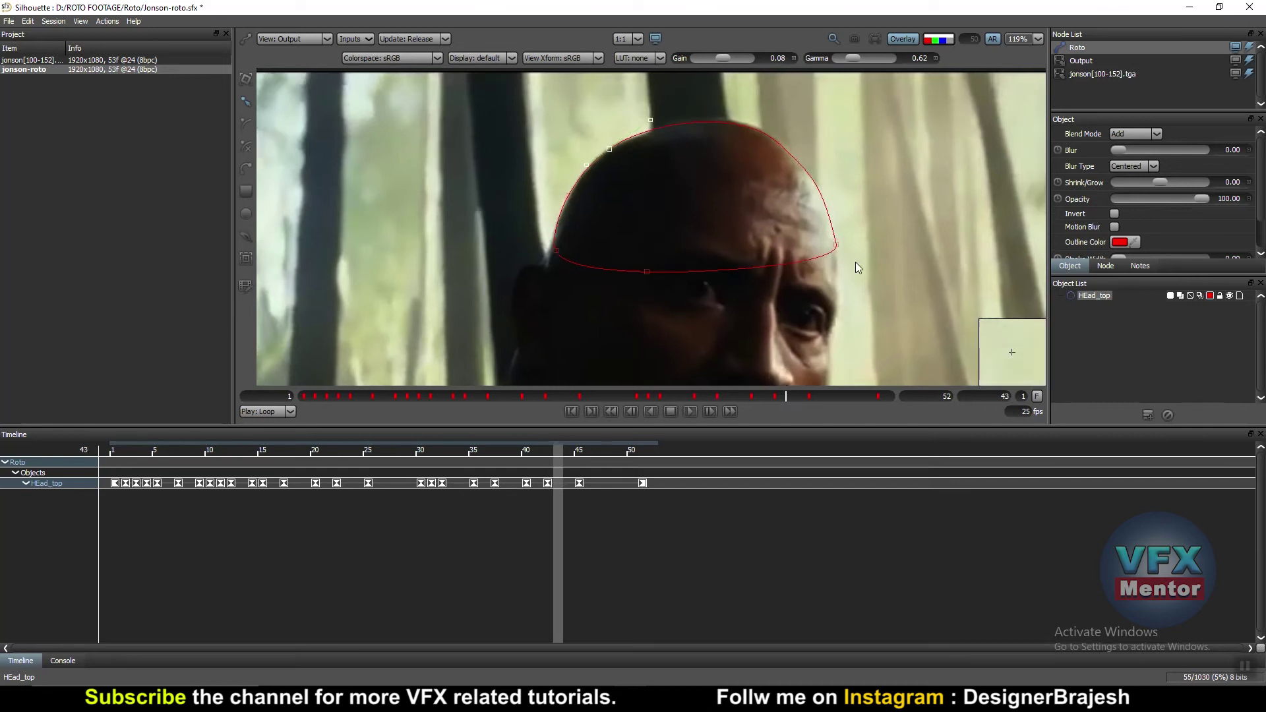
key("Right")
key("Right")
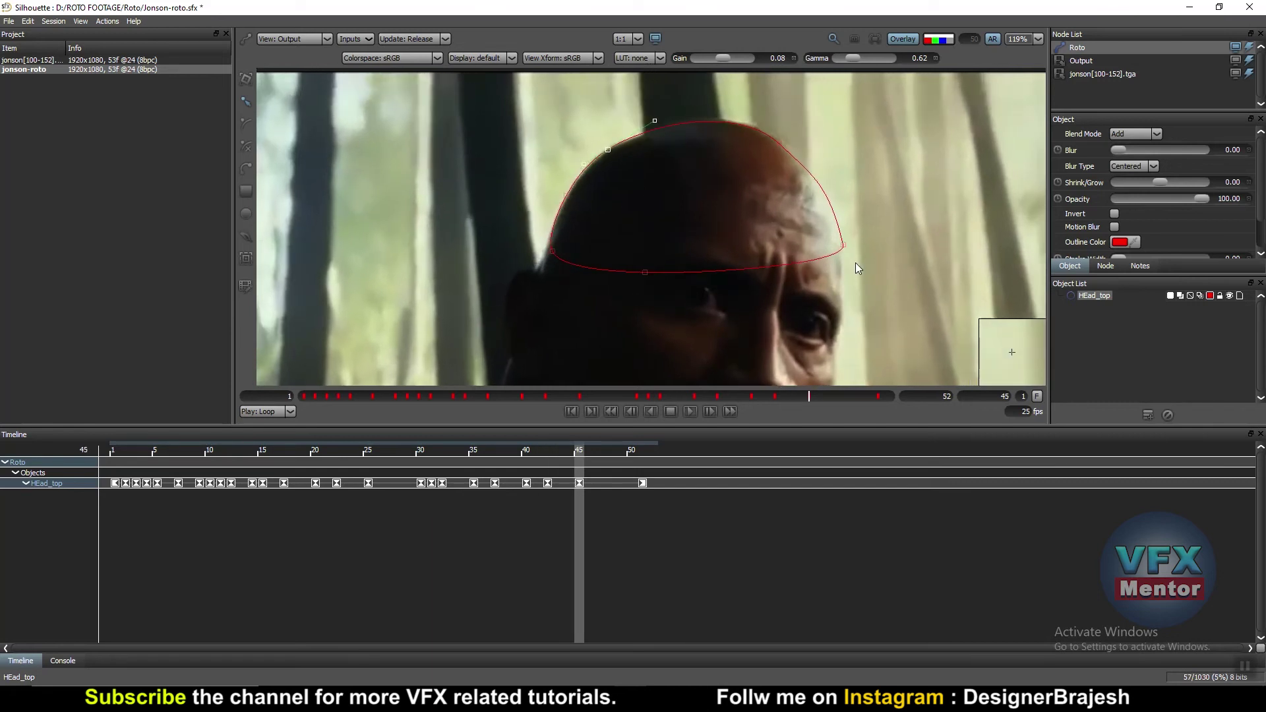
- Step a few frames further to check the fit, then jump back to the first frame
key("Right")
left_click(846, 246)
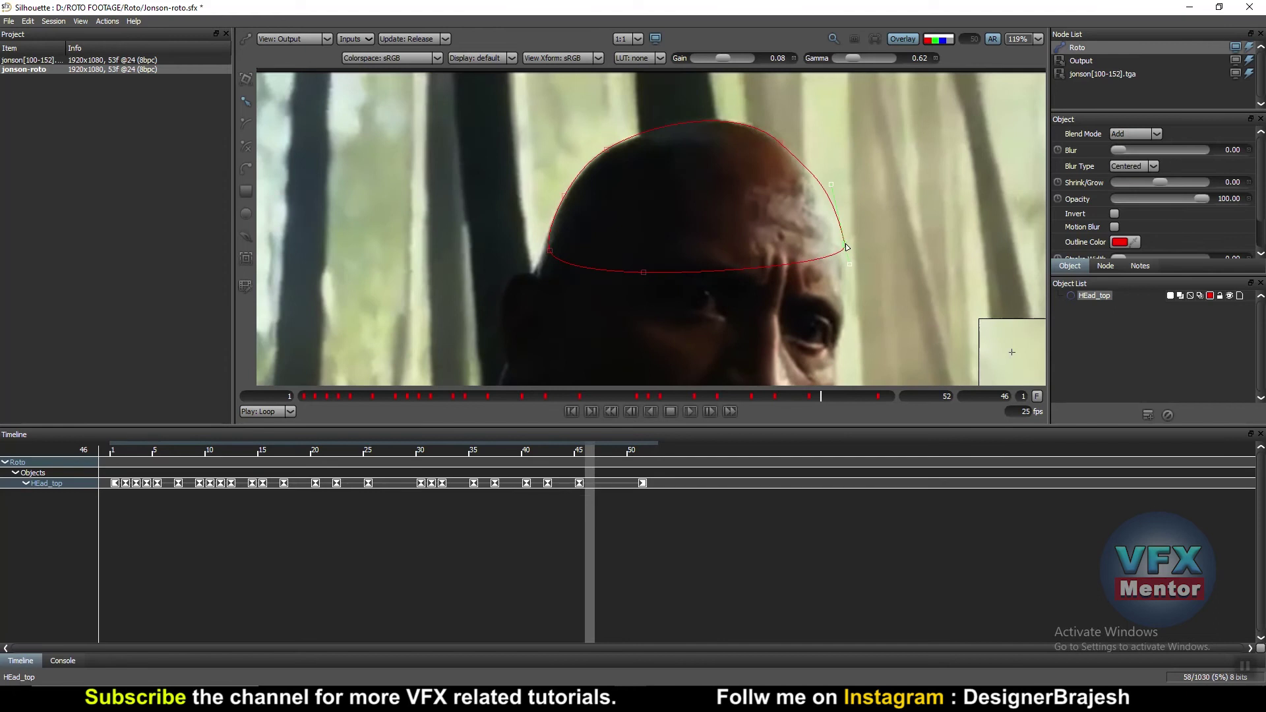
left_click_drag(846, 248, 850, 245)
key("Right")
key("Right")
key("Right")
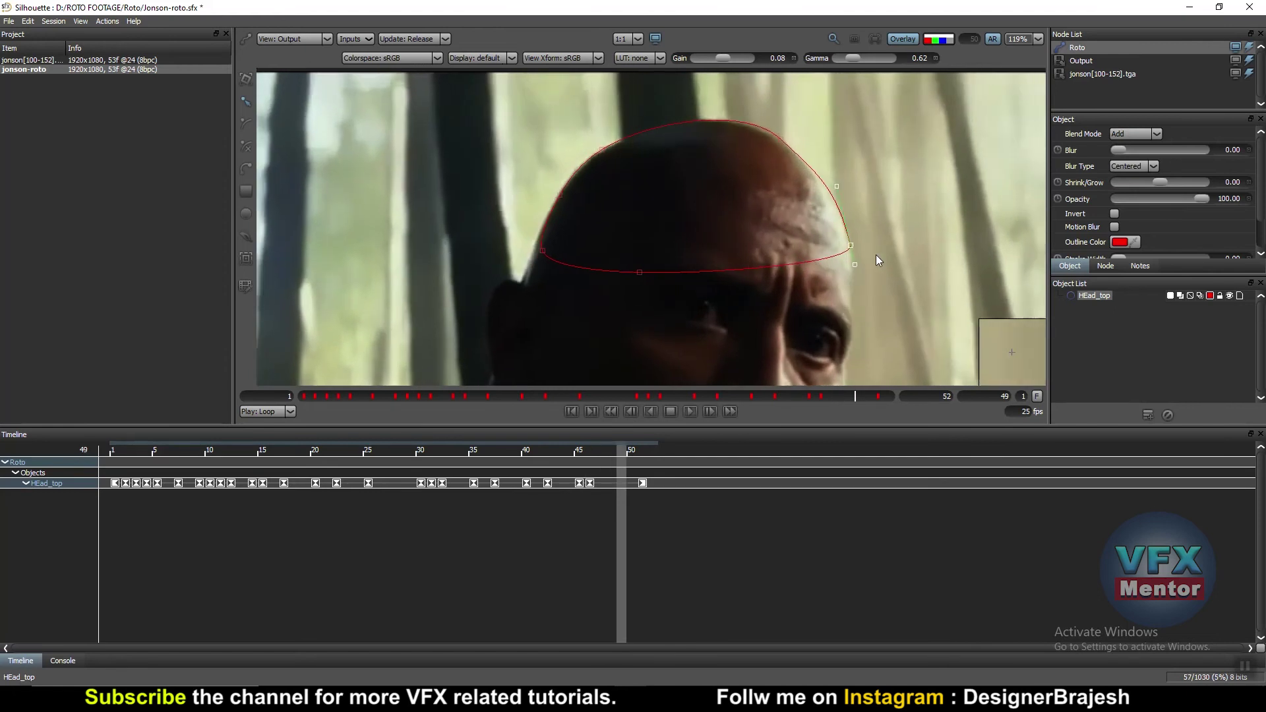
key("Right")
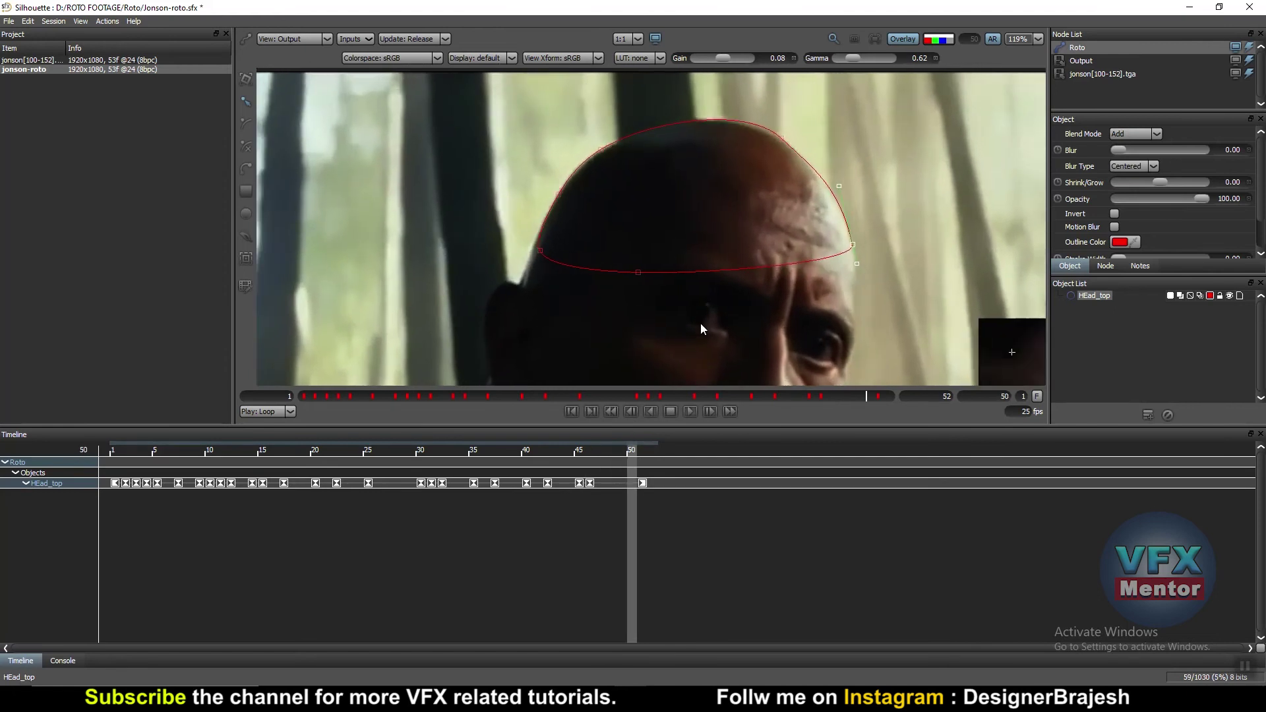
key("Left")
key("Left")
key("Left")
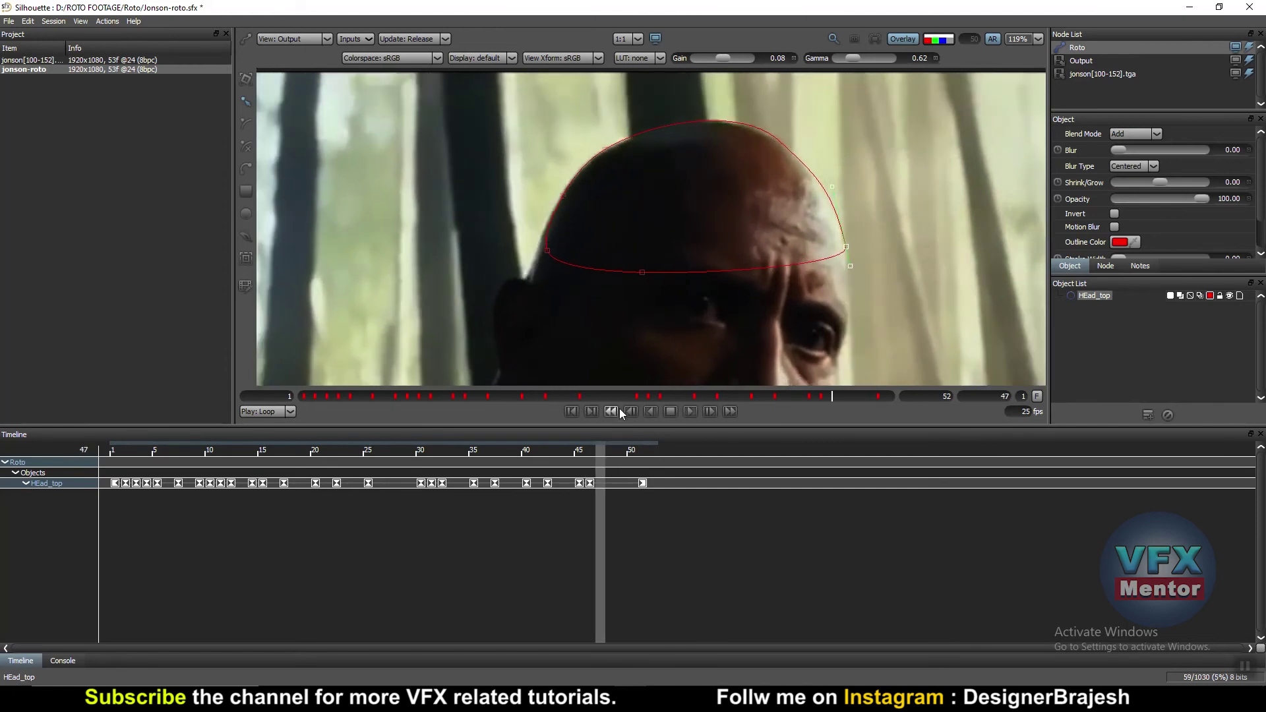
left_click(619, 412)
- Play and stop the shot, return to frame 1, and leave the viewer on View: Output
scroll(687, 263, "down", 3)
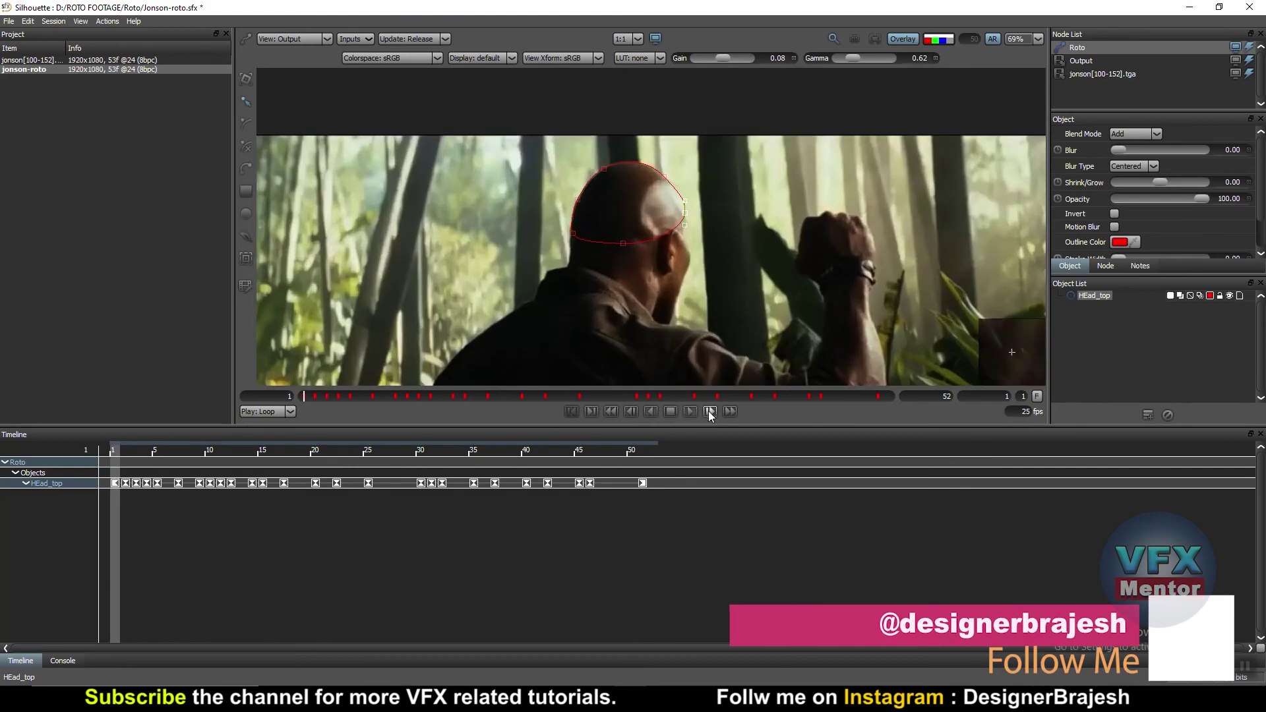
left_click(691, 411)
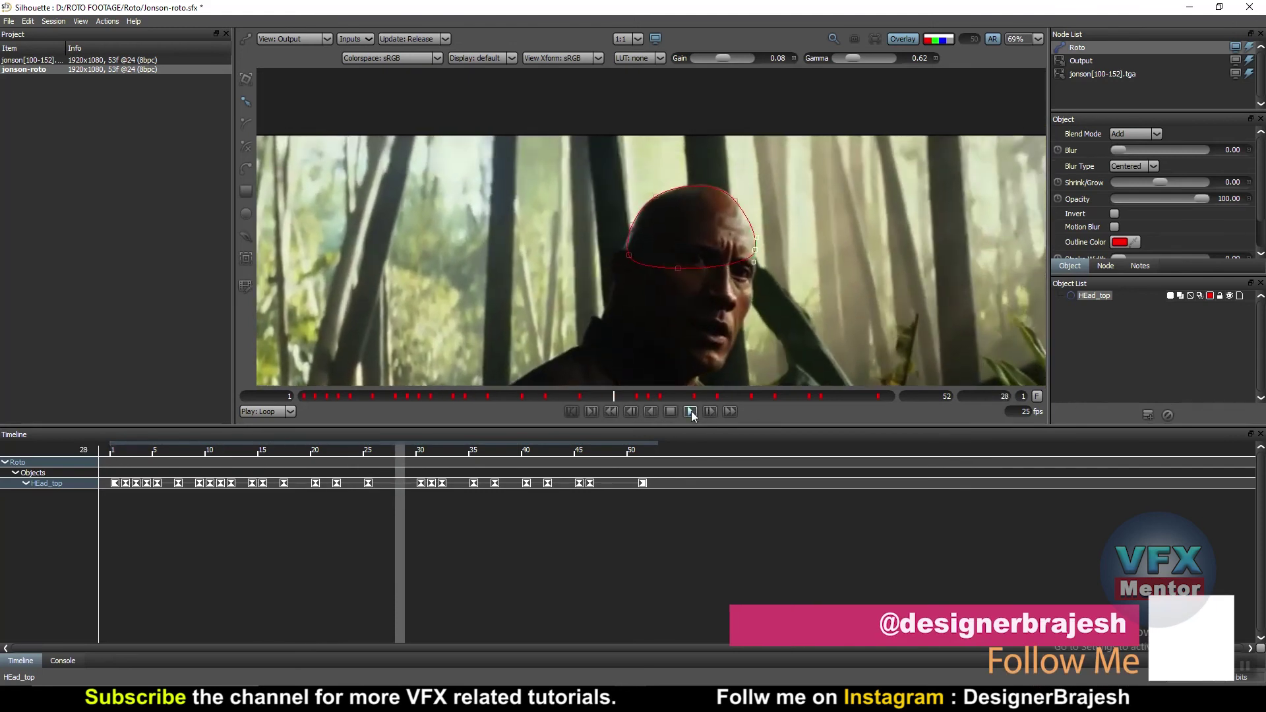
left_click(671, 411)
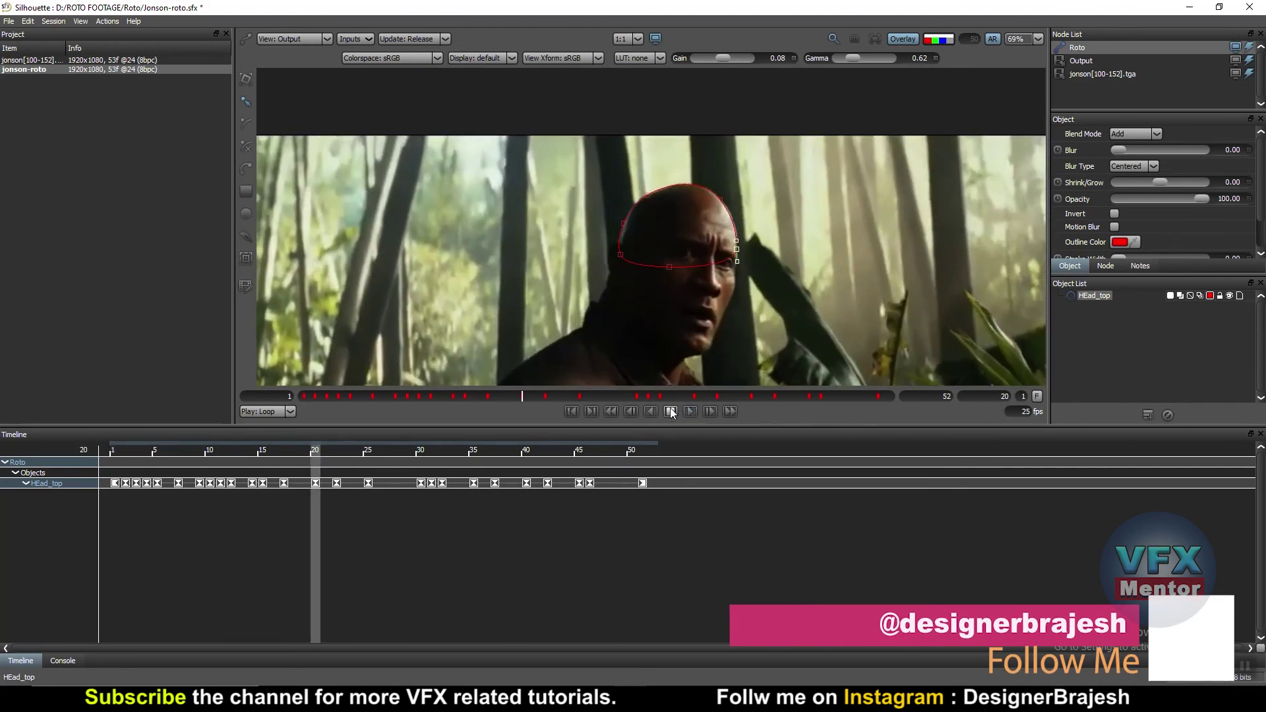
left_click(612, 413)
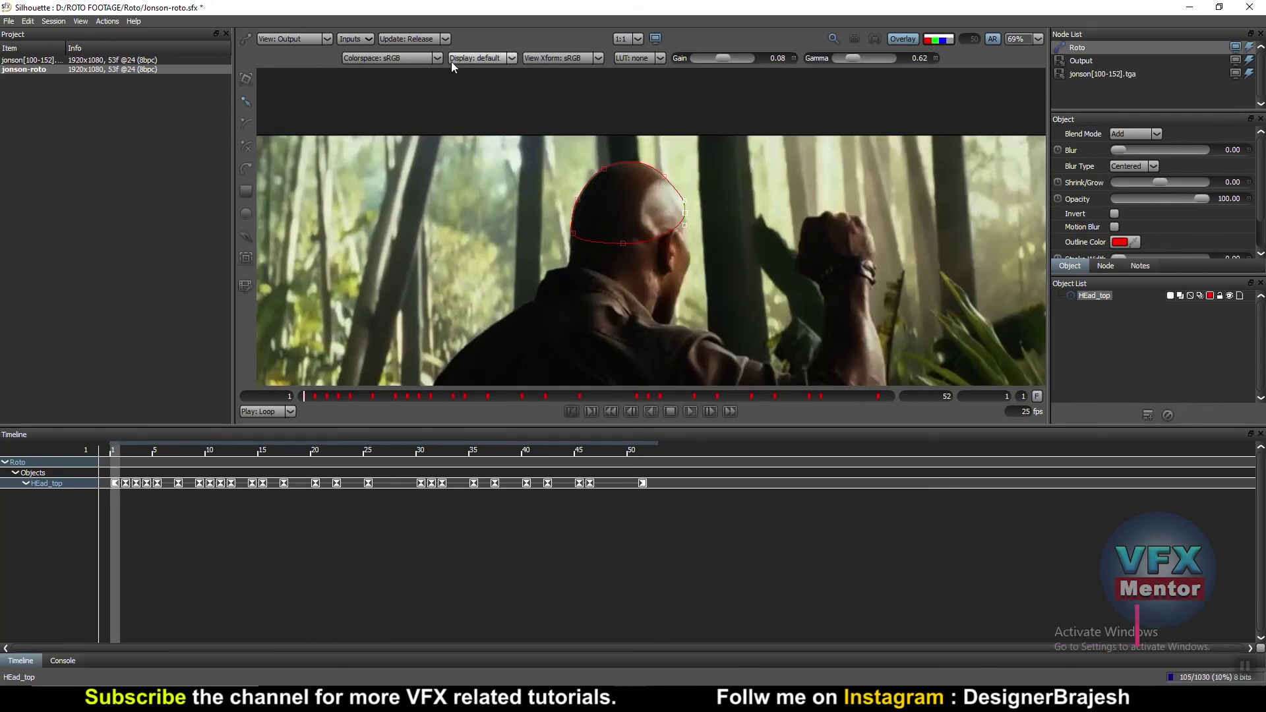
left_click(326, 39)
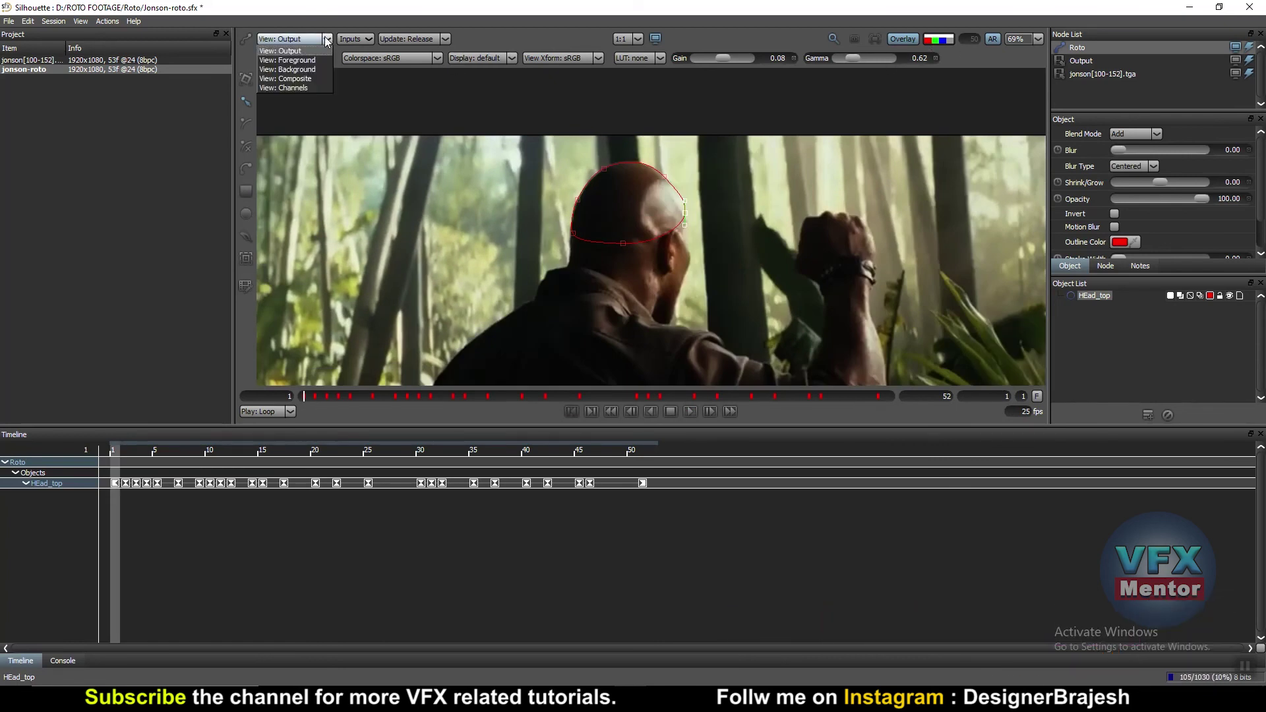
left_click(521, 23)
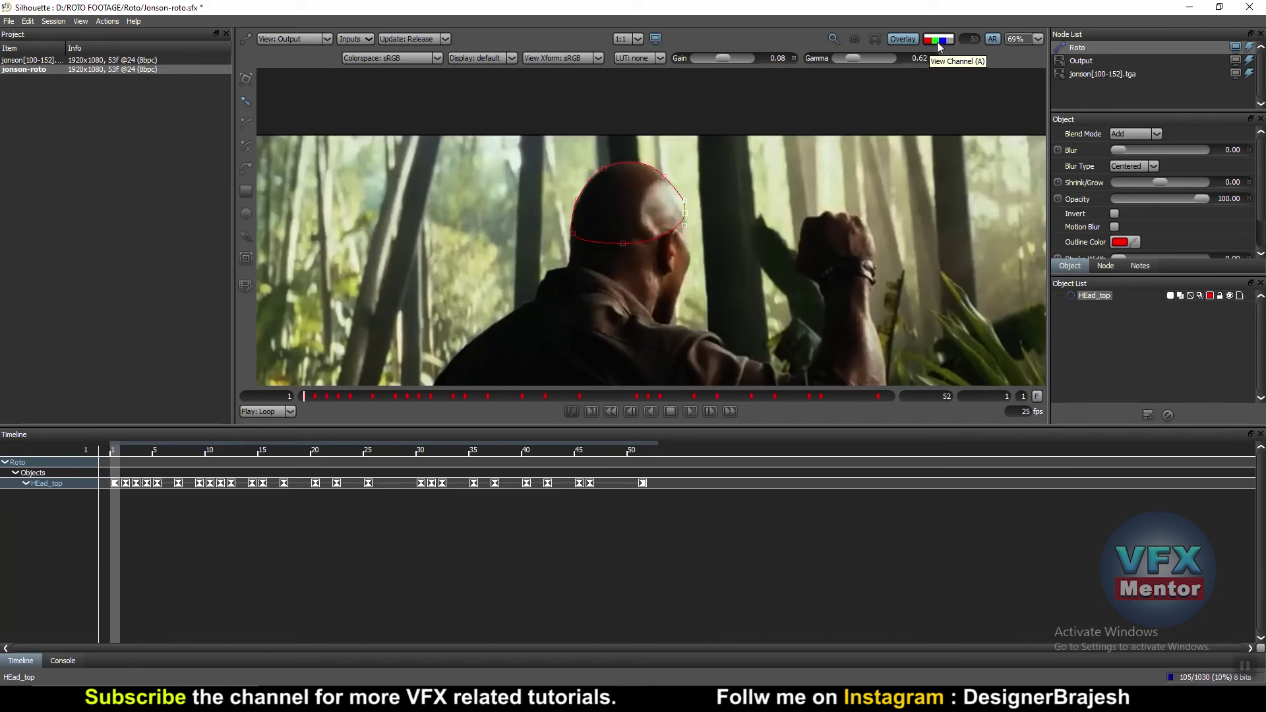
- Turn on the coloured matte overlay, zoom in, and play the shot to review it
left_click(938, 41)
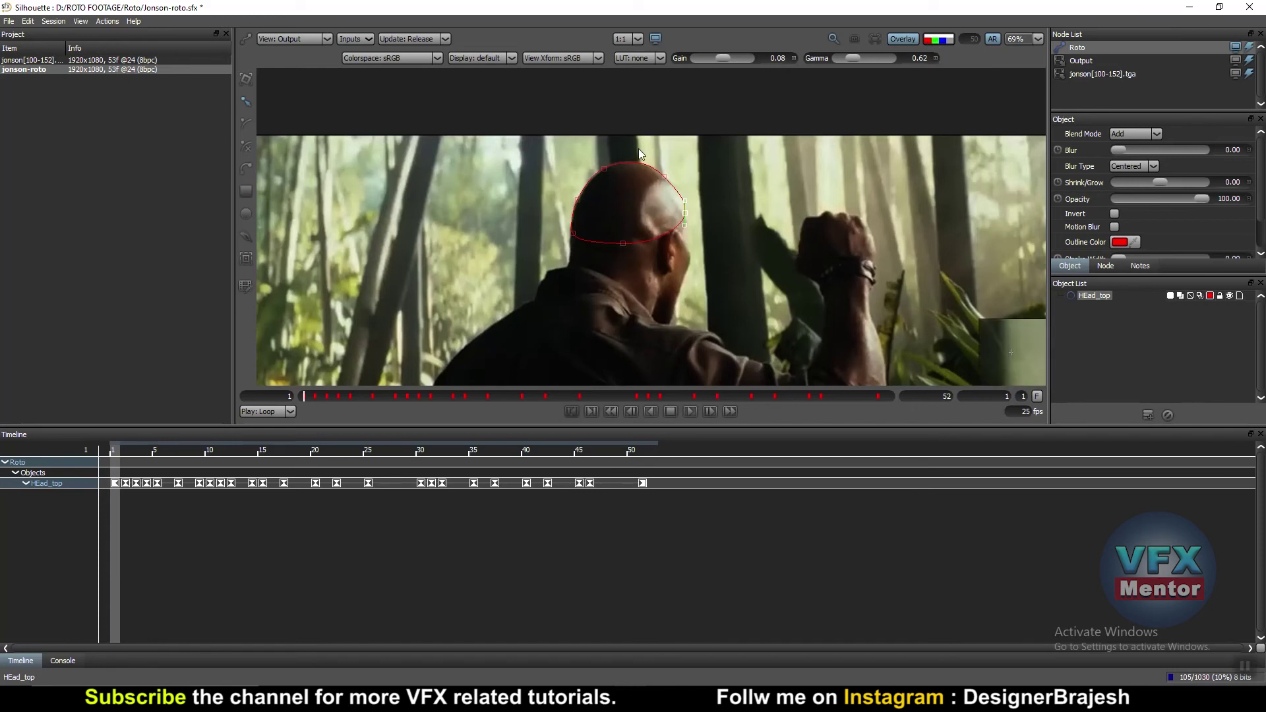
scroll(620, 232, "up", 1)
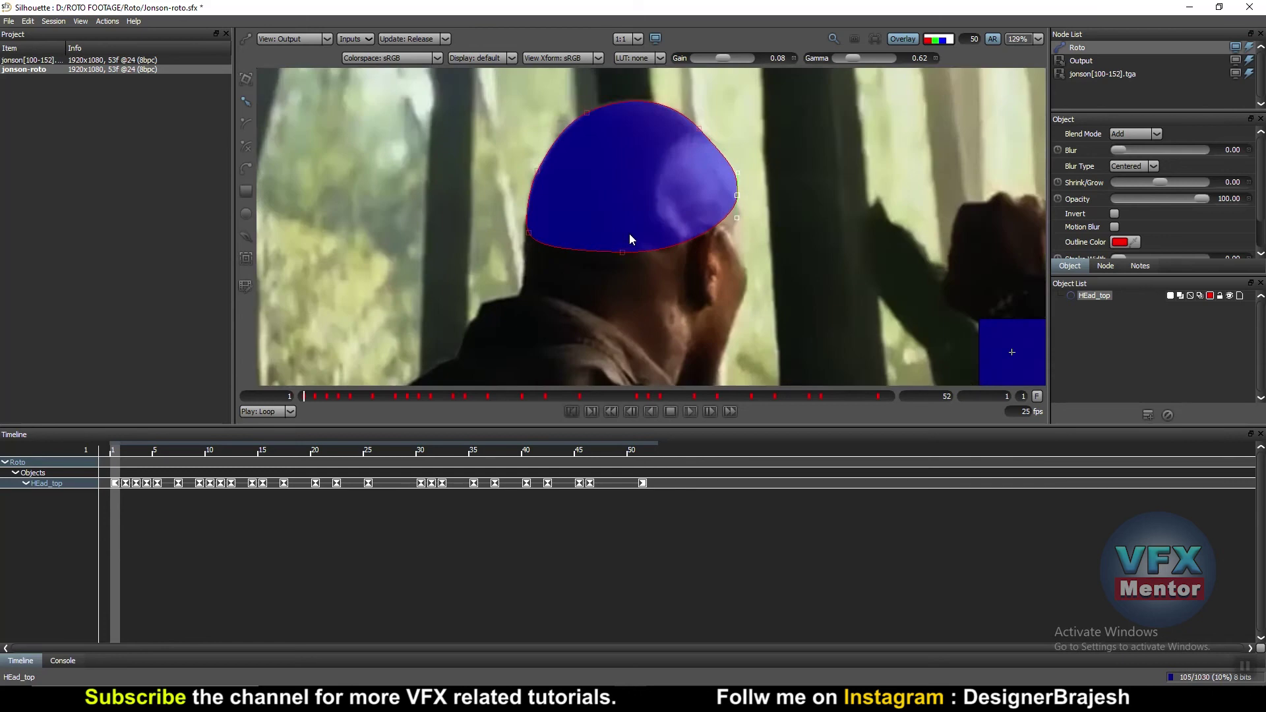
scroll(638, 229, "up", 1)
scroll(653, 224, "up", 1)
scroll(660, 226, "up", 1)
scroll(661, 228, "down", 1)
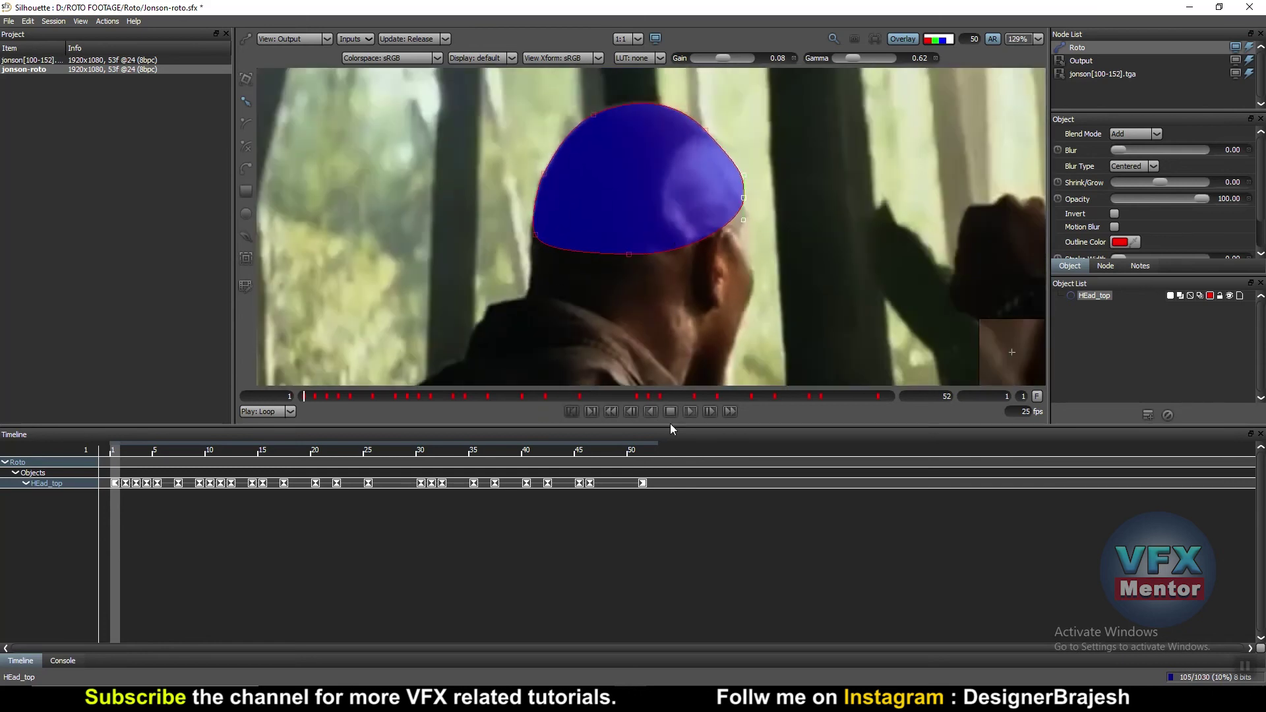
left_click(689, 413)
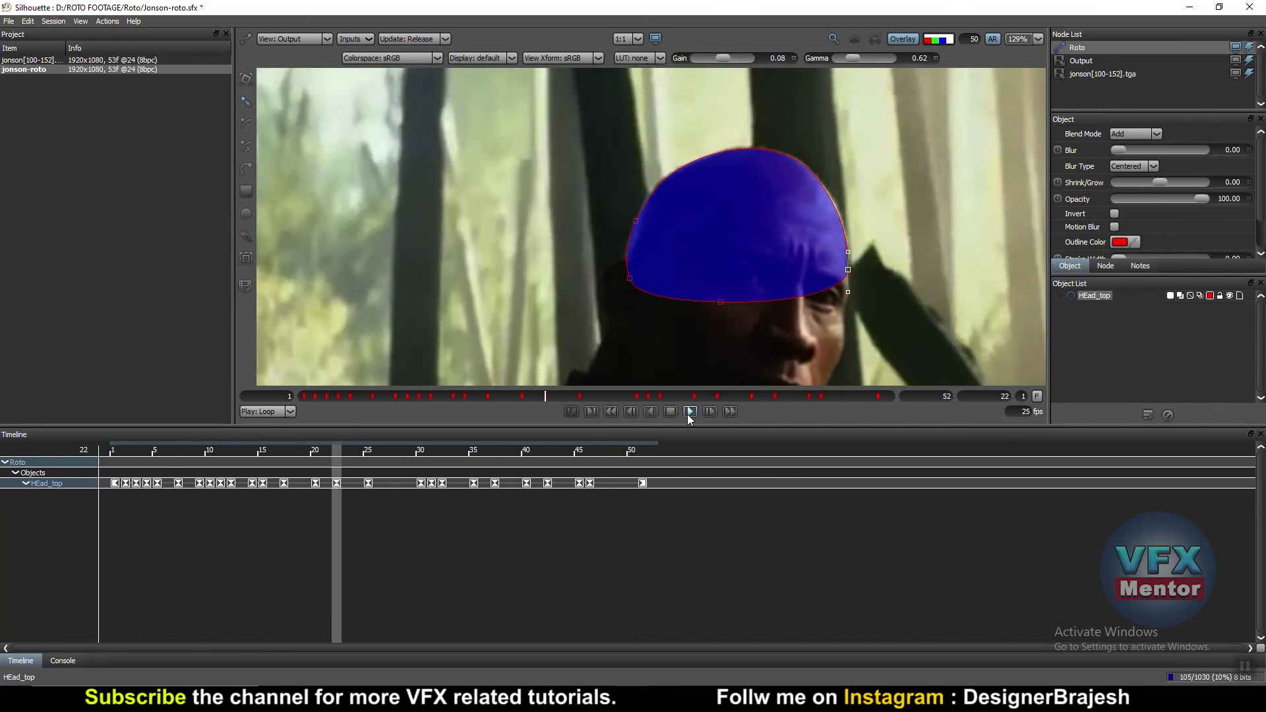
left_click(674, 409)
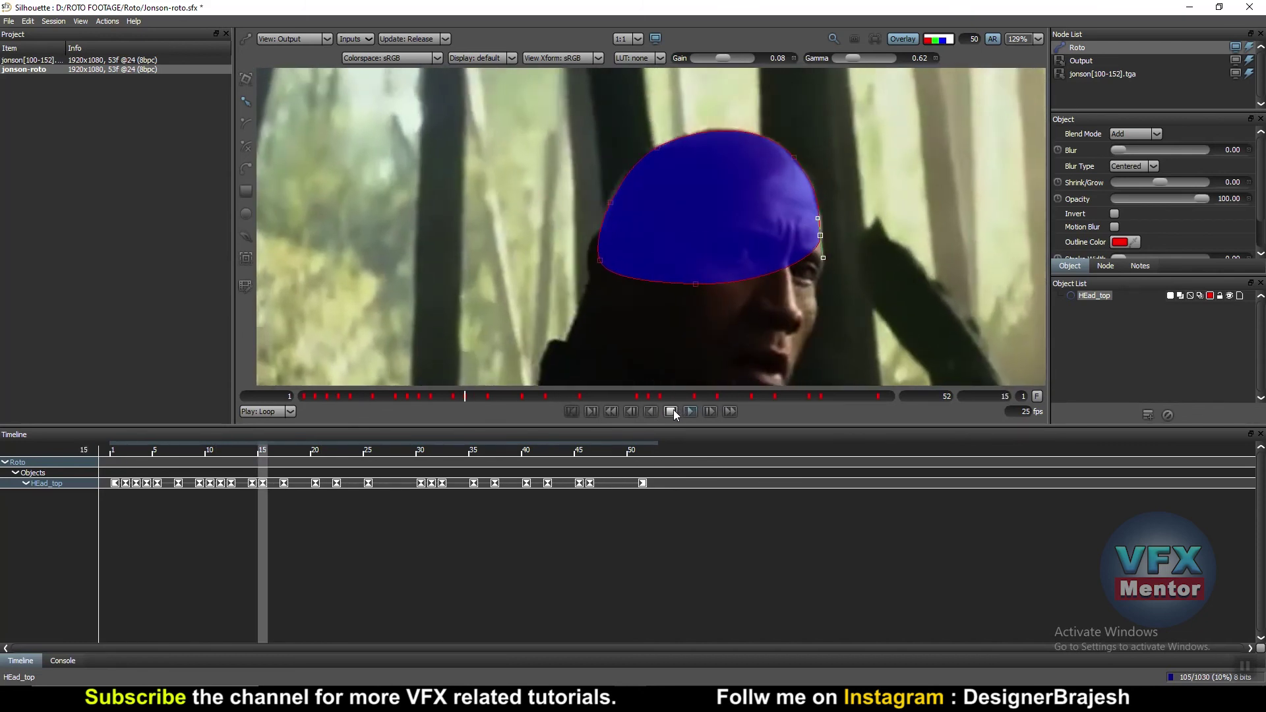
- At frame 8, refit the right point and its upper tangent, then compare alpha and overlay views
left_click_drag(274, 455, 189, 454)
left_click_drag(799, 175, 794, 163)
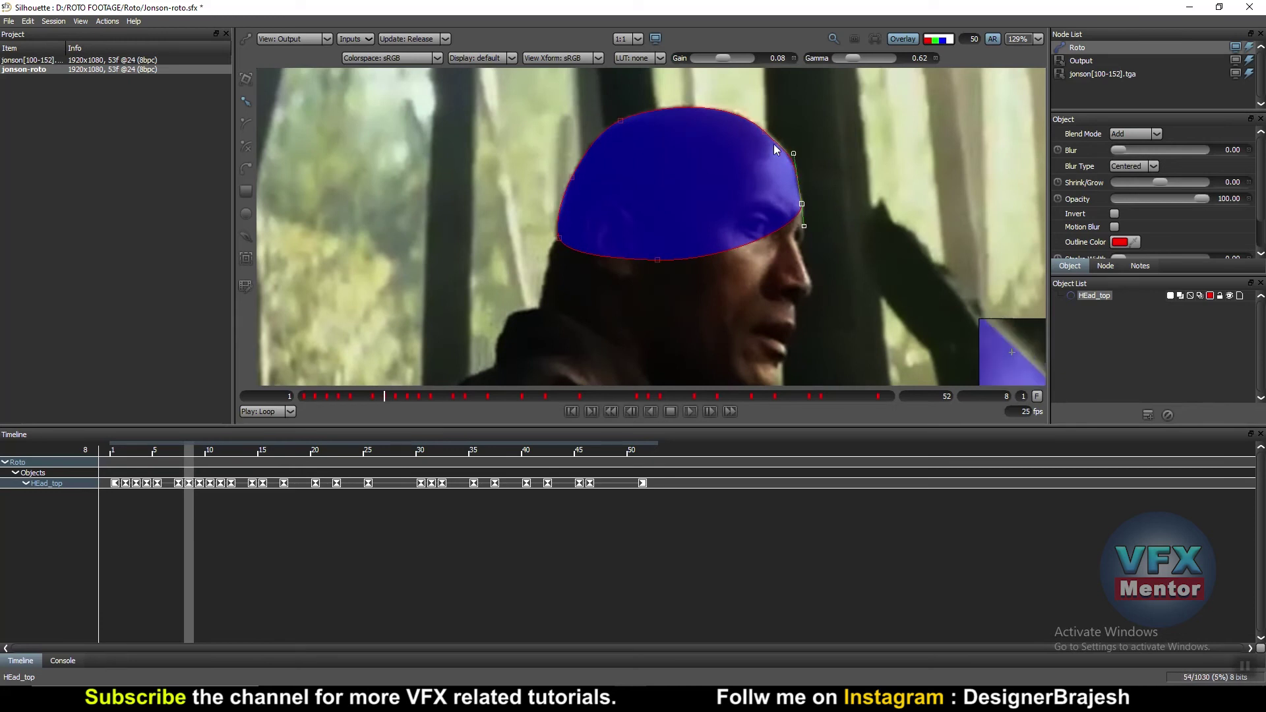
mouse_move(795, 154)
left_mouse_down()
mouse_move(763, 132)
mouse_move(790, 157)
left_mouse_up()
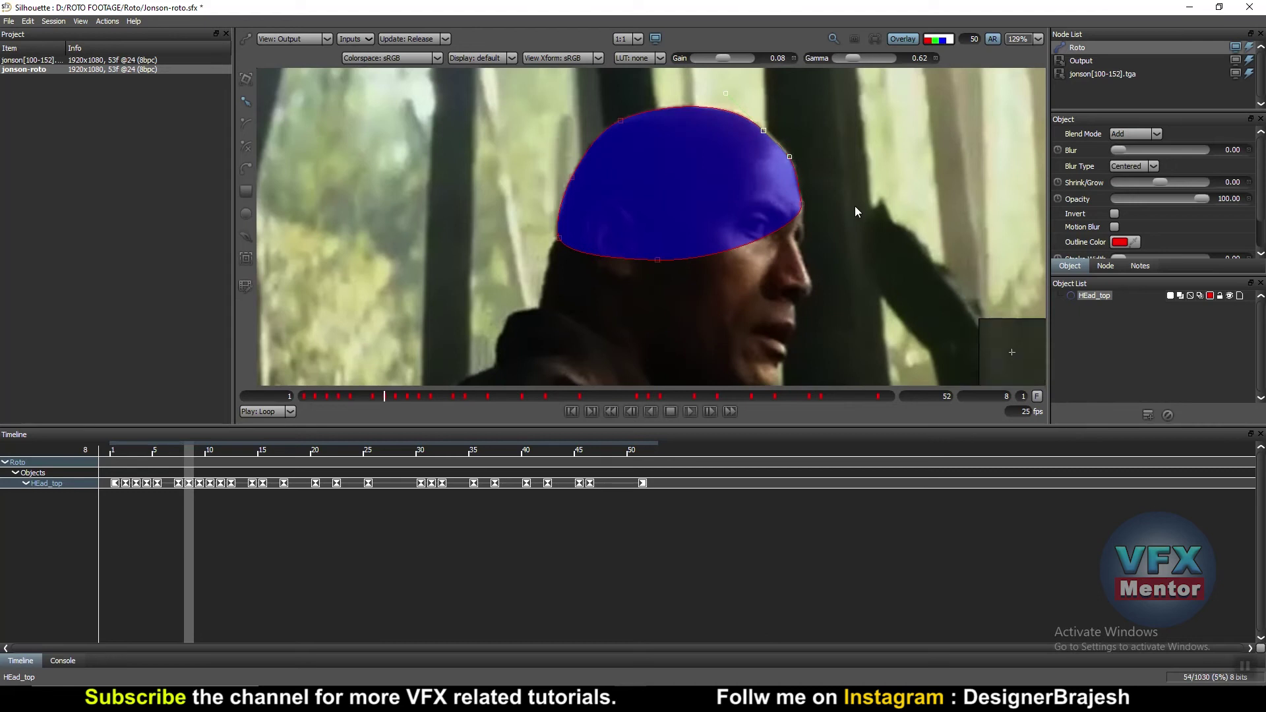
key("a")
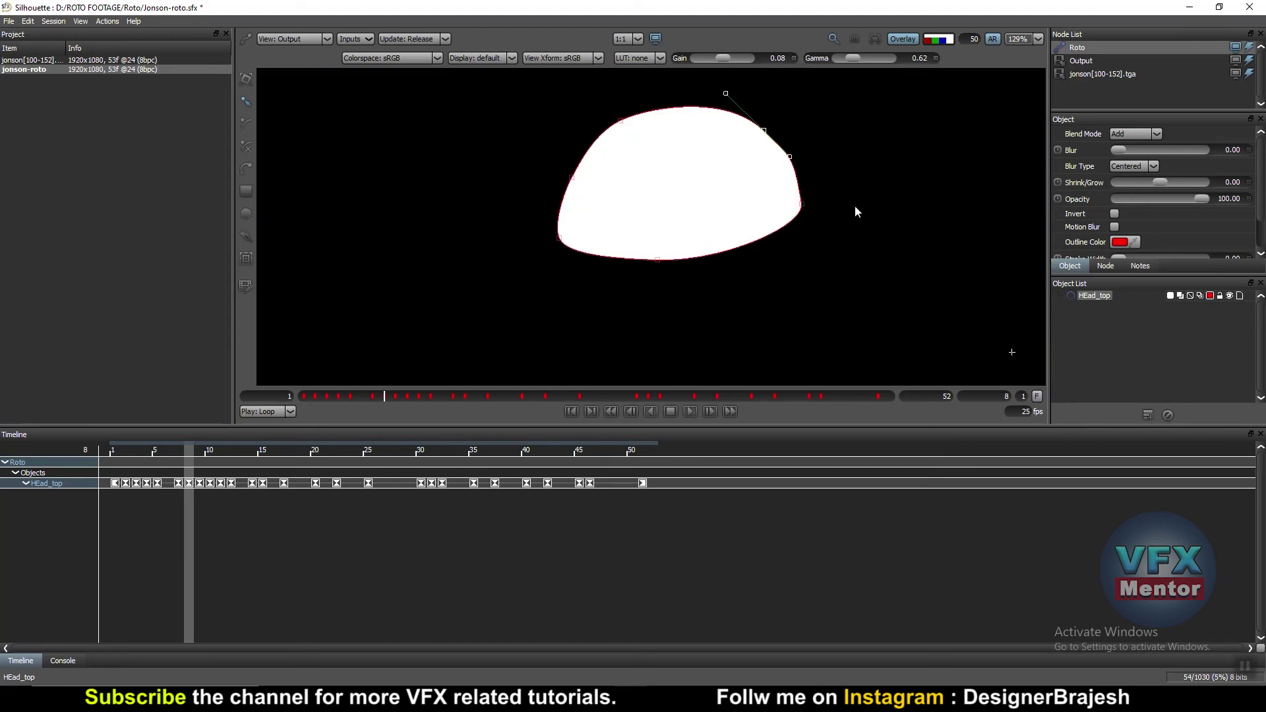
key("a")
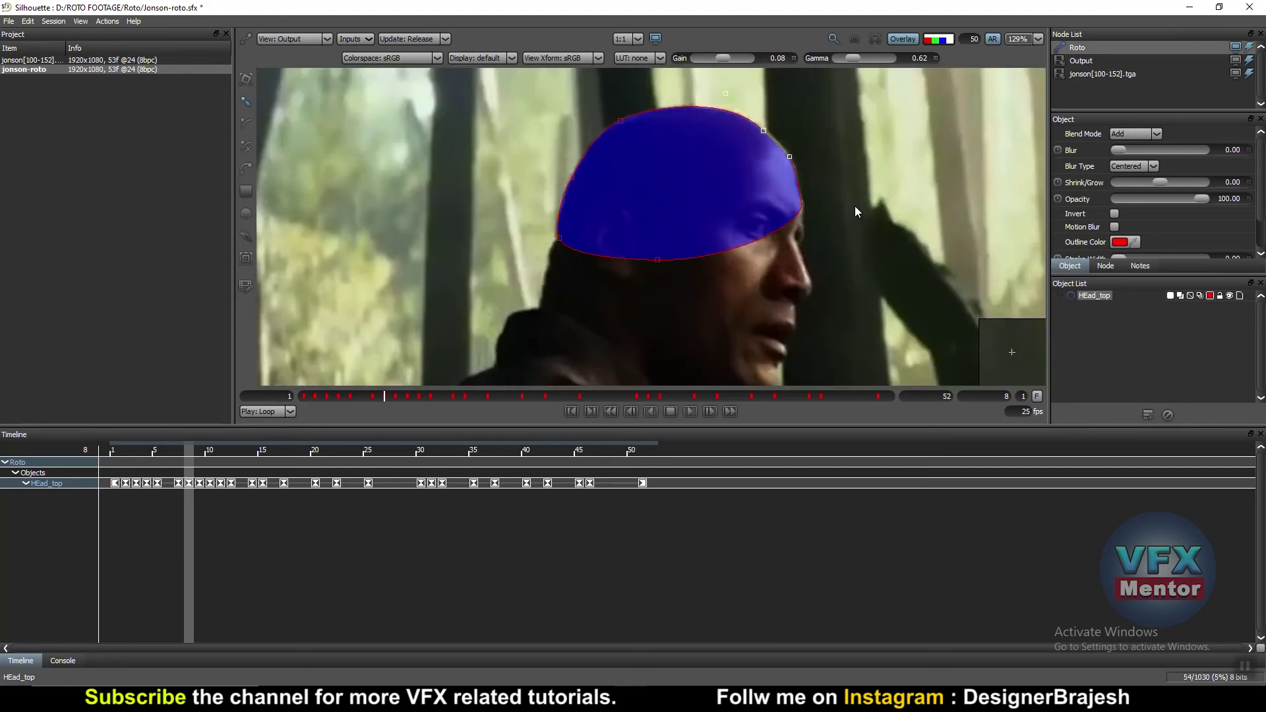
key("a")
key("a")
key("a")
- Play the shot to review the adjusted shape, then settle on frame 28 and zoom around the head
left_click(690, 411)
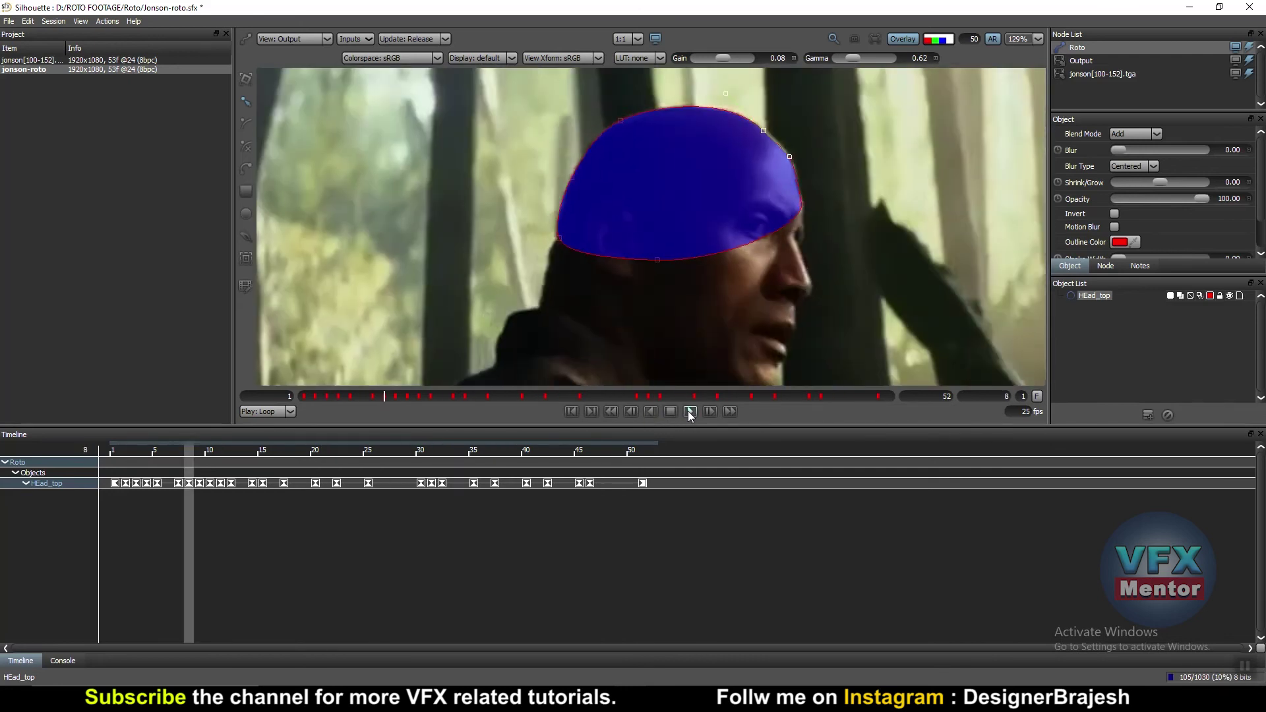
left_click(670, 412)
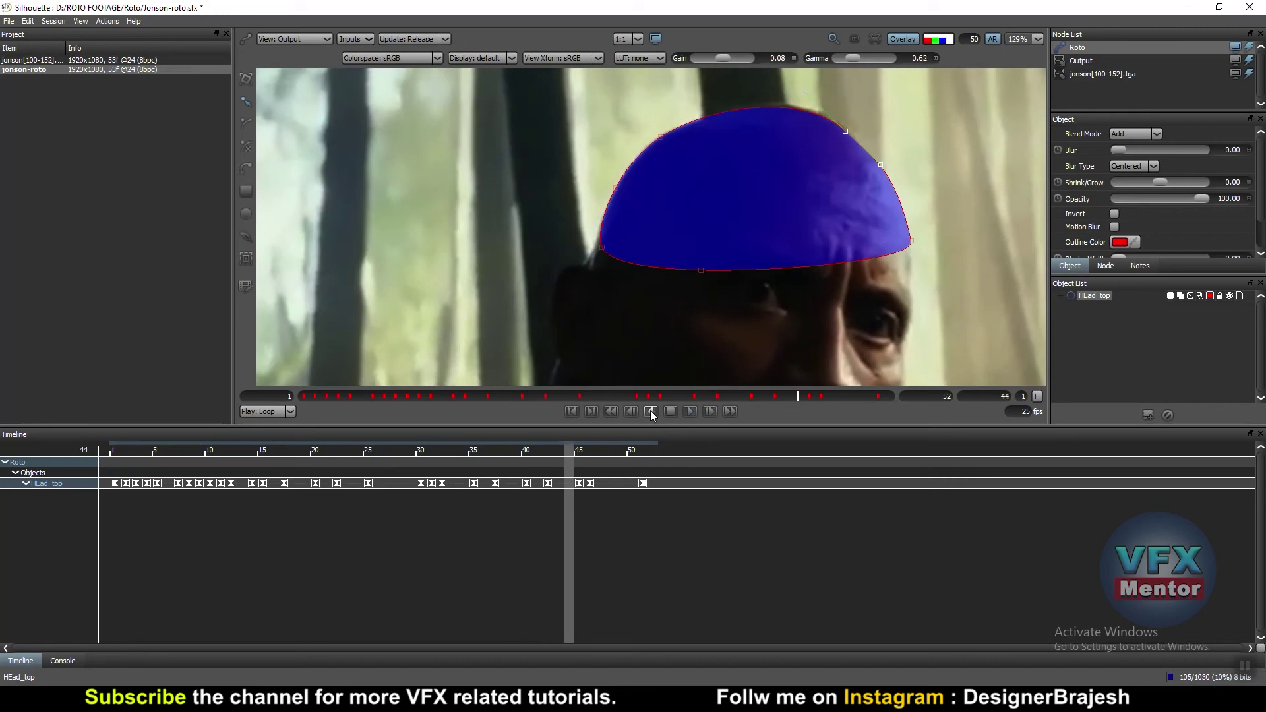
mouse_move(580, 446)
left_mouse_down()
mouse_move(401, 456)
mouse_move(518, 464)
left_mouse_up()
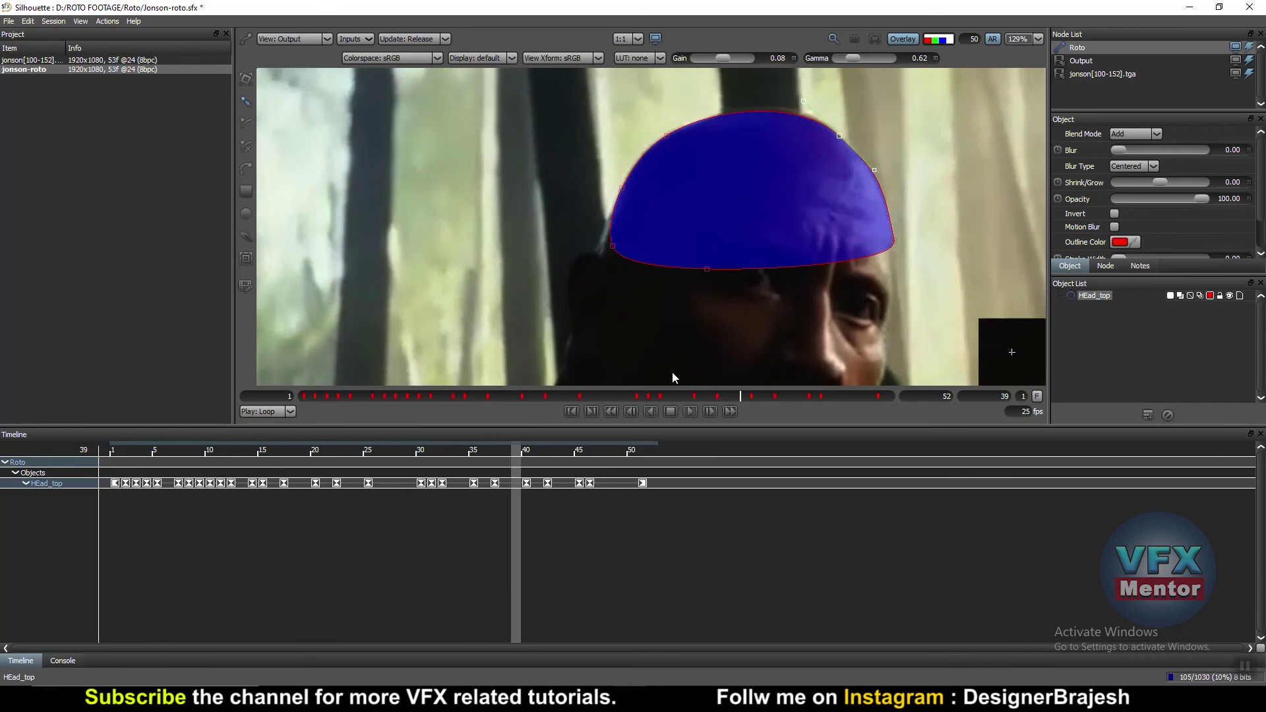
scroll(750, 232, "down", 3)
scroll(769, 284, "up", 1)
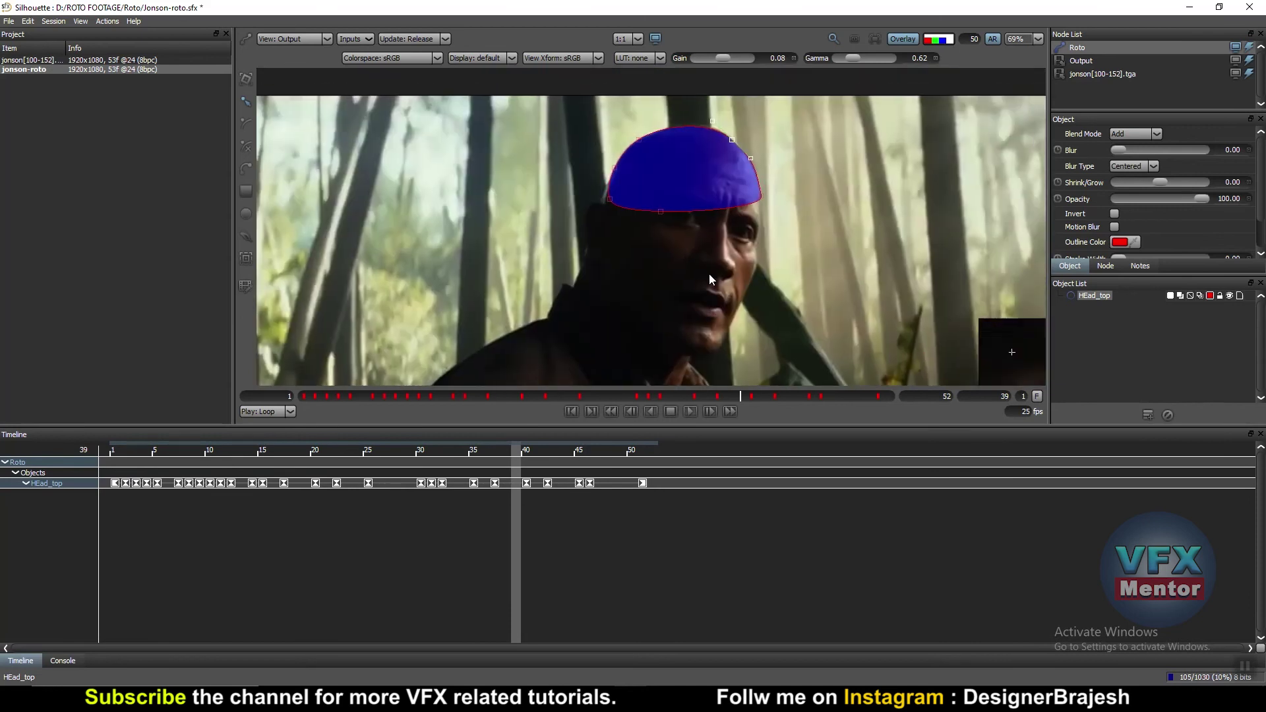
scroll(699, 220, "down", 2)
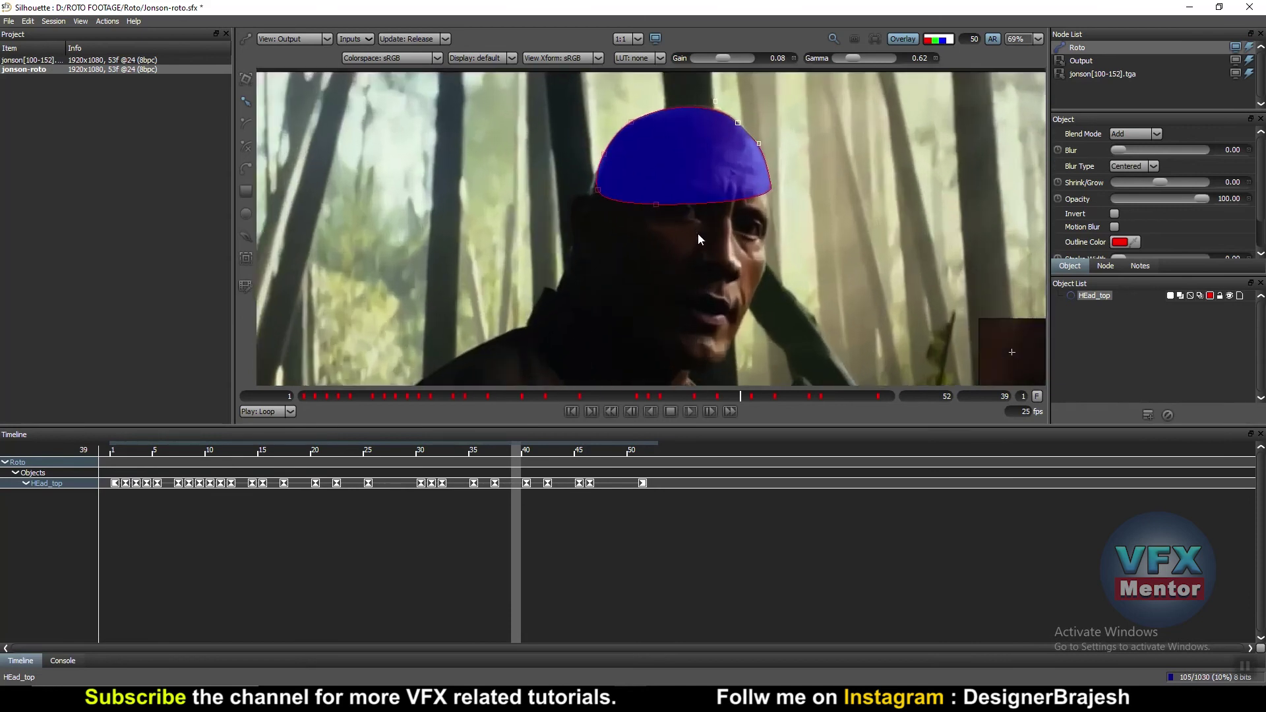
scroll(615, 254, "down", 3)
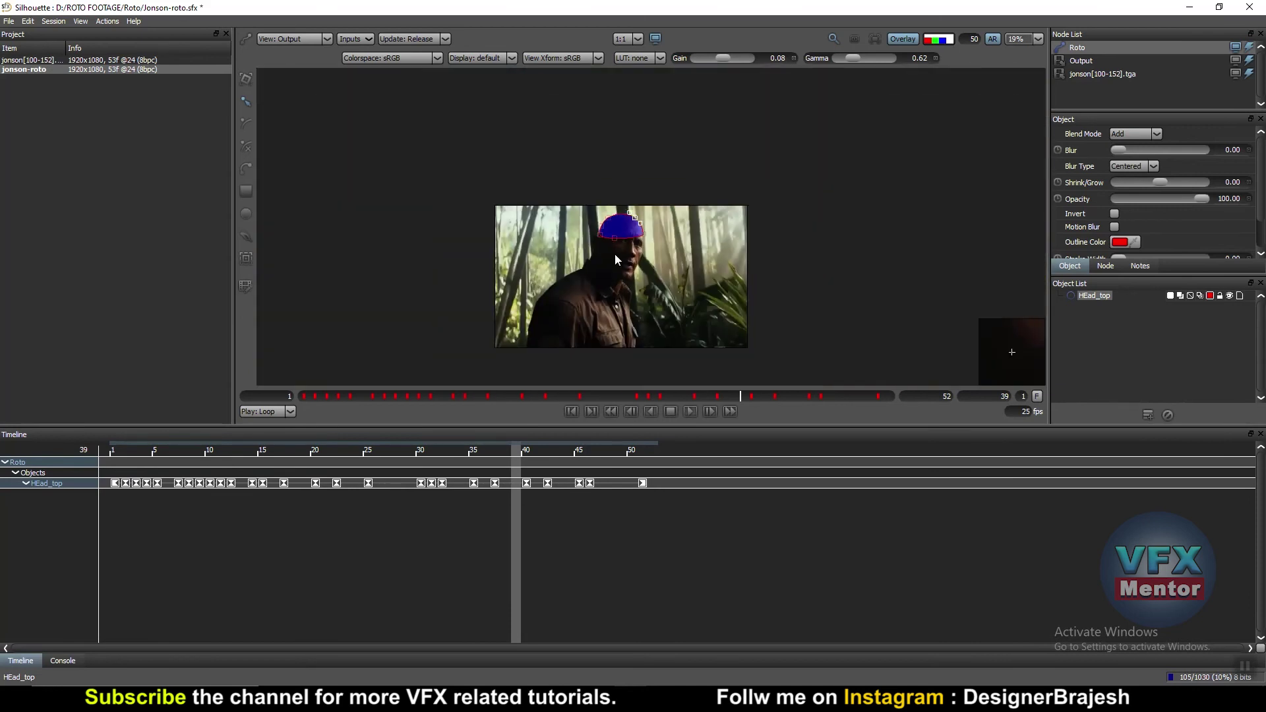
scroll(659, 254, "up", 4)
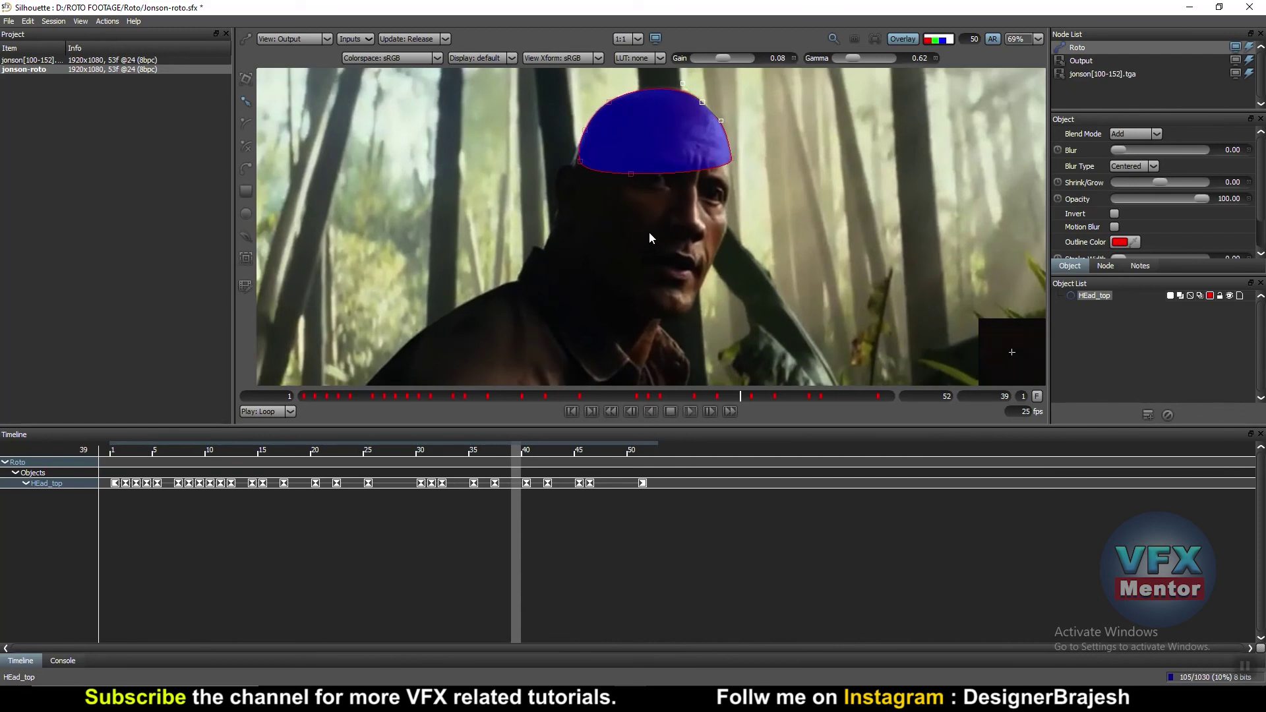
scroll(683, 212, "down", 1)
- Cycle the viewer through Foreground, Background and Composite, showing footage inside the shape instead of matte colour
key("1")
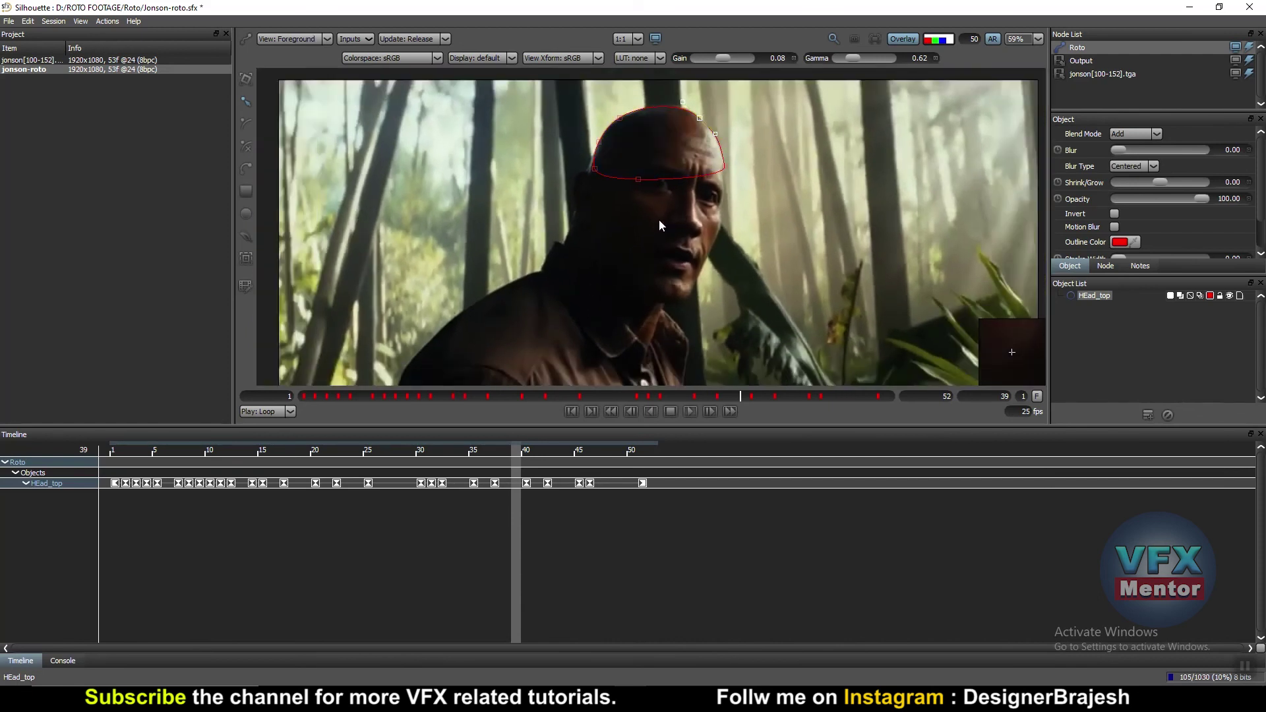
key("2")
key("3")
scroll(717, 205, "down", 3)
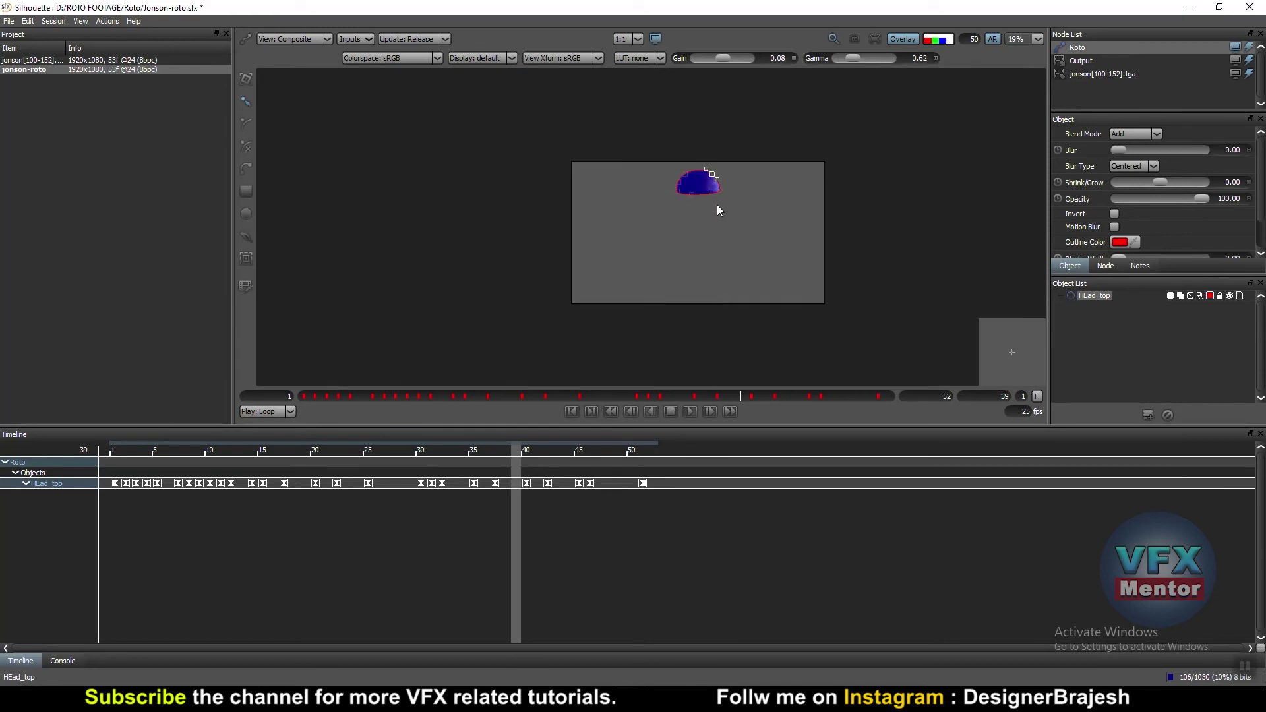
scroll(709, 204, "up", 3)
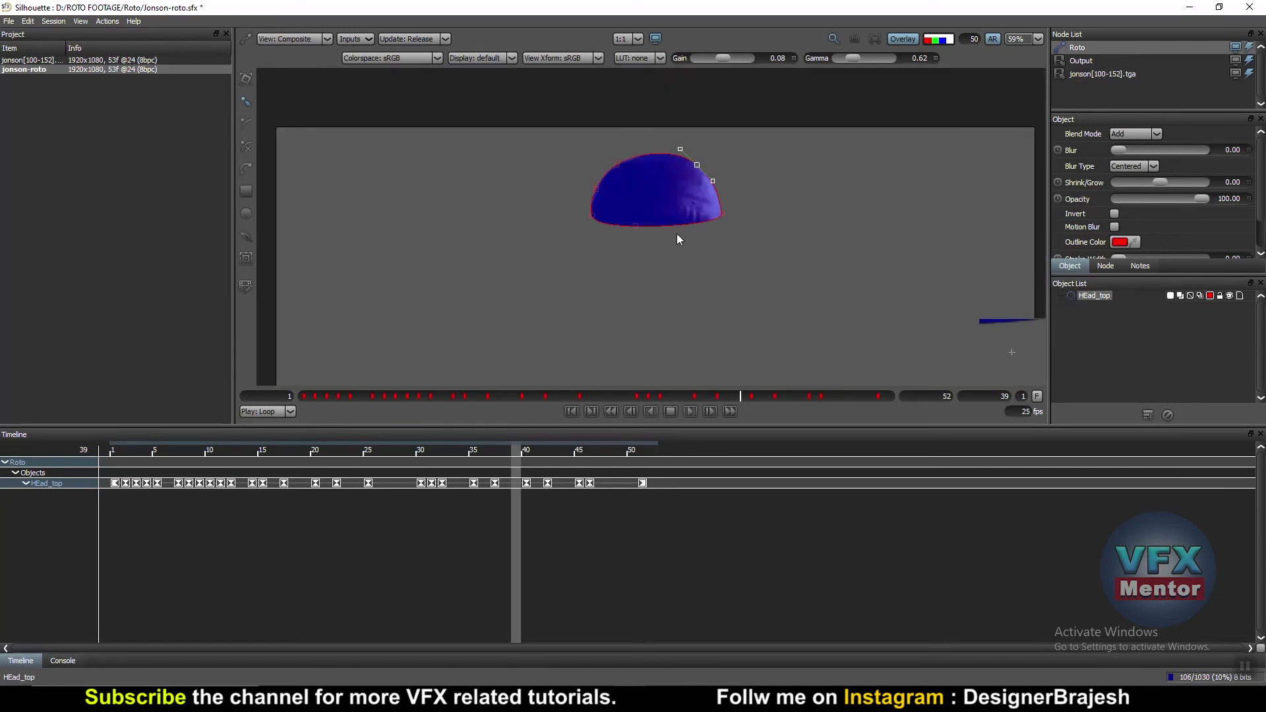
scroll(686, 197, "up", 2)
scroll(687, 191, "down", 1)
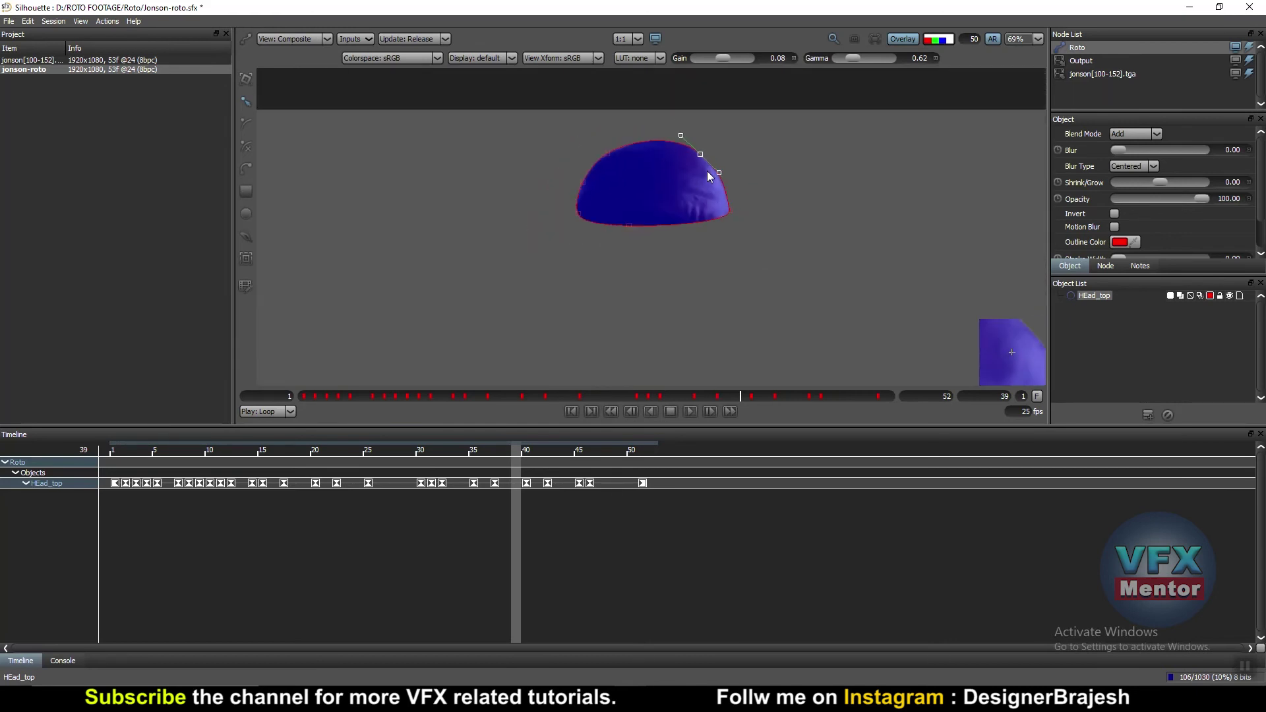
key("o")
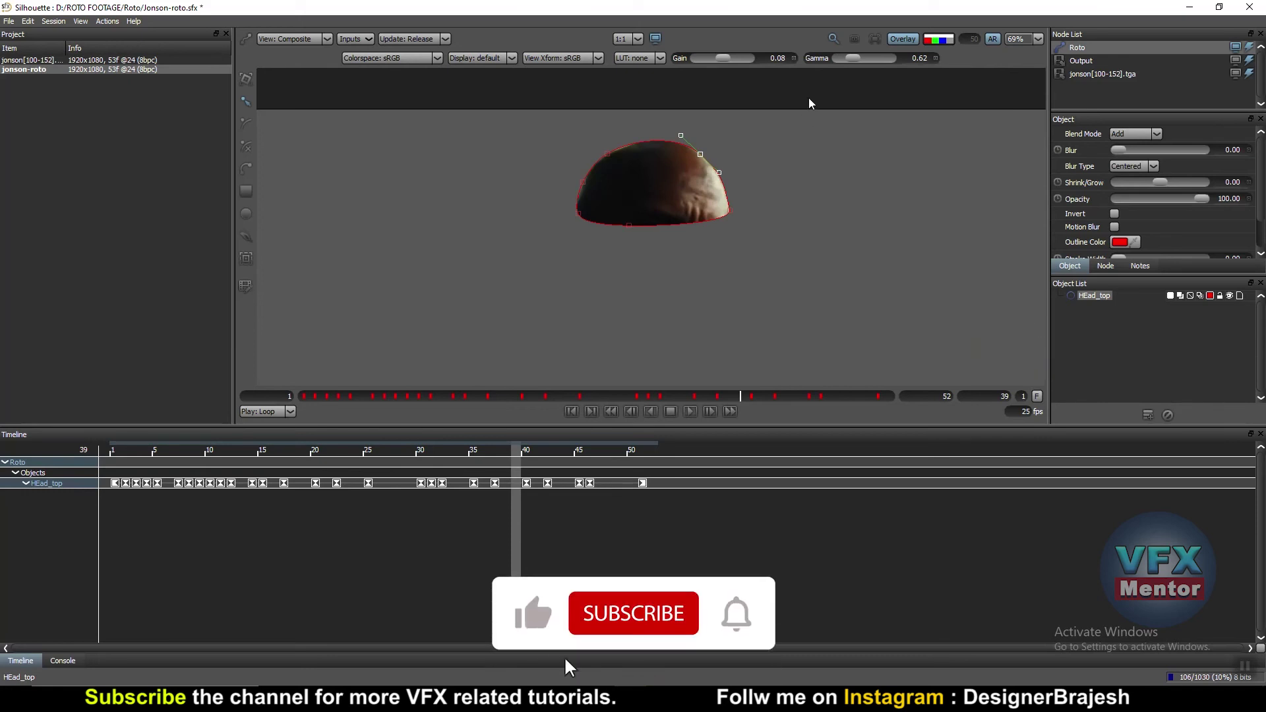
- Hide the shape outline and play the shot from the first frame, stopping near frame 51
key("shift+o")
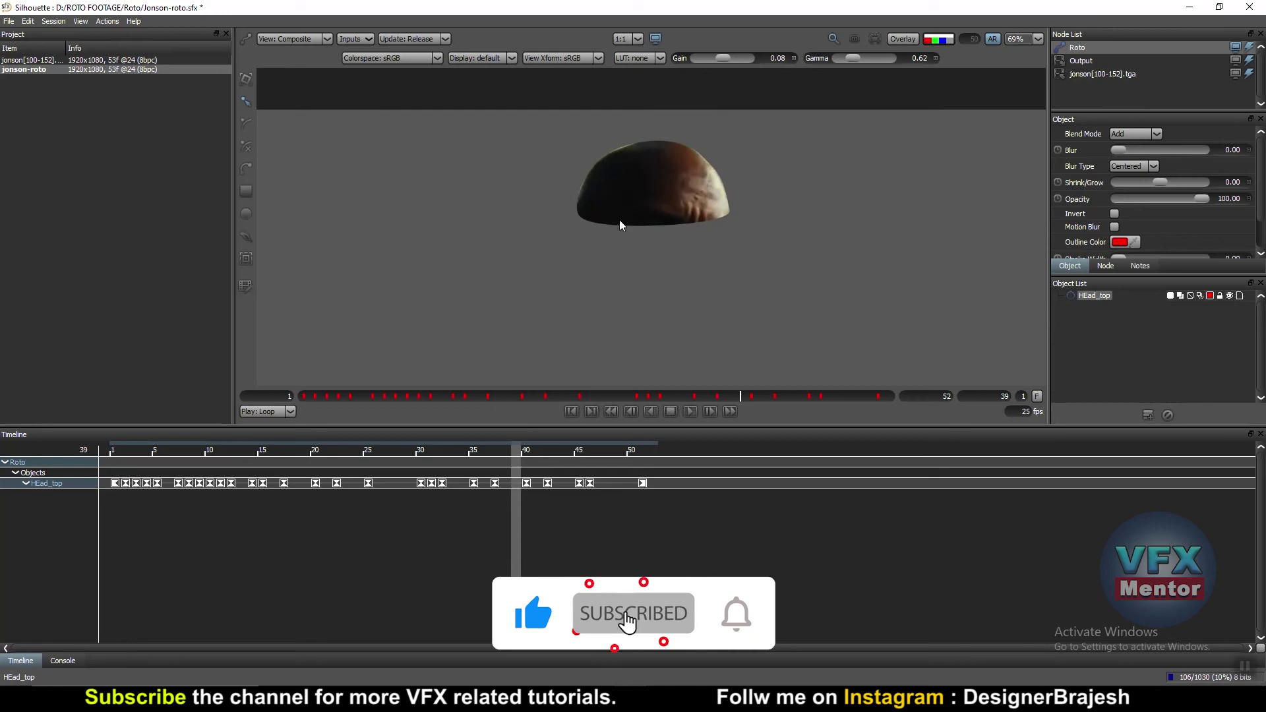
left_click(572, 411)
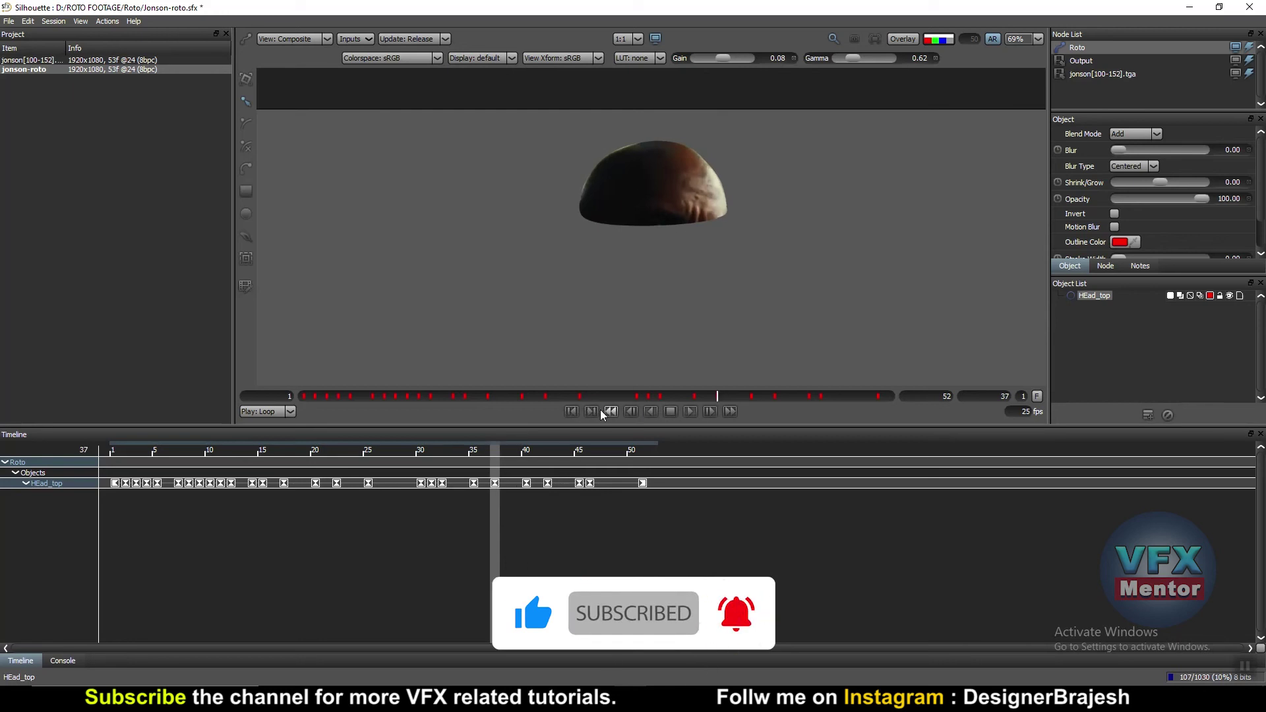
left_click(690, 412)
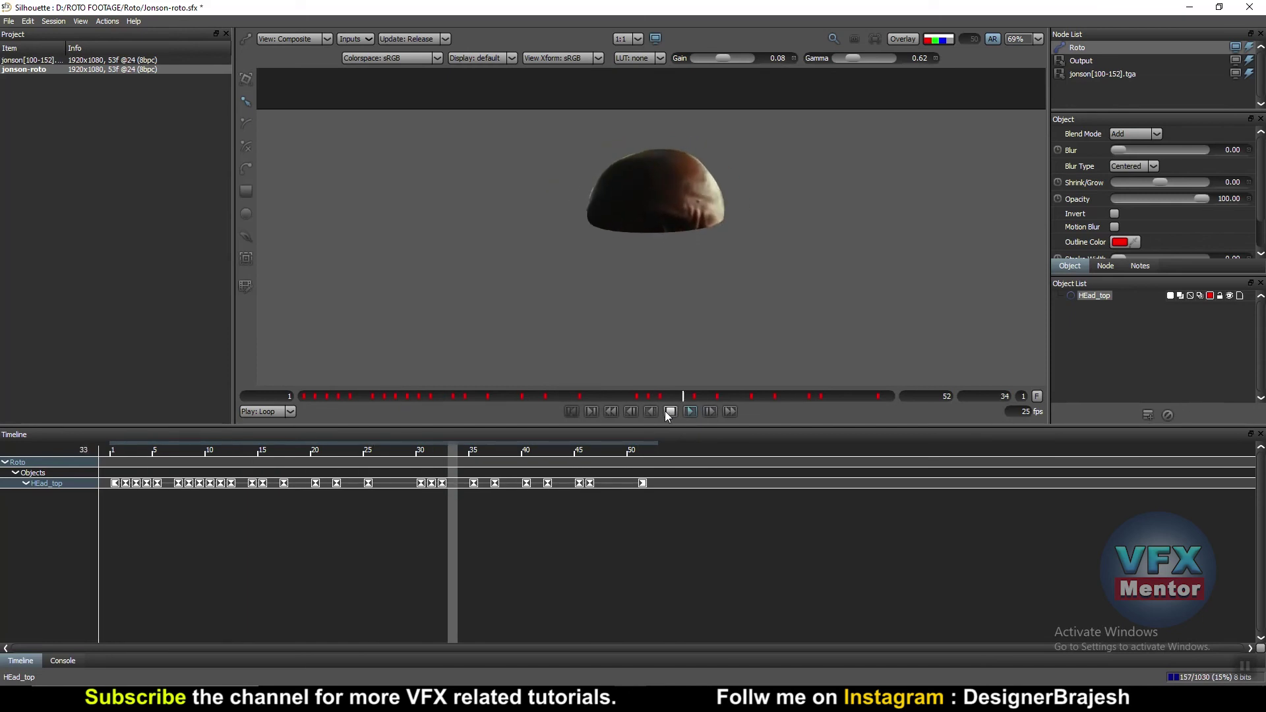
left_click(670, 412)
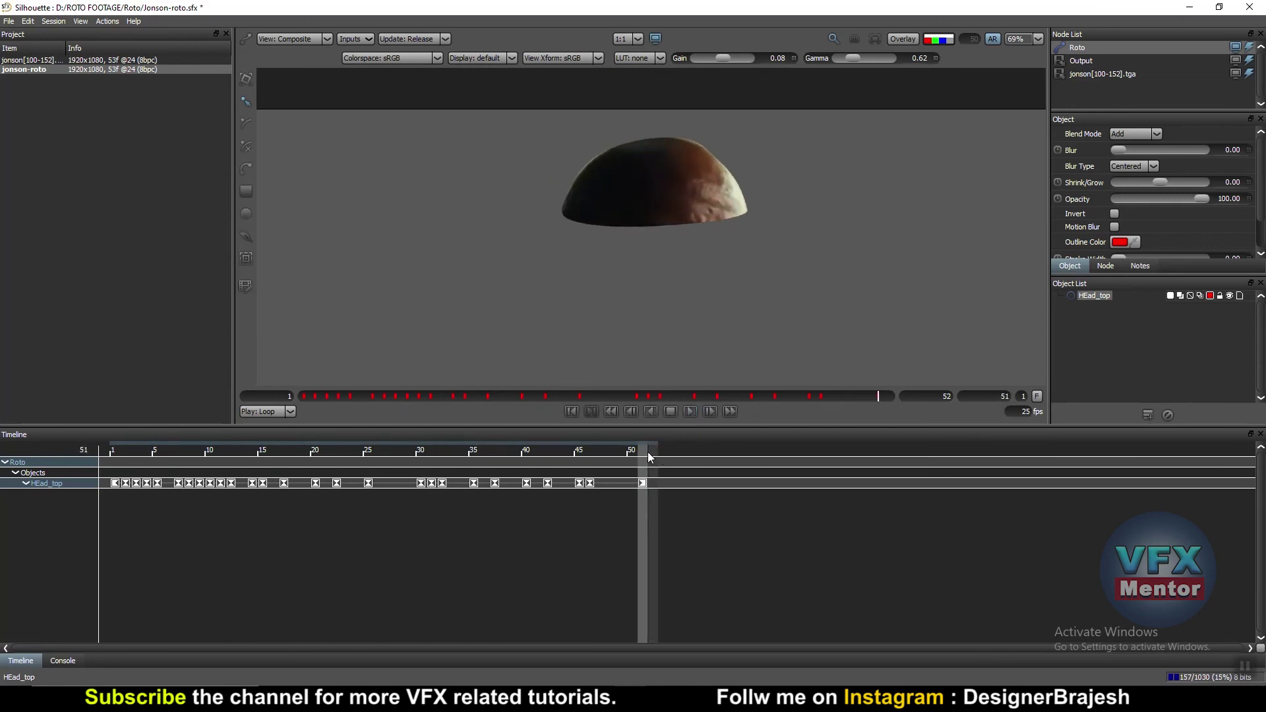
- Move the playhead back to frame 18 and zoom the viewer around the head cut-out
left_click_drag(650, 456, 295, 457)
scroll(639, 179, "up", 3)
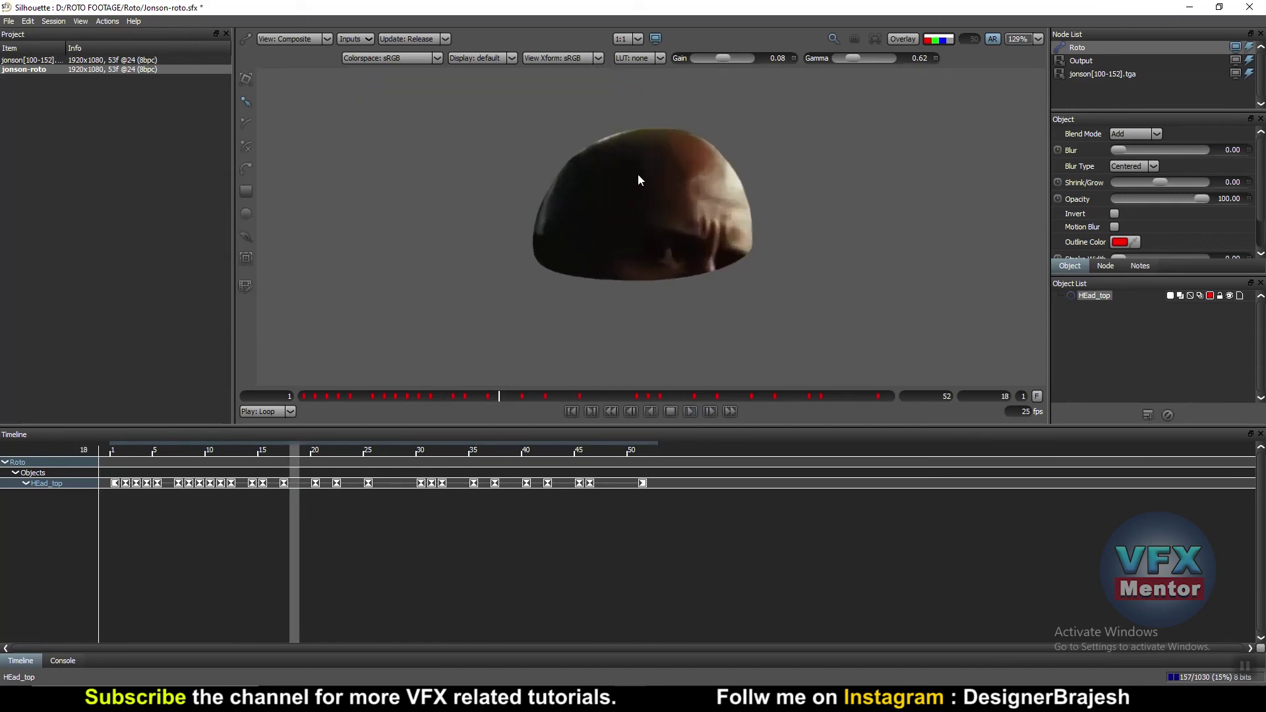
scroll(639, 173, "up", 3)
scroll(601, 133, "down", 2)
scroll(610, 164, "down", 1)
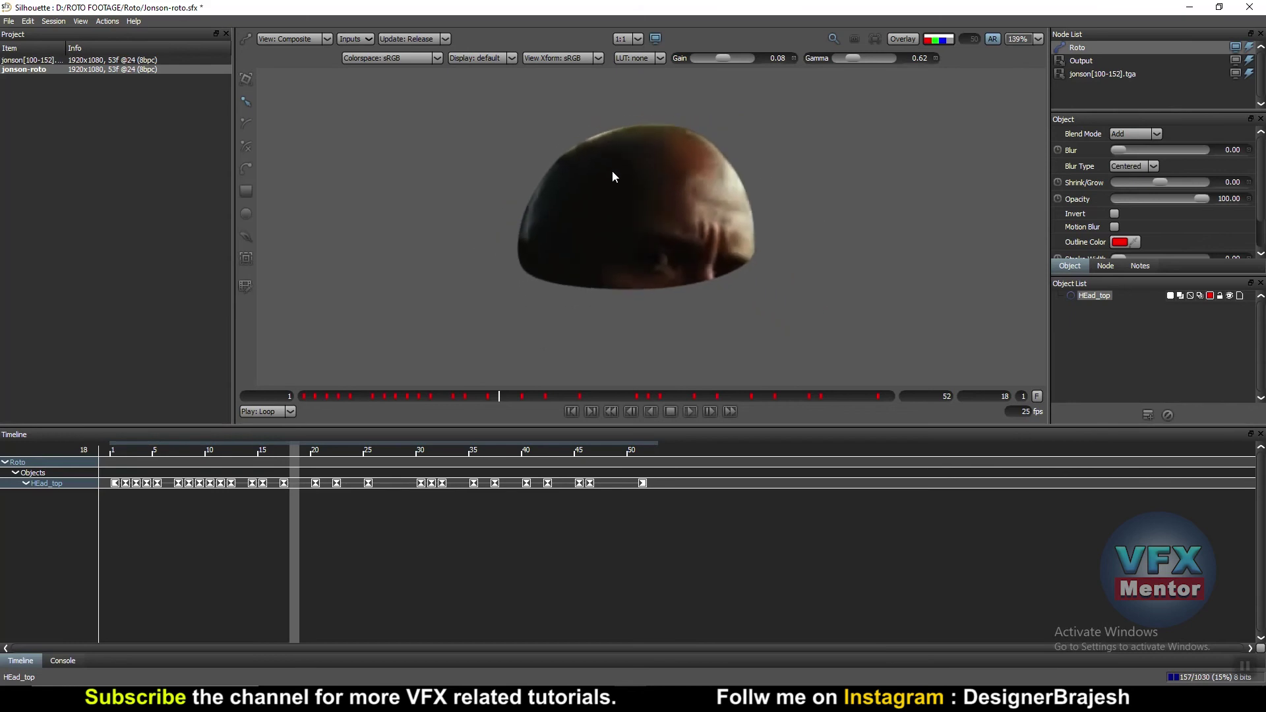
scroll(593, 250, "down", 1)
scroll(625, 381, "down", 2)
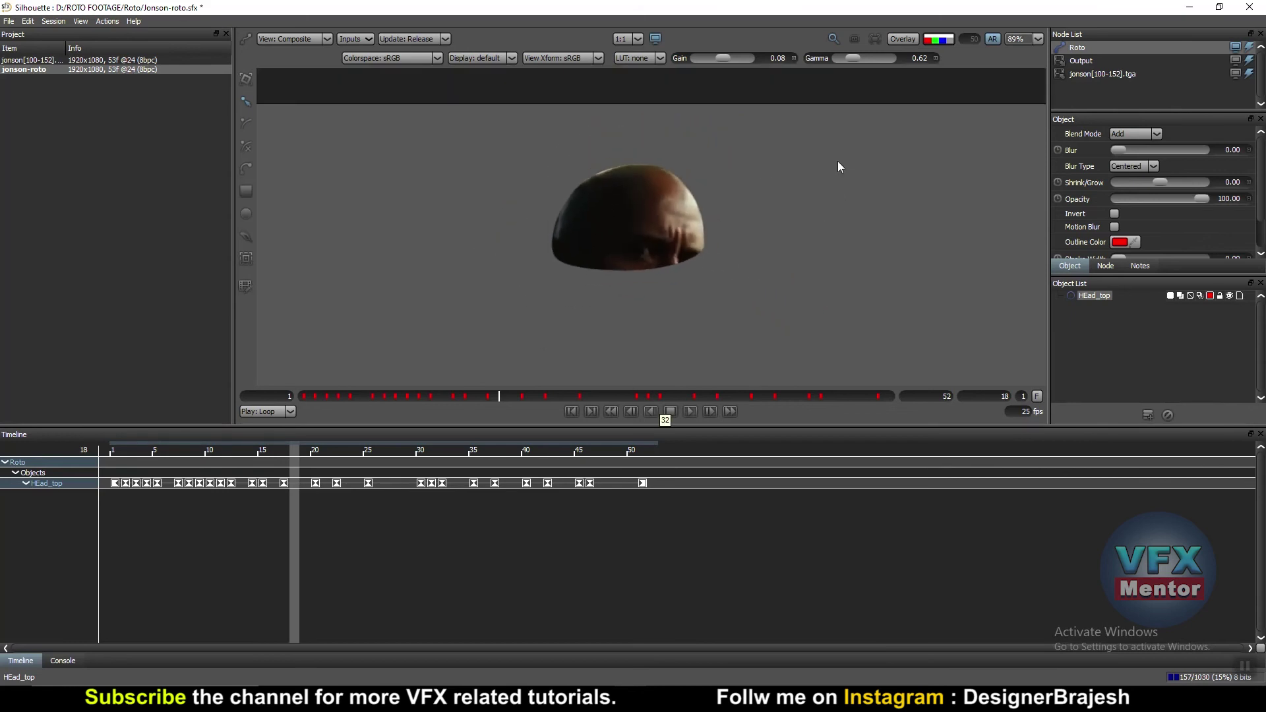
- Switch the viewer back to Output so the footage shows with the HEad_top outline
key("o")
scroll(709, 216, "down", 2)
scroll(670, 232, "up", 1)
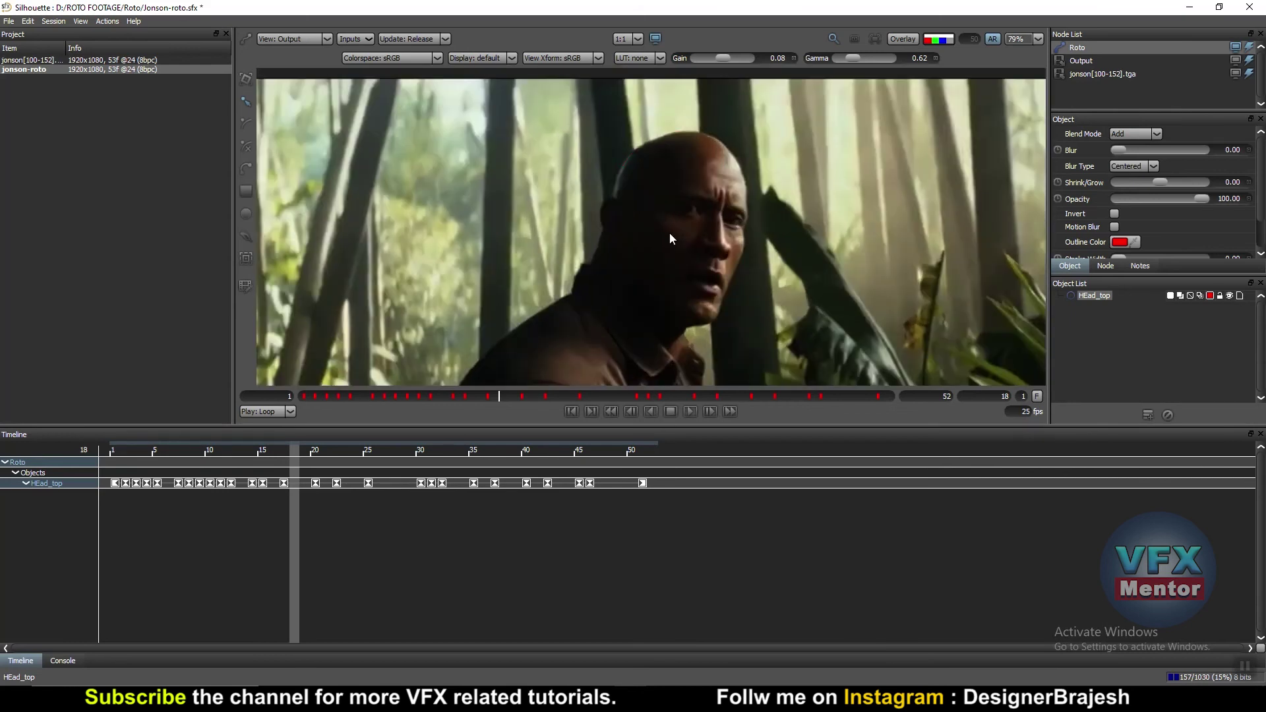
scroll(683, 177, "up", 2)
scroll(687, 181, "down", 2)
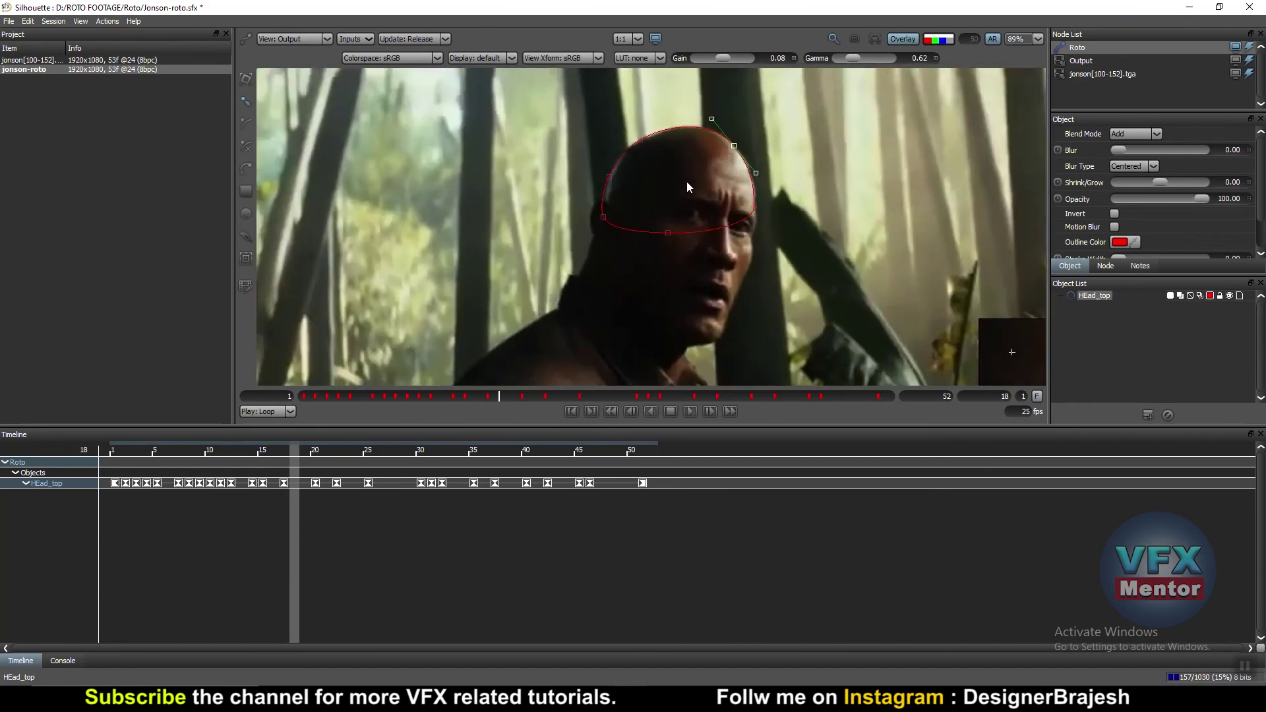
scroll(678, 243, "down", 2)
scroll(691, 157, "up", 2)
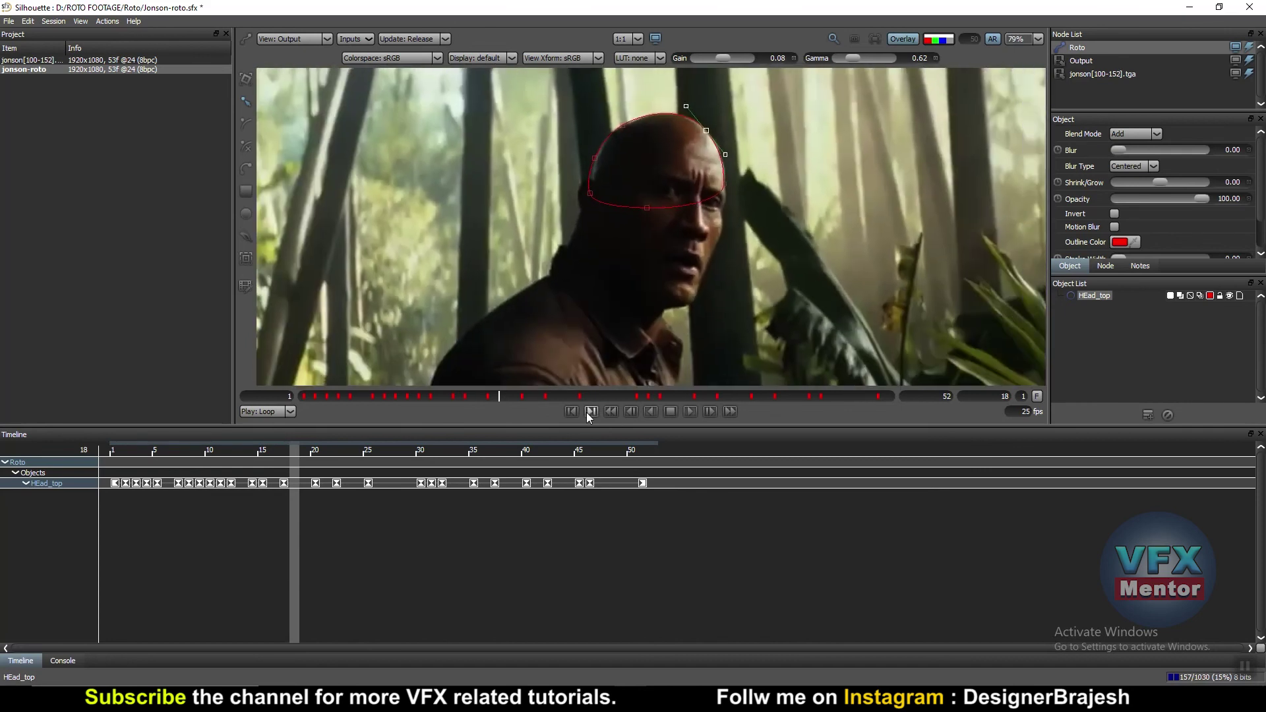
scroll(670, 224, "down", 3)
scroll(655, 210, "up", 3)
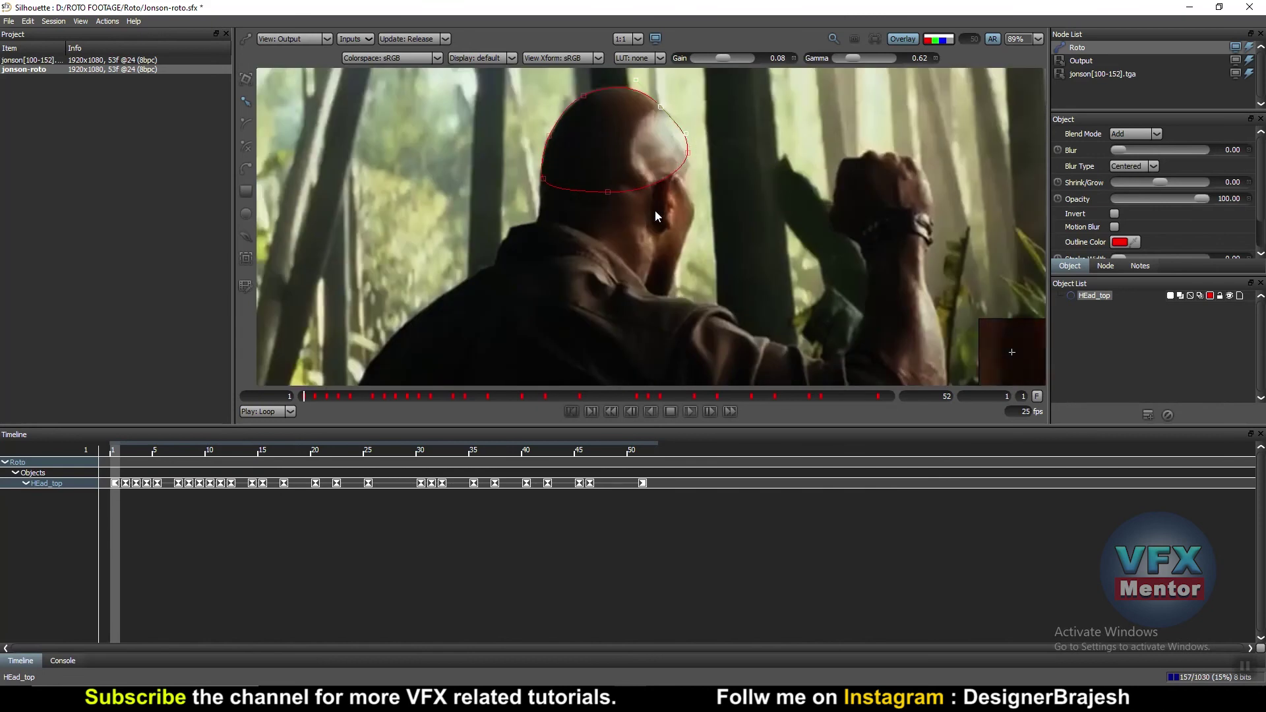
- Jump to the last frame, 52, and zoom in on the head
left_click(730, 411)
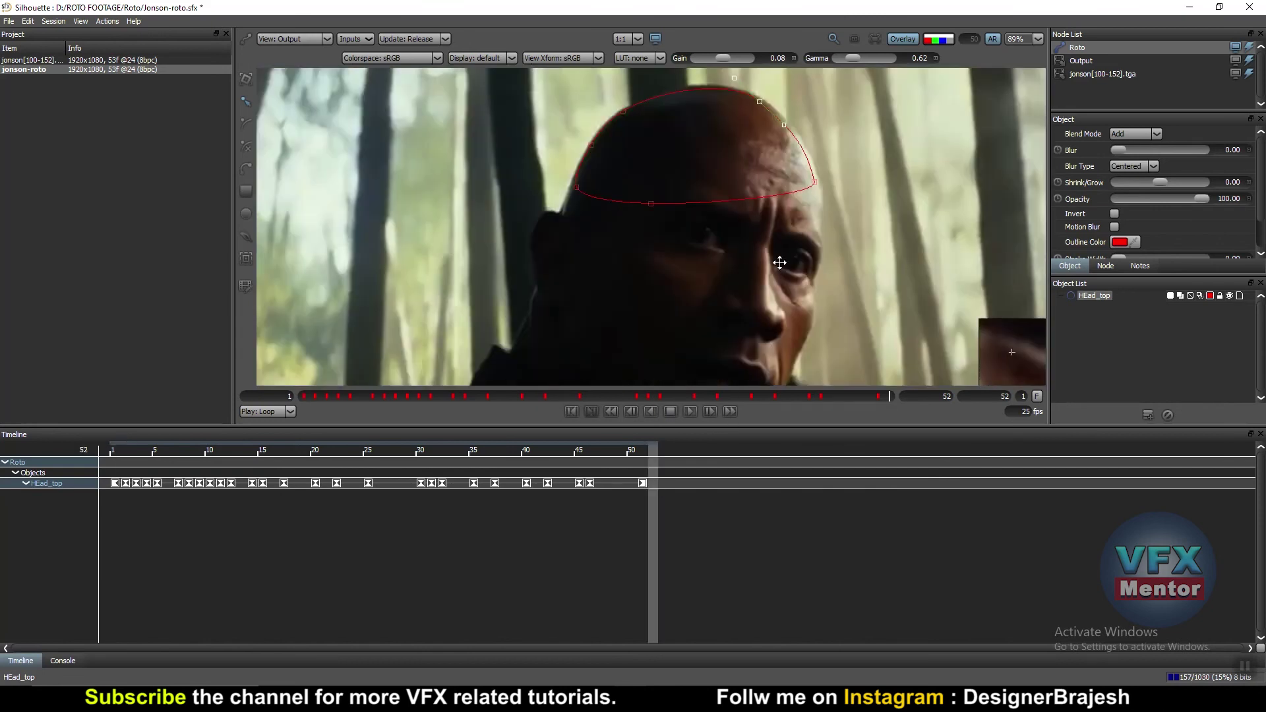
scroll(746, 209, "down", 2)
scroll(746, 208, "up", 1)
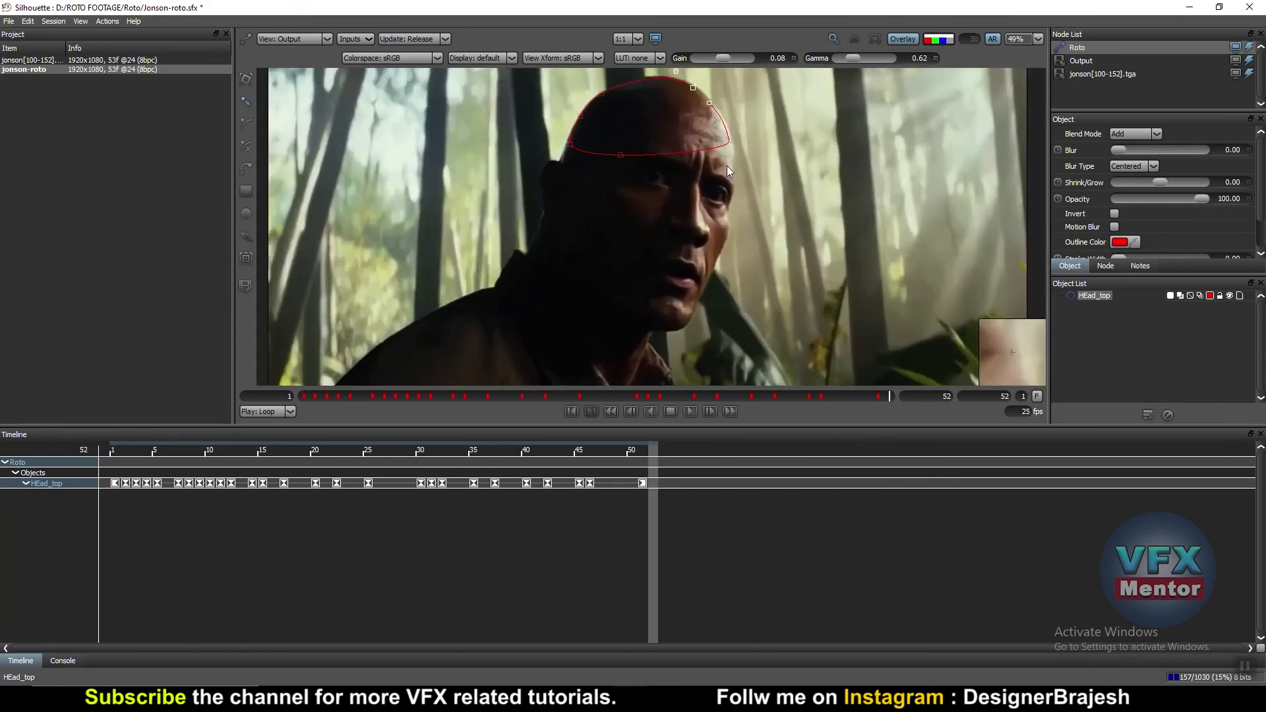
scroll(703, 171, "up", 3)
scroll(710, 125, "up", 3)
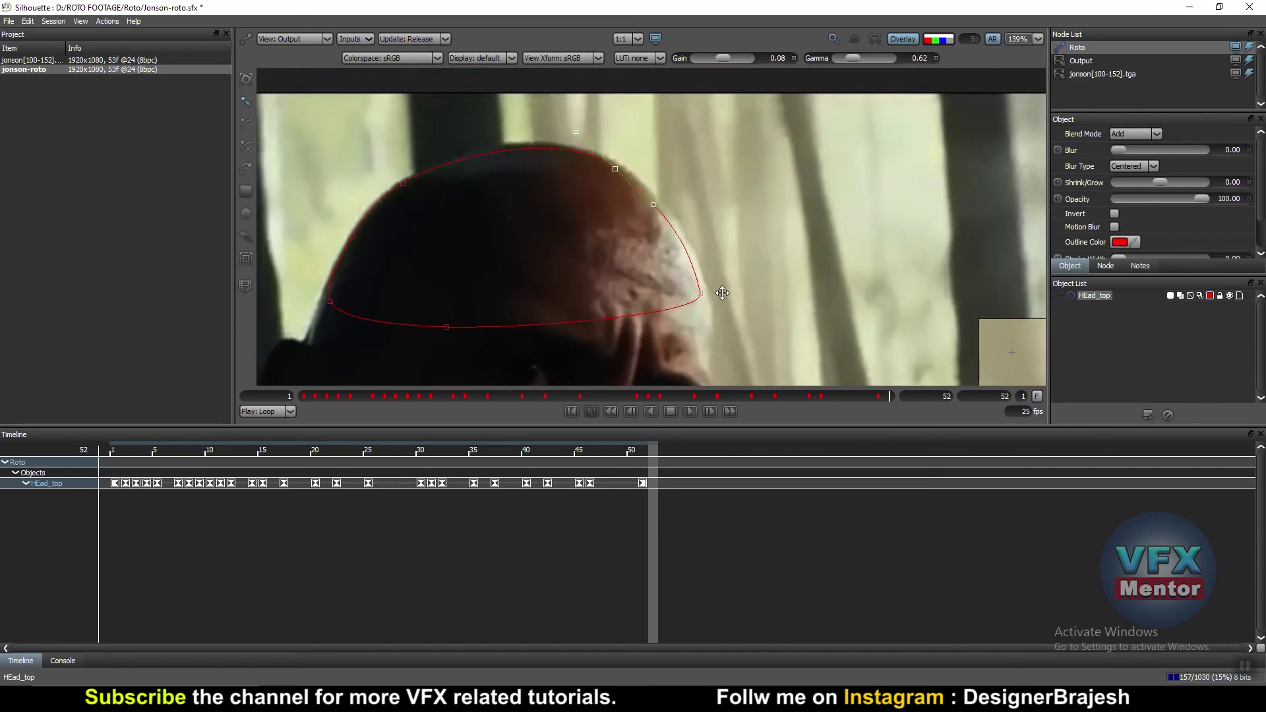
scroll(706, 240, "up", 2)
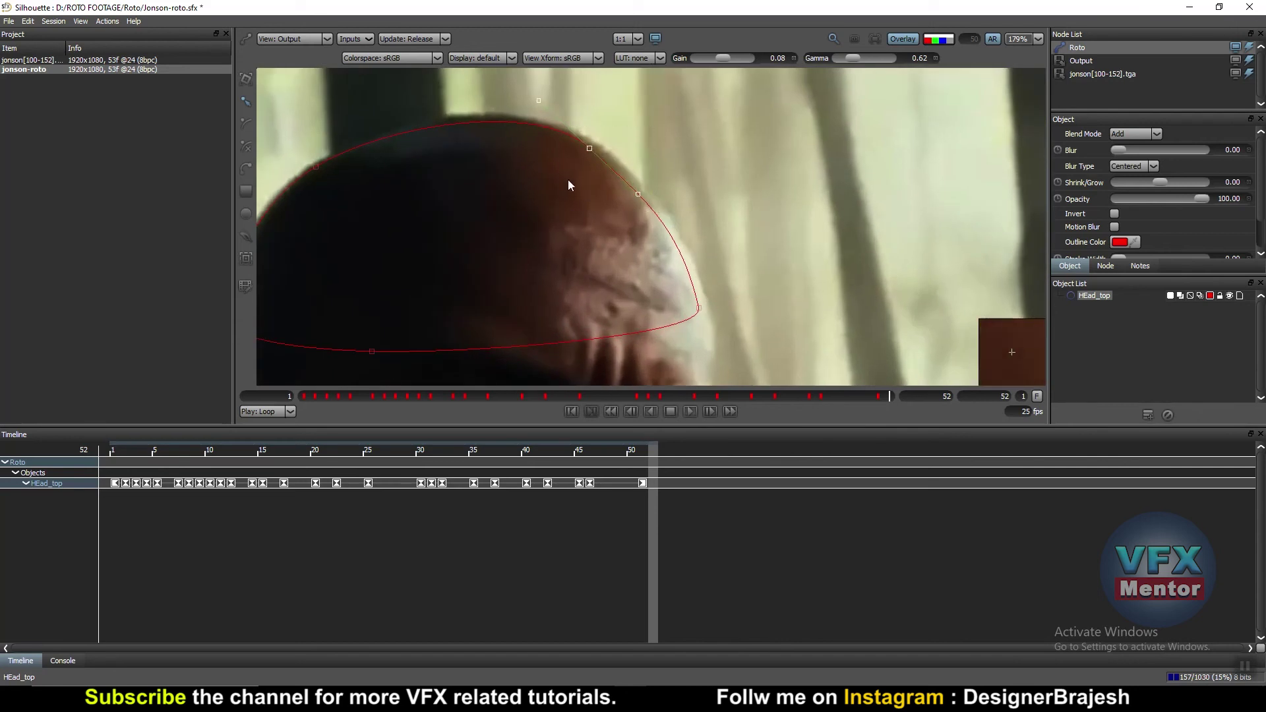
- Pull HEad_top's upper and lower-left points outward onto the skull edge
left_click_drag(594, 152, 596, 145)
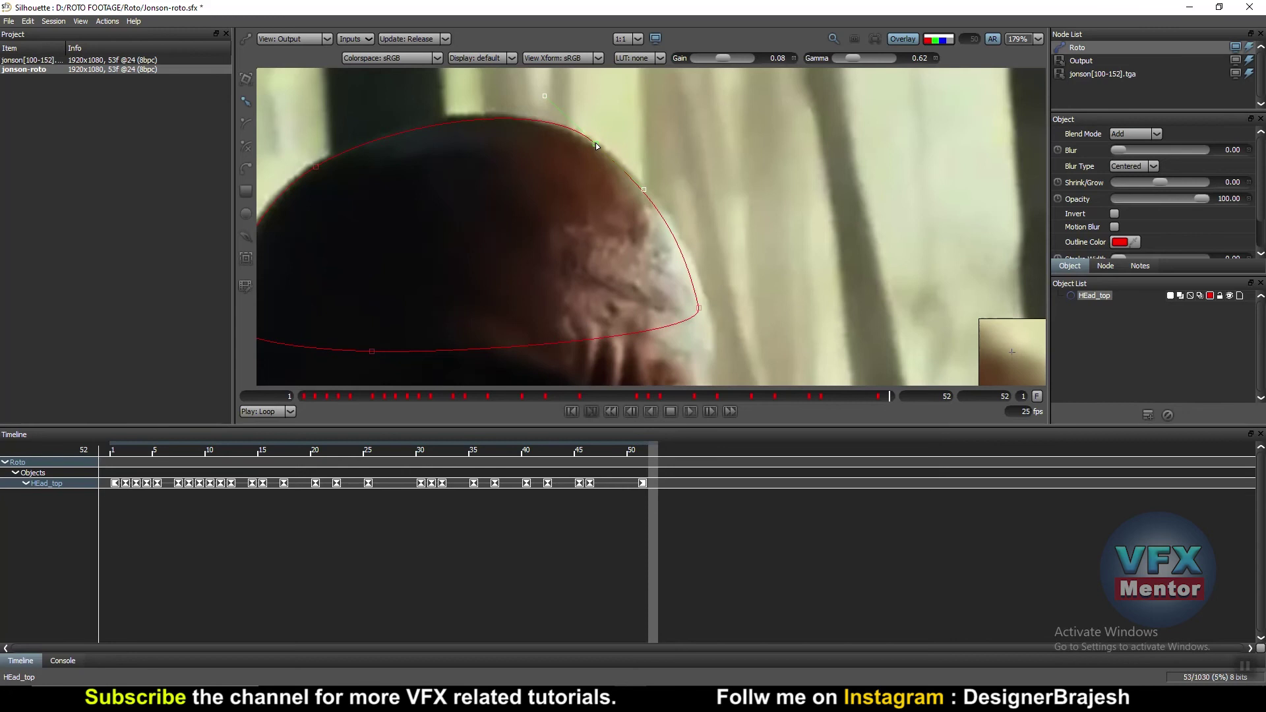
left_click_drag(739, 279, 687, 319)
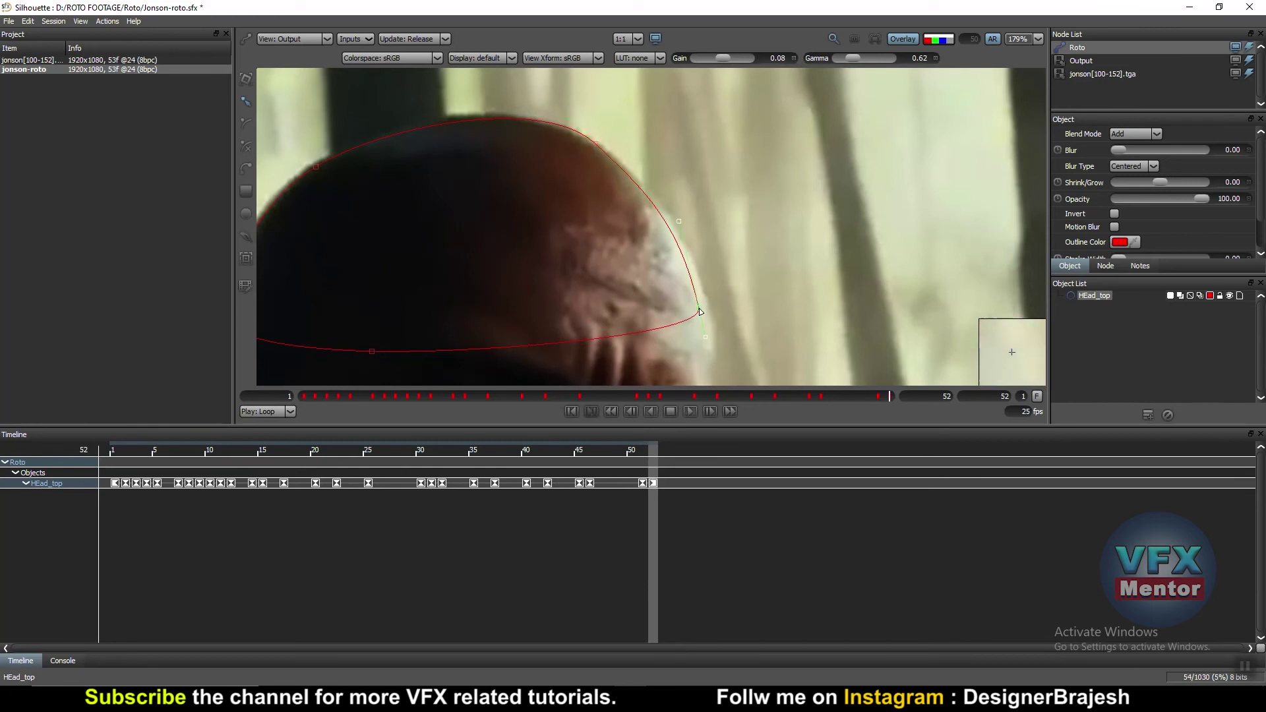
left_click_drag(416, 127, 603, 151)
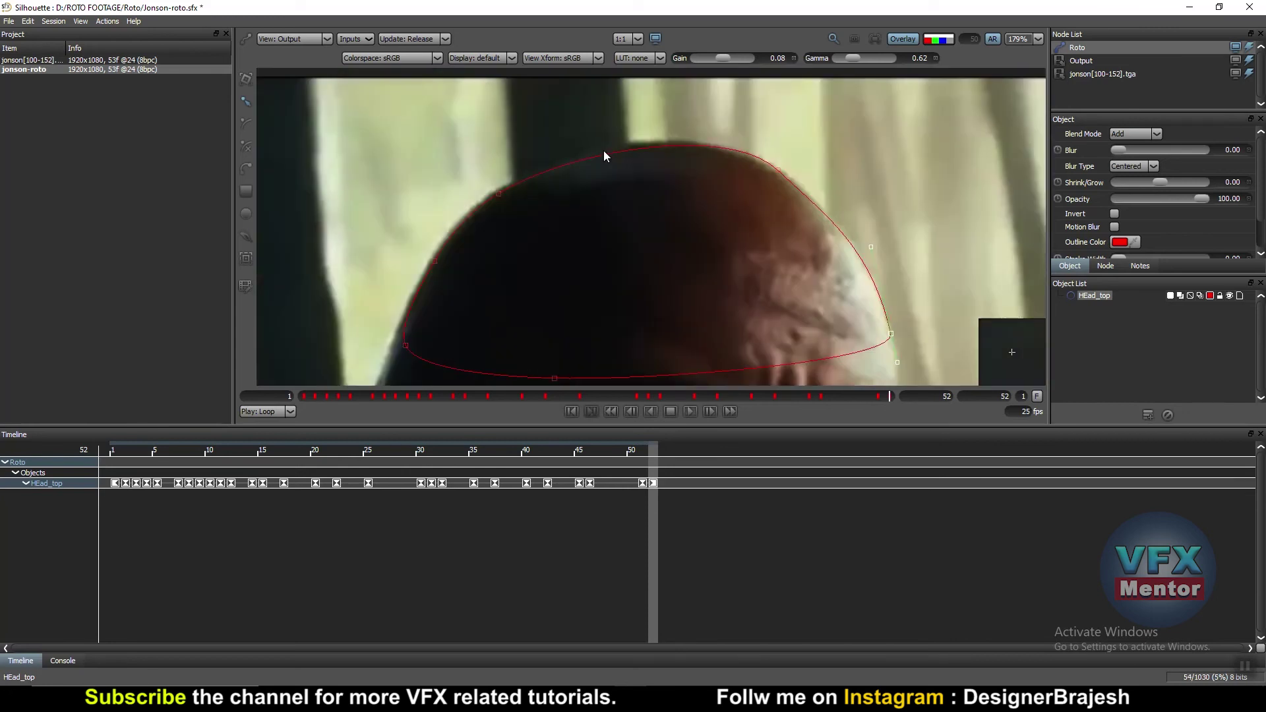
left_click(500, 195)
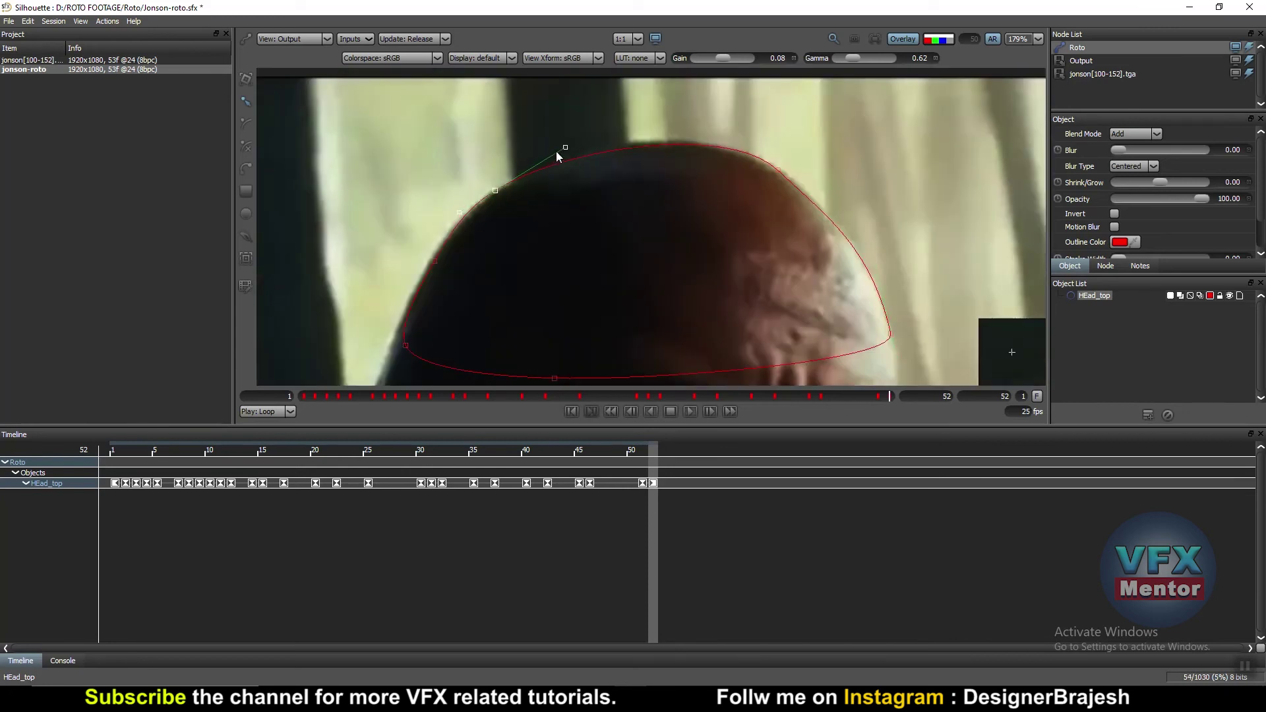
left_click_drag(469, 247, 552, 207)
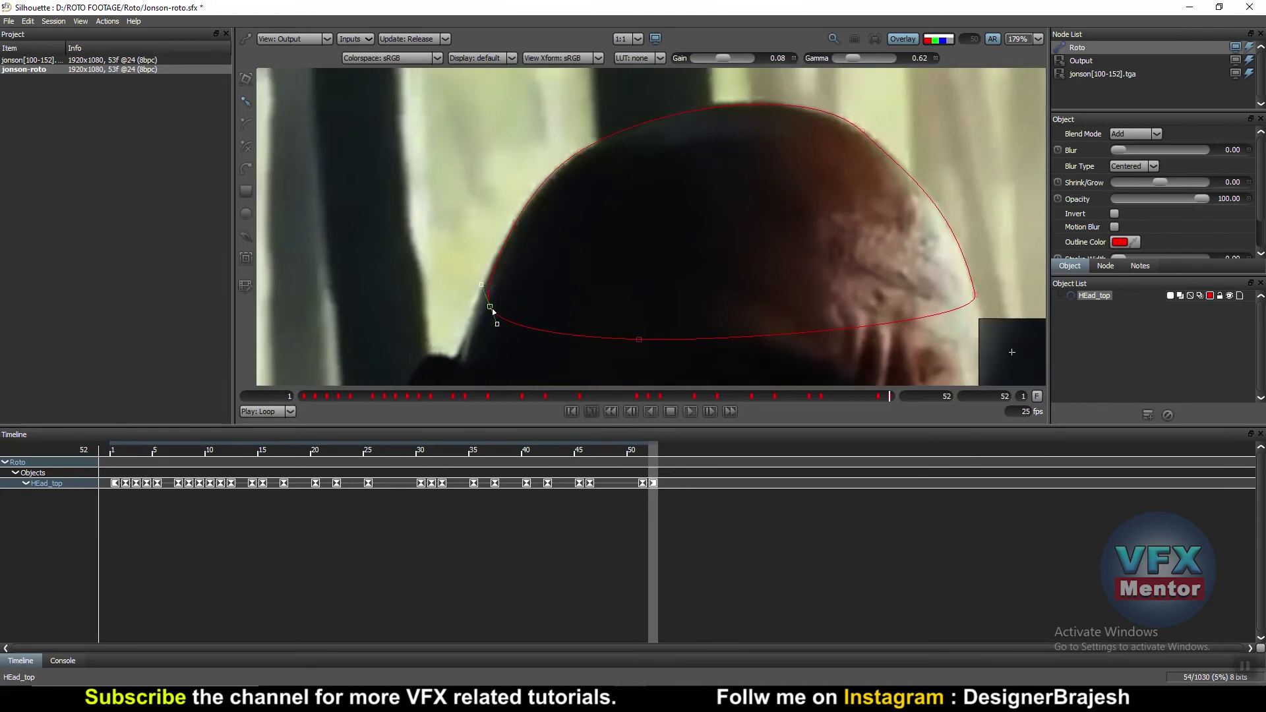
left_click_drag(491, 307, 478, 306)
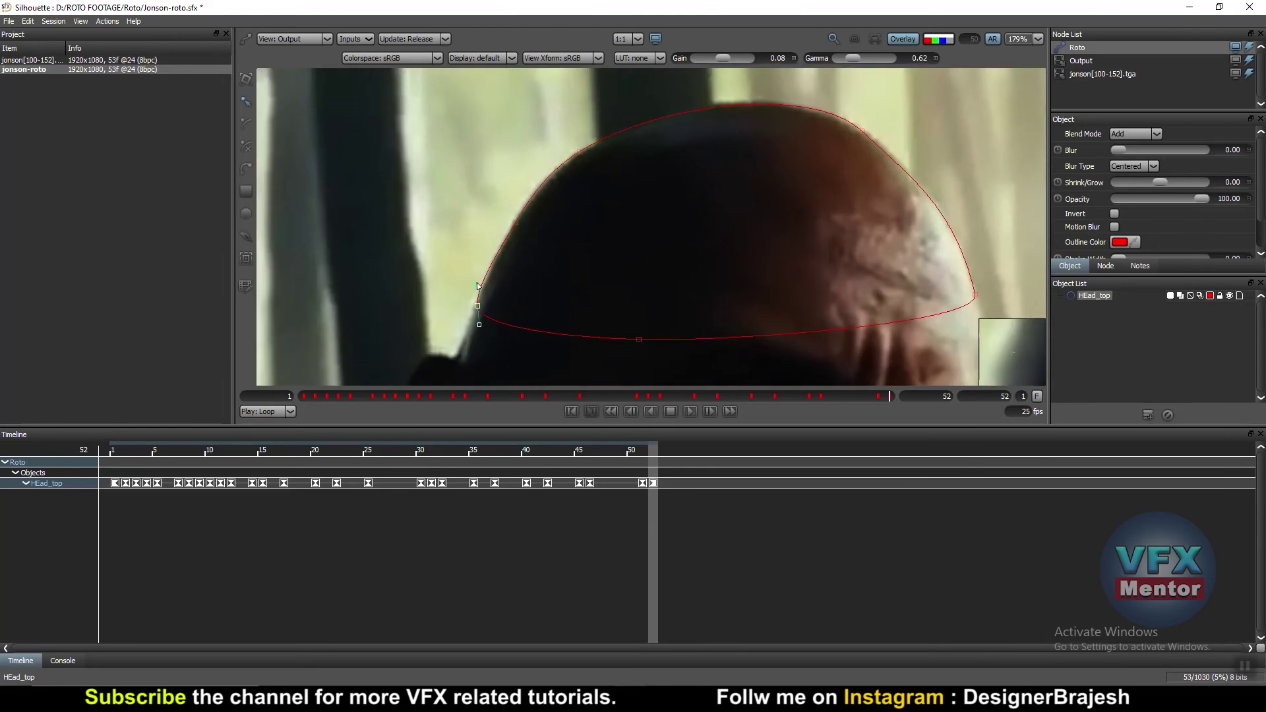
- Step back to frame 47 and nudge HEad_top's points onto the scalp, adding a keyframe
scroll(623, 251, "down", 2)
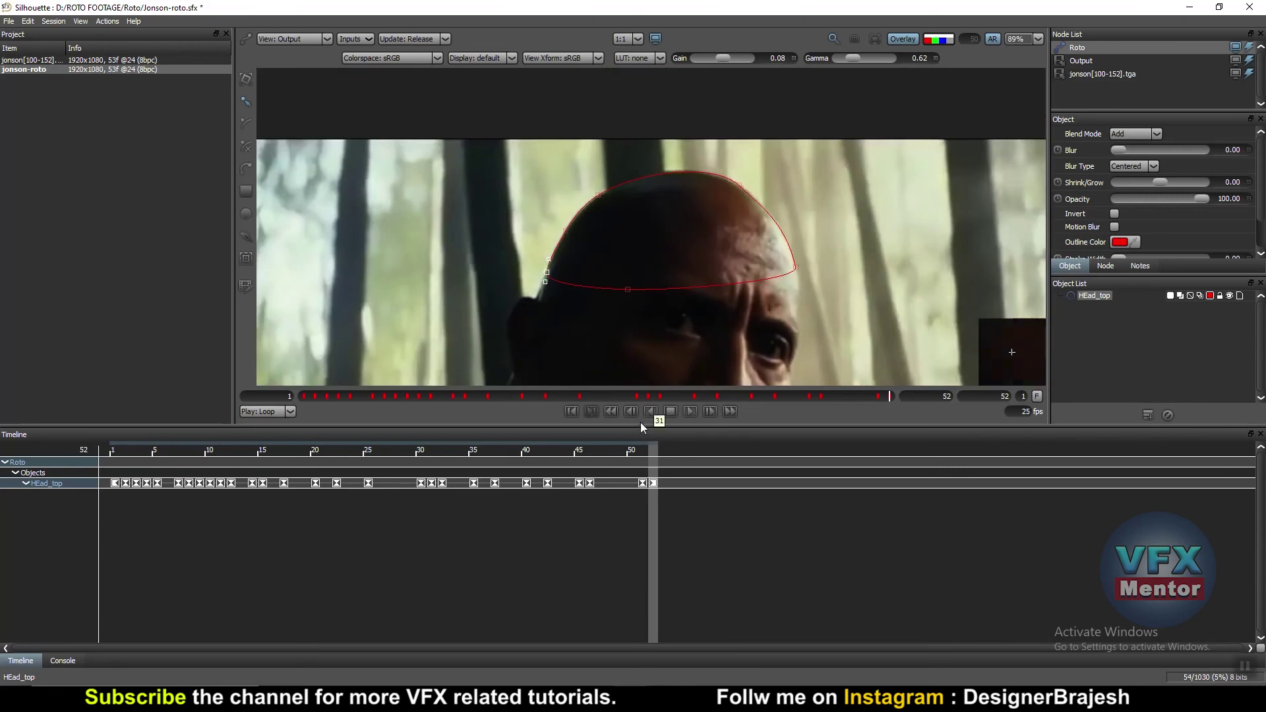
mouse_move(647, 449)
left_mouse_down()
mouse_move(589, 452)
mouse_move(600, 451)
left_mouse_up()
scroll(581, 318, "up", 2)
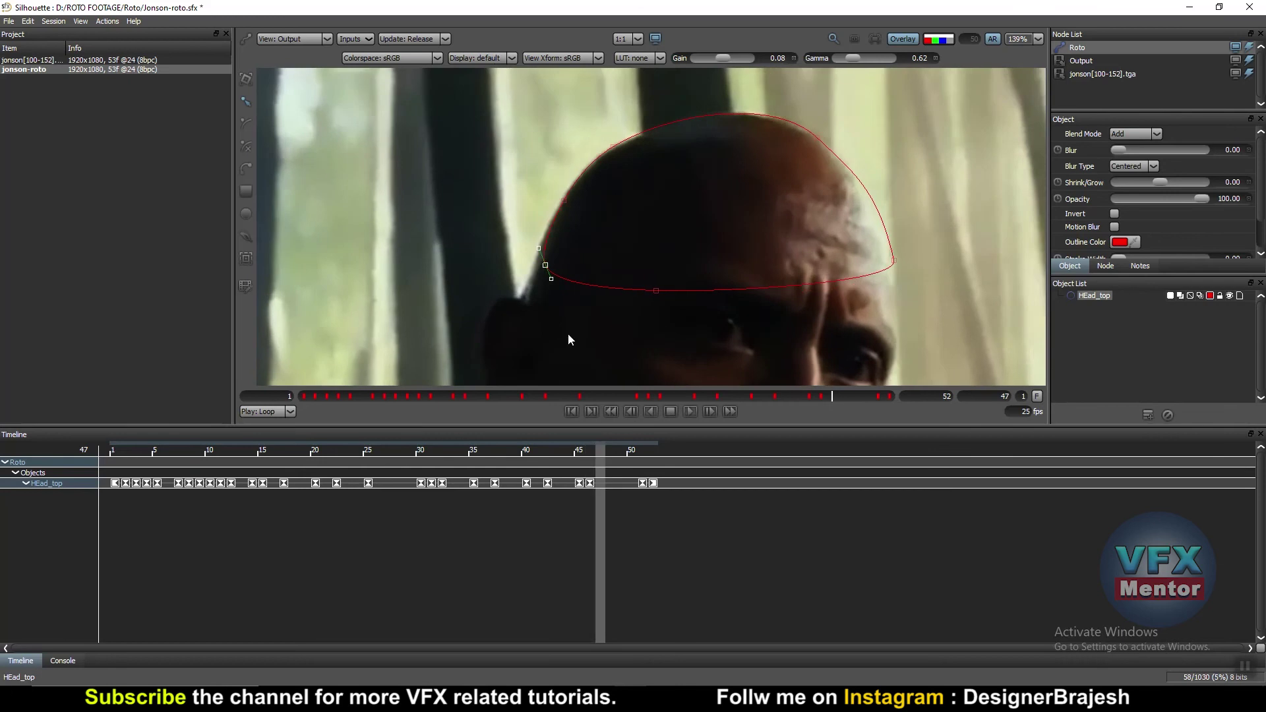
left_click_drag(542, 266, 541, 265)
scroll(688, 224, "up", 1)
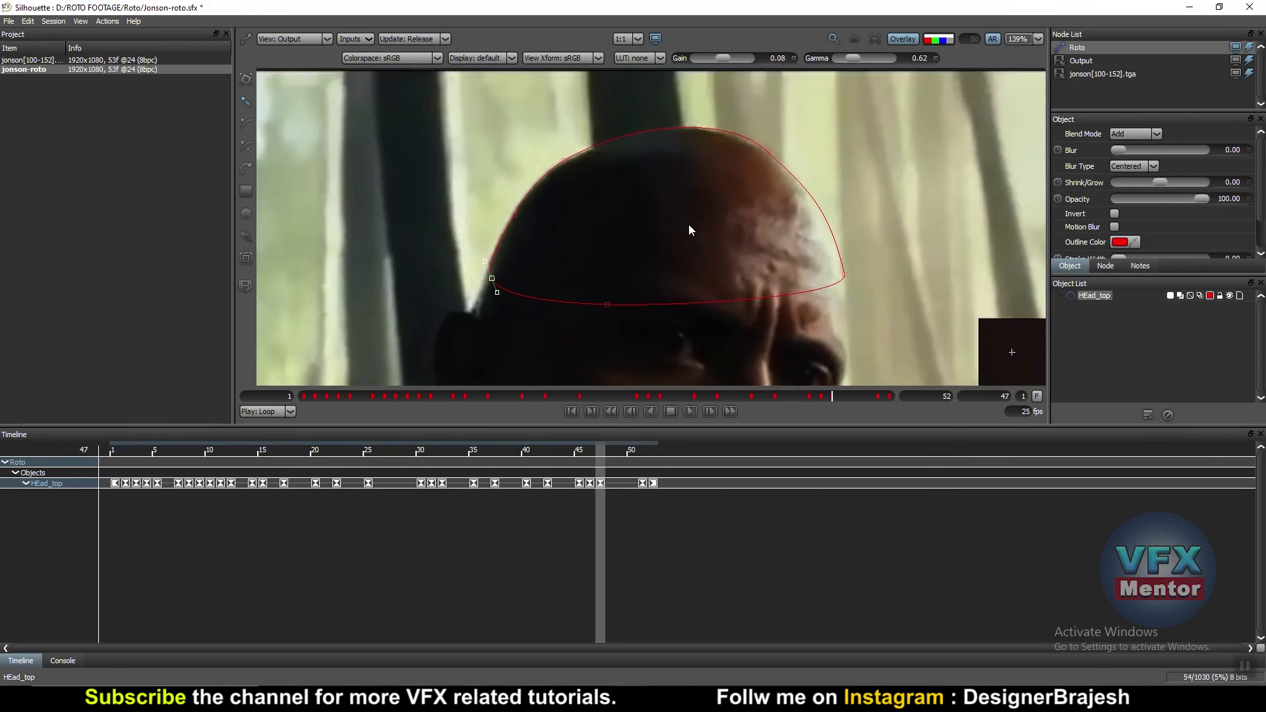
scroll(761, 157, "up", 1)
scroll(757, 149, "up", 1)
scroll(814, 120, "up", 1)
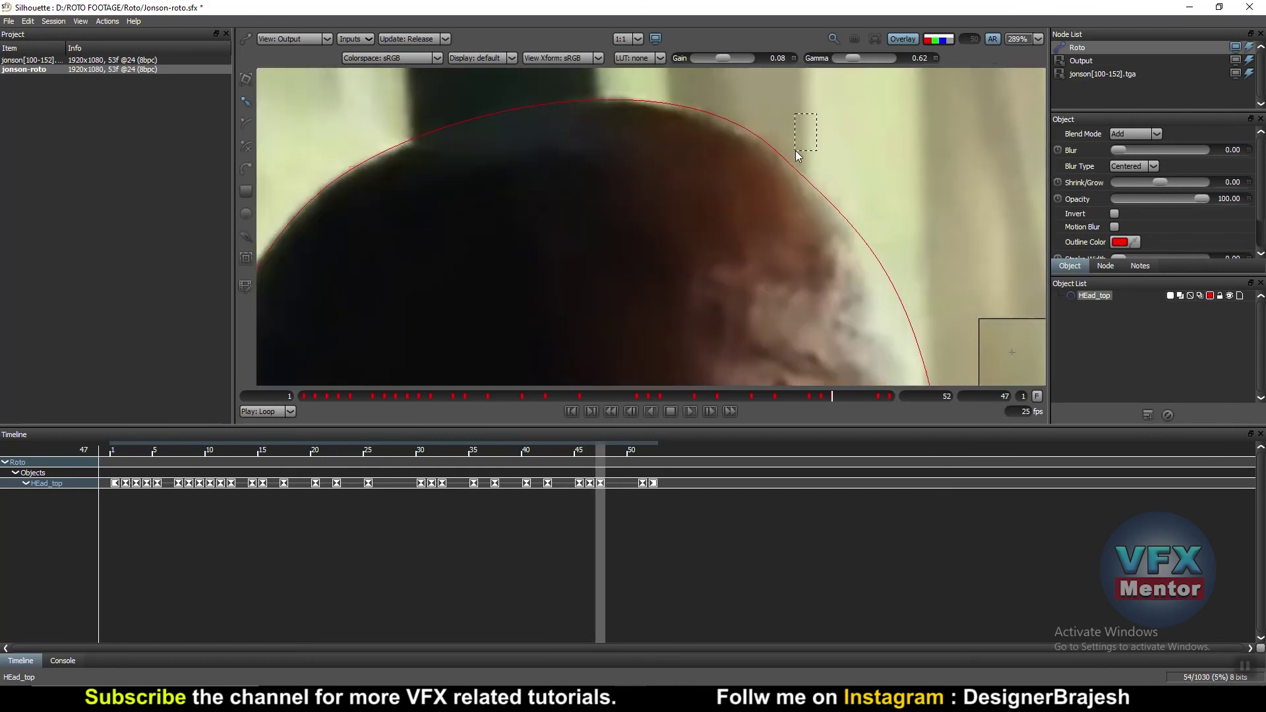
left_click_drag(777, 155, 778, 159)
- Scrub through the frames to check how HEad_top follows the head
scroll(797, 174, "down", 1)
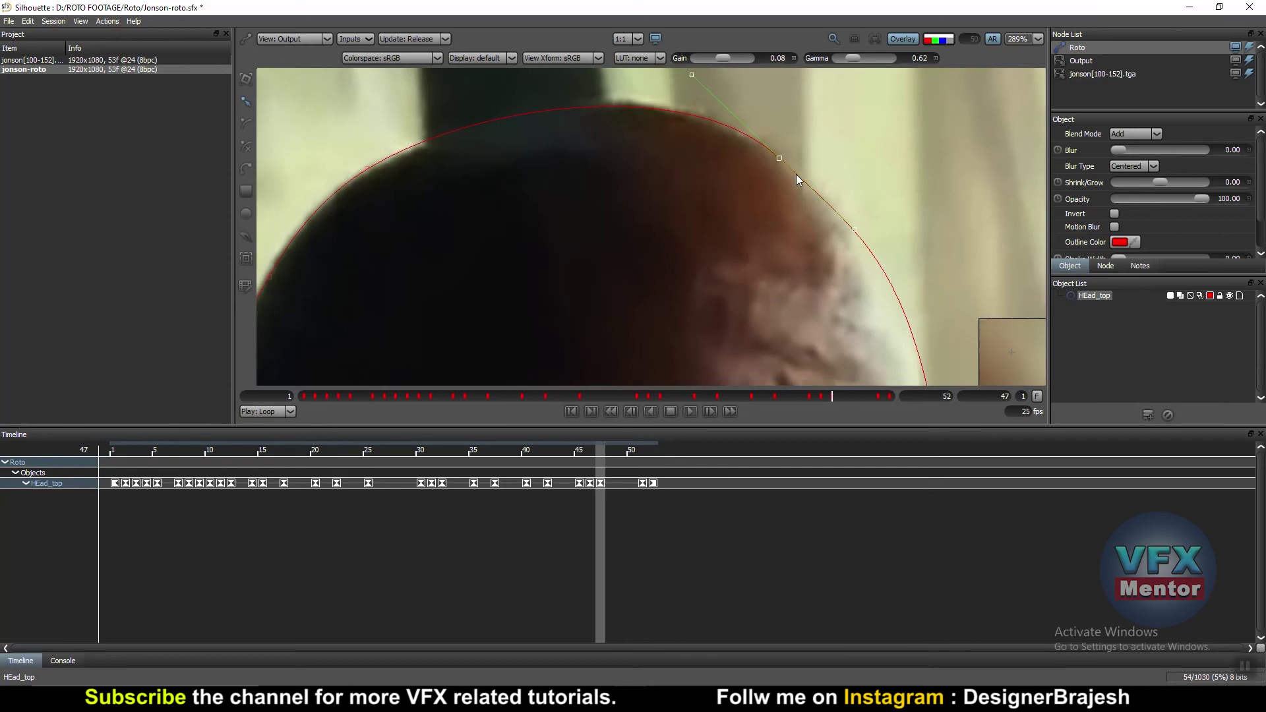
scroll(849, 240, "down", 1)
scroll(848, 233, "down", 1)
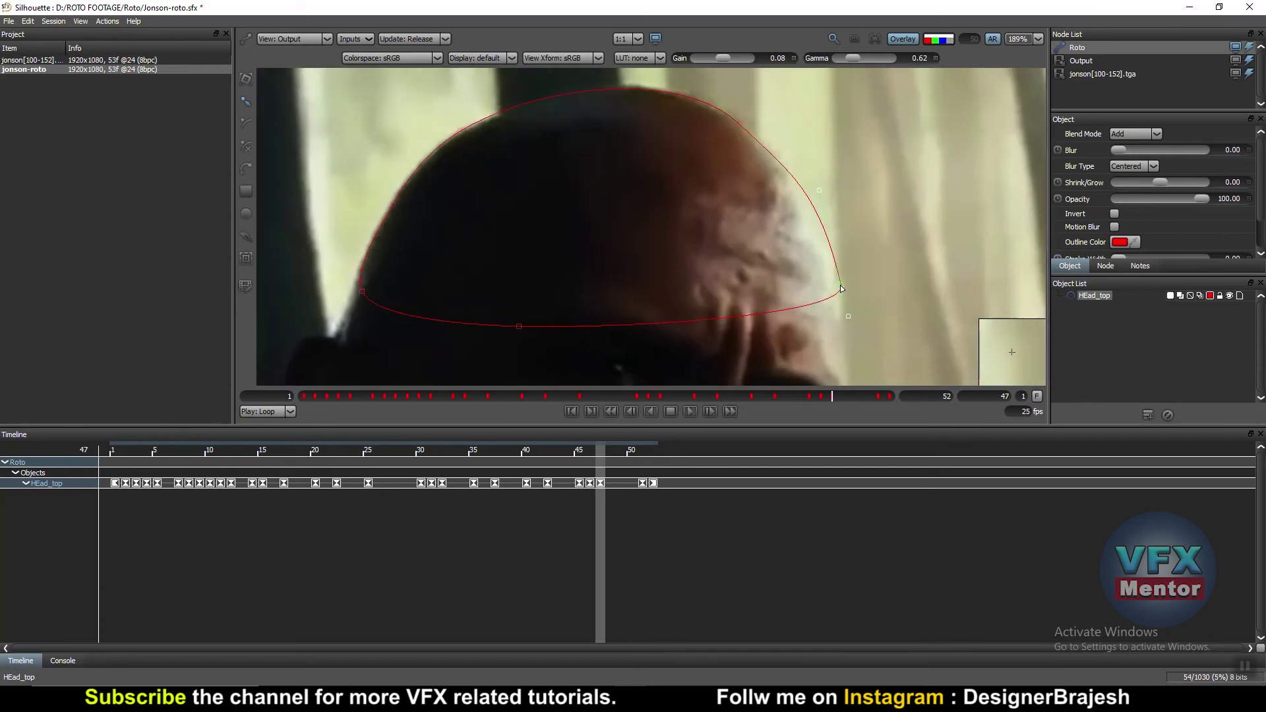
scroll(720, 214, "down", 2)
scroll(686, 257, "down", 1)
left_click_drag(616, 449, 178, 451)
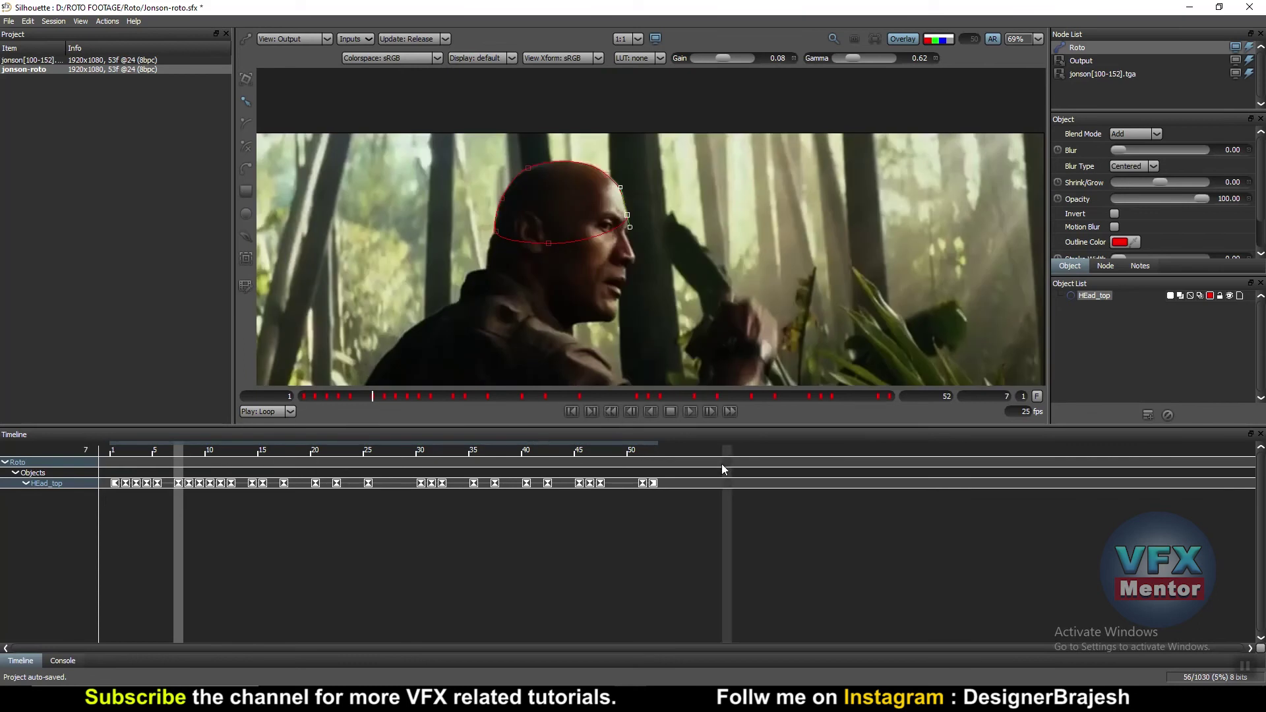
- Go to frame 52 and frame the whole head in the viewer
left_click(730, 411)
scroll(662, 269, "down", 5)
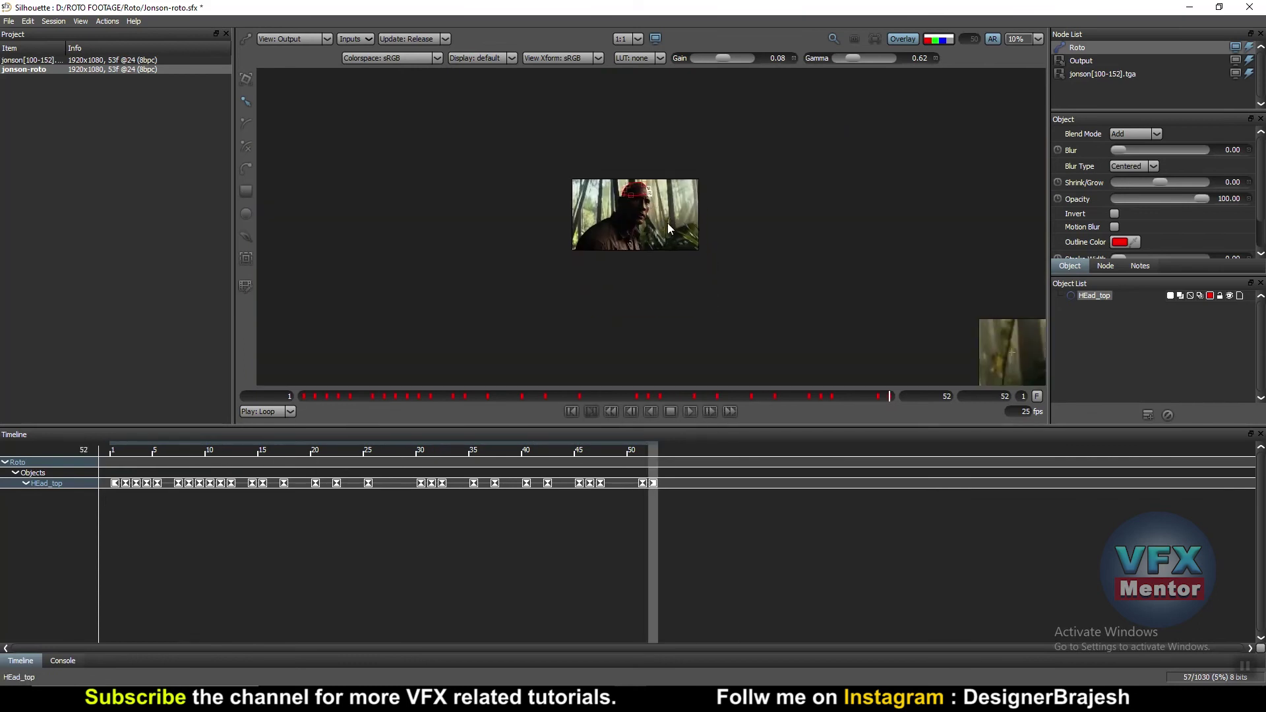
scroll(642, 218, "up", 8)
scroll(712, 252, "down", 3)
left_click_drag(712, 252, 753, 281)
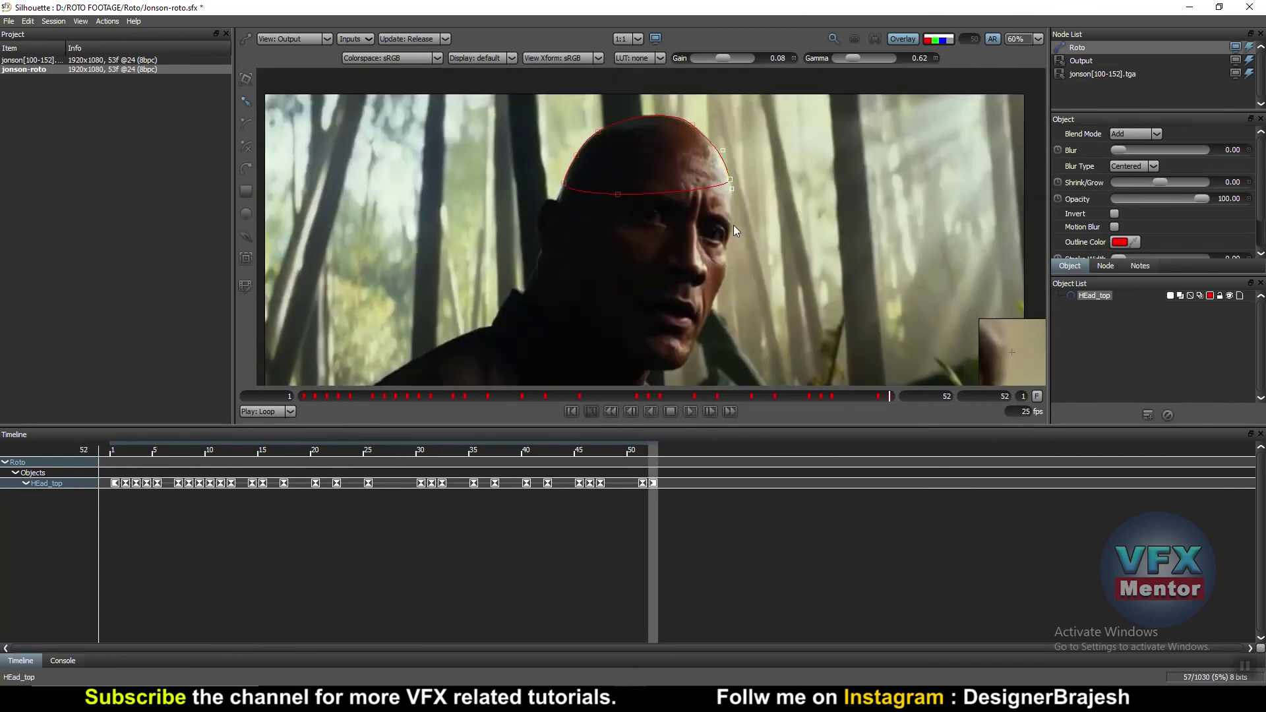
scroll(732, 224, "up", 1)
left_click_drag(728, 227, 752, 183)
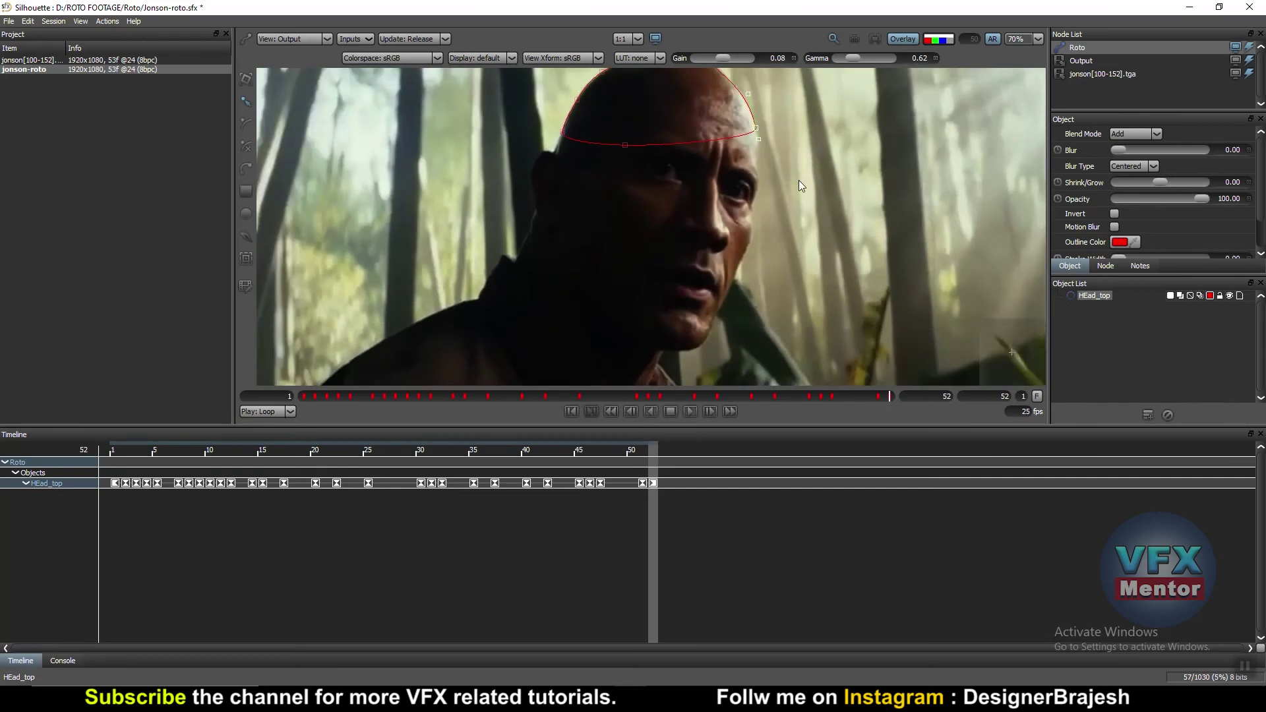
left_click_drag(798, 157, 801, 192)
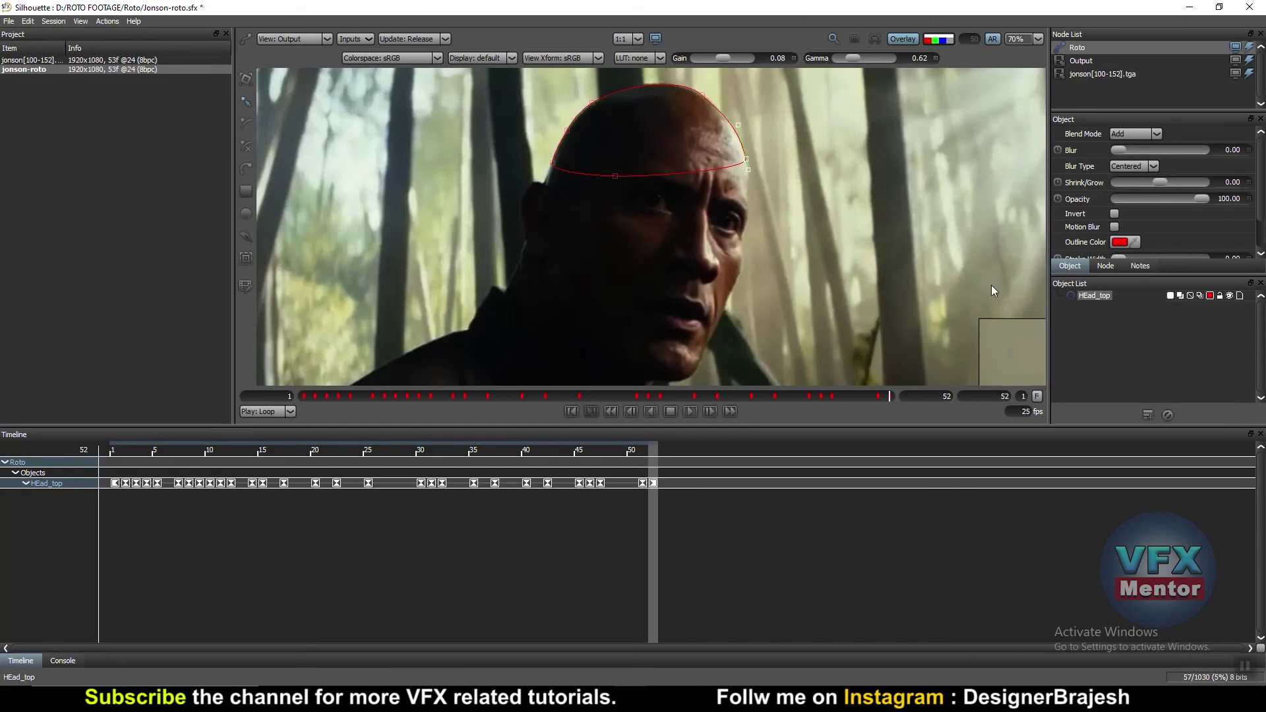
- Lock the HEad_top shape in the Object List against further edits
left_click(1220, 296)
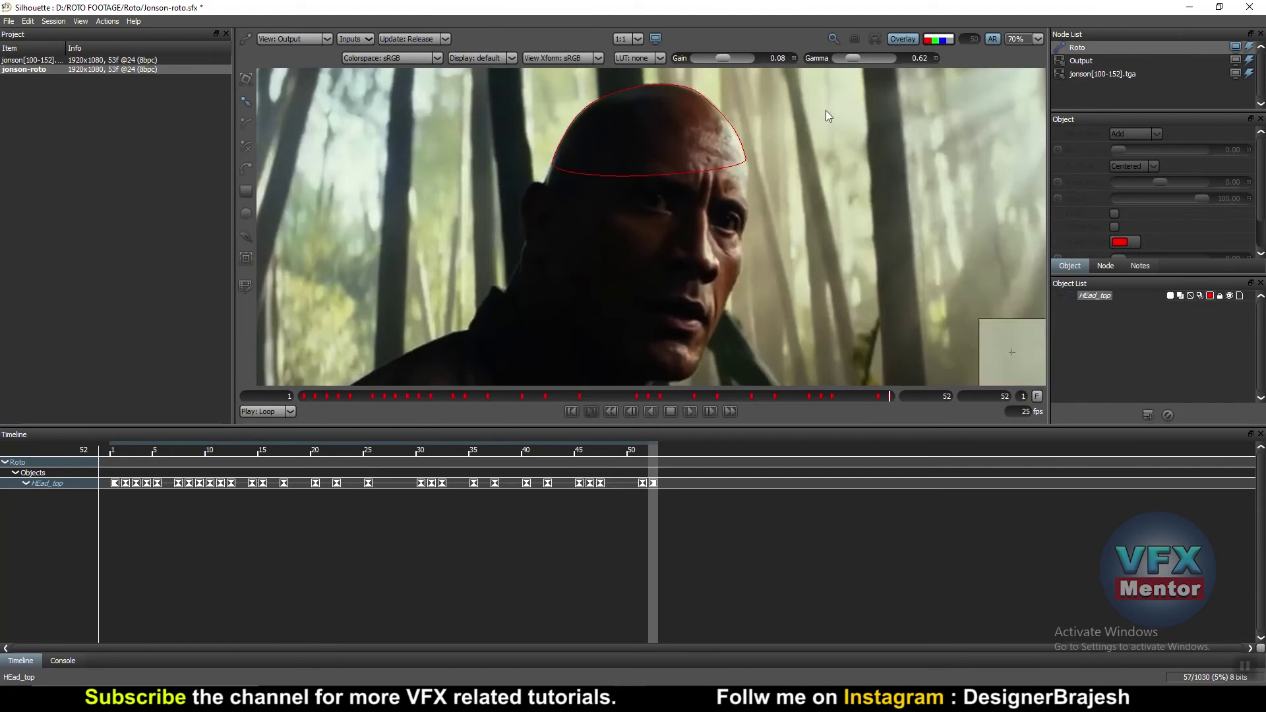
left_click_drag(824, 123, 560, 234)
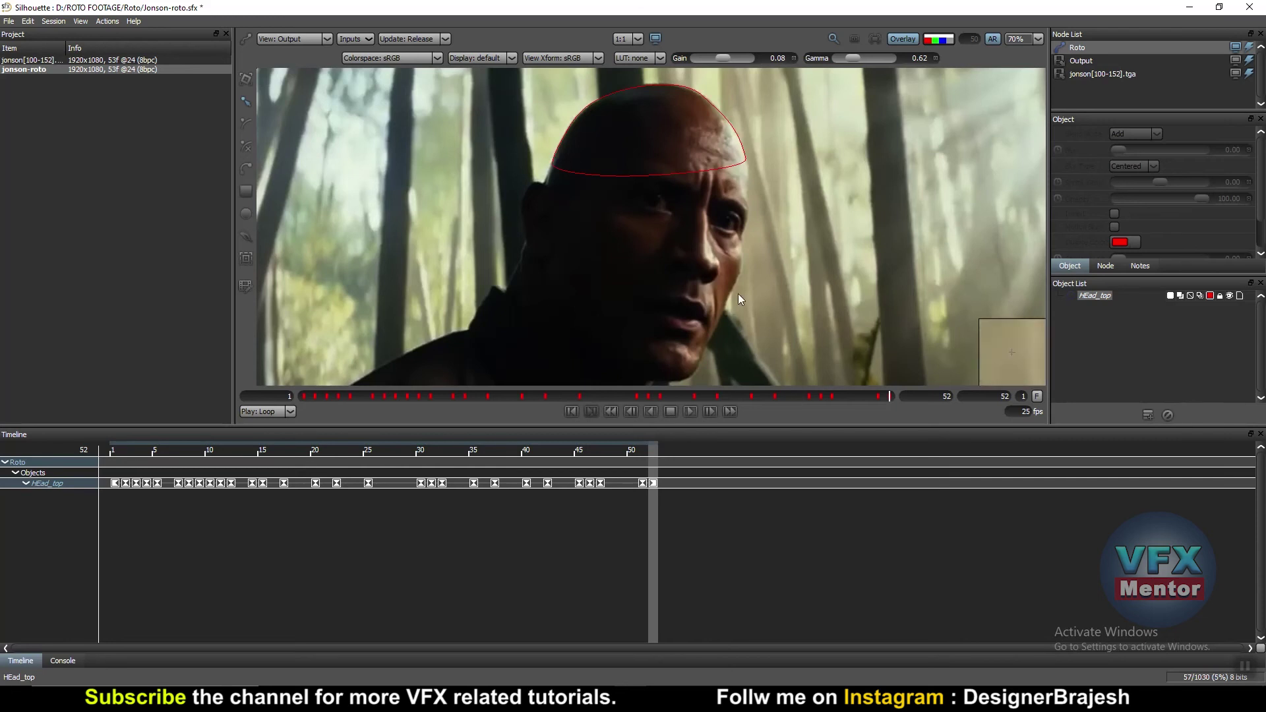
scroll(734, 239, "down", 5)
scroll(734, 239, "up", 4)
scroll(735, 240, "up", 1)
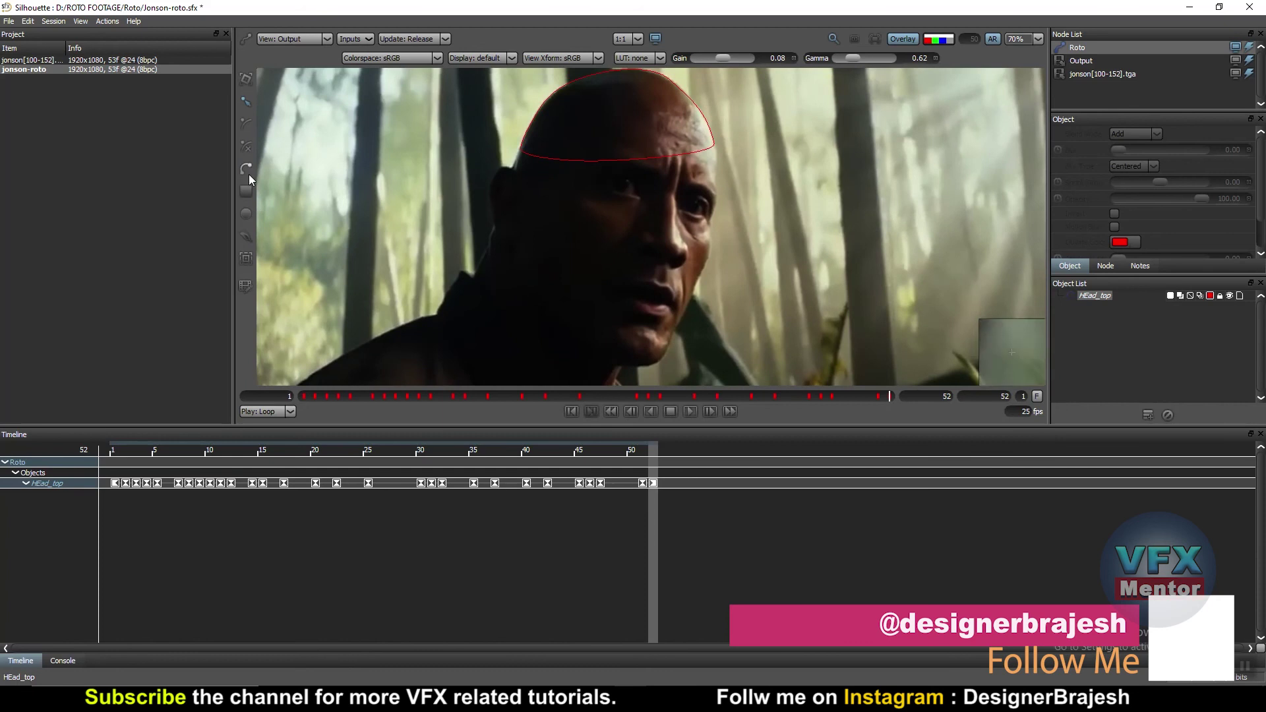
- Draw a closed six-point Bezier around the right side of the head and forehead
scroll(694, 160, "up", 4)
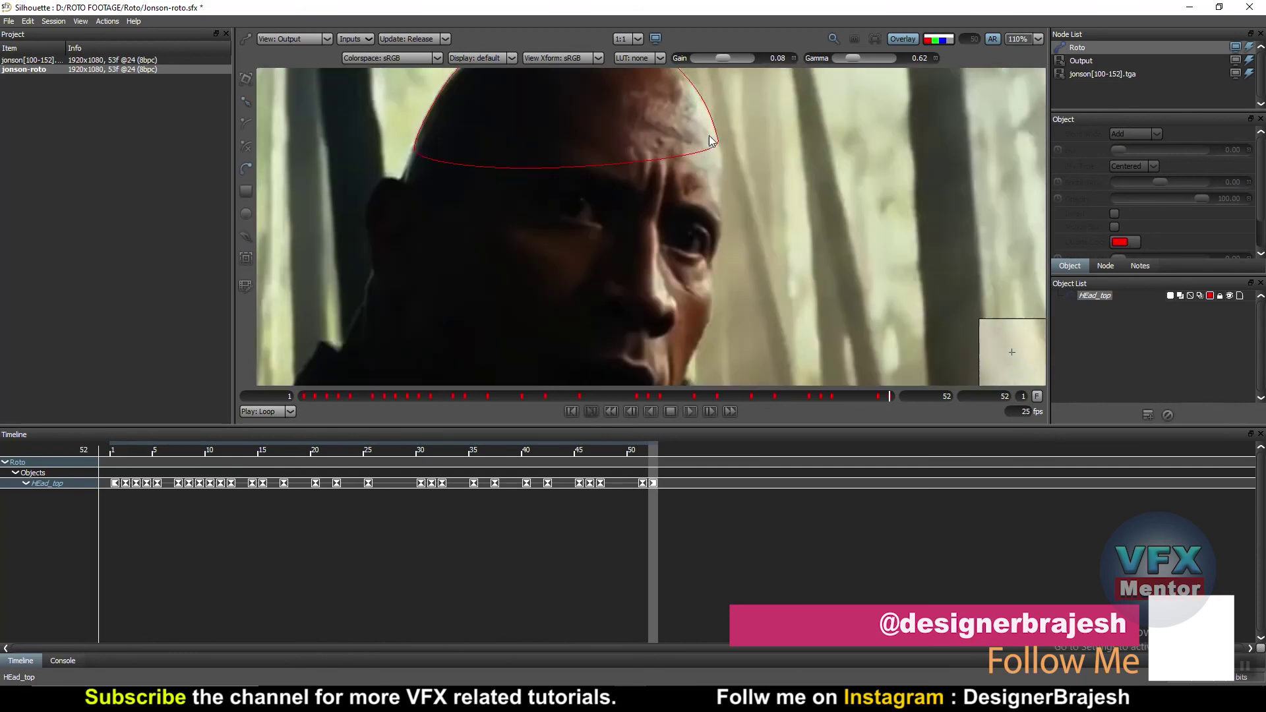
left_click(706, 125)
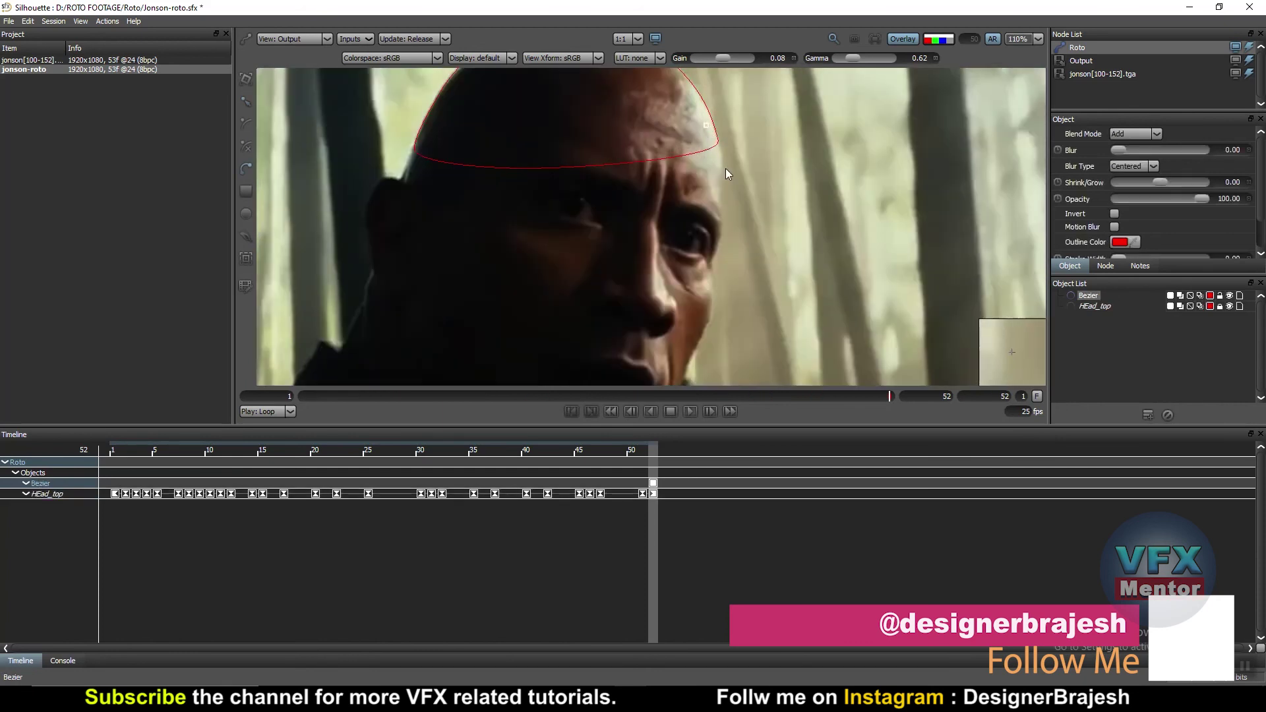
left_click(723, 173)
left_click(722, 253)
left_click(711, 266)
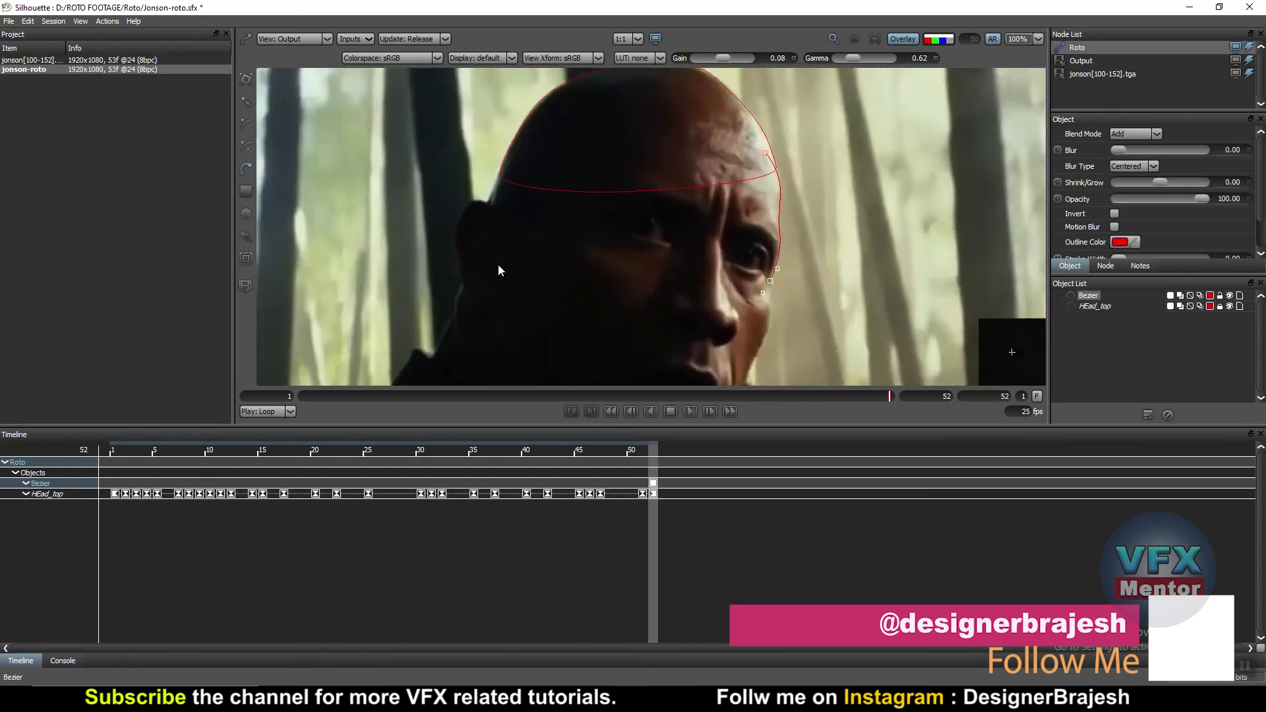
scroll(497, 264, "up", 2)
left_click_drag(714, 160, 778, 170)
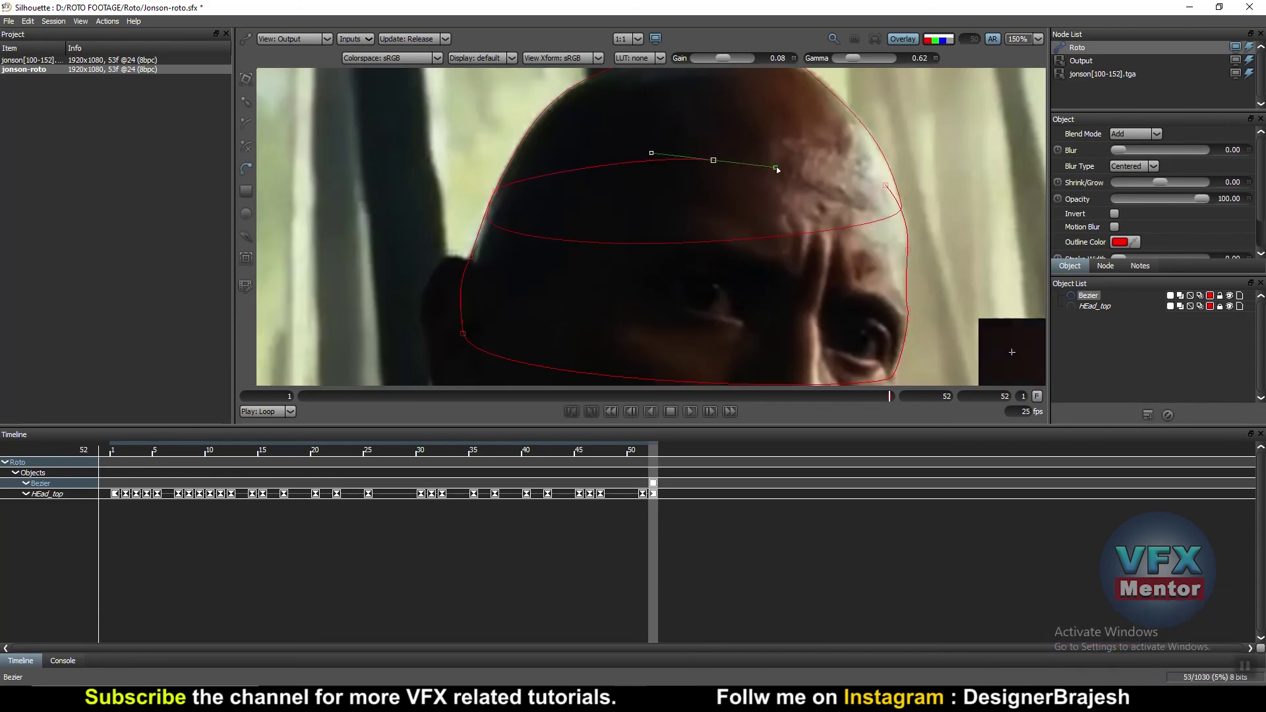
left_click(902, 193)
left_click(872, 184)
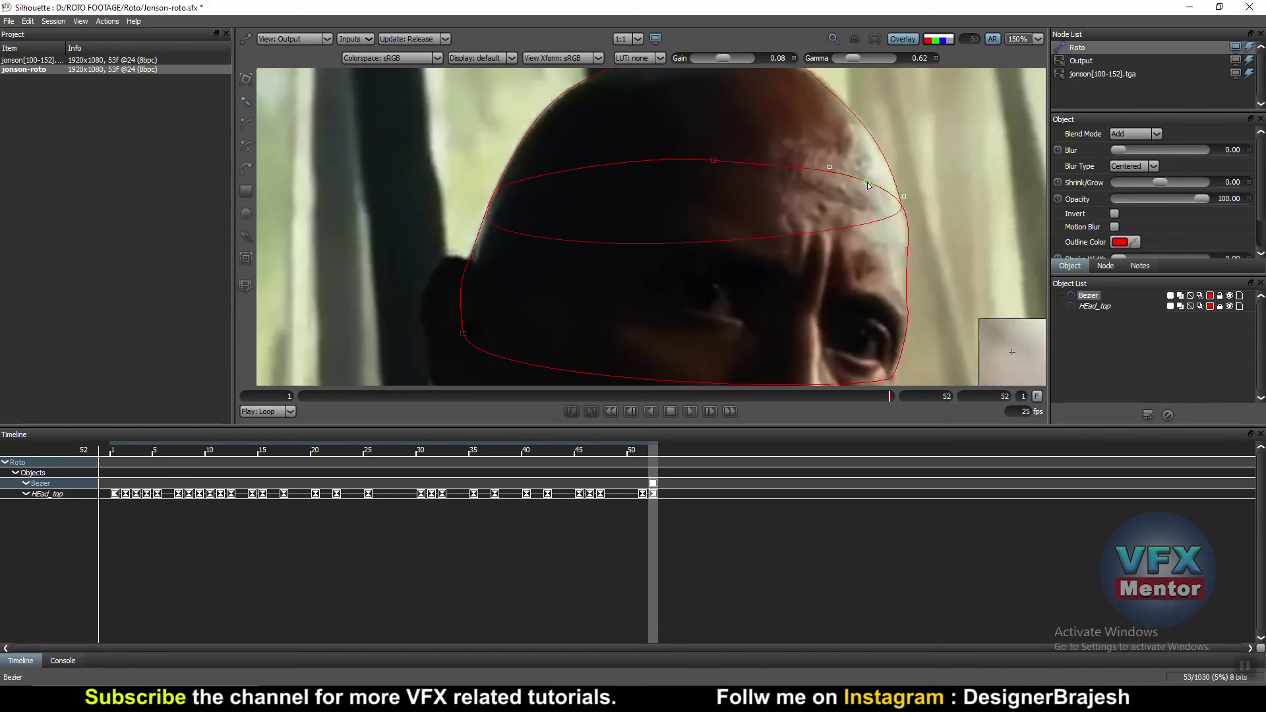
- Check the new shape in the alpha matte view, then step back to frame 51
scroll(869, 186, "down", 2)
scroll(916, 263, "down", 2)
scroll(754, 265, "up", 1)
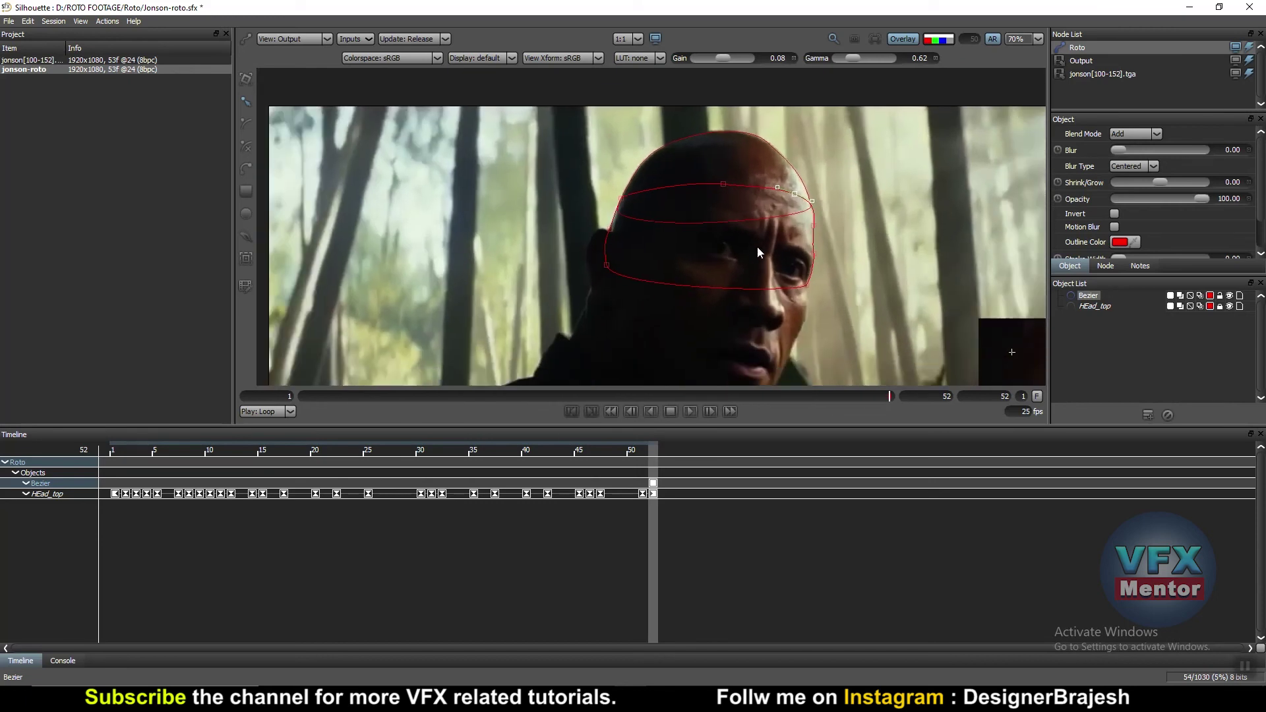
scroll(753, 251, "up", 1)
scroll(784, 249, "up", 1)
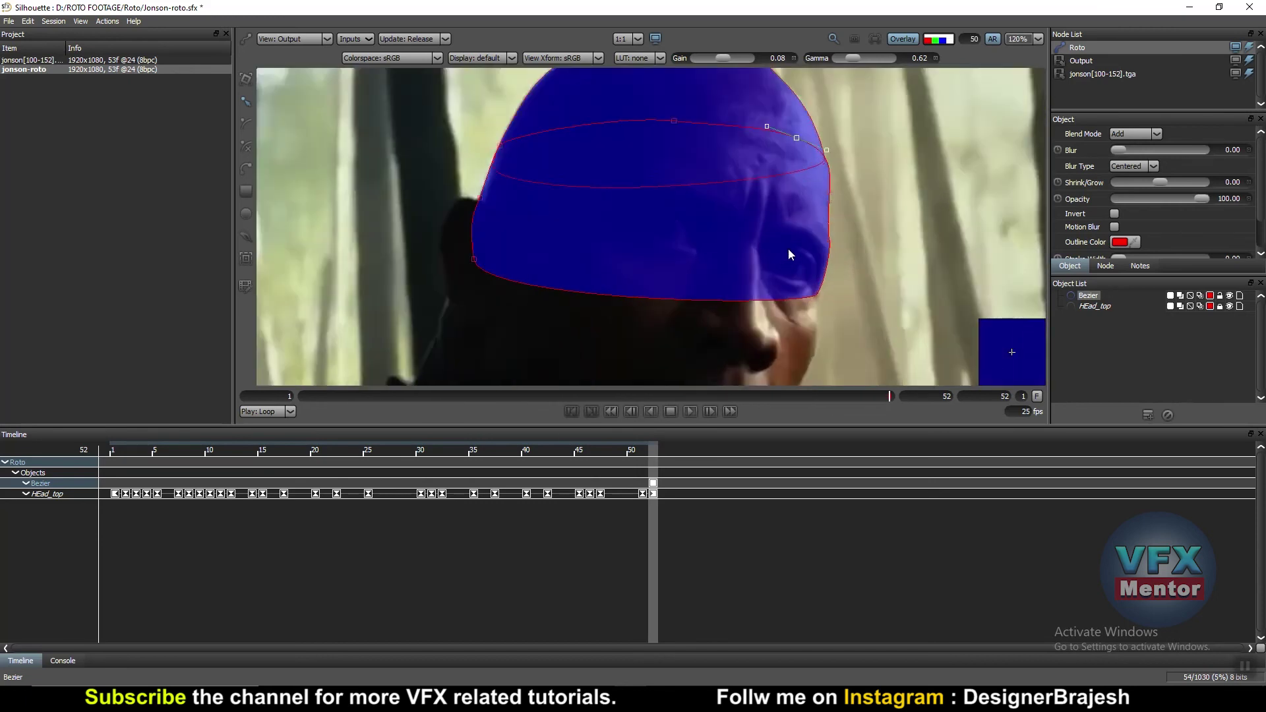
scroll(798, 244, "up", 1)
scroll(826, 264, "down", 2)
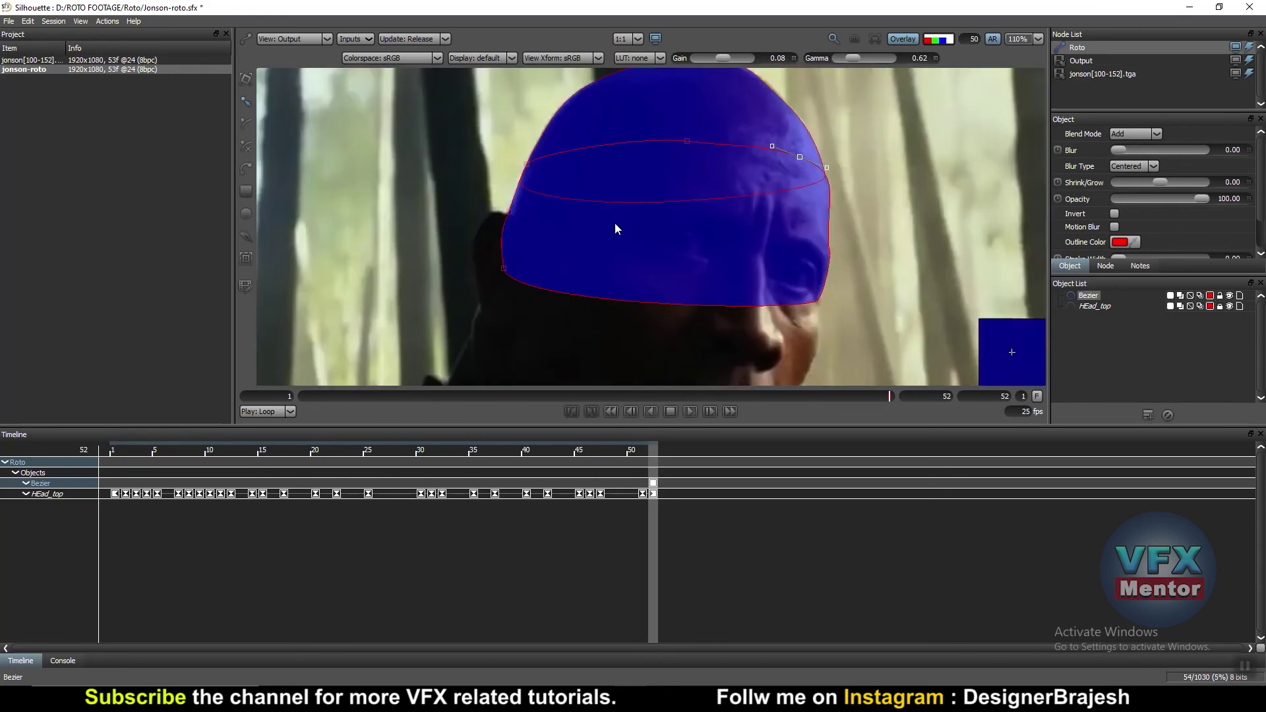
scroll(627, 240, "down", 2)
scroll(627, 239, "up", 1)
scroll(636, 244, "down", 1)
scroll(659, 279, "down", 2)
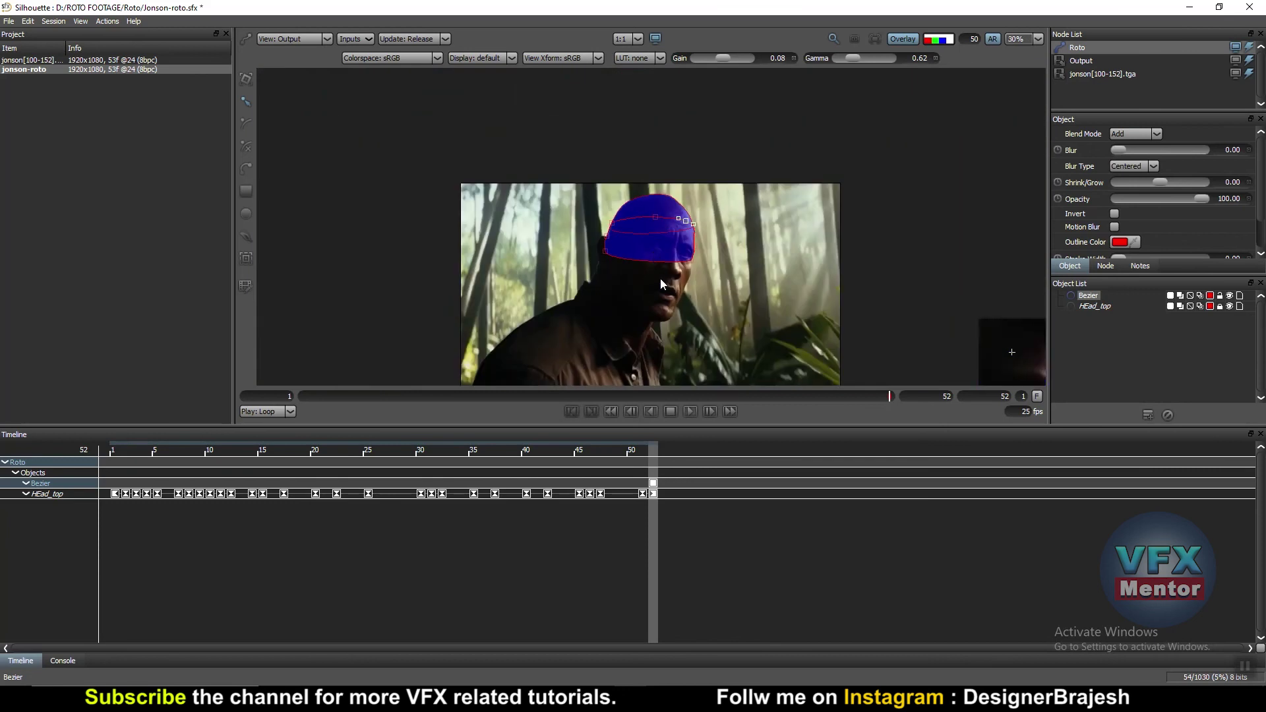
scroll(660, 278, "up", 2)
scroll(682, 170, "up", 1)
scroll(706, 213, "up", 1)
scroll(711, 216, "down", 3)
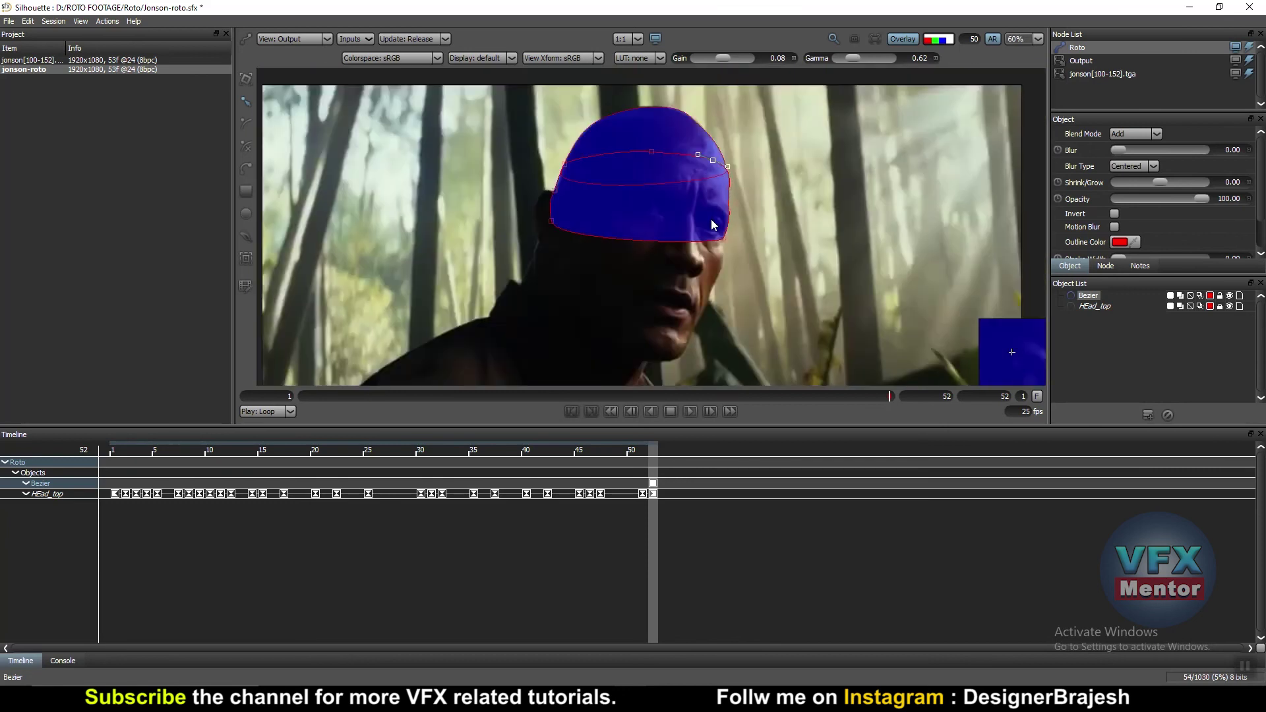
scroll(711, 218, "down", 3)
scroll(726, 279, "up", 2)
scroll(702, 188, "up", 1)
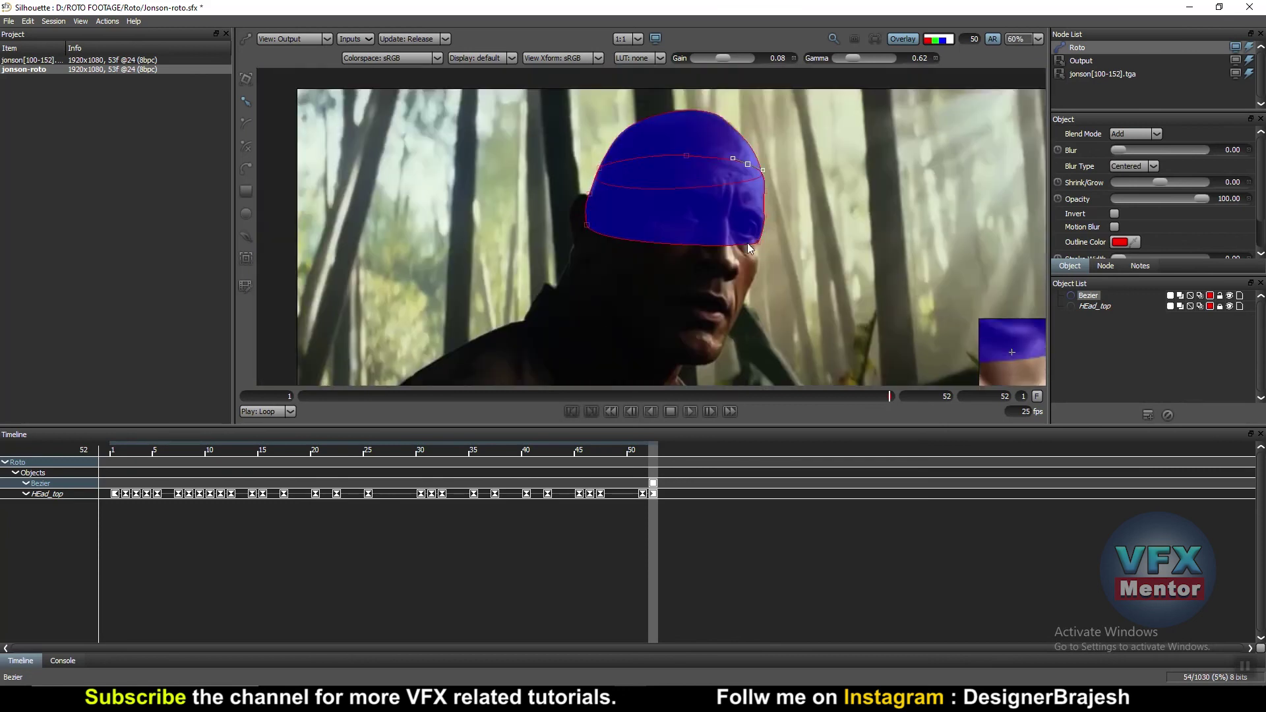
key("a")
key("a")
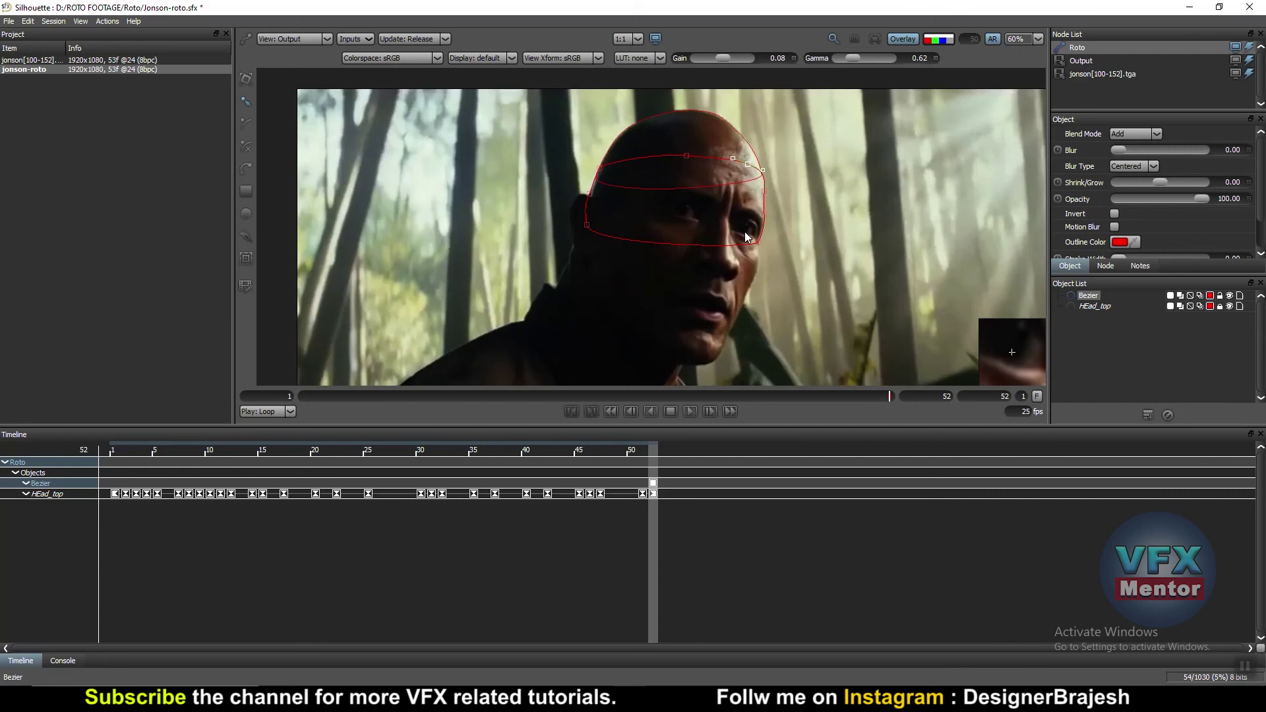
scroll(745, 231, "up", 2)
scroll(765, 224, "up", 1)
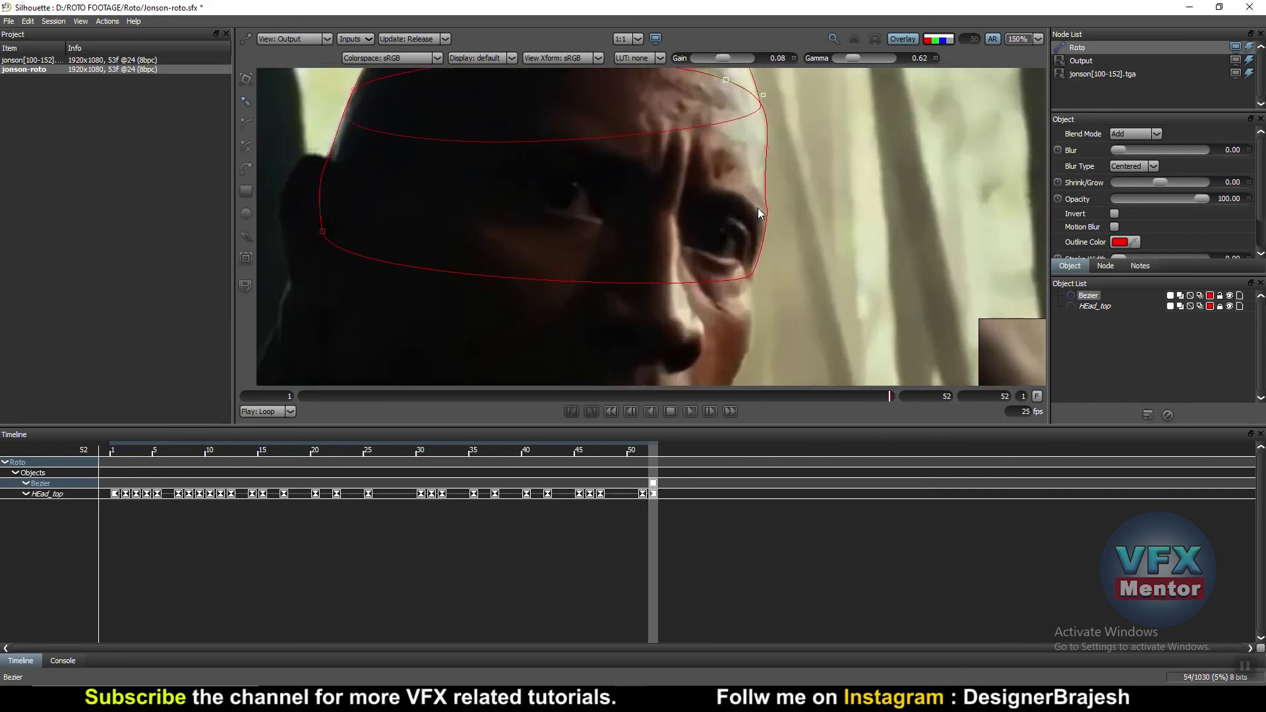
scroll(758, 207, "down", 1)
scroll(768, 227, "down", 1)
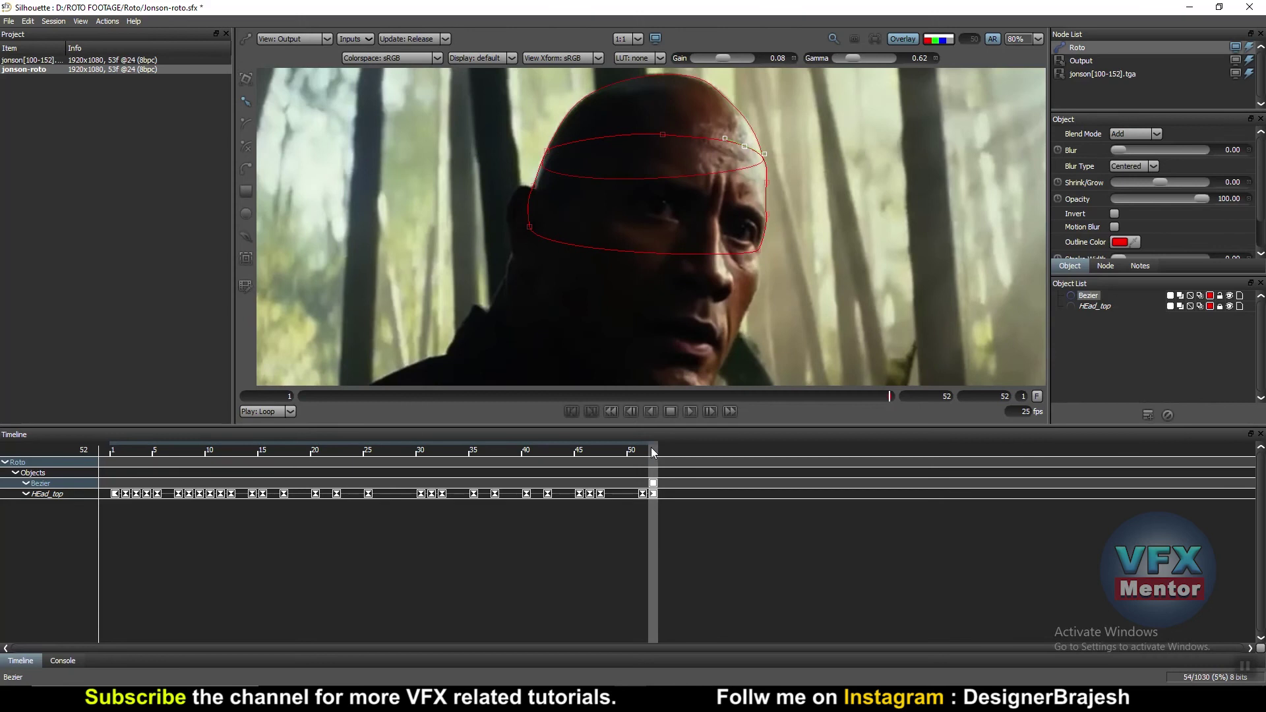
left_click_drag(653, 451, 579, 450)
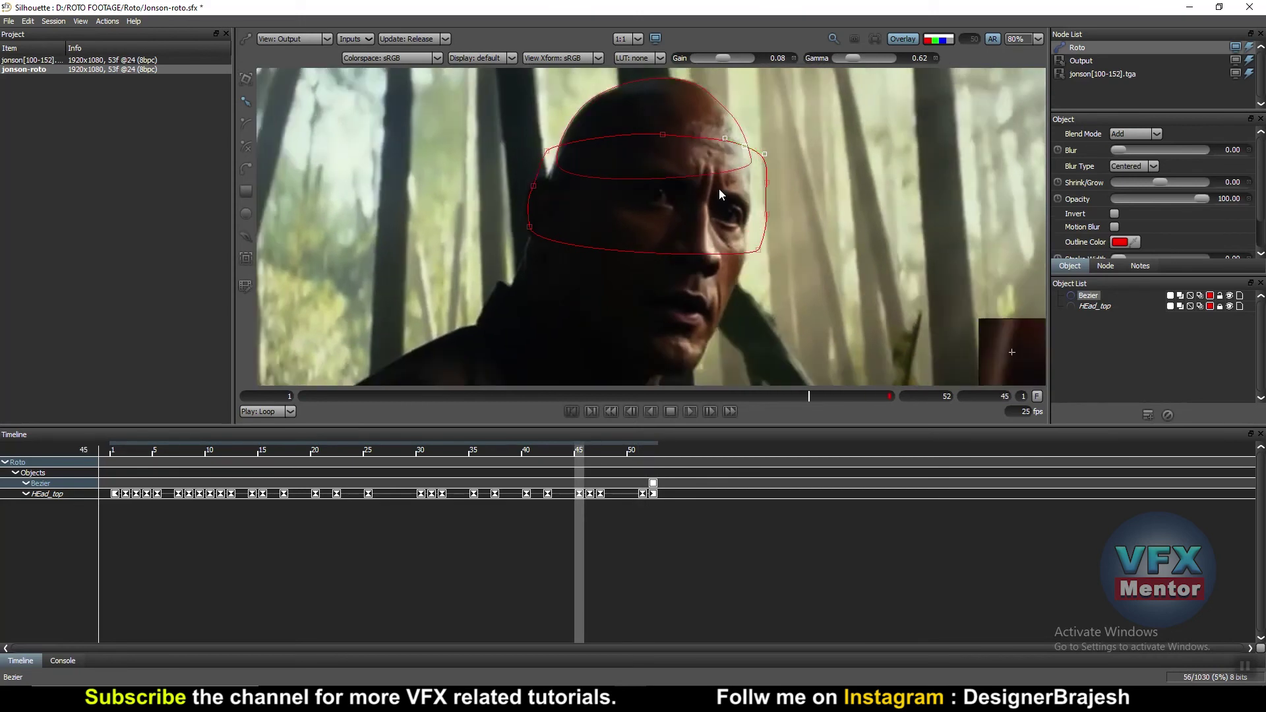
- Scale the face Bezier down to about 86% with the Transform tool
scroll(720, 189, "up", 2)
mouse_move(871, 106)
left_mouse_down()
mouse_move(505, 253)
mouse_move(342, 339)
left_mouse_up()
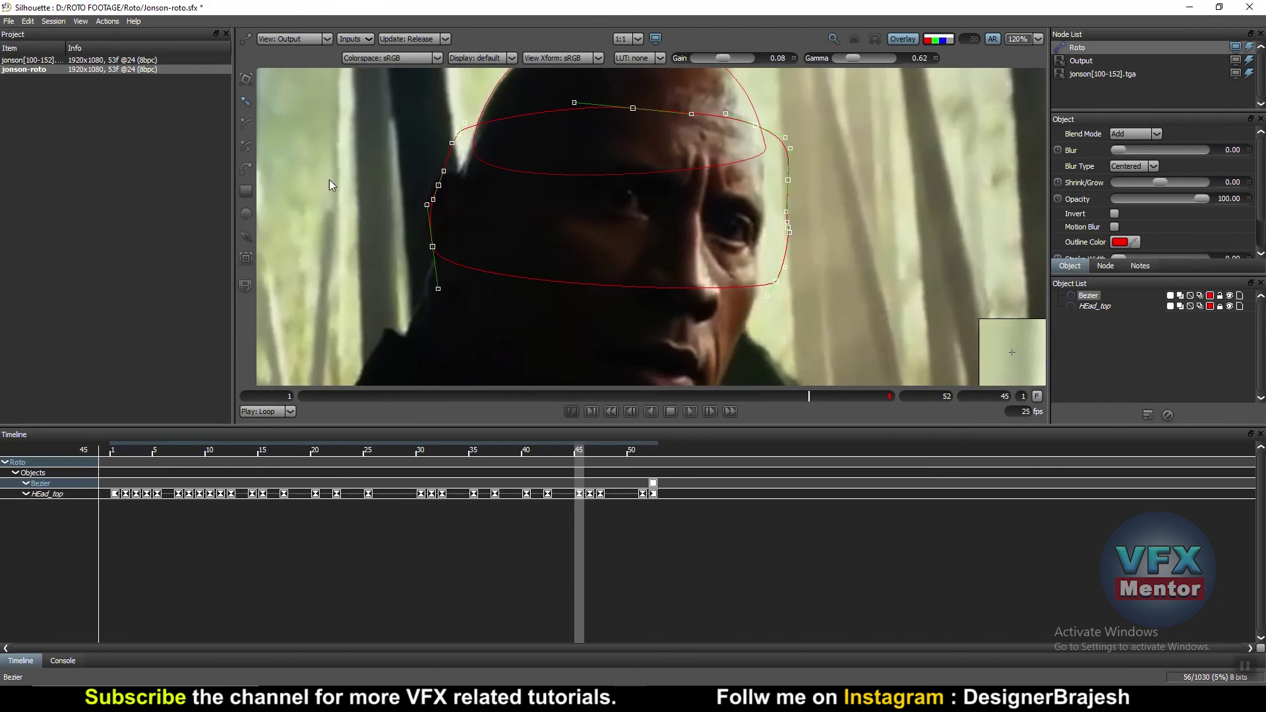
left_click(246, 80)
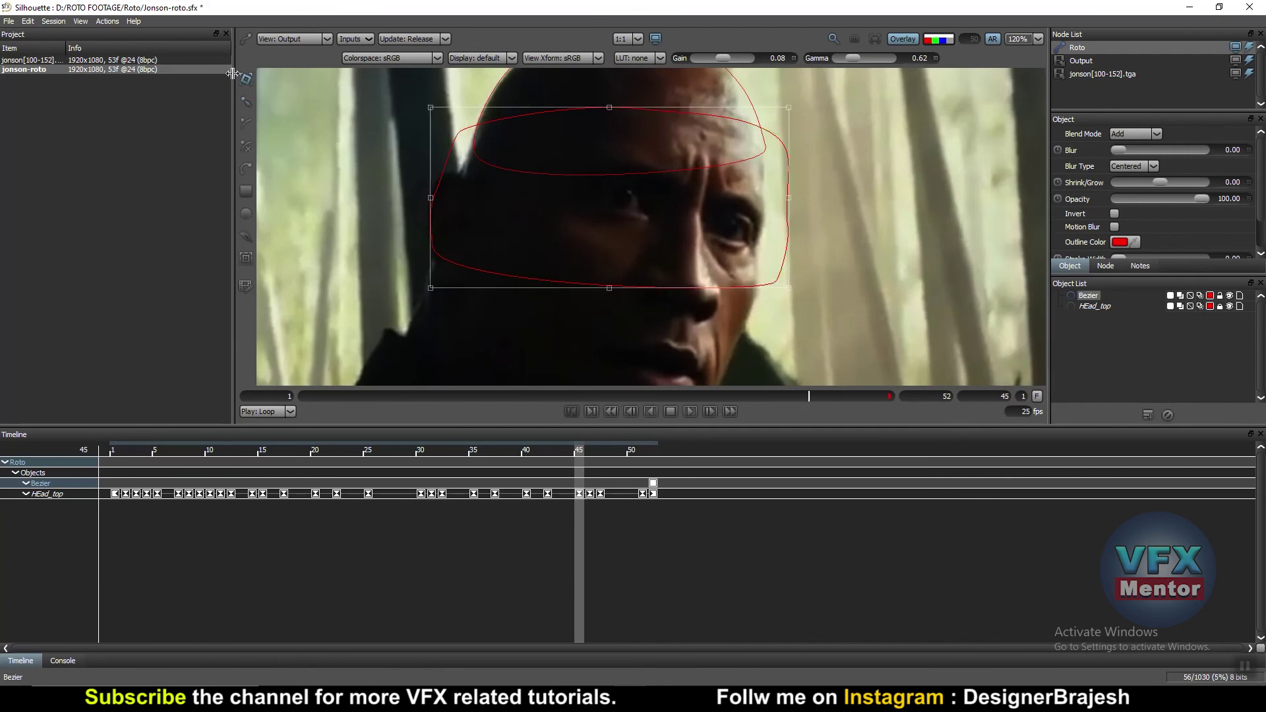
left_click_drag(790, 106, 766, 117)
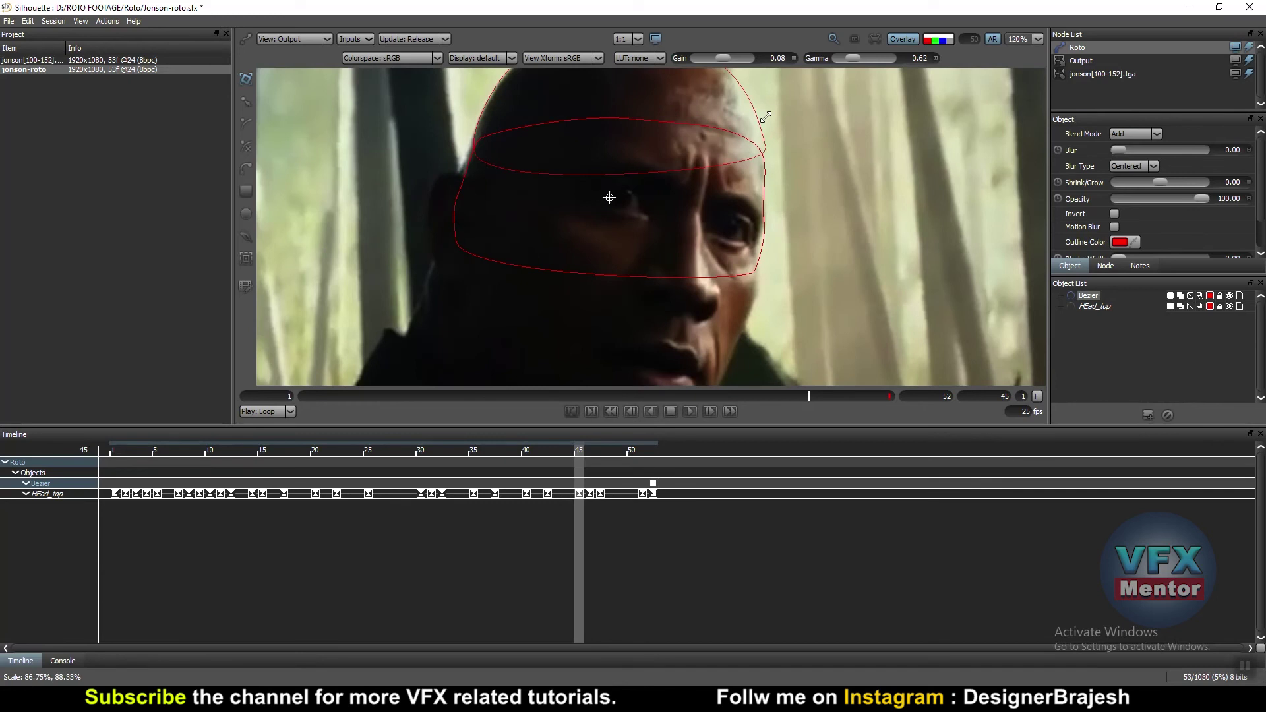
left_click_drag(766, 116, 766, 117)
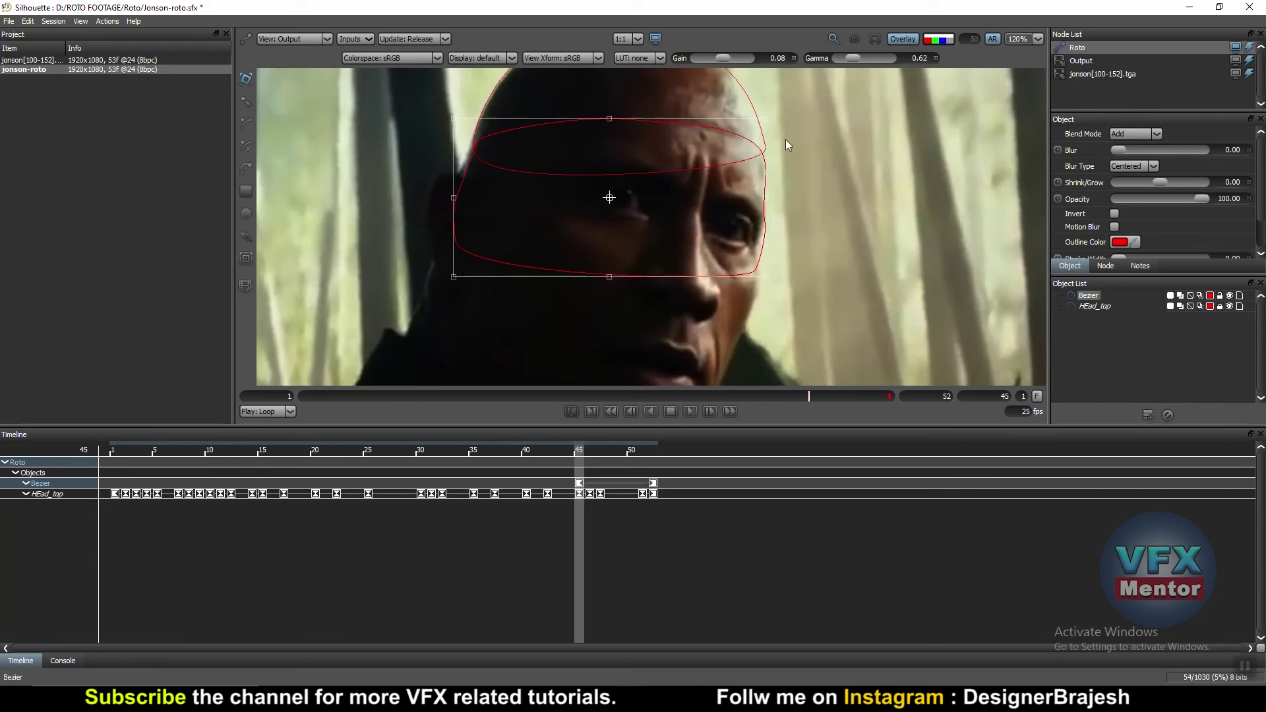
- Reshape the top, right-edge and bottom-right points up to follow the scalp
left_click(248, 100)
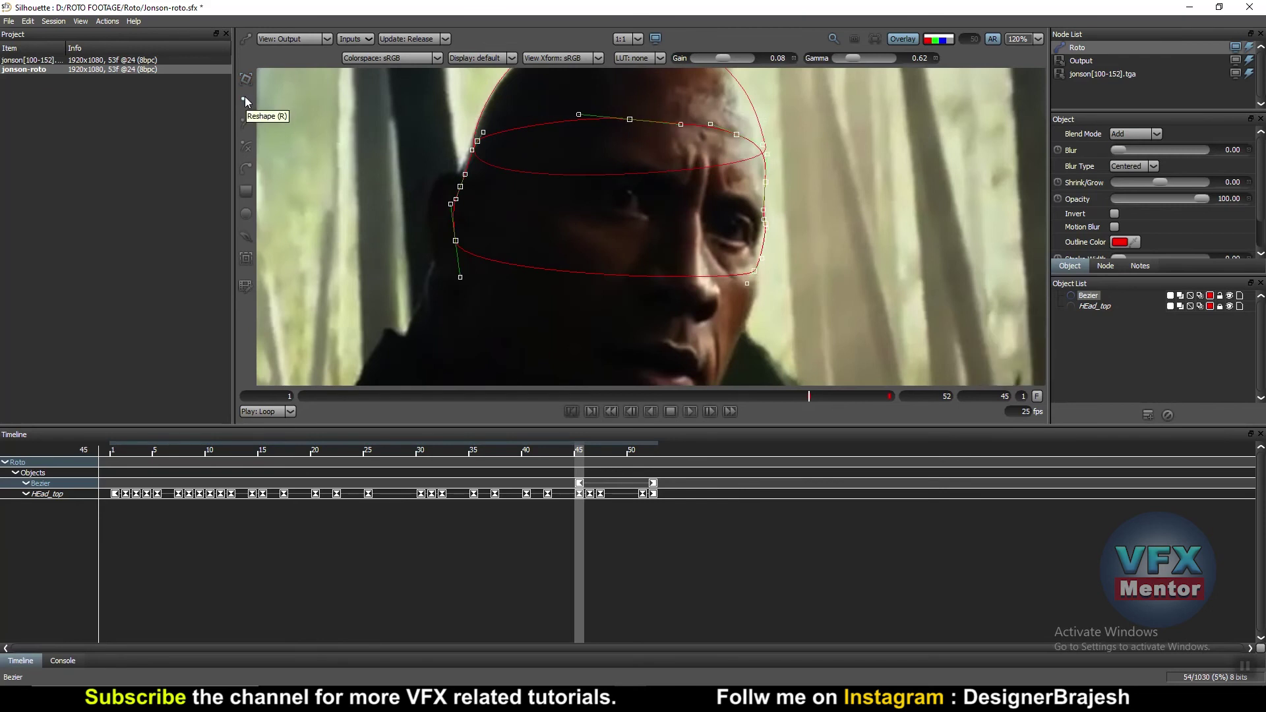
scroll(731, 209, "up", 2)
scroll(781, 243, "up", 2)
scroll(787, 161, "up", 1)
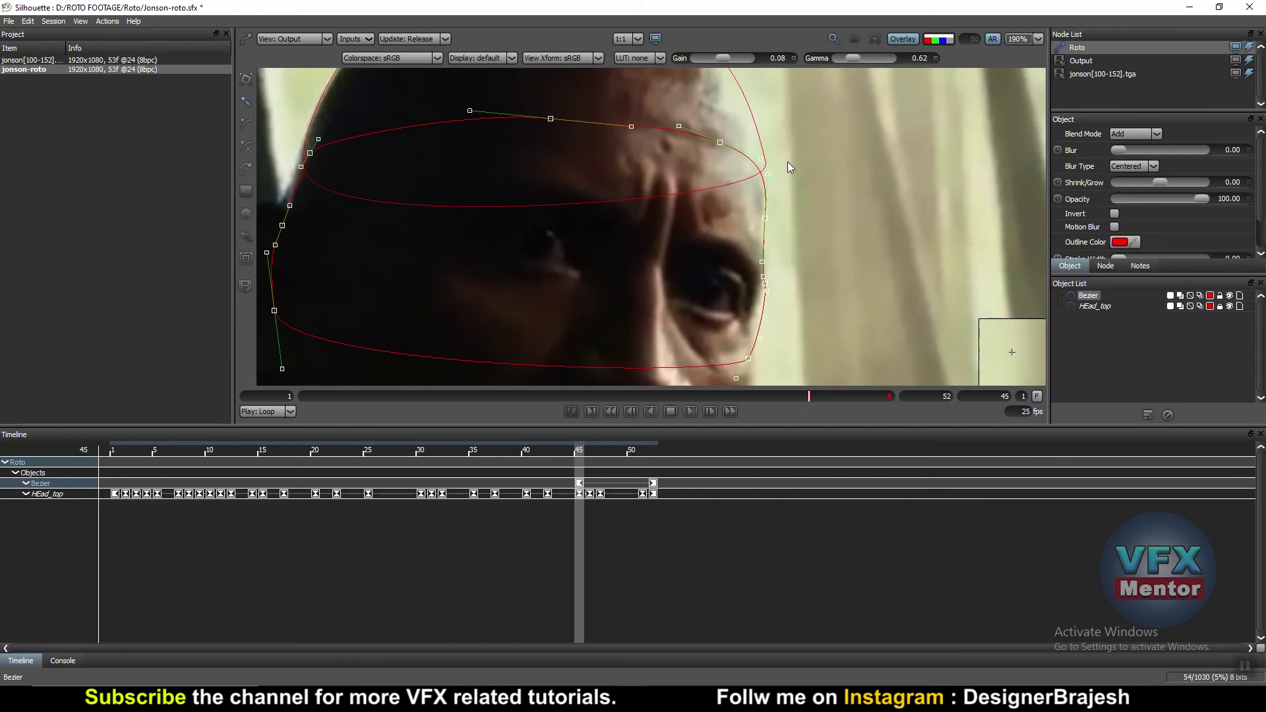
left_click(721, 144)
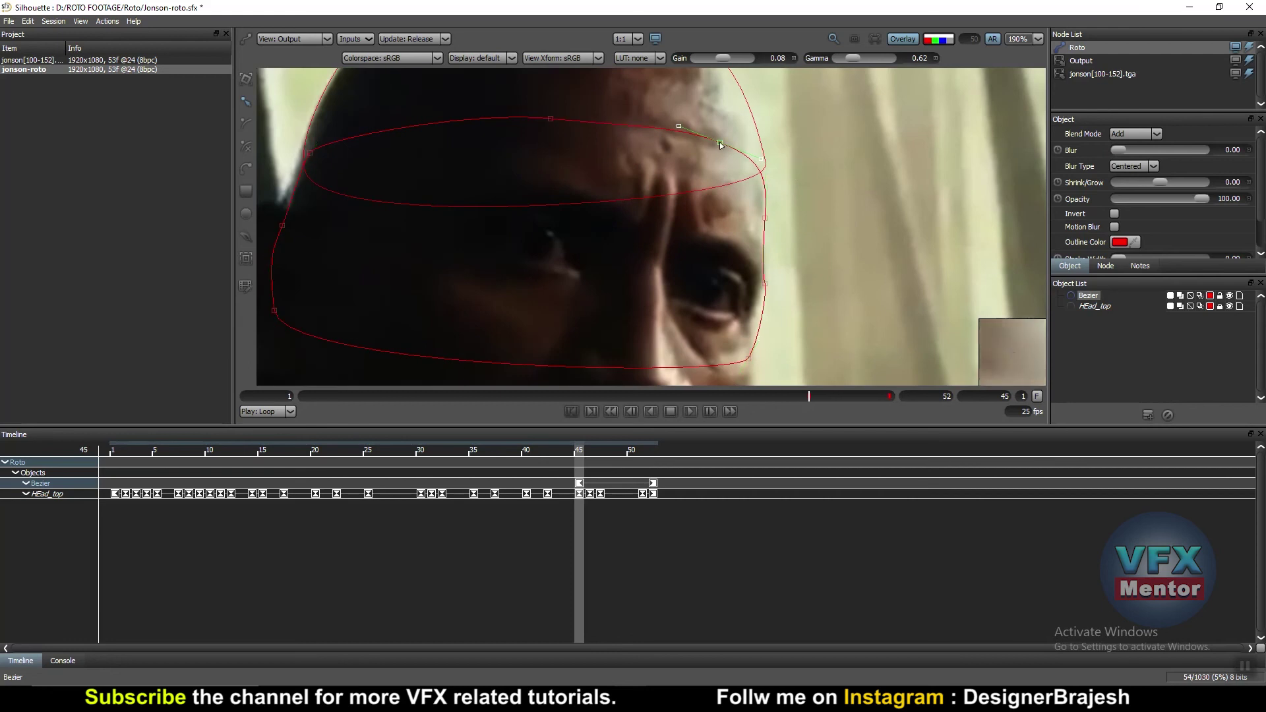
left_click_drag(721, 144, 728, 129)
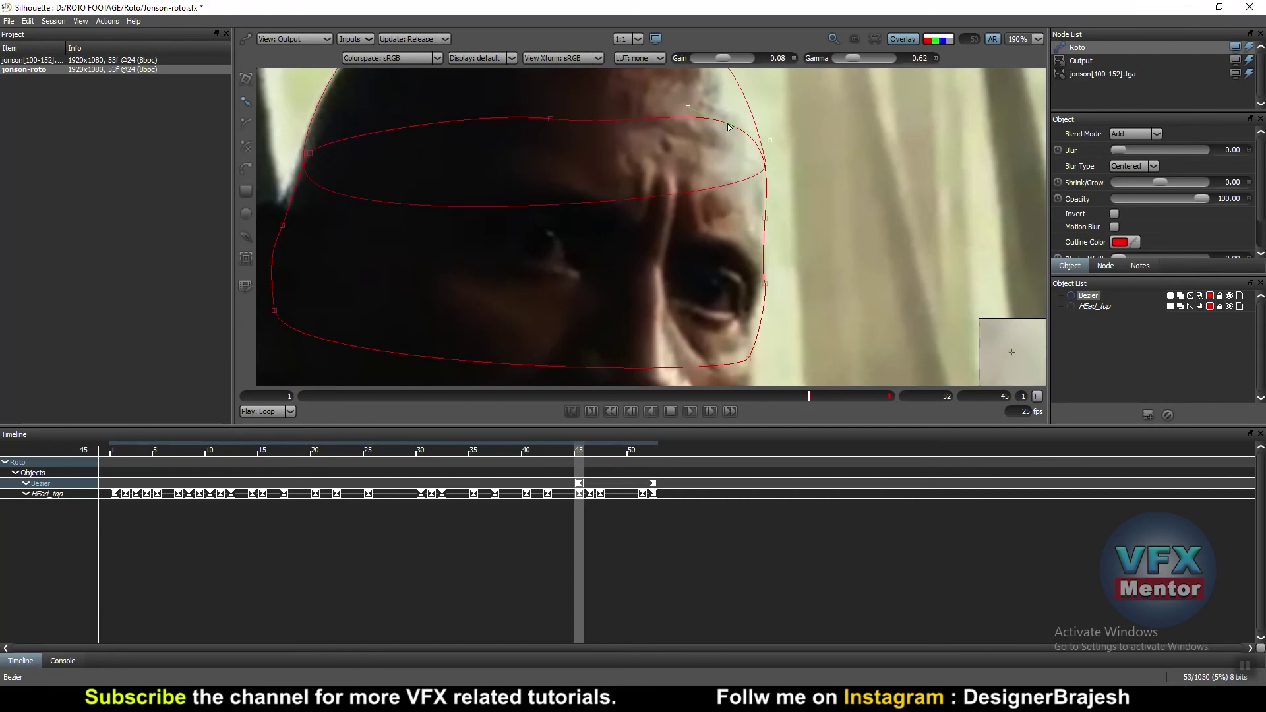
scroll(861, 257, "down", 2)
left_click(768, 220)
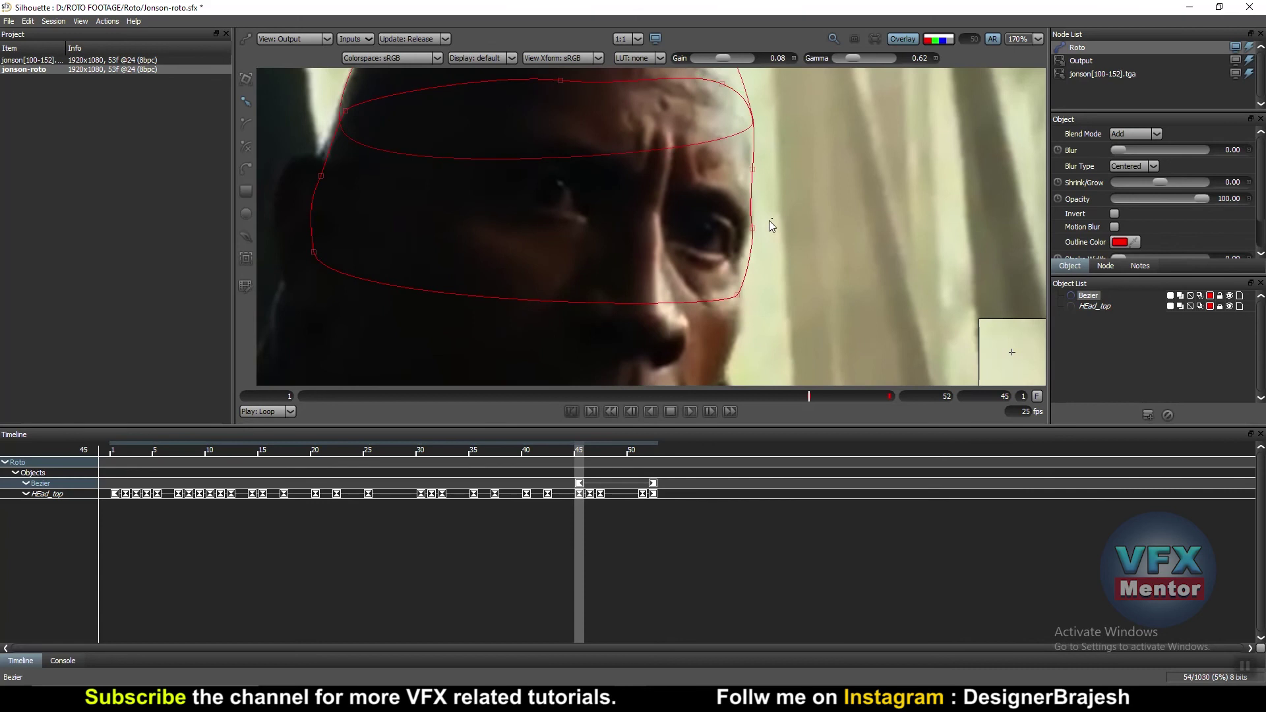
left_click_drag(753, 235, 755, 225)
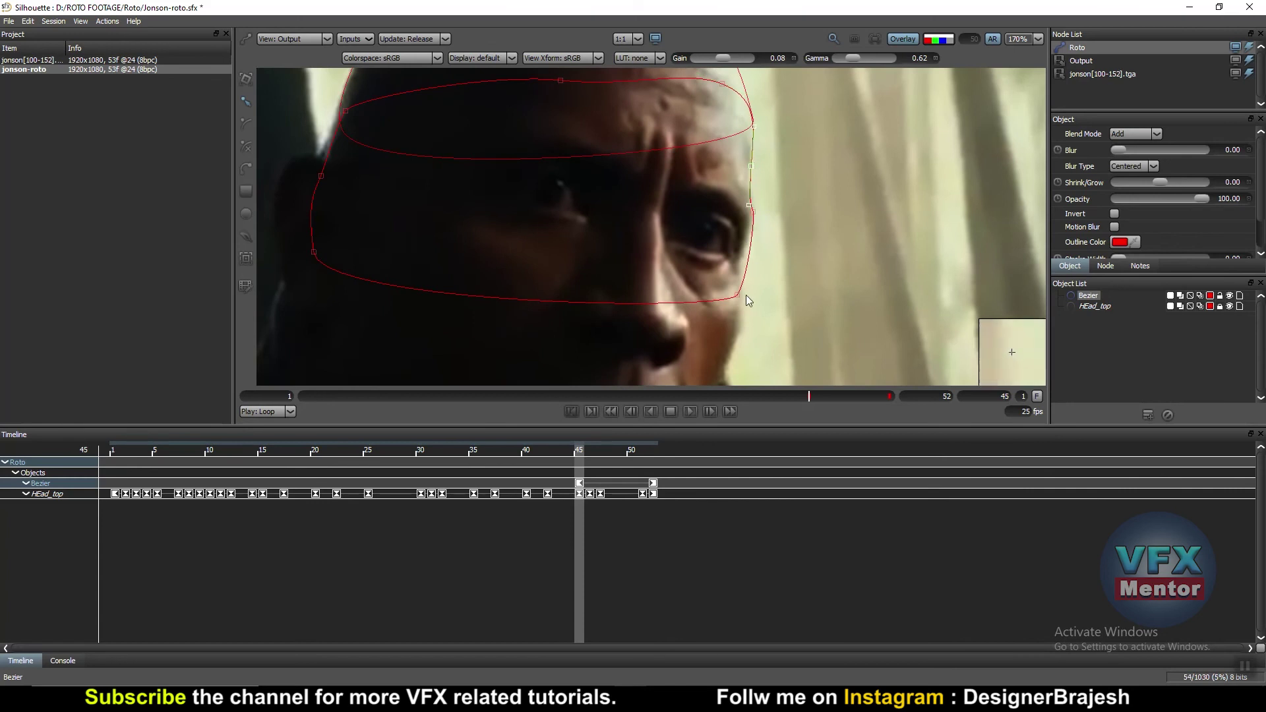
left_click_drag(740, 295, 743, 277)
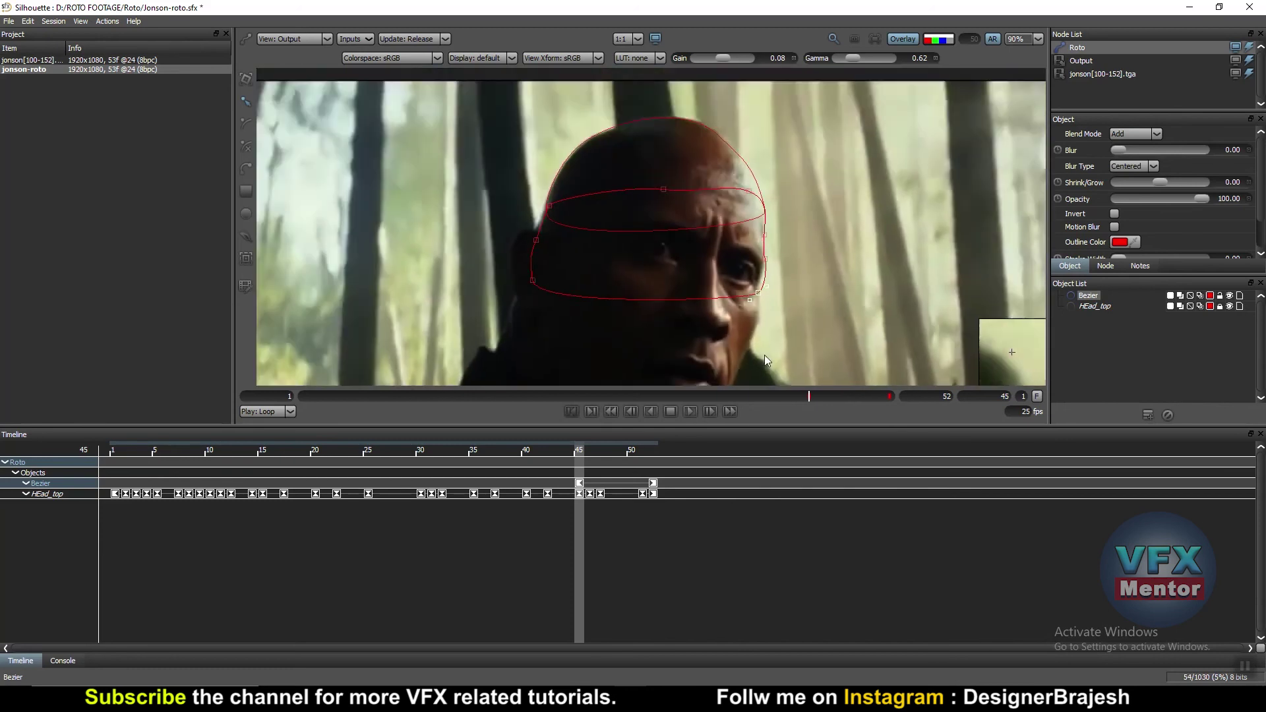
- Pull the left point up along the head's edge and check the shape at frame 49
scroll(754, 298, "up", 1)
scroll(754, 298, "up", 1)
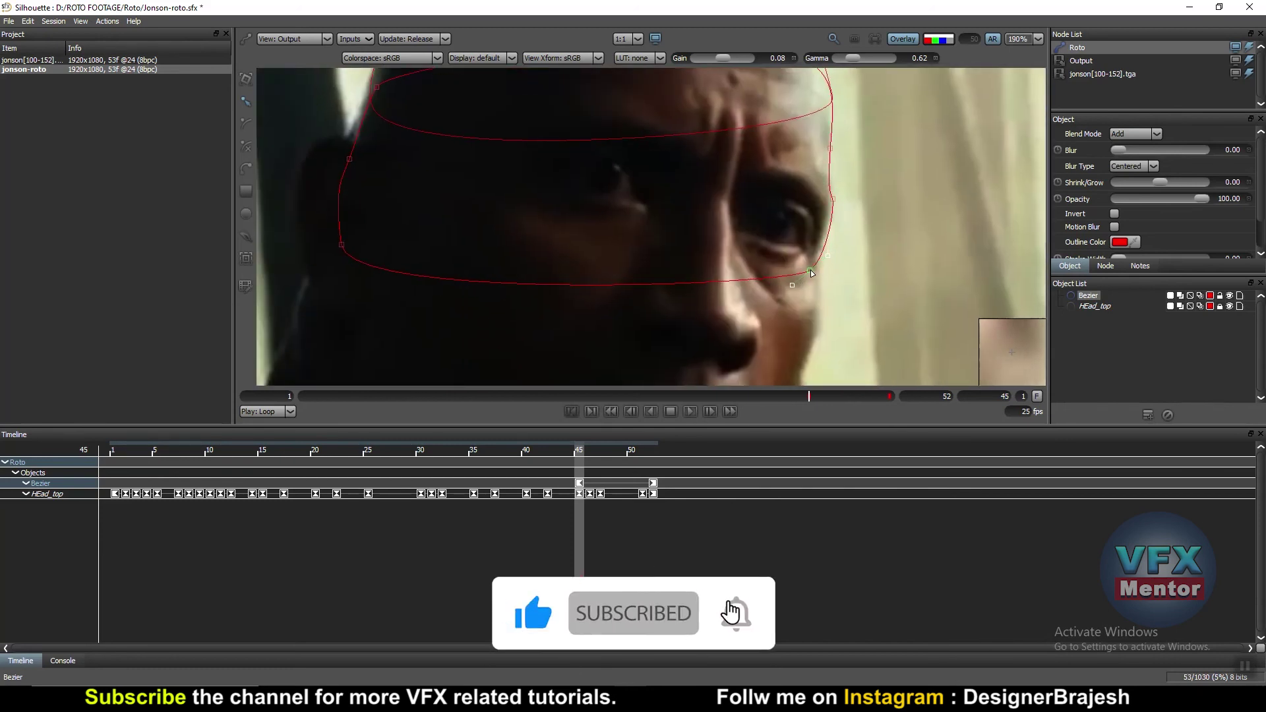
scroll(817, 270, "down", 4)
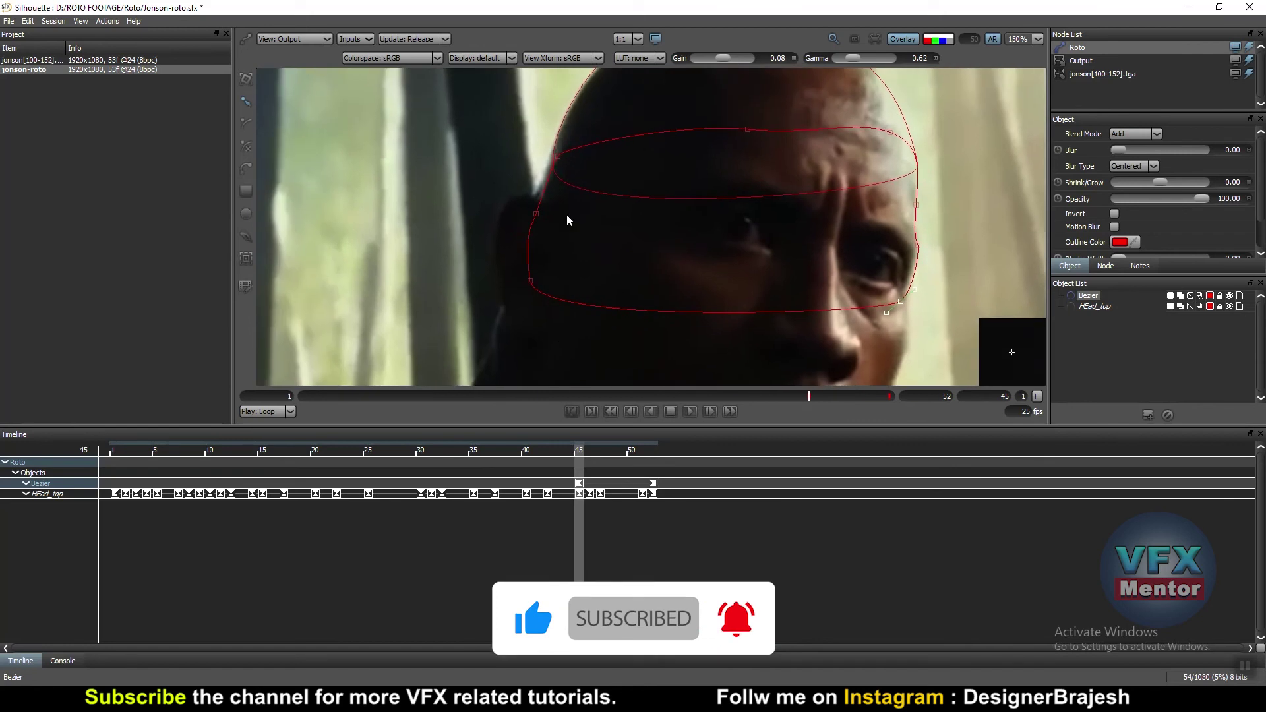
left_click_drag(558, 157, 556, 144)
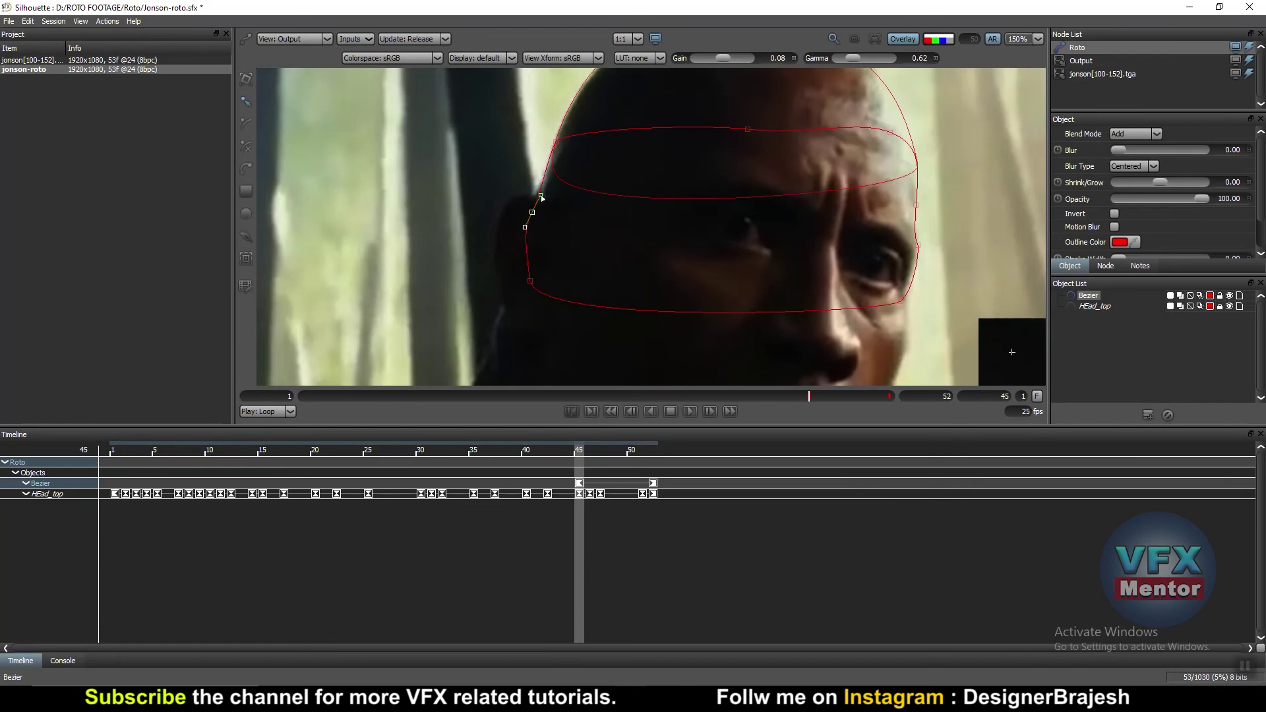
scroll(718, 222, "down", 3)
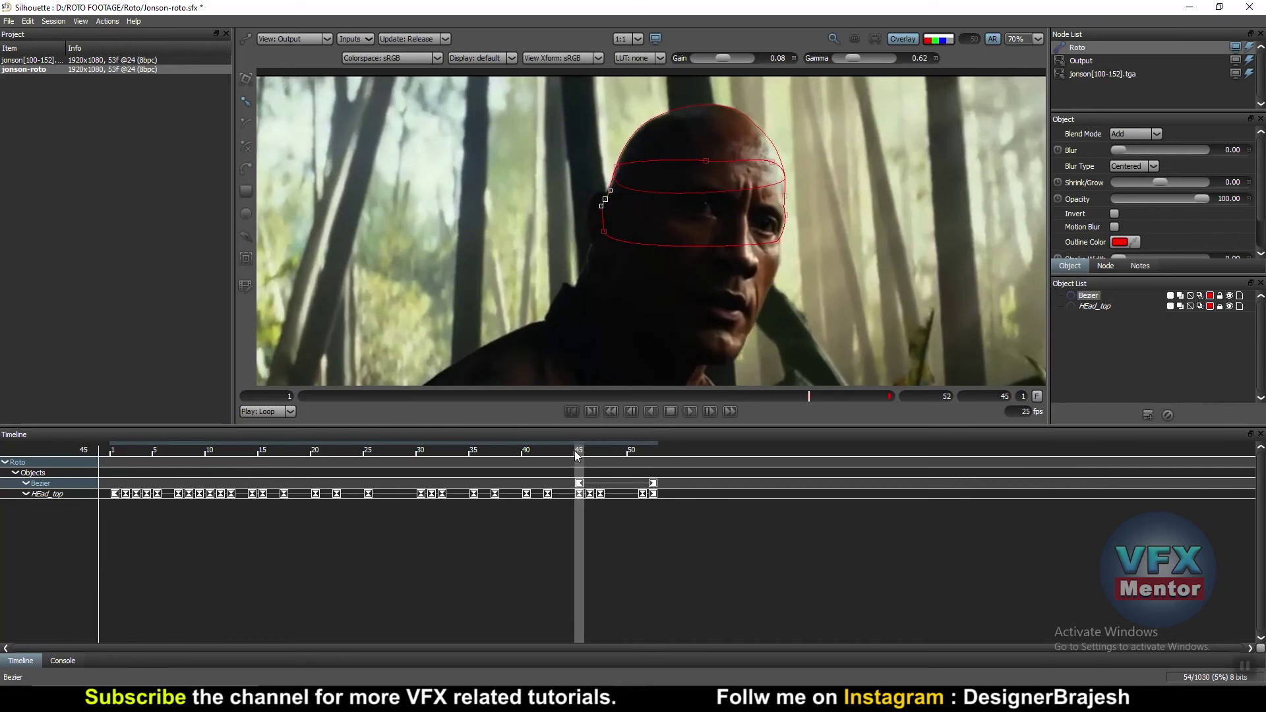
mouse_move(575, 450)
left_mouse_down()
mouse_move(629, 454)
mouse_move(583, 458)
left_mouse_up()
- Go back to frame 40 and rescale the face Bezier to fit the head
mouse_move(562, 458)
left_mouse_down()
mouse_move(507, 458)
mouse_move(526, 458)
left_mouse_up()
scroll(680, 280, "up", 2)
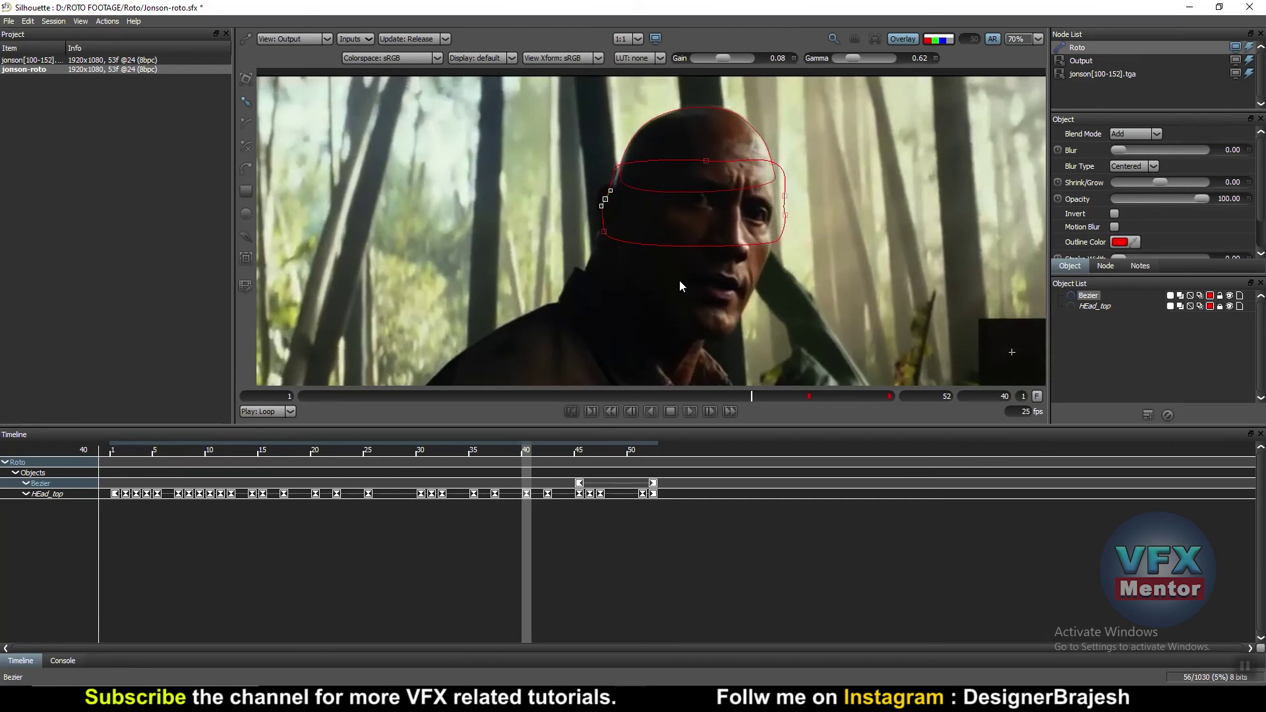
left_click(245, 80)
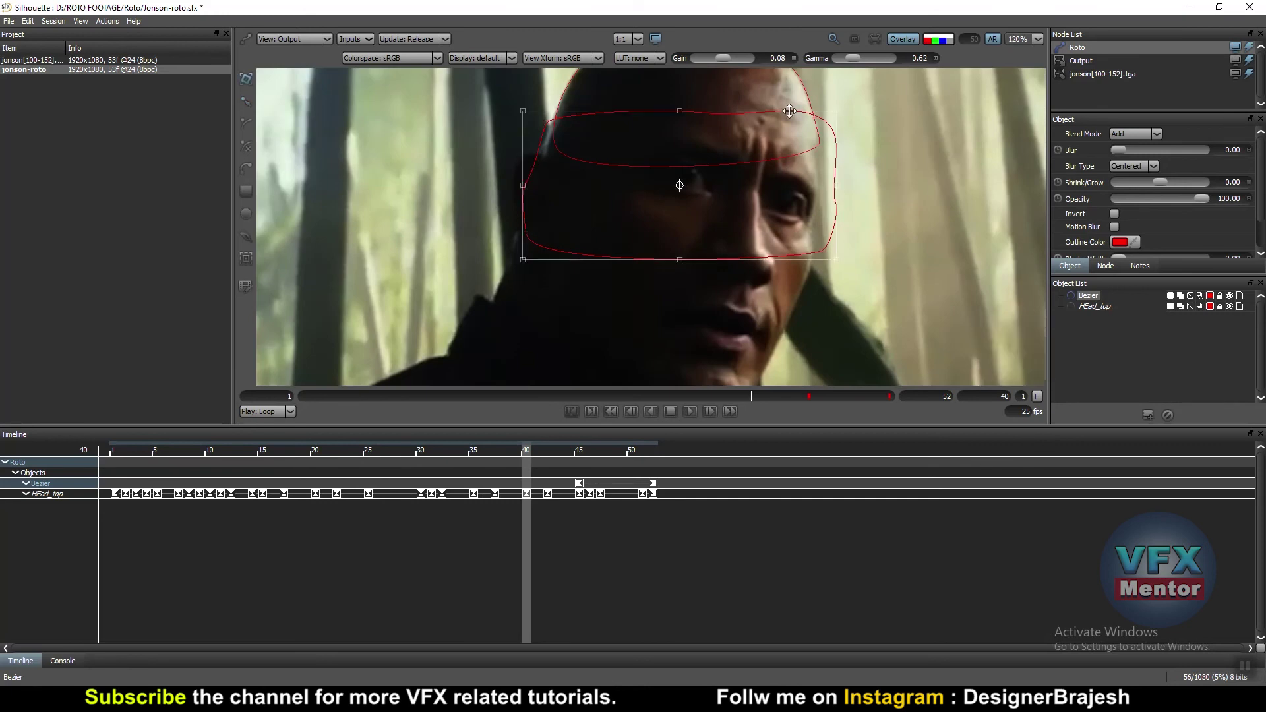
left_click_drag(838, 112, 824, 120)
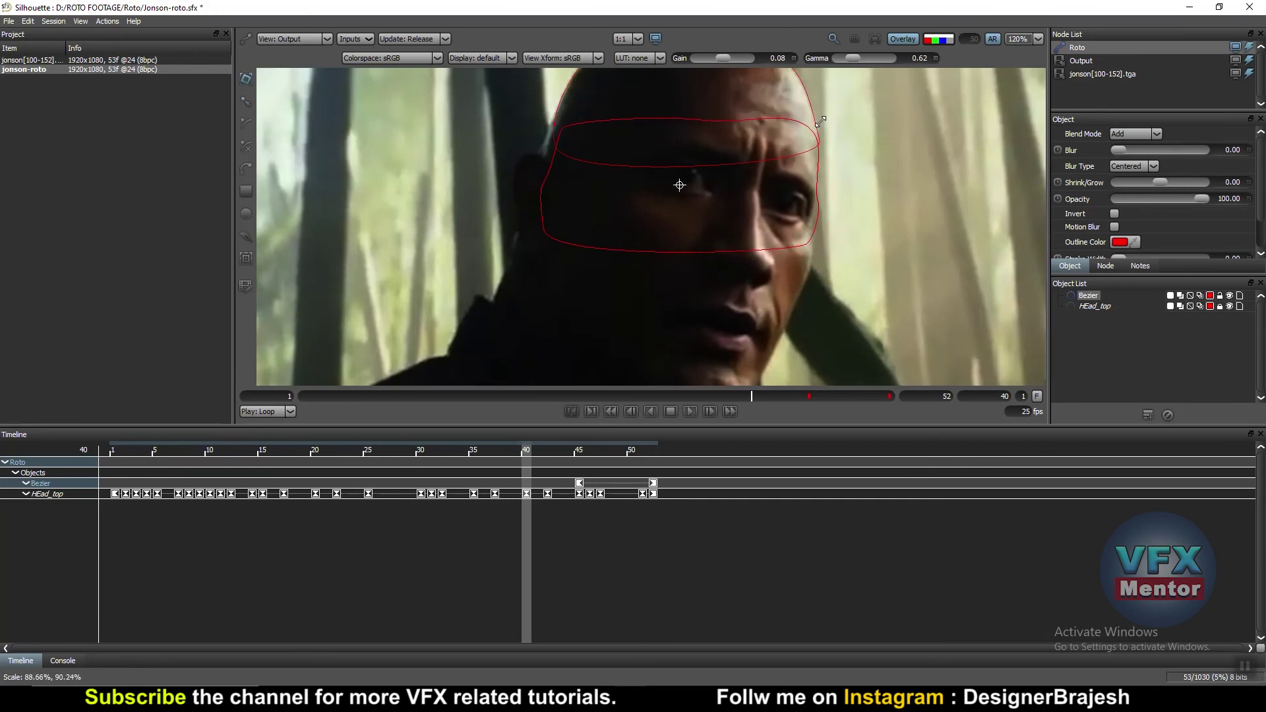
left_click_drag(820, 121, 751, 111)
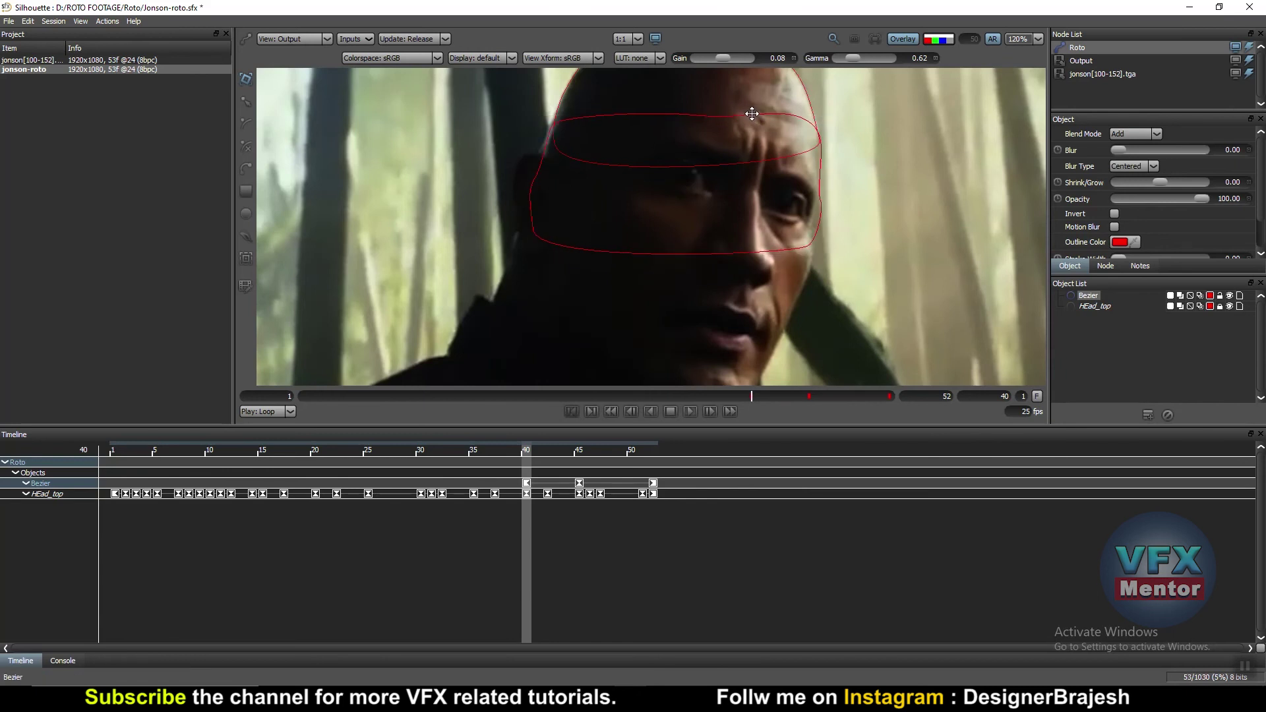
- Nudge the shape's right-edge points outward to the cheek
left_click(245, 102)
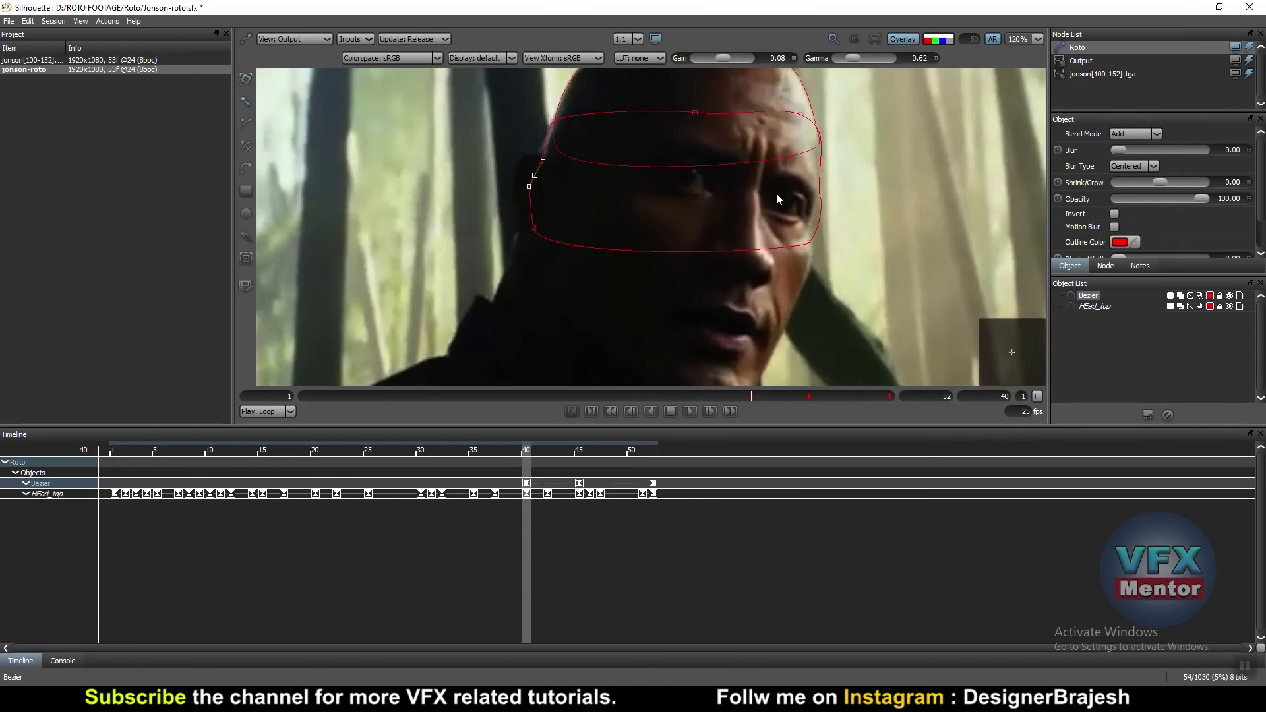
scroll(776, 192, "up", 3)
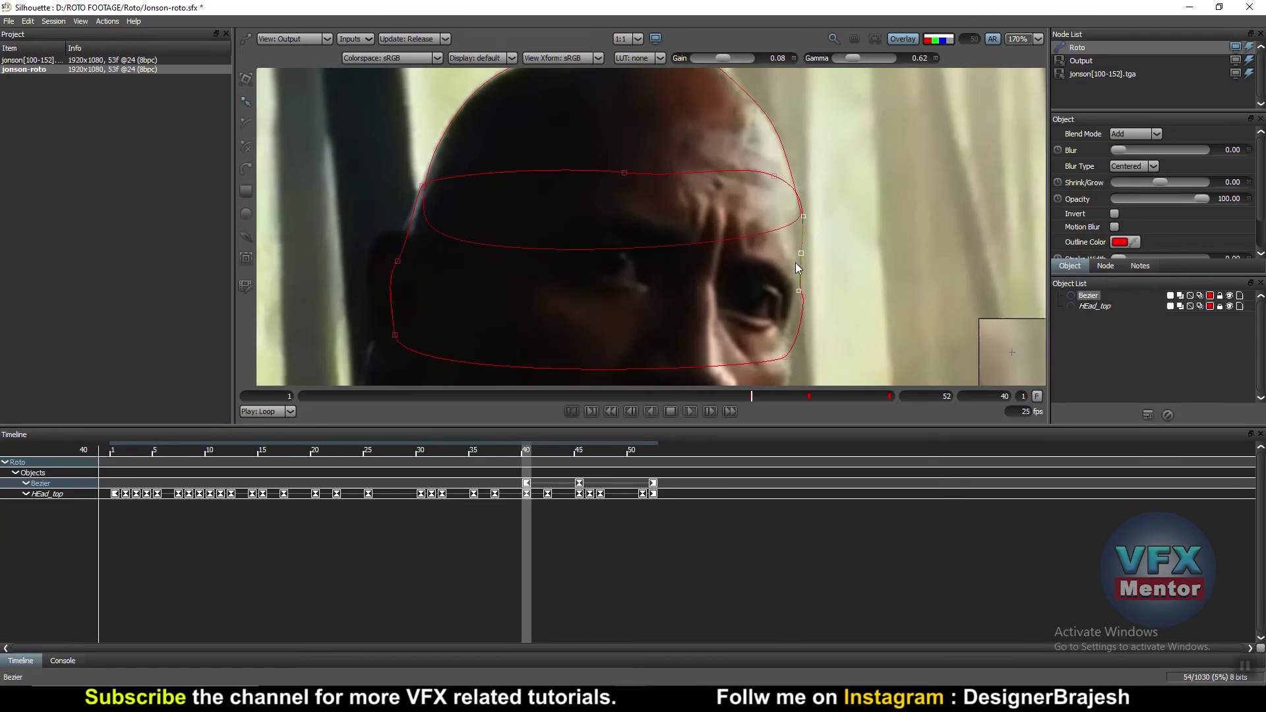
left_click(796, 251)
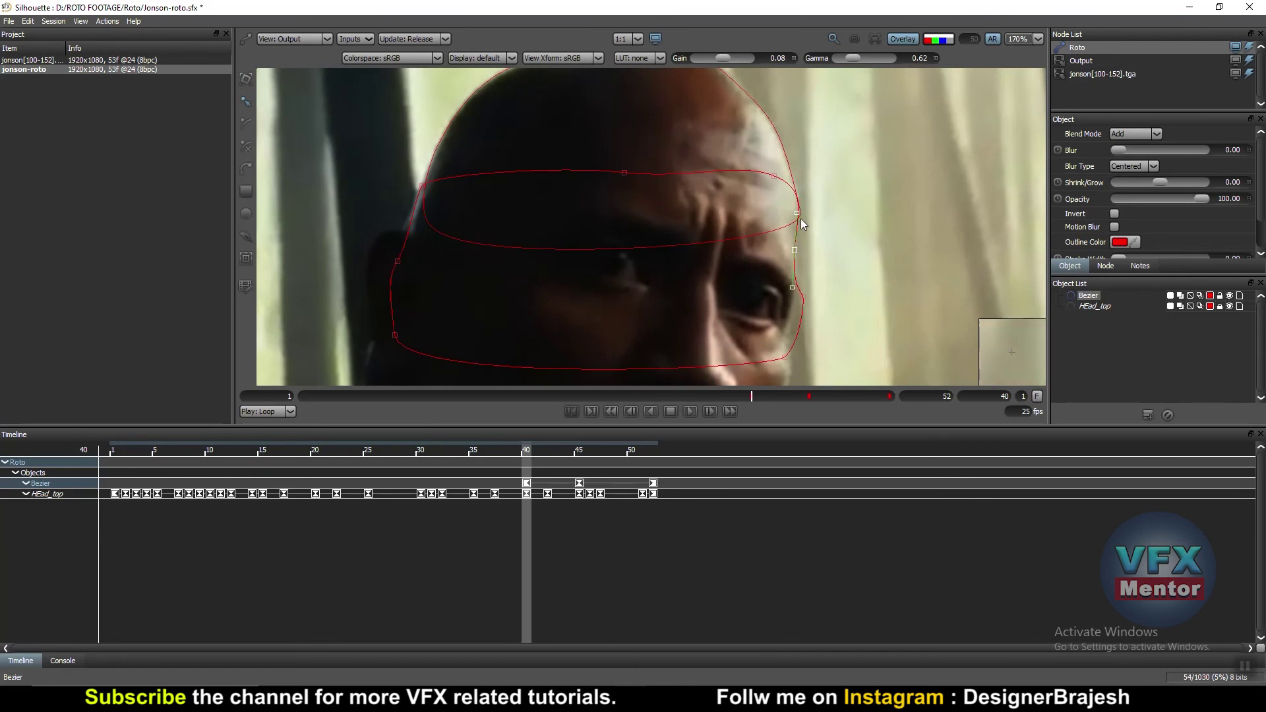
left_click(796, 217)
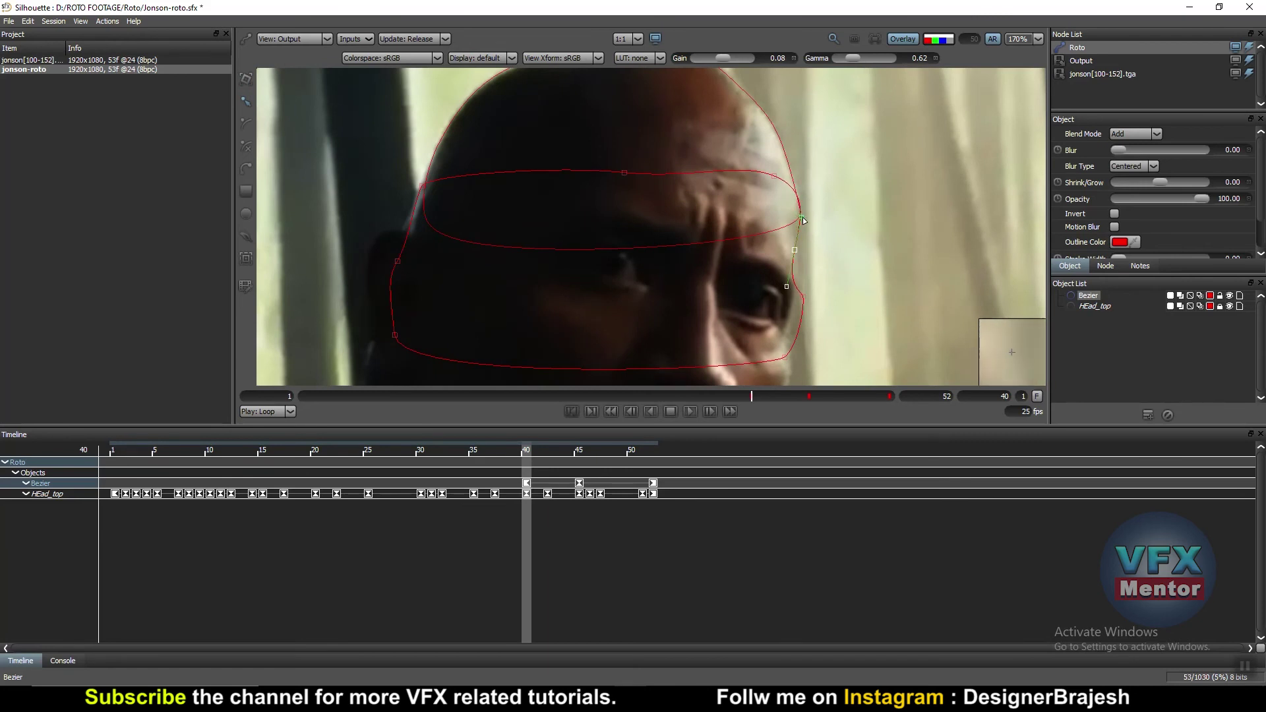
left_click(788, 250)
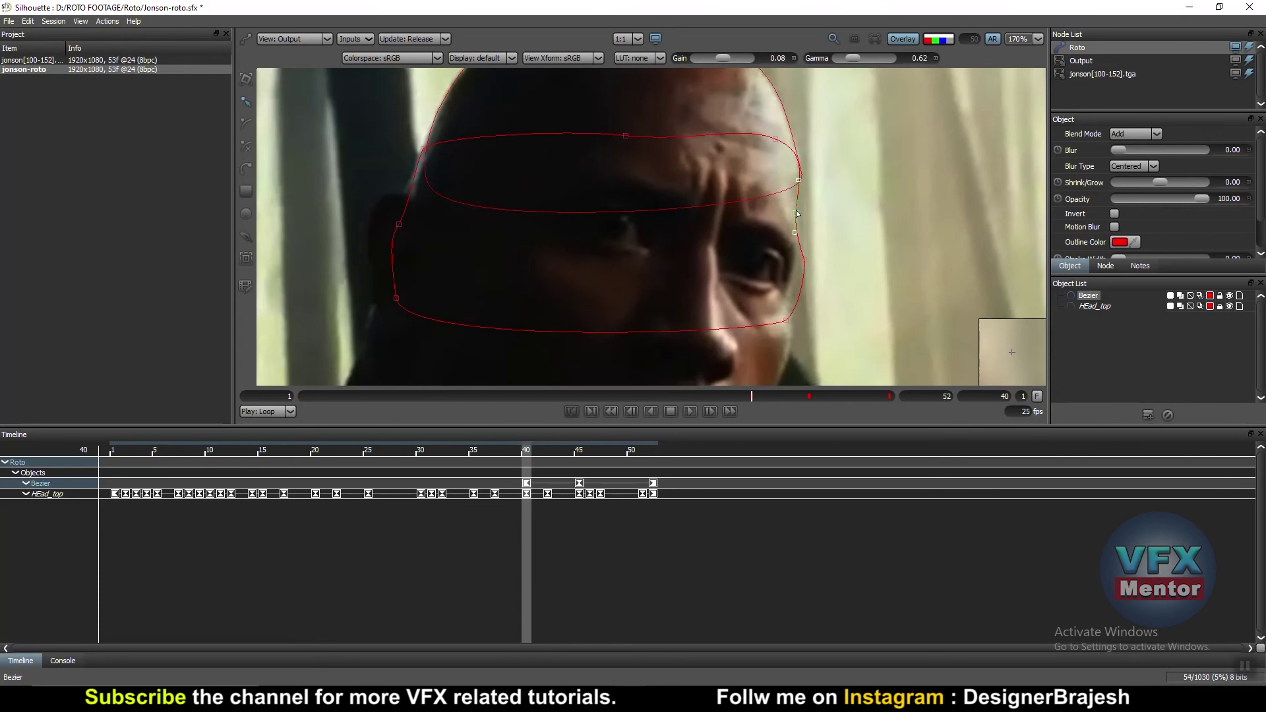
left_click_drag(797, 213, 800, 214)
left_click(802, 256)
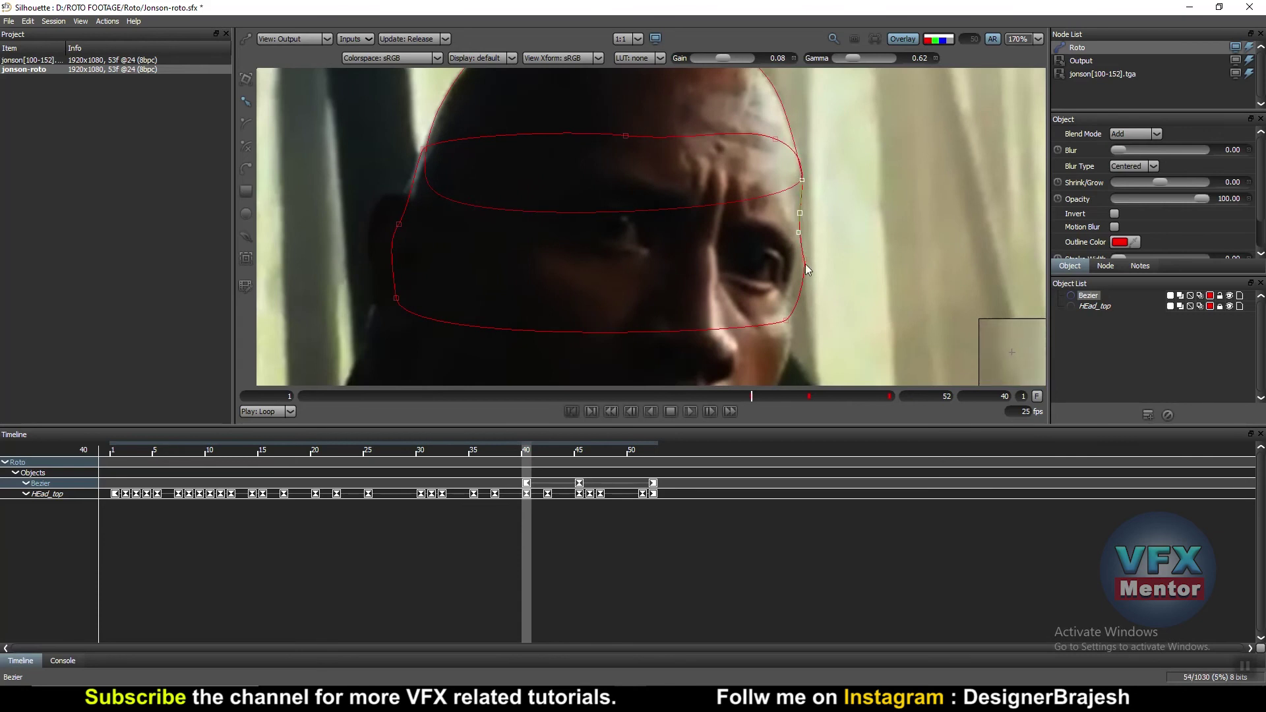
left_click(787, 322)
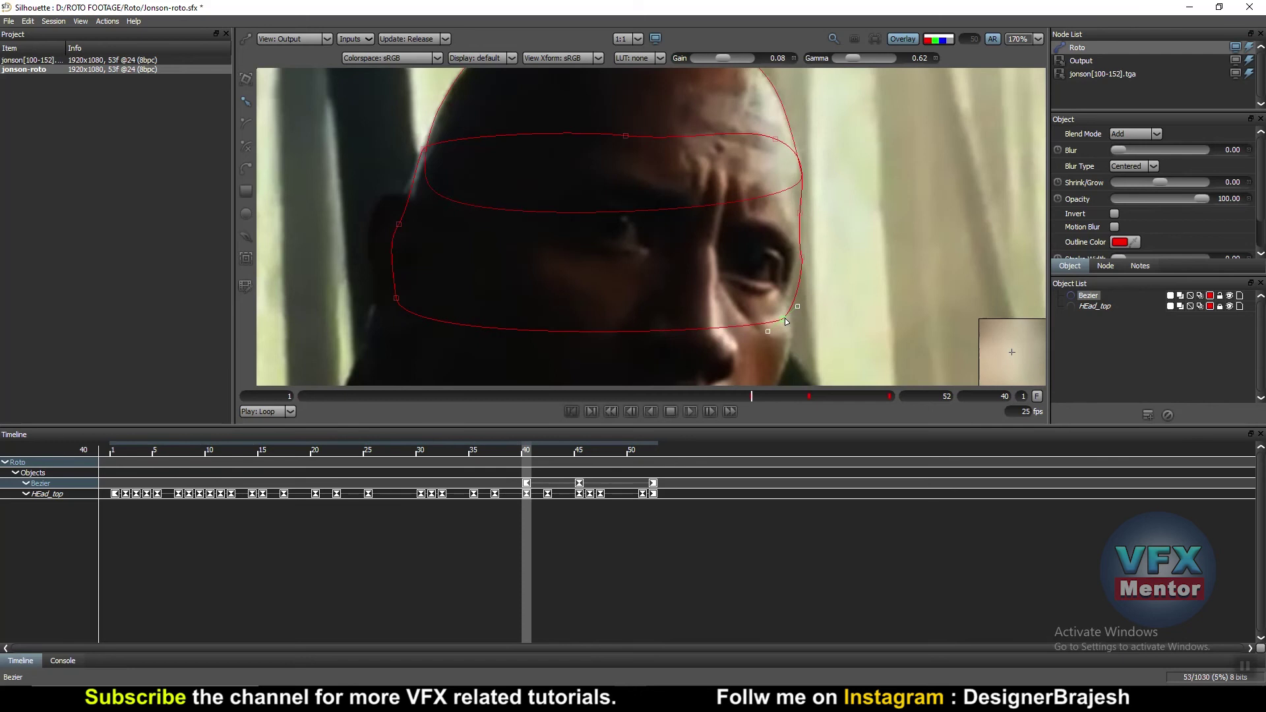
scroll(845, 209, "down", 5)
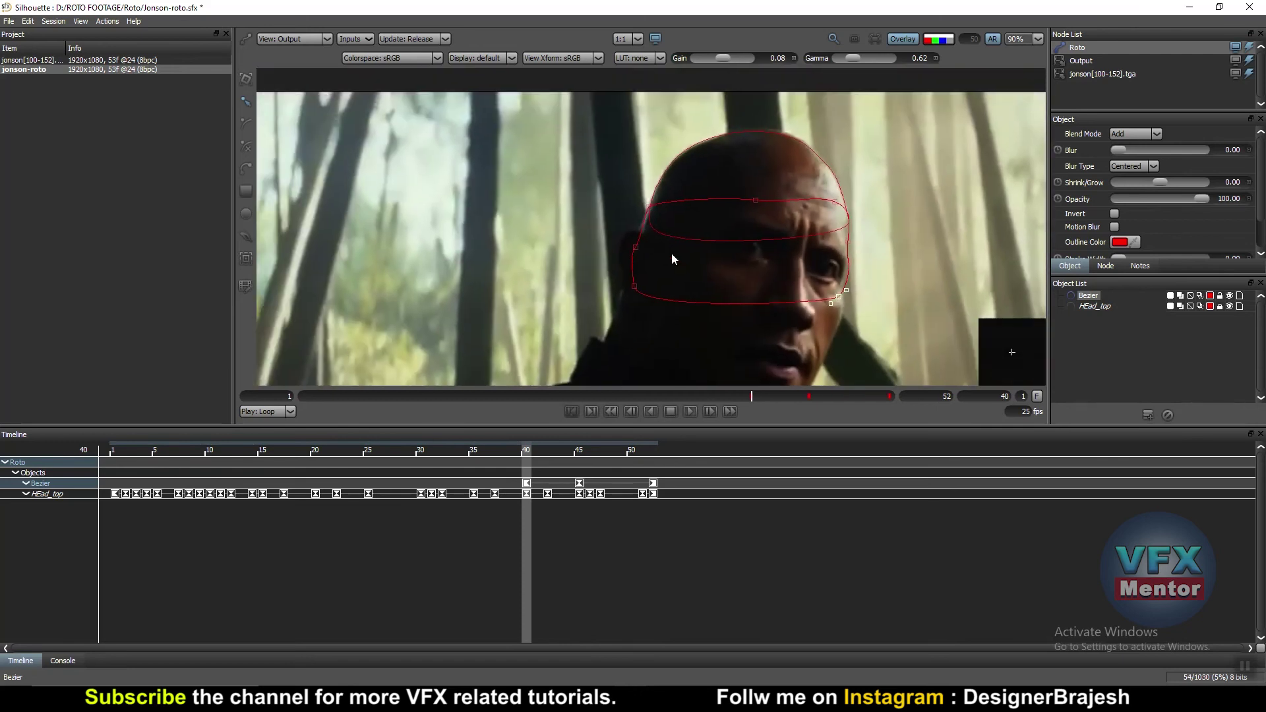
scroll(666, 243, "up", 5)
- Pull the left-edge points up onto the head outline
left_click(625, 162)
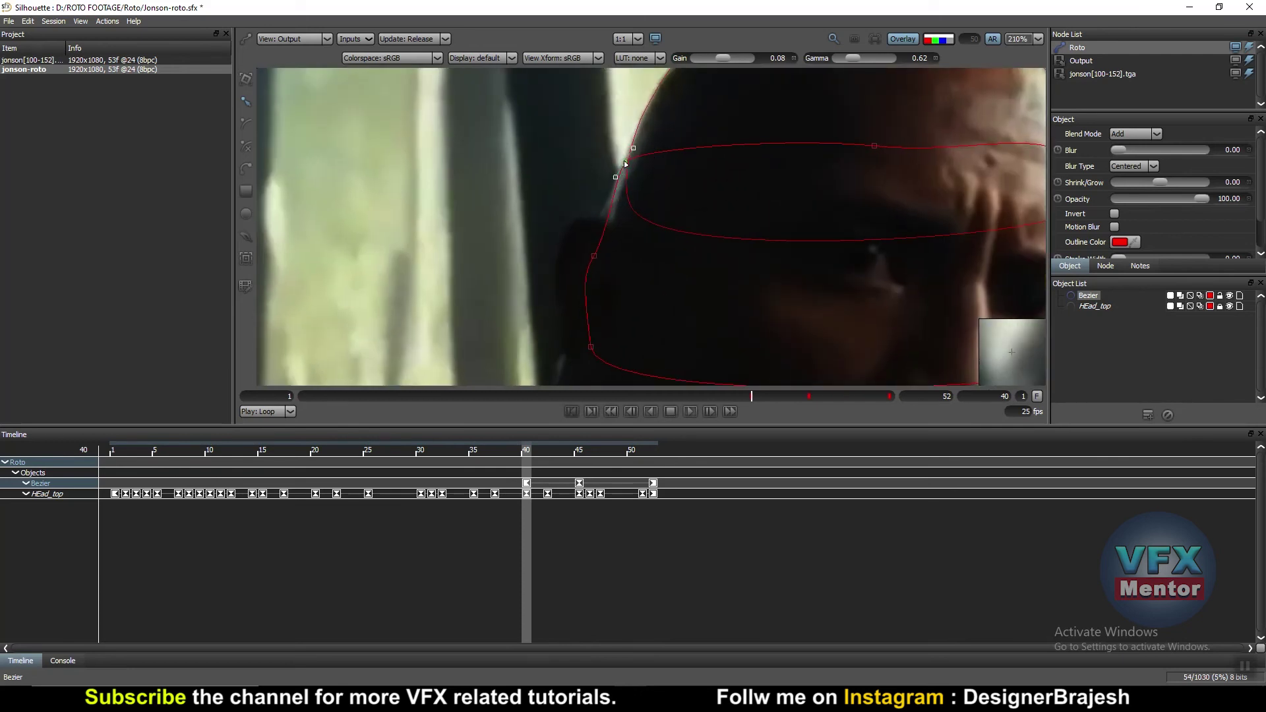
left_click_drag(625, 162, 631, 145)
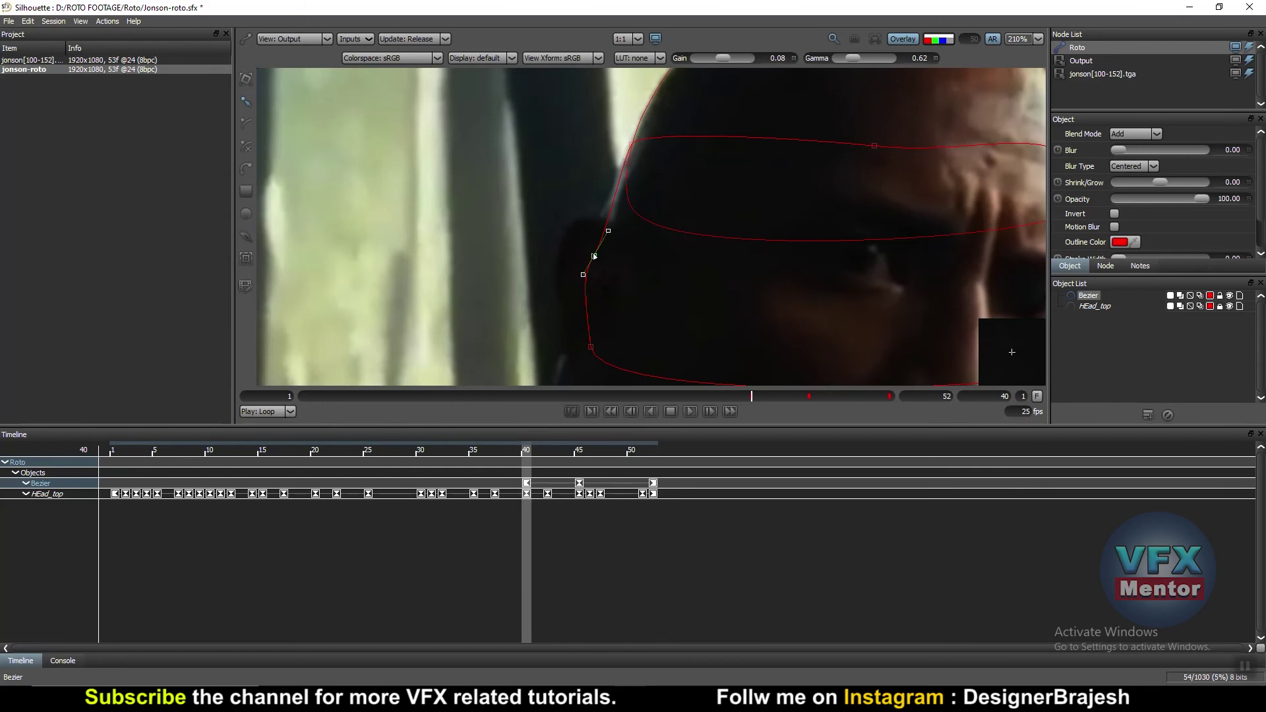
left_click_drag(594, 256, 600, 221)
scroll(609, 218, "down", 5)
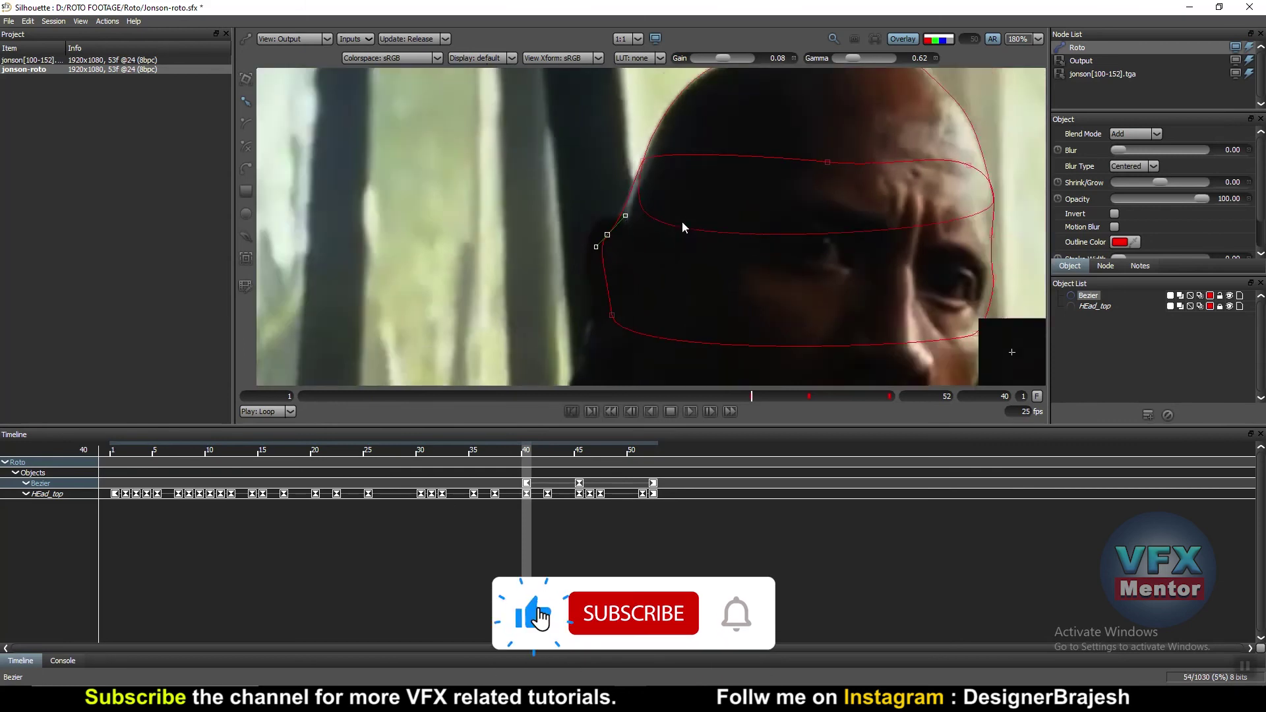
scroll(666, 270, "up", 2)
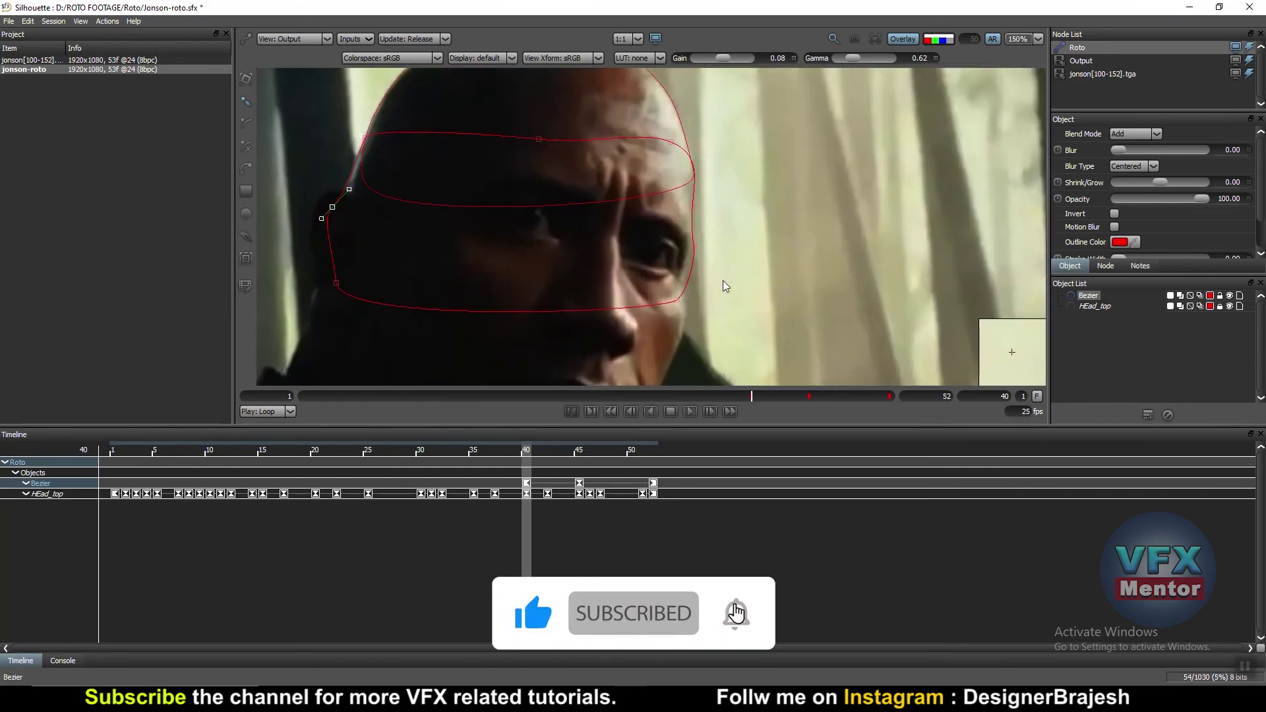
scroll(718, 280, "up", 2)
scroll(699, 276, "up", 2)
scroll(688, 267, "up", 2)
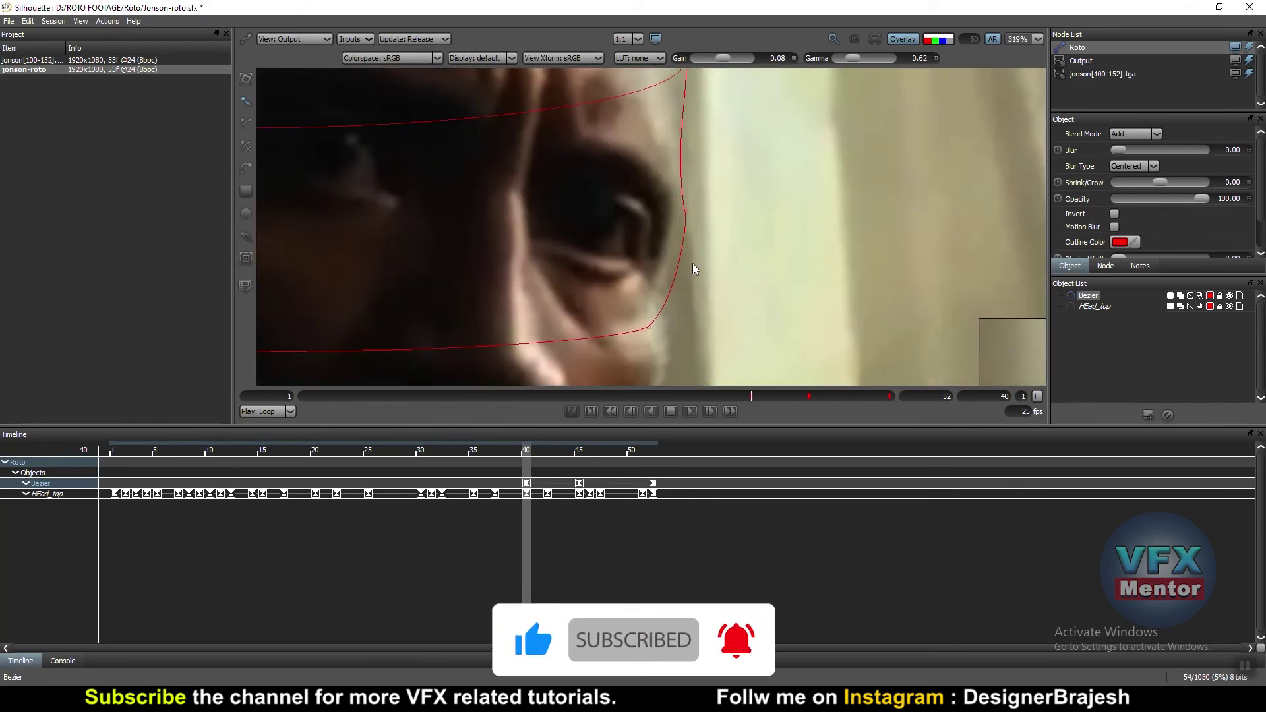
- Check the shape's matte in the Composite view, then return to Output
key("c")
scroll(735, 264, "down", 2)
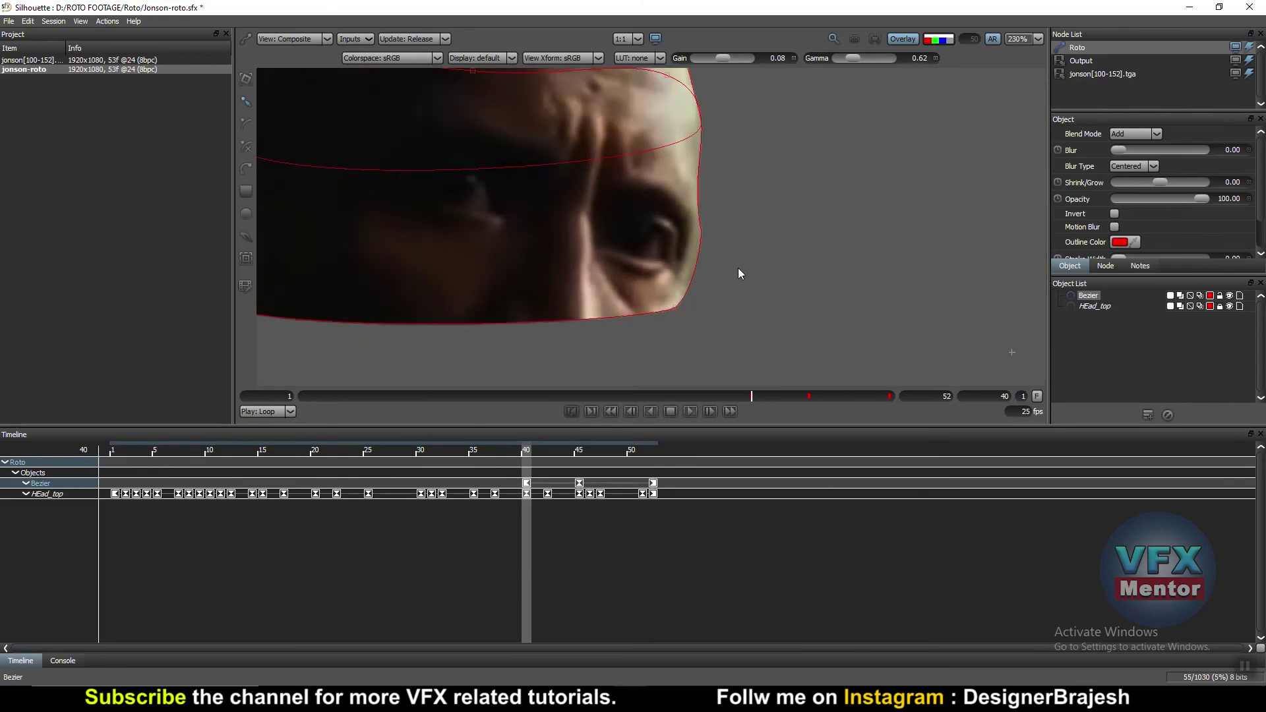
scroll(740, 271, "down", 1)
scroll(791, 277, "down", 2)
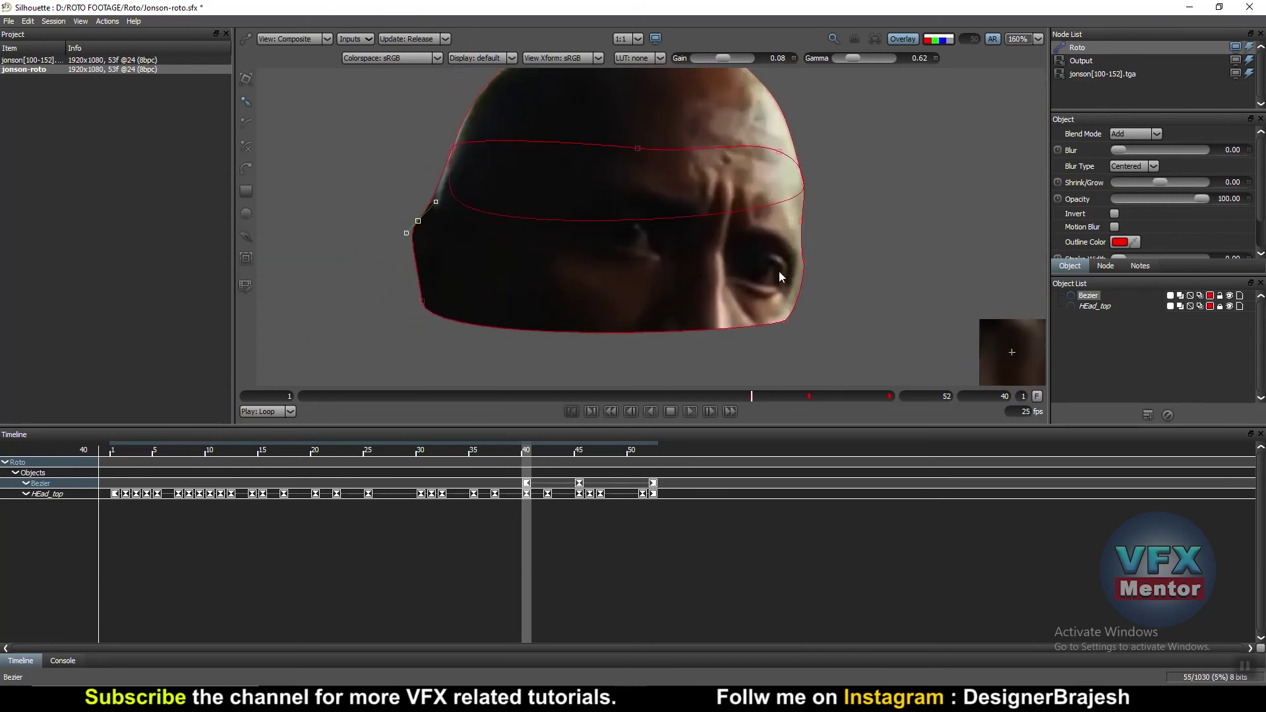
scroll(778, 271, "down", 1)
key("o")
scroll(785, 267, "down", 1)
scroll(793, 306, "up", 1)
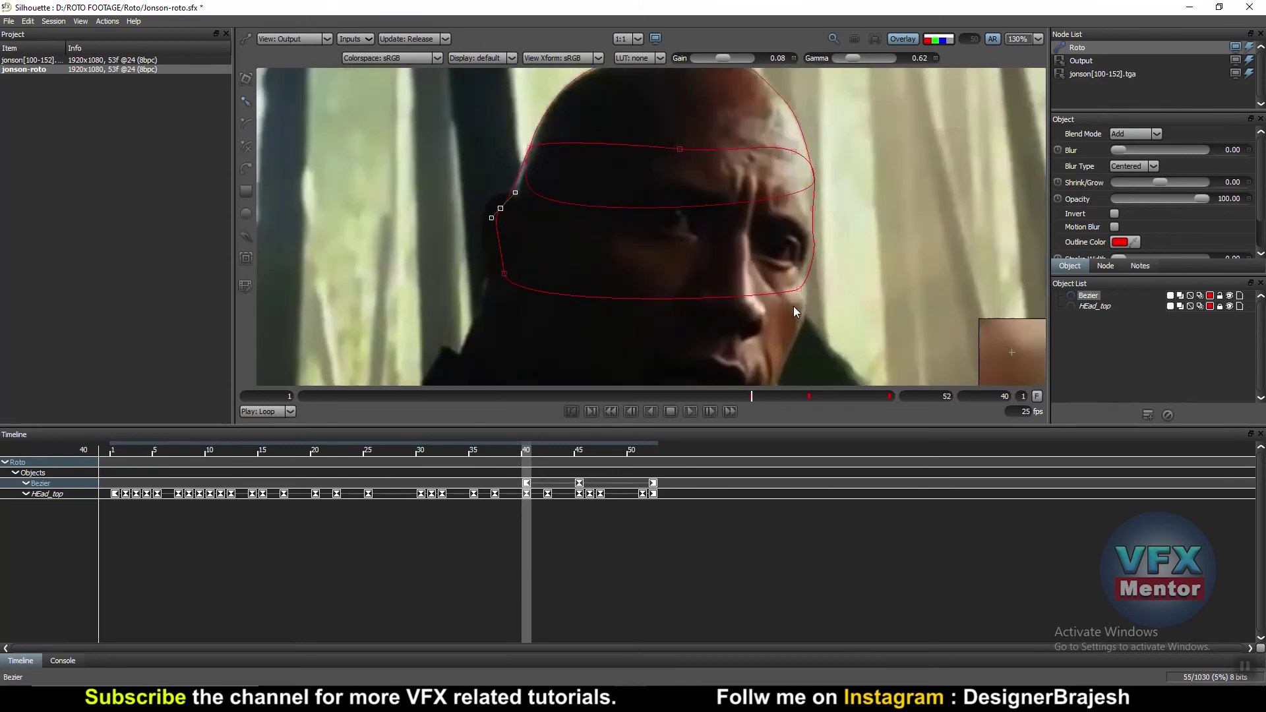
scroll(793, 306, "up", 1)
- At frame 35, scale the face Bezier down with a transform box to fit the head
left_click_drag(528, 455, 474, 454)
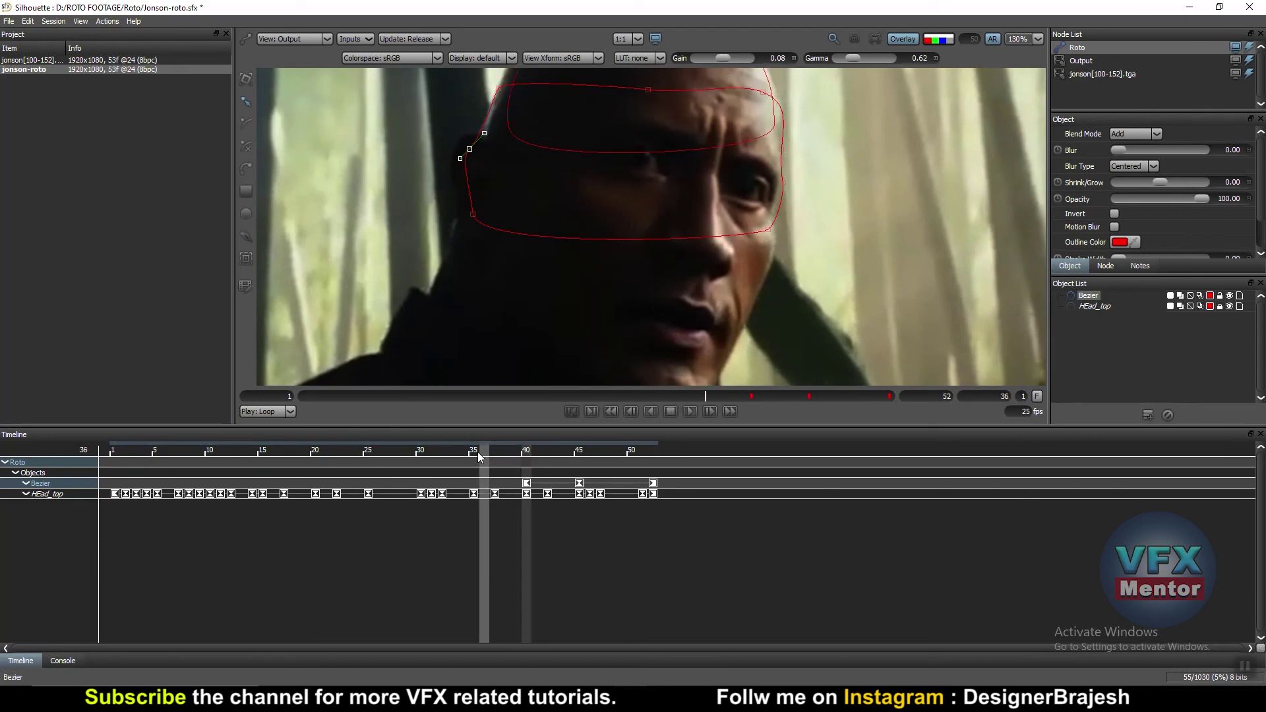
left_click_drag(840, 252, 833, 317)
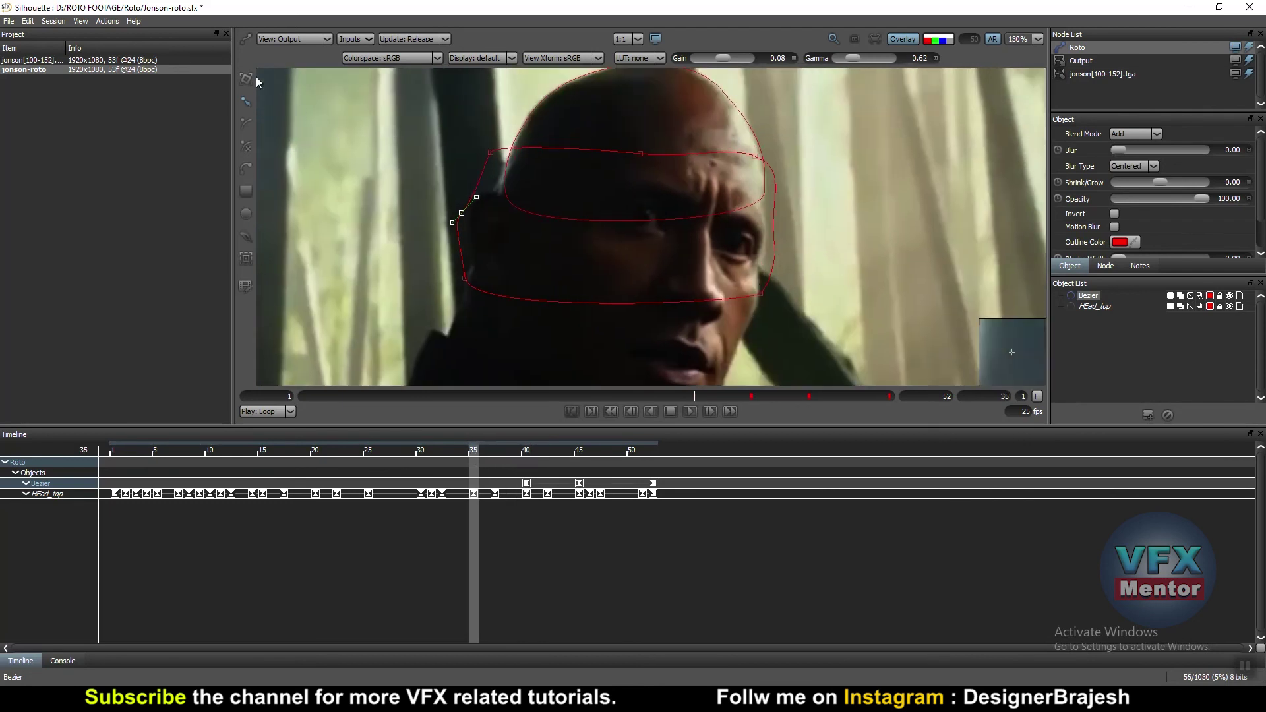
key("t")
mouse_move(774, 145)
left_mouse_down()
mouse_move(757, 168)
mouse_move(720, 162)
left_mouse_up()
- Reshape the Bezier's left-edge and lower-left points onto the head and jaw
left_click(247, 104)
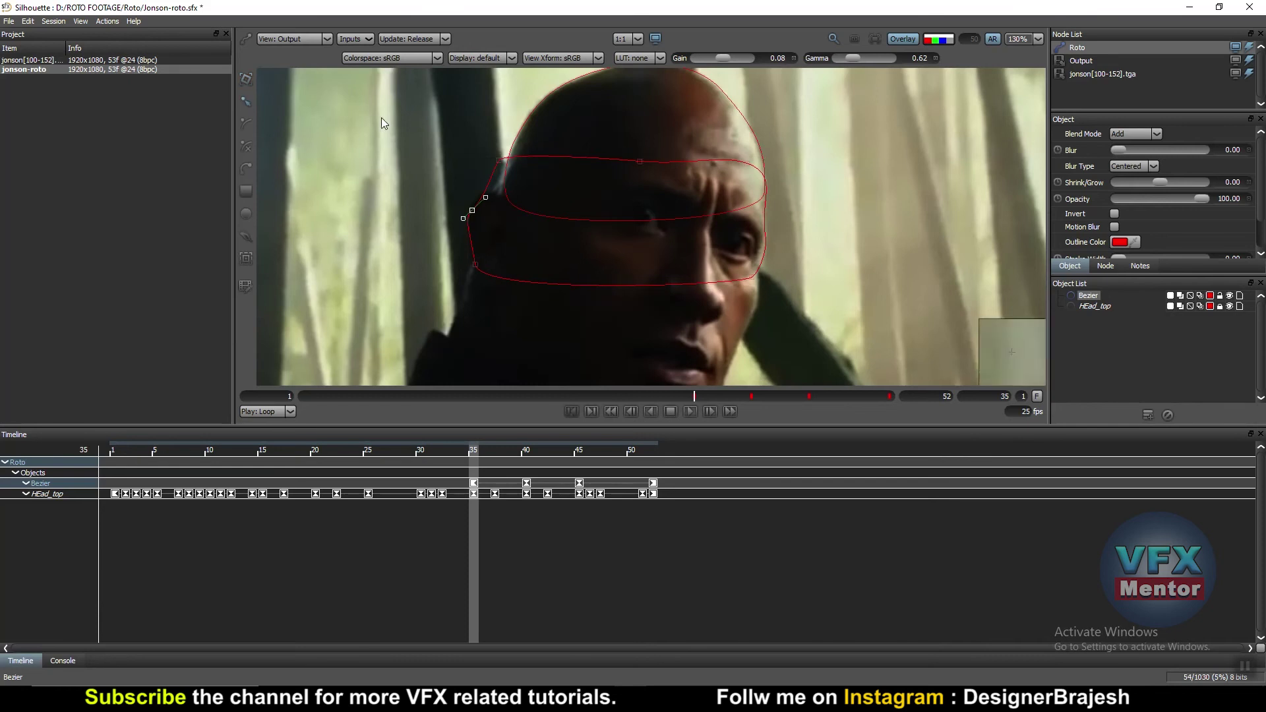
scroll(389, 122, "up", 3)
left_click_drag(507, 249, 514, 251)
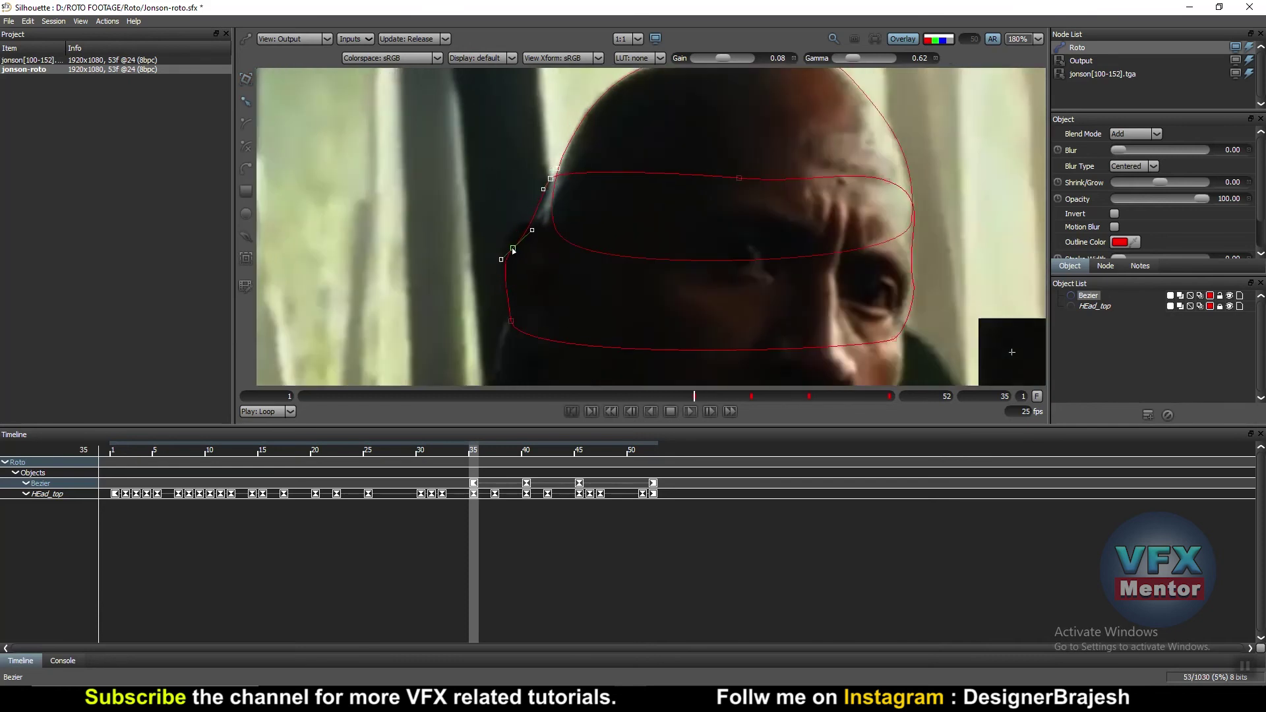
scroll(556, 289, "down", 2)
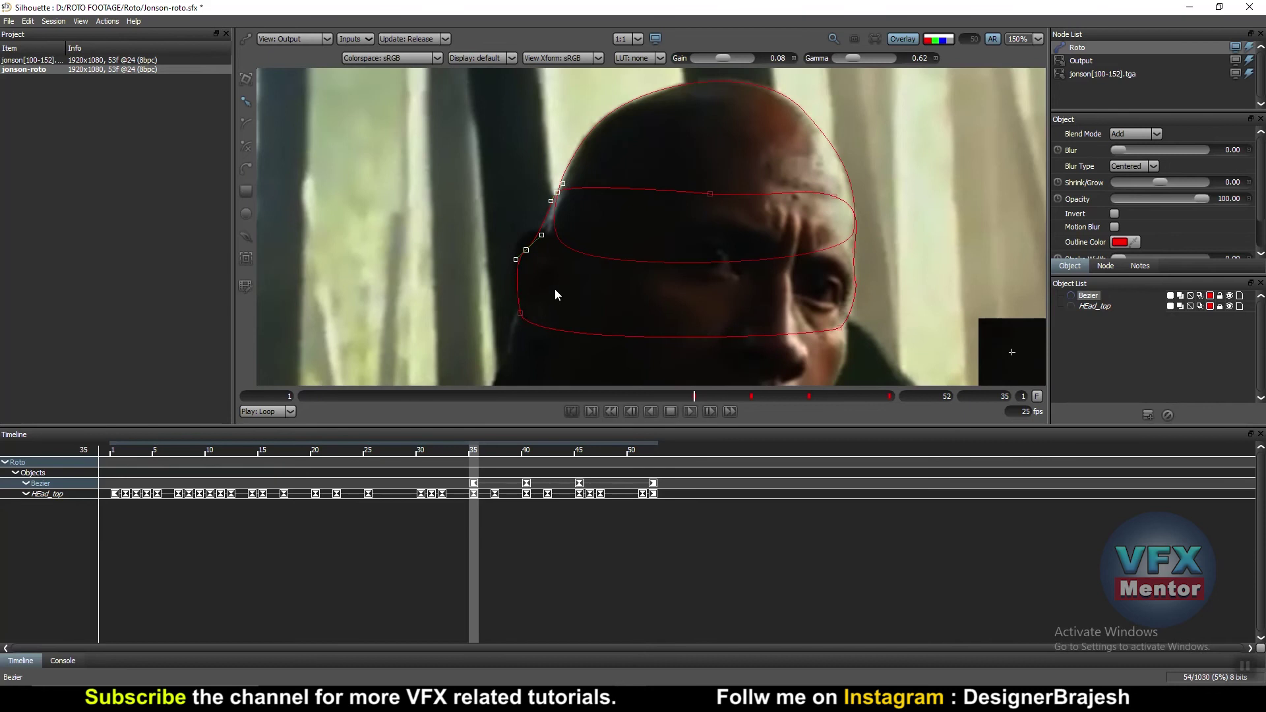
left_click_drag(521, 314, 535, 314)
- Refit the right-side and temple points to the head edge, then move to frame 30
scroll(761, 289, "up", 2)
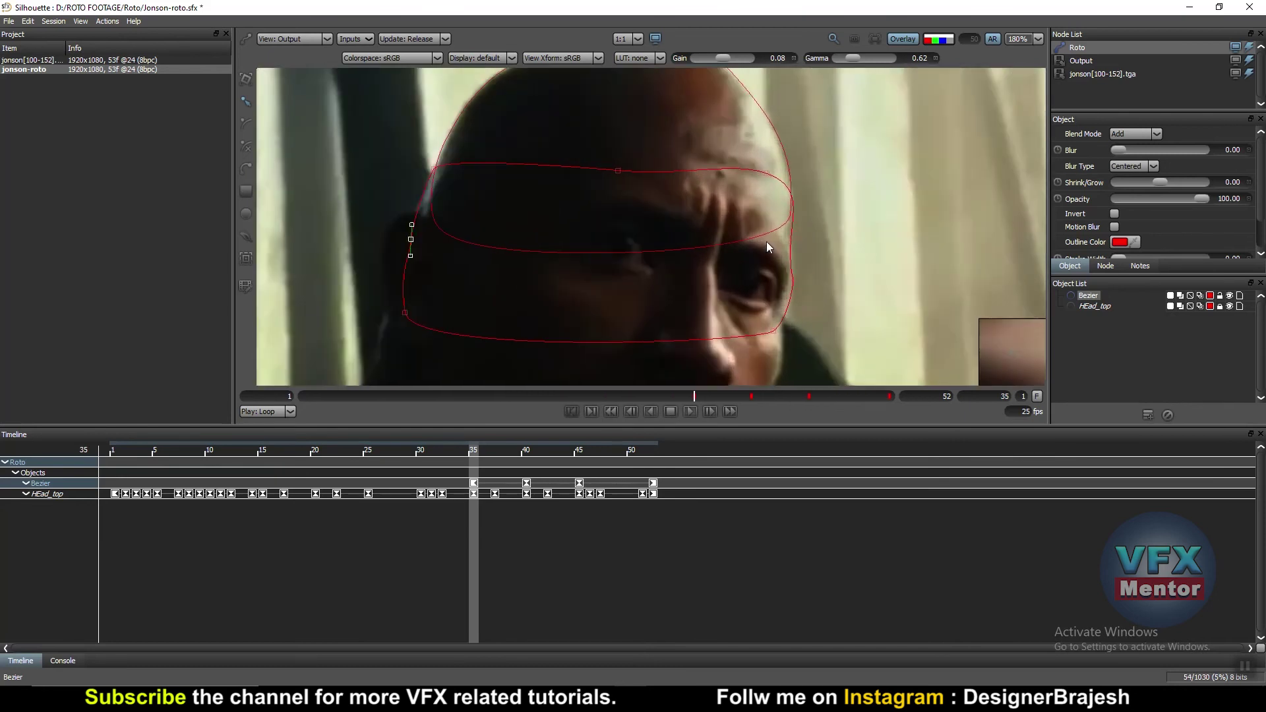
left_click(791, 238)
left_click_drag(790, 245, 786, 240)
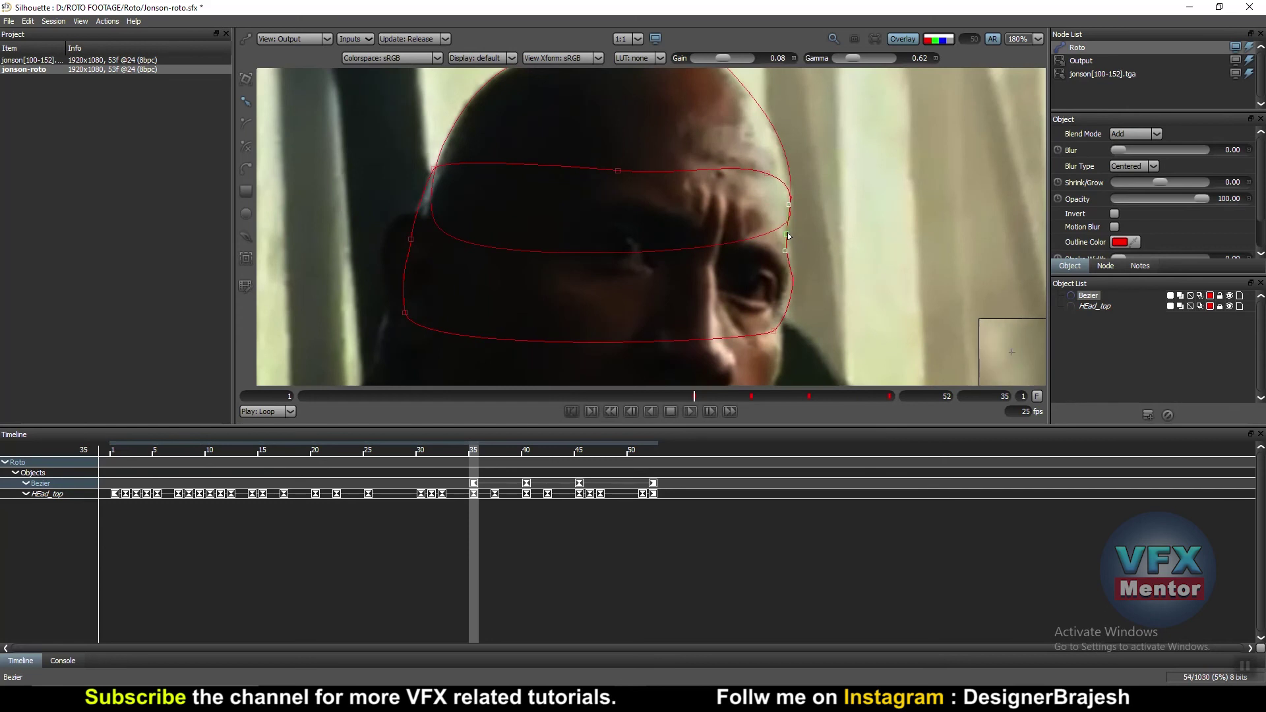
left_click(791, 207)
left_click_drag(787, 234, 792, 243)
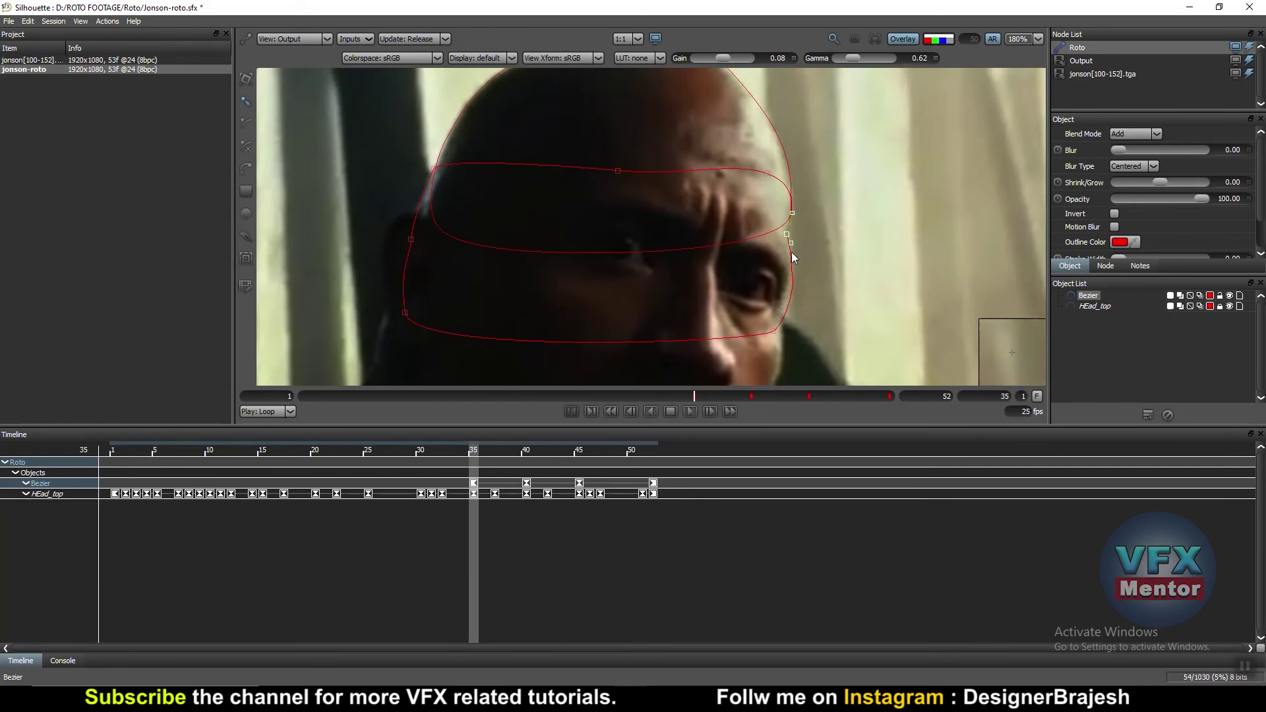
left_click(774, 330)
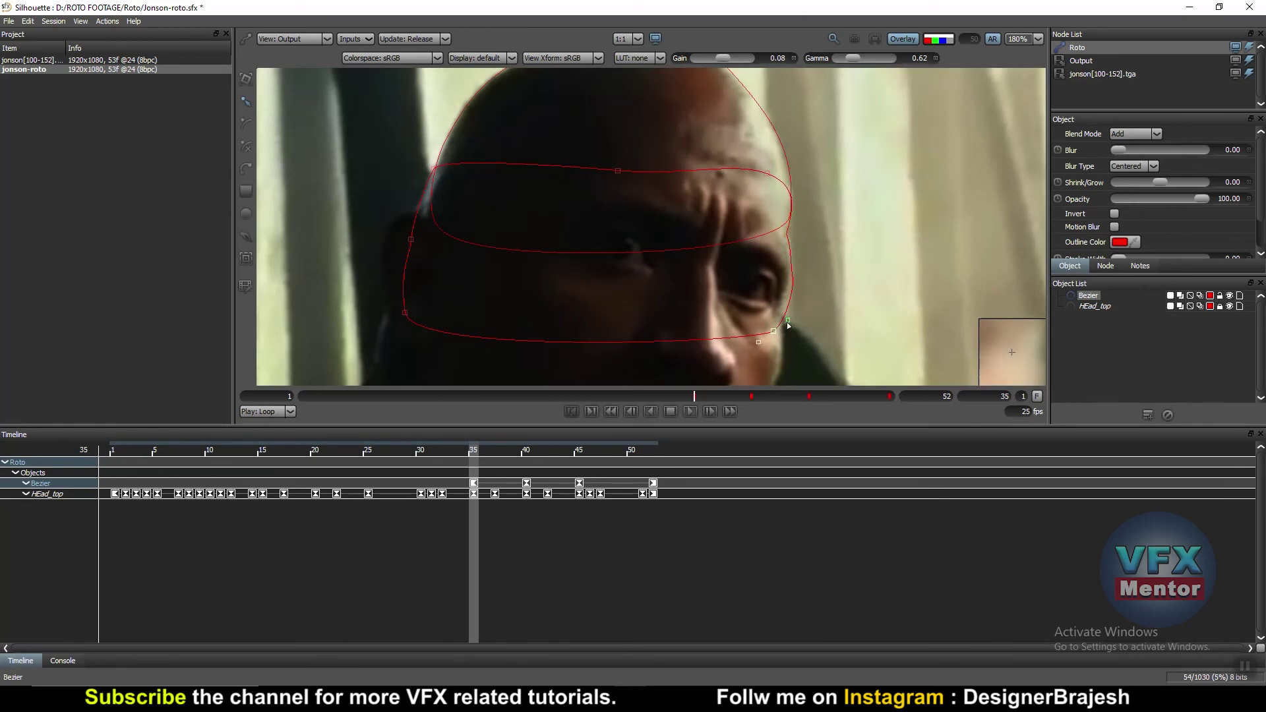
left_click(792, 271)
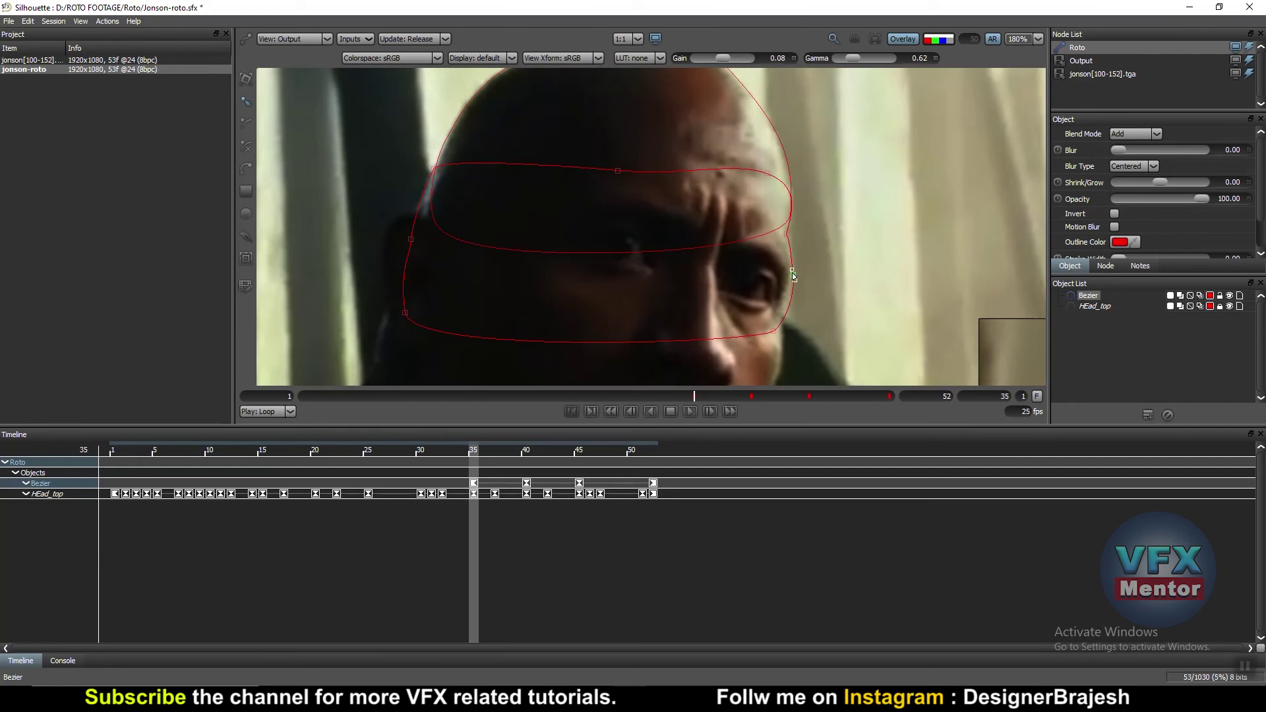
scroll(794, 275, "down", 2)
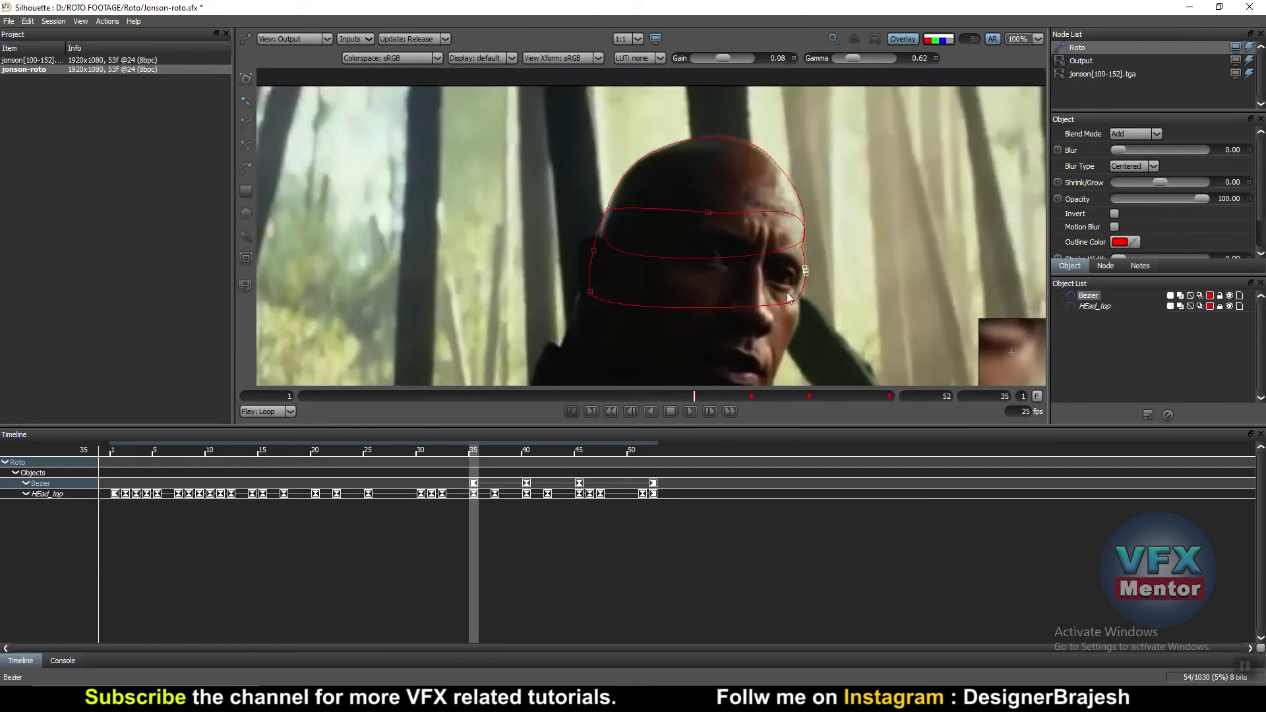
scroll(766, 270, "down", 1)
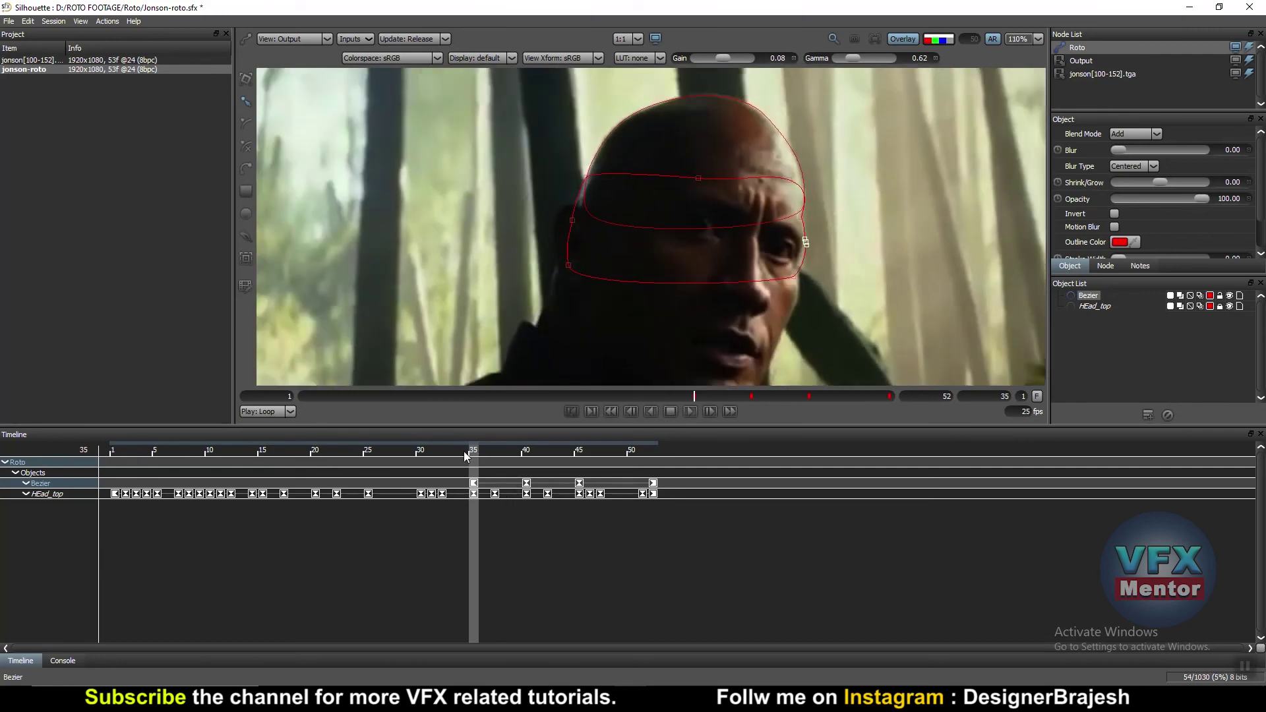
left_click(417, 455)
- Scale the face Bezier to about 85% and move it down-right onto the head
scroll(795, 245, "up", 1)
scroll(794, 245, "up", 1)
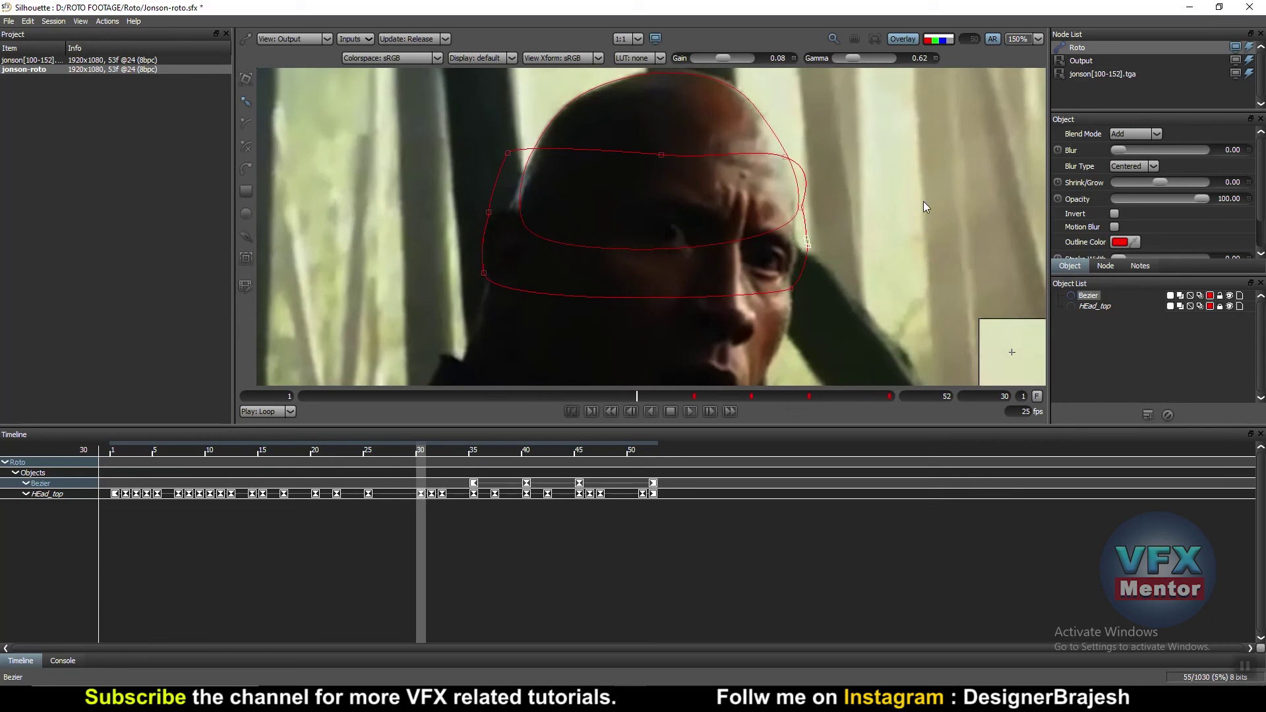
left_click(248, 84)
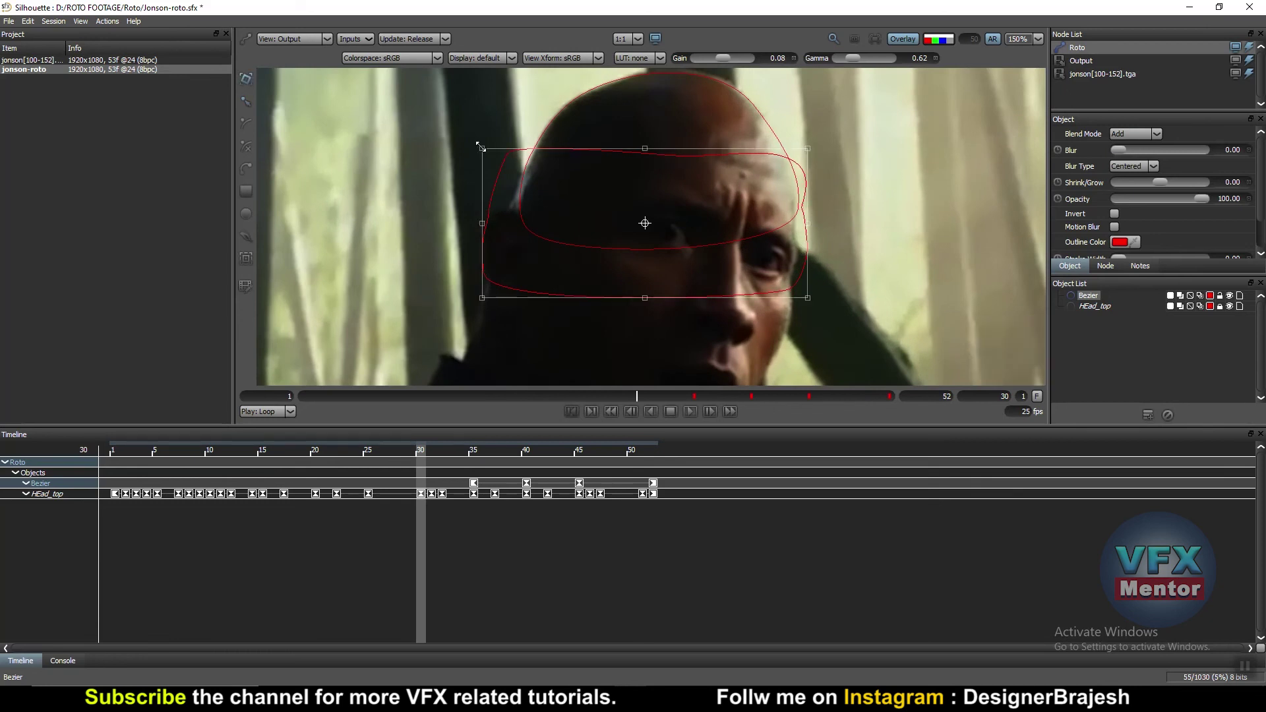
left_click_drag(480, 146, 499, 158)
left_click_drag(668, 164, 676, 171)
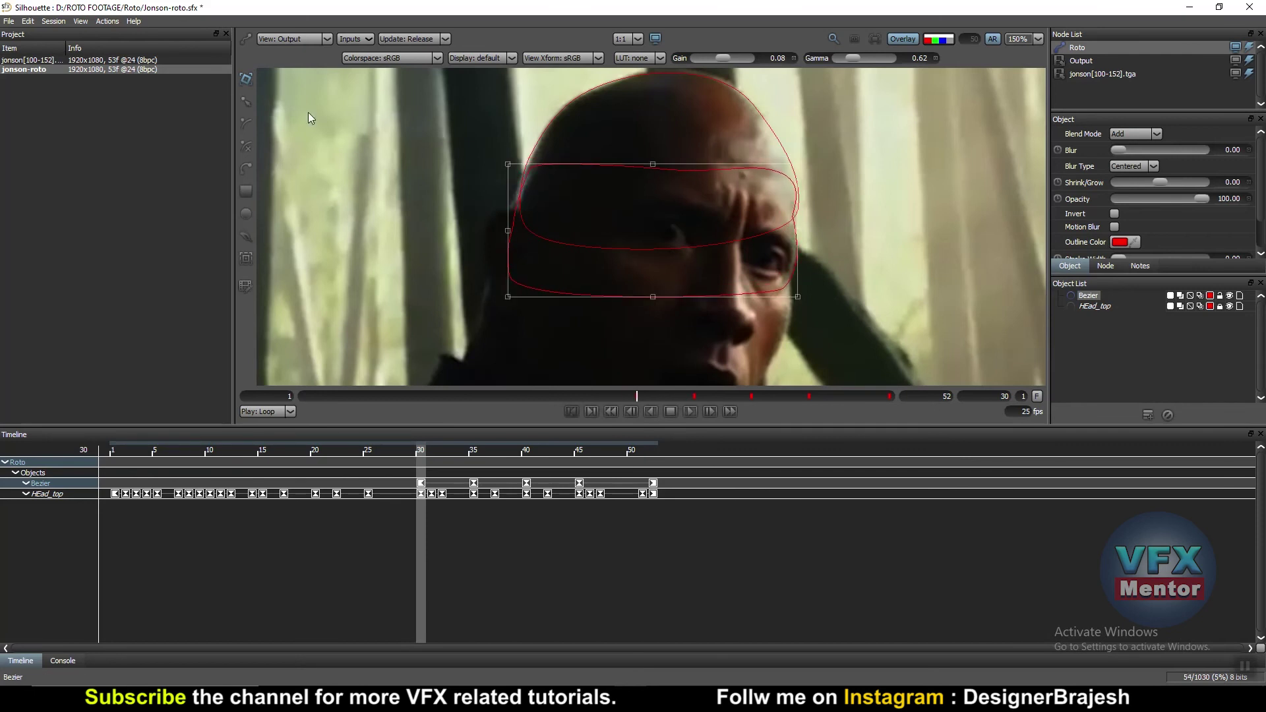
- With Reshape, nudge the Bezier's top-left point left onto the head edge
left_click(244, 100)
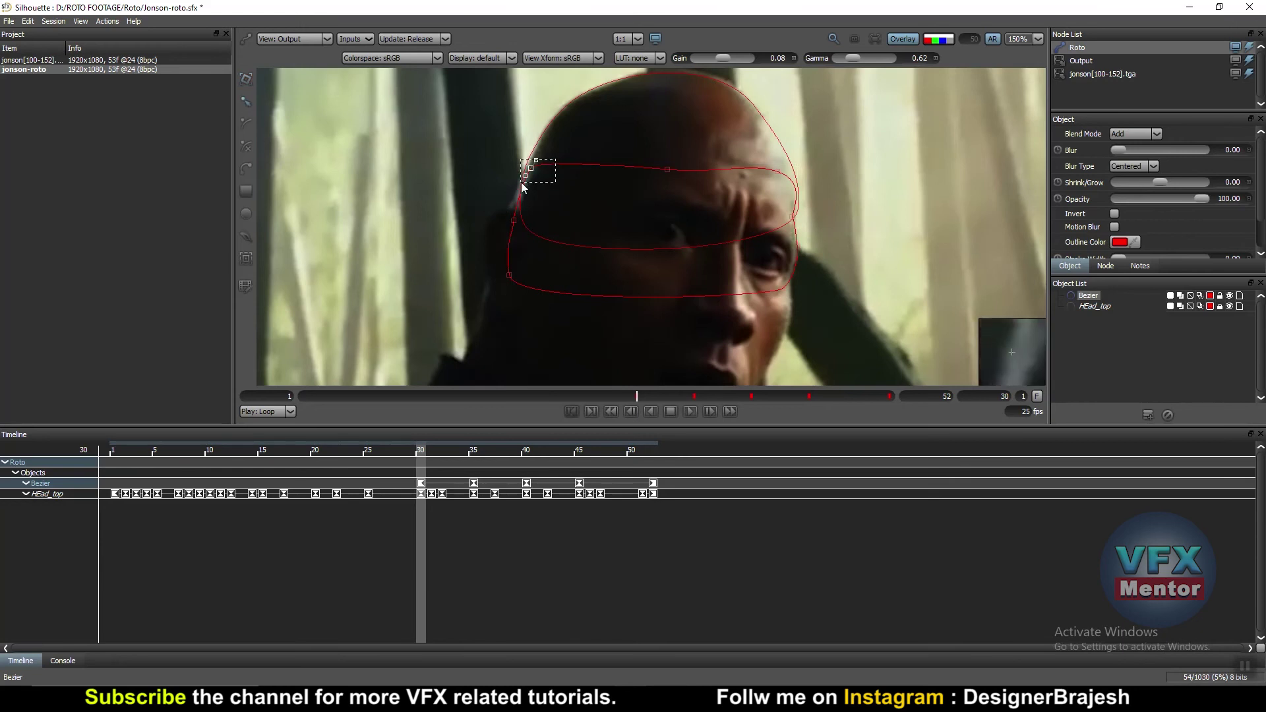
left_click(531, 169)
left_click_drag(532, 170, 511, 204)
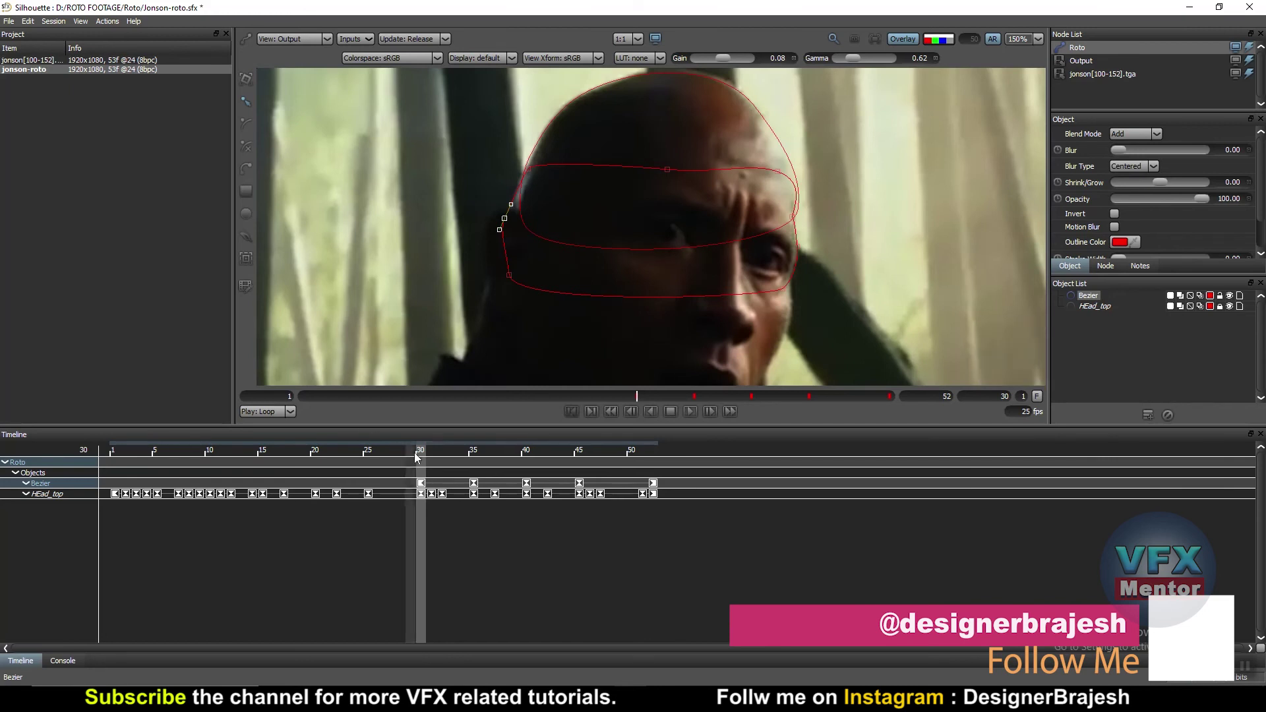
- At frame 25, scale the whole face Bezier to about 85% and move it up slightly
left_click_drag(422, 455, 367, 455)
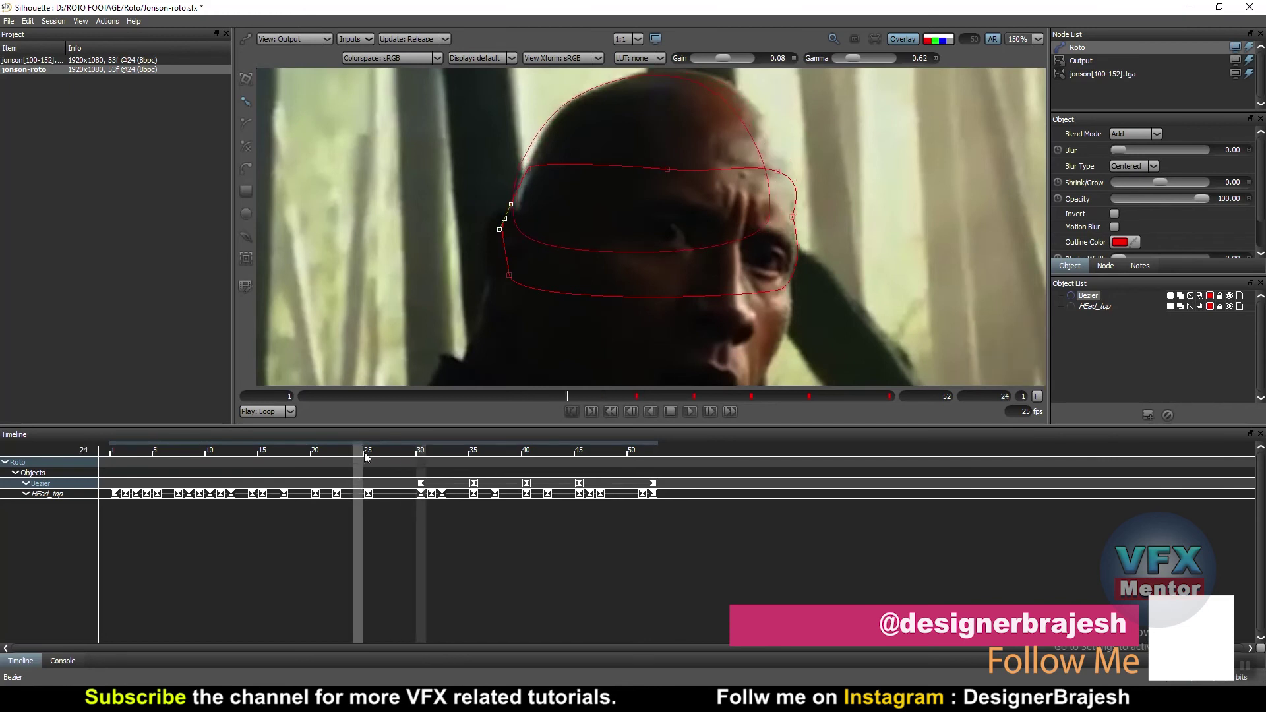
left_click_drag(878, 140, 459, 305)
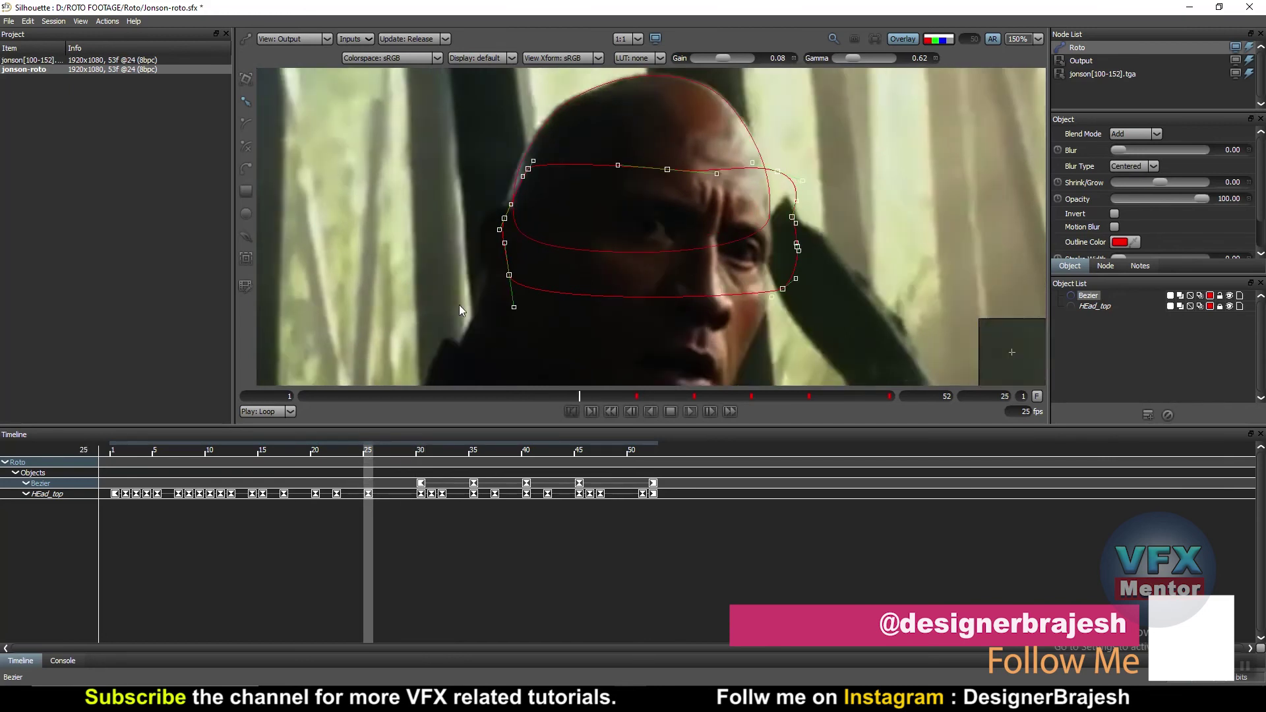
left_click(246, 78)
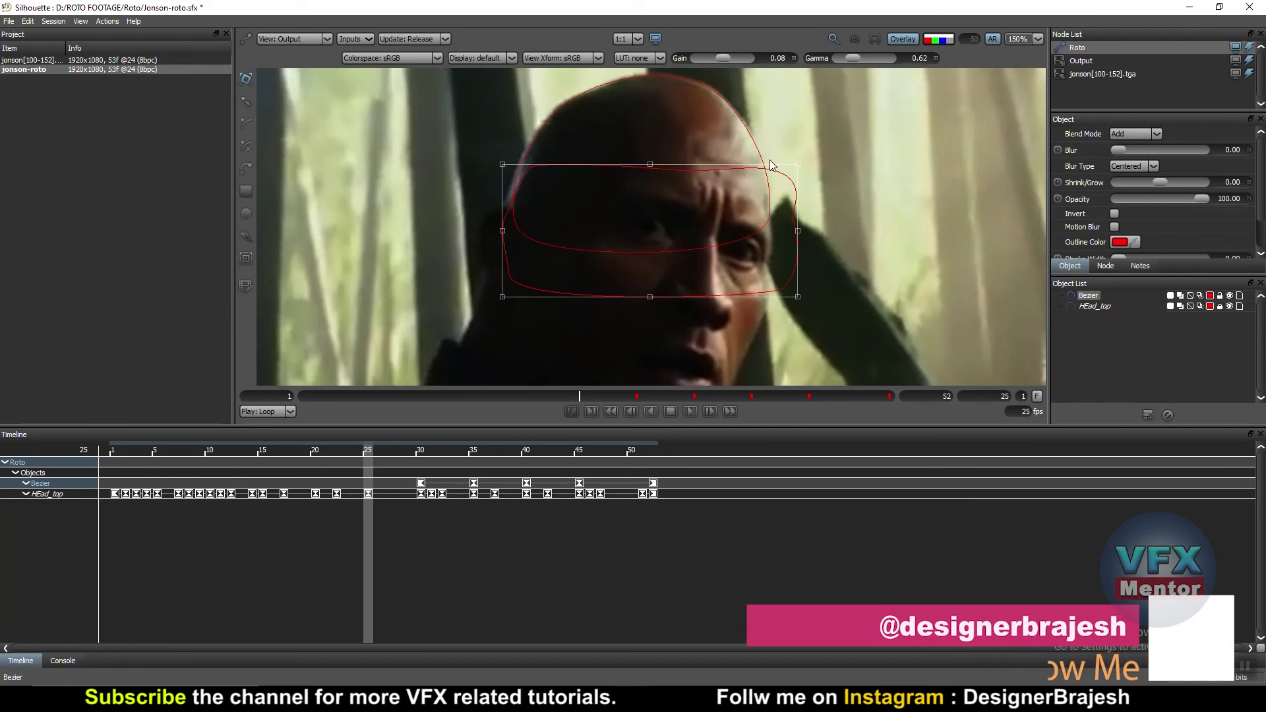
left_click_drag(801, 164, 777, 173)
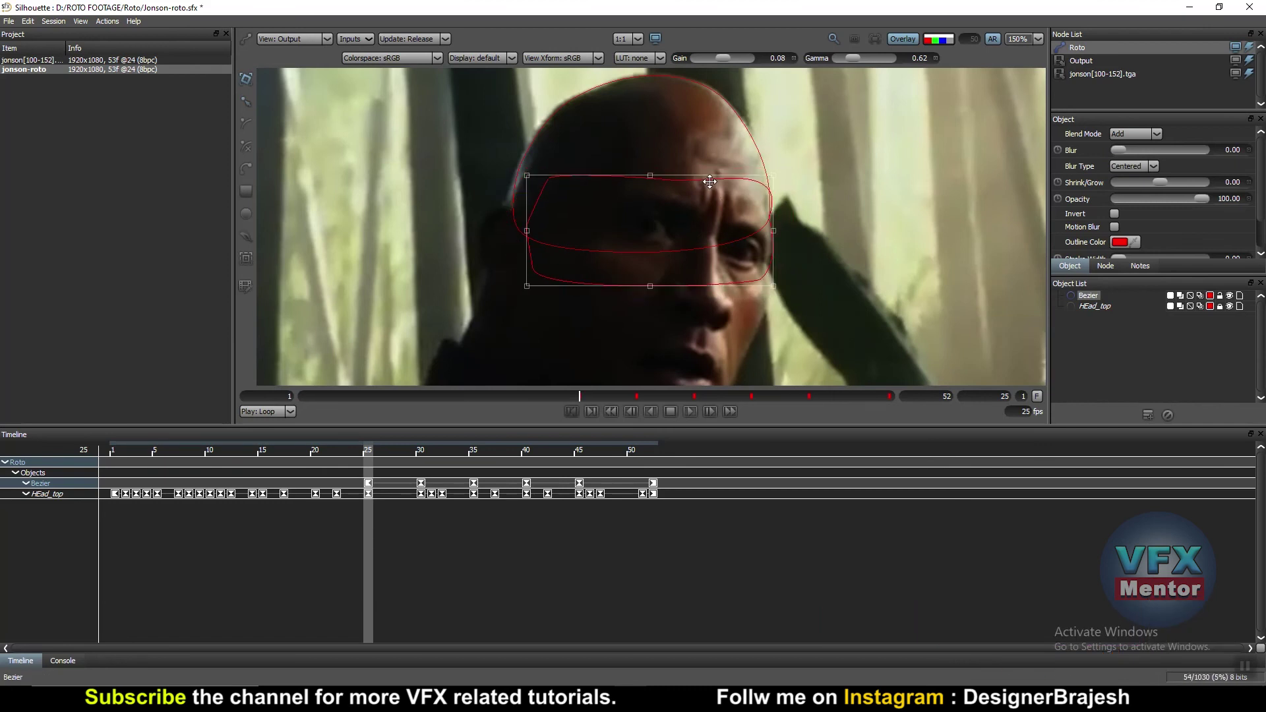
left_click_drag(708, 181, 707, 177)
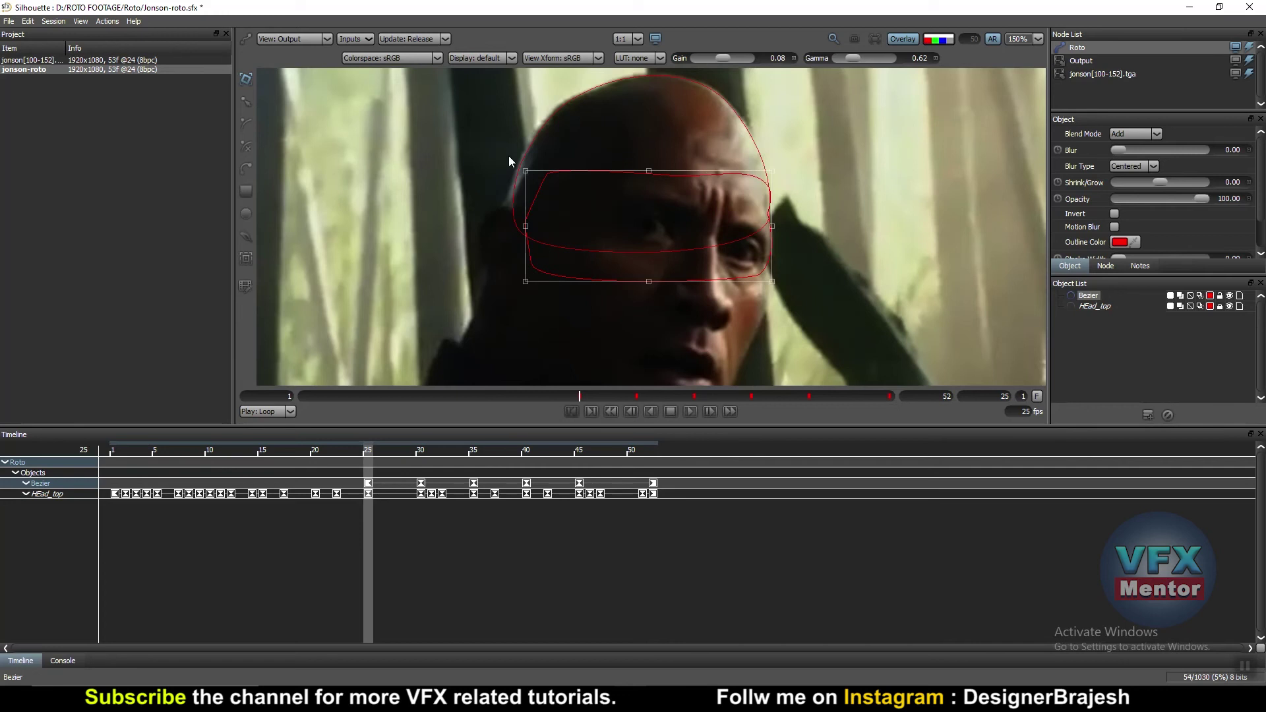
- Push the Bezier's left-side points outward onto the head, then go to frame 20
left_click(245, 101)
left_click_drag(590, 156, 473, 277)
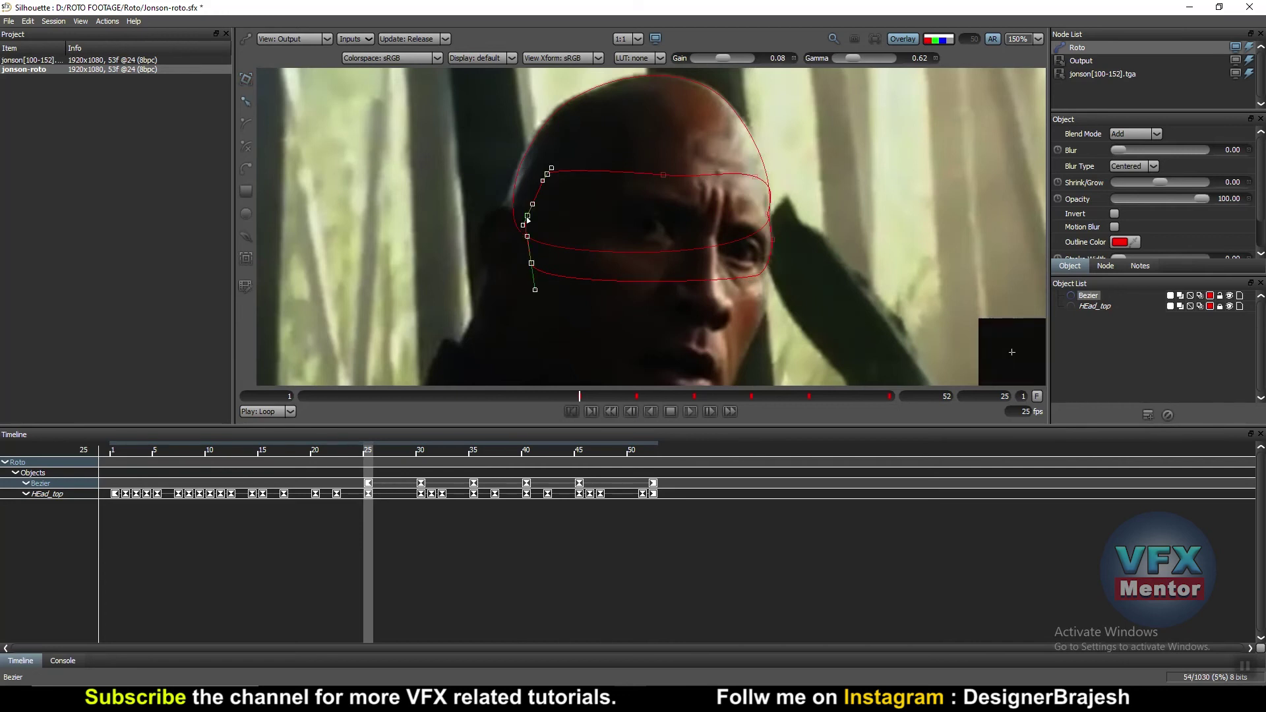
left_click_drag(514, 217, 503, 216)
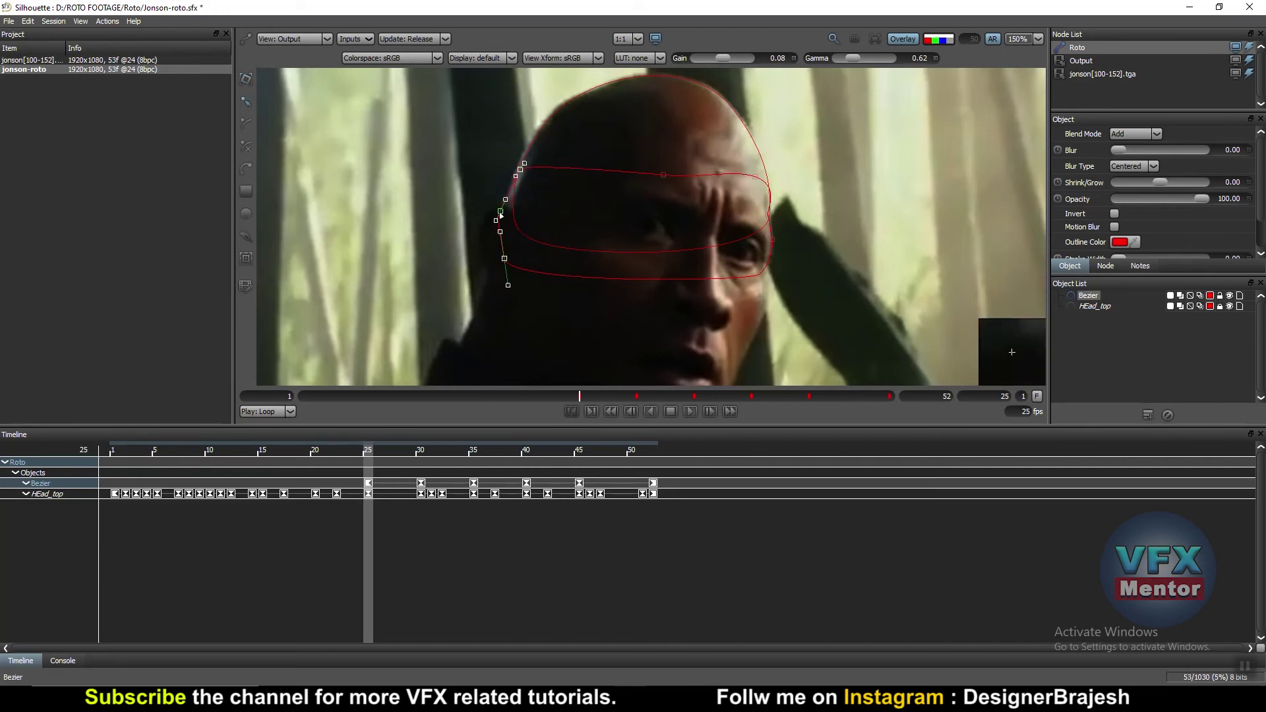
left_click(453, 203)
scroll(672, 247, "down", 2)
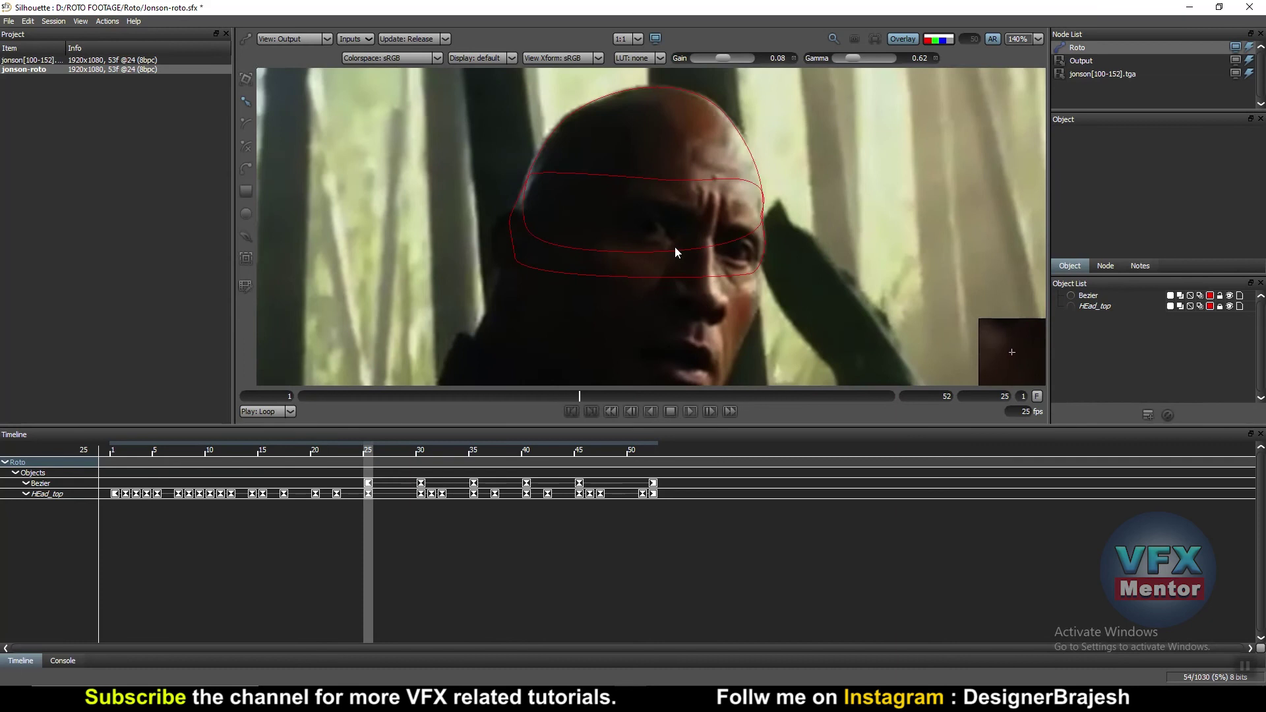
left_click_drag(374, 449, 315, 449)
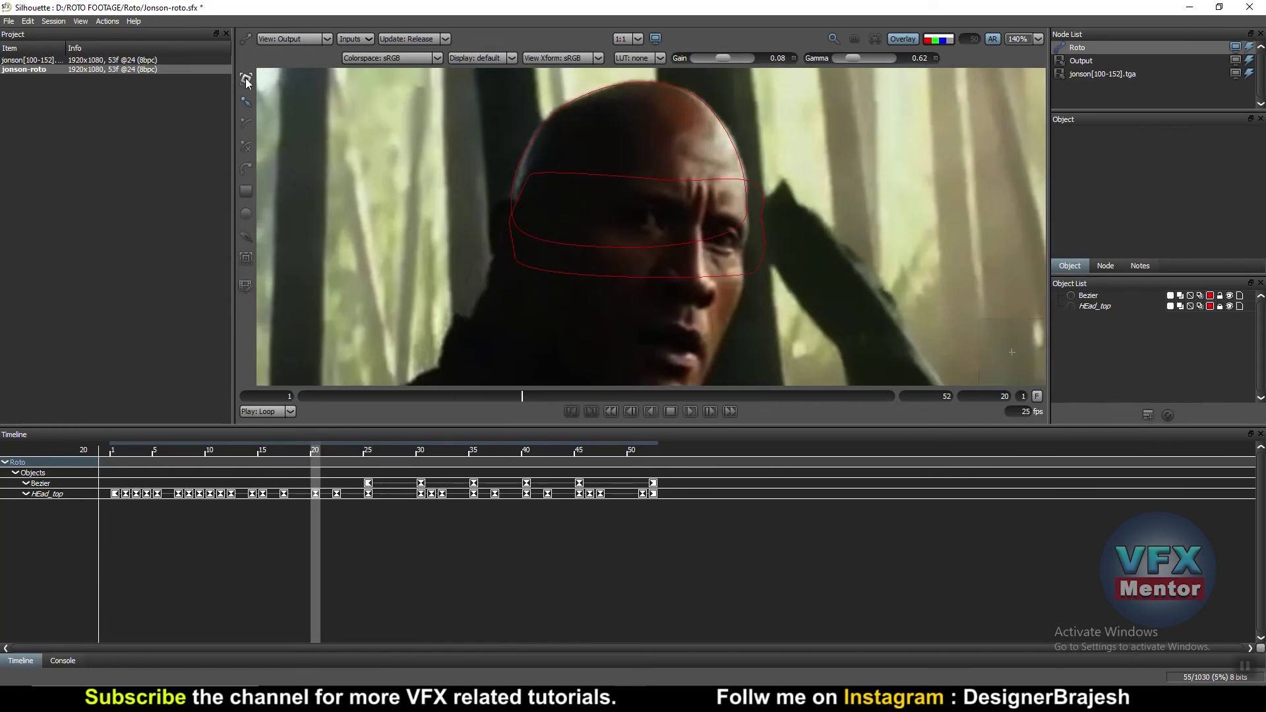
- Shrink the face Bezier to about 89% and pull its right-side point inward
left_click(763, 200)
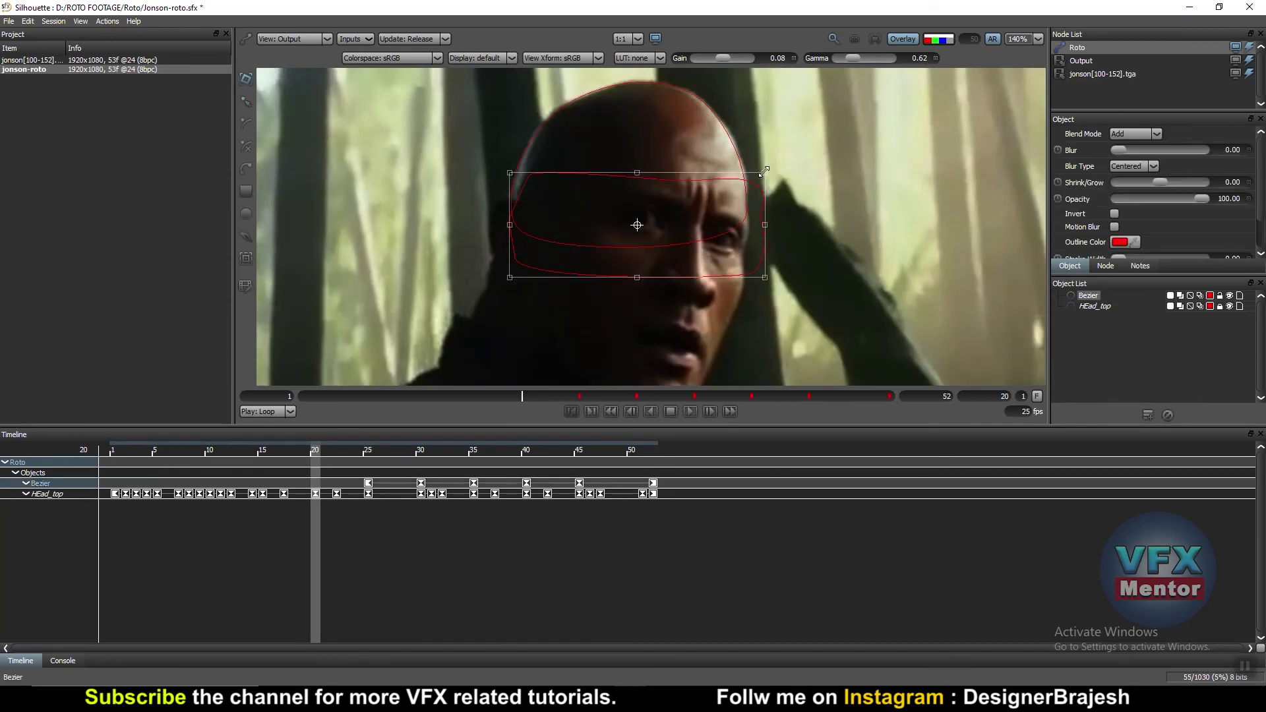
left_click_drag(766, 171, 705, 175)
left_click(244, 102)
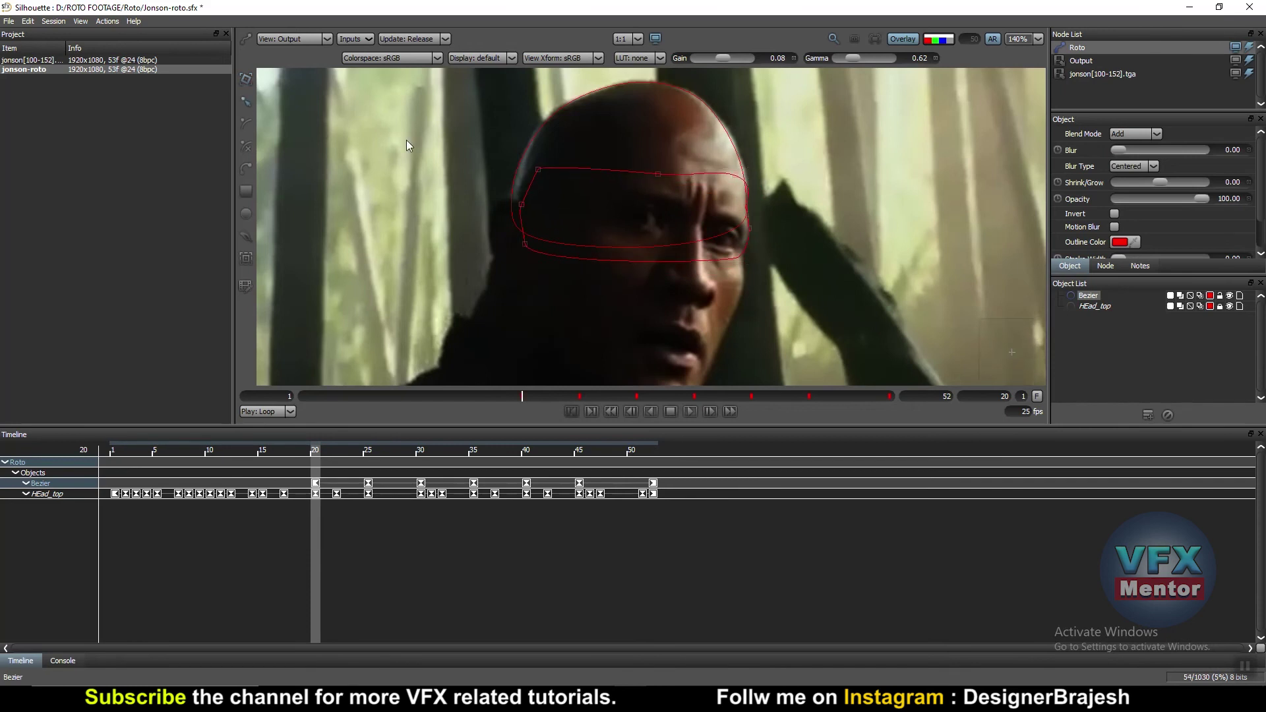
scroll(862, 239, "up", 3)
scroll(774, 188, "up", 2)
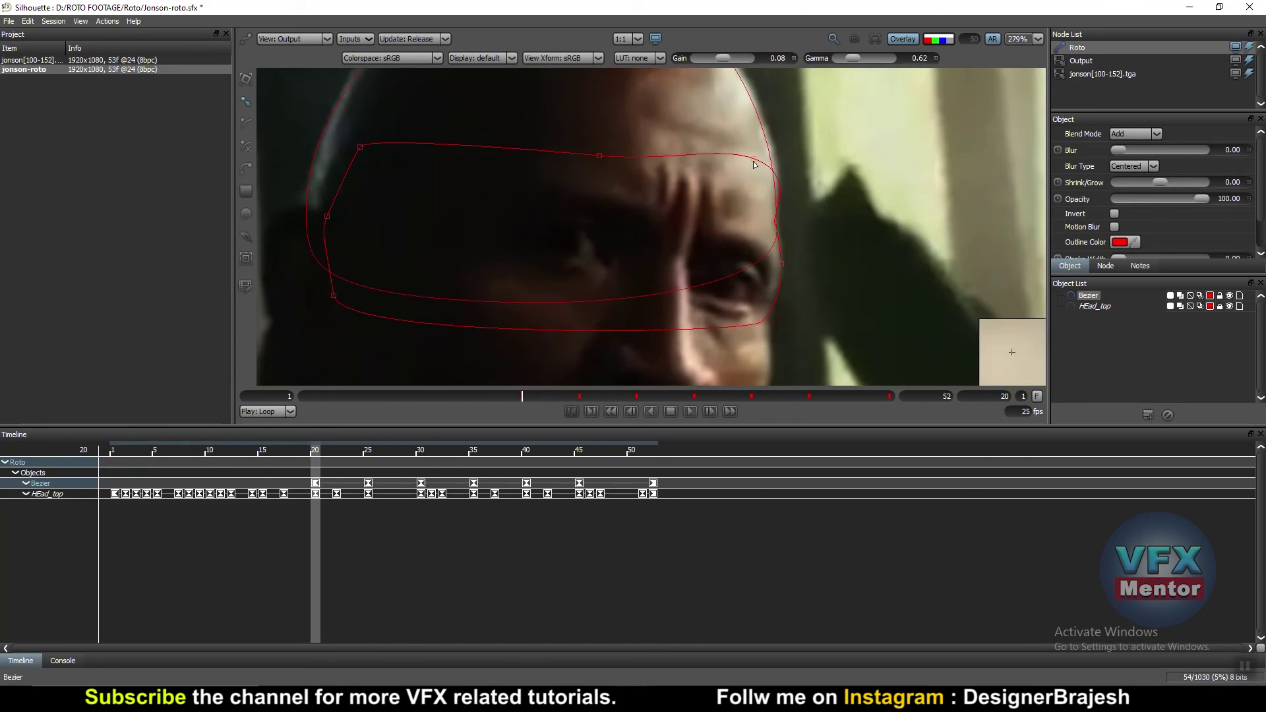
left_click_drag(754, 158, 741, 159)
- Adjust the upper and lower tangents of a HEad_top point
scroll(741, 159, "down", 2)
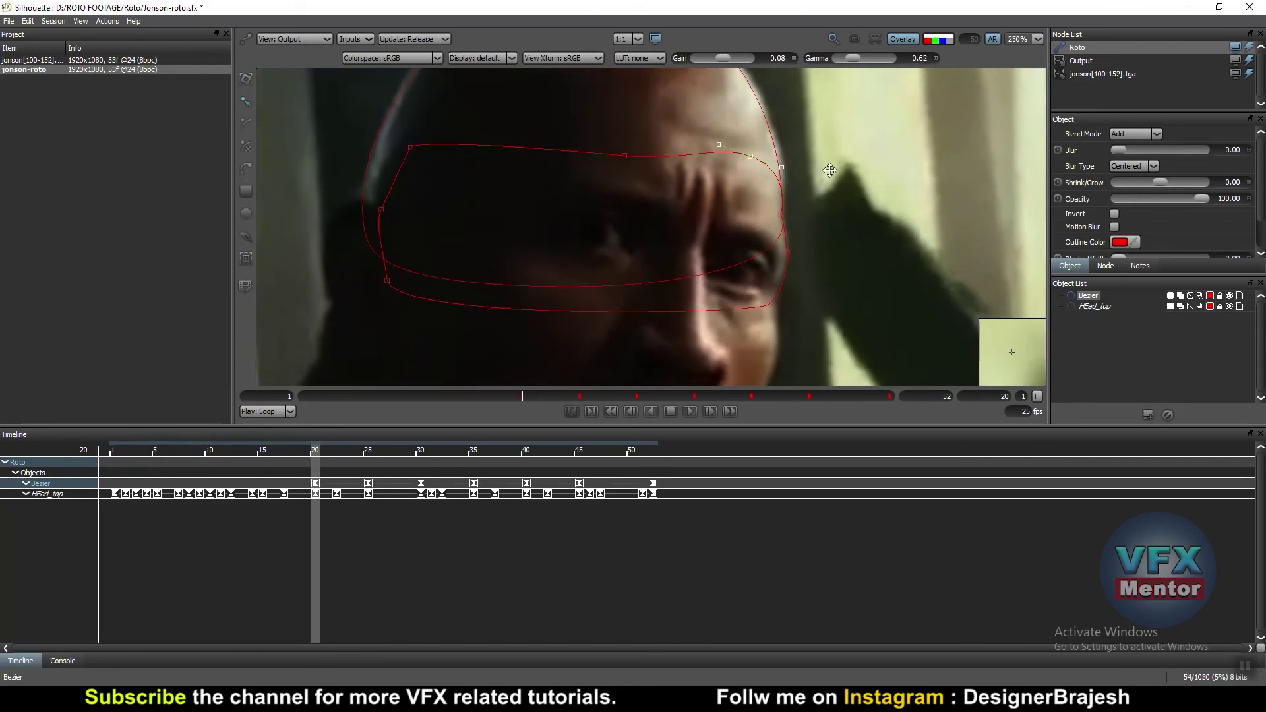
scroll(759, 219, "up", 1)
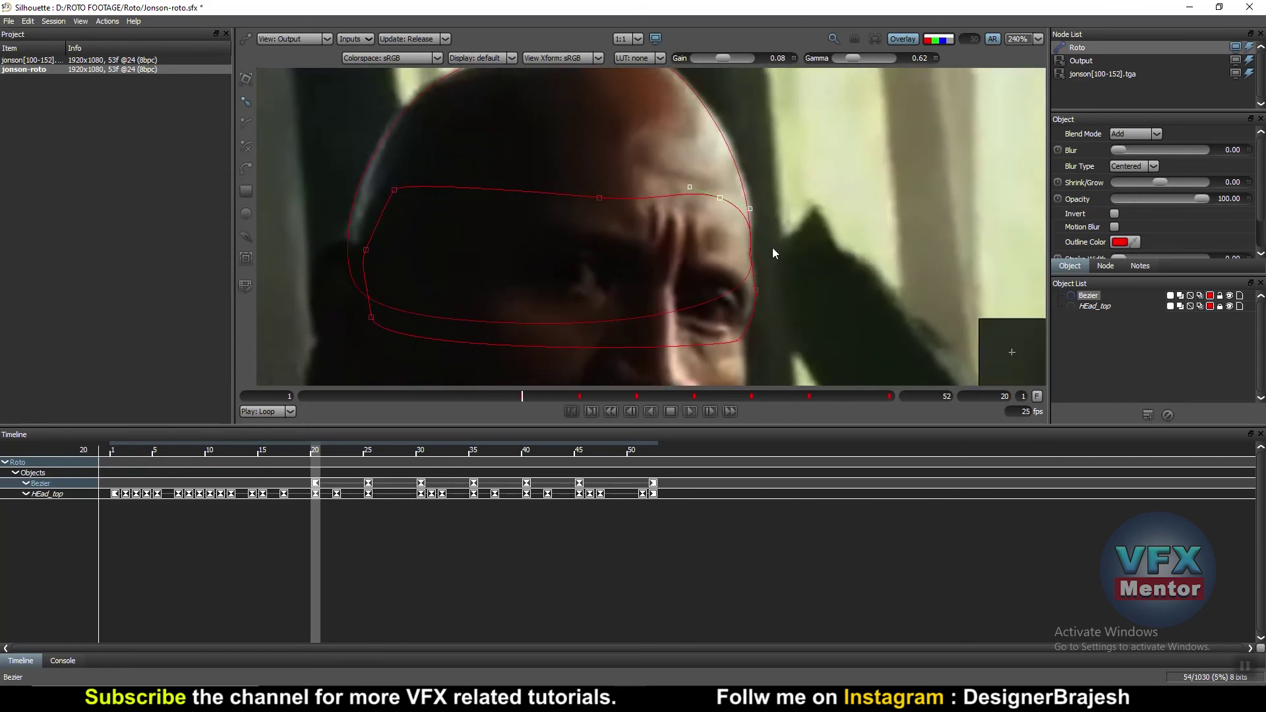
scroll(773, 247, "up", 1)
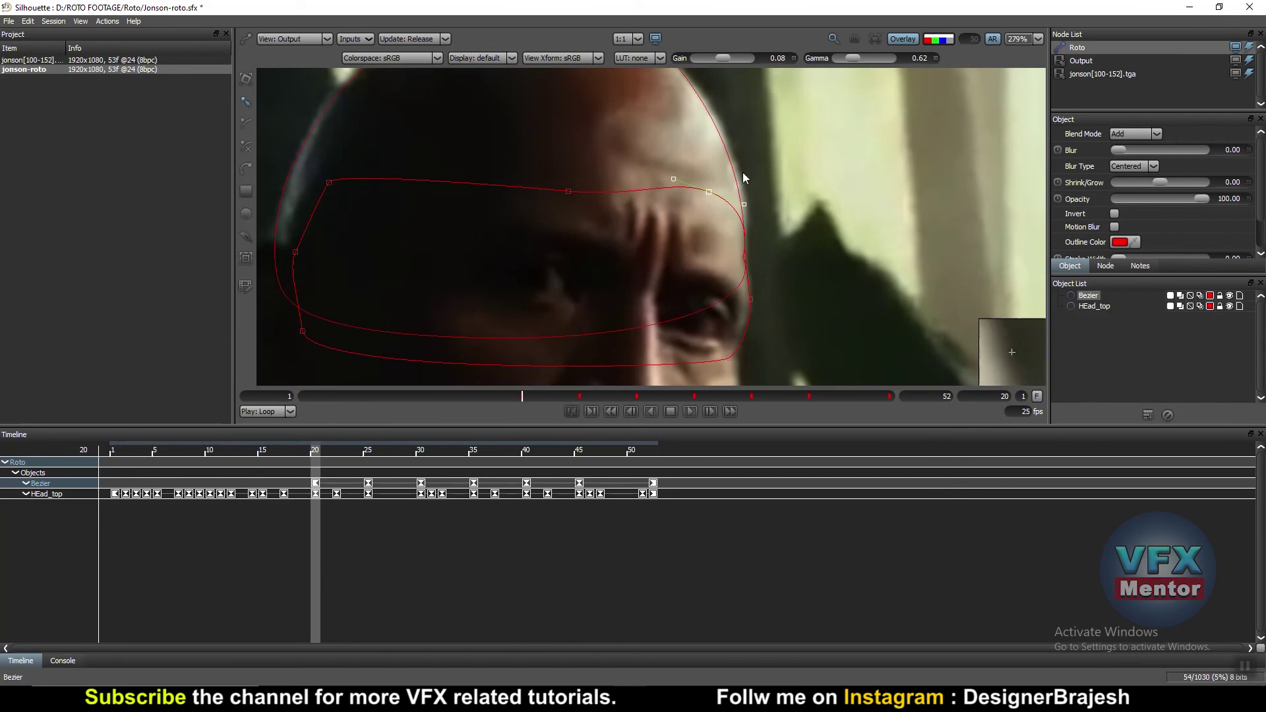
left_click(744, 198)
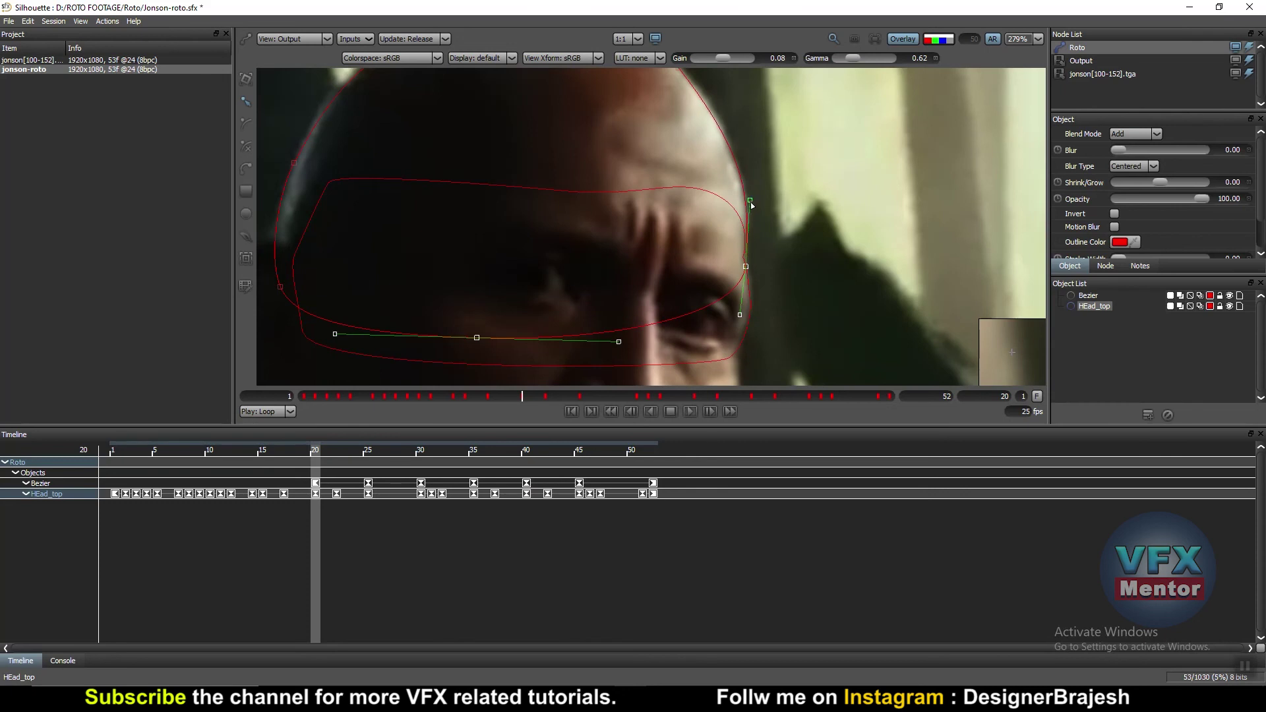
left_click_drag(754, 205, 749, 200)
left_click_drag(740, 314, 744, 304)
left_click(1212, 306)
scroll(663, 236, "down", 2)
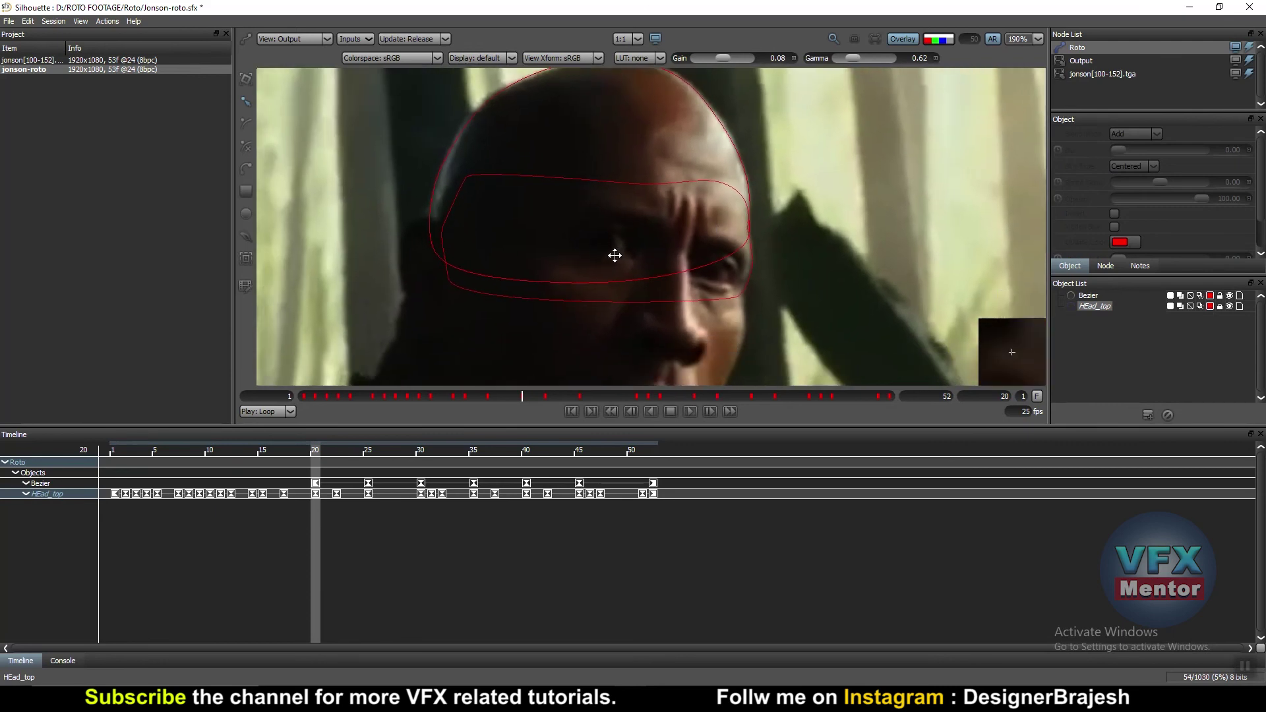
- Move the Bezier's upper-left, left and lower-left points out to the head edge, then go to frame 15
left_click(1089, 295)
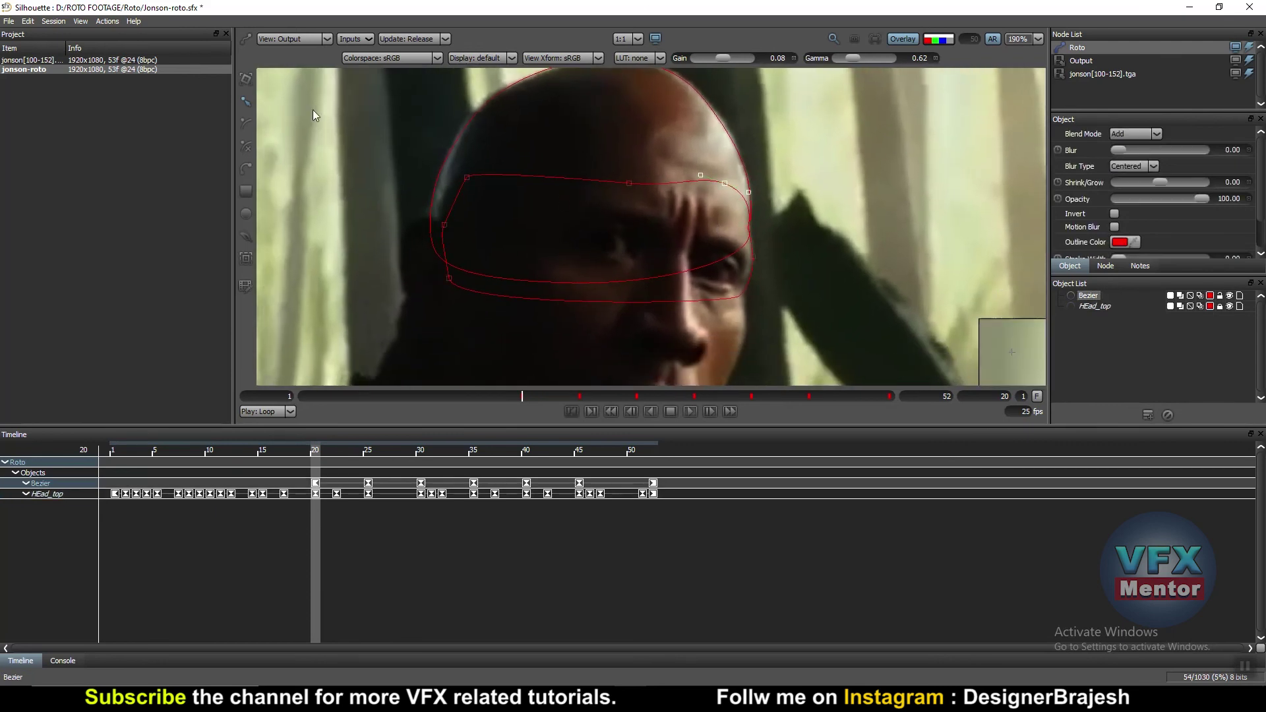
left_click(467, 177)
left_click_drag(467, 177, 440, 173)
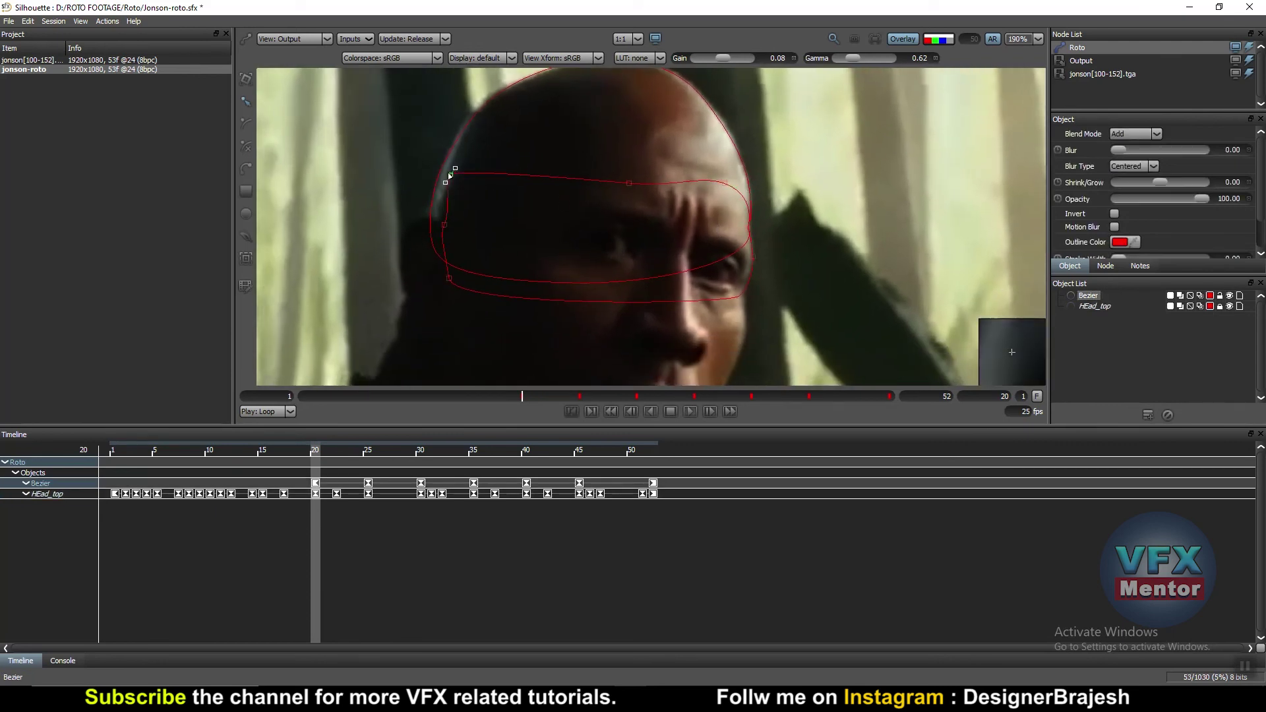
left_click_drag(444, 224, 425, 225)
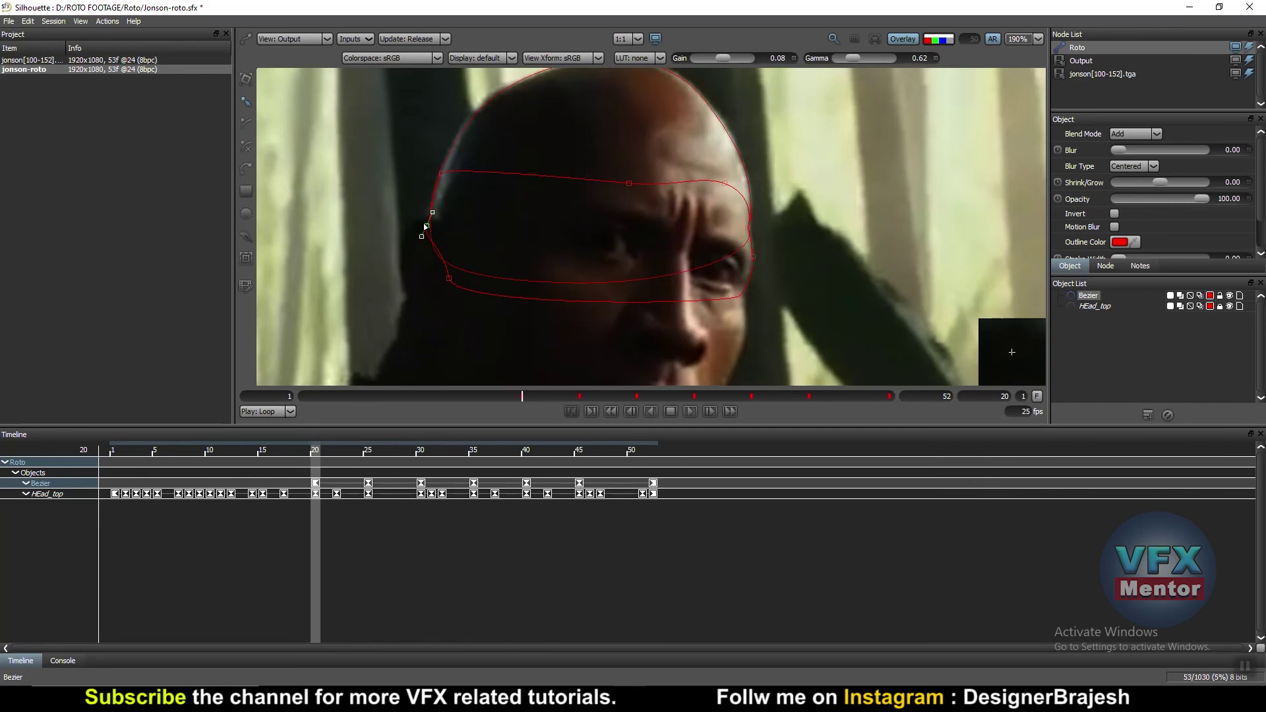
left_click_drag(448, 280, 432, 285)
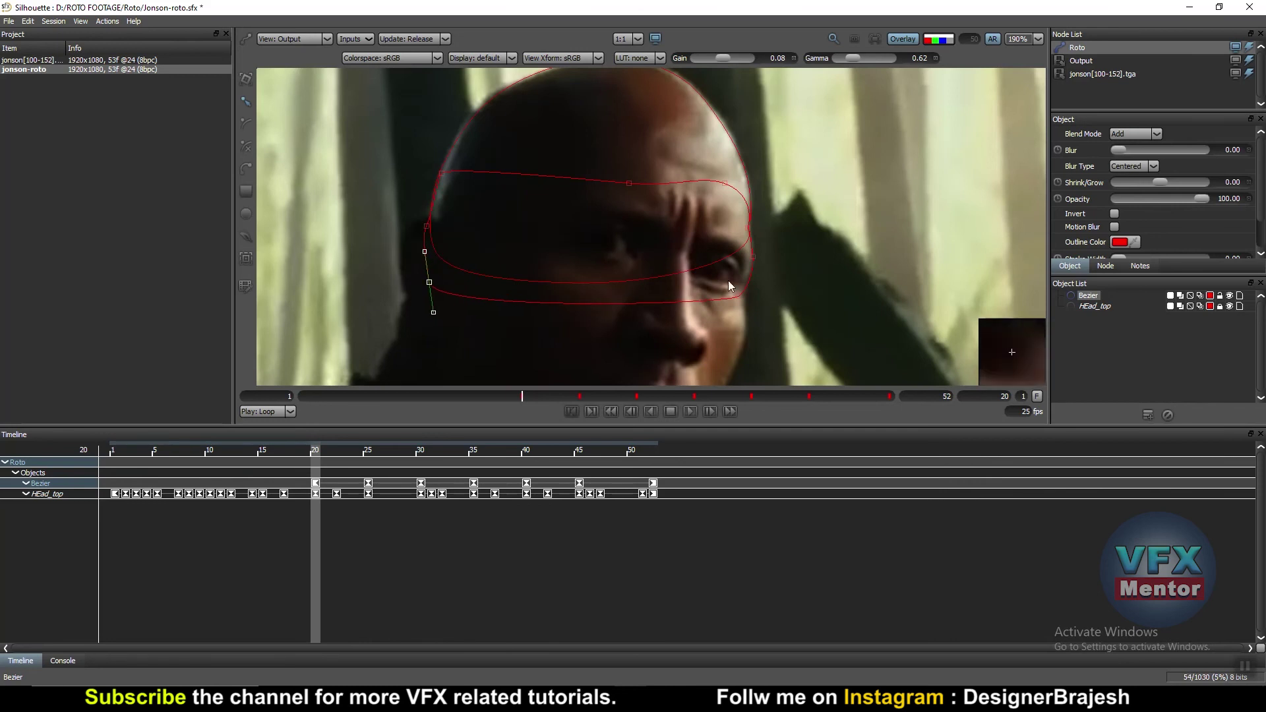
scroll(745, 288, "up", 3)
left_click(737, 301)
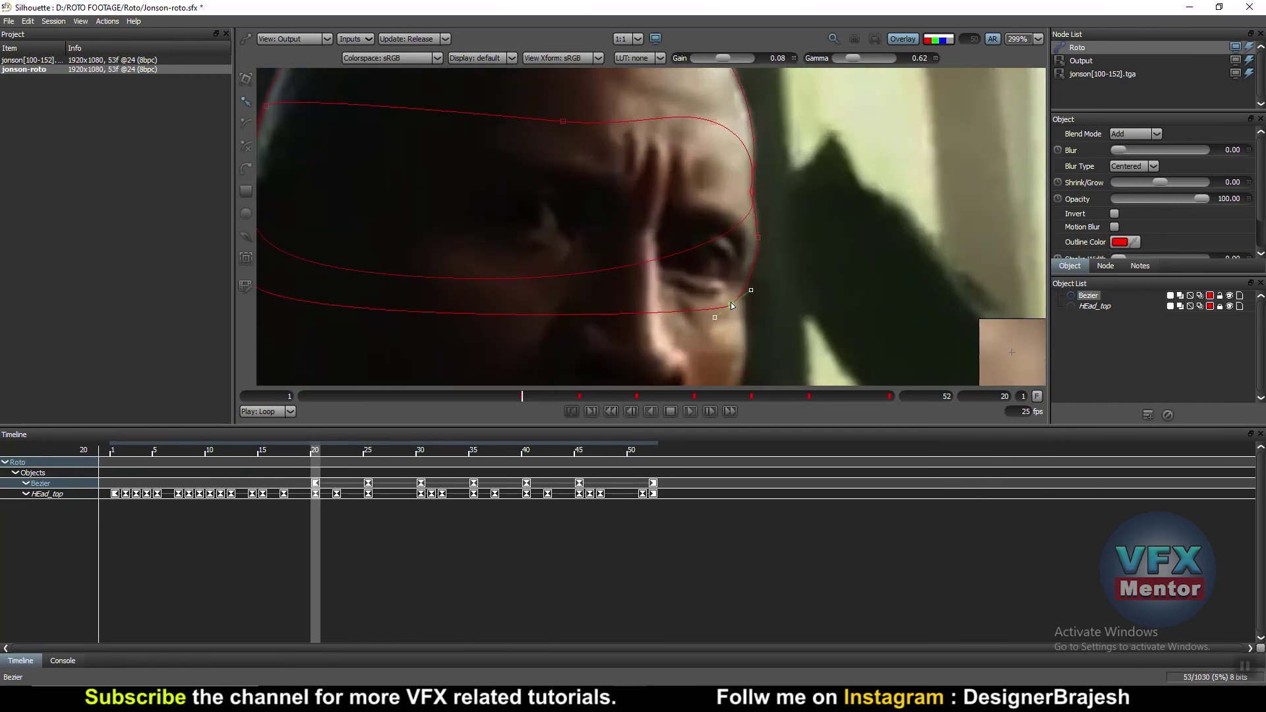
scroll(746, 256, "down", 3)
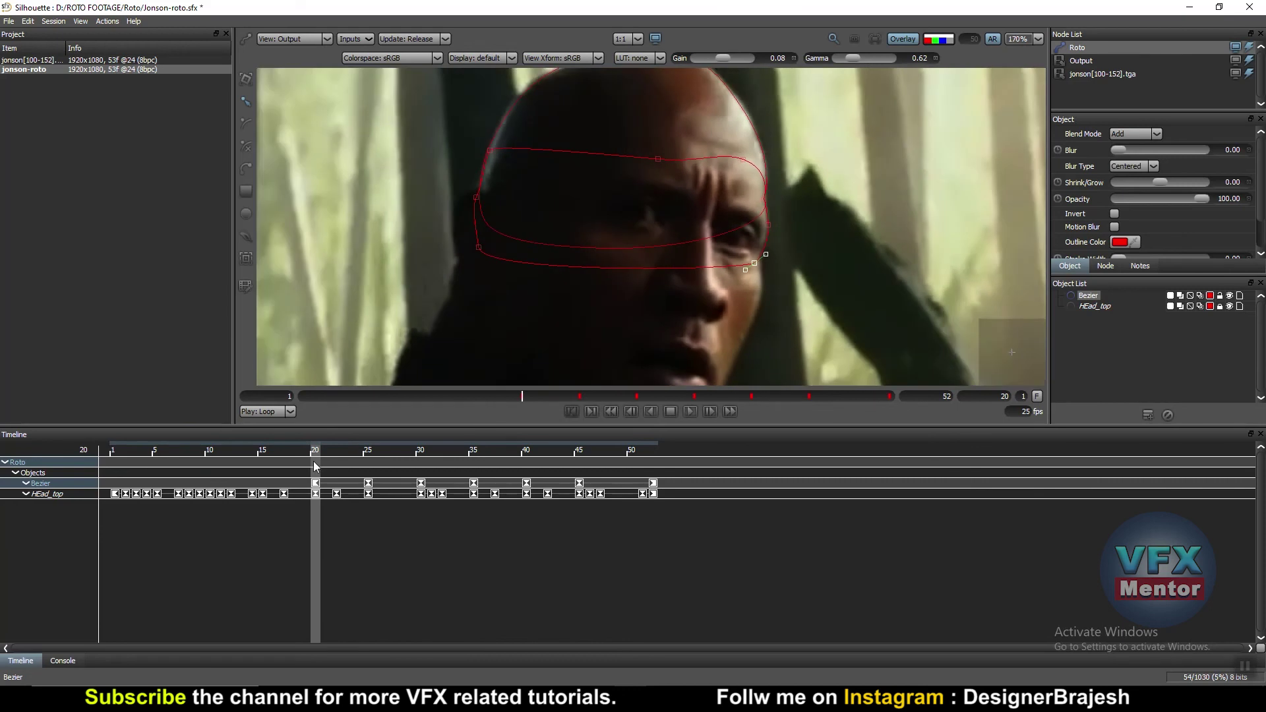
left_click_drag(316, 455, 262, 458)
- At frame 15, shift the face Bezier's points left and up onto the head
scroll(666, 215, "down", 1)
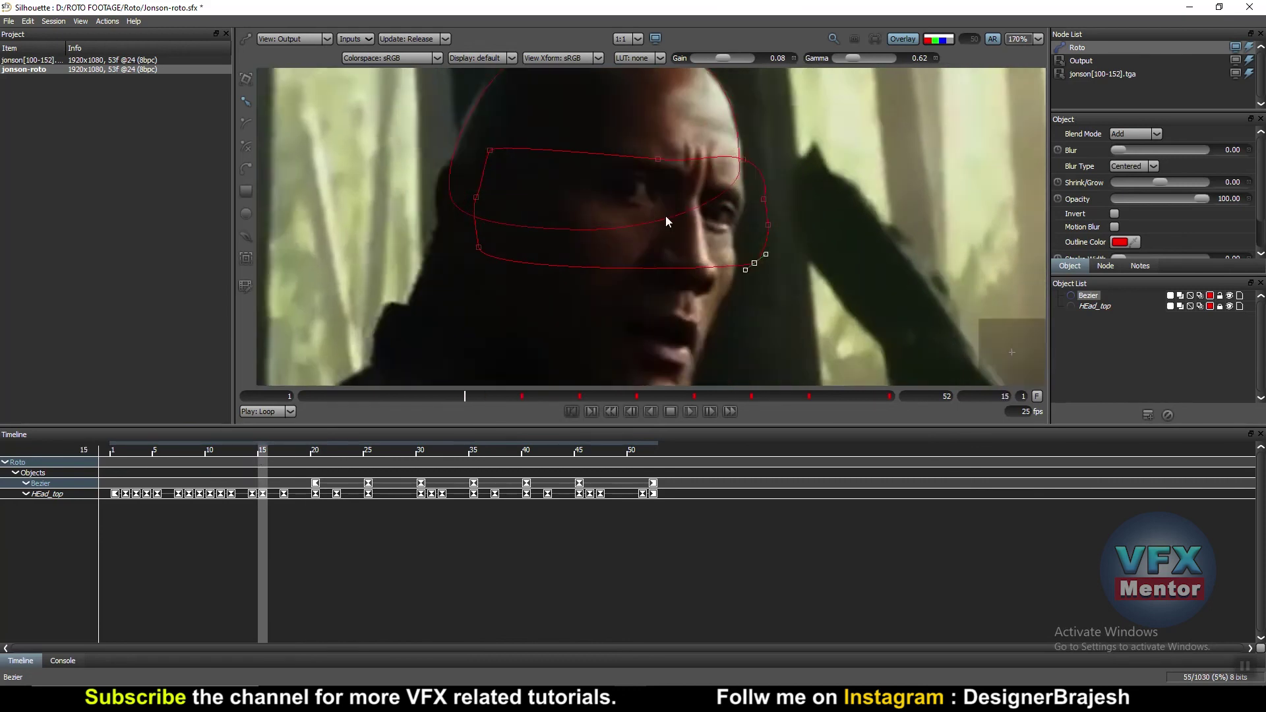
left_click_drag(804, 160, 443, 294)
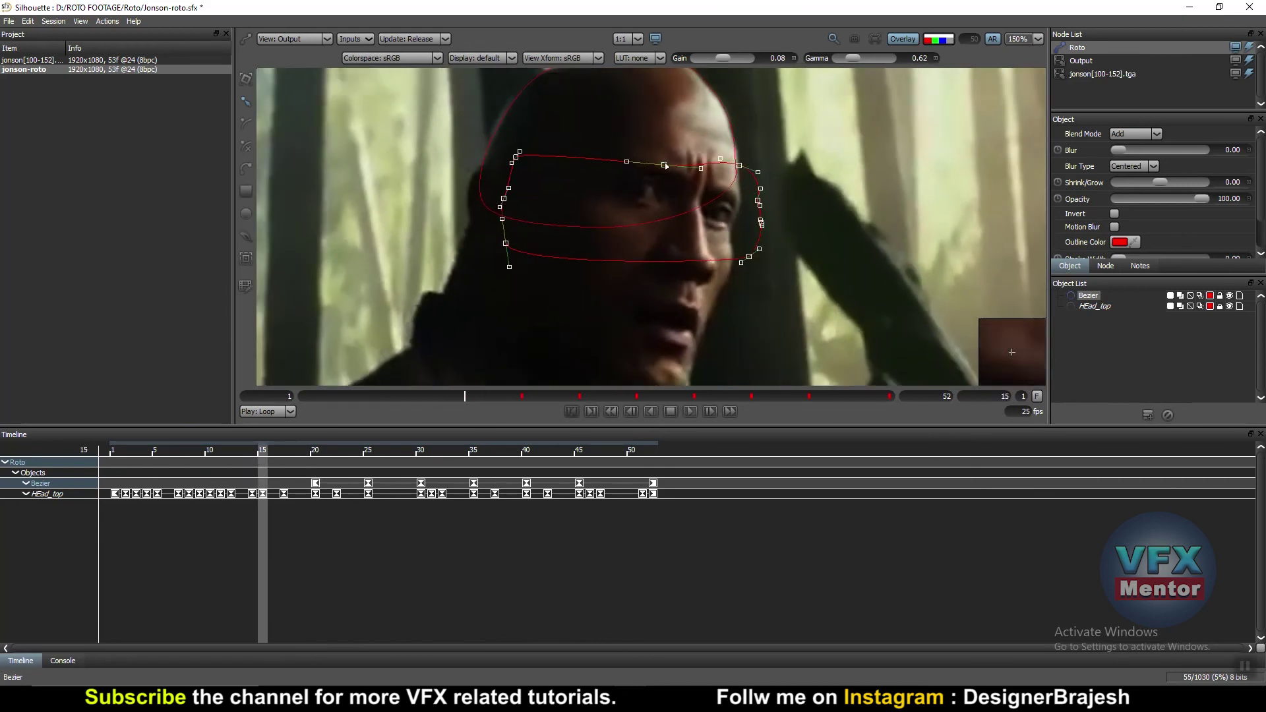
mouse_move(664, 164)
left_mouse_down()
mouse_move(643, 159)
mouse_move(641, 142)
left_mouse_up()
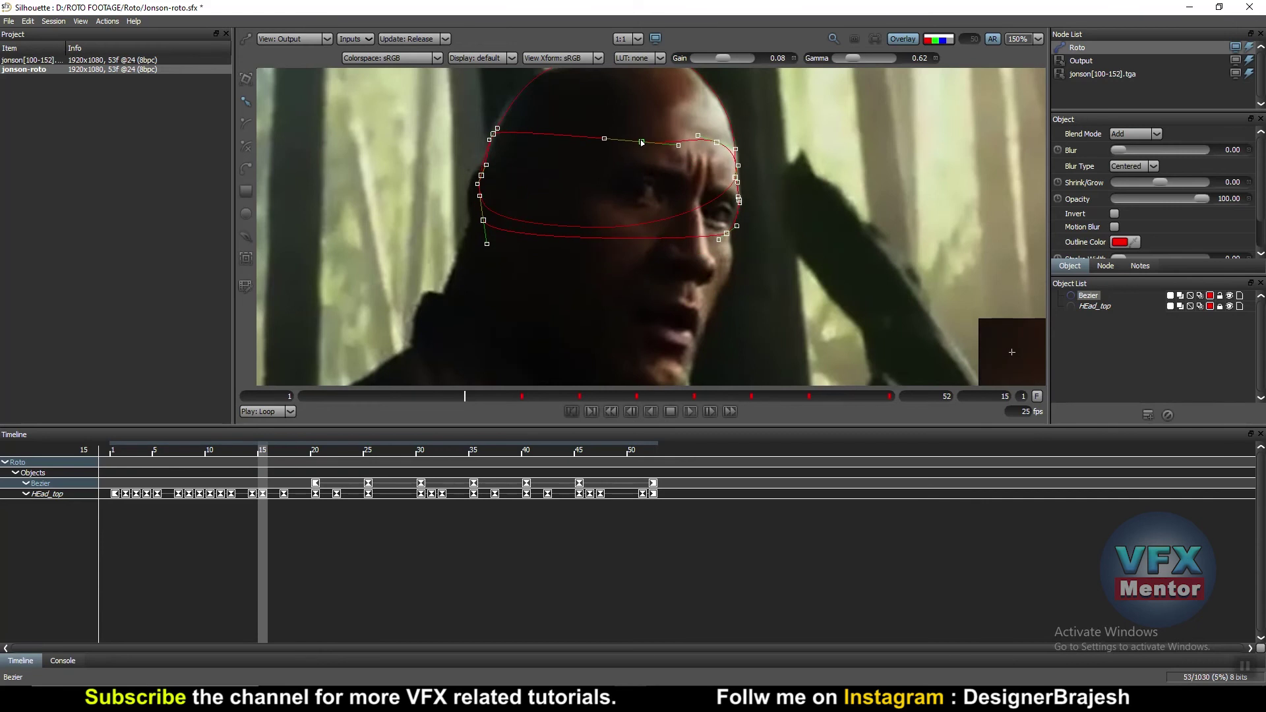
left_click(734, 132)
- Add two points to the Bezier along its upper edge and right edge
scroll(780, 182, "up", 3)
scroll(740, 189, "up", 2)
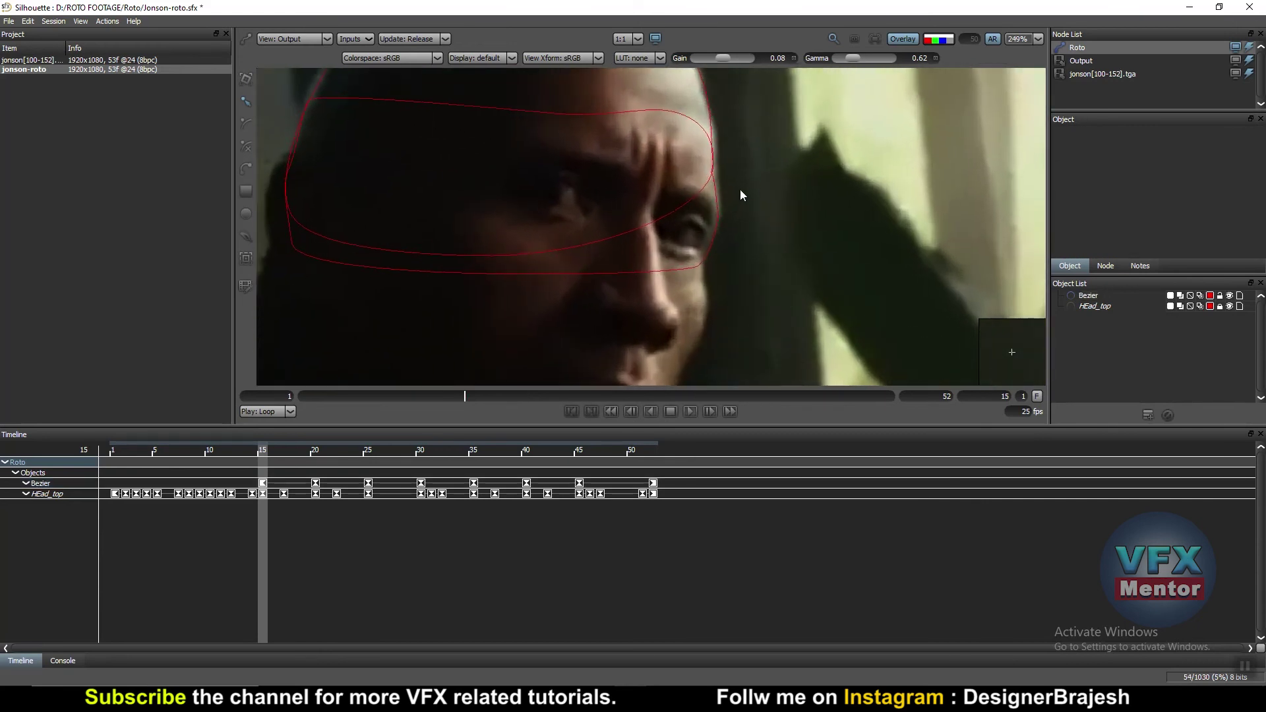
left_click_drag(756, 186, 787, 241)
scroll(806, 255, "down", 1)
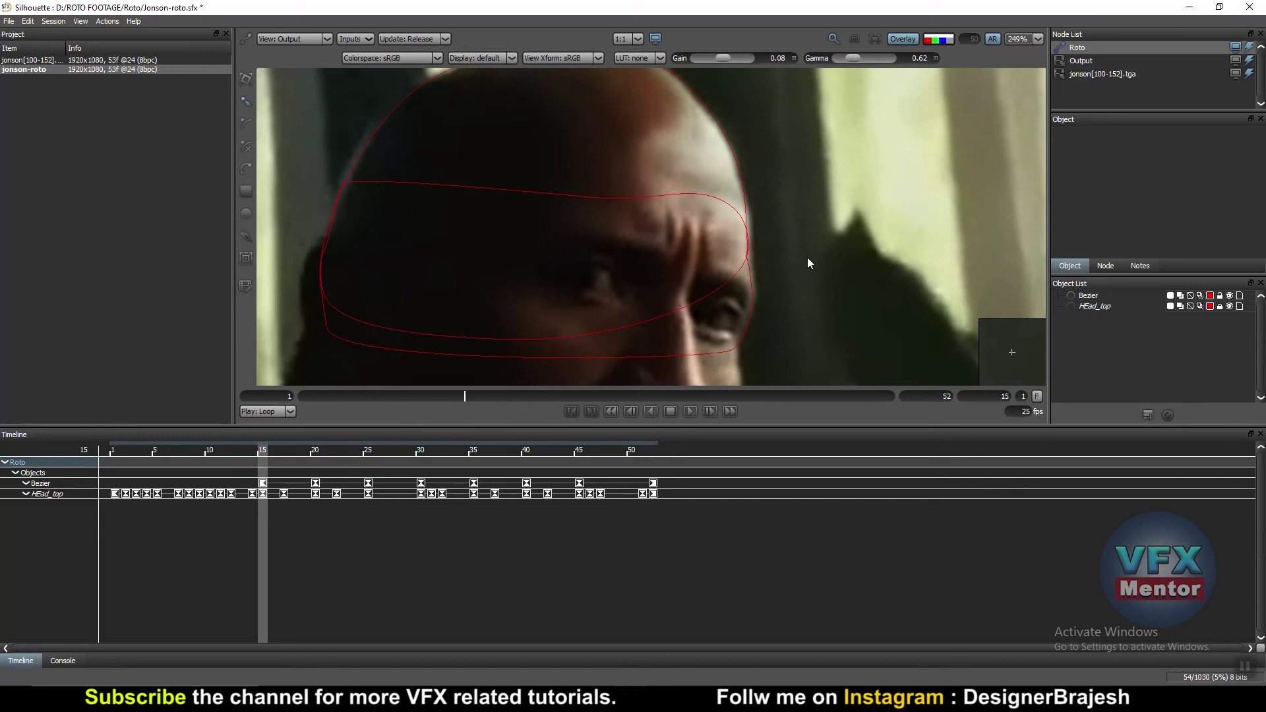
left_click(751, 278)
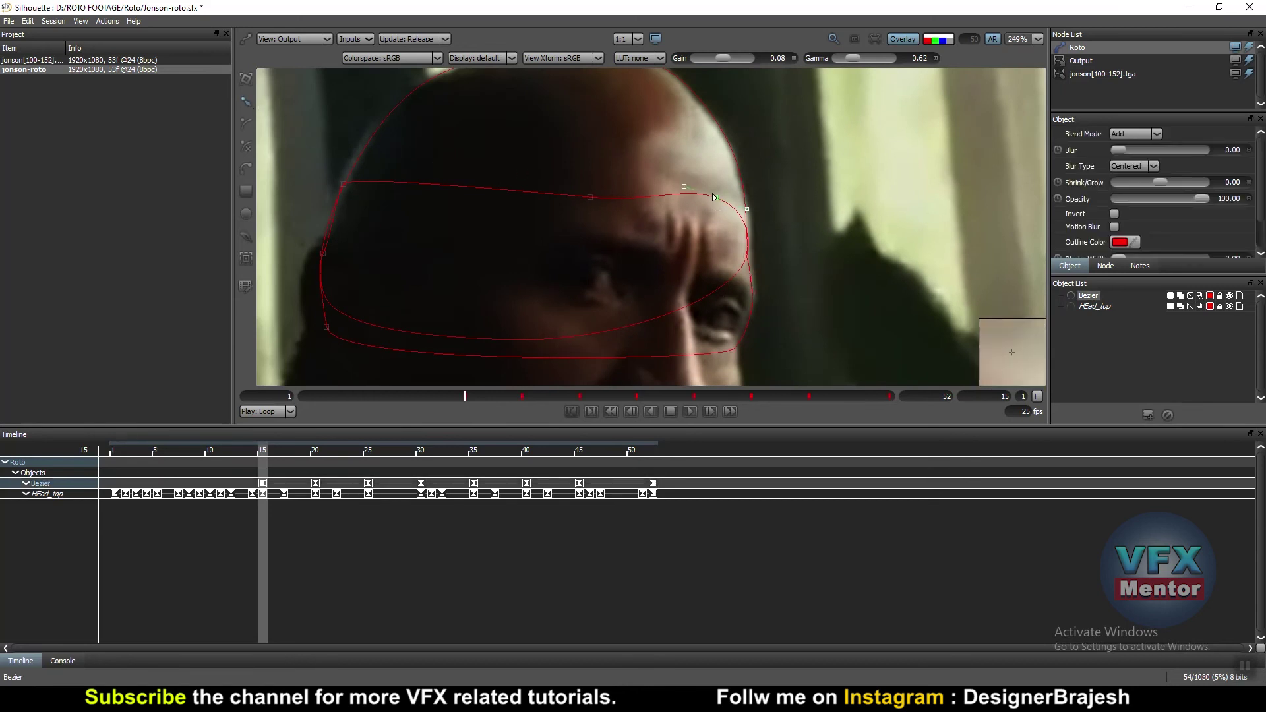
left_click_drag(721, 194, 730, 187)
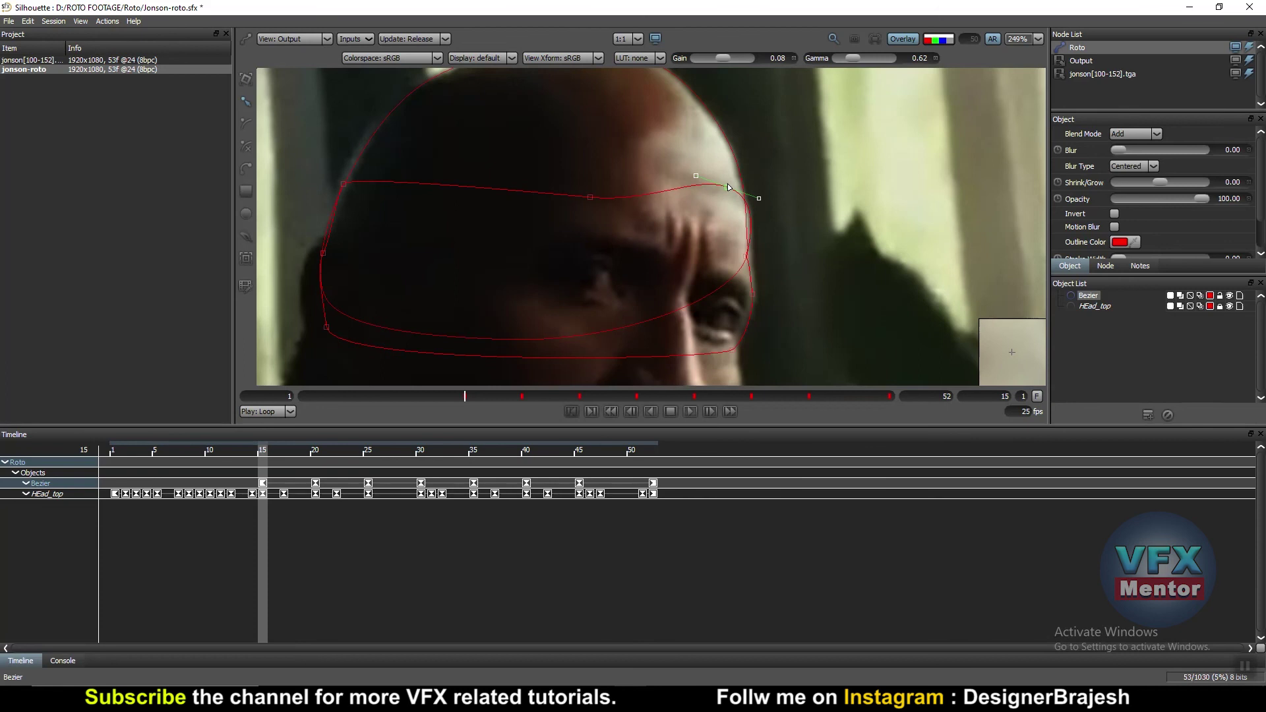
left_click_drag(752, 254, 754, 261)
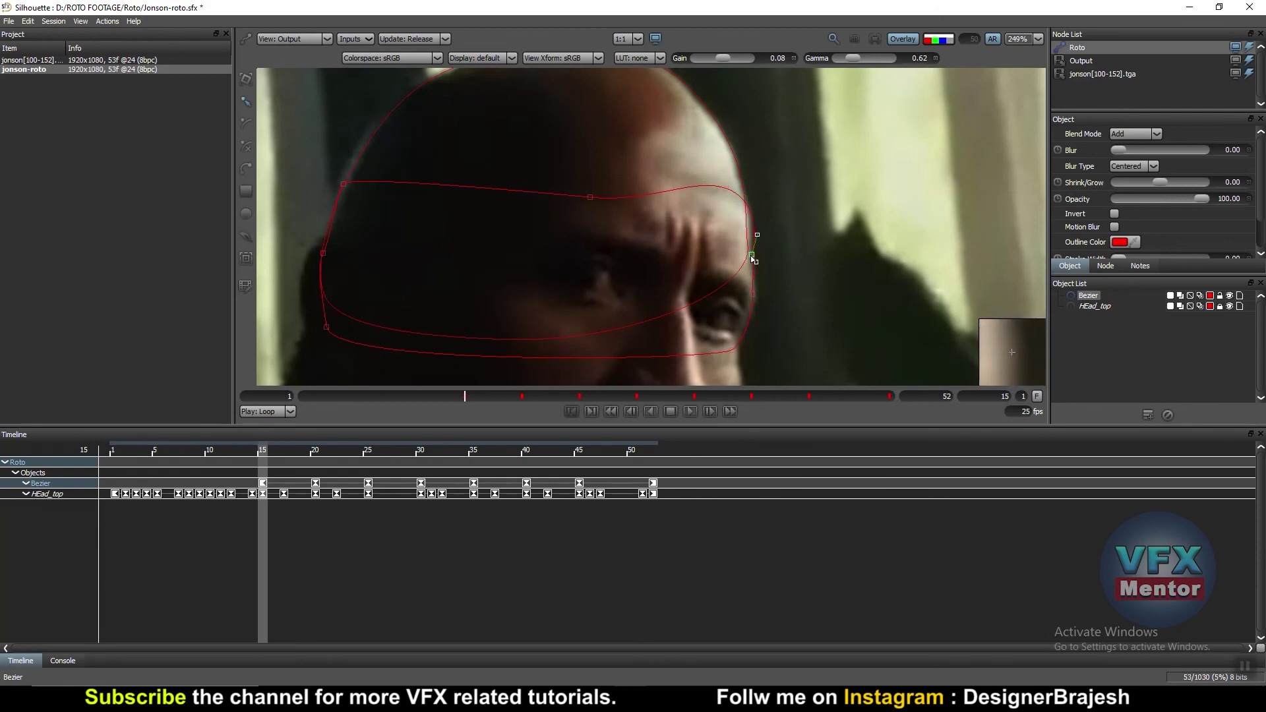
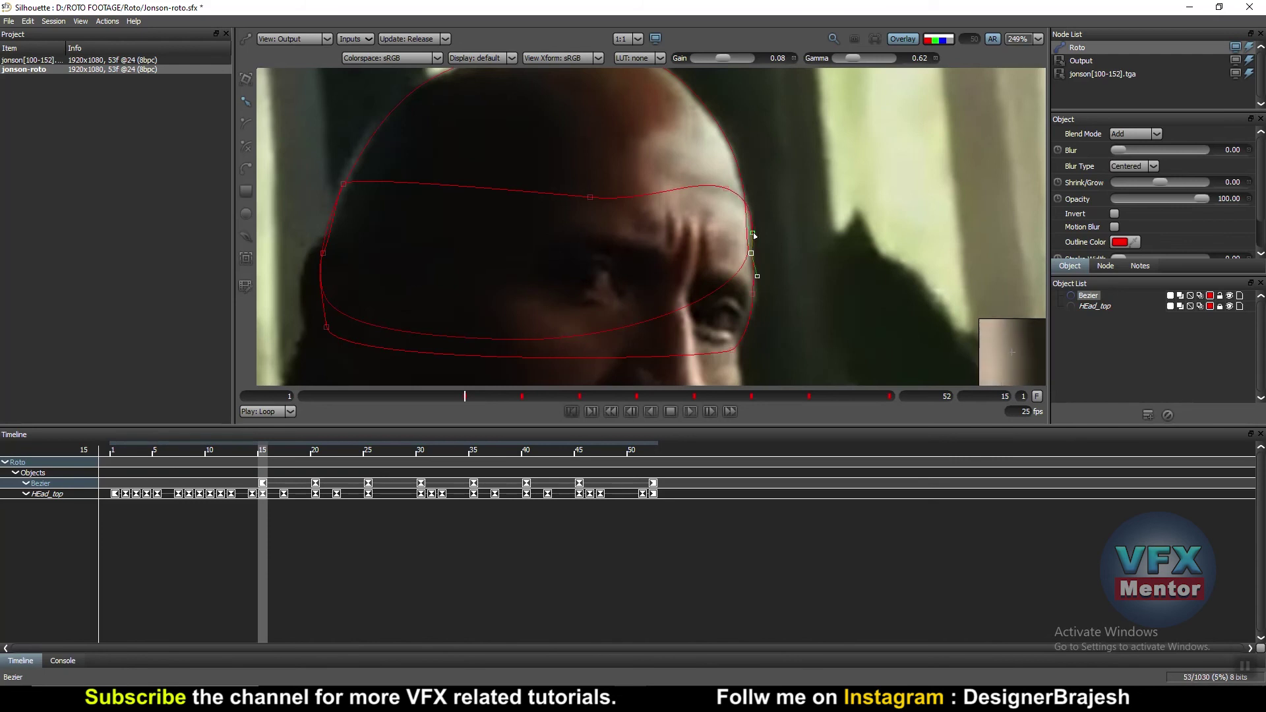
- At frame 10, select all the face Bezier's points and shift the shape left over the face
left_click(753, 300)
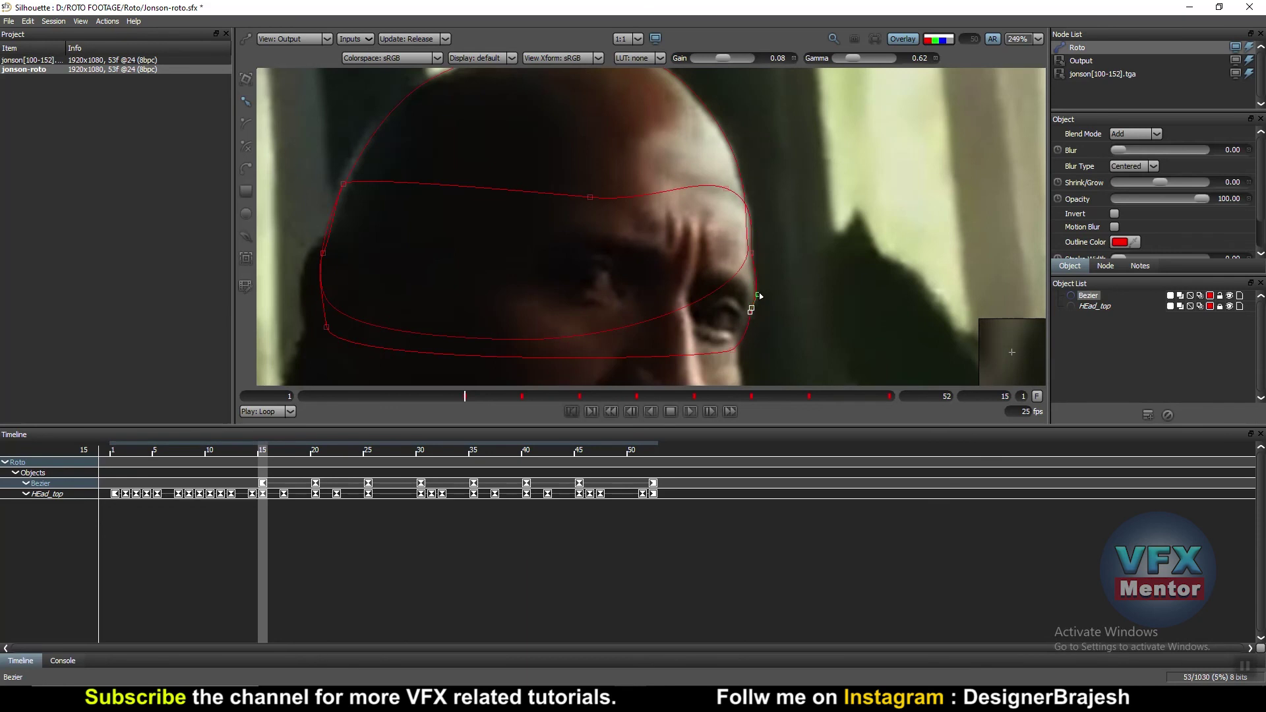
left_click_drag(781, 310, 796, 266)
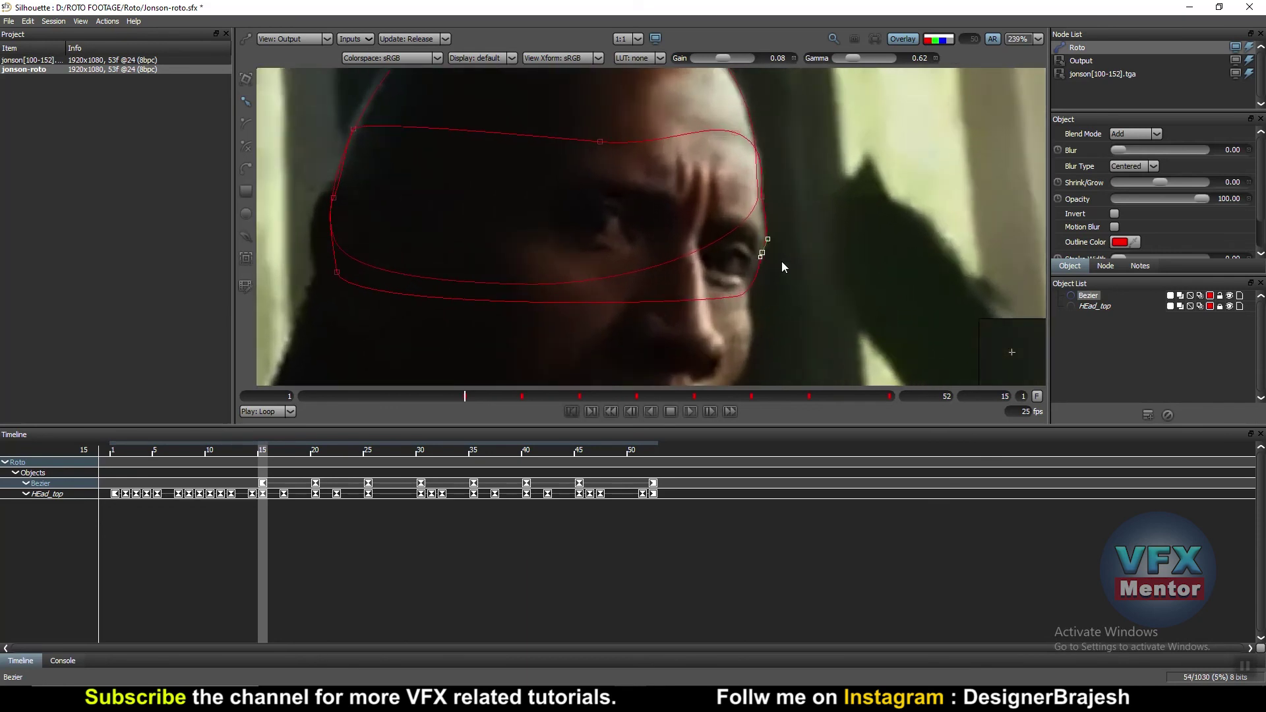
scroll(760, 260, "up", 2)
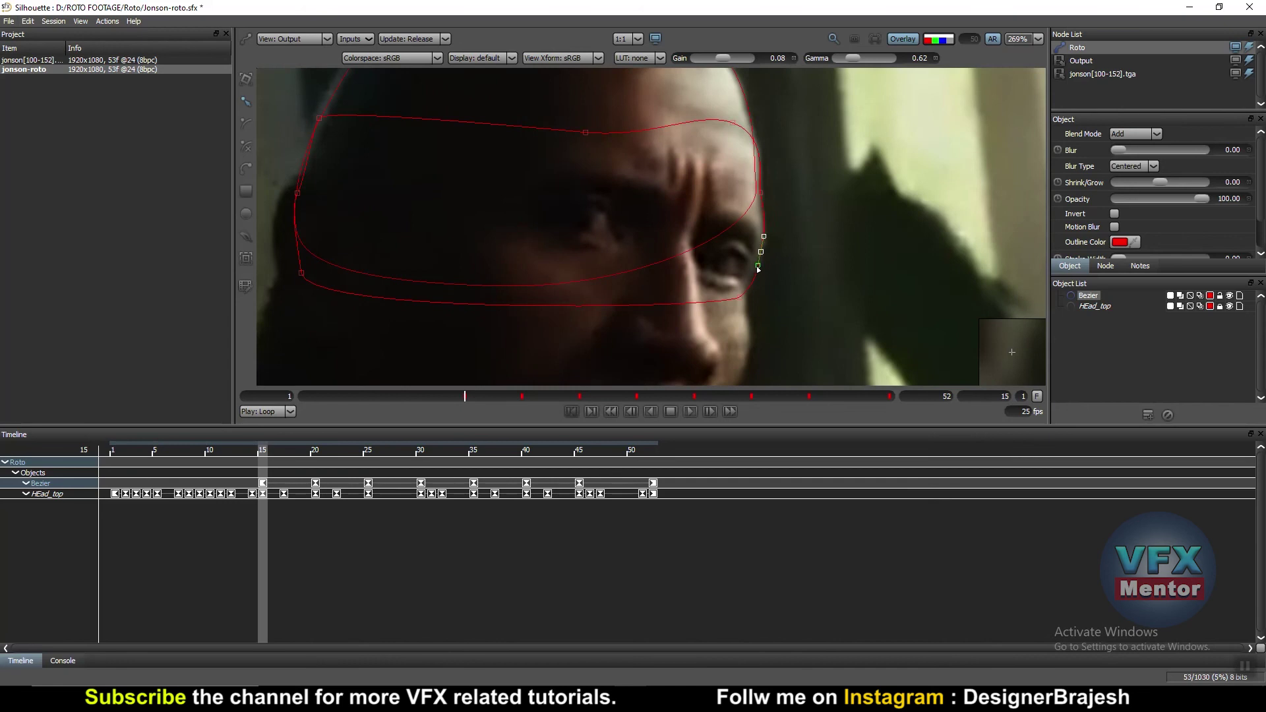
scroll(804, 253, "down", 4)
scroll(805, 253, "down", 3)
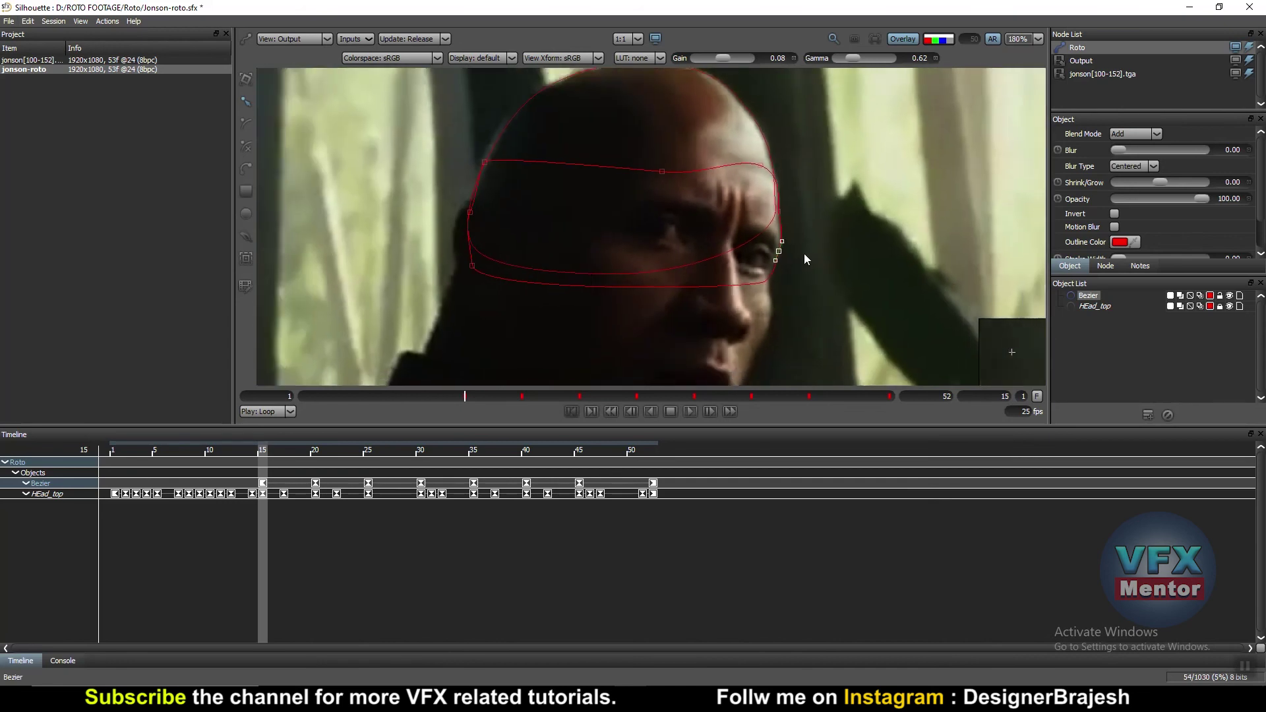
scroll(763, 252, "down", 4)
scroll(762, 248, "up", 1)
left_click_drag(262, 450, 210, 459)
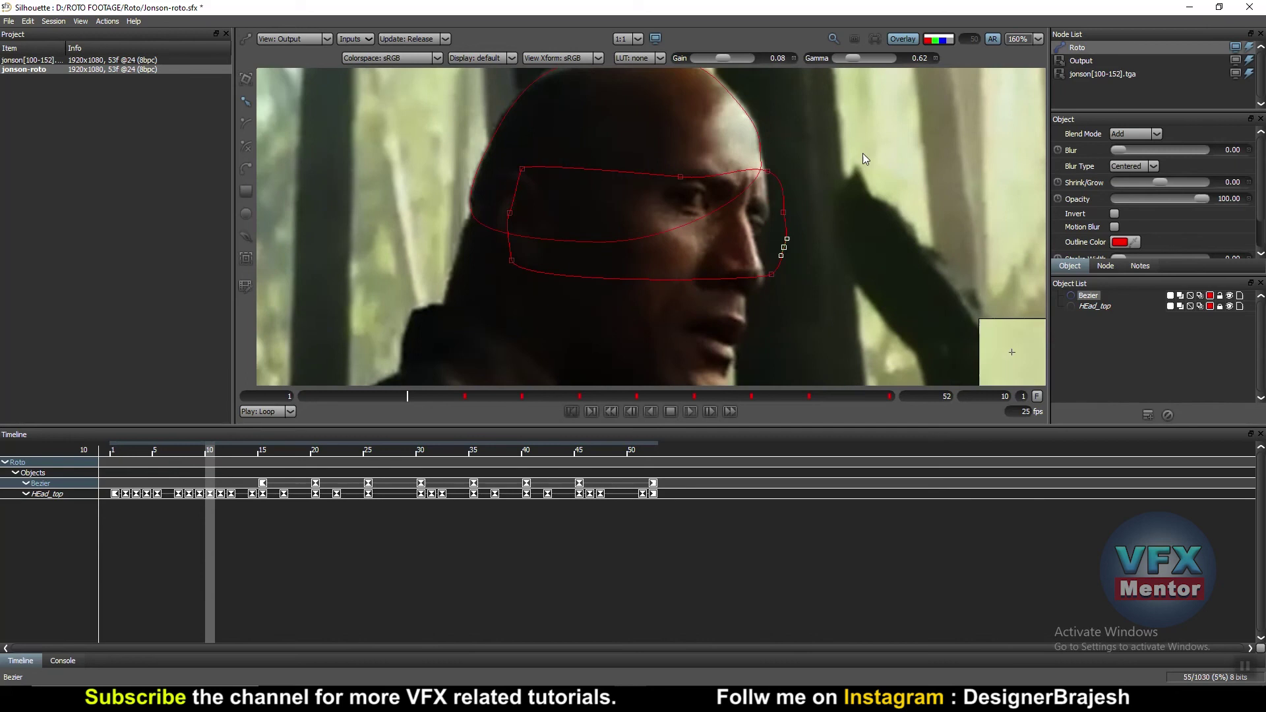
left_click_drag(863, 153, 462, 330)
left_click_drag(681, 177, 668, 177)
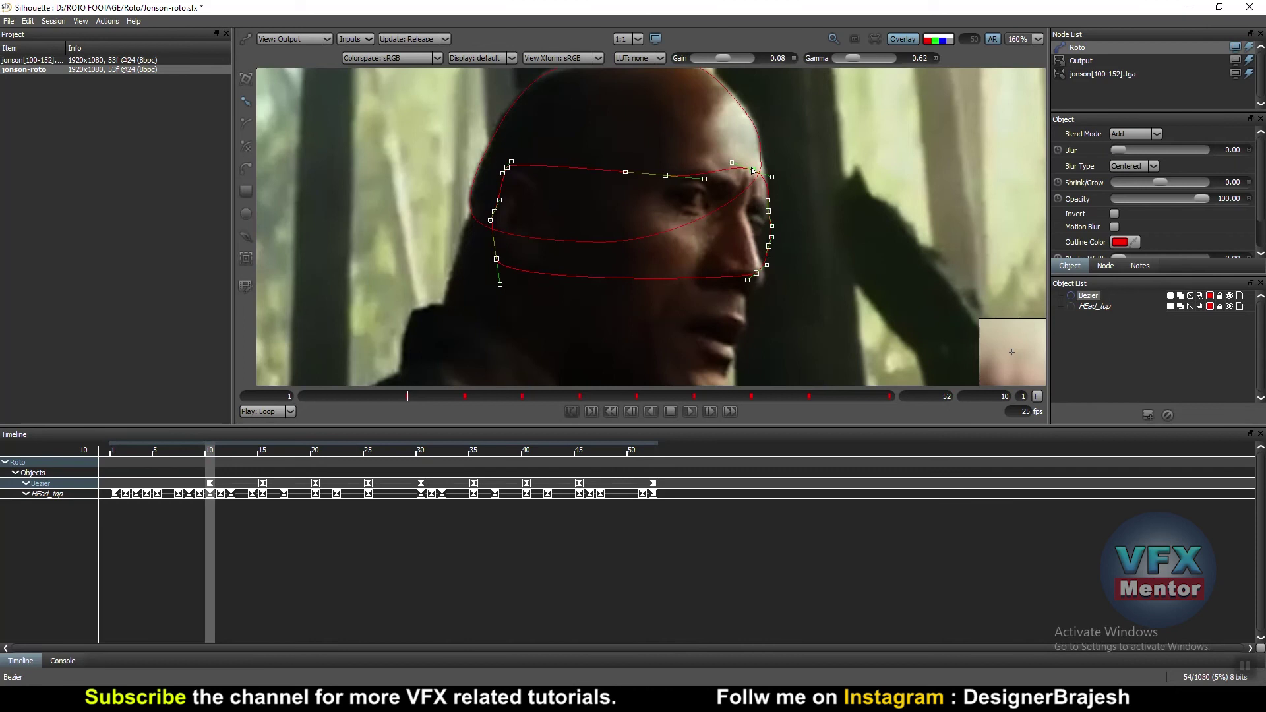
left_click_drag(753, 170, 754, 167)
- Reselect the whole face Bezier, drag it up over the brow and eyes, and deselect
scroll(754, 169, "up", 3)
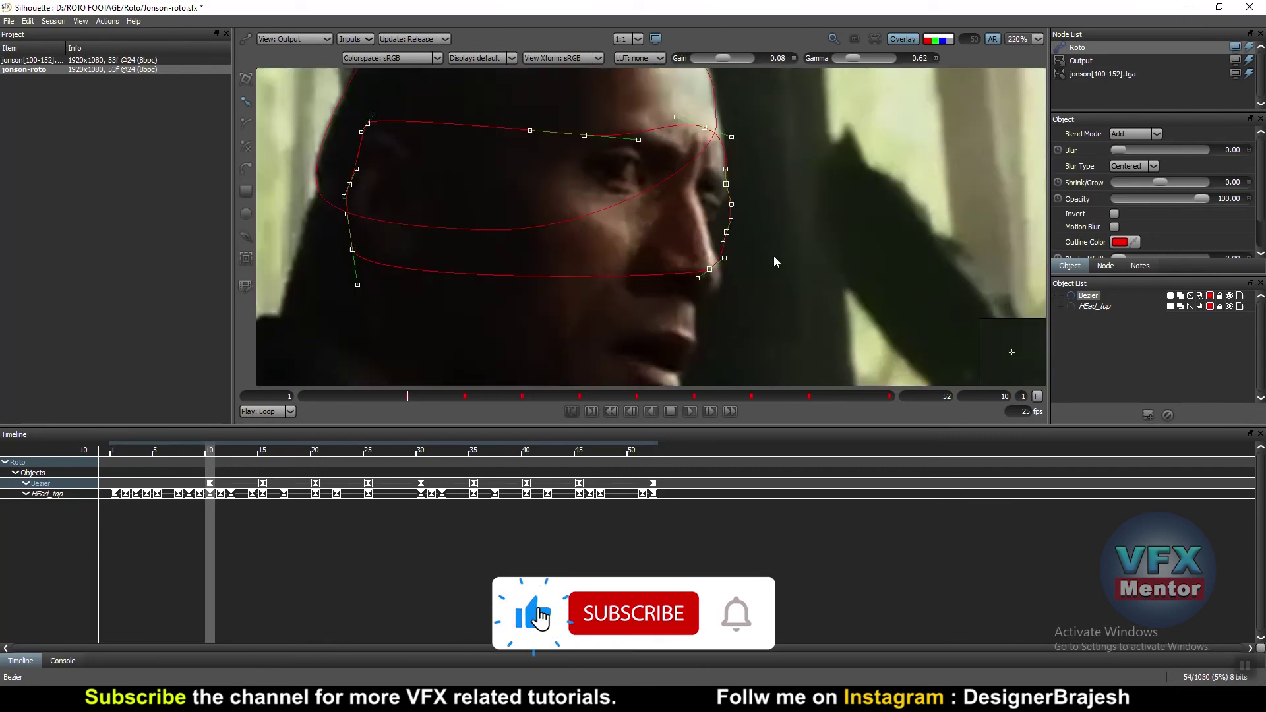
scroll(726, 181, "up", 2)
scroll(725, 244, "down", 2)
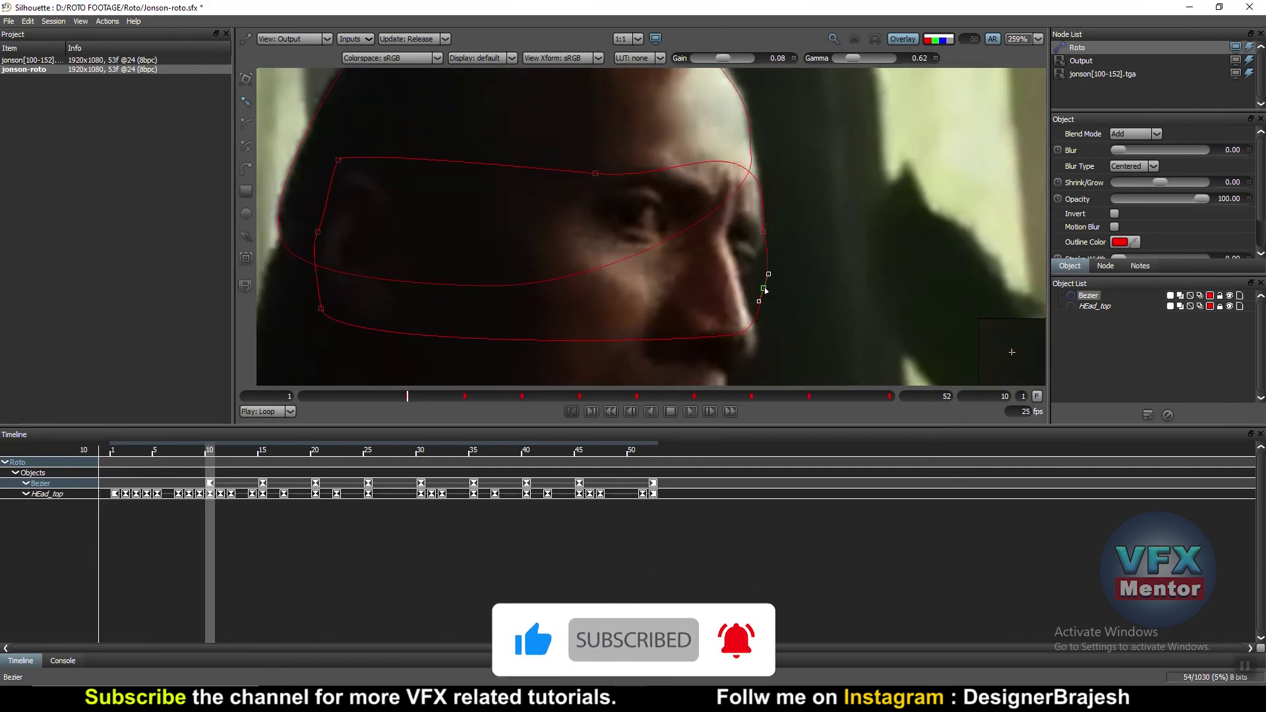
left_click_drag(852, 135, 287, 362)
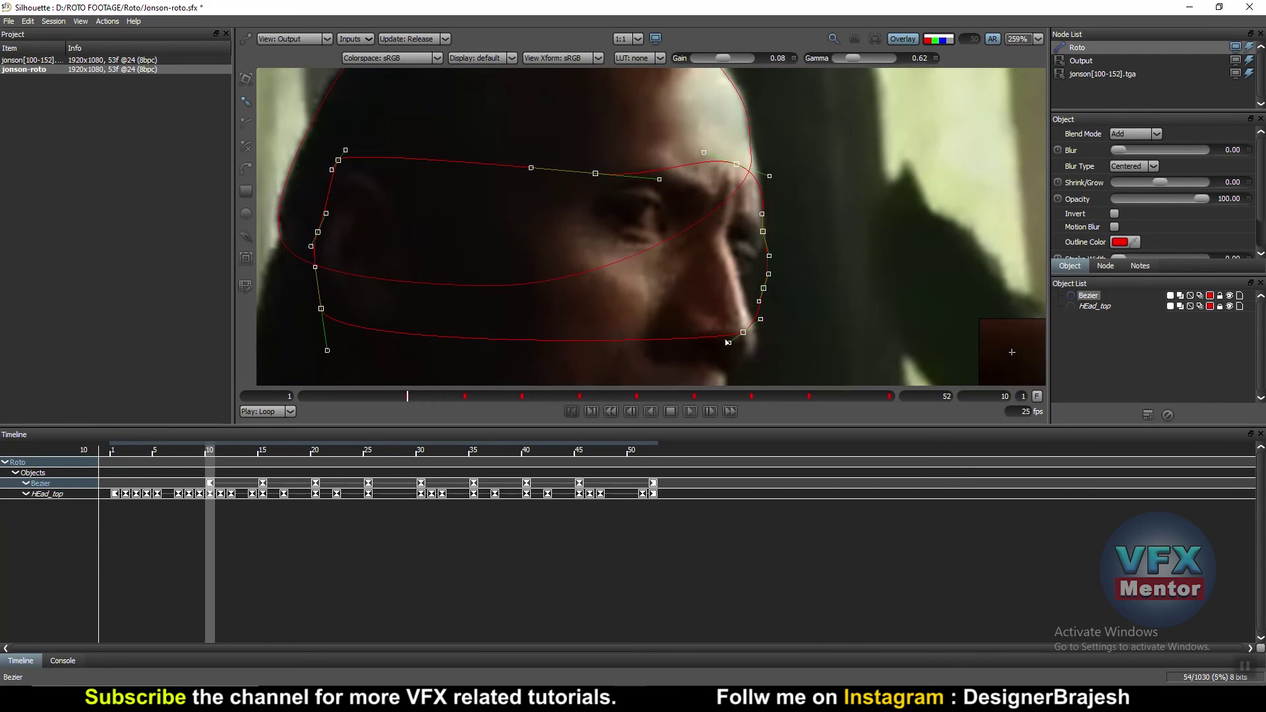
left_click_drag(728, 342, 741, 305)
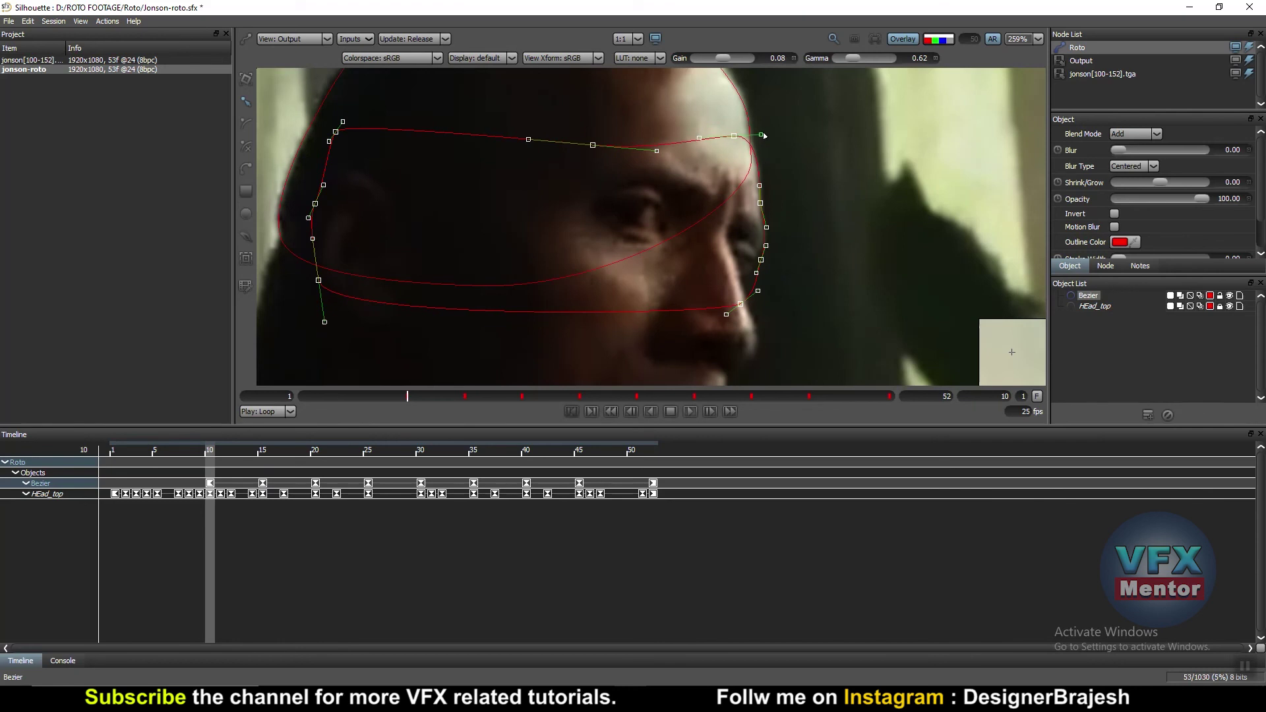
left_click(806, 210)
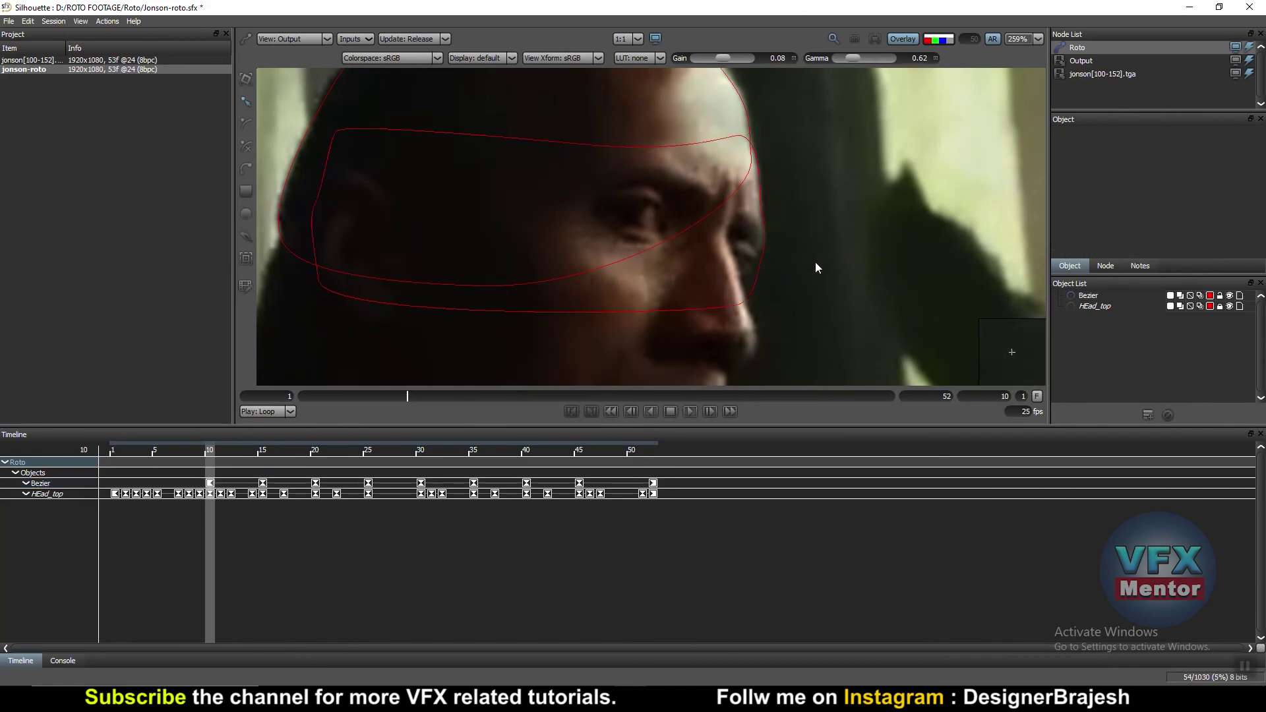
- At frame 5, use the Transform tool to move the face Bezier left and up onto the head
scroll(816, 264, "down", 2)
scroll(815, 262, "up", 1)
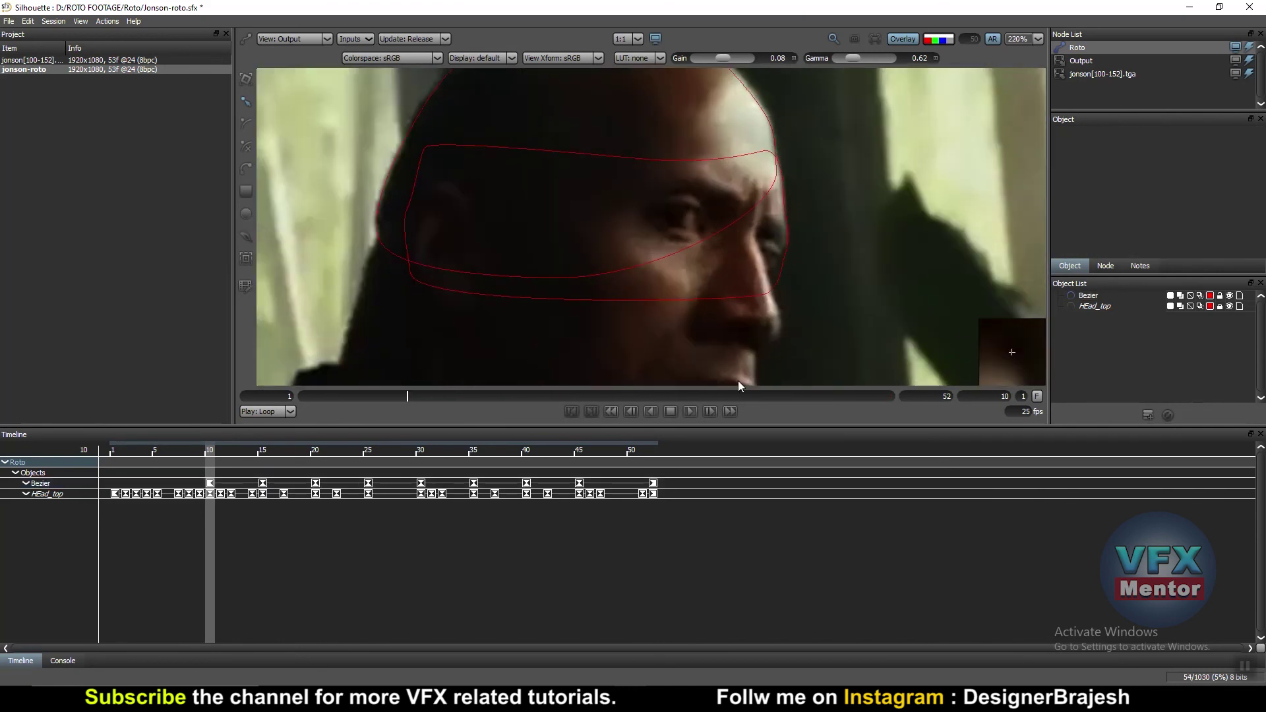
left_click_drag(211, 468, 146, 468)
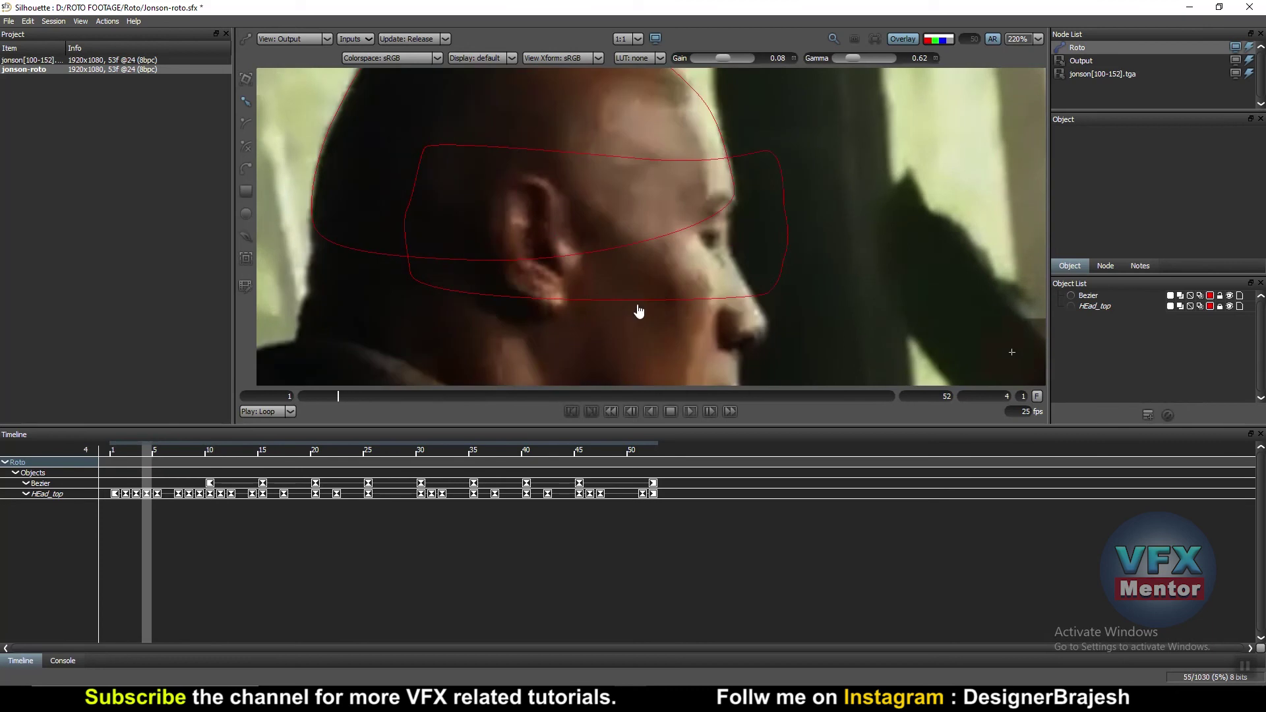
left_click(153, 453)
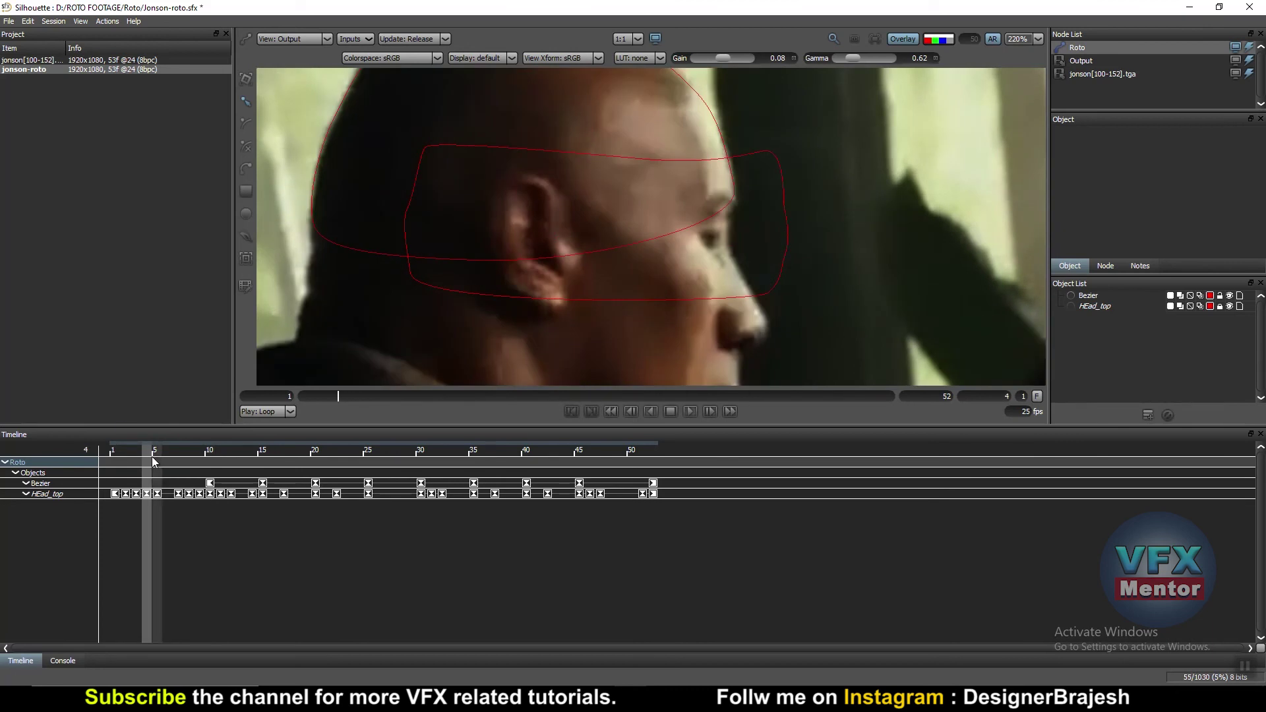
left_click_drag(848, 141, 310, 335)
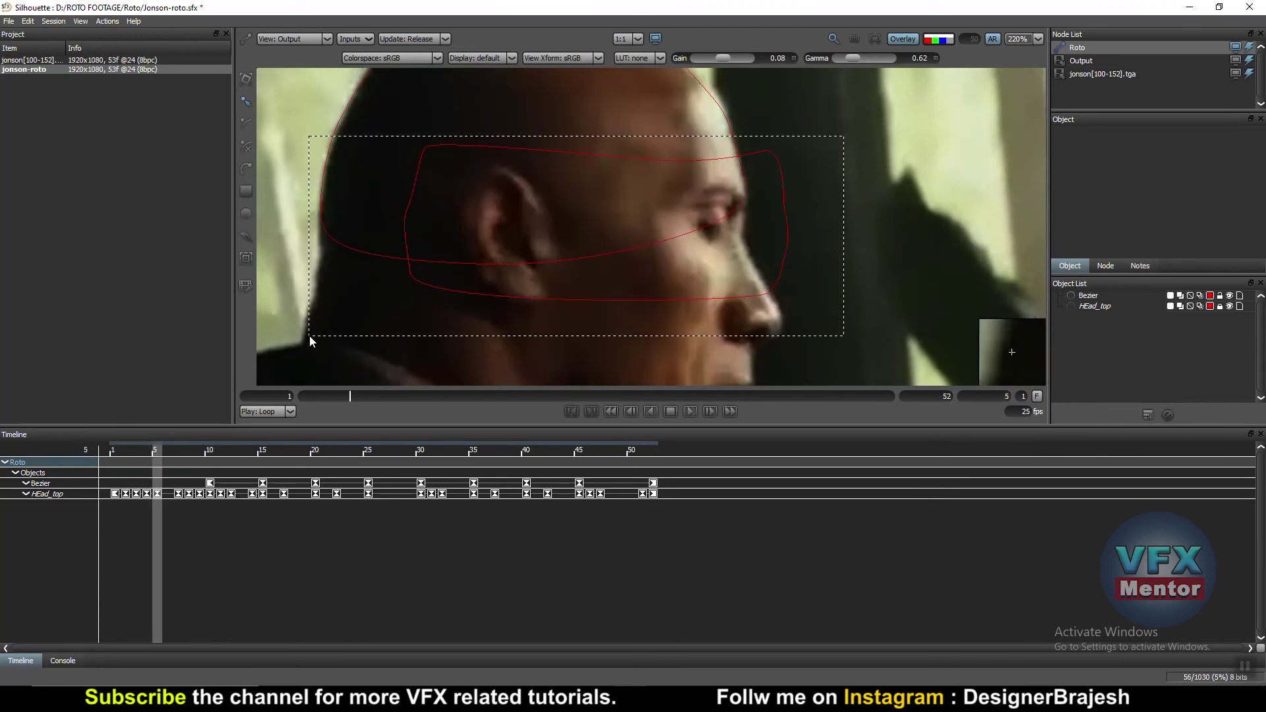
left_click(783, 186)
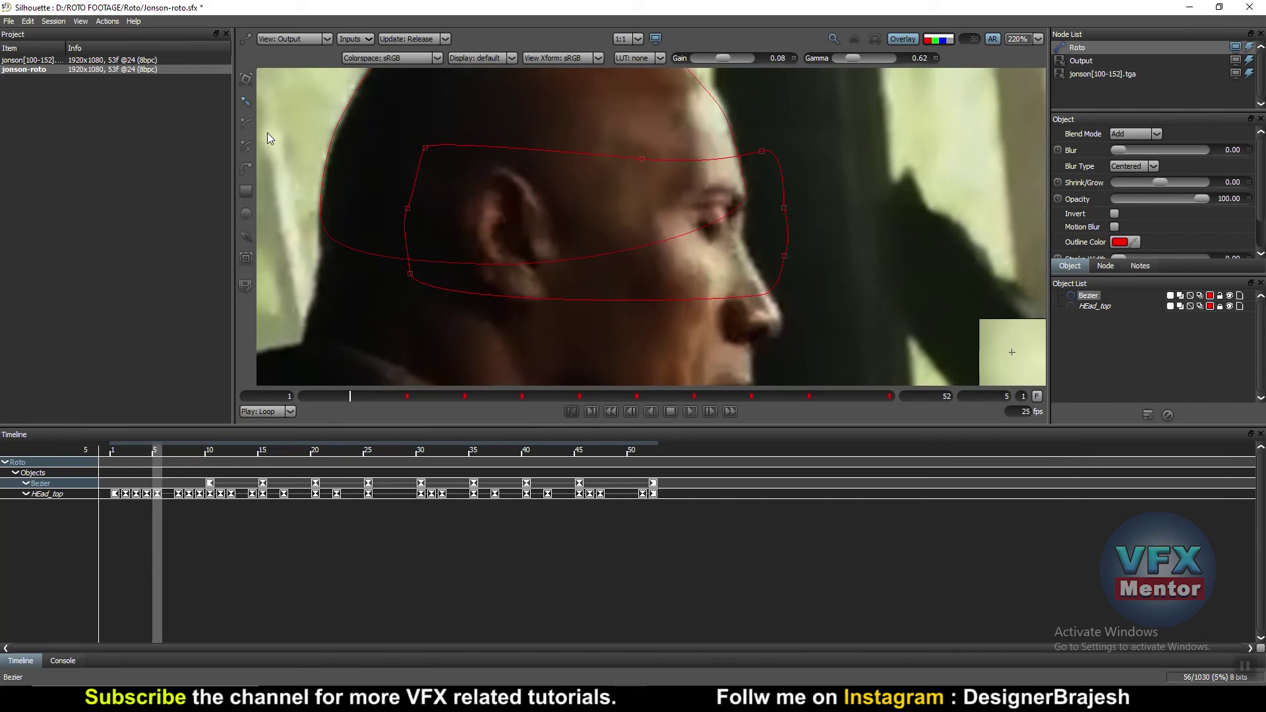
left_click(245, 79)
left_click_drag(783, 196, 745, 178)
left_click(245, 101)
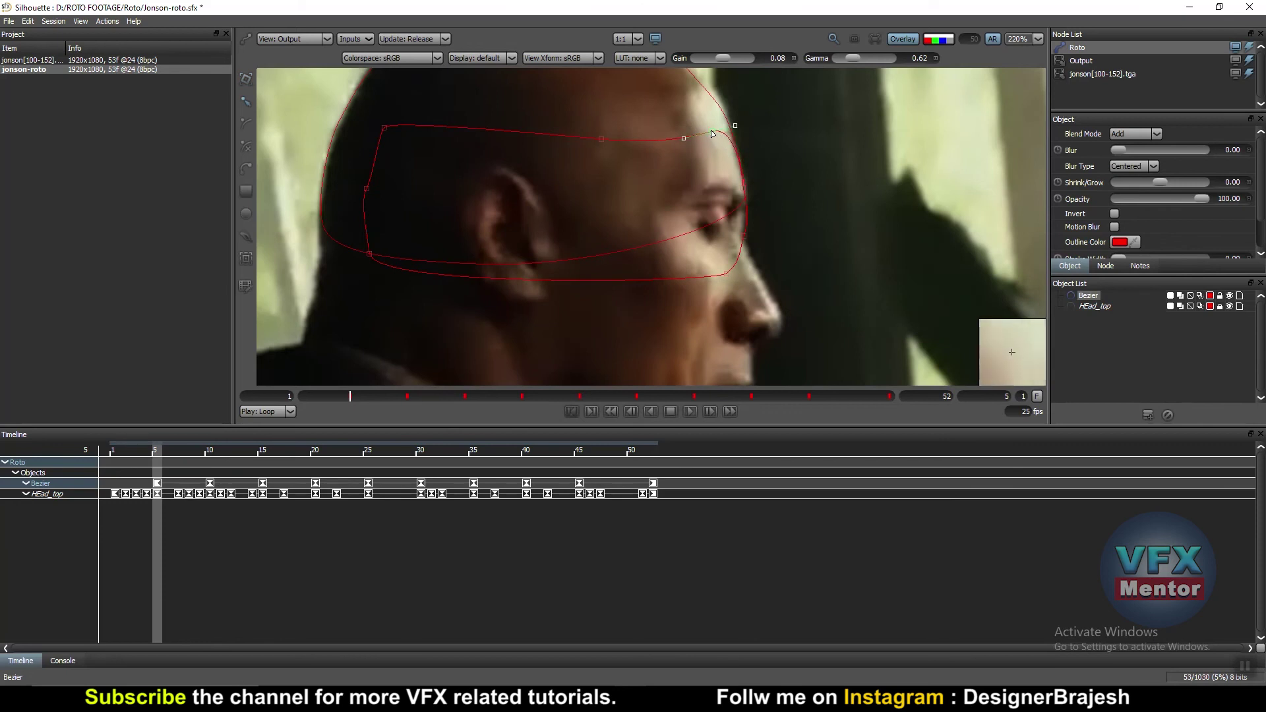
- At frame 1, pull the Bezier's right-side points in to the head's edge and play back
left_click(113, 452)
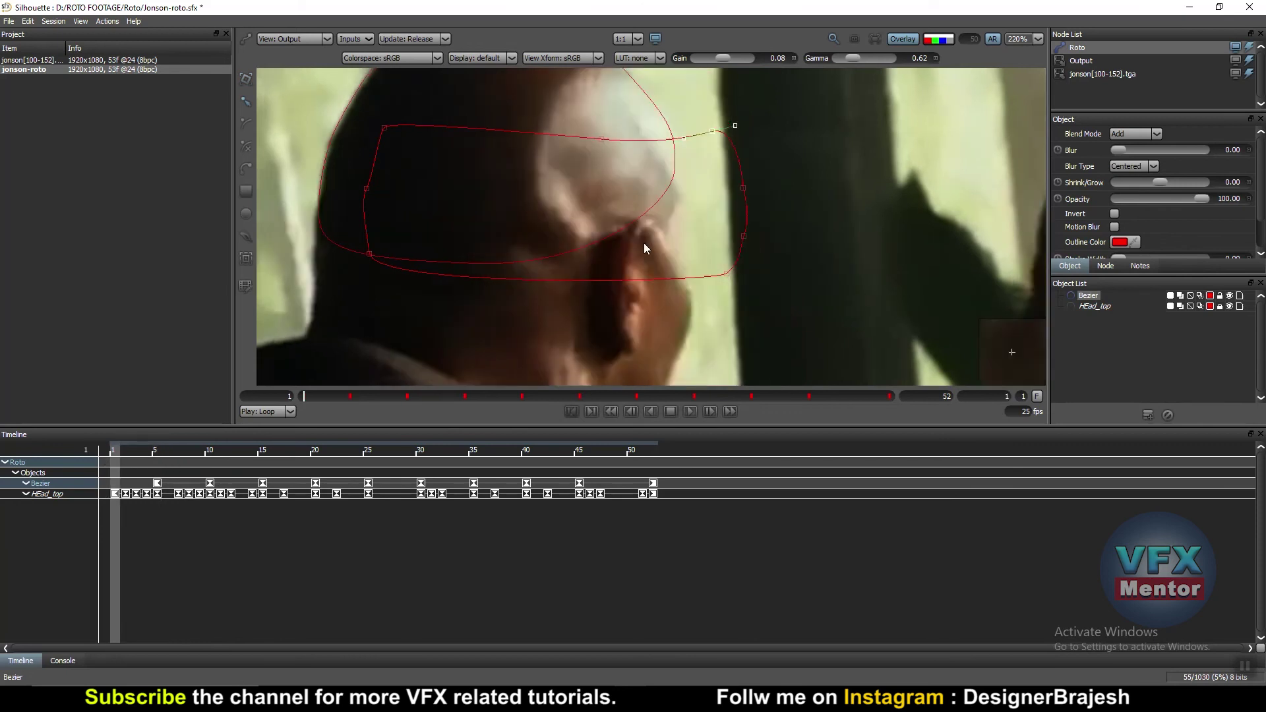
scroll(774, 200, "down", 1)
scroll(845, 207, "down", 1)
scroll(845, 208, "down", 1)
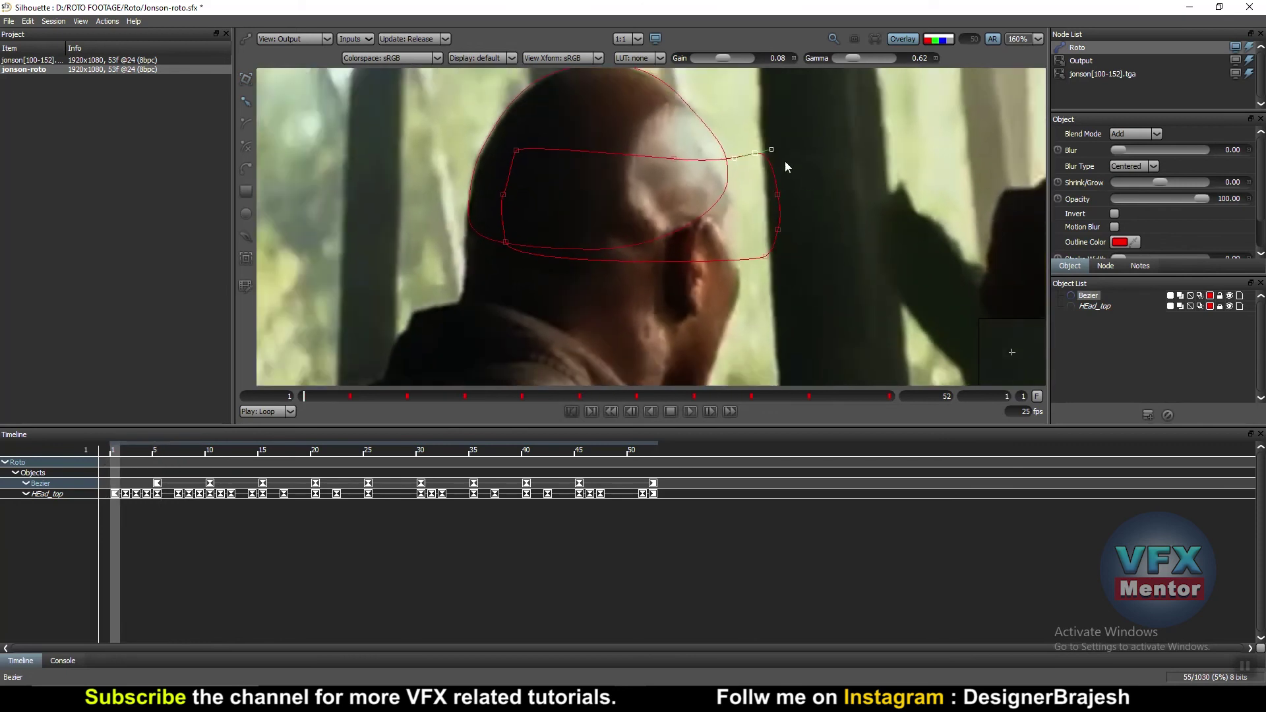
left_click_drag(829, 125, 654, 267)
left_click_drag(780, 196, 734, 193)
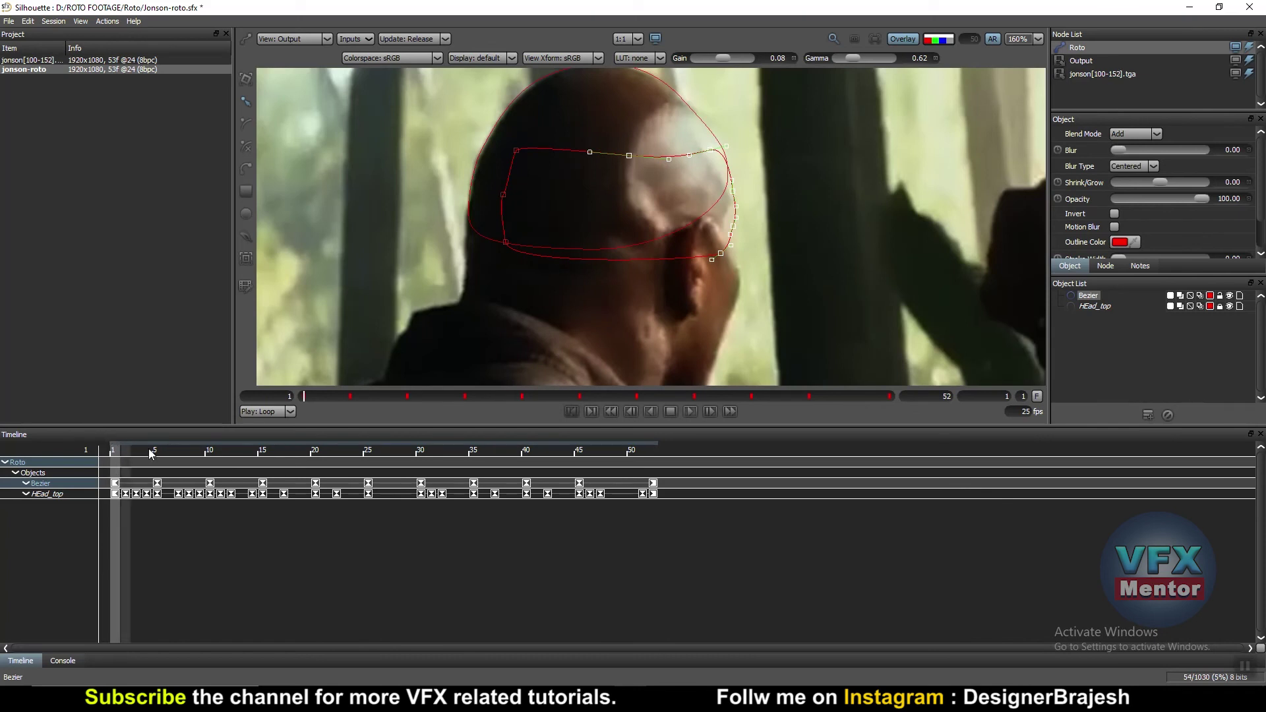
left_click(690, 412)
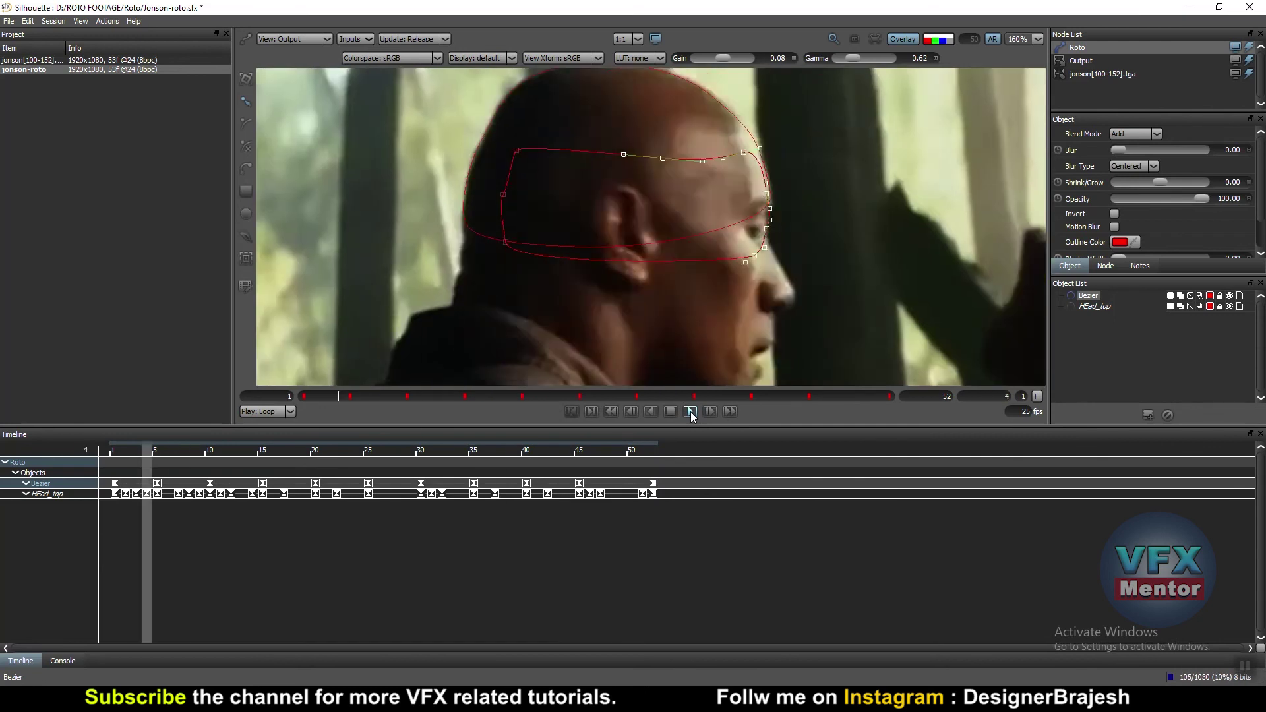
- Stop playback, scrub through the frames to check the Bezier's motion, and deselect it
left_click(671, 411)
left_click(651, 412)
left_click(651, 412)
scroll(501, 343, "down", 2)
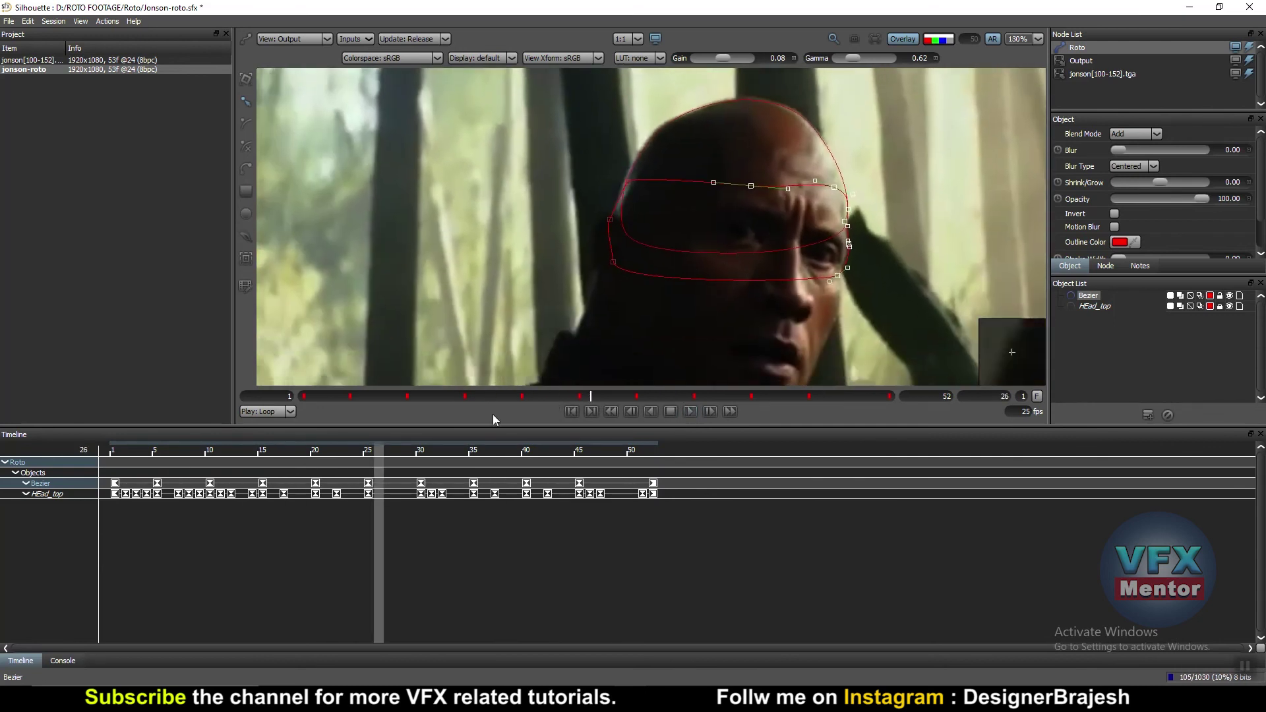
mouse_move(231, 458)
left_mouse_down()
mouse_move(125, 467)
mouse_move(651, 461)
left_mouse_up()
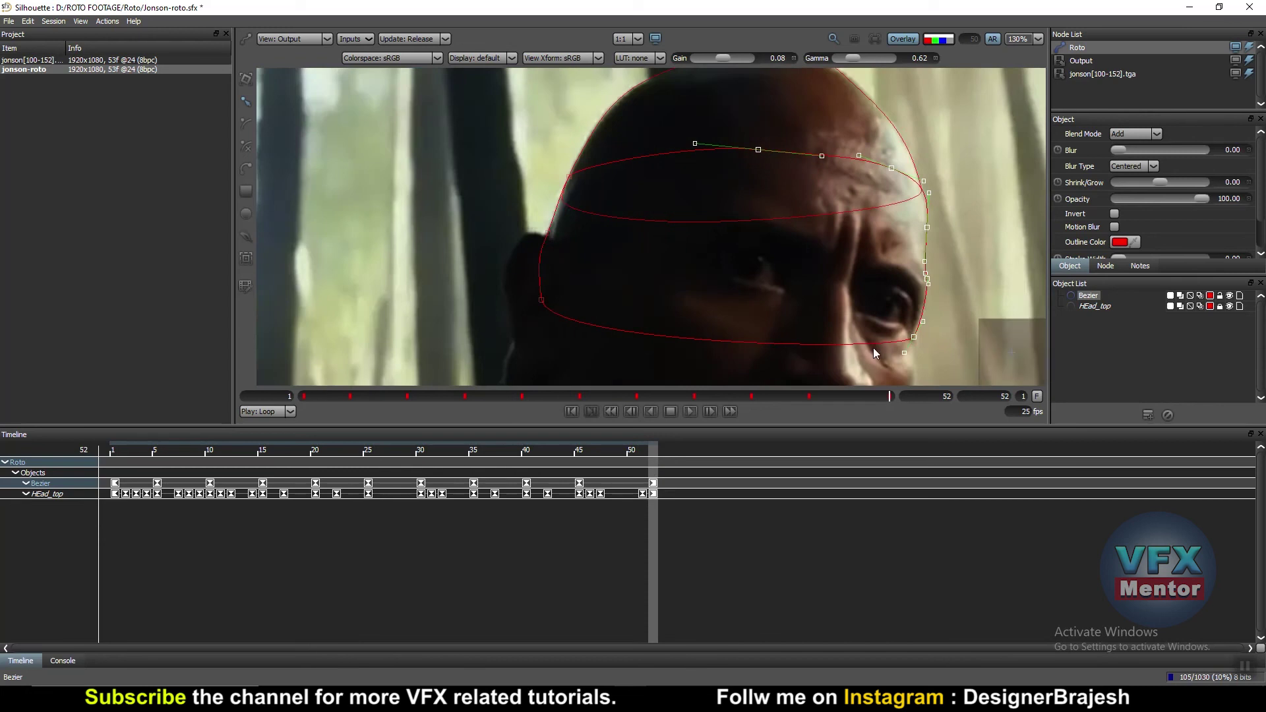
left_click_drag(904, 283, 821, 236)
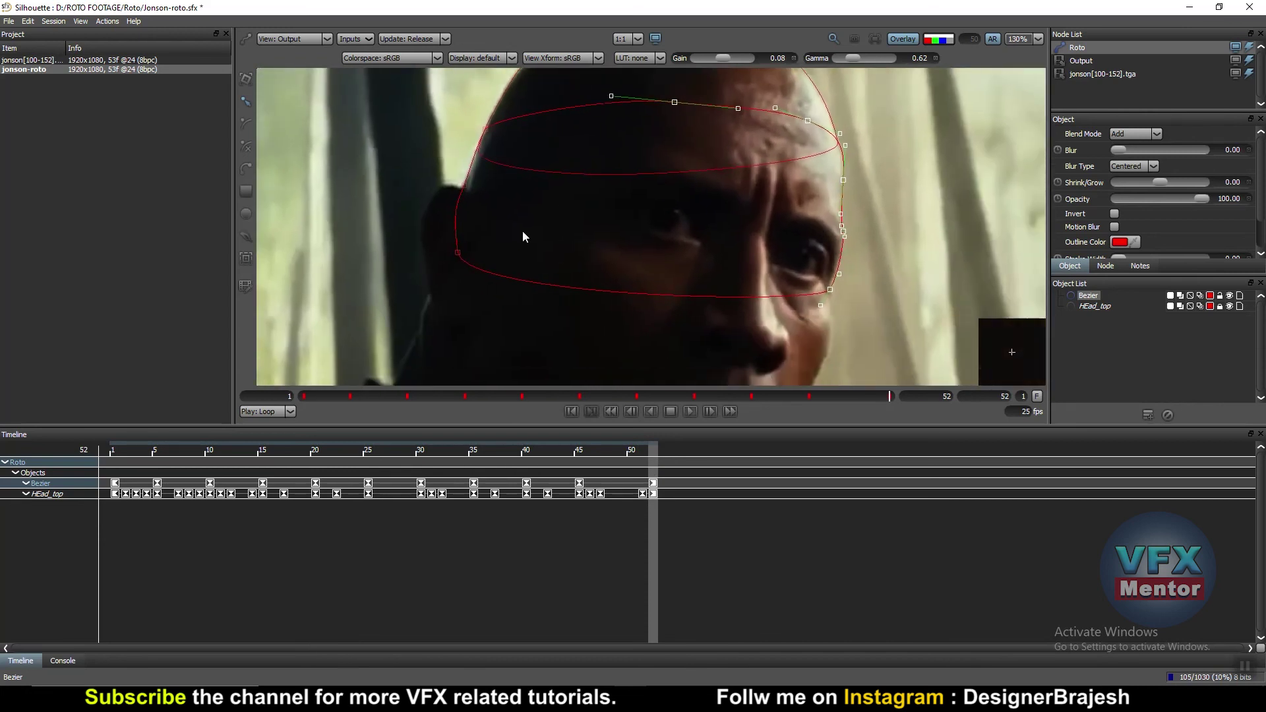
left_click(291, 280)
- Select HEad_top and change its outline colour to green
scroll(816, 221, "up", 2)
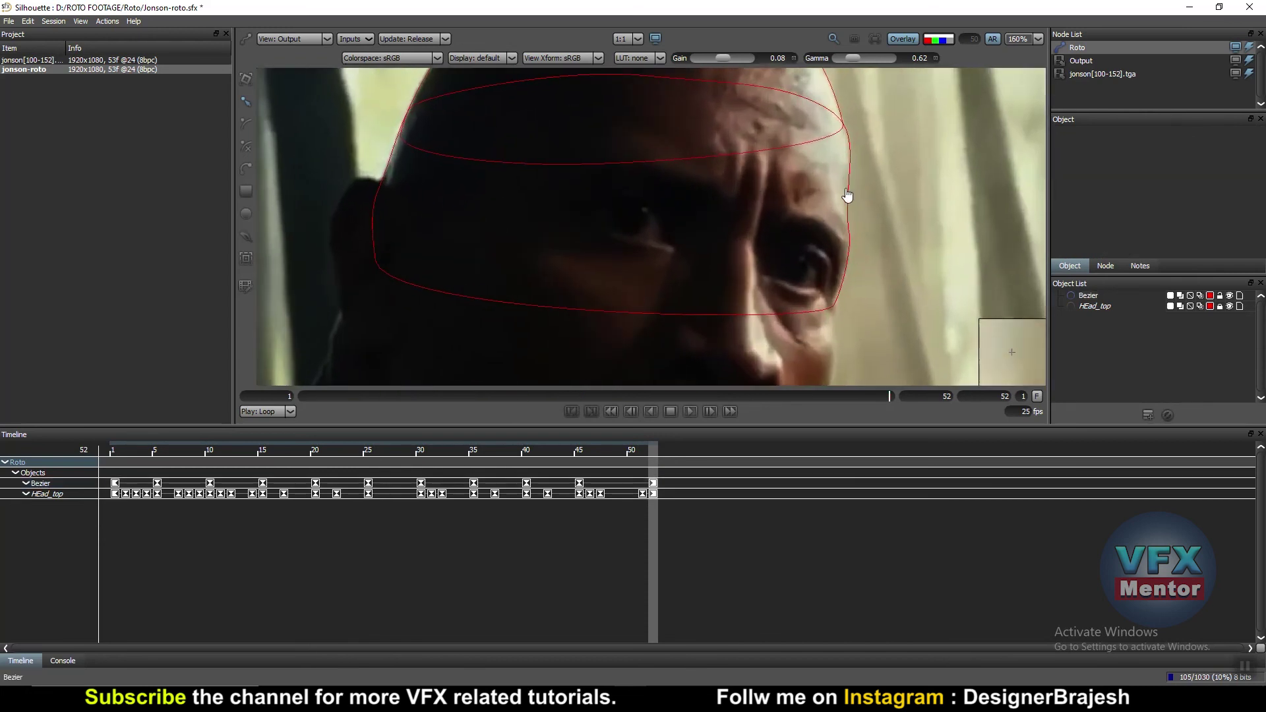
left_click(847, 195)
left_click(1210, 306)
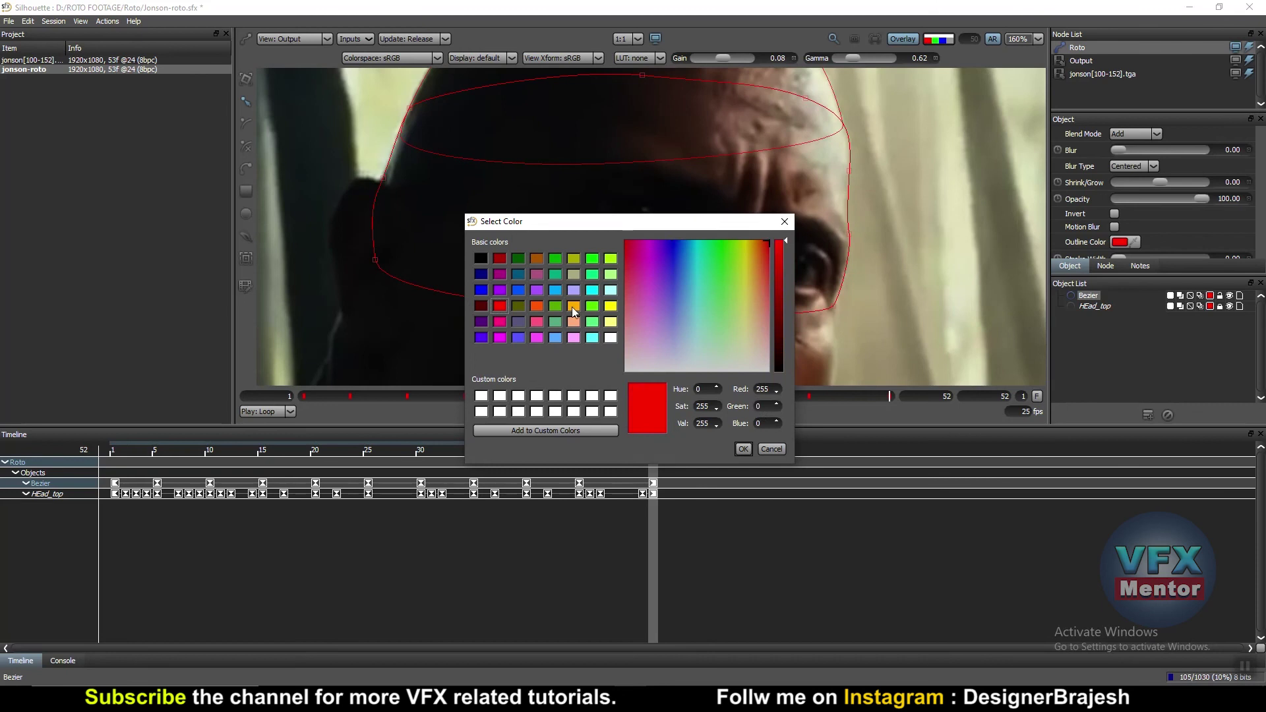
left_click_drag(671, 262, 723, 239)
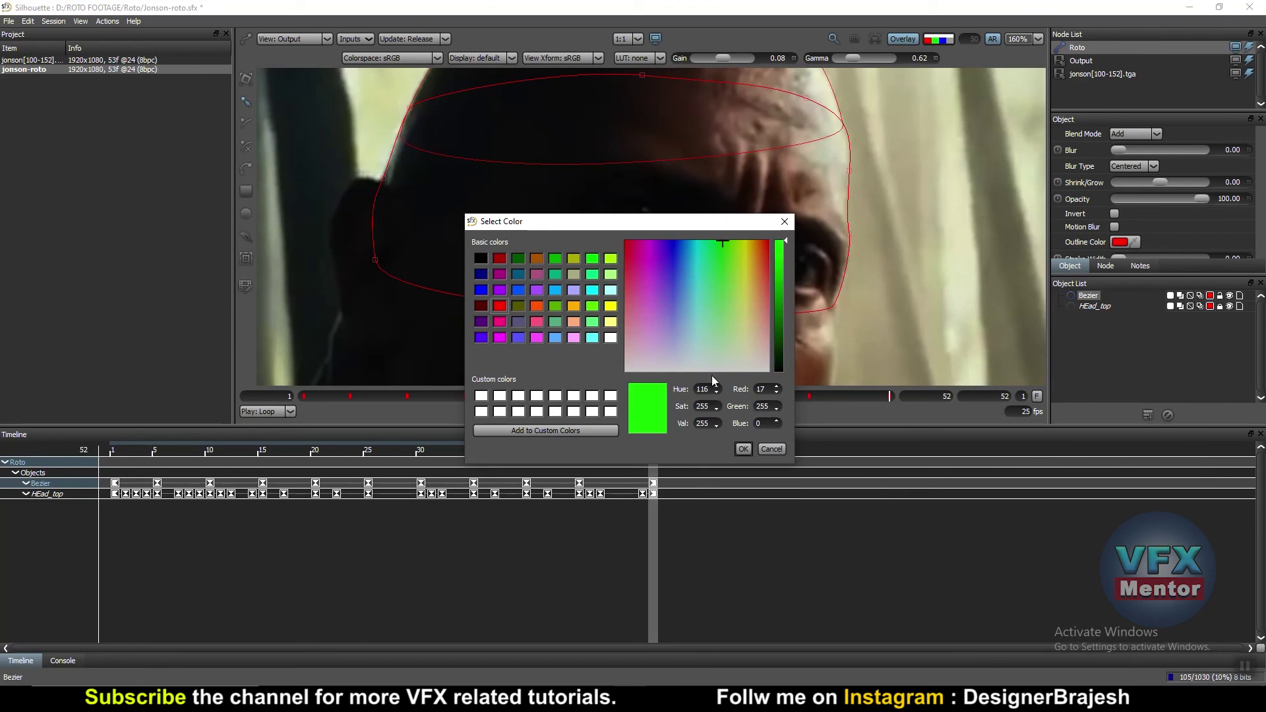
left_click(743, 449)
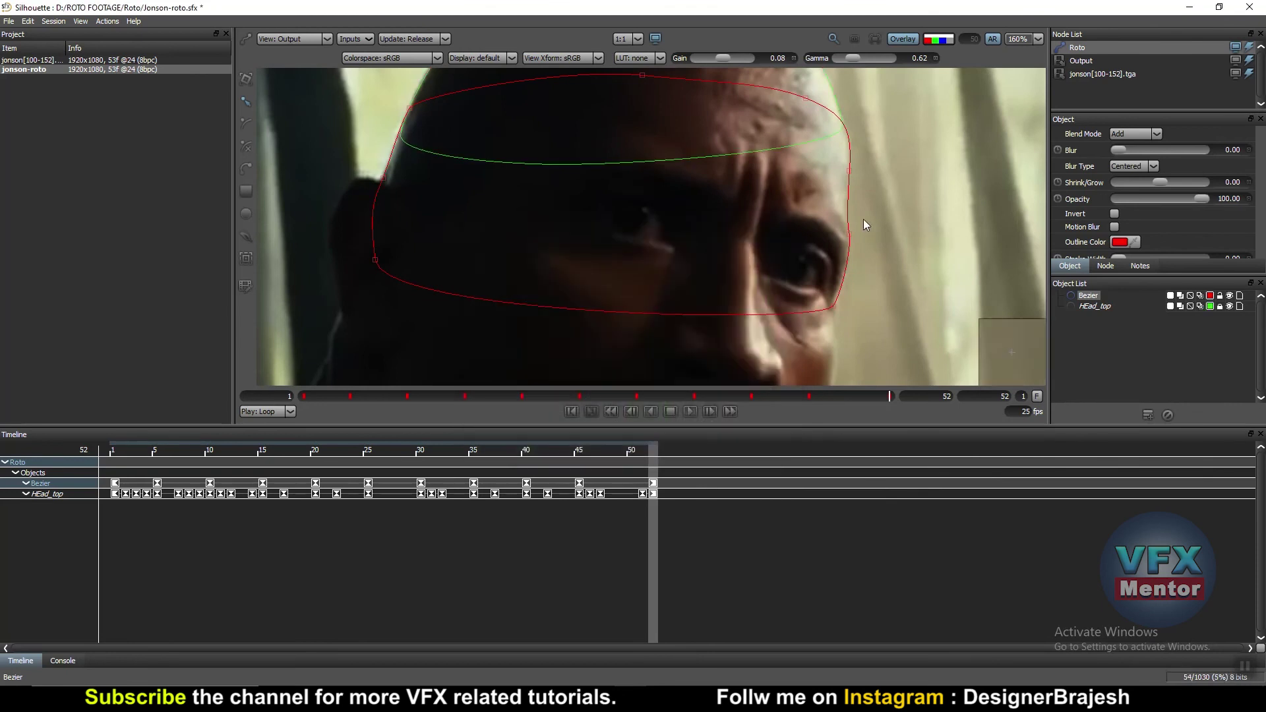
- At frame 51, pull the red Bezier's right edge point inward to the cheek
scroll(880, 205, "down", 1)
scroll(893, 218, "down", 1)
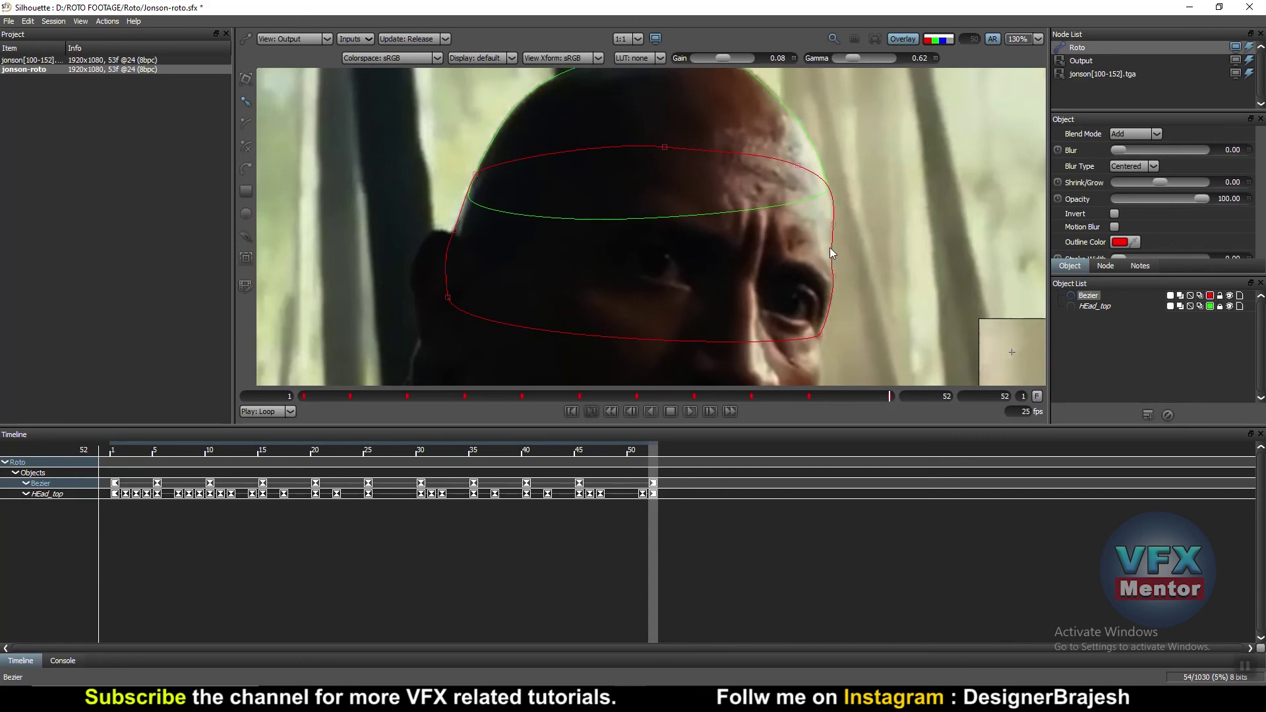
scroll(831, 247, "up", 1)
left_click_drag(866, 279, 850, 248)
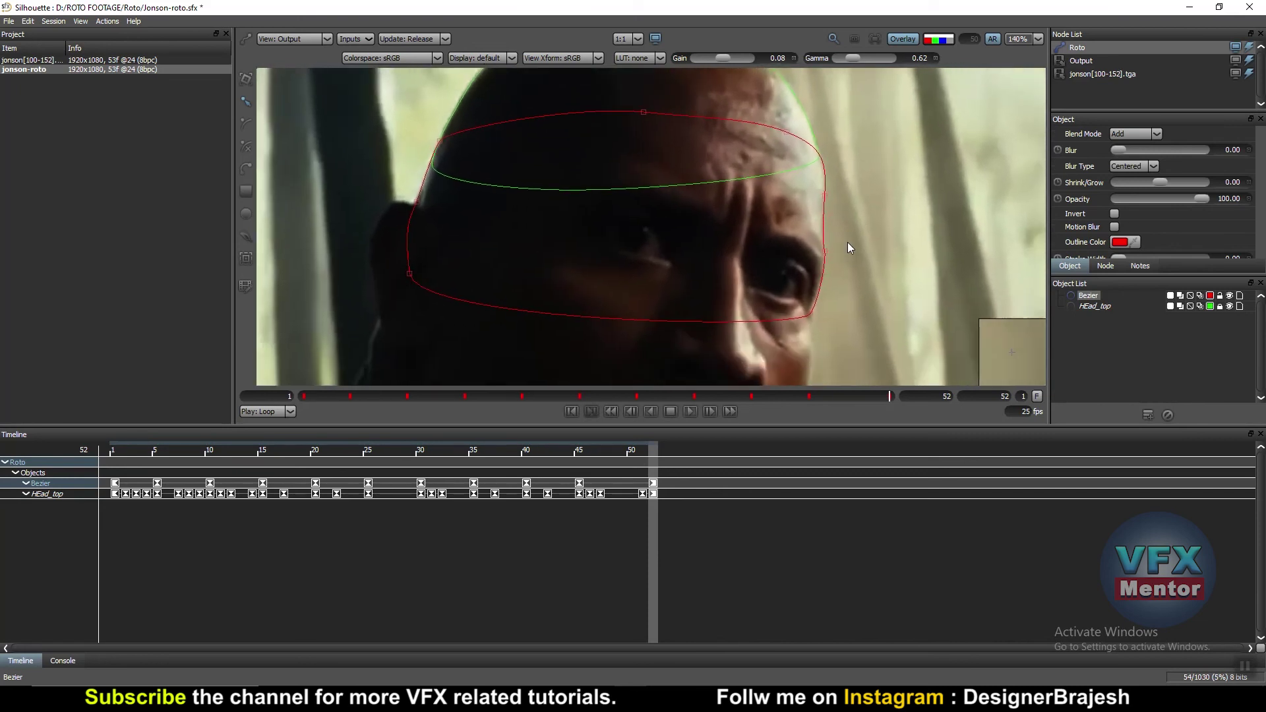
key("Left")
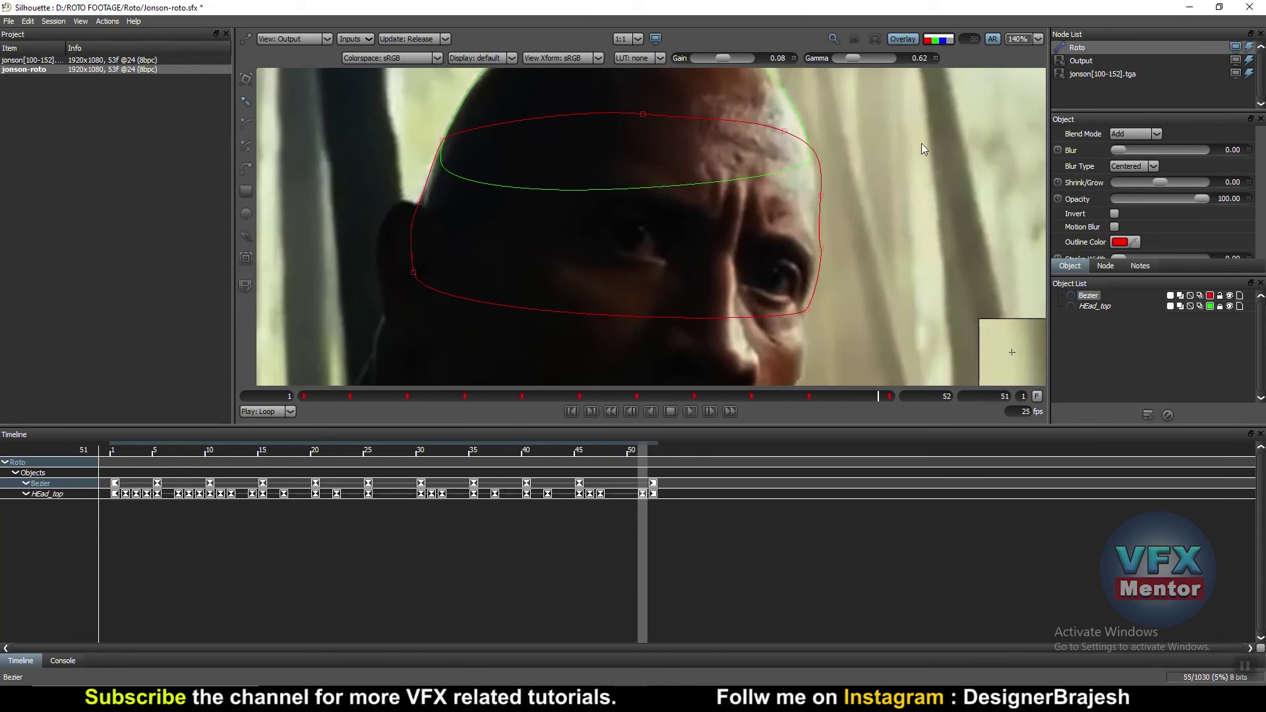
left_click_drag(821, 197, 820, 243)
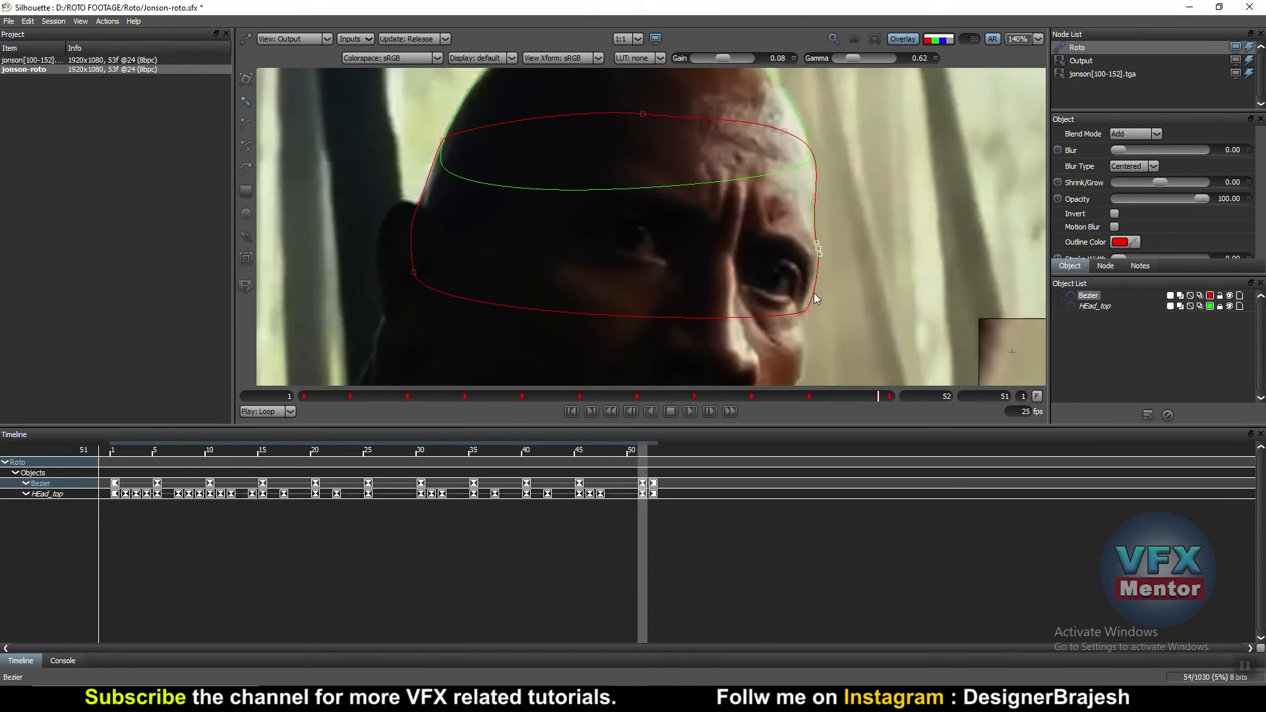
left_click(804, 313)
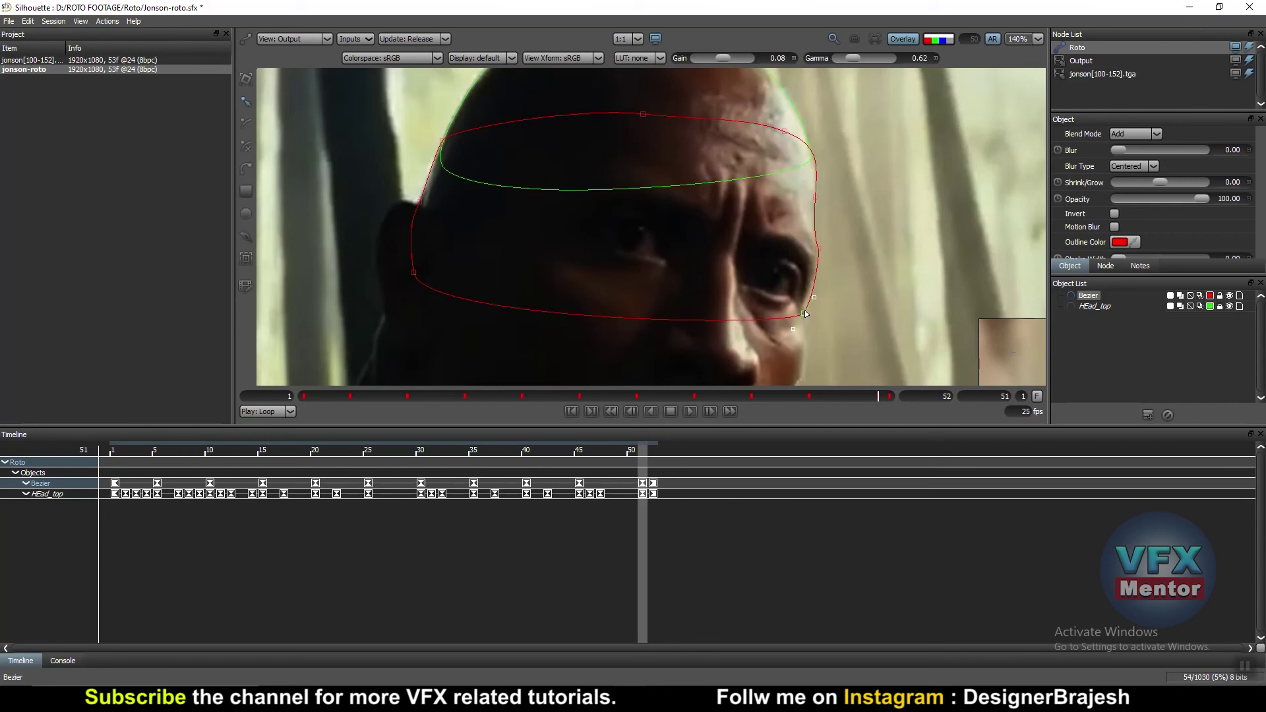
- Step back to frame 46 and pull the Bezier's right edge inward onto the cheek
key("Left")
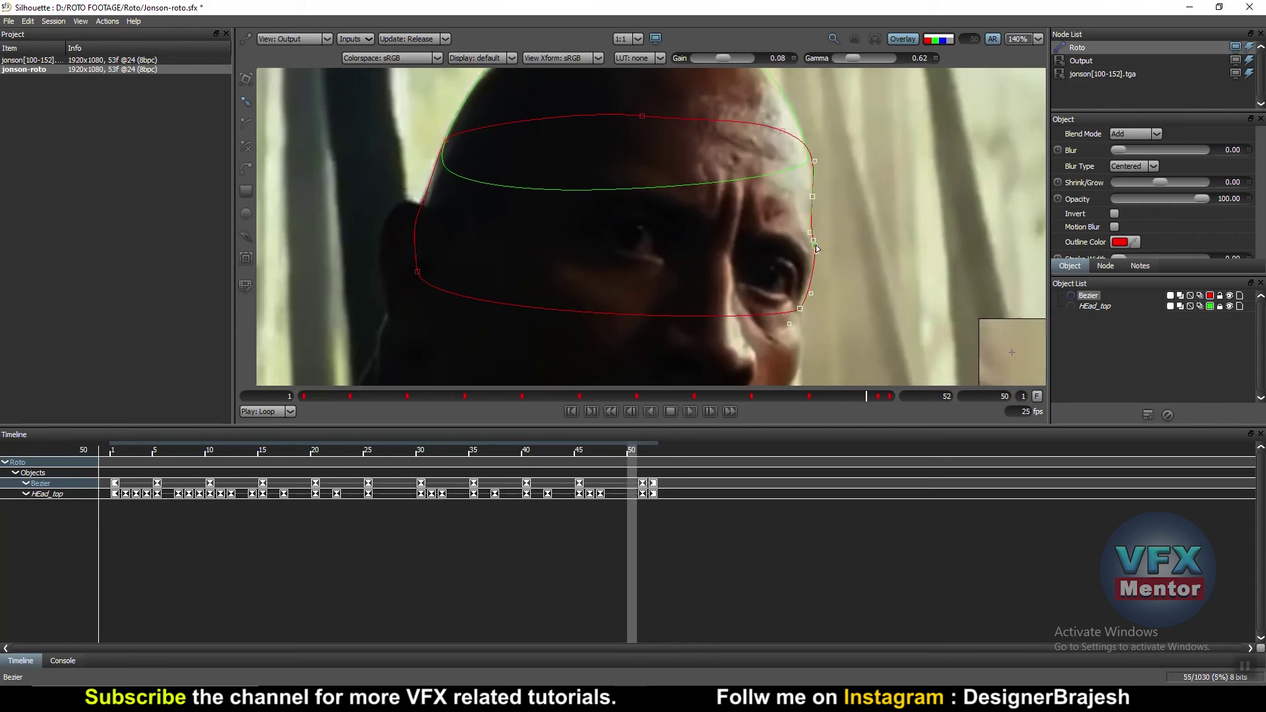
key("Left")
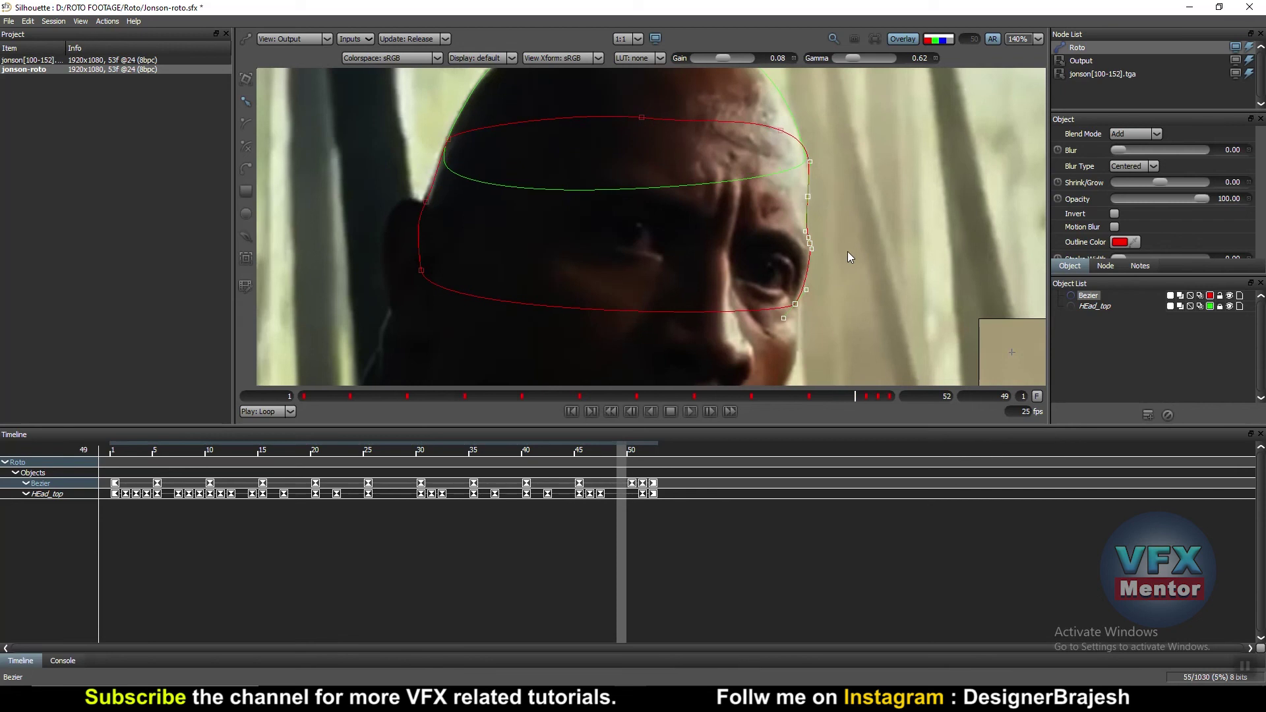
key("Left")
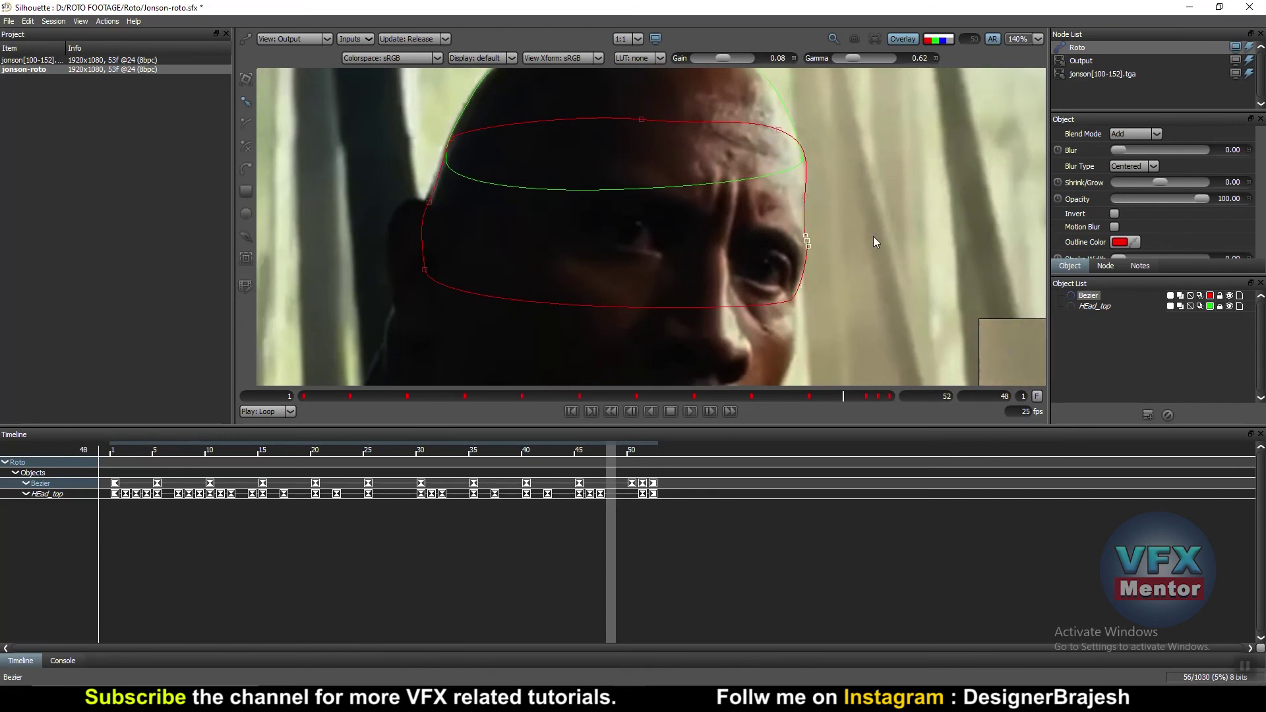
key("Left")
key("Left")
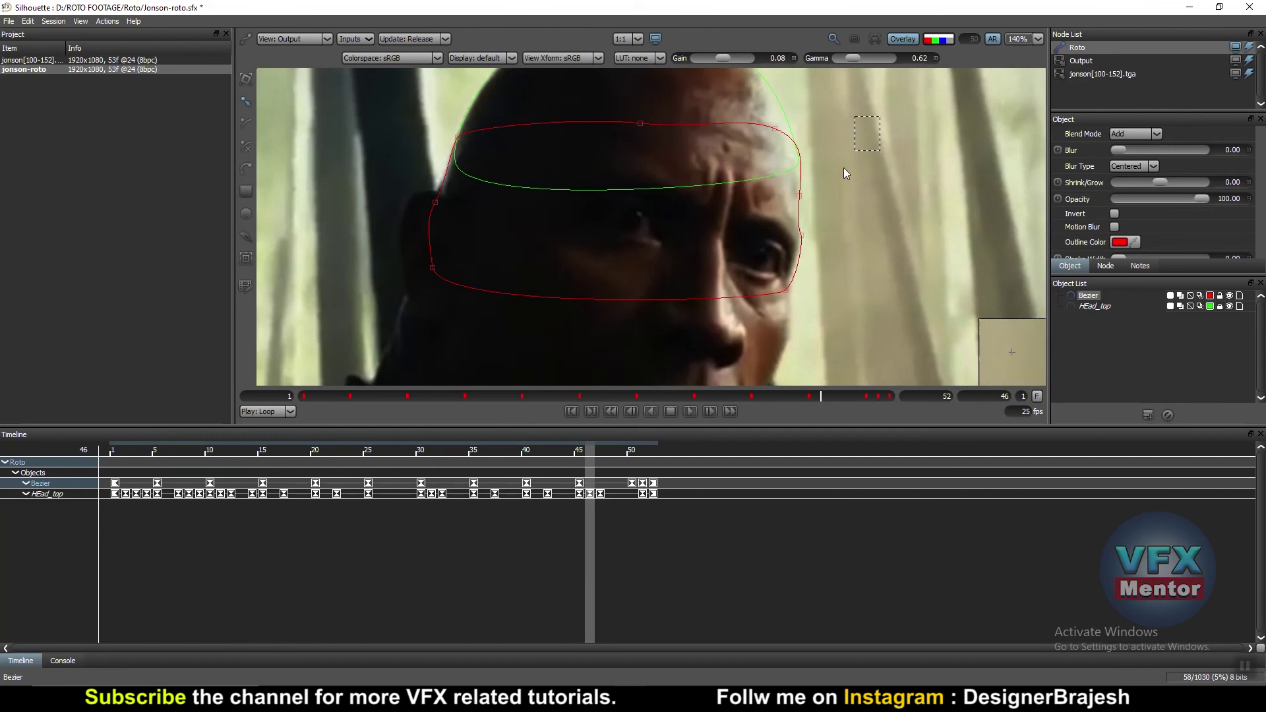
left_click(787, 290)
left_click_drag(787, 291, 784, 292)
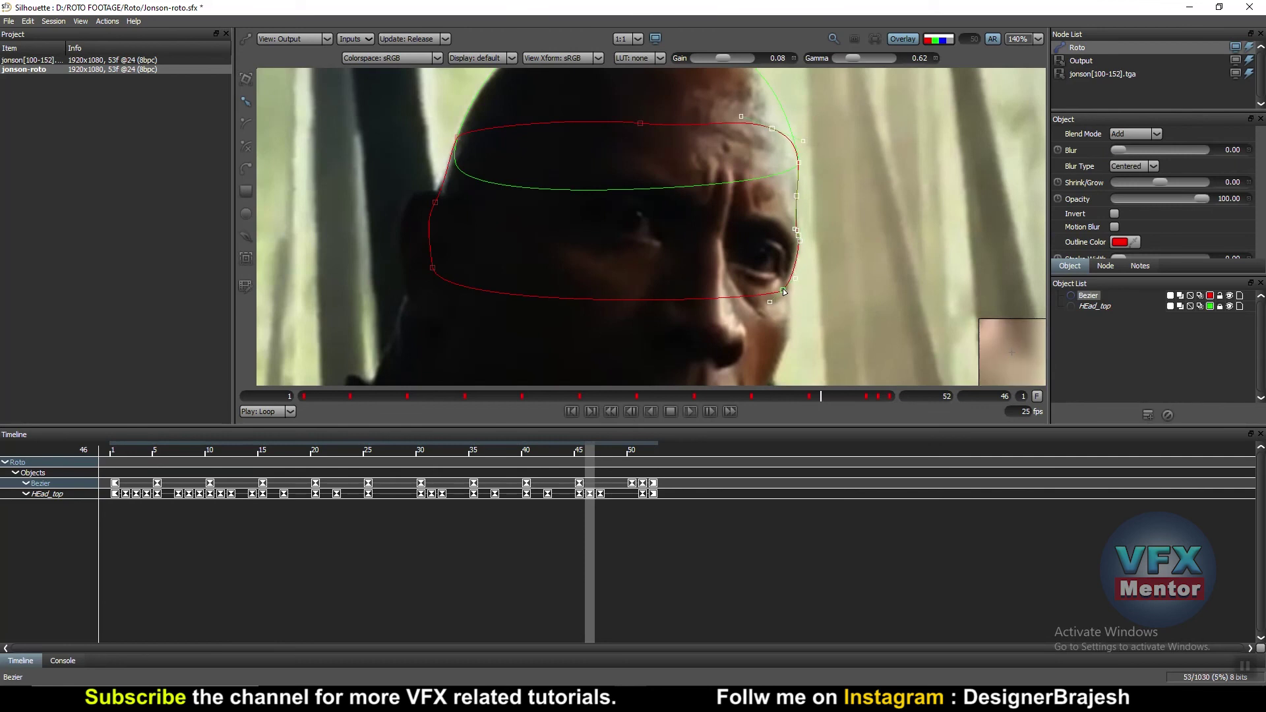
left_click(840, 199)
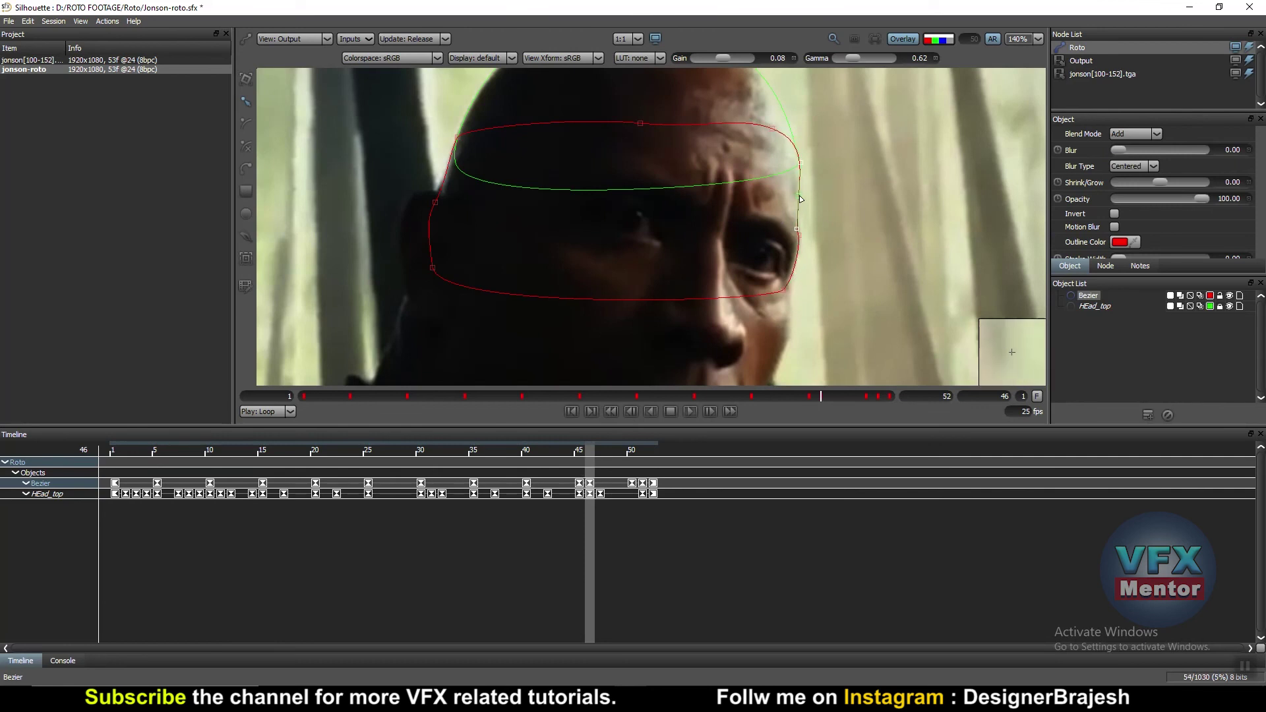
key("Left")
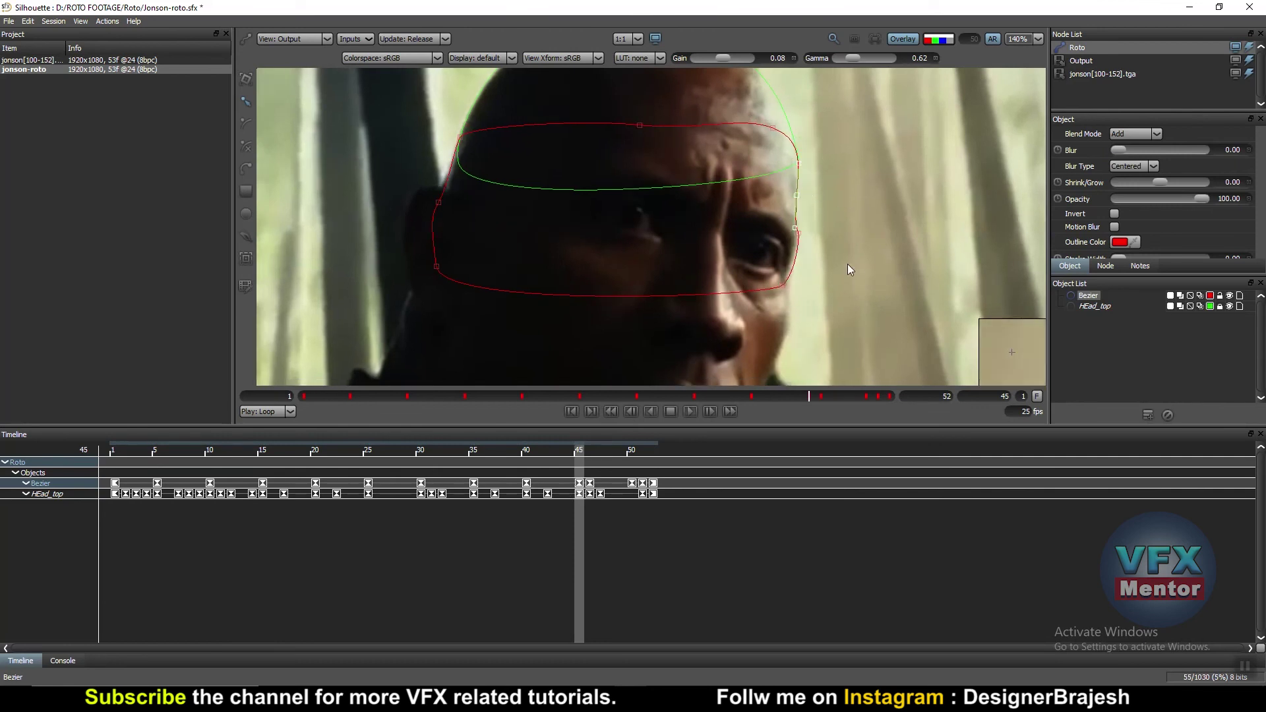
left_click_drag(811, 276, 751, 298)
- Nudge the right-edge points left at frames 41 and 40, then step back to frame 31
key("Left")
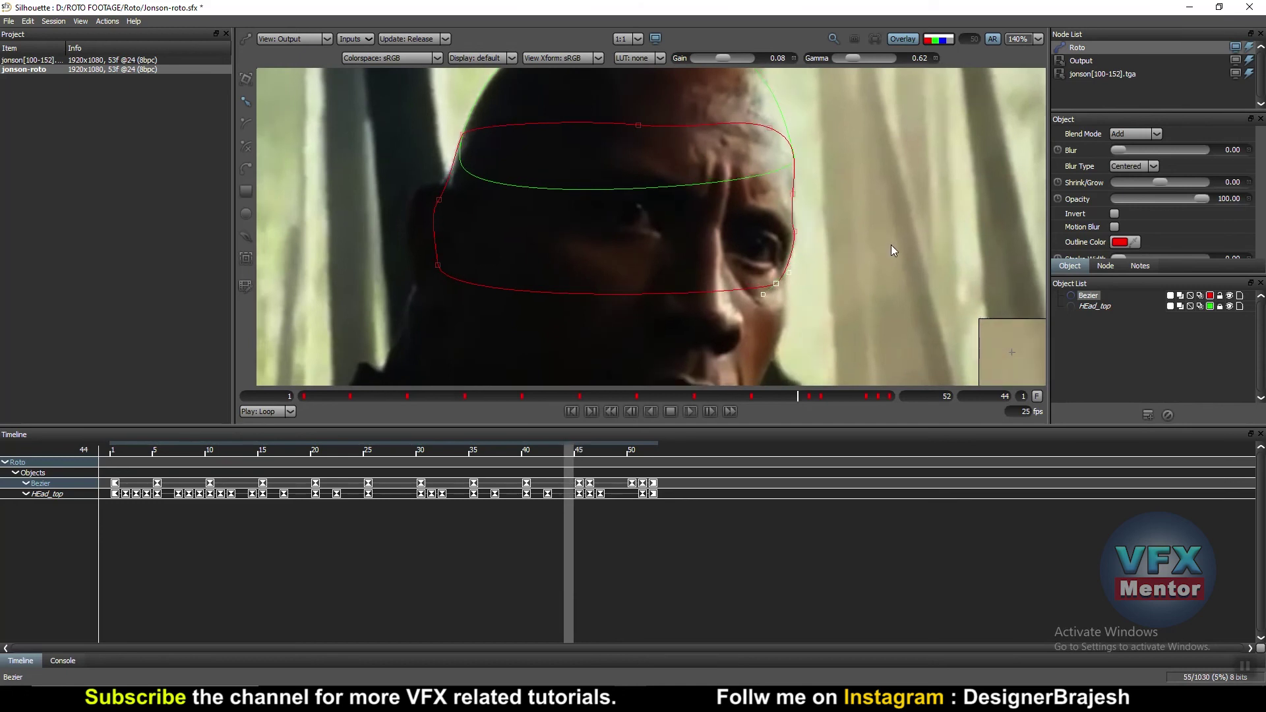
key("Left")
key("Left")
key("Left")
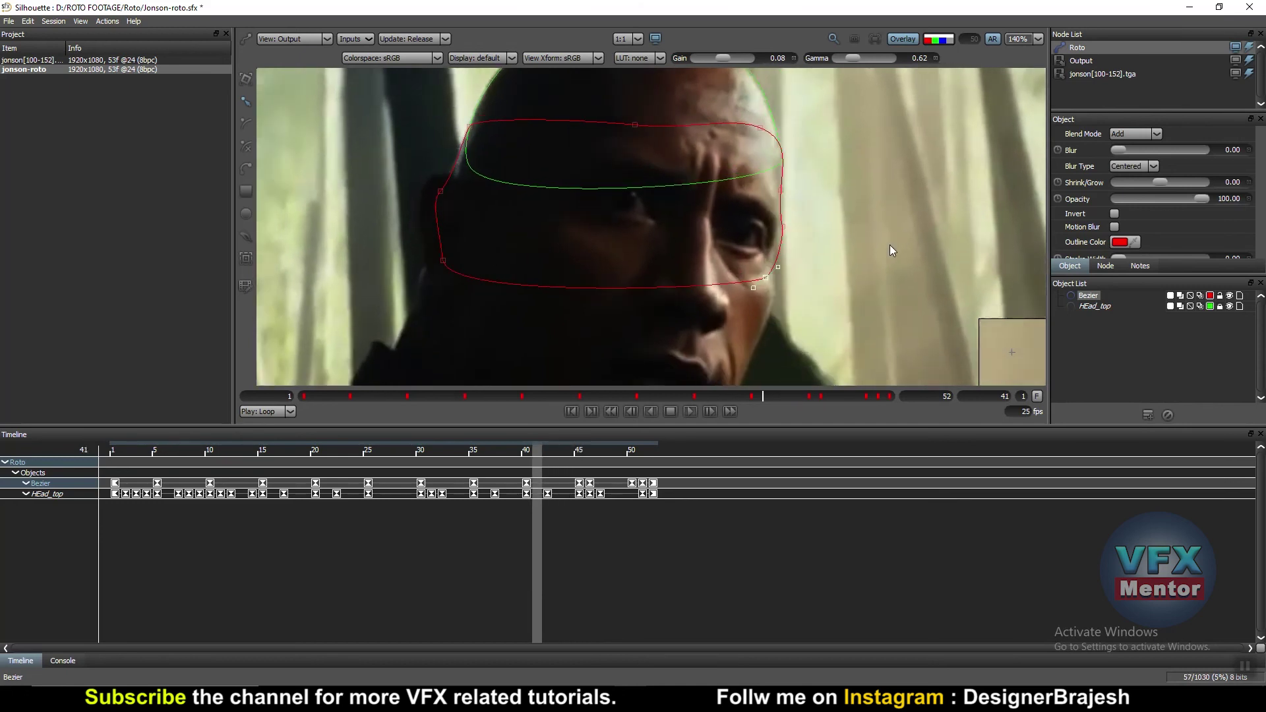
left_click_drag(872, 128, 736, 314)
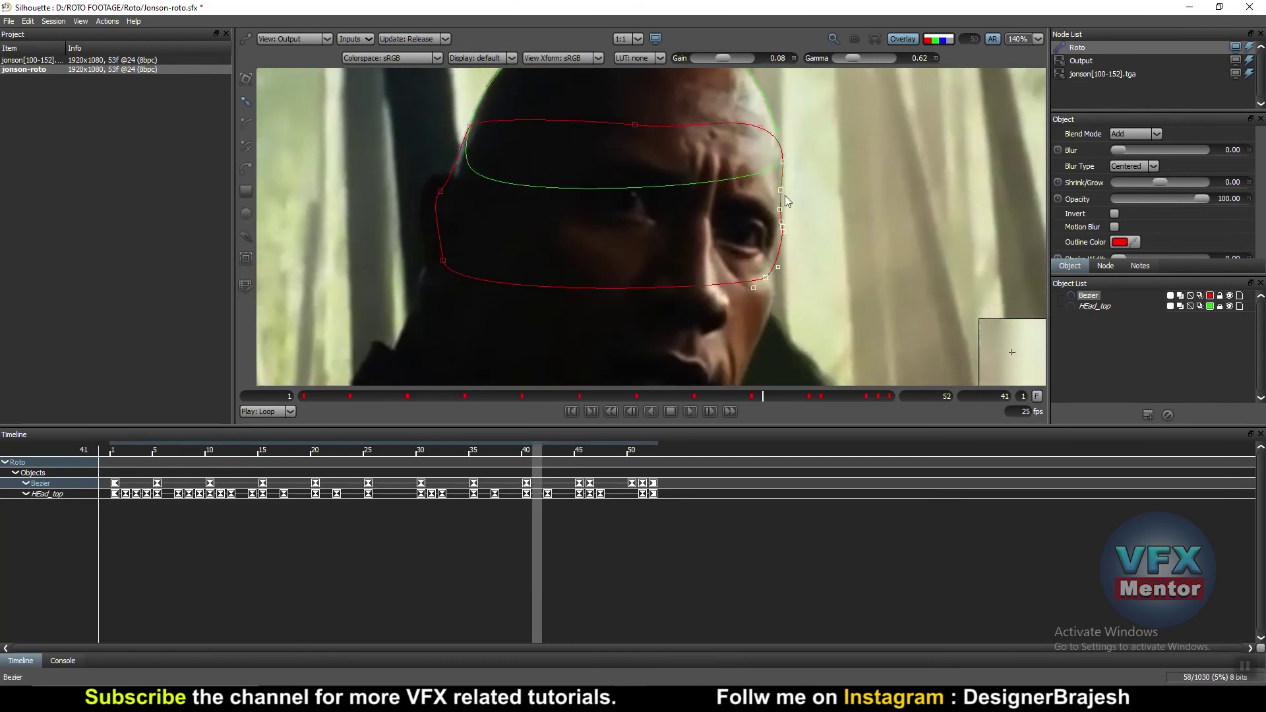
left_click_drag(782, 192, 778, 188)
key("Left")
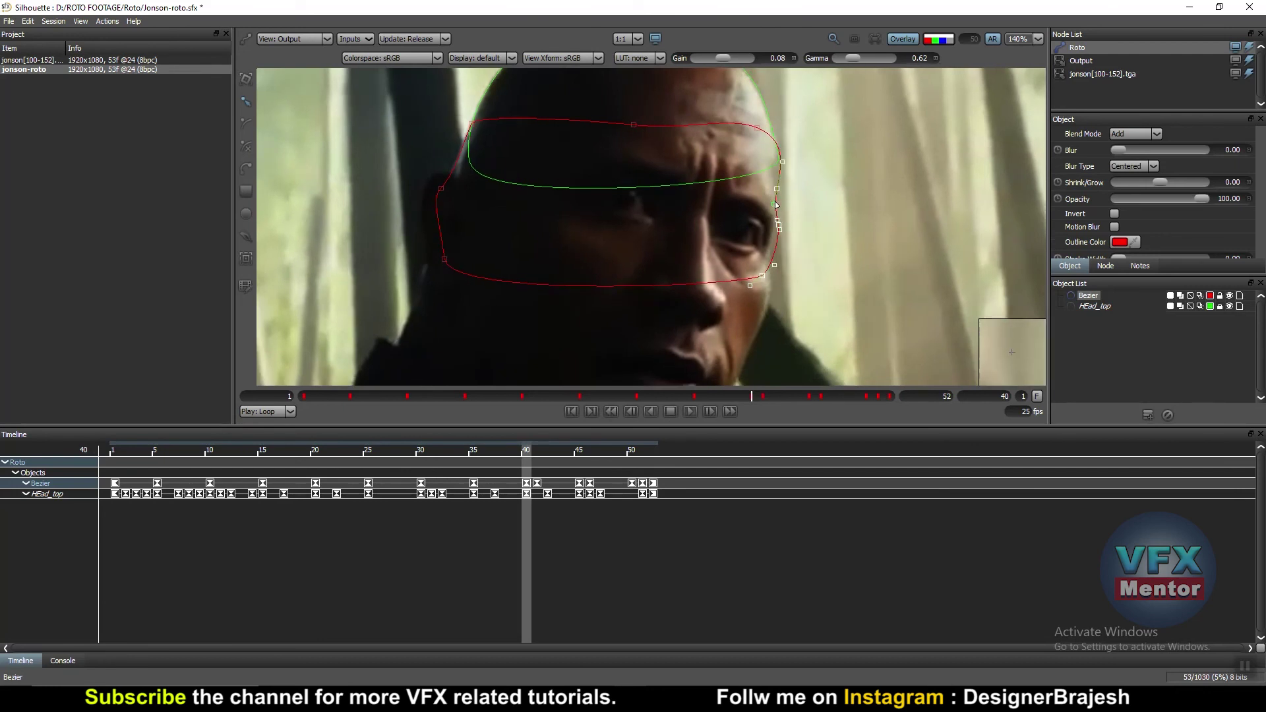
left_click_drag(776, 190, 775, 190)
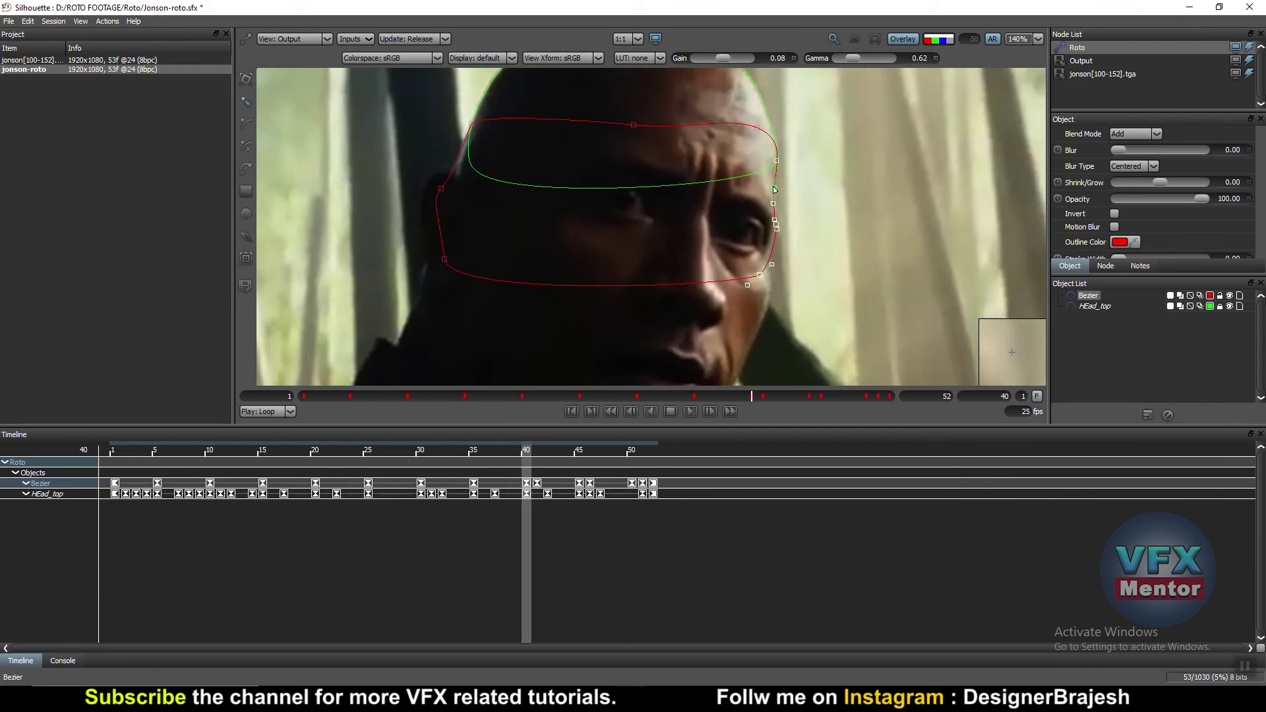
key("Left")
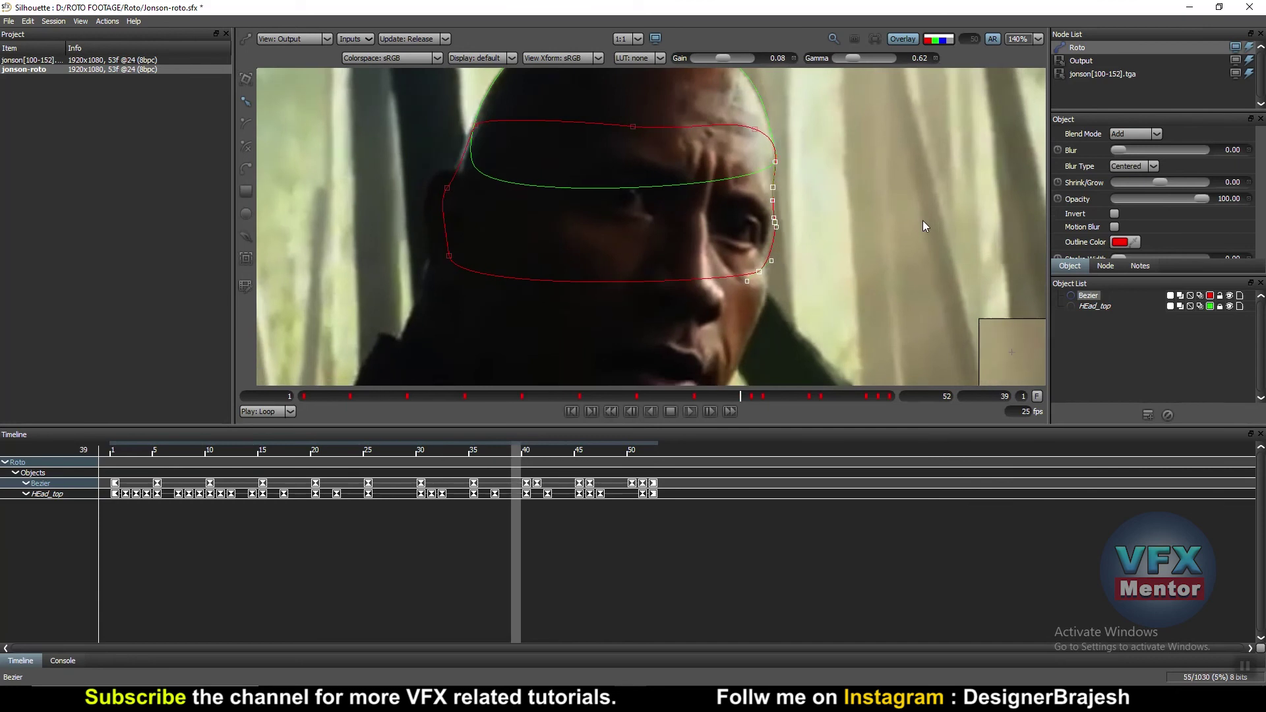
key("Left")
key("Left")
key("Left")
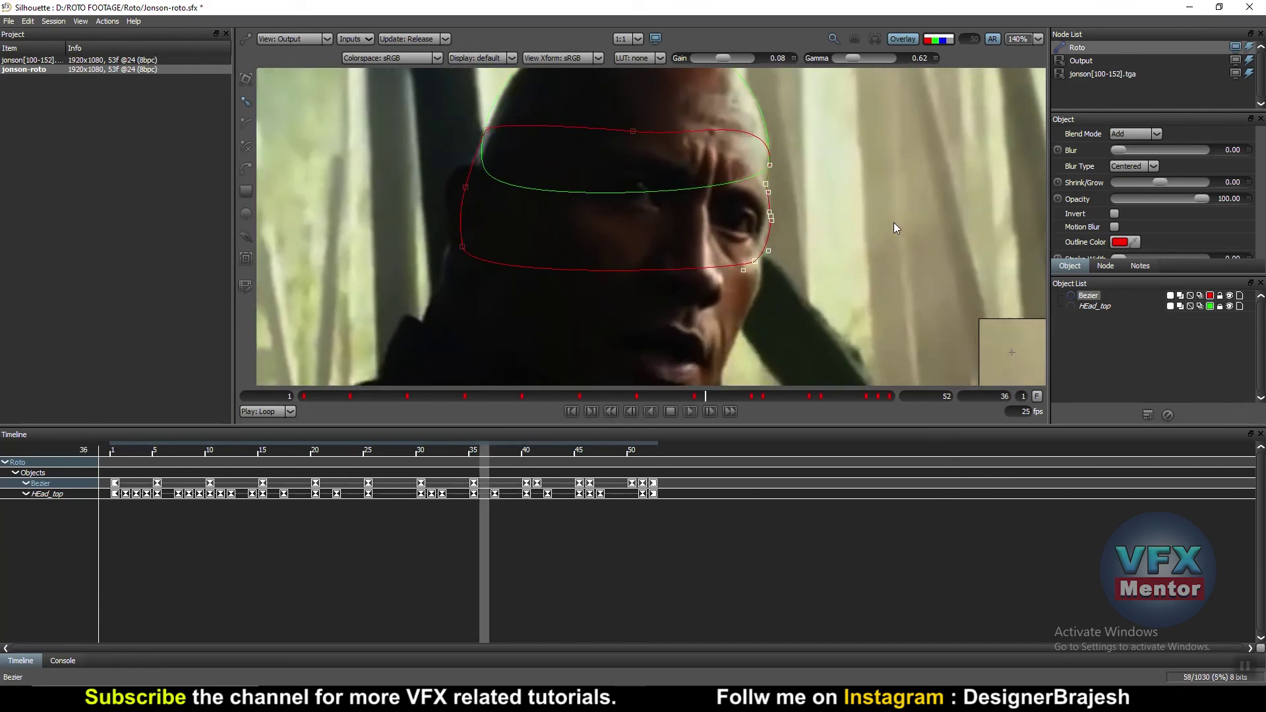
key("Left")
key("Left")
key("Left")
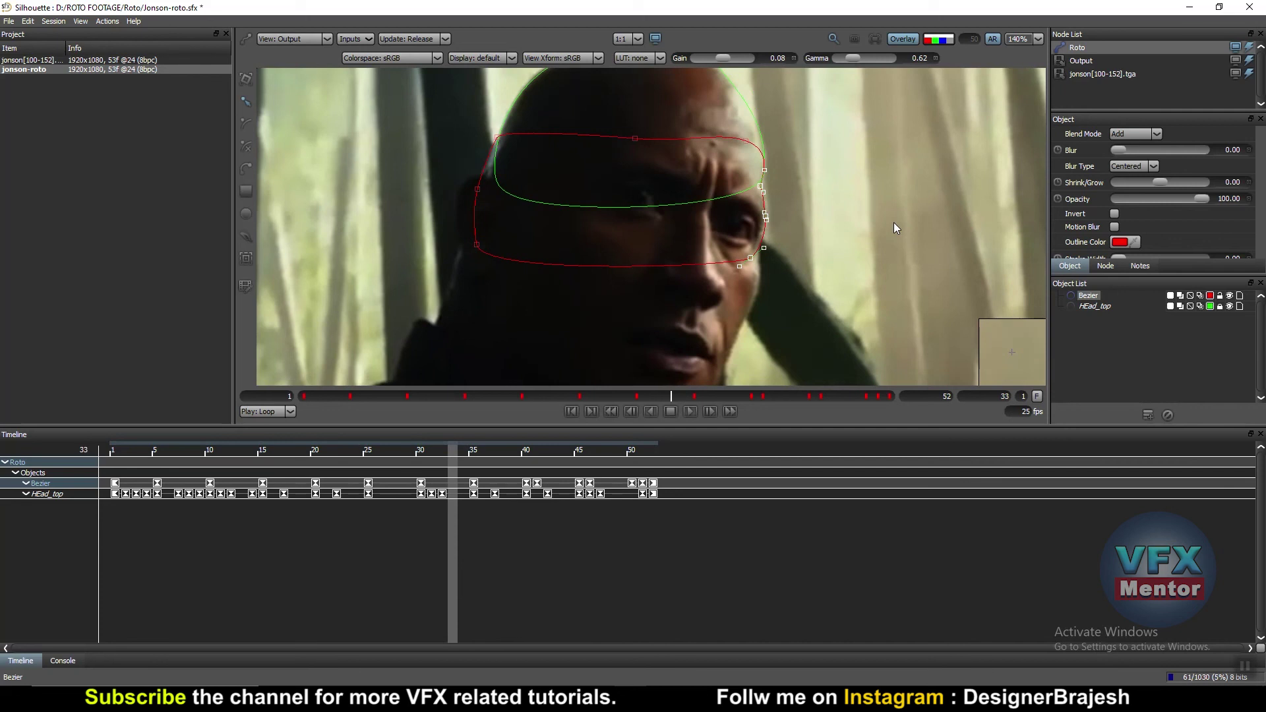
key("Left")
key("Left")
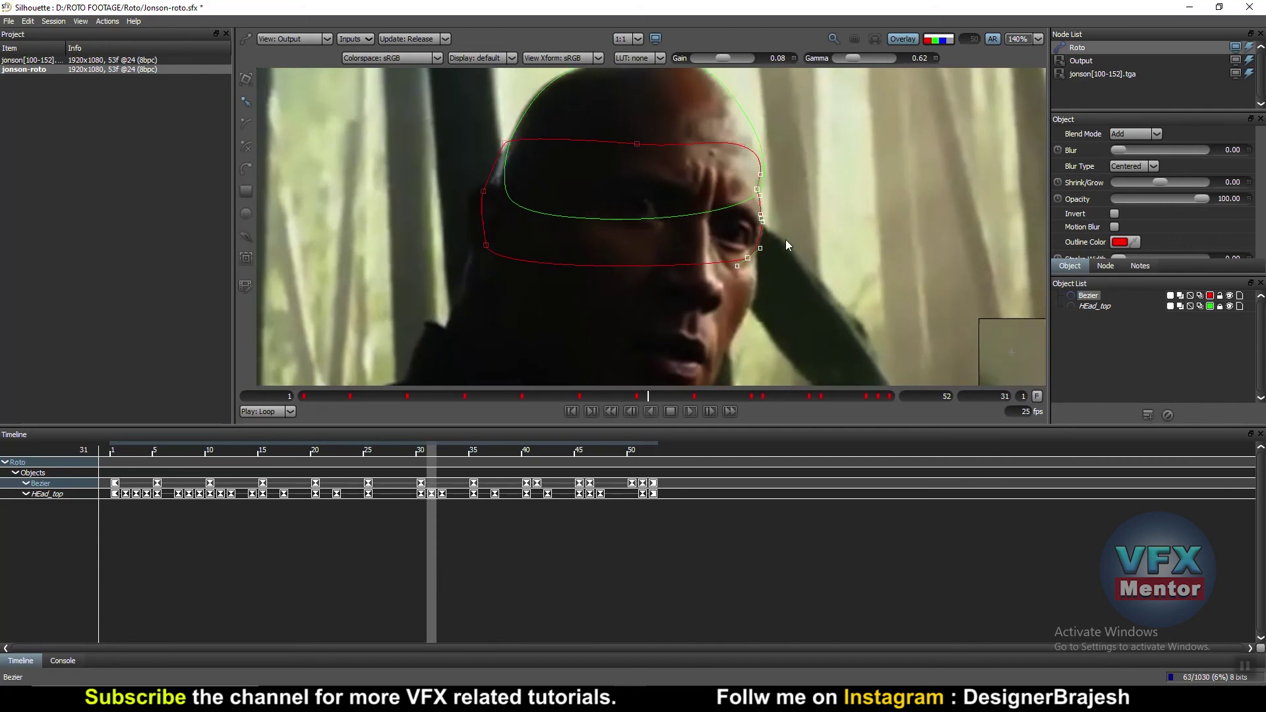
- Fit the right-side points to the cheek at frames 31 and 18, stepping back to frame 13
scroll(791, 244, "up", 2)
scroll(772, 244, "up", 2)
scroll(759, 237, "up", 1)
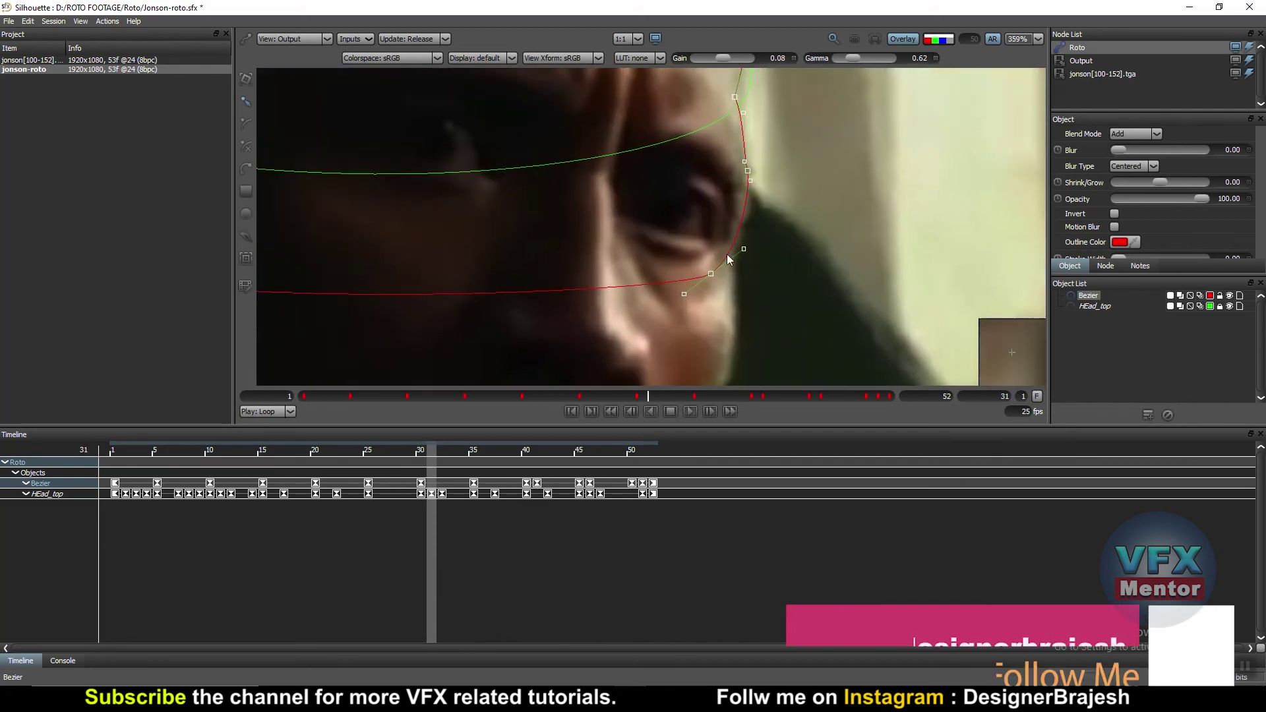
left_click_drag(711, 274, 716, 280)
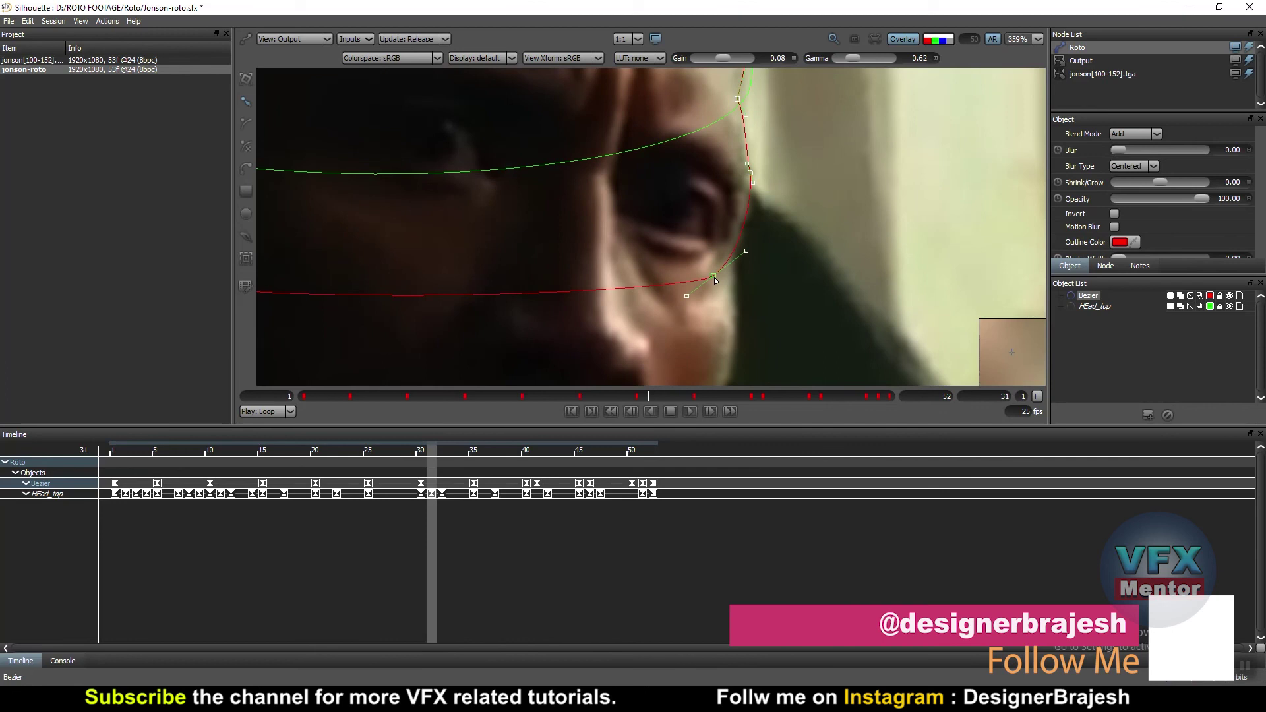
scroll(783, 231, "down", 2)
left_click_drag(798, 210, 818, 260)
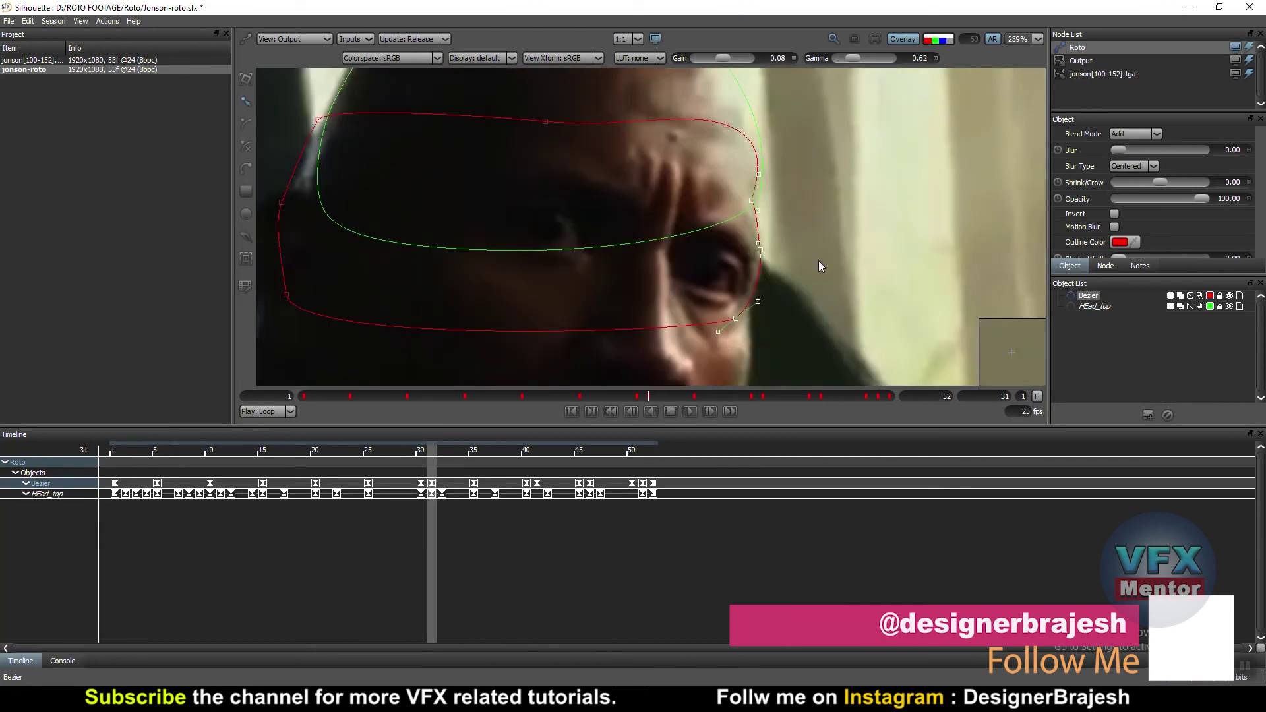
key("Left")
key("Left")
key("Left")
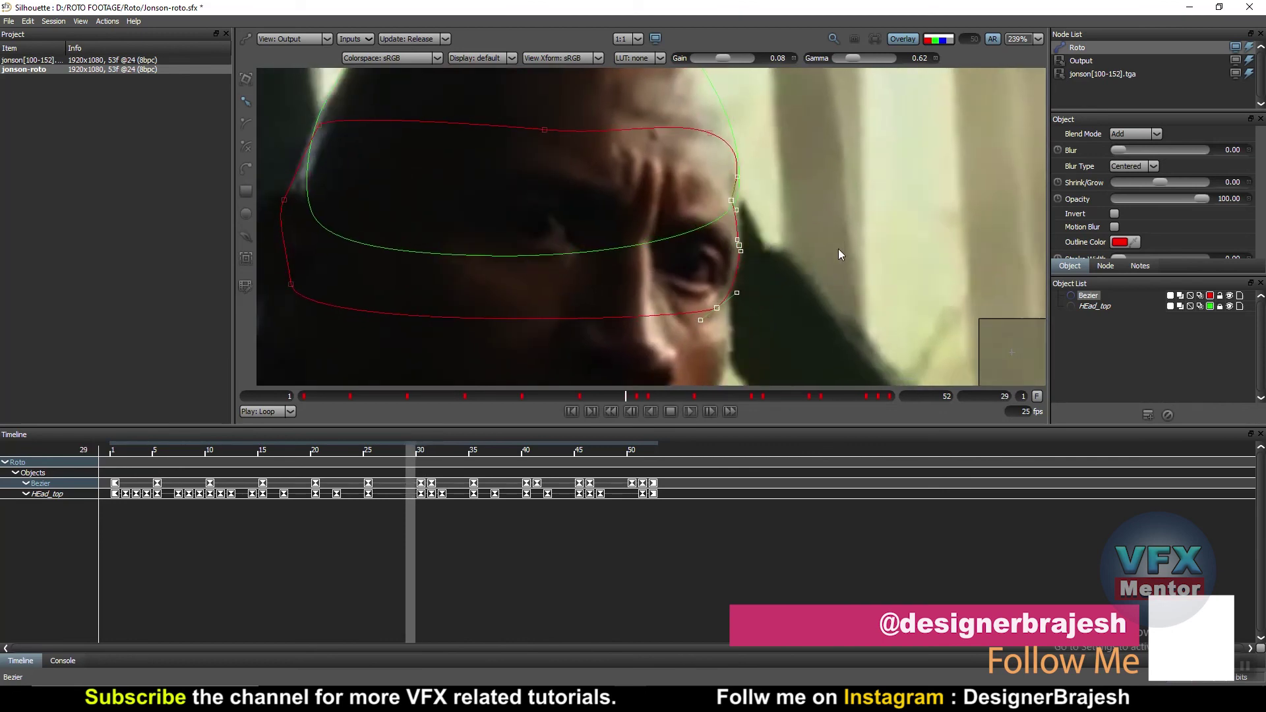
key("Left")
key("Left")
key("Left")
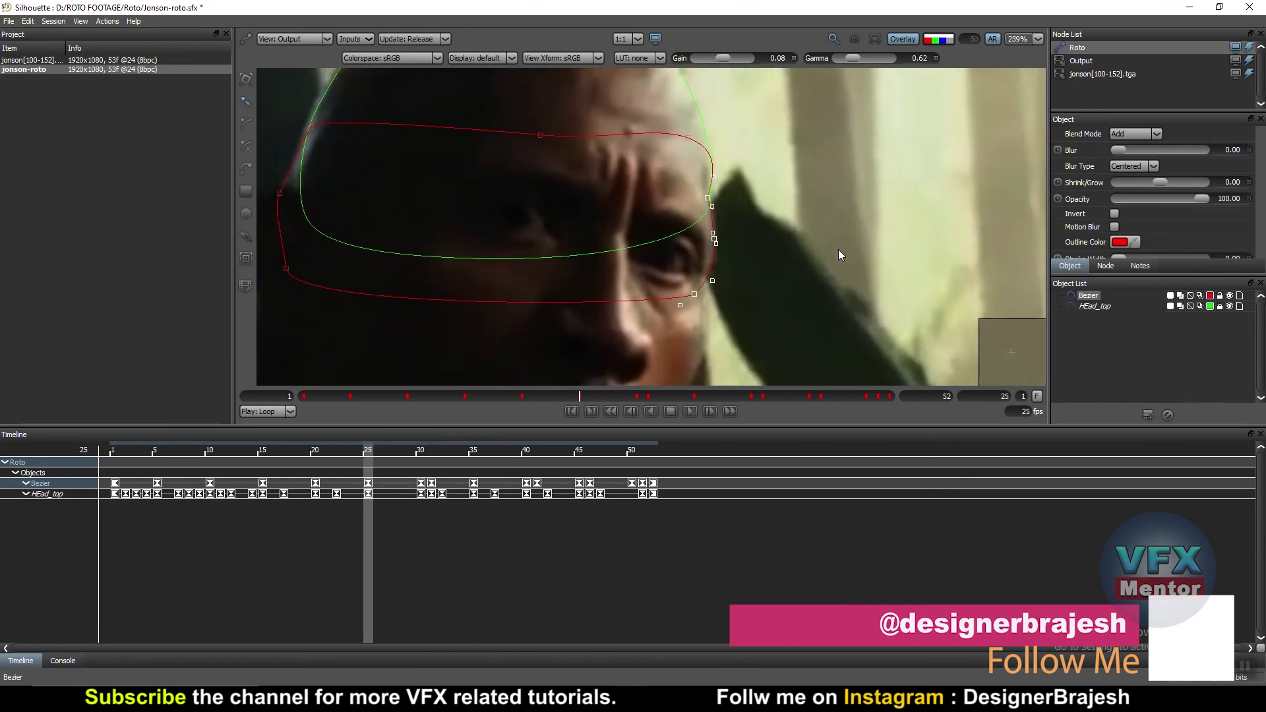
key("Left")
key("Left")
key("Left")
key("Left")
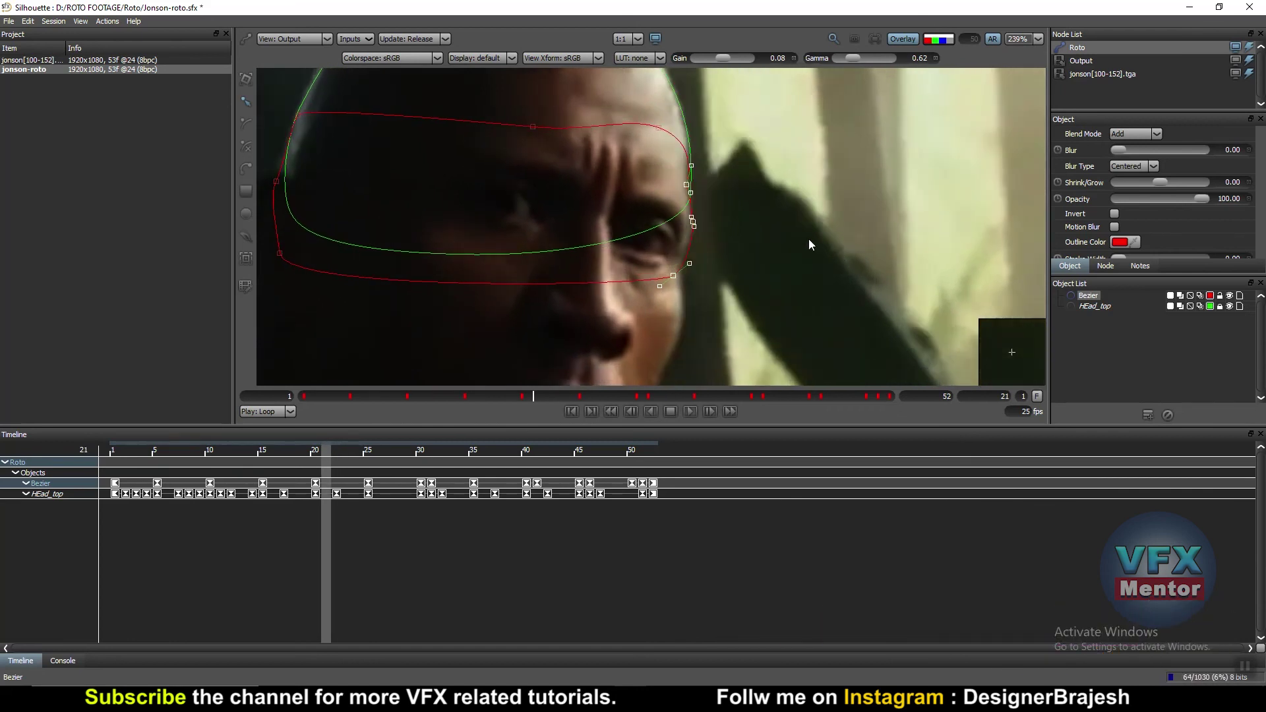
scroll(712, 253, "up", 3)
scroll(713, 256, "down", 3)
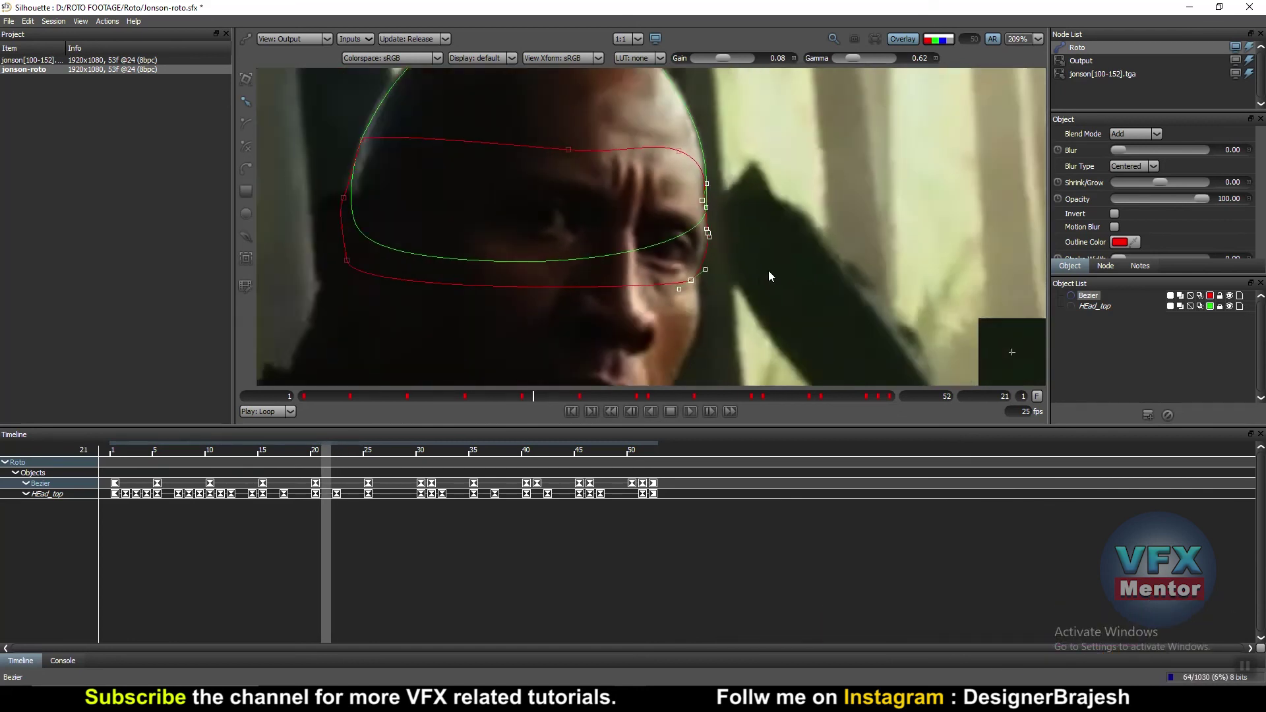
key("Left")
key("Left")
key("Left")
key("Left")
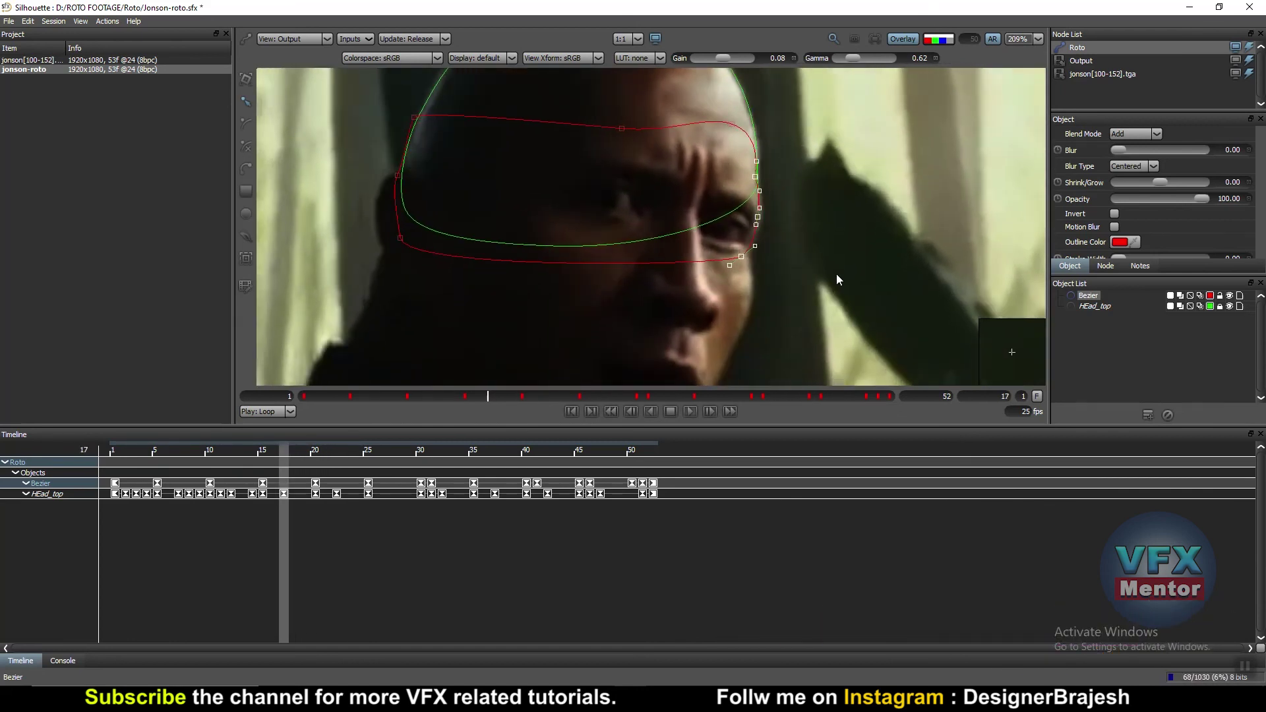
scroll(788, 206, "up", 3)
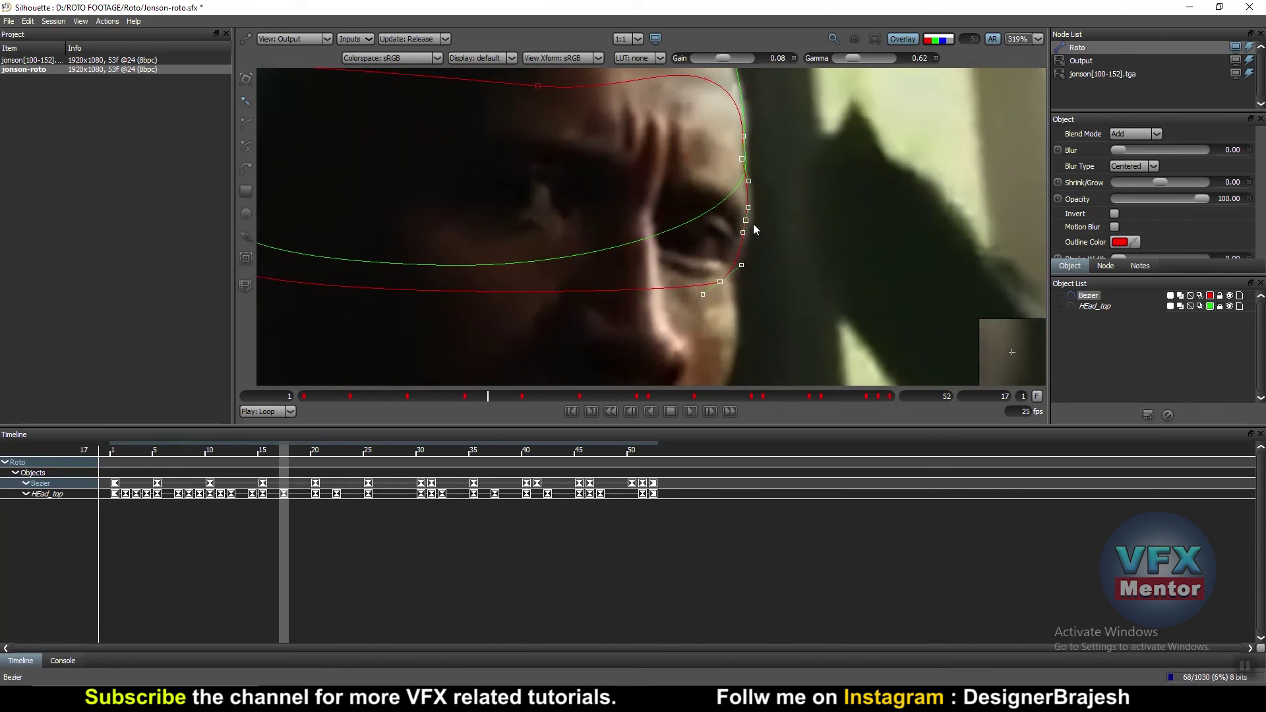
left_click_drag(752, 221, 751, 221)
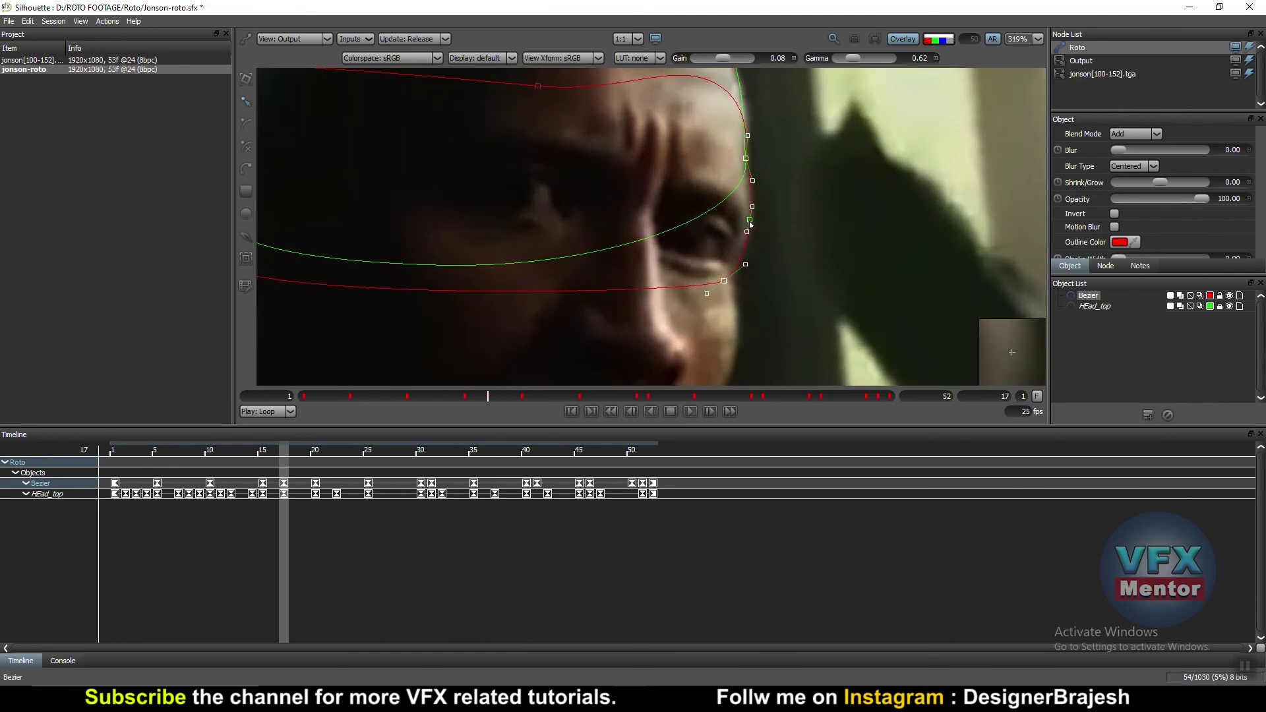
scroll(751, 225, "down", 2)
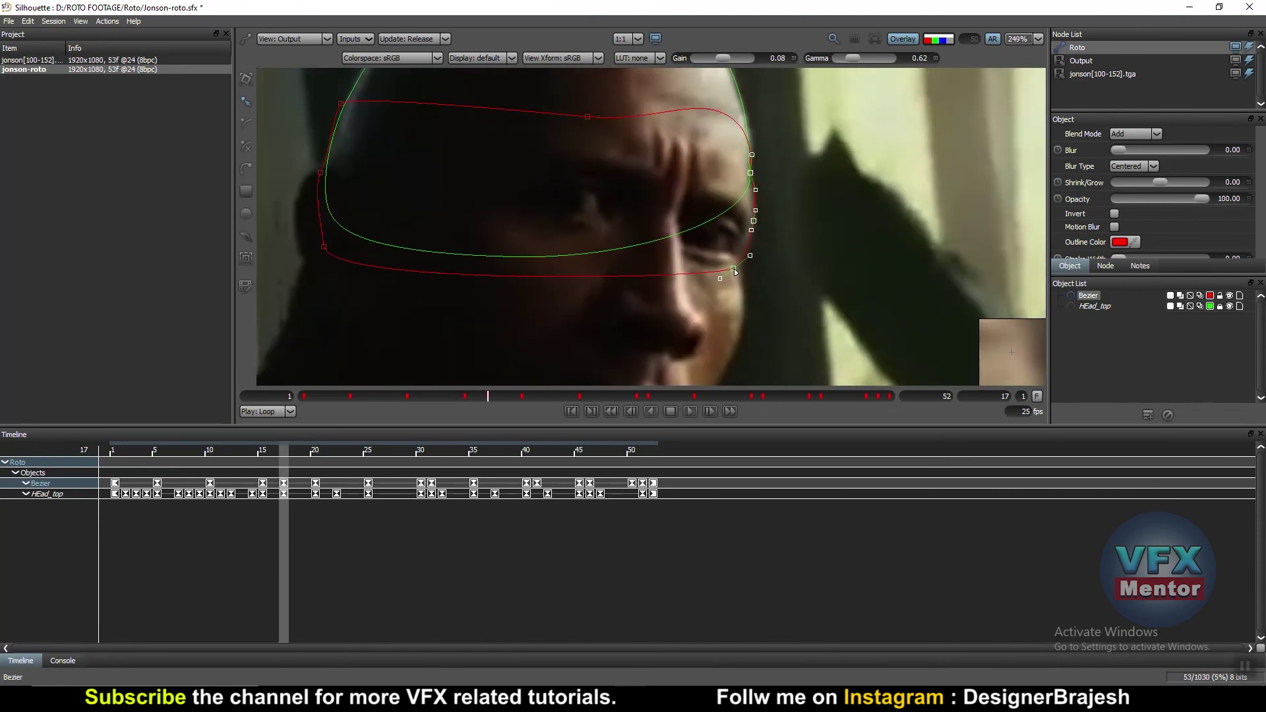
key("Left")
key("Left")
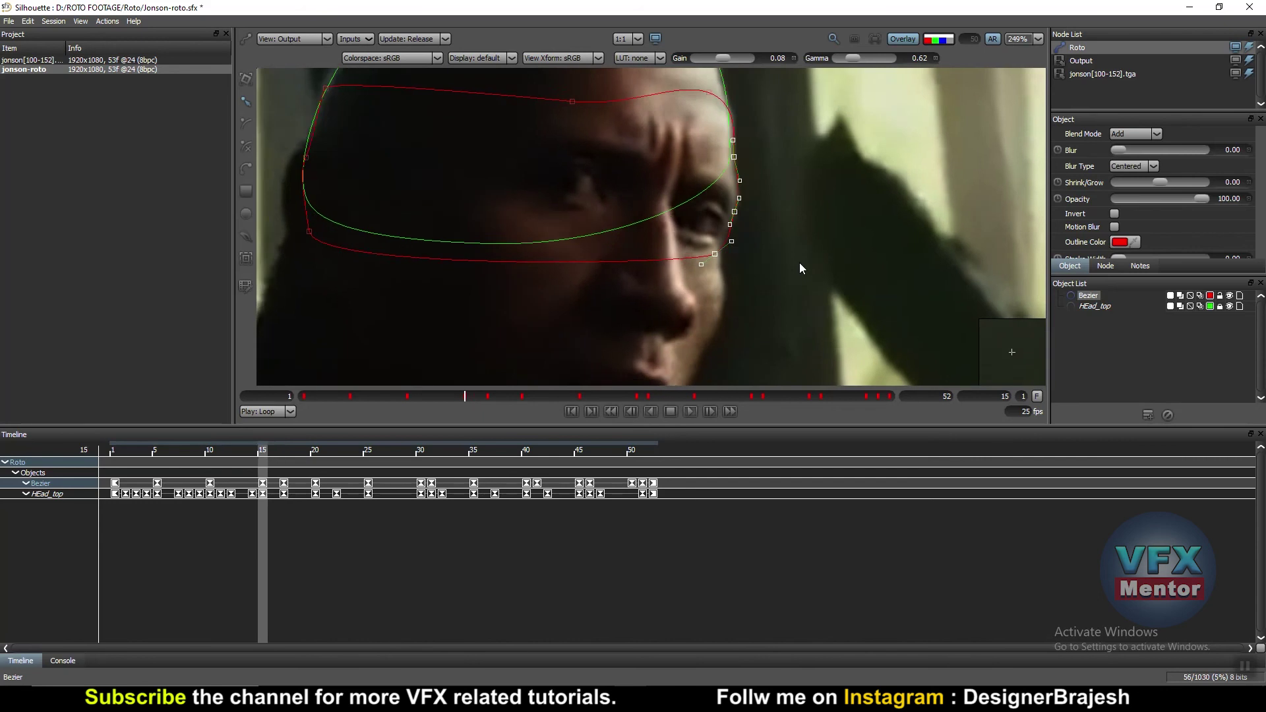
key("Left")
key("Left")
key("Left")
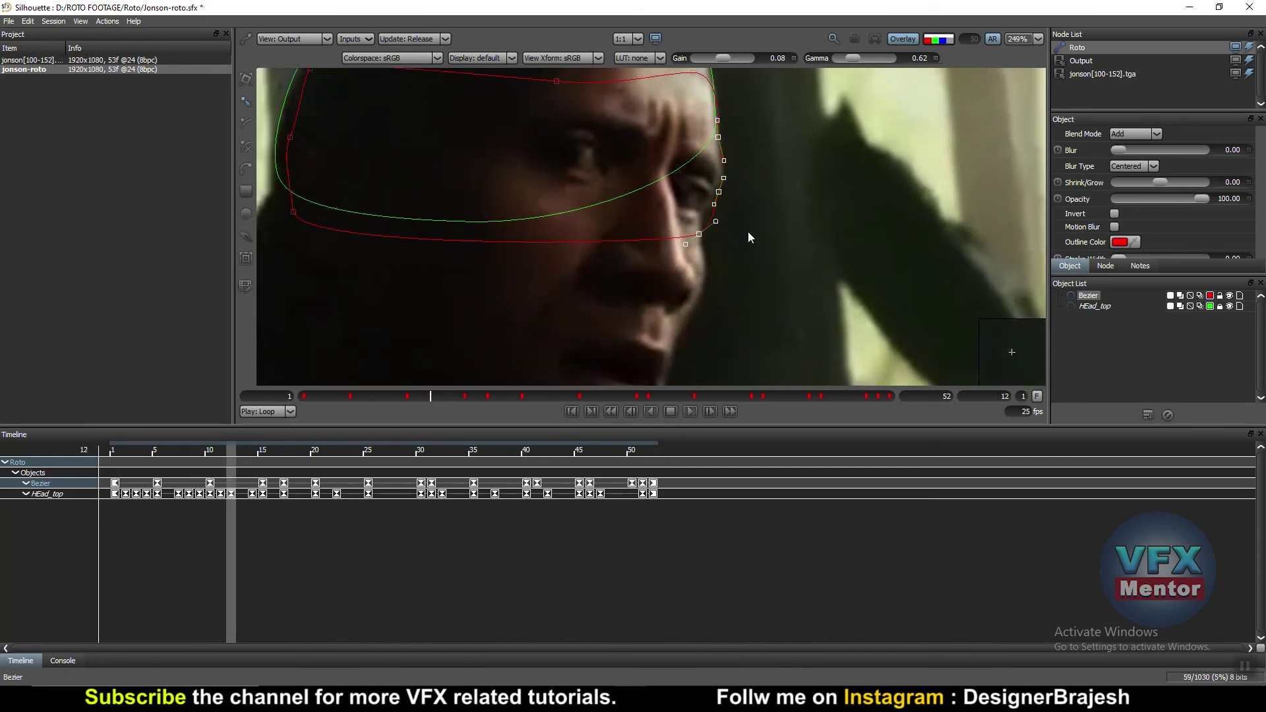
- Nudge the Bezier's right-side points to fit the face at frames 12 and 11
left_click_drag(694, 233, 696, 237)
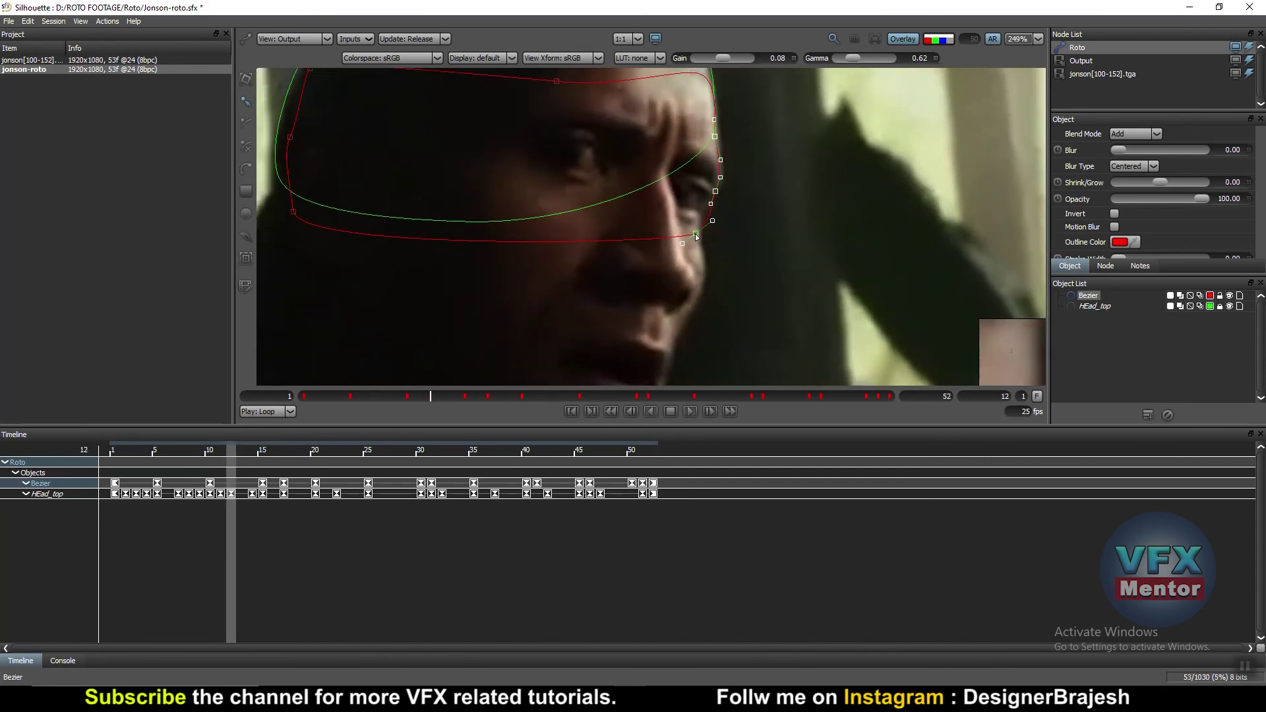
left_click(753, 228)
left_click(697, 238)
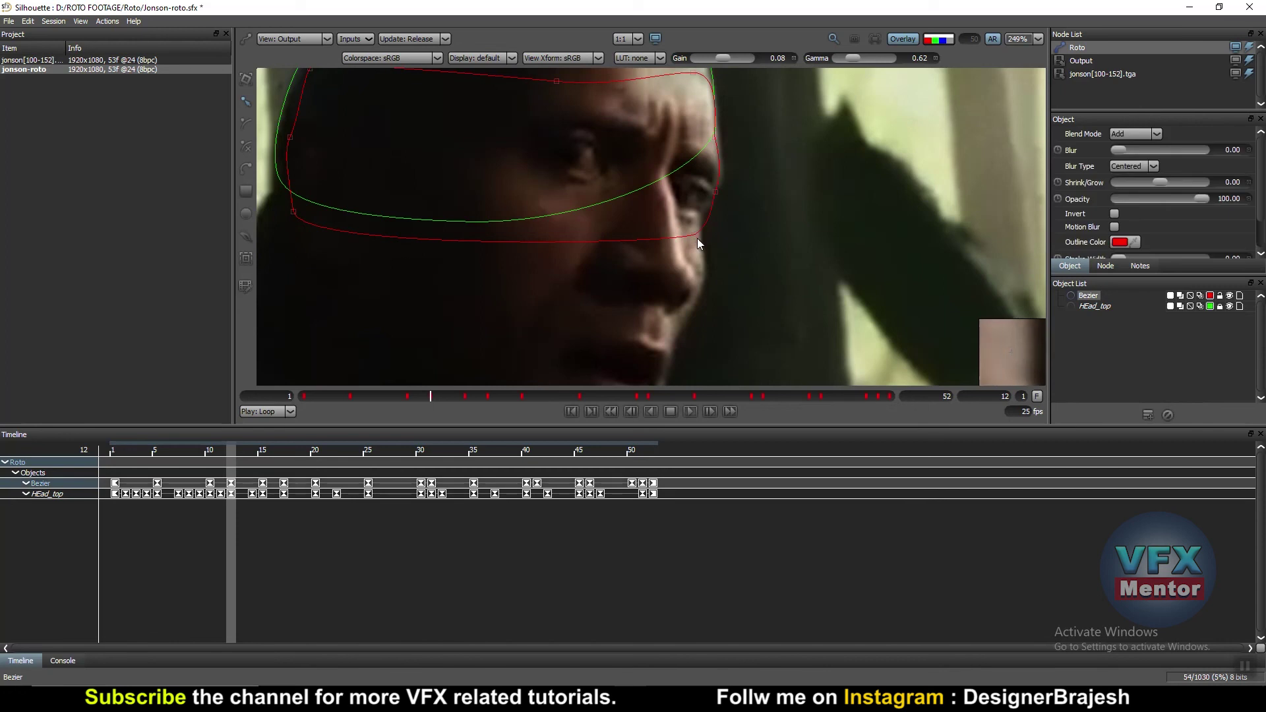
left_click_drag(698, 237, 696, 234)
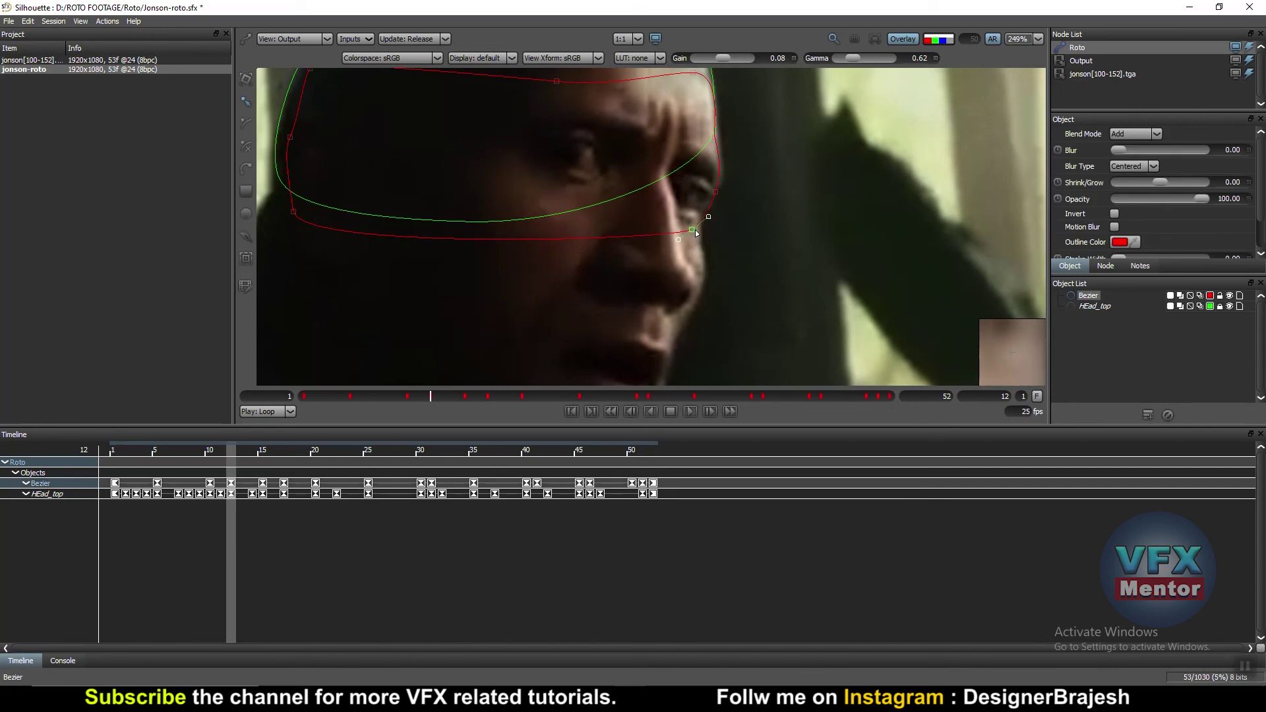
key("Left")
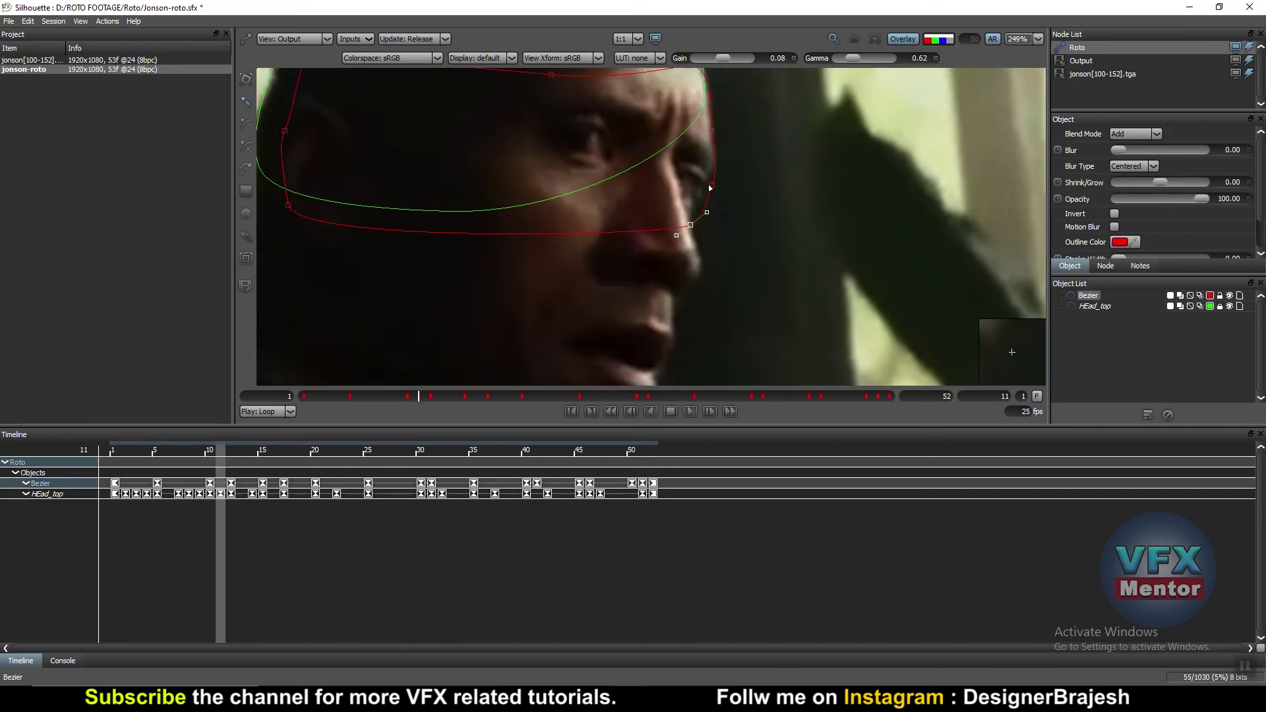
left_click_drag(690, 224, 686, 226)
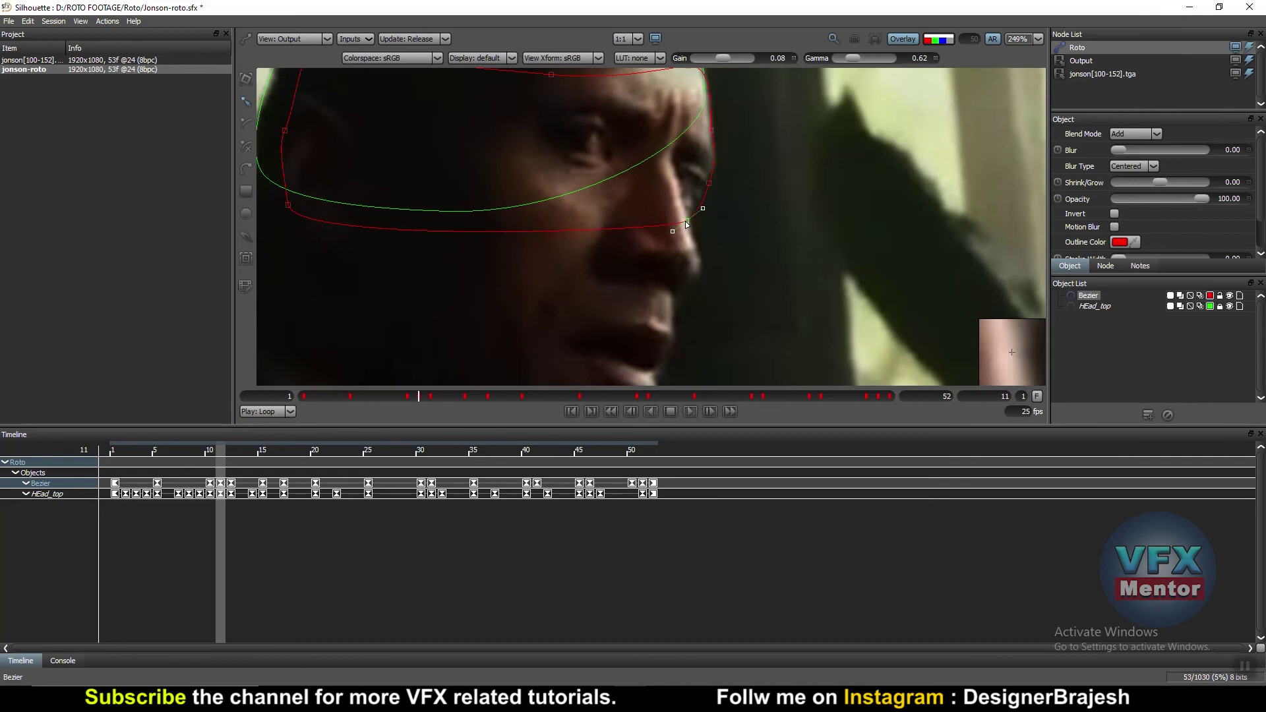
- Refit the brow point and right edge at frames 8 and 7, then pan up to the head top
key("Left")
key("Left")
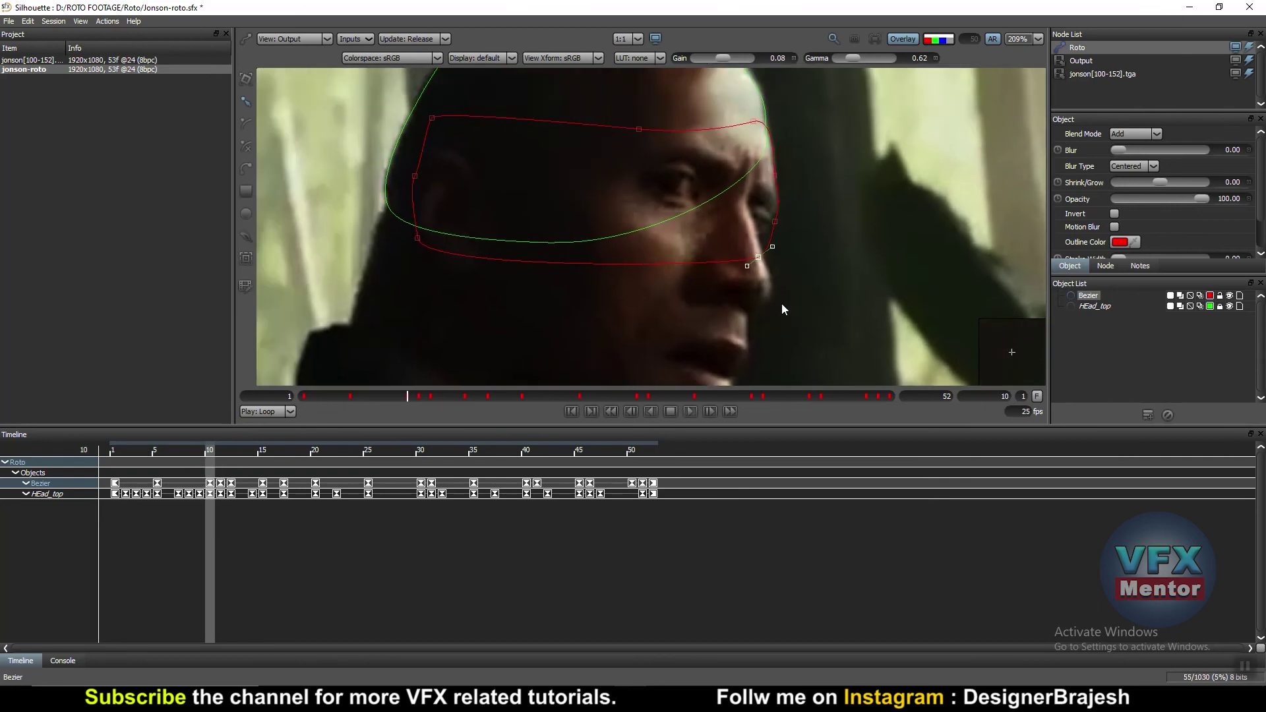
key("Left")
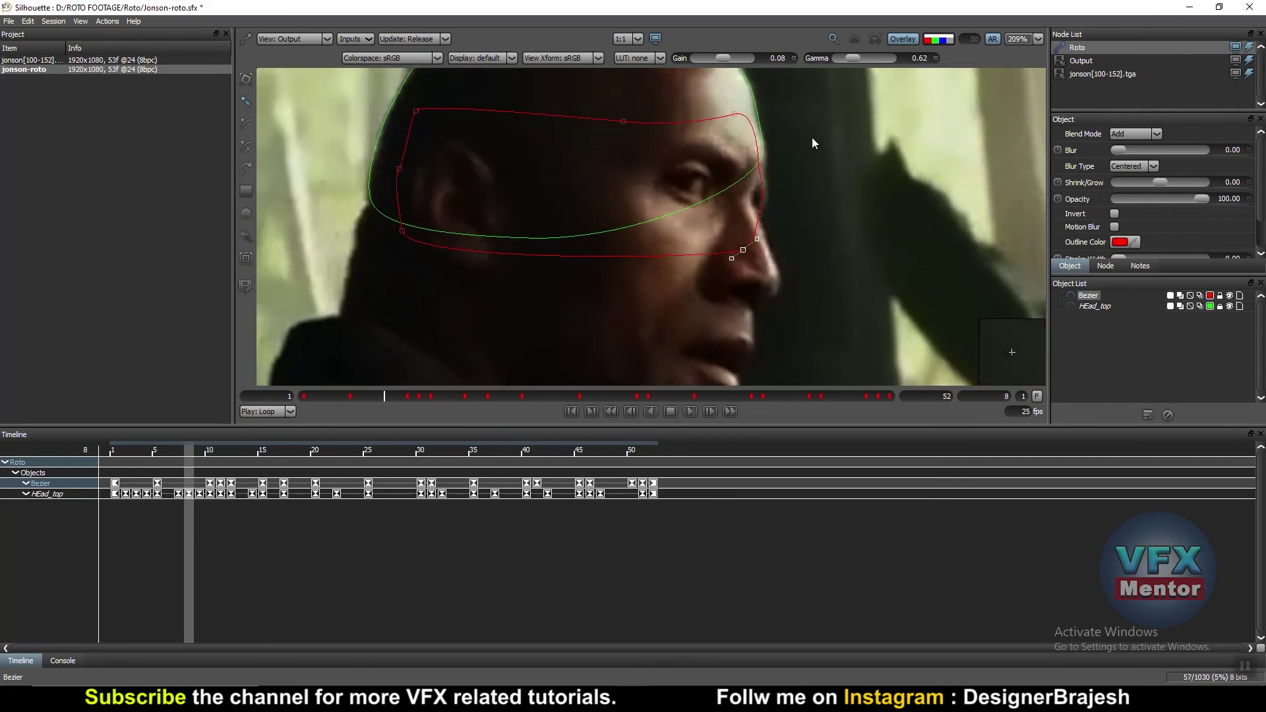
left_click(766, 166)
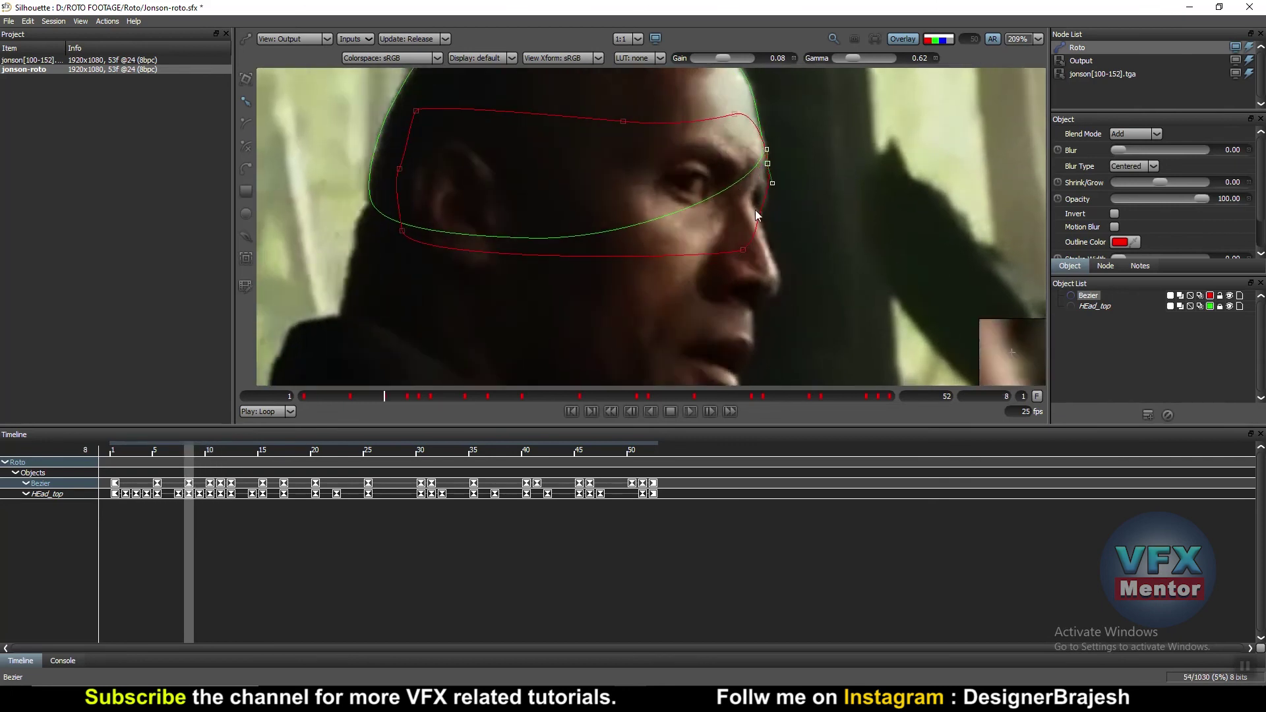
left_click_drag(760, 214, 764, 228)
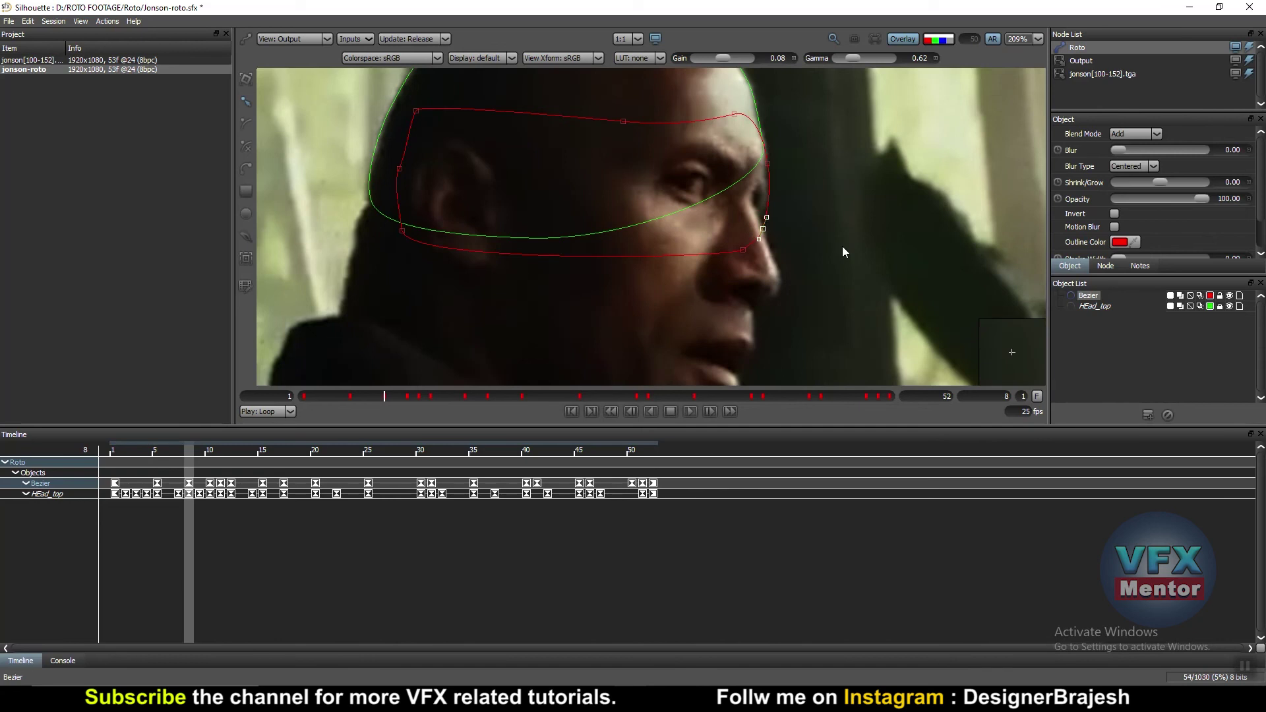
key("Left")
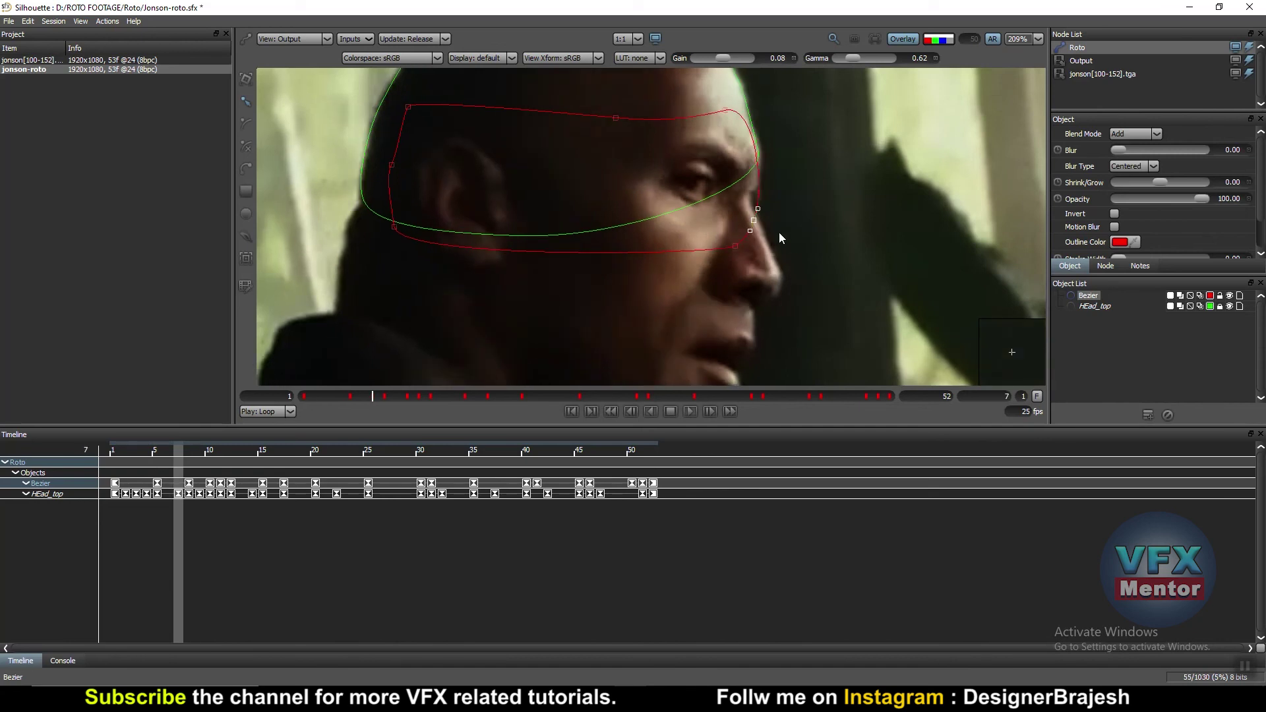
left_click_drag(753, 221, 758, 219)
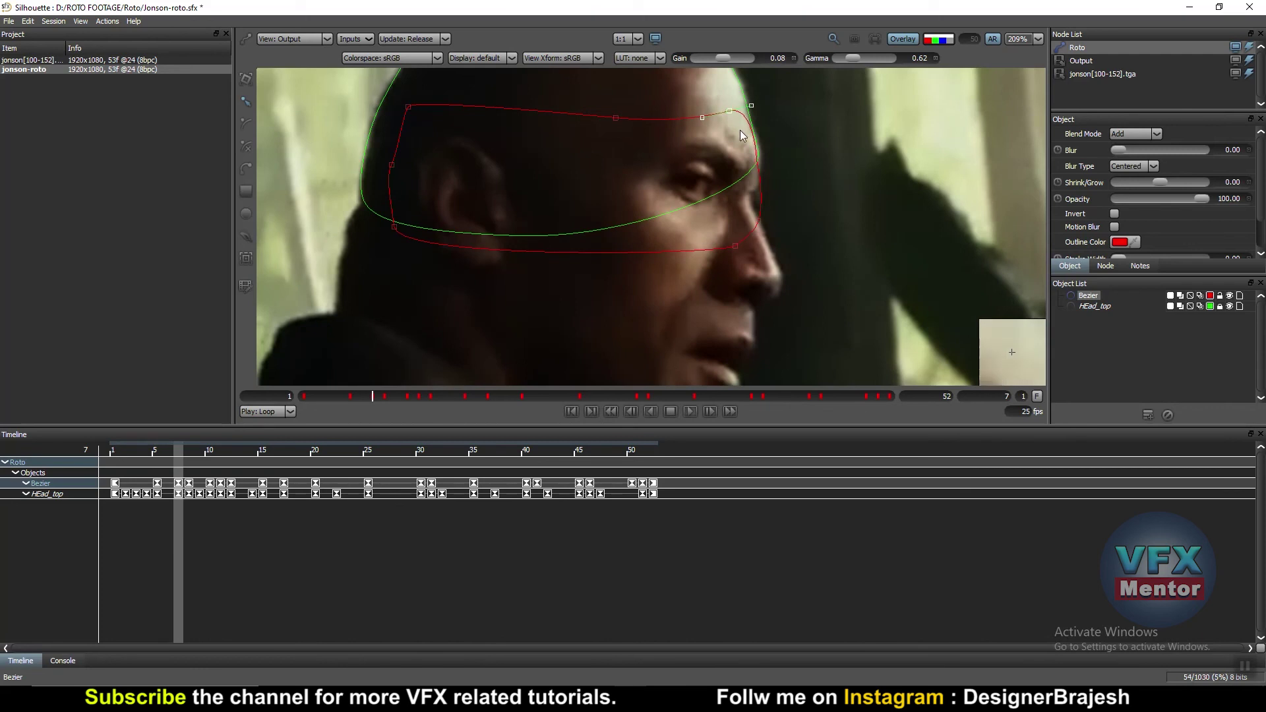
left_click(760, 163)
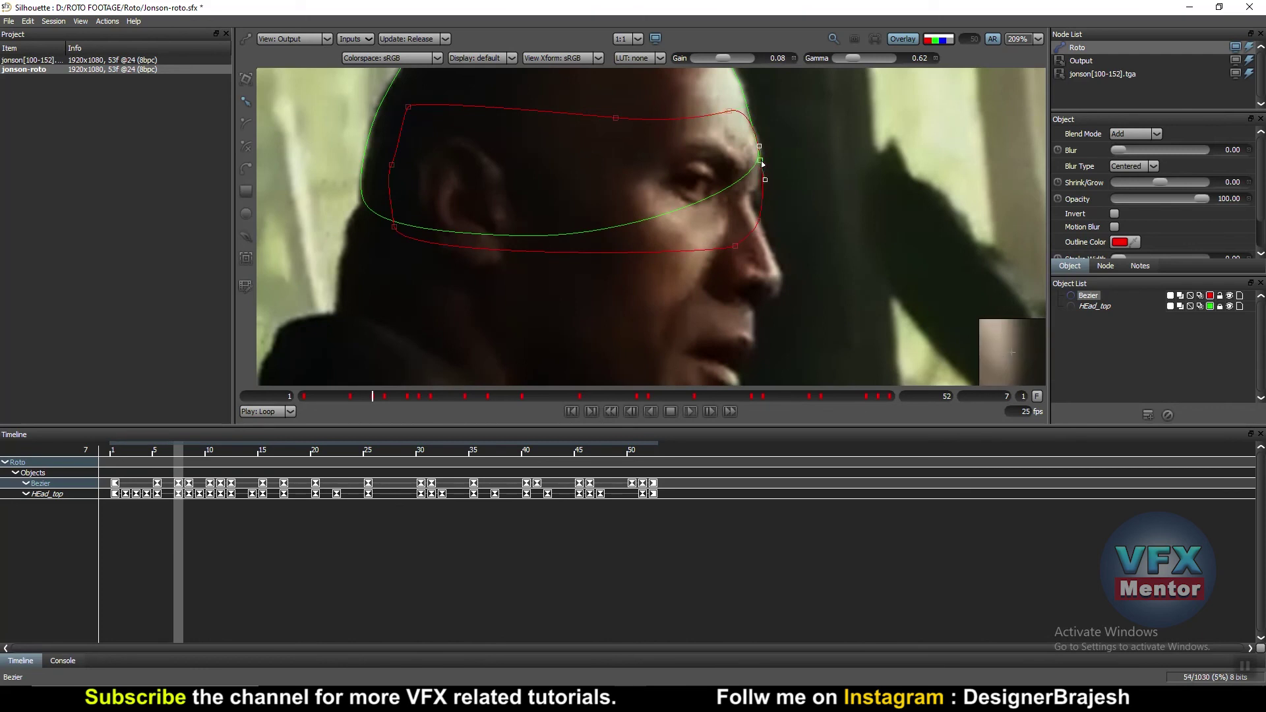
key("Left")
left_click_drag(472, 176, 595, 248)
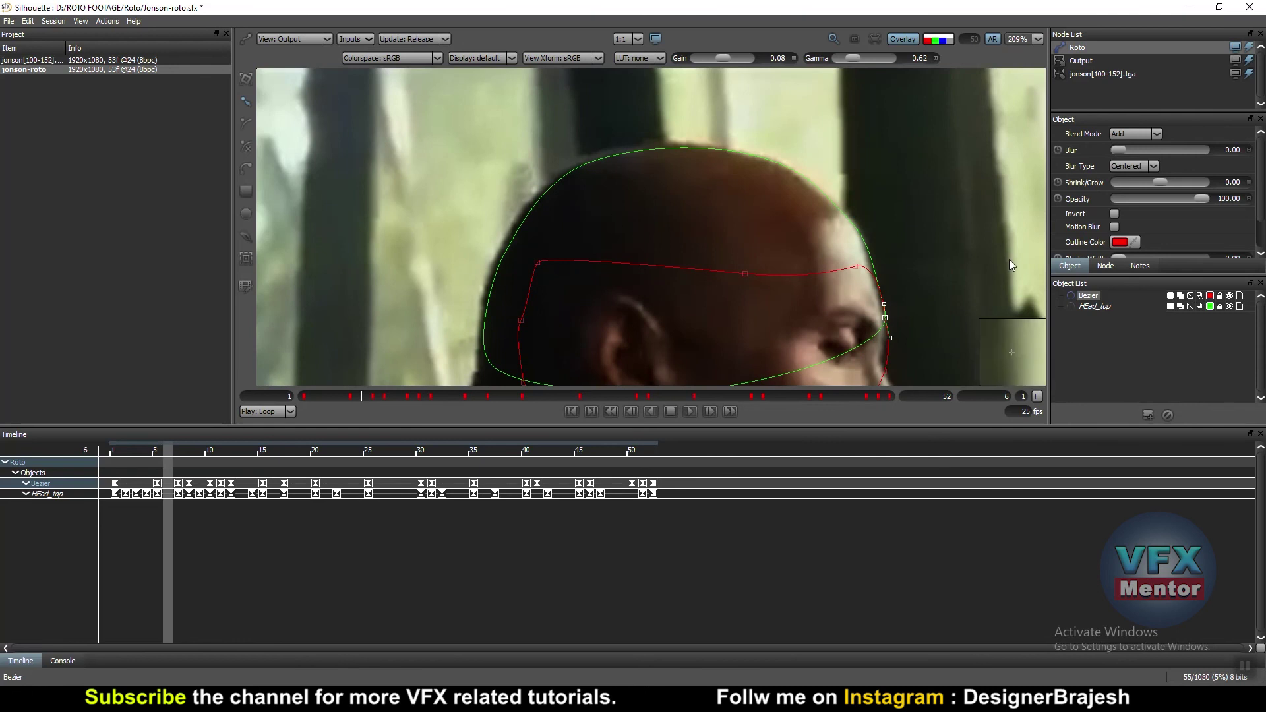
- Drag HEad_top's back-of-skull point to fit the head on frame 6, then step back to frame 3
left_click(1091, 306)
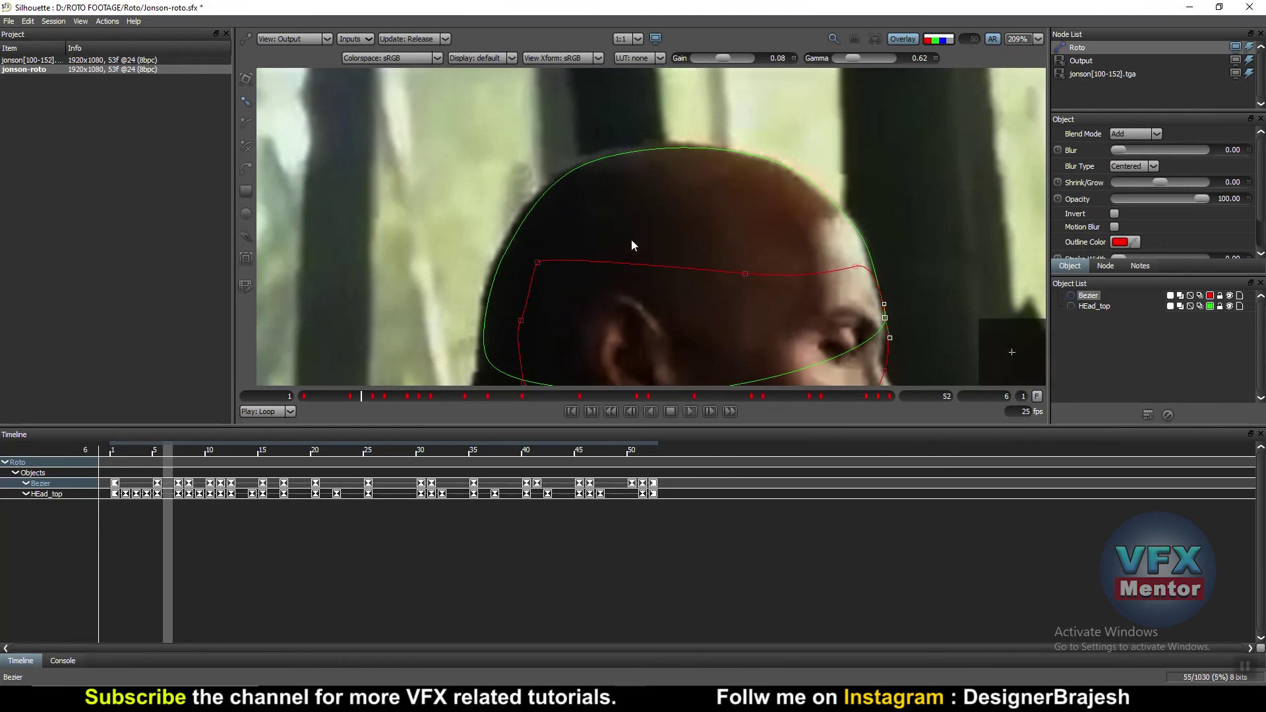
left_click_drag(498, 256, 499, 257)
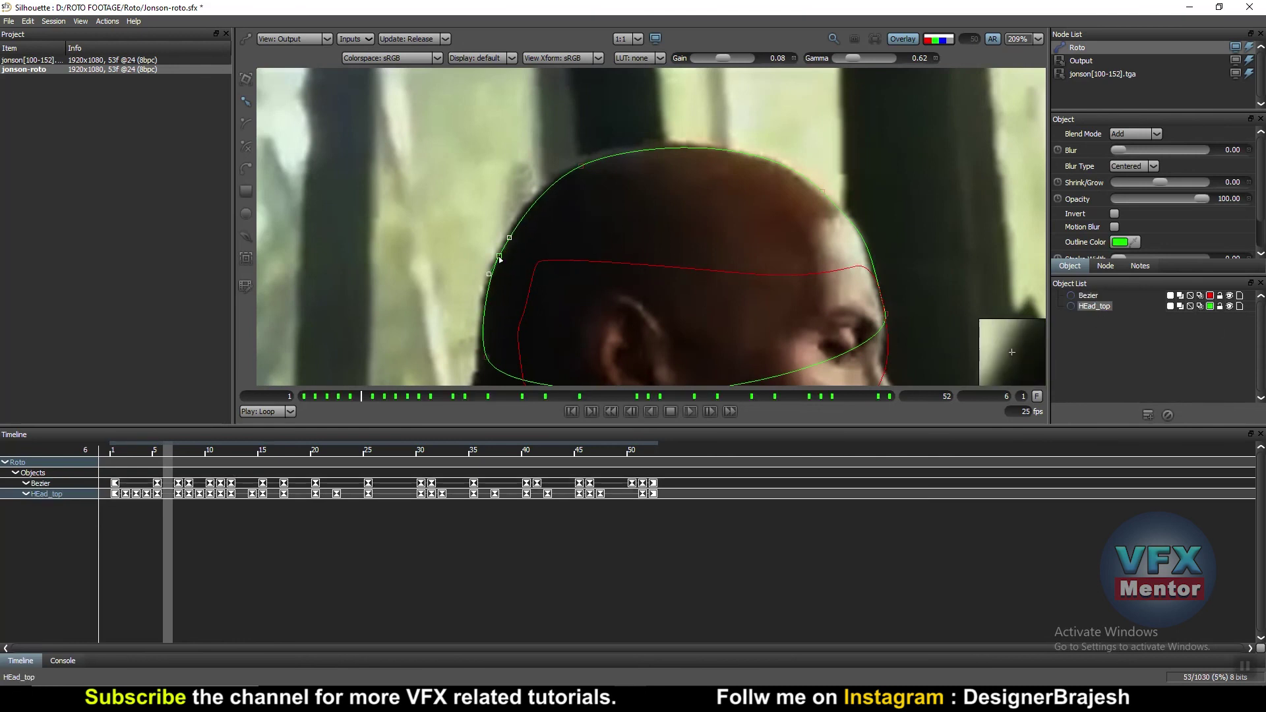
left_click(485, 358)
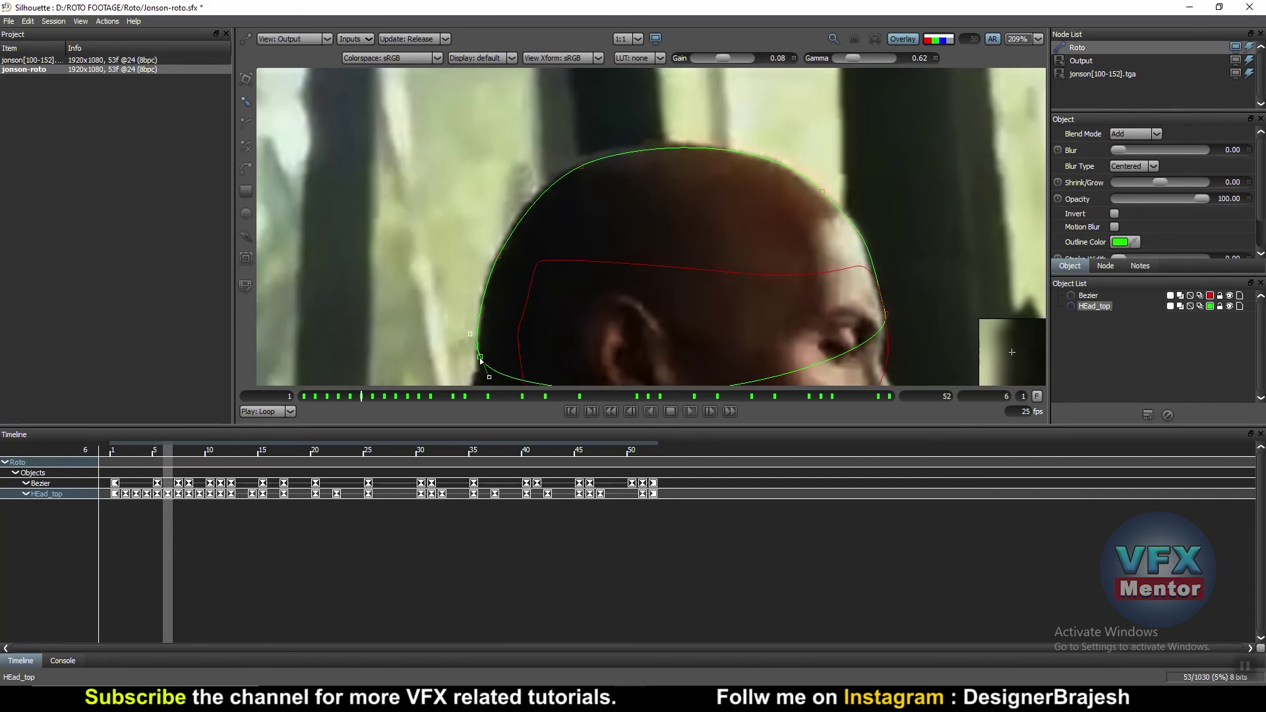
left_click(579, 165)
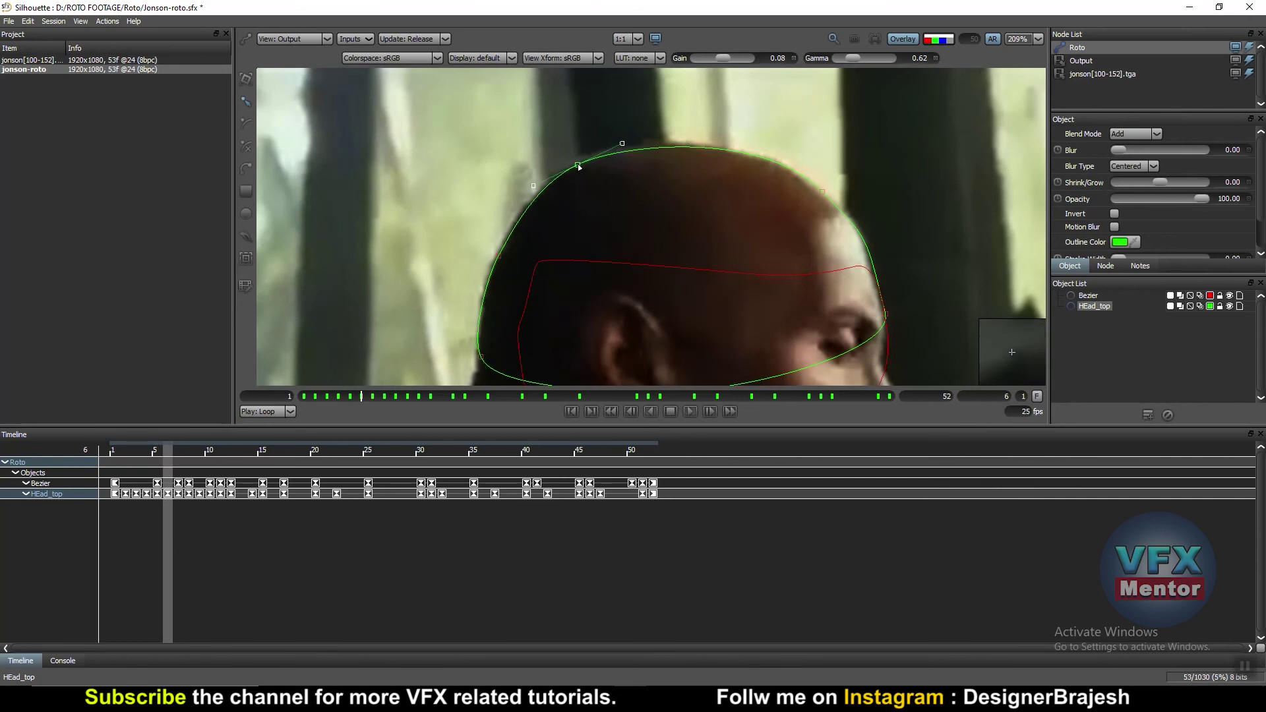
left_click(970, 247)
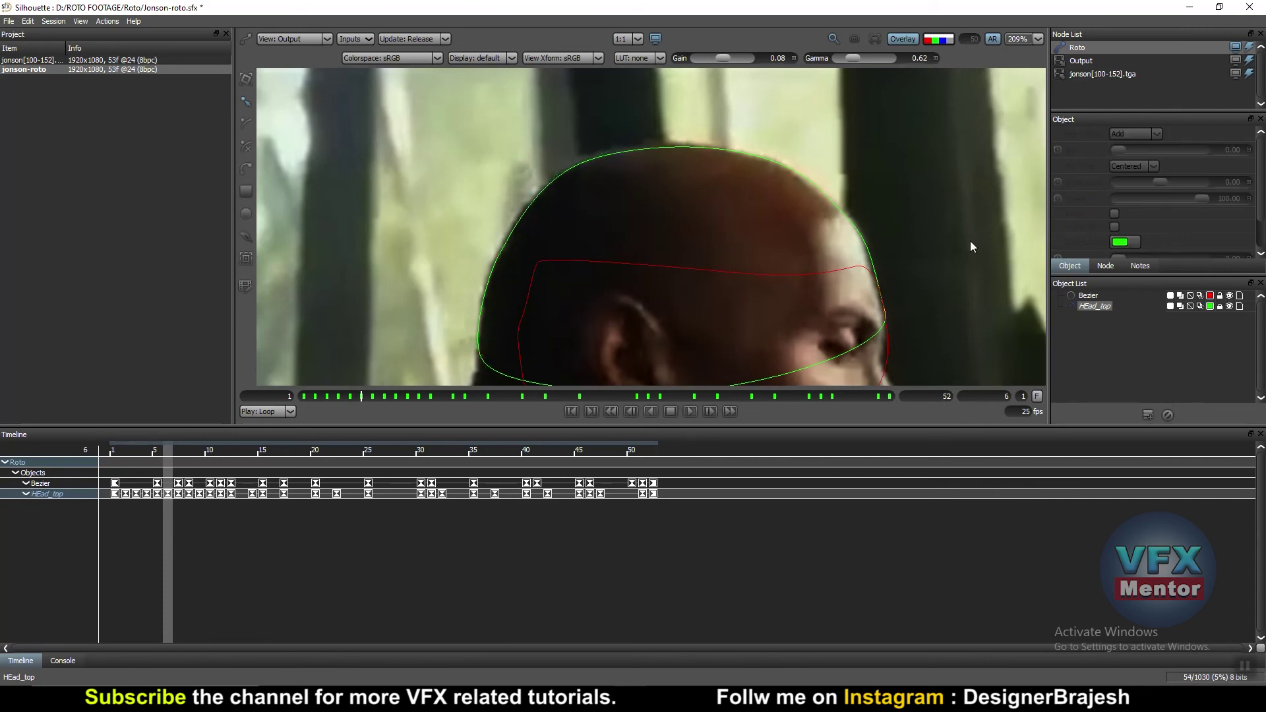
scroll(773, 217, "down", 1)
scroll(817, 256, "down", 1)
key("Left")
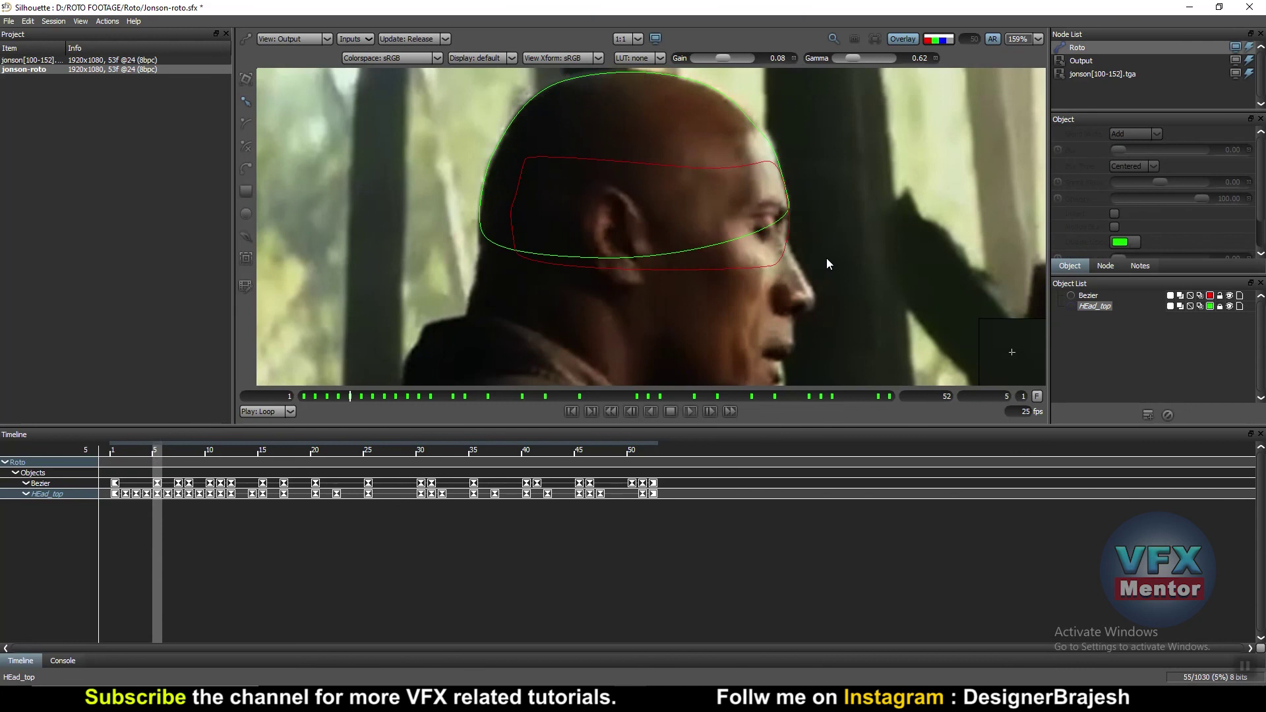
key("Left")
key("Left")
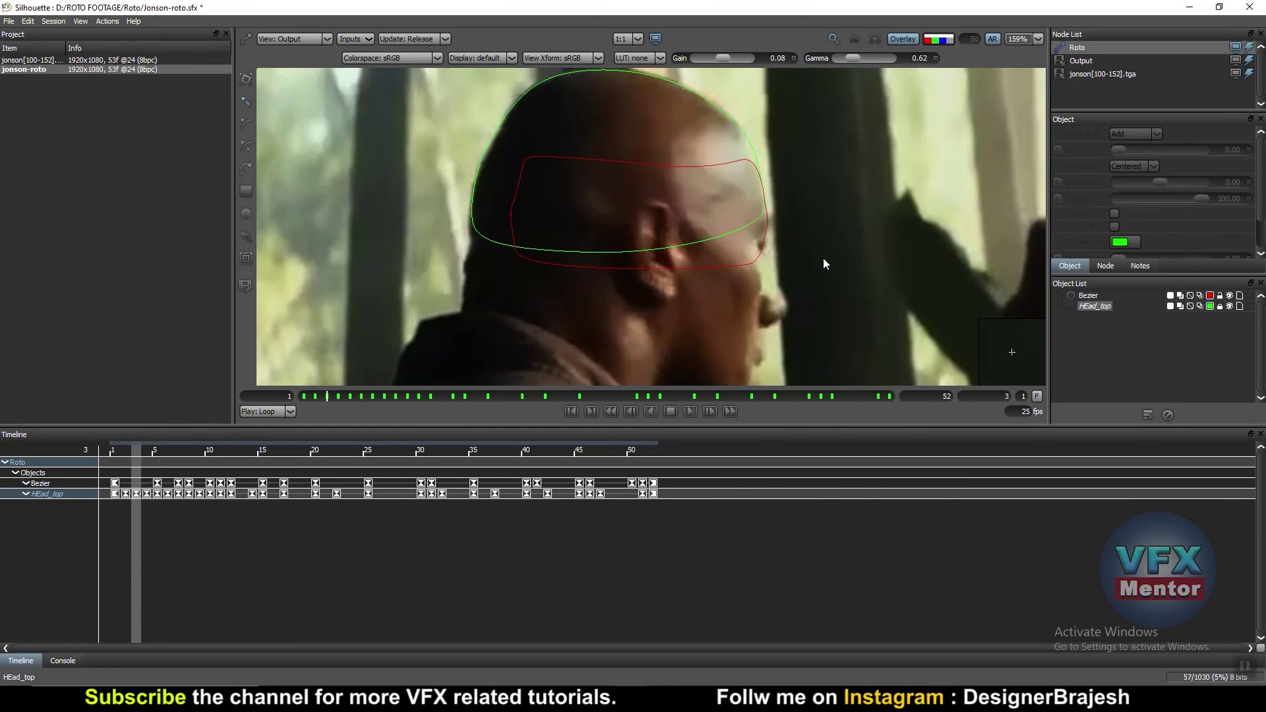
key("Left")
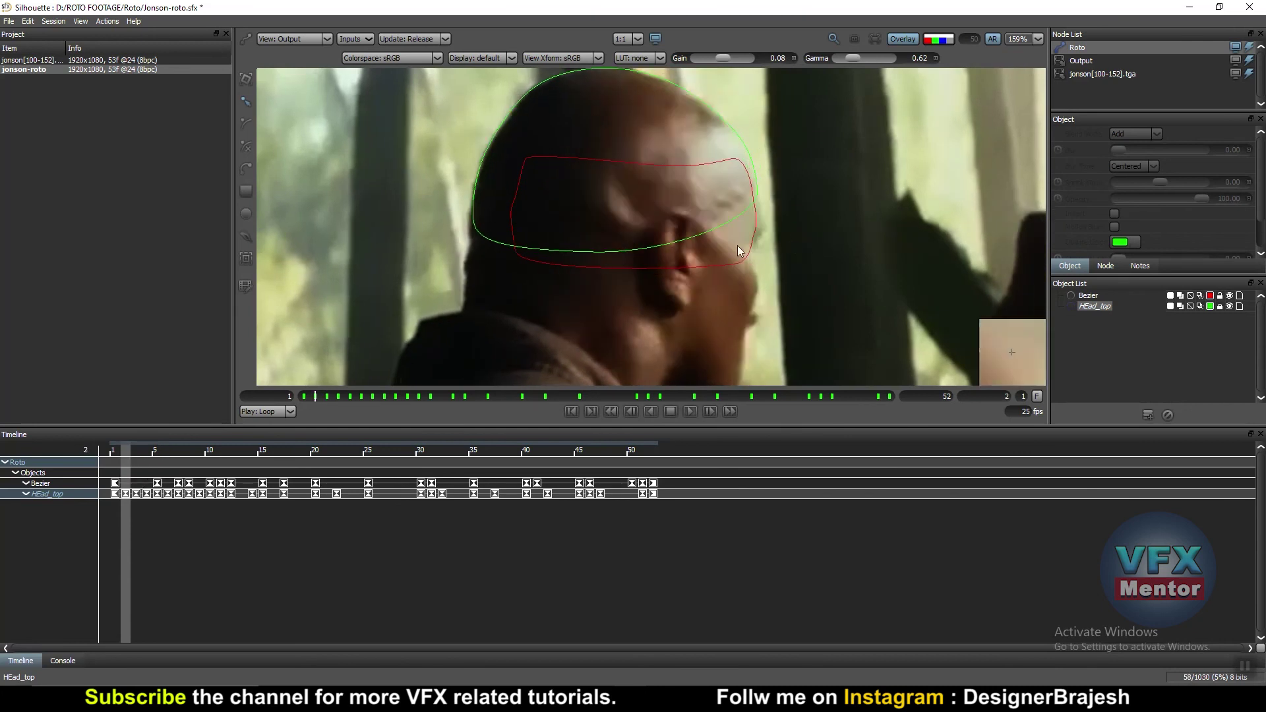
scroll(739, 250, "up", 4)
- Drag the red Bezier's right-side and lower-right points around the ear on frames 2 and 1
left_click(765, 216)
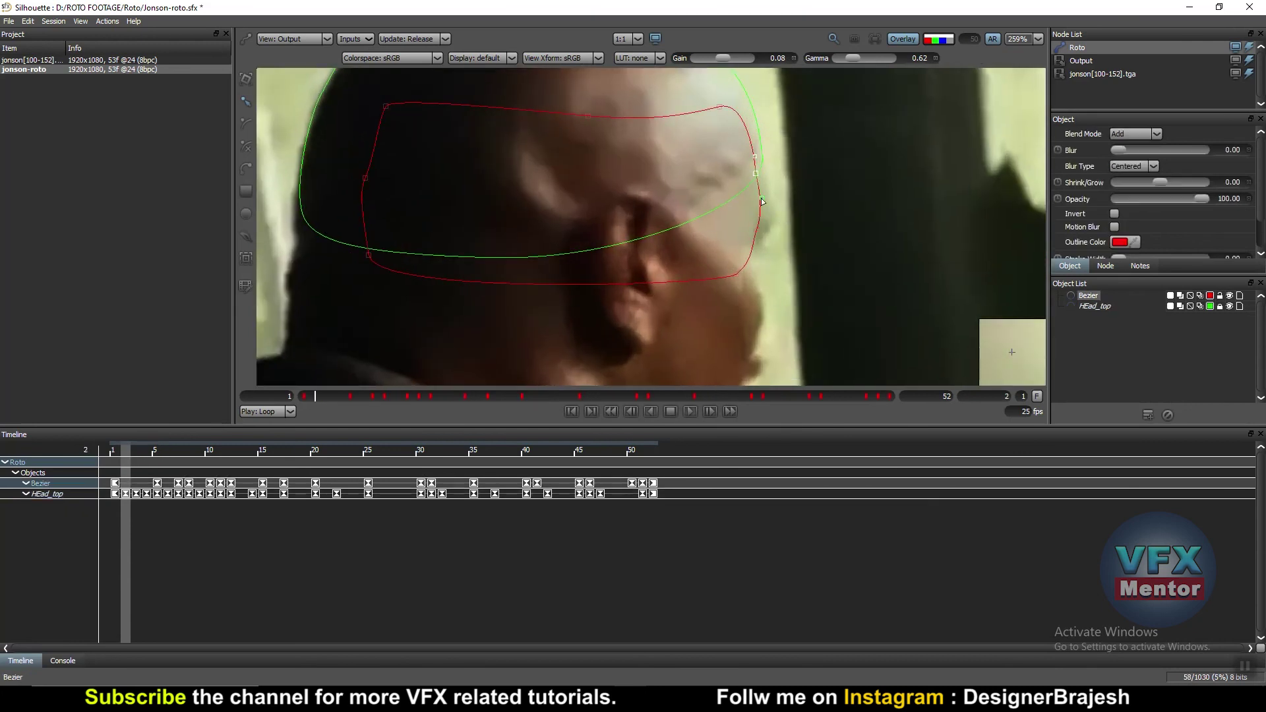
left_click_drag(763, 201, 769, 198)
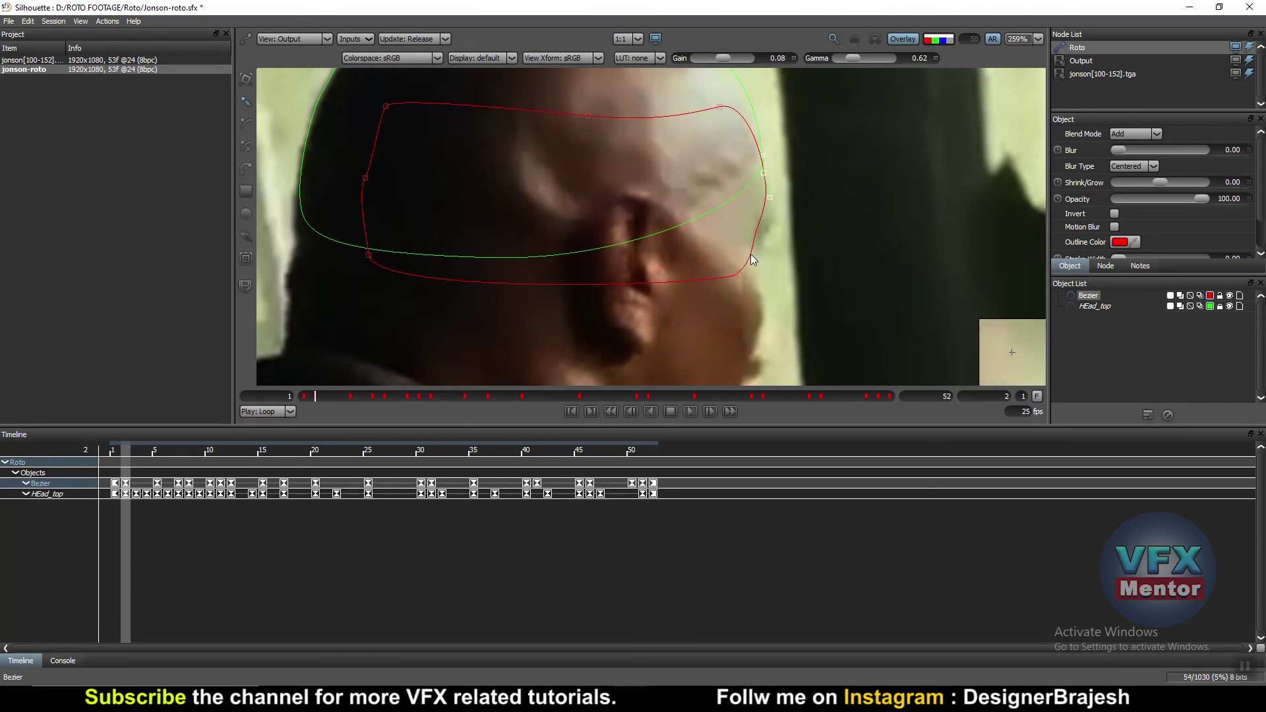
left_click_drag(753, 256, 769, 242)
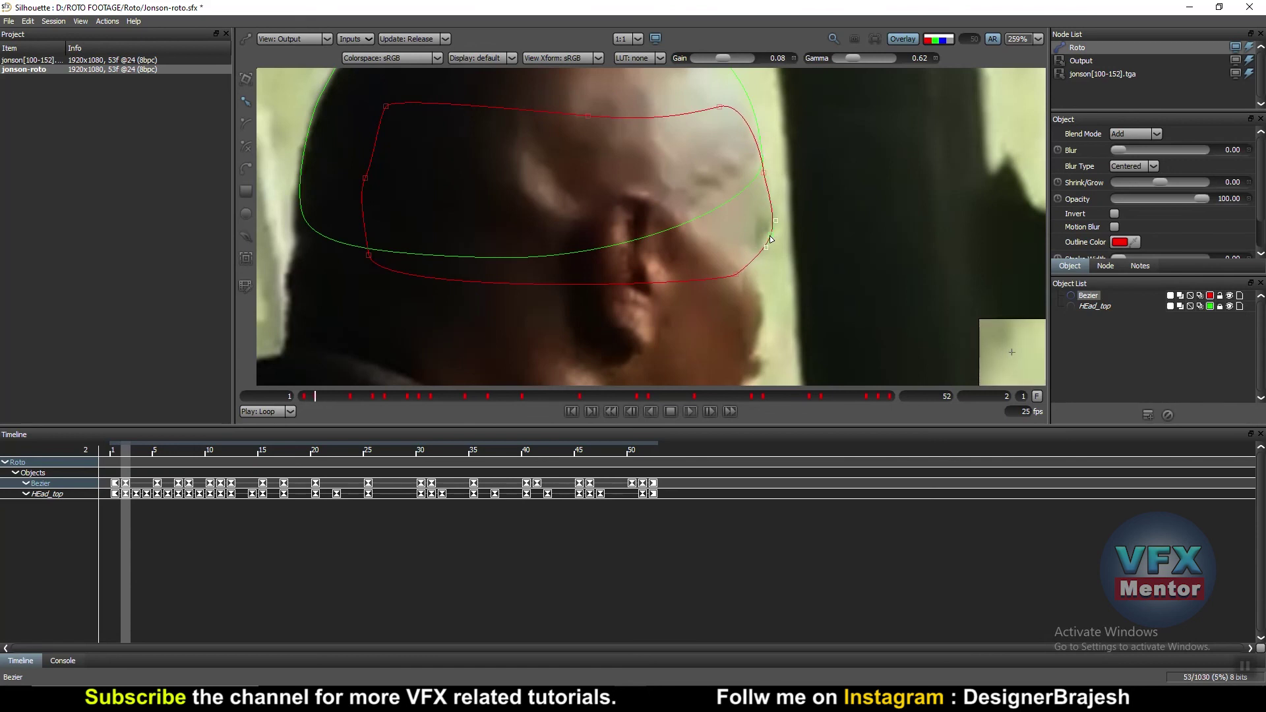
key("Left")
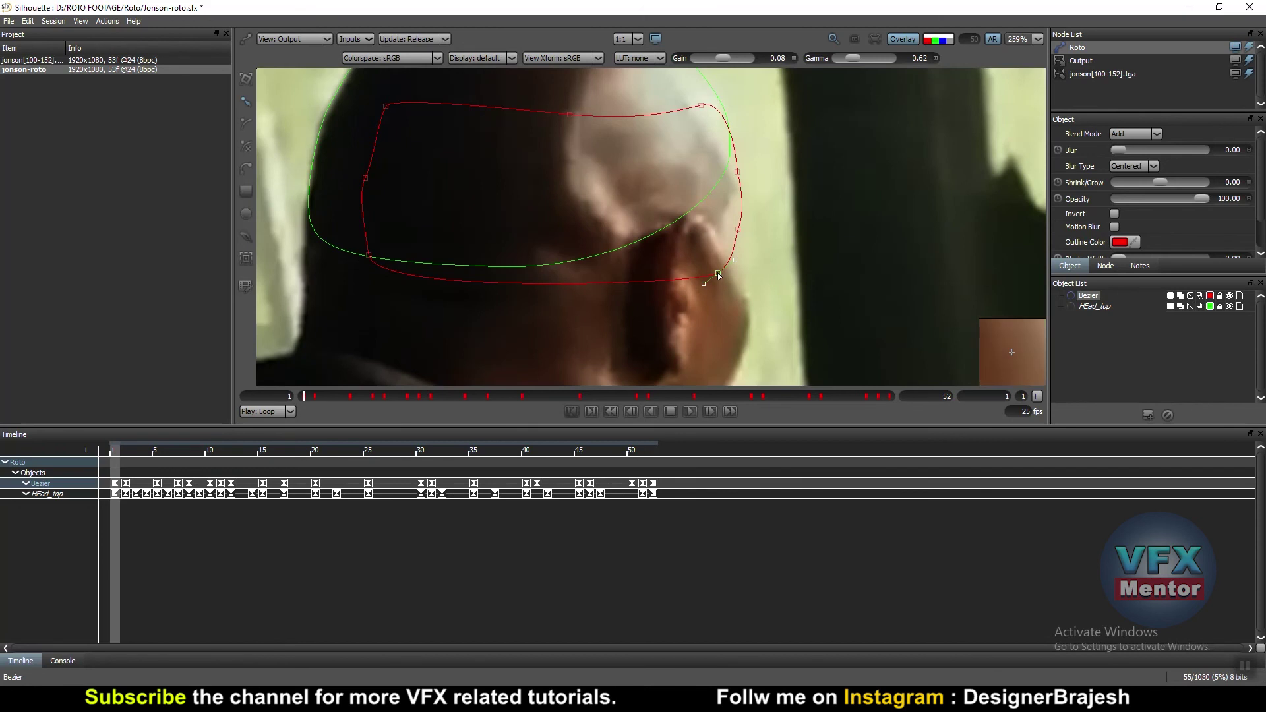
left_click_drag(719, 274, 725, 275)
scroll(790, 259, "down", 5)
key("space")
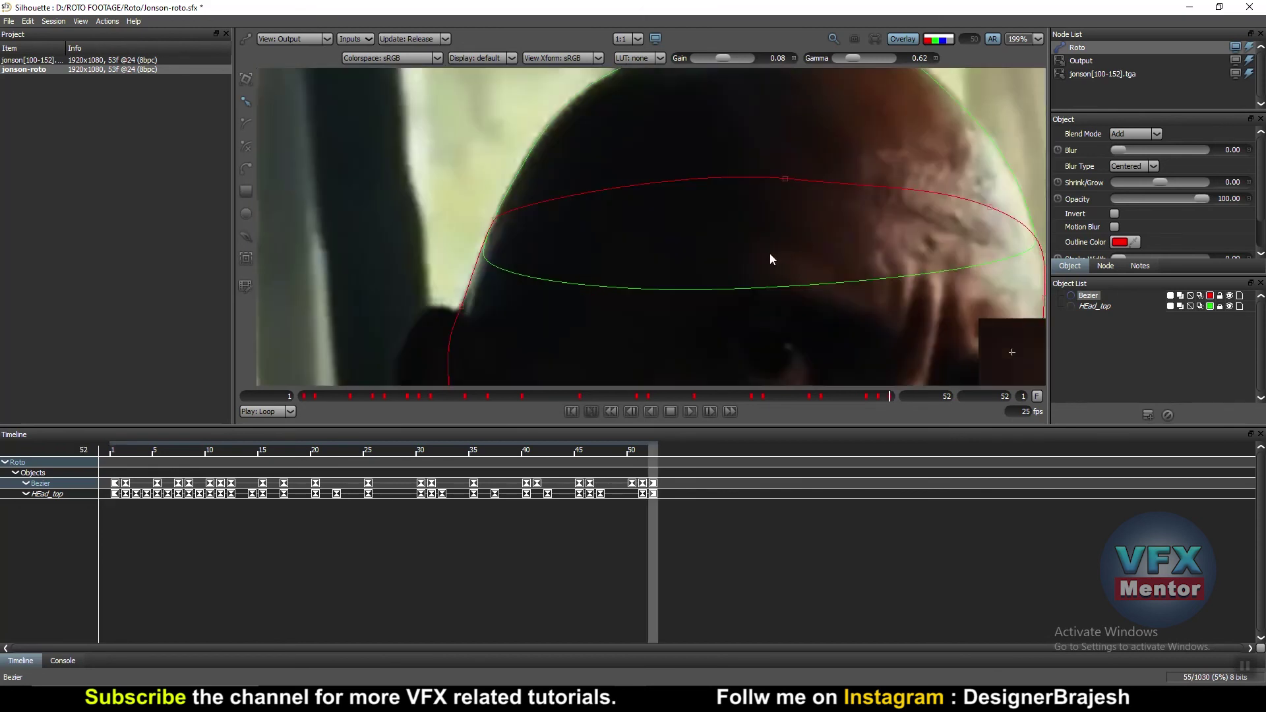
- Play the clip from the first frame, stop at frame 27, and switch to Composite view
scroll(726, 261, "down", 6)
scroll(677, 246, "up", 4)
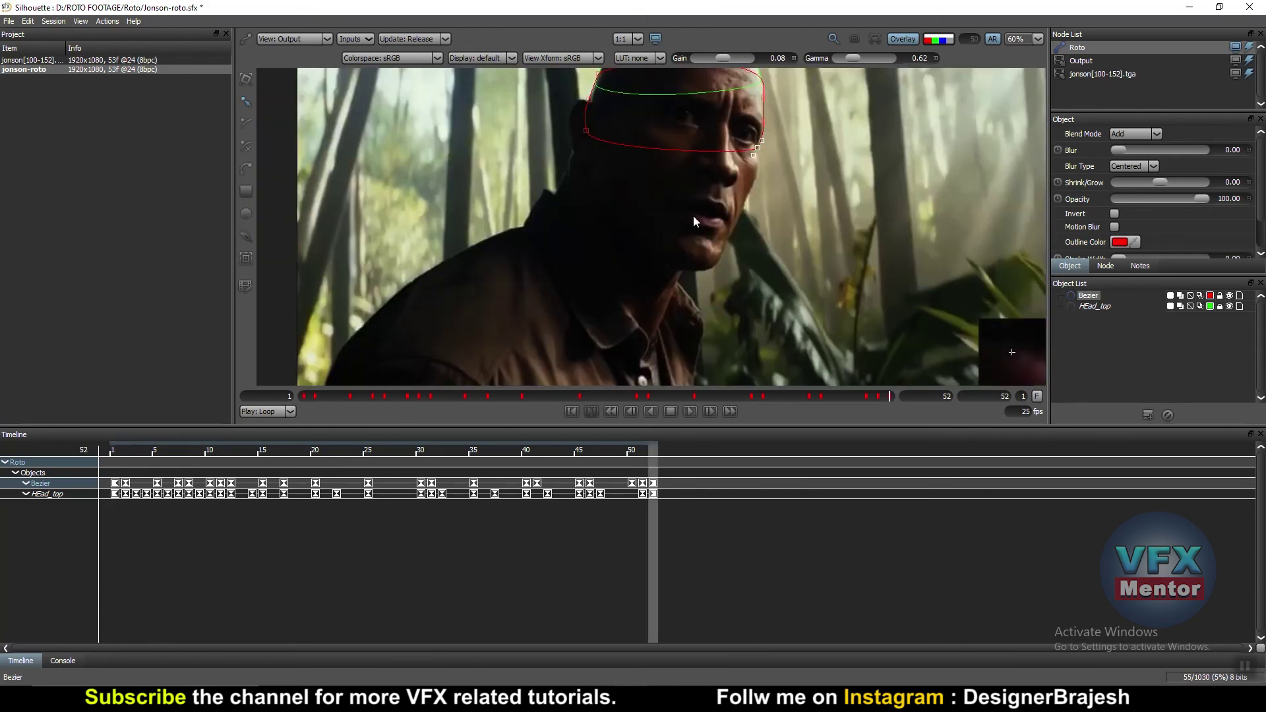
scroll(665, 250, "down", 2)
scroll(682, 190, "up", 3)
scroll(676, 252, "up", 1)
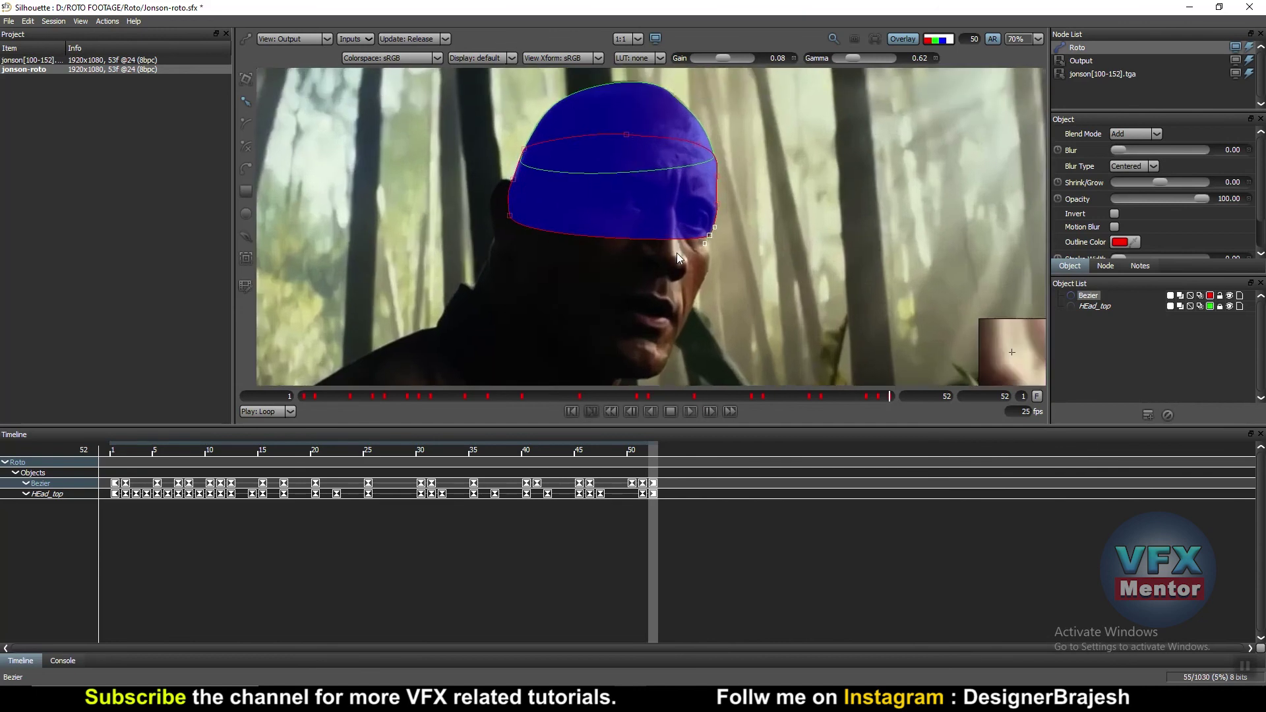
scroll(677, 252, "down", 3)
left_click(601, 413)
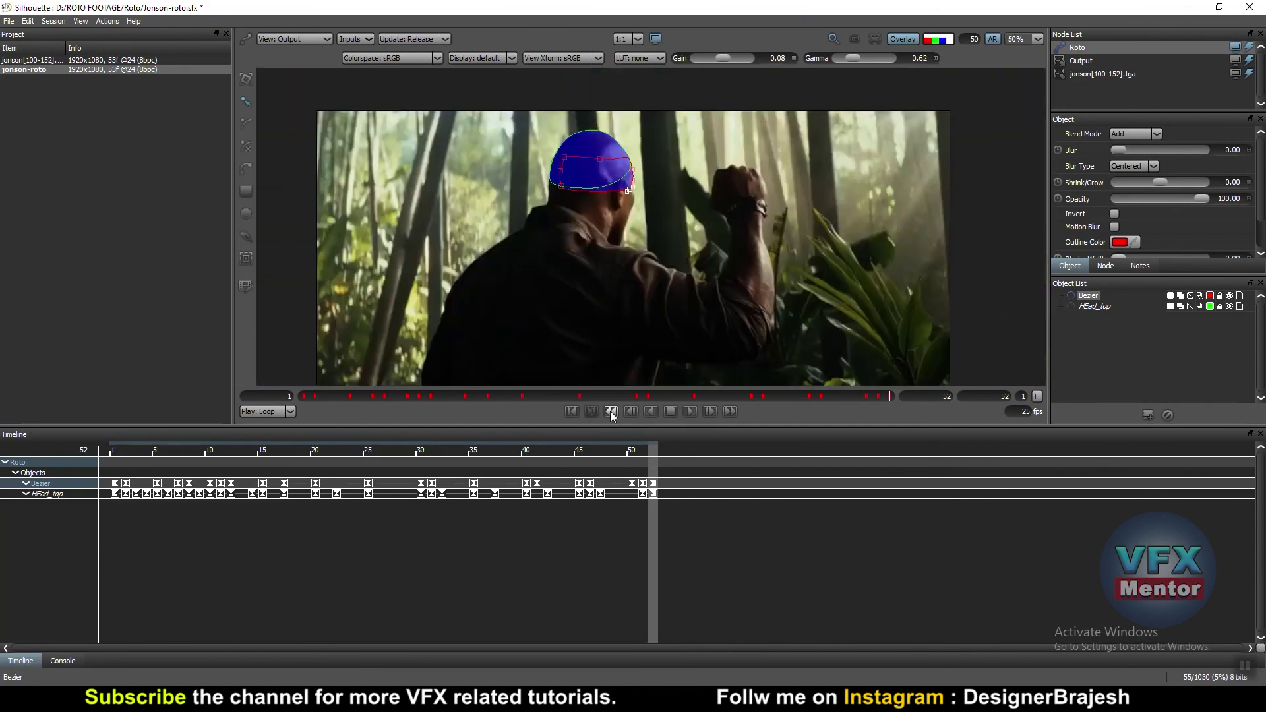
left_click(690, 411)
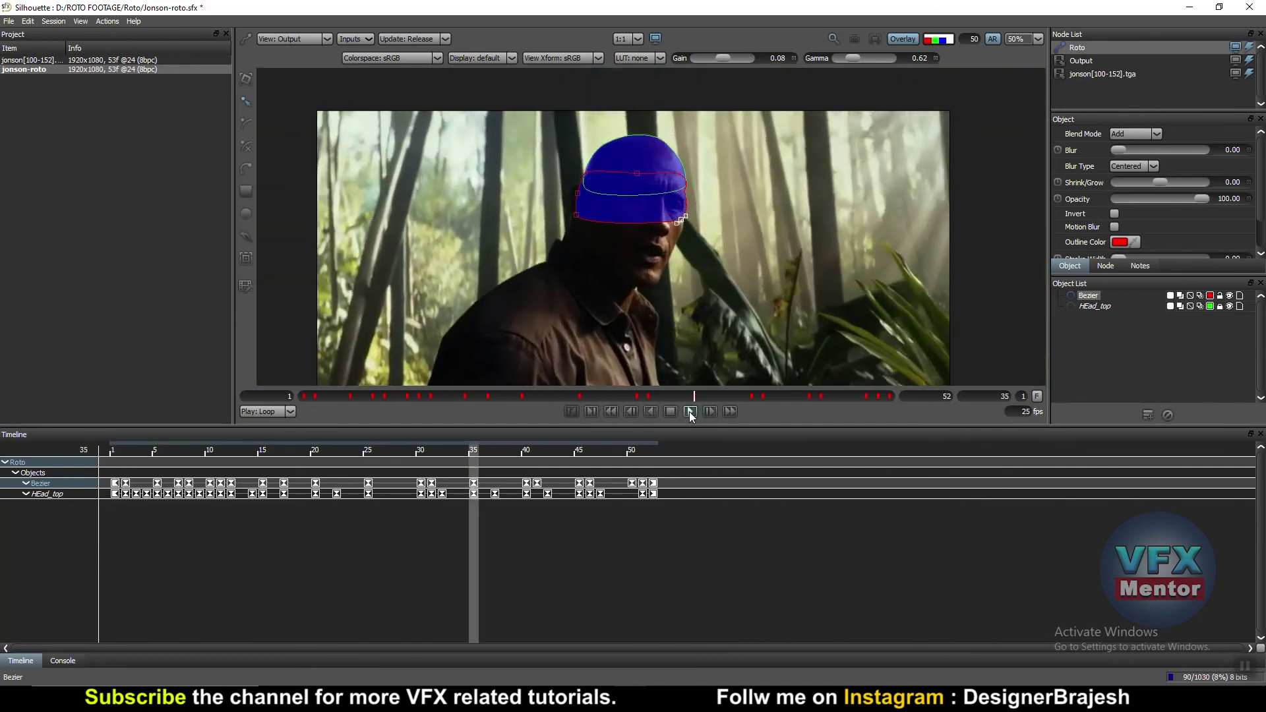
left_click(670, 412)
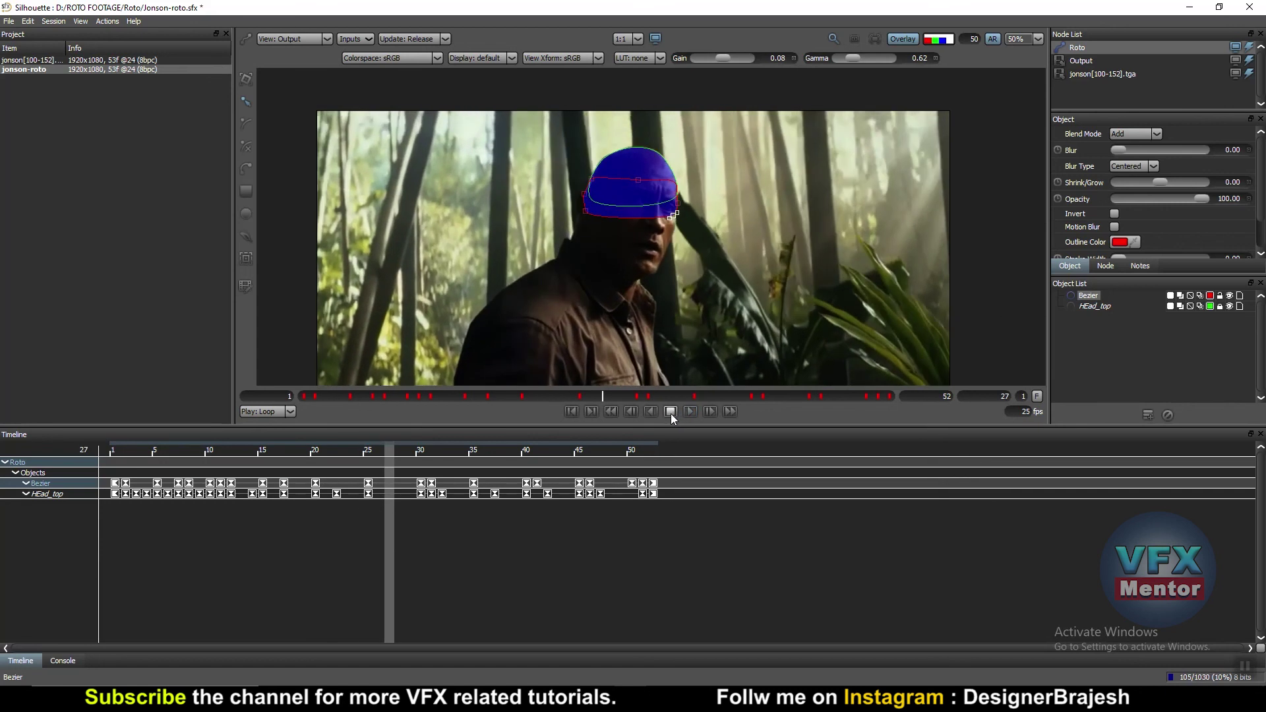
key("c")
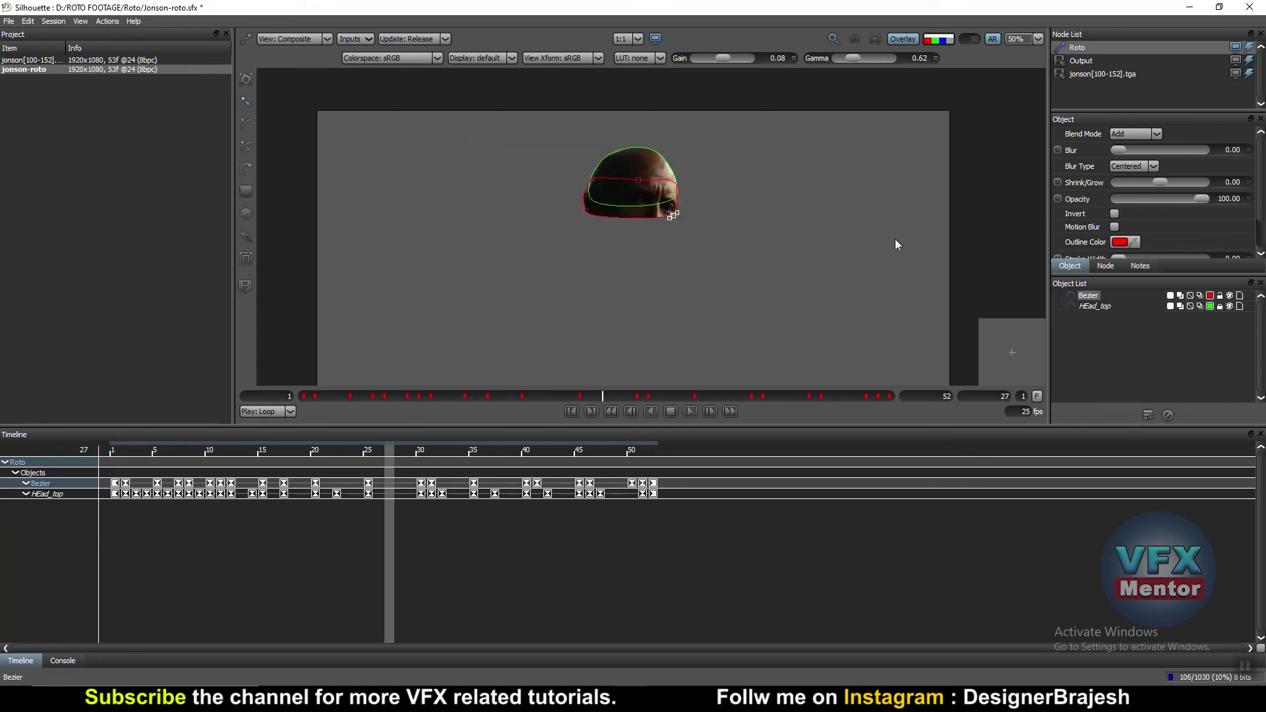
- Hide the shape outlines, replay the composite from frame 1, then select HEad_top in the Object List
key("o")
scroll(659, 197, "up", 3)
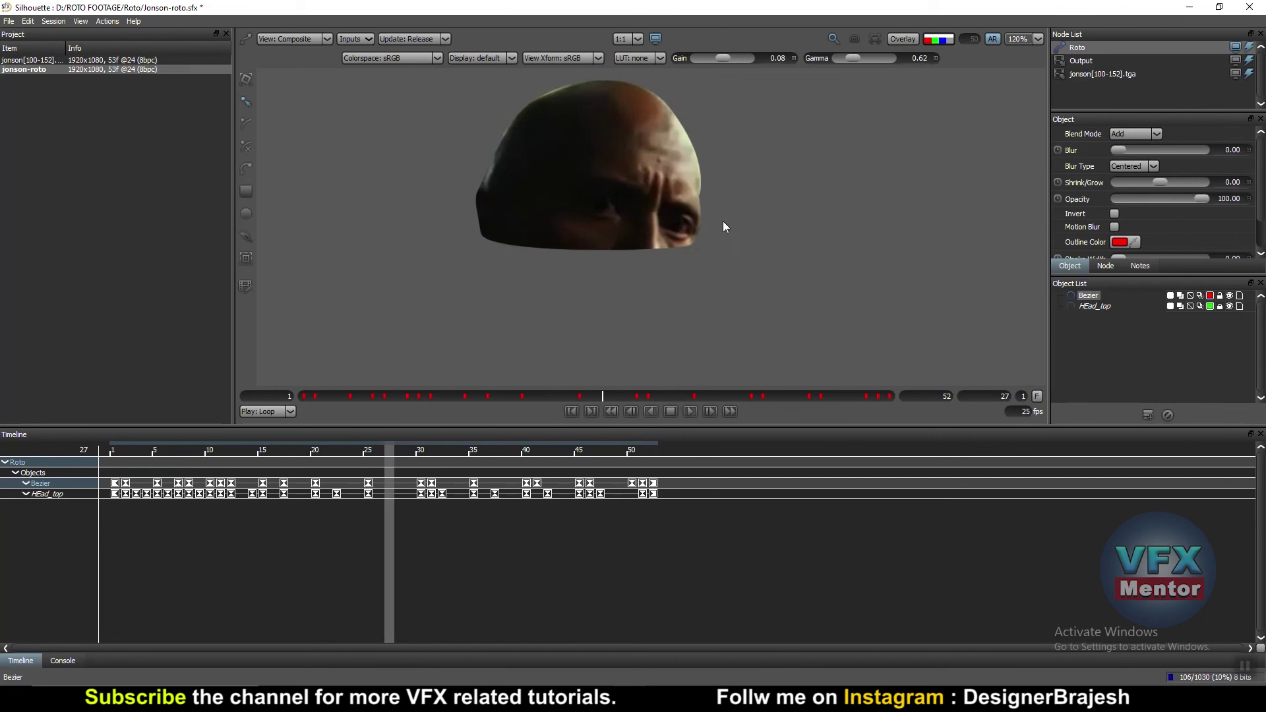
scroll(723, 226, "down", 1)
scroll(712, 272, "down", 1)
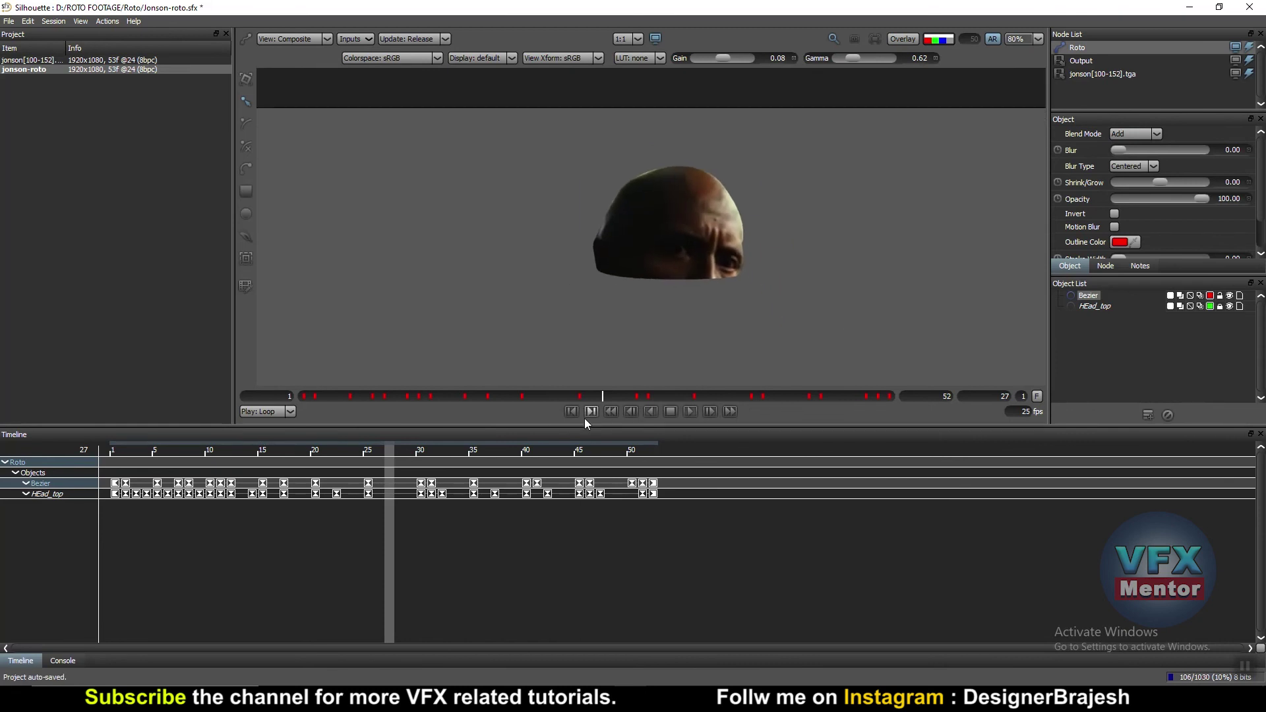
left_click(614, 412)
left_click(690, 412)
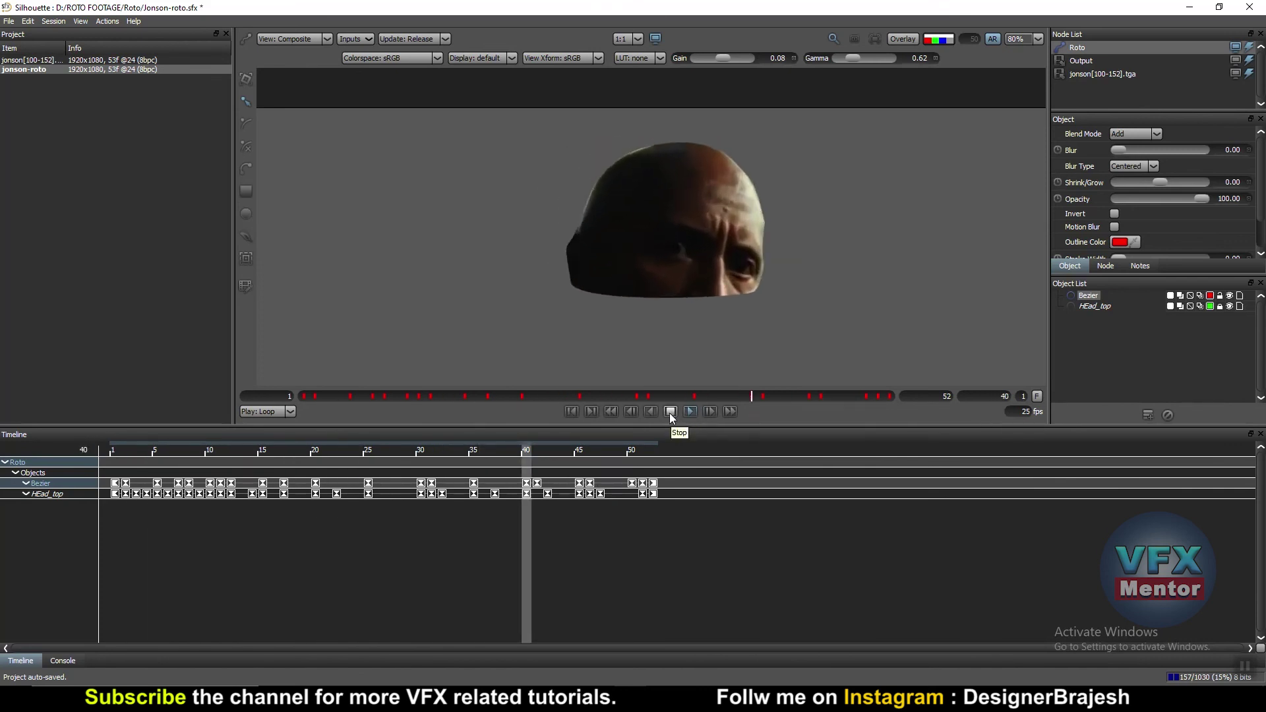
scroll(699, 280, "down", 1)
scroll(698, 266, "up", 2)
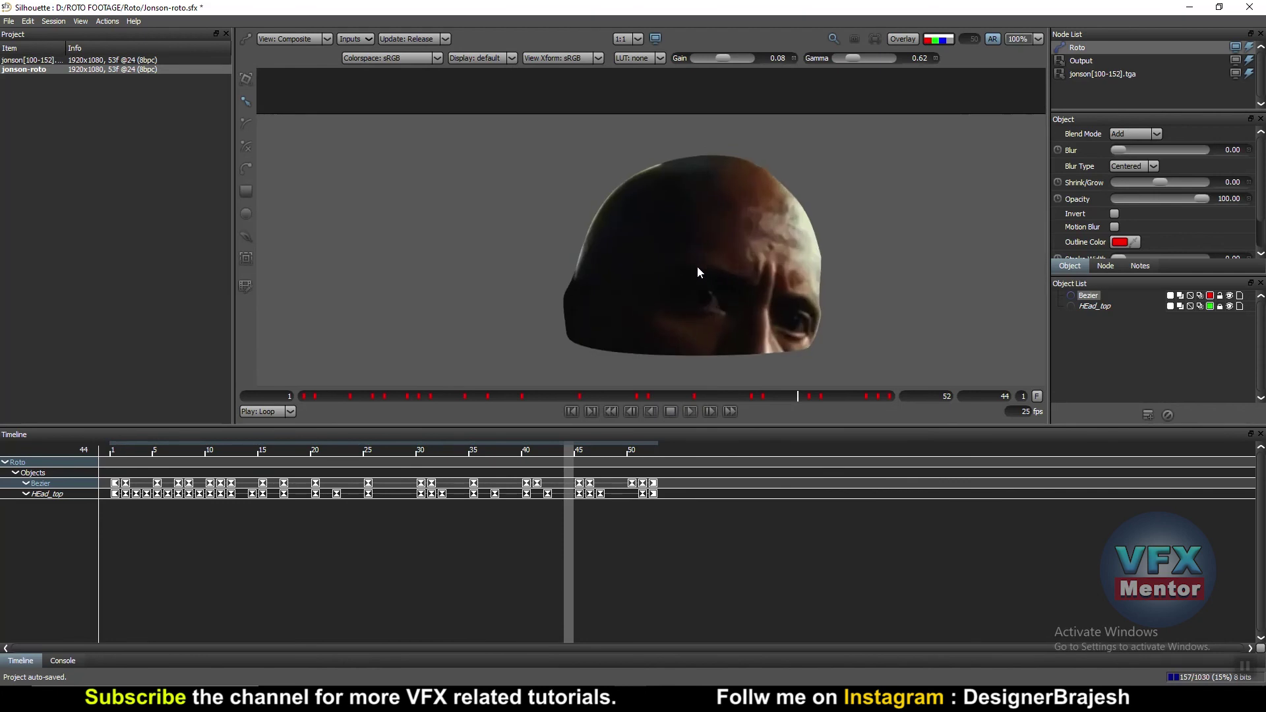
scroll(682, 248, "up", 2)
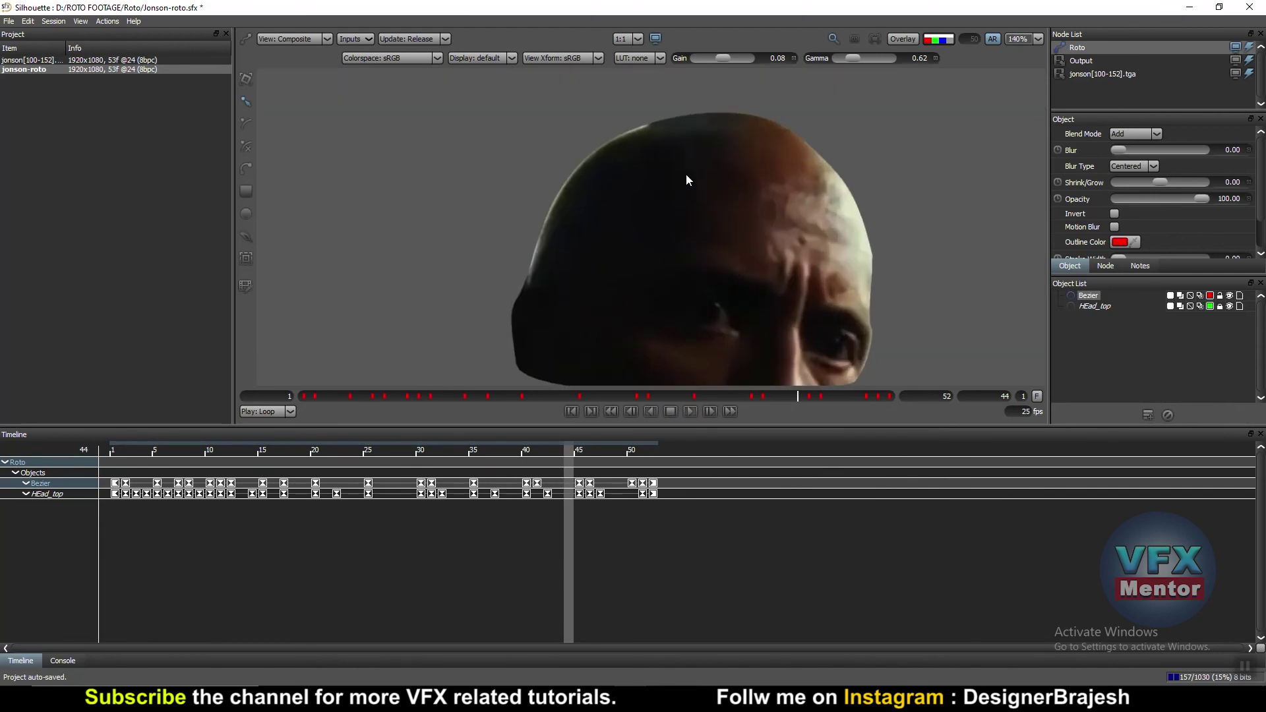
left_click(1090, 309)
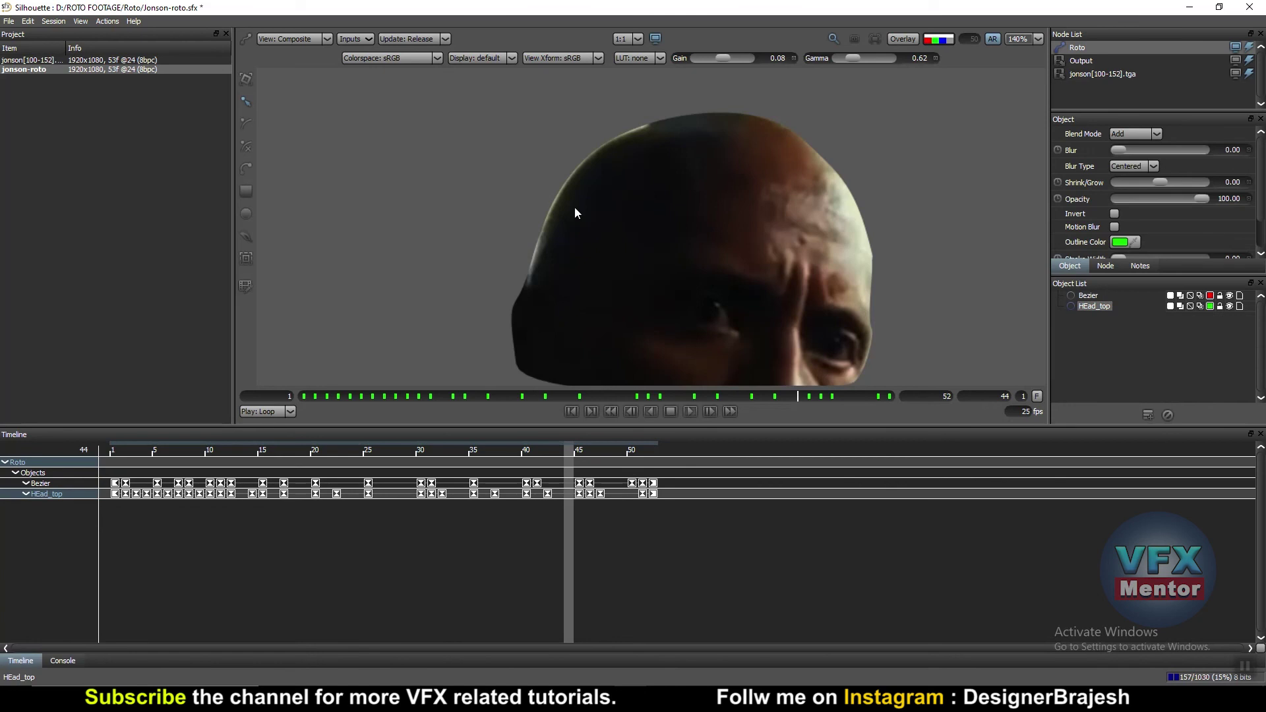
- Reshape the left side of HEad_top at frame 44 by dragging one outline point, then deselect it
left_click(604, 143)
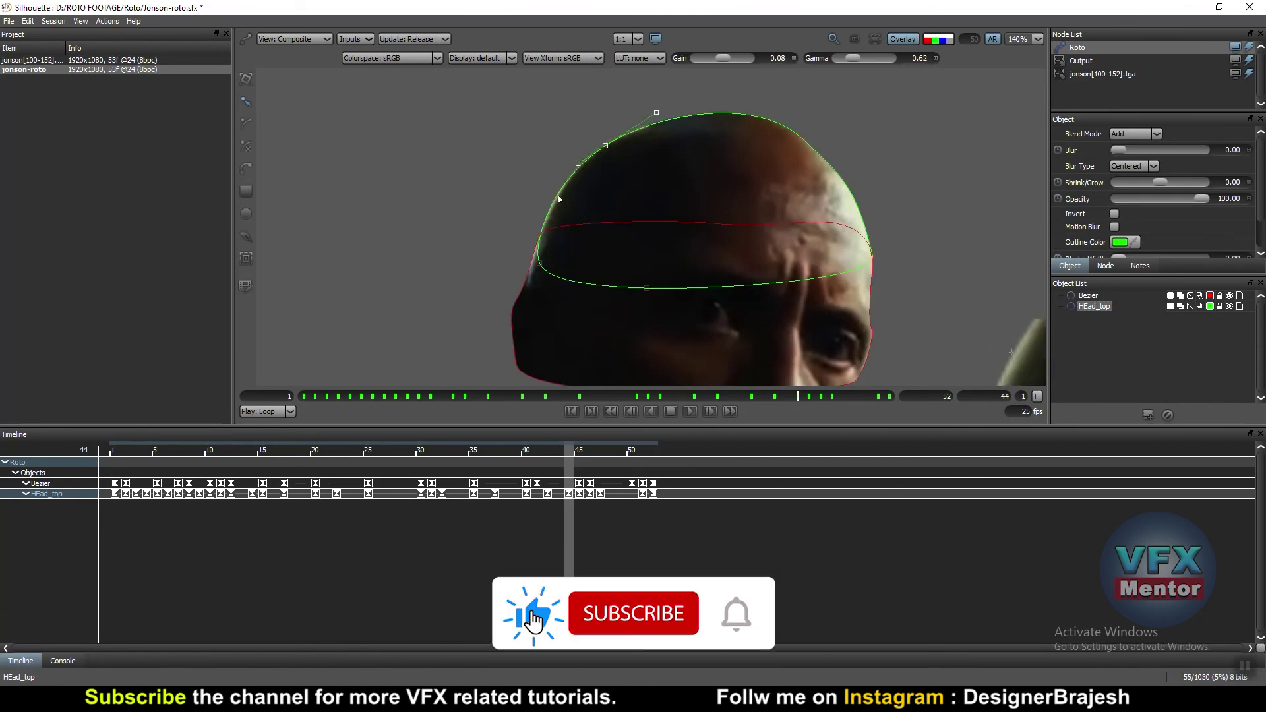
left_click_drag(556, 201, 558, 199)
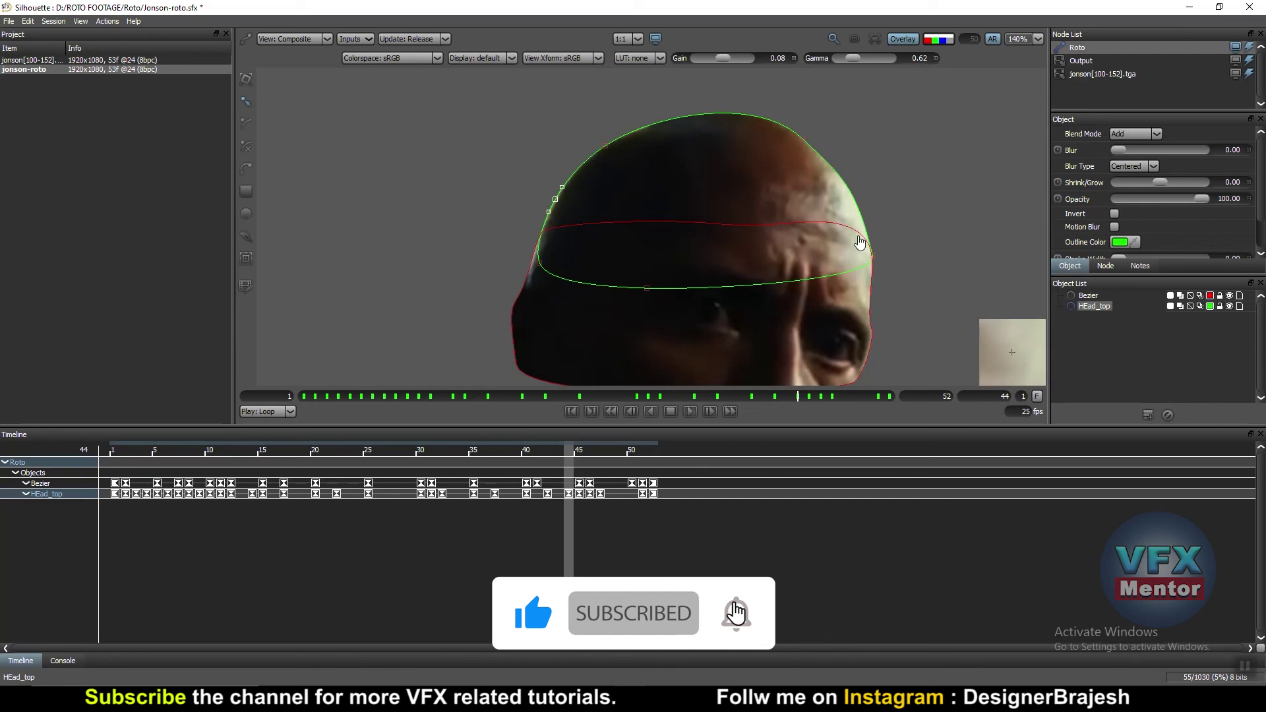
scroll(784, 245, "down", 2)
left_click(1217, 330)
- Lock the Bezier shape against edits
scroll(889, 284, "up", 1)
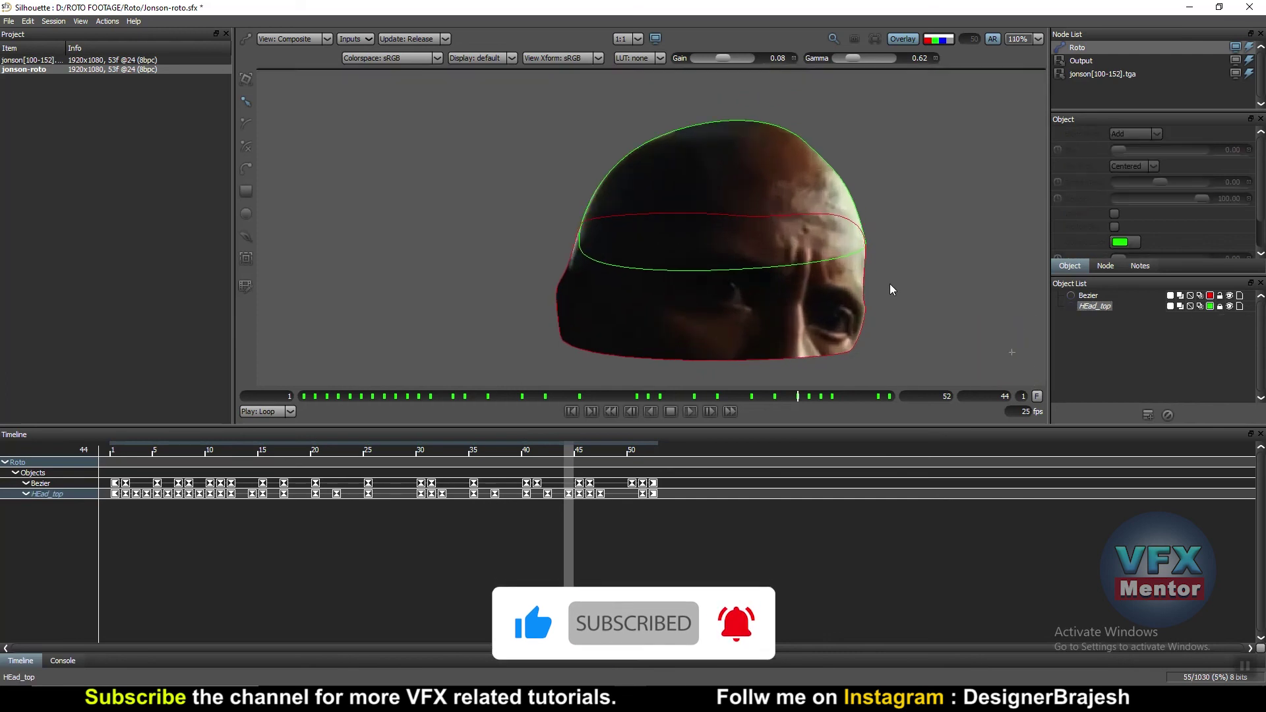
scroll(889, 284, "down", 1)
left_click(1219, 295)
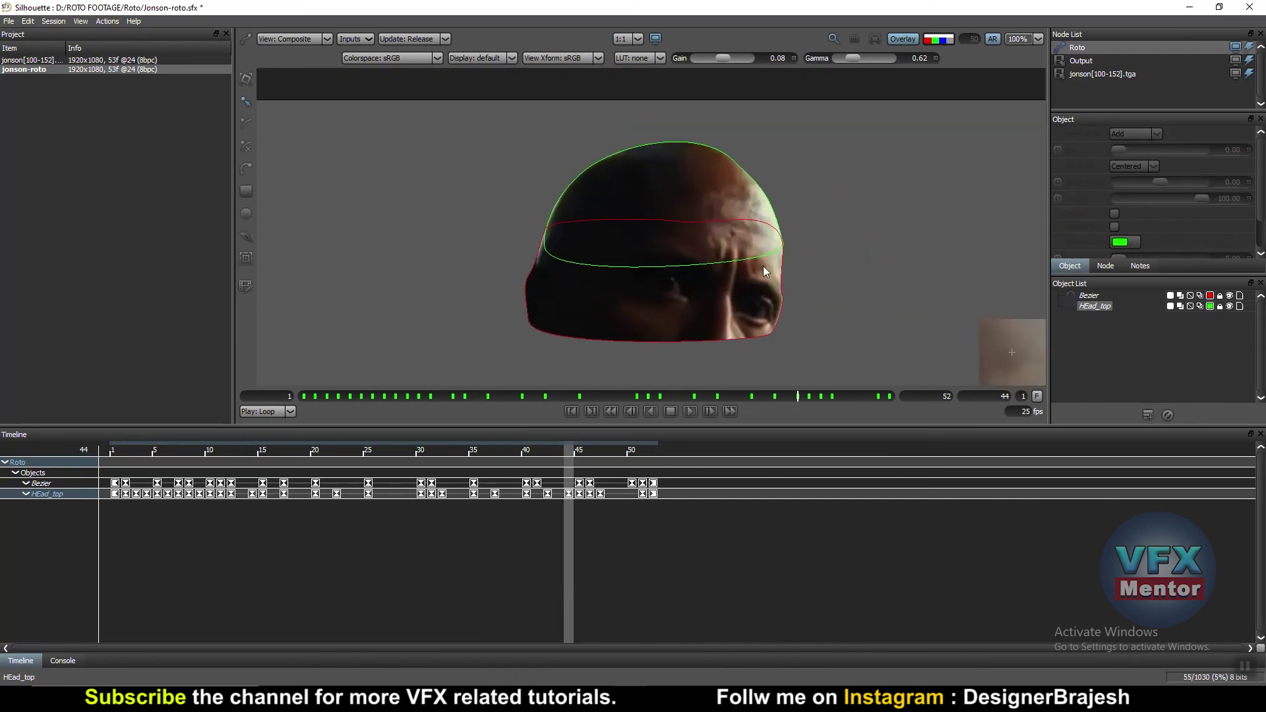
scroll(763, 267, "up", 1)
scroll(745, 277, "down", 1)
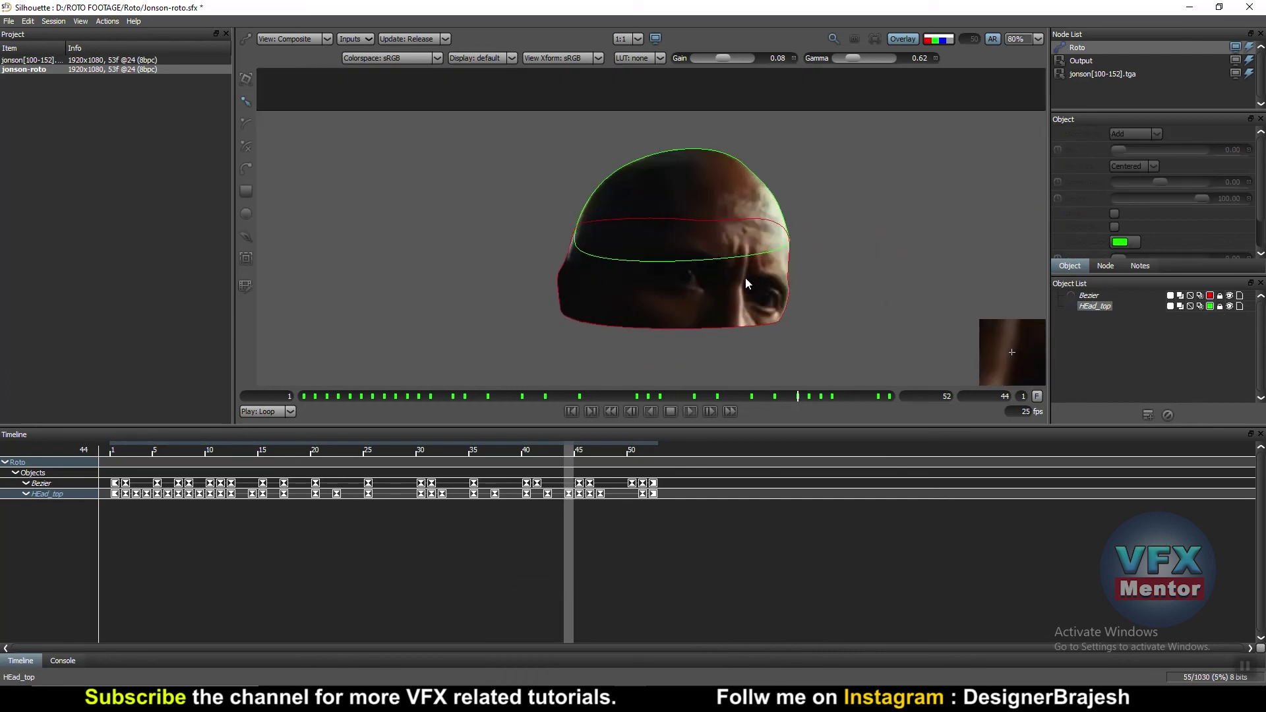
- Play the animation from frame 1, stop it, and scrub through the final frames back to 27
left_click(611, 411)
left_click(689, 411)
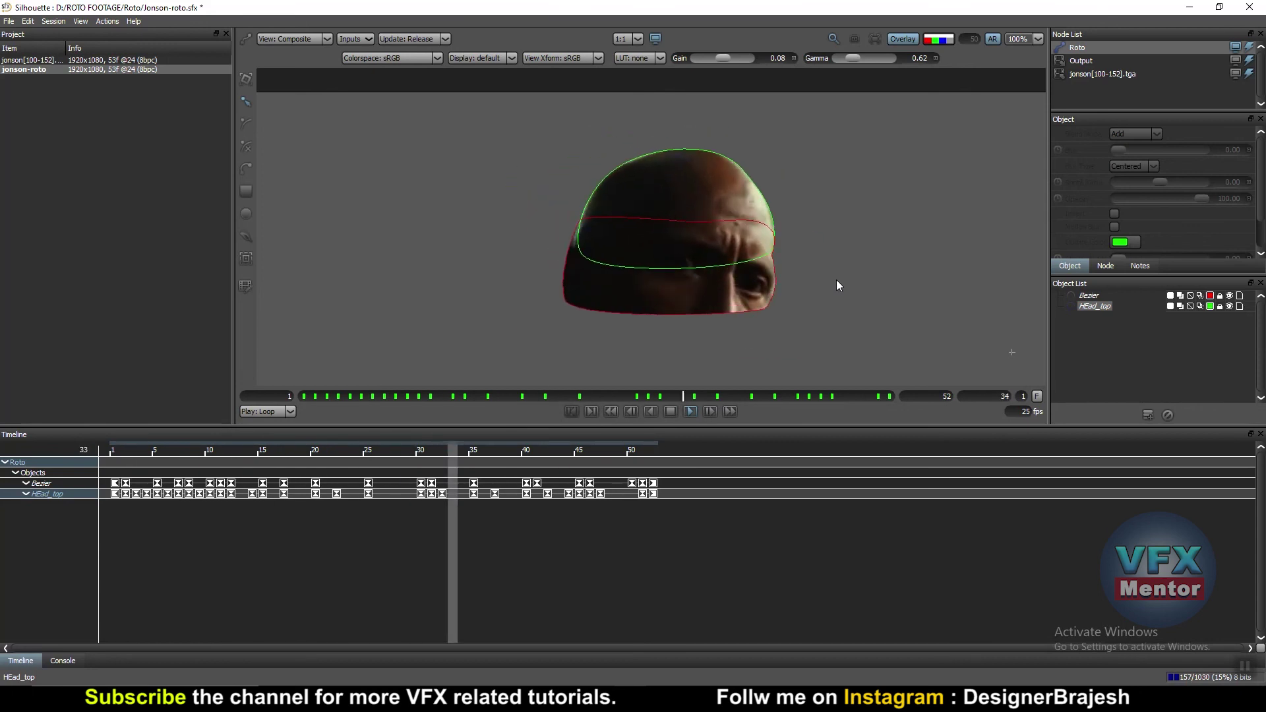
left_click(690, 411)
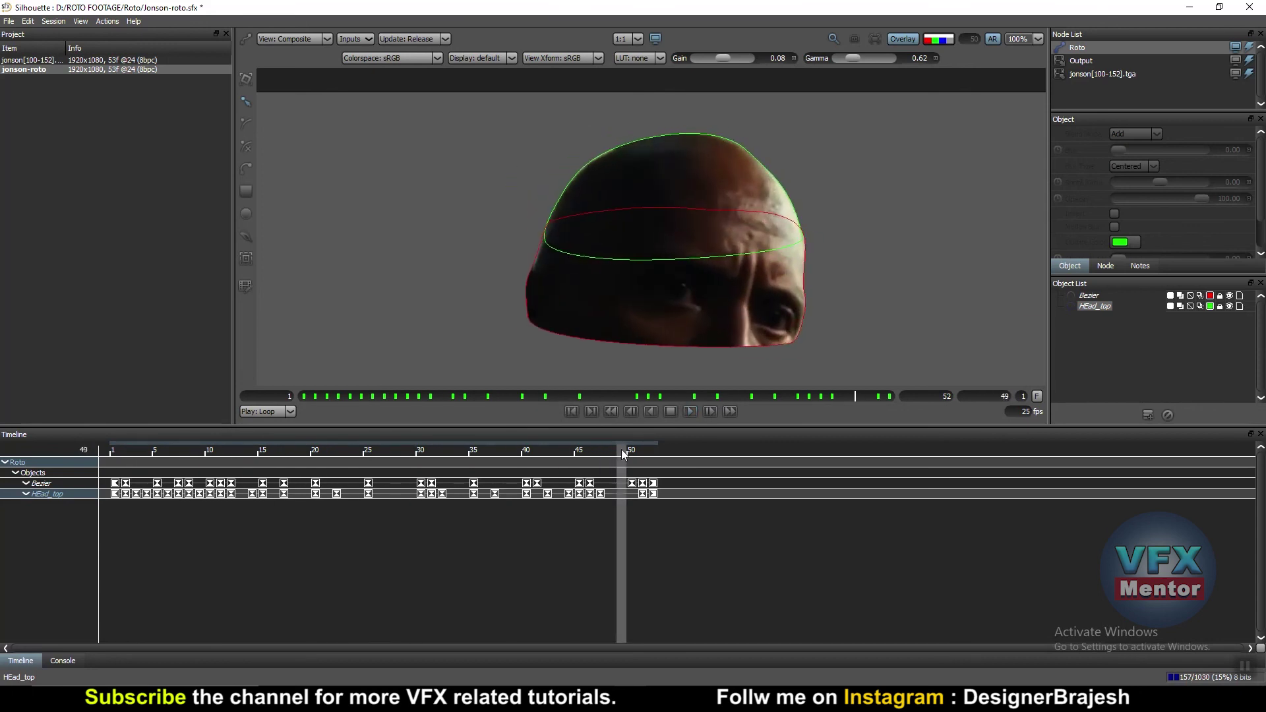
left_click_drag(622, 449, 113, 455)
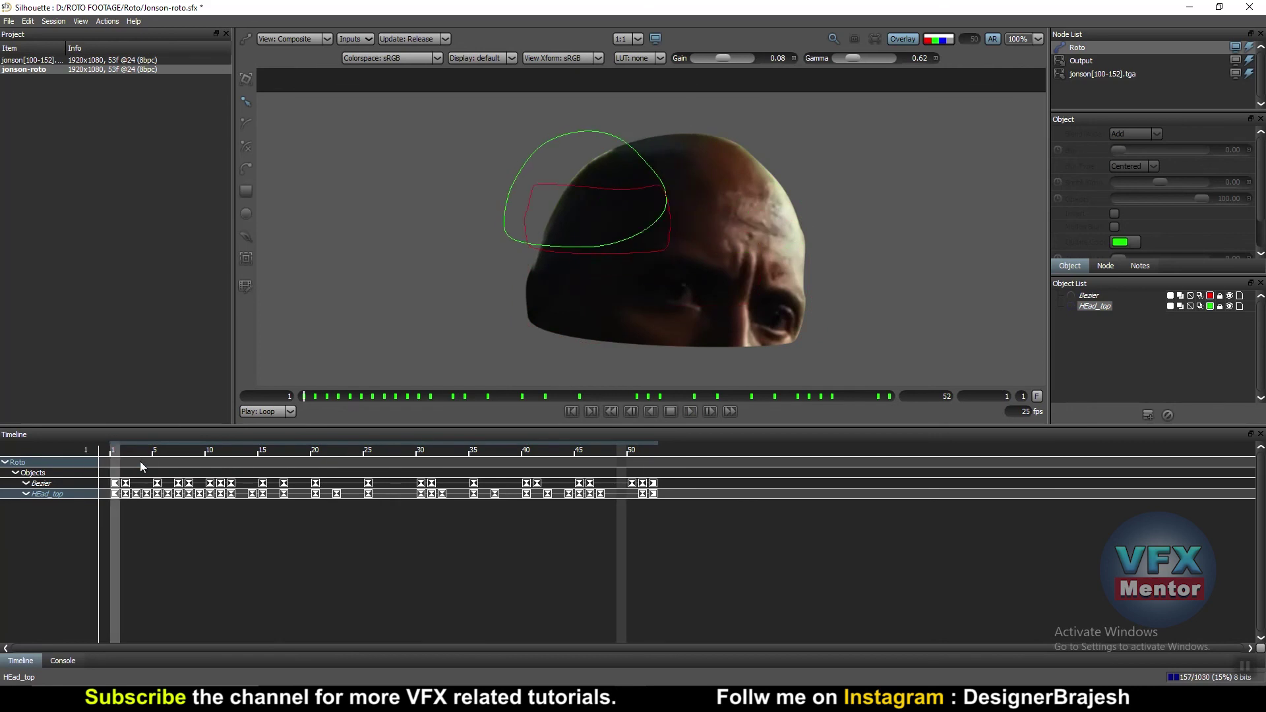
- Go to frame 39 and switch the viewer from the cut-out to the full footage
left_click(690, 411)
scroll(800, 253, "down", 2)
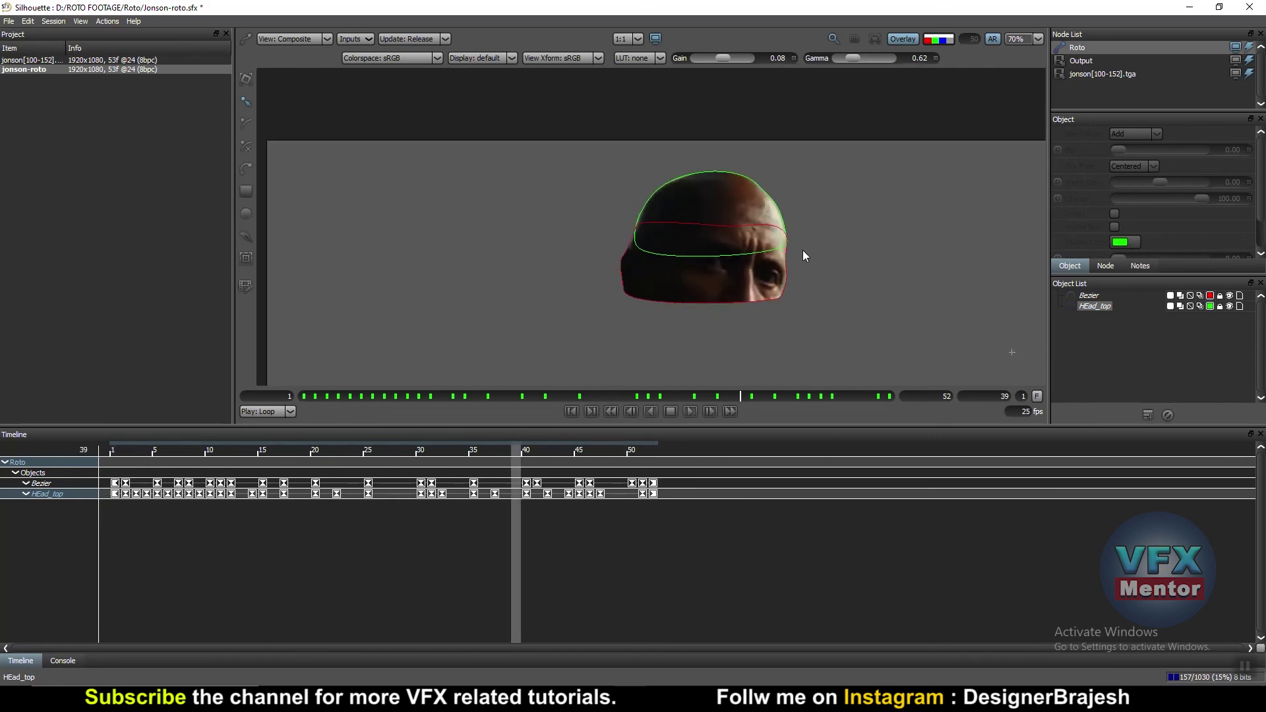
key("4")
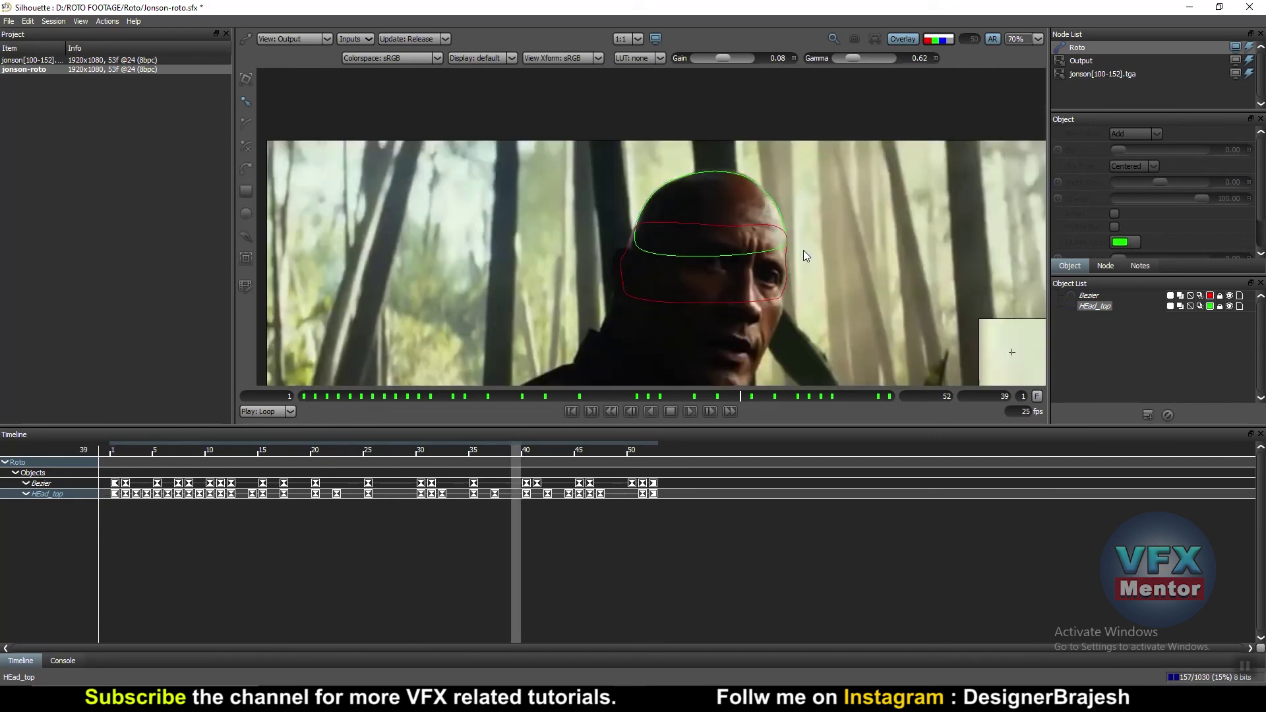
scroll(730, 279, "down", 2)
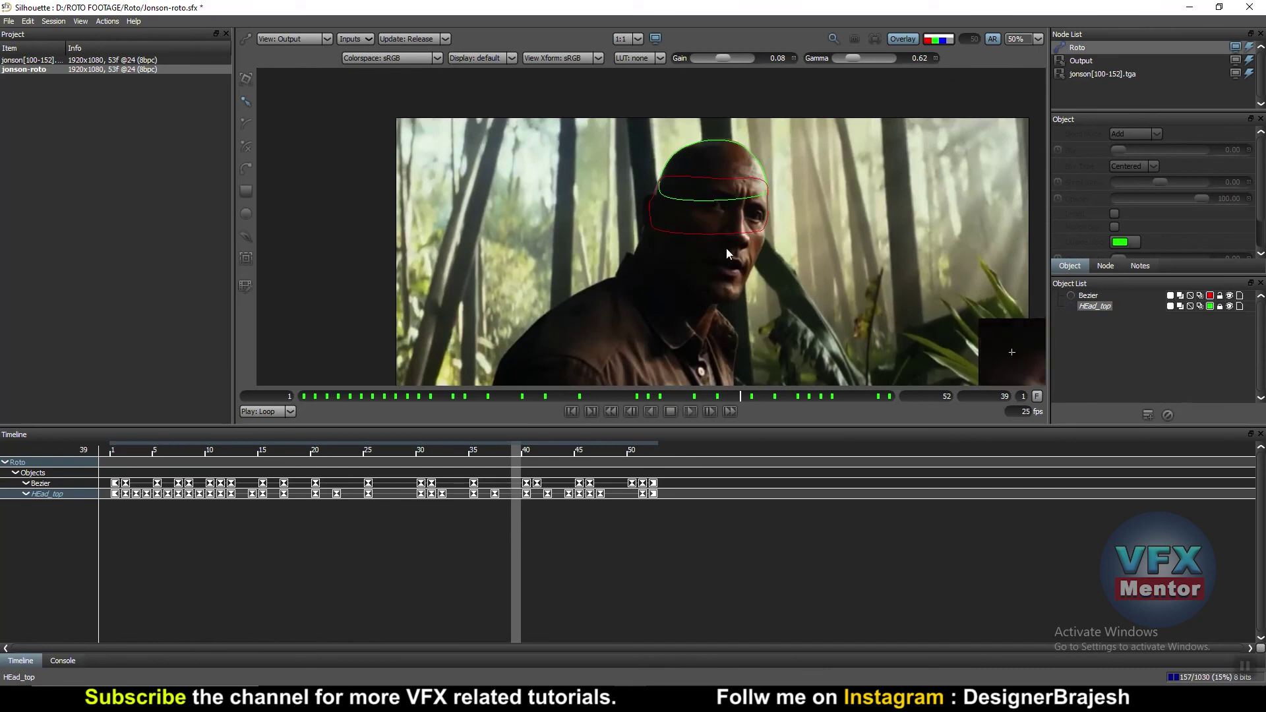
scroll(726, 248, "up", 4)
scroll(728, 251, "up", 1)
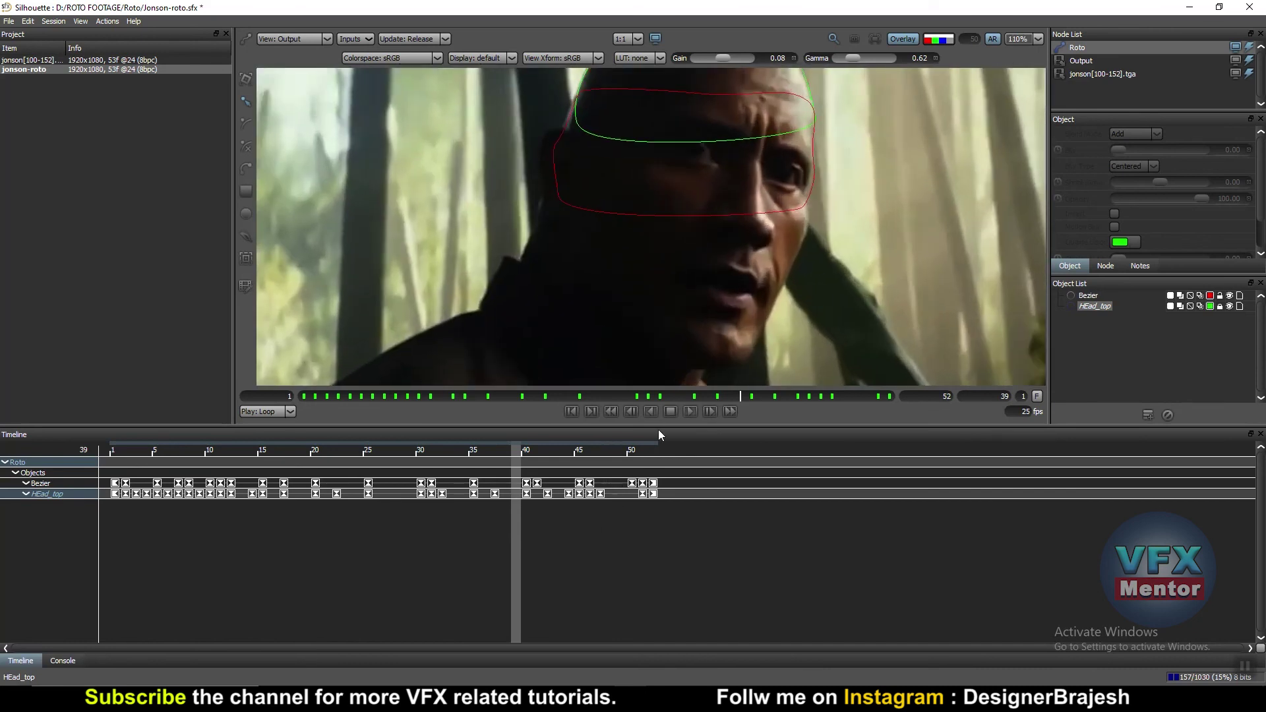
- Jump to the last frame, 52, and zoom and pan to inspect the shapes over the face
left_click(733, 413)
scroll(833, 254, "down", 2)
scroll(708, 251, "down", 2)
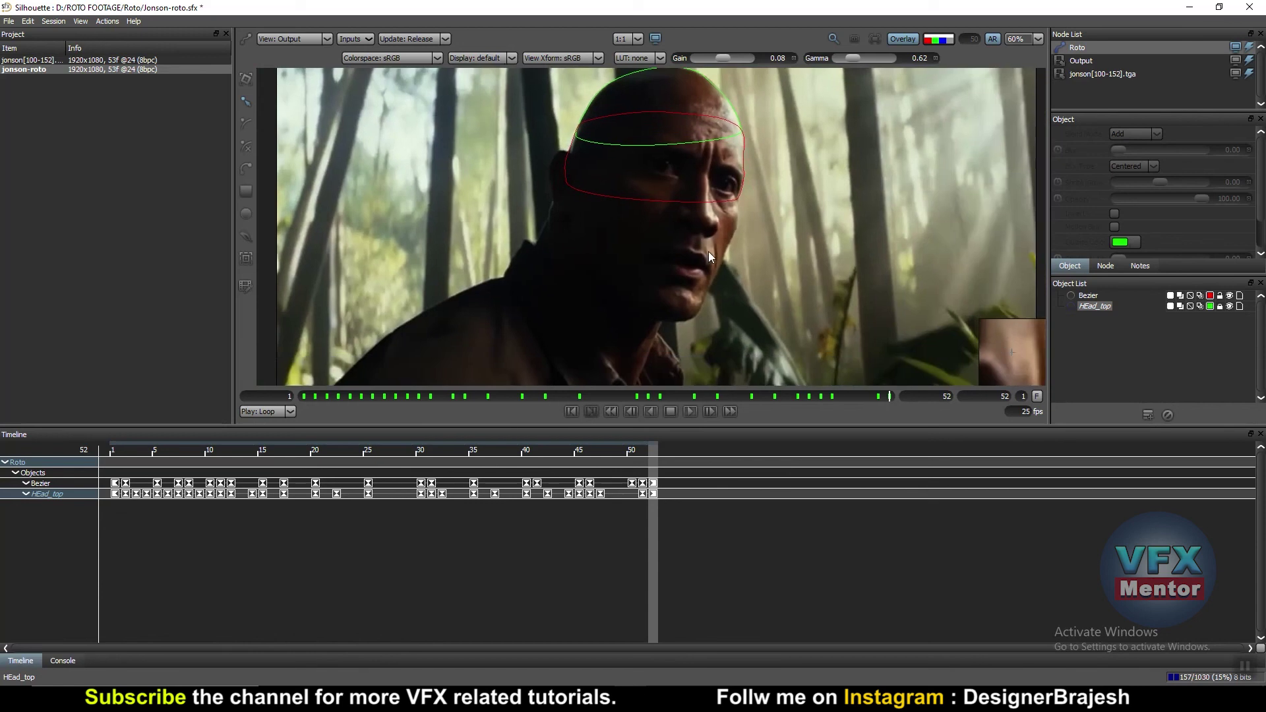
scroll(731, 284, "down", 2)
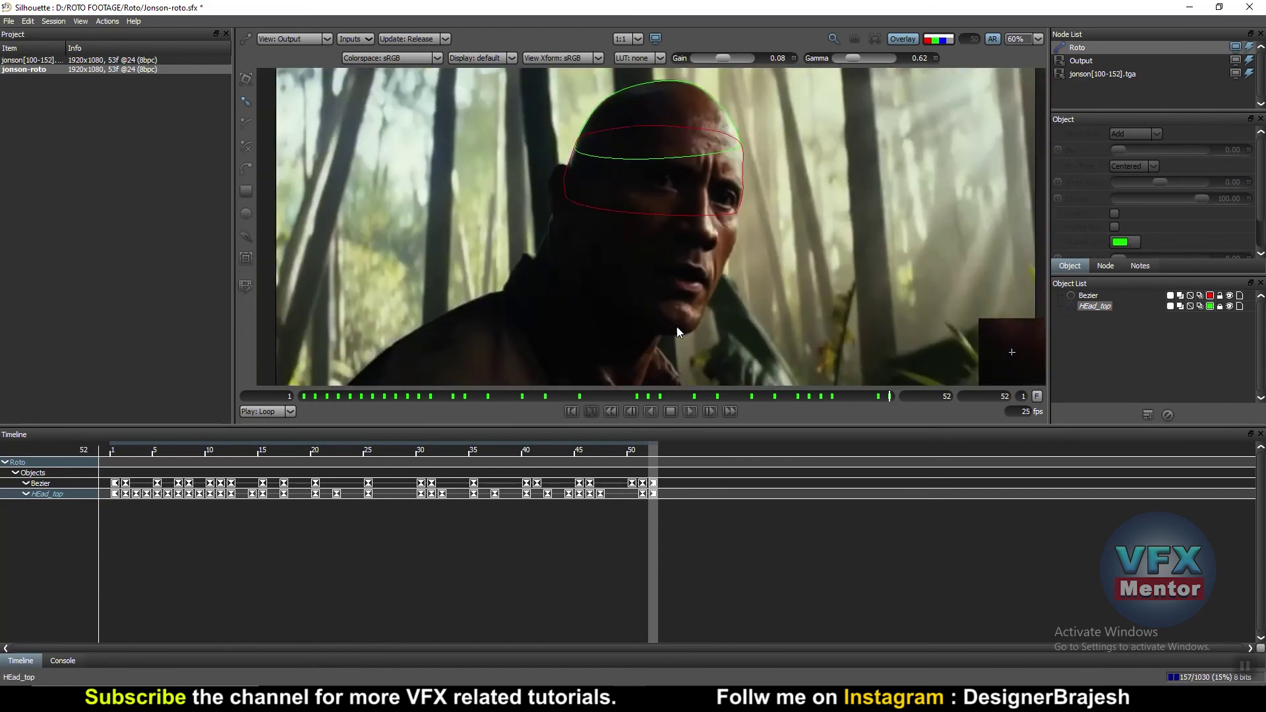
scroll(620, 281, "down", 1)
left_click_drag(647, 319, 658, 248)
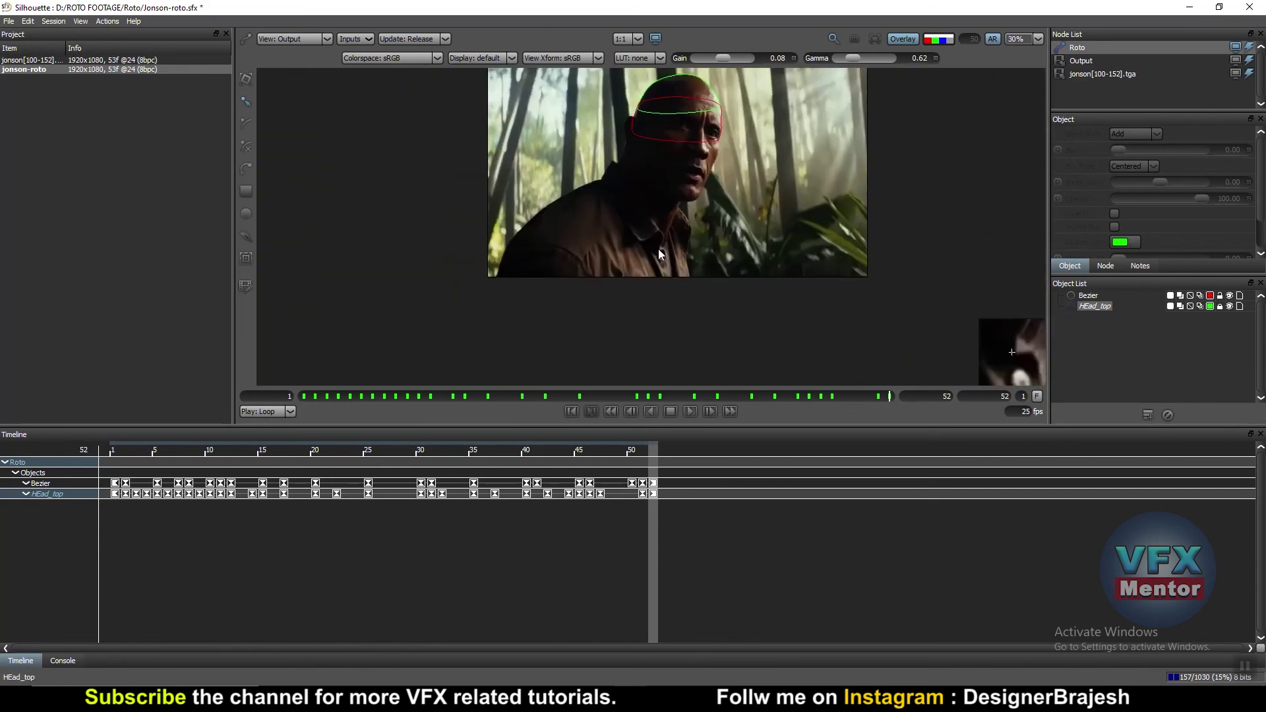
scroll(678, 286, "up", 2)
scroll(679, 286, "down", 2)
scroll(627, 234, "up", 2)
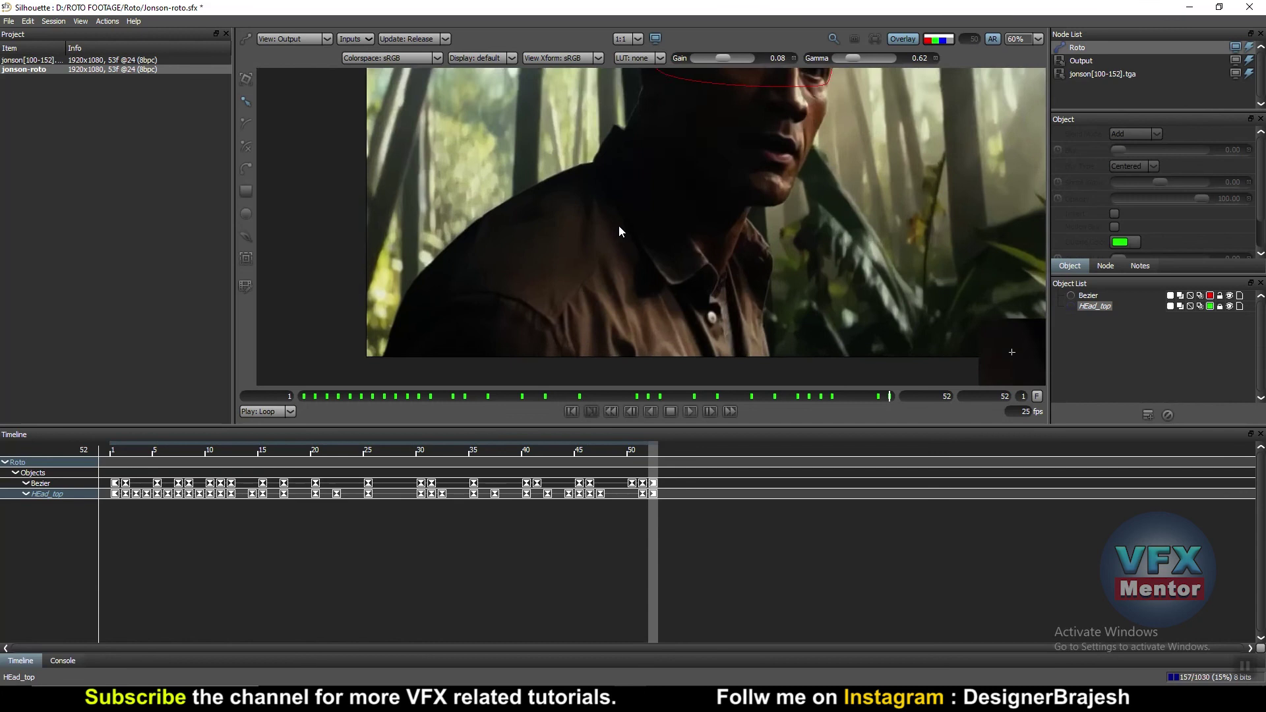
scroll(618, 225, "down", 2)
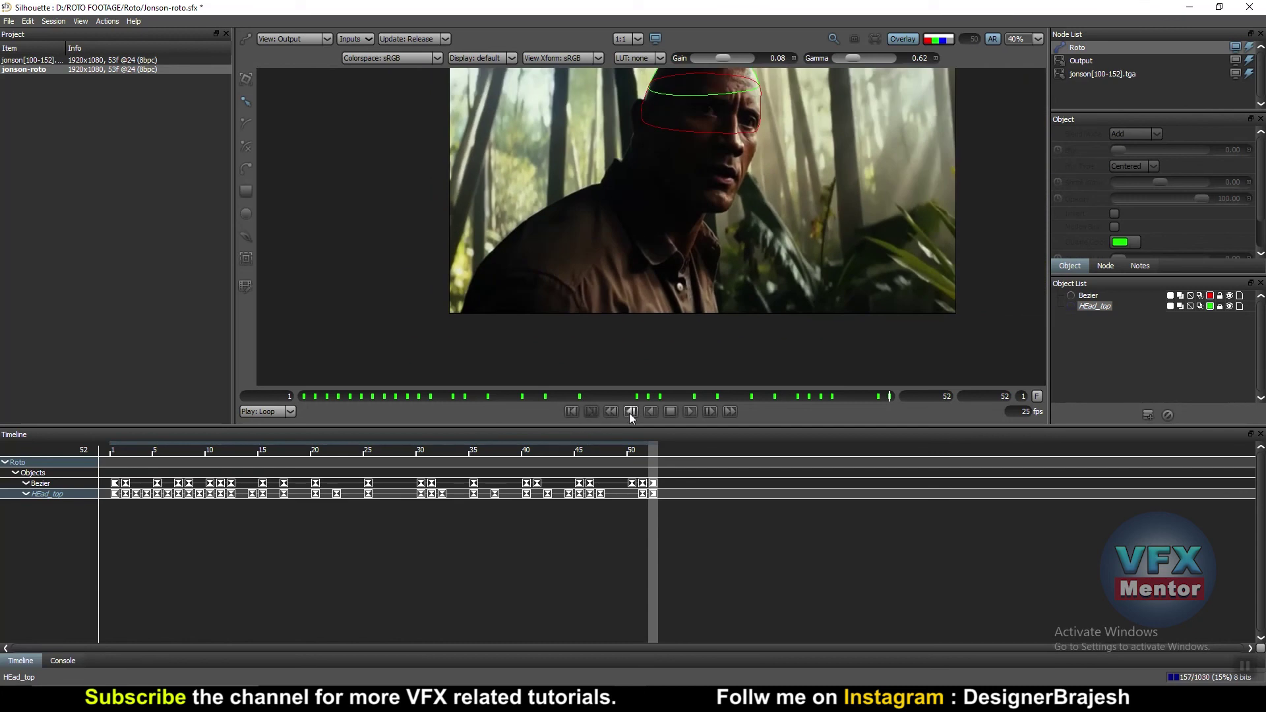
- Return to frame 1 and zoom in on the shapes around the back of the head
left_click(612, 413)
scroll(638, 155, "up", 2)
scroll(628, 247, "down", 2)
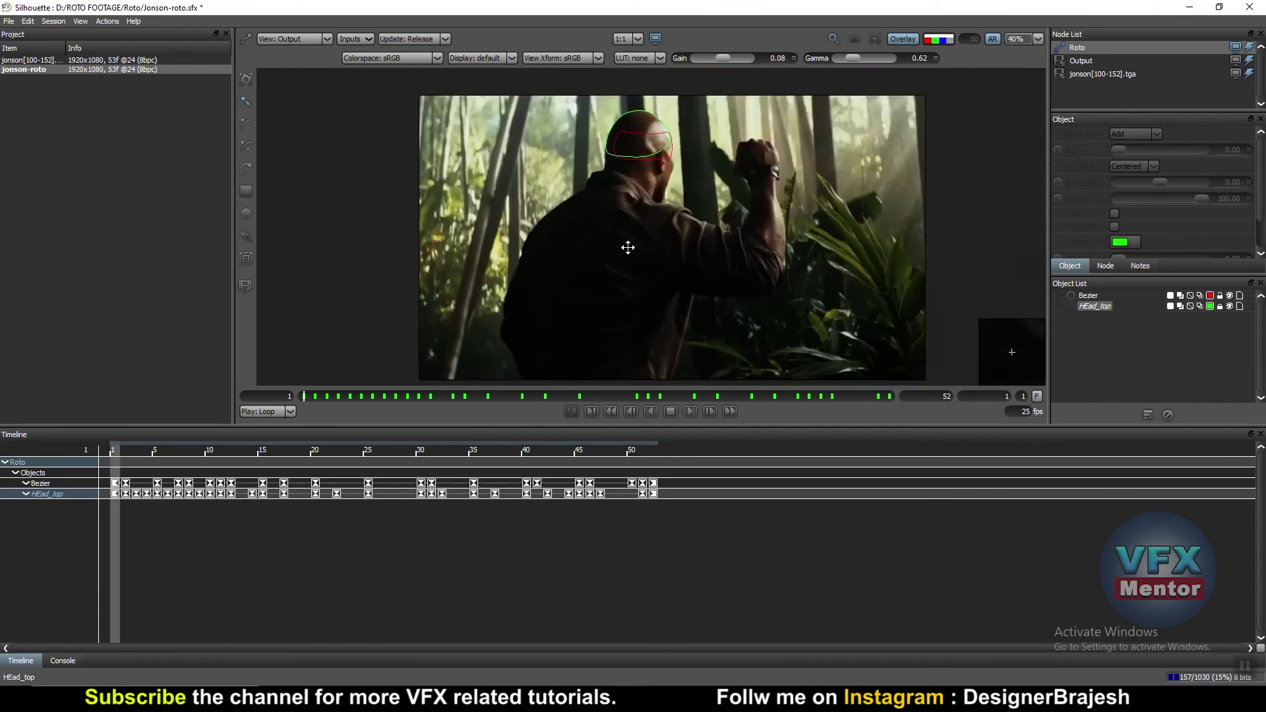
scroll(628, 247, "up", 2)
scroll(583, 217, "down", 2)
scroll(653, 220, "up", 1)
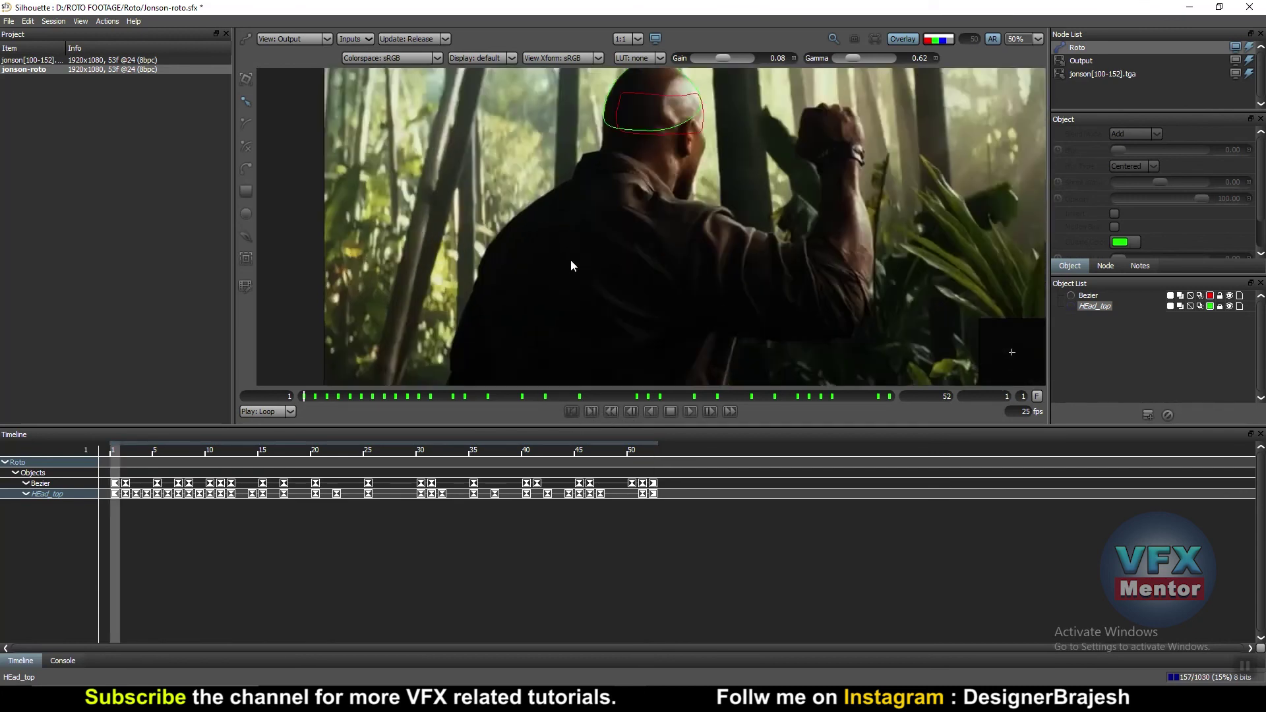
scroll(610, 249, "up", 2)
scroll(614, 251, "down", 2)
scroll(617, 254, "down", 2)
scroll(648, 255, "up", 3)
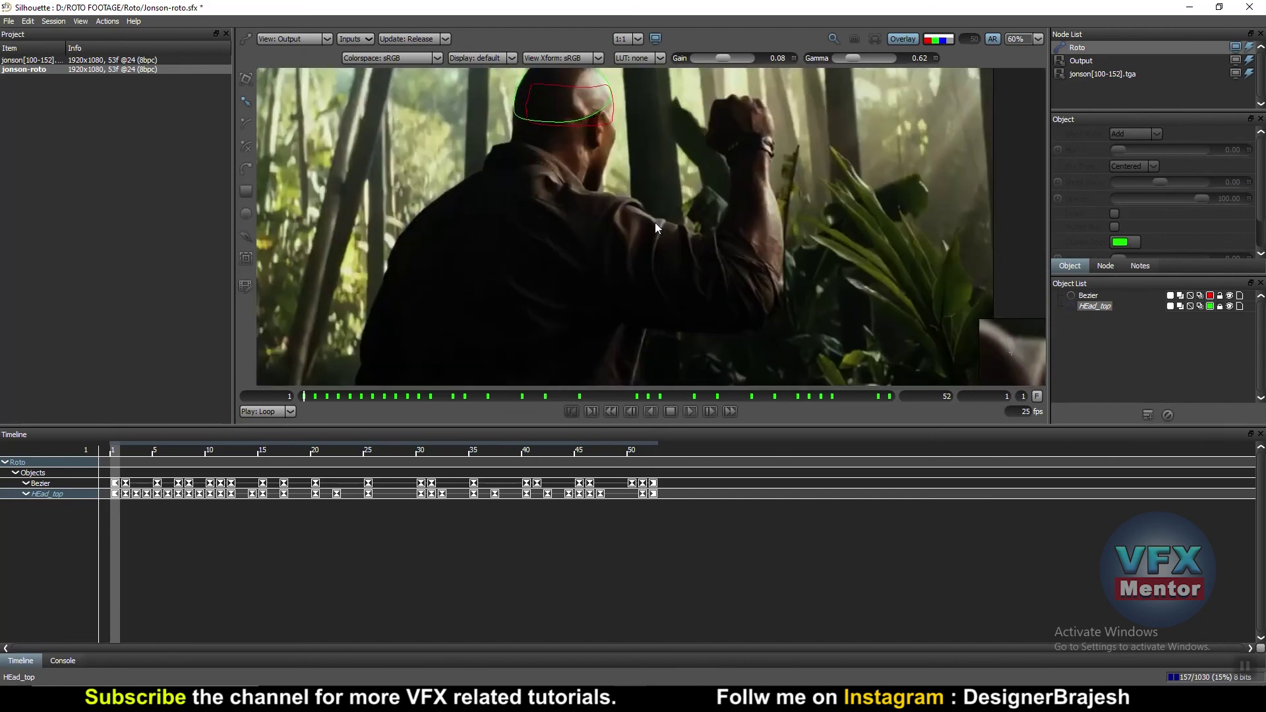
scroll(653, 220, "up", 1)
scroll(707, 134, "up", 2)
scroll(733, 153, "up", 2)
scroll(737, 153, "up", 1)
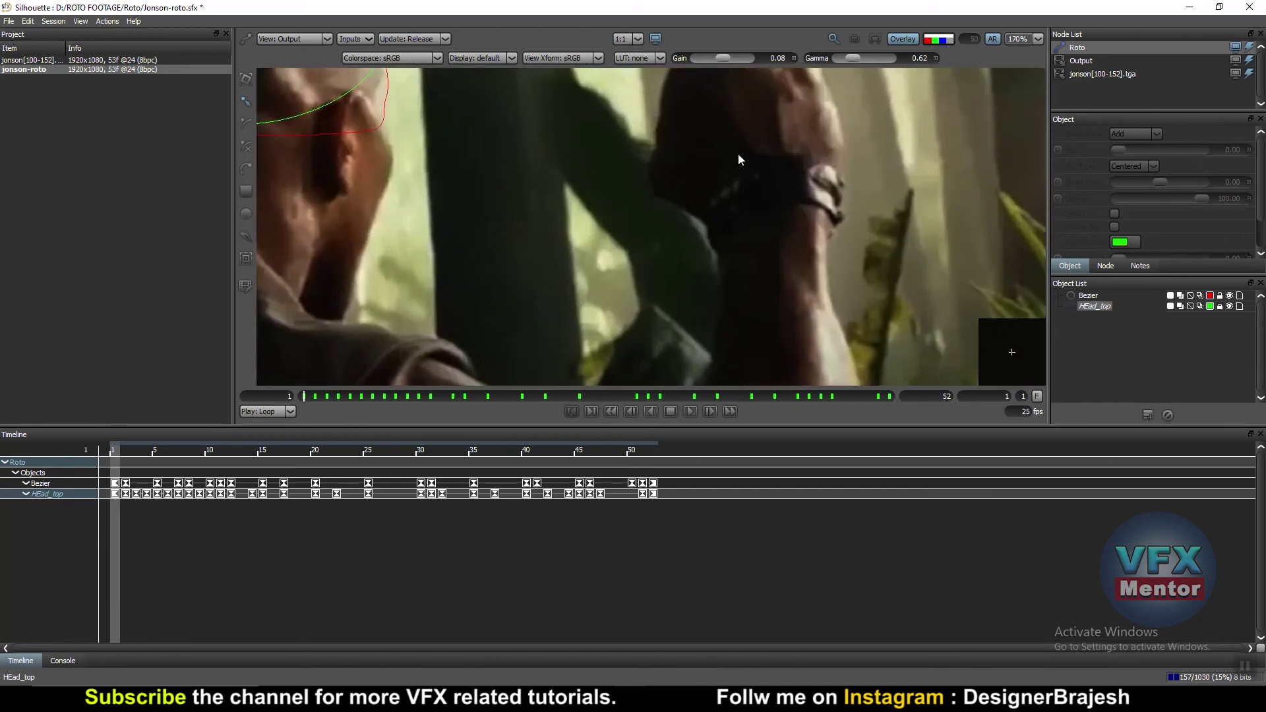
scroll(741, 168, "down", 2)
scroll(645, 211, "down", 1)
scroll(592, 171, "up", 2)
scroll(616, 216, "up", 1)
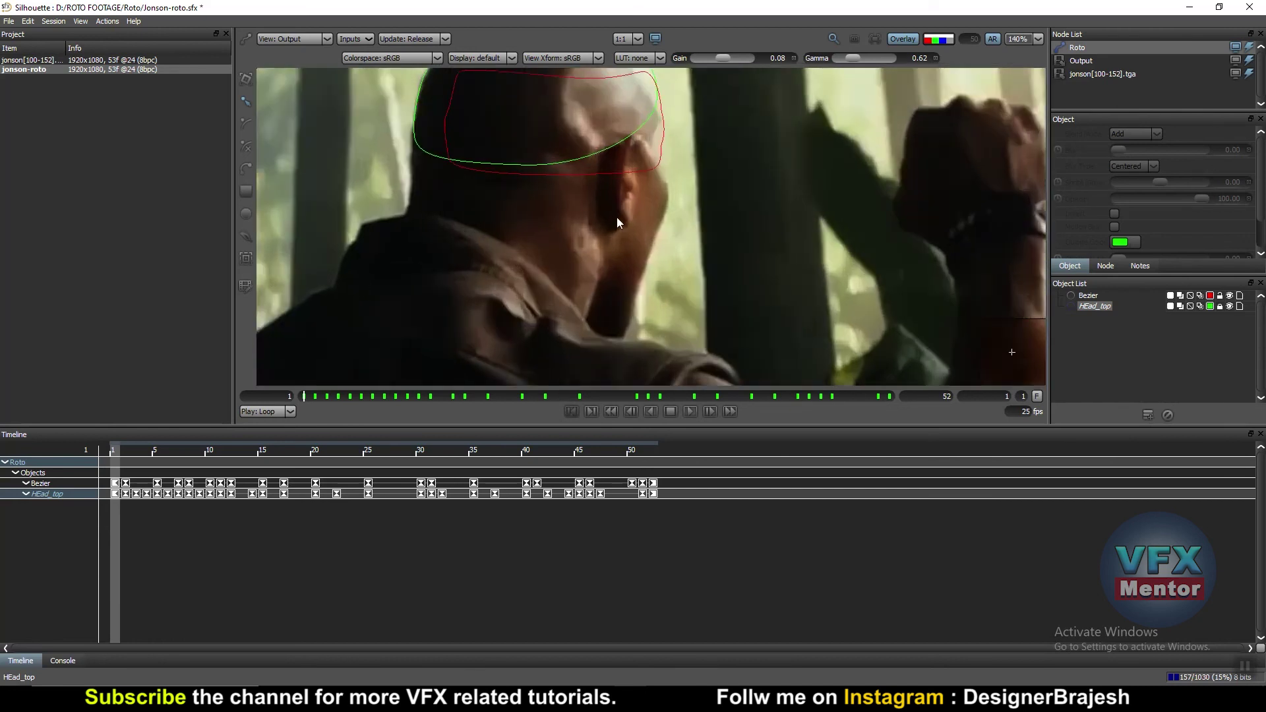
scroll(674, 246, "up", 1)
scroll(678, 236, "down", 1)
scroll(674, 255, "up", 1)
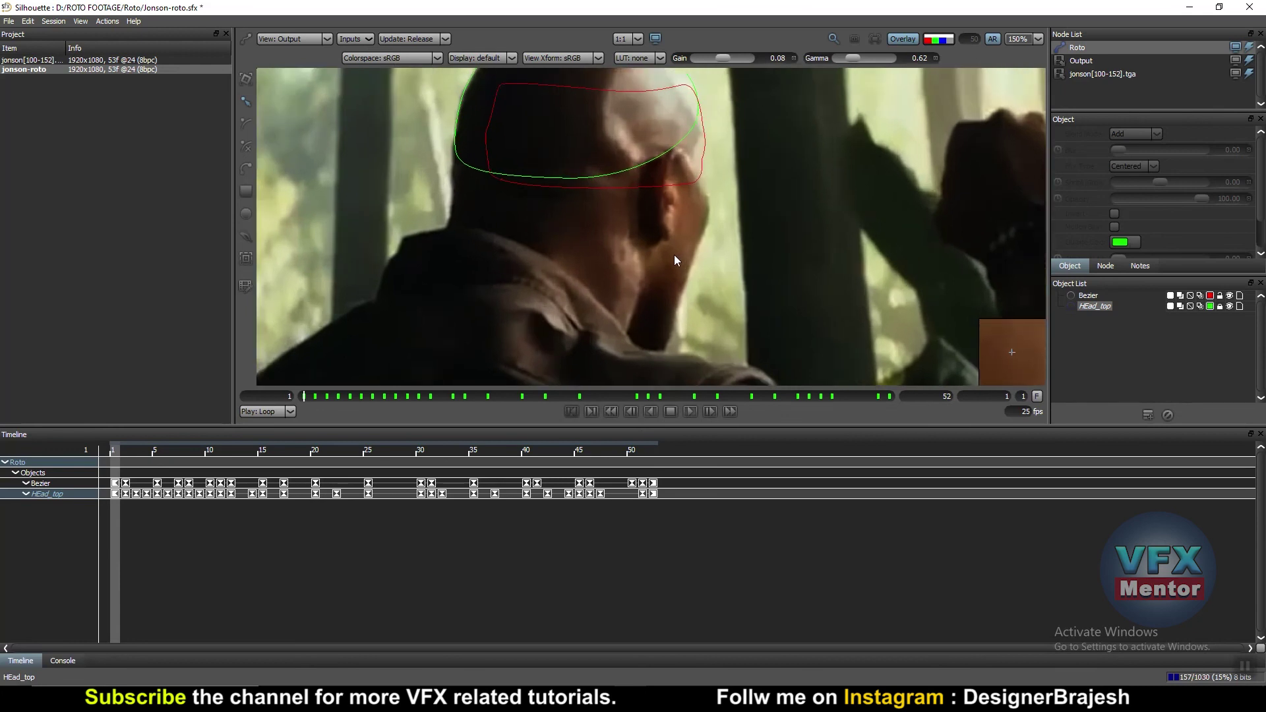
- Select the Bezier shape in the Object List
scroll(674, 254, "down", 2)
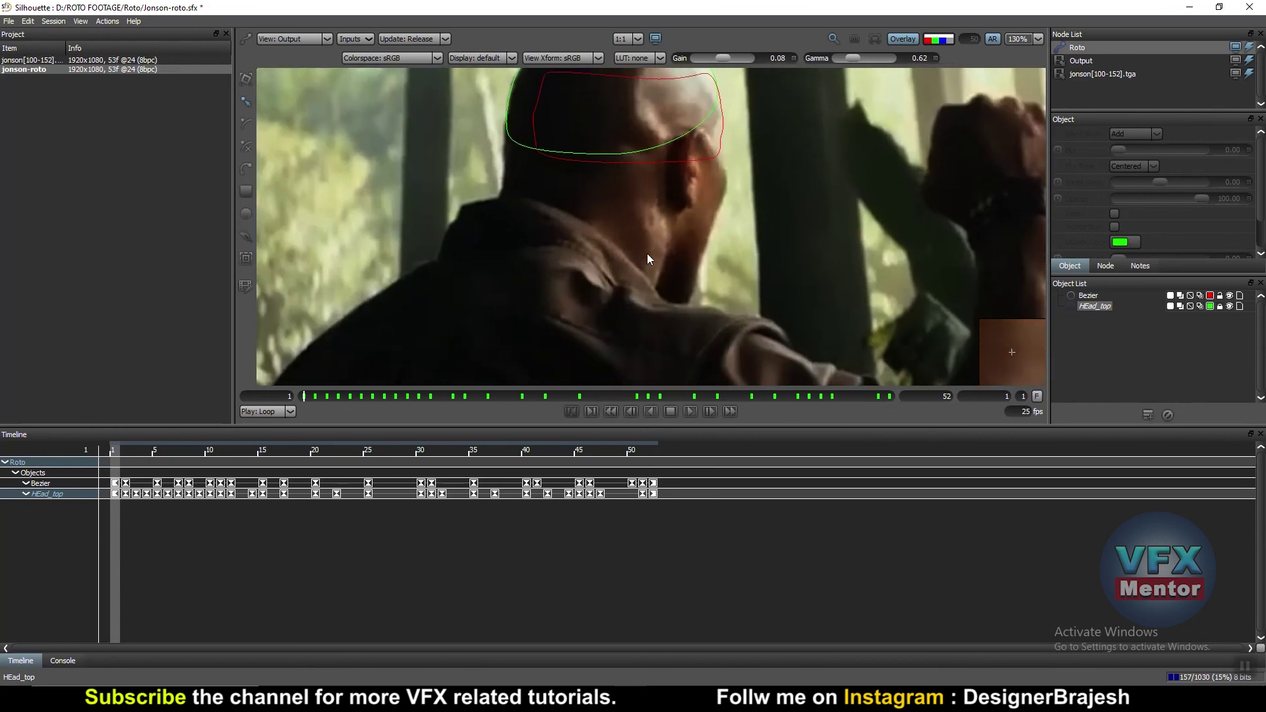
scroll(563, 208, "up", 1)
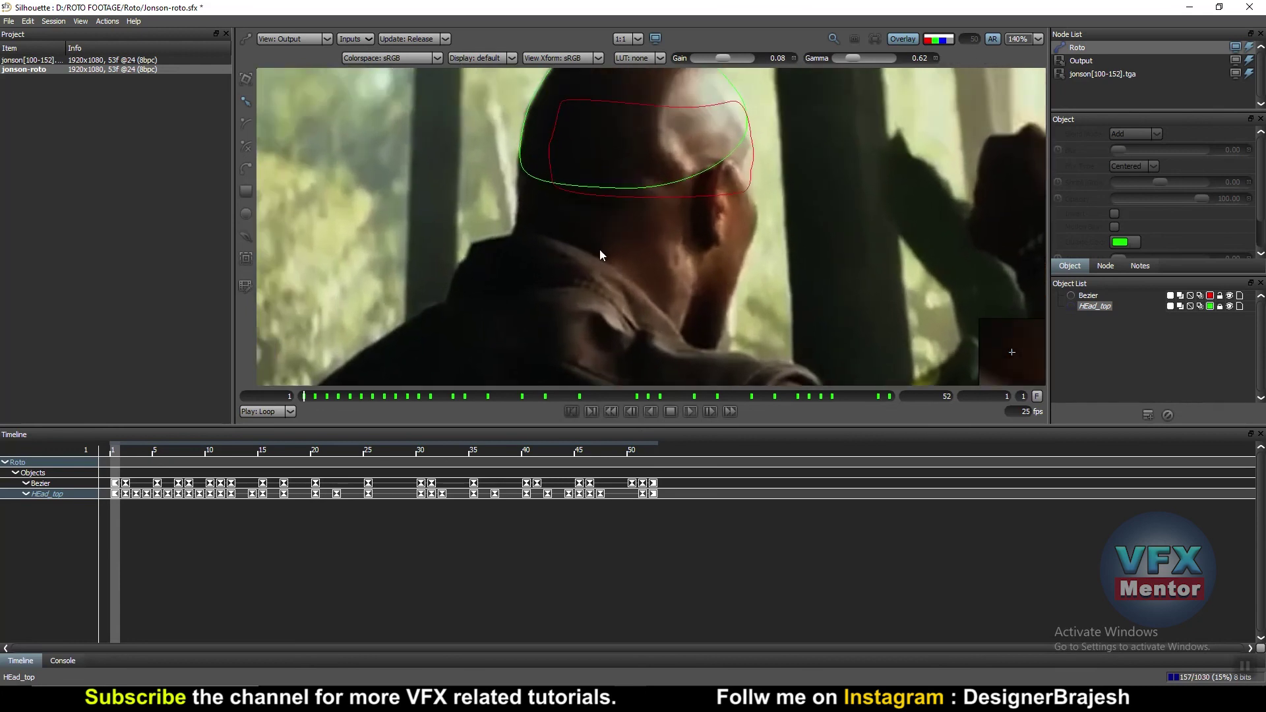
scroll(618, 243, "down", 1)
scroll(746, 201, "up", 1)
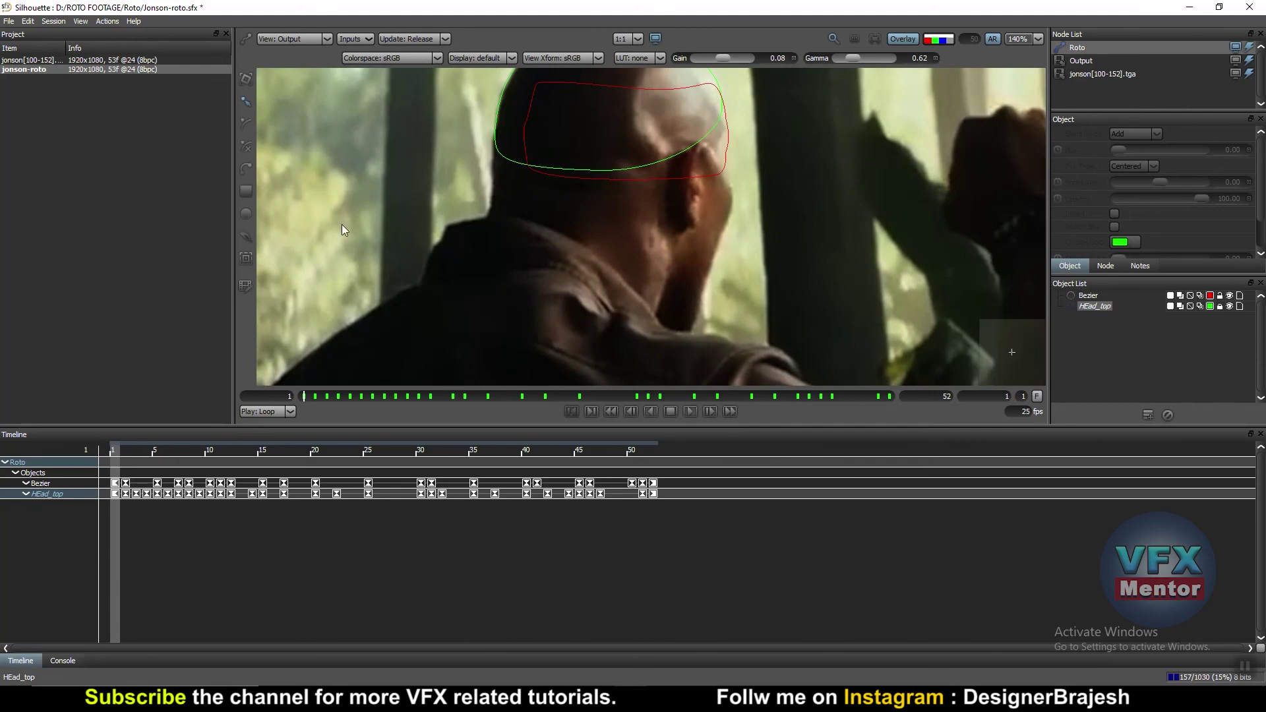
left_click(1090, 296)
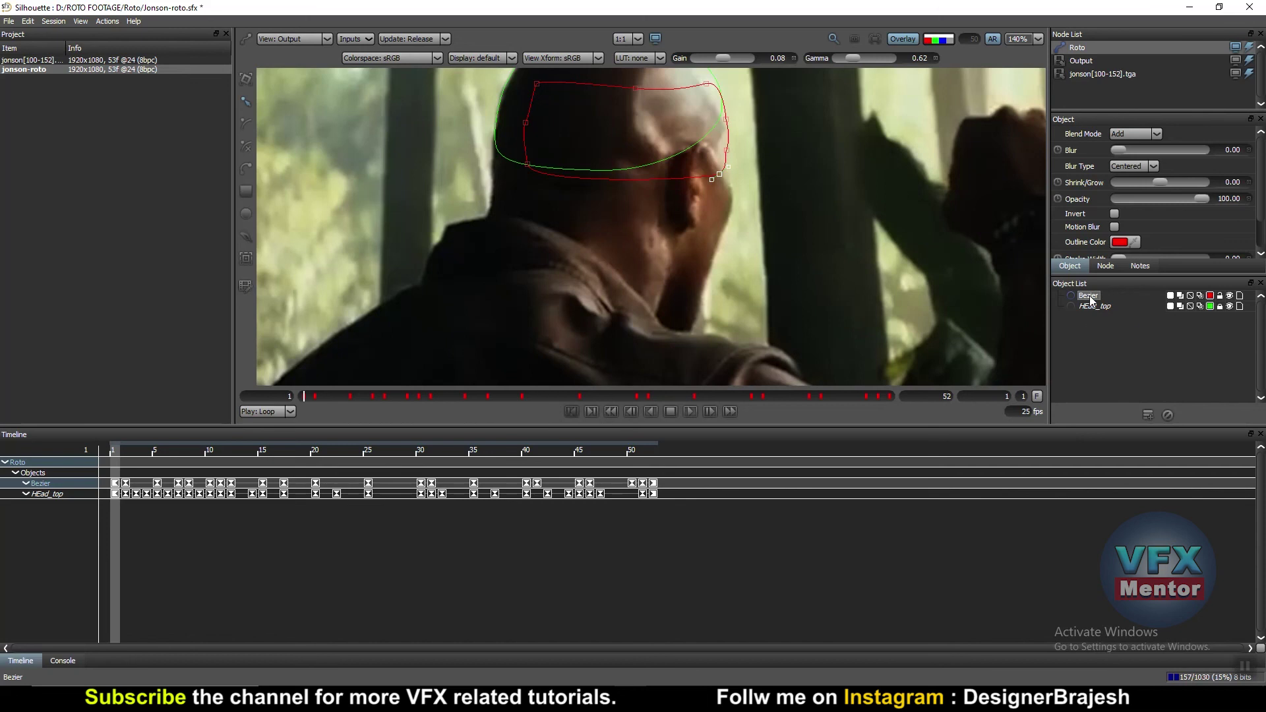
- Rename the red eye-band Bezier to Head_top2 and deselect it
right_click(1090, 297)
type("Head_top")
type("2")
key("Return")
left_click(1246, 308)
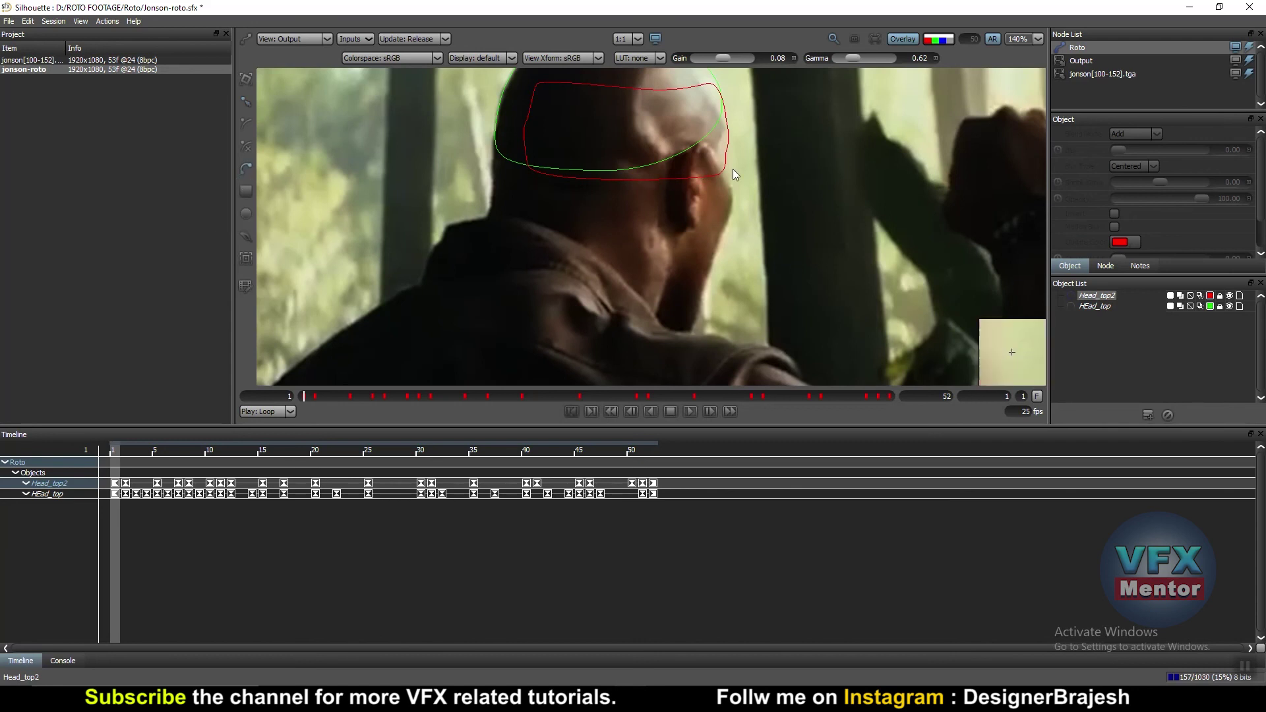
- Start a new Bezier at the face, adding curved points down the jawline and behind the ear
scroll(734, 169, "up", 1)
left_click(719, 152)
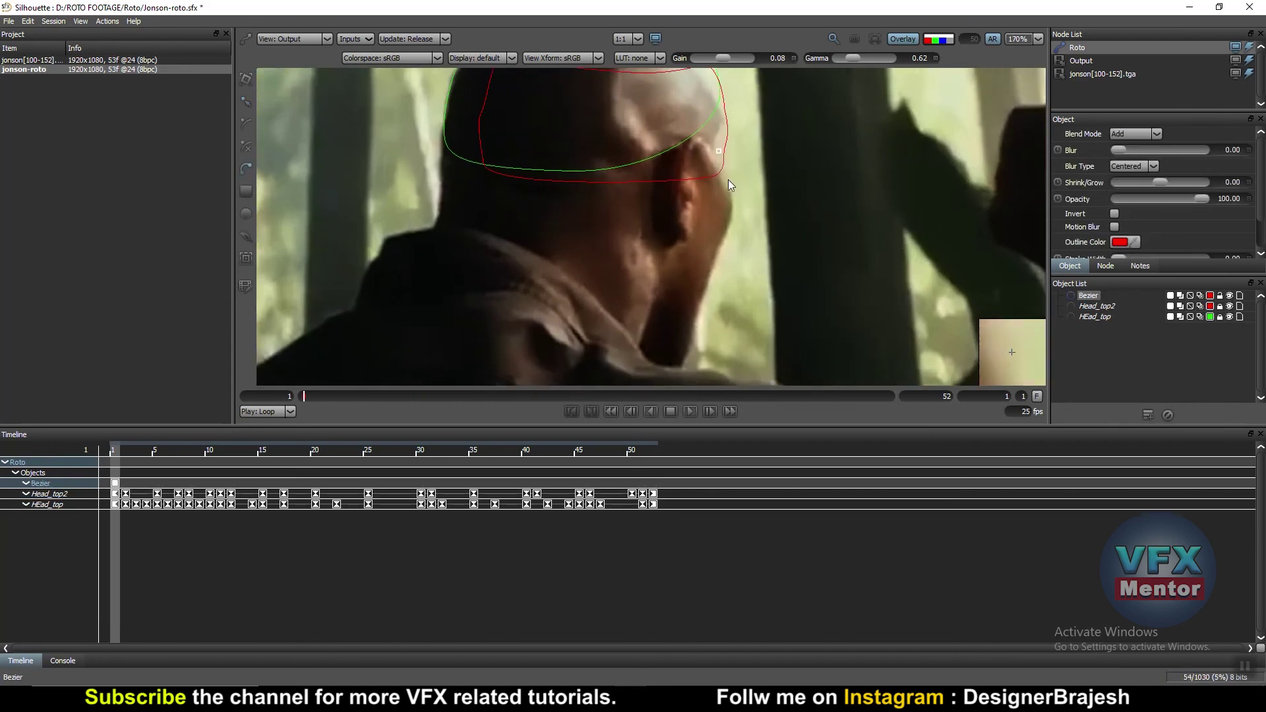
left_click_drag(732, 214, 726, 234)
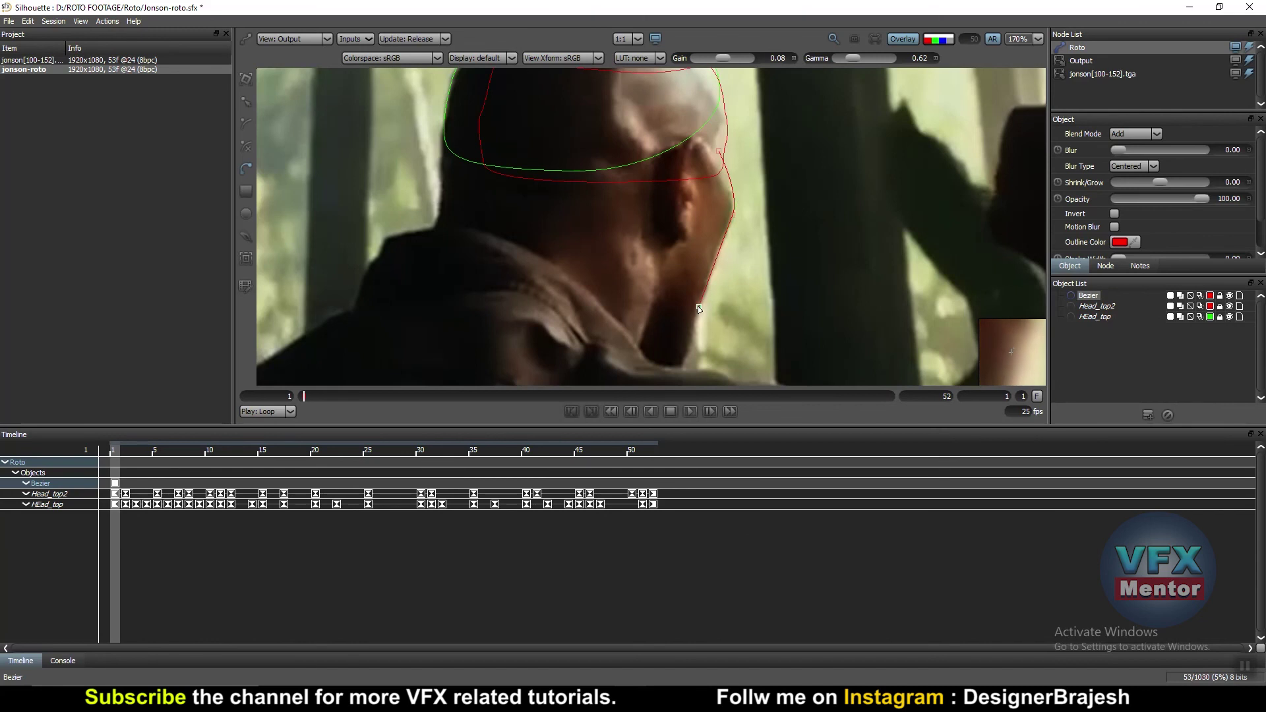
mouse_move(699, 306)
left_mouse_down()
mouse_move(697, 319)
mouse_move(569, 303)
left_mouse_up()
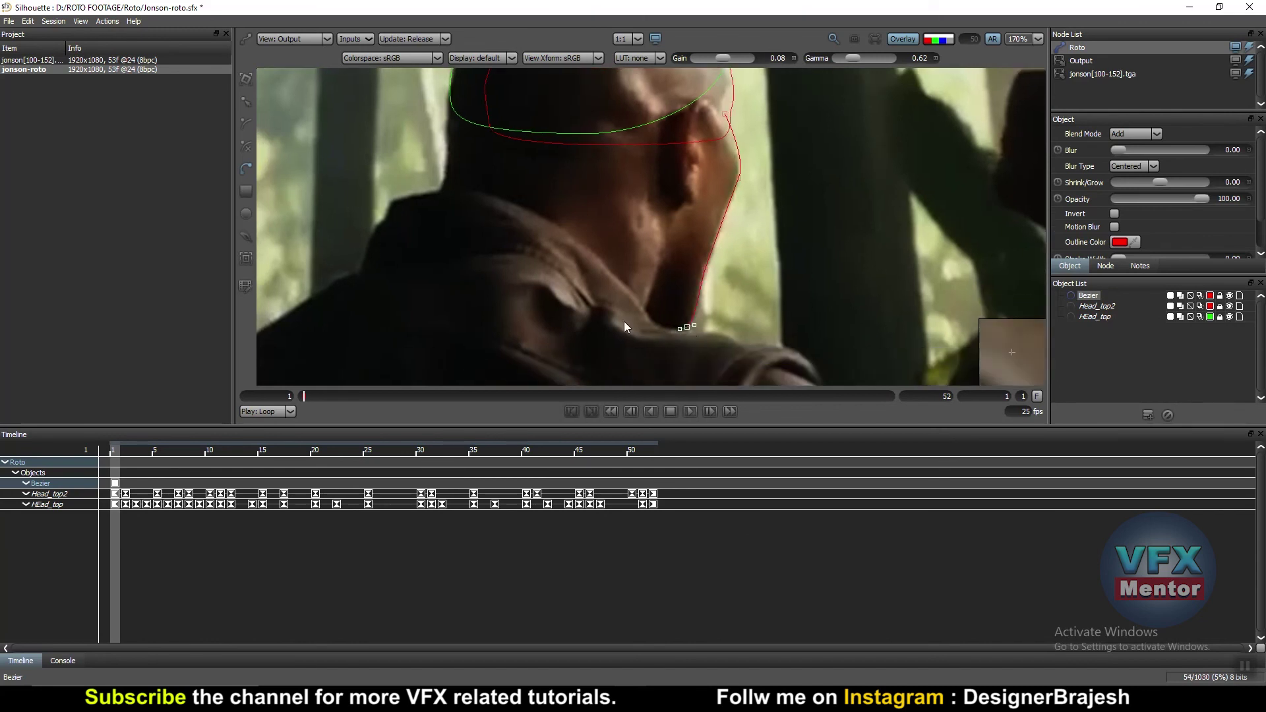
left_click_drag(565, 213, 571, 180)
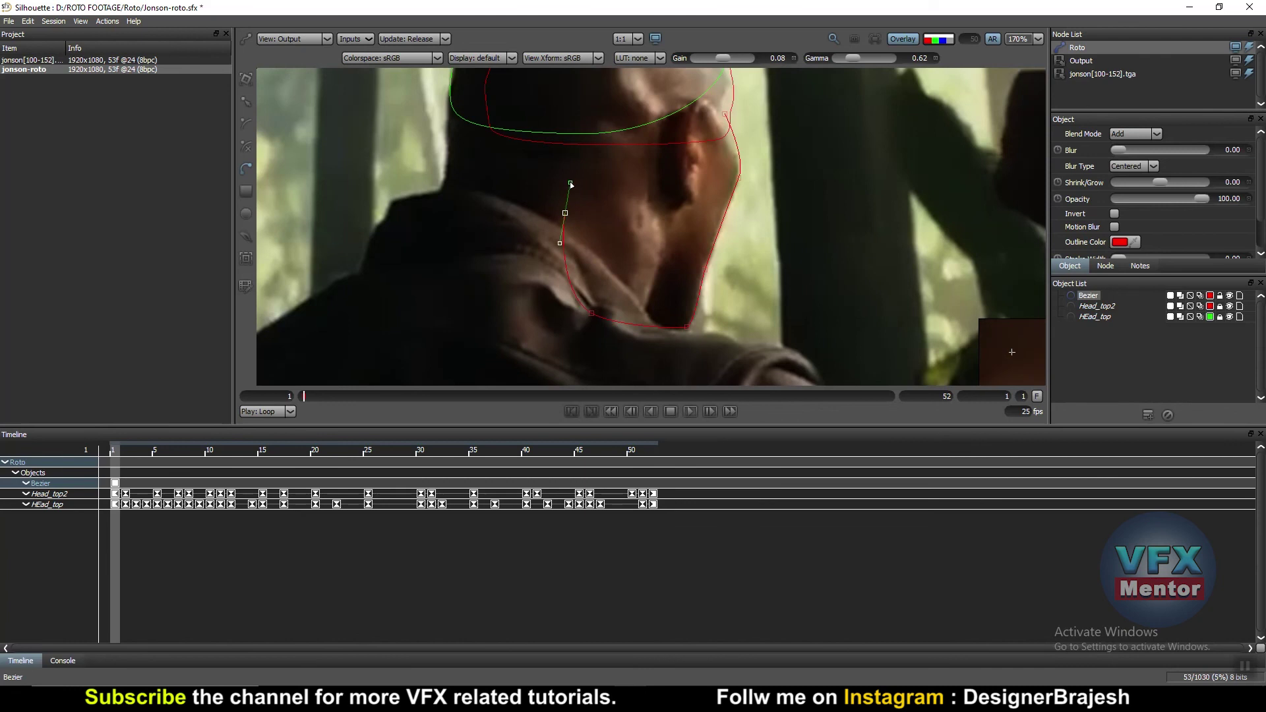
left_click_drag(607, 97, 587, 203)
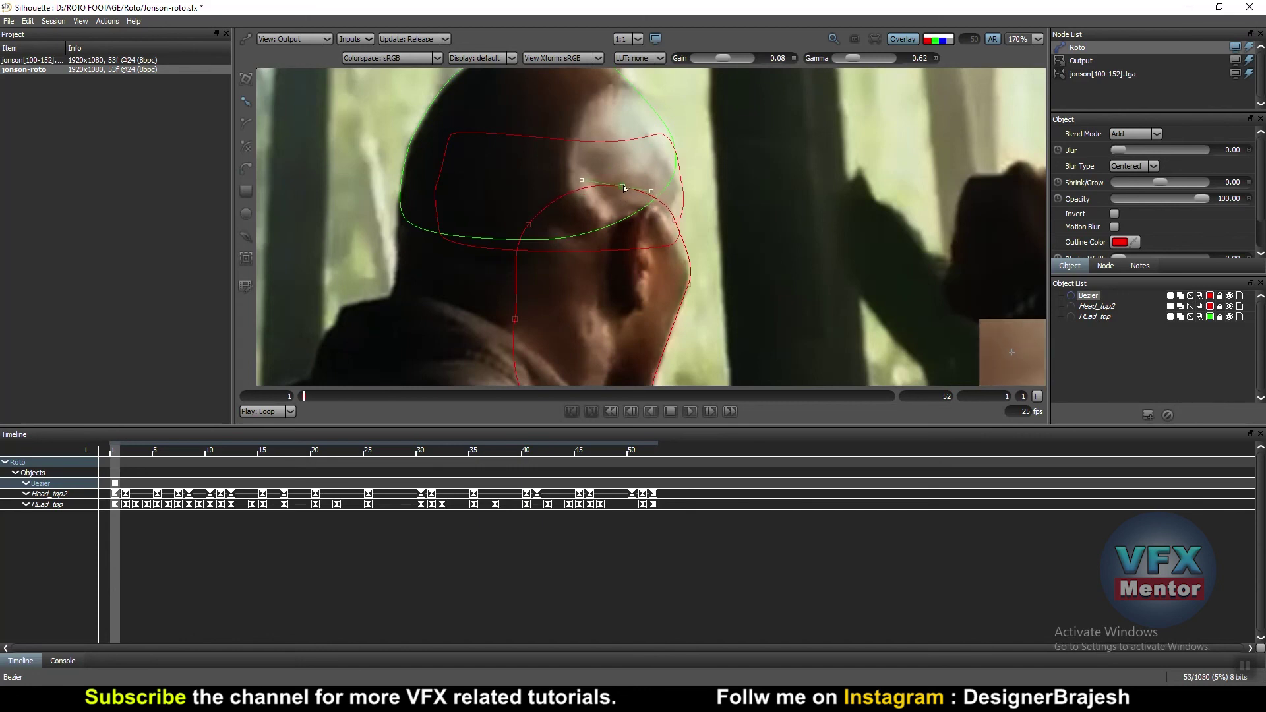
- Zoom into the jaw and add a new point on the face Bezier's jaw curve
scroll(646, 209, "up", 1)
scroll(660, 224, "up", 1)
scroll(676, 243, "up", 1)
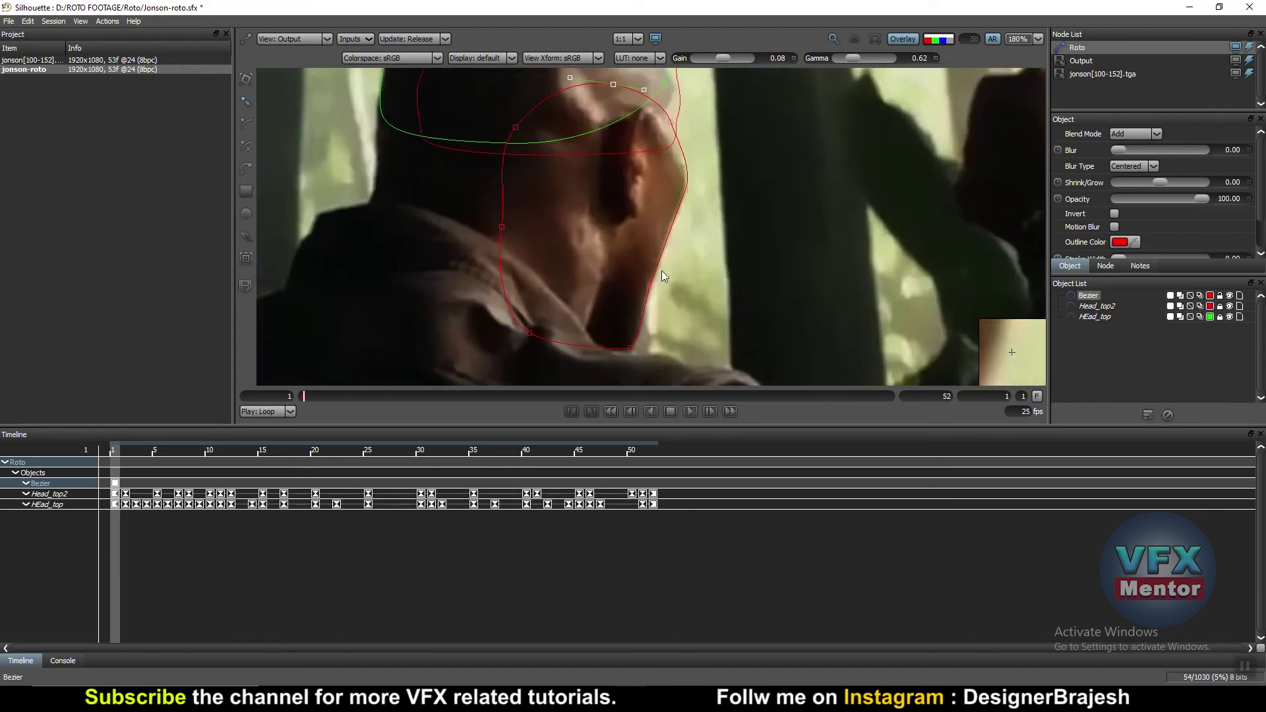
scroll(662, 271, "up", 1)
scroll(686, 228, "up", 3)
scroll(714, 156, "up", 2)
scroll(678, 176, "up", 2)
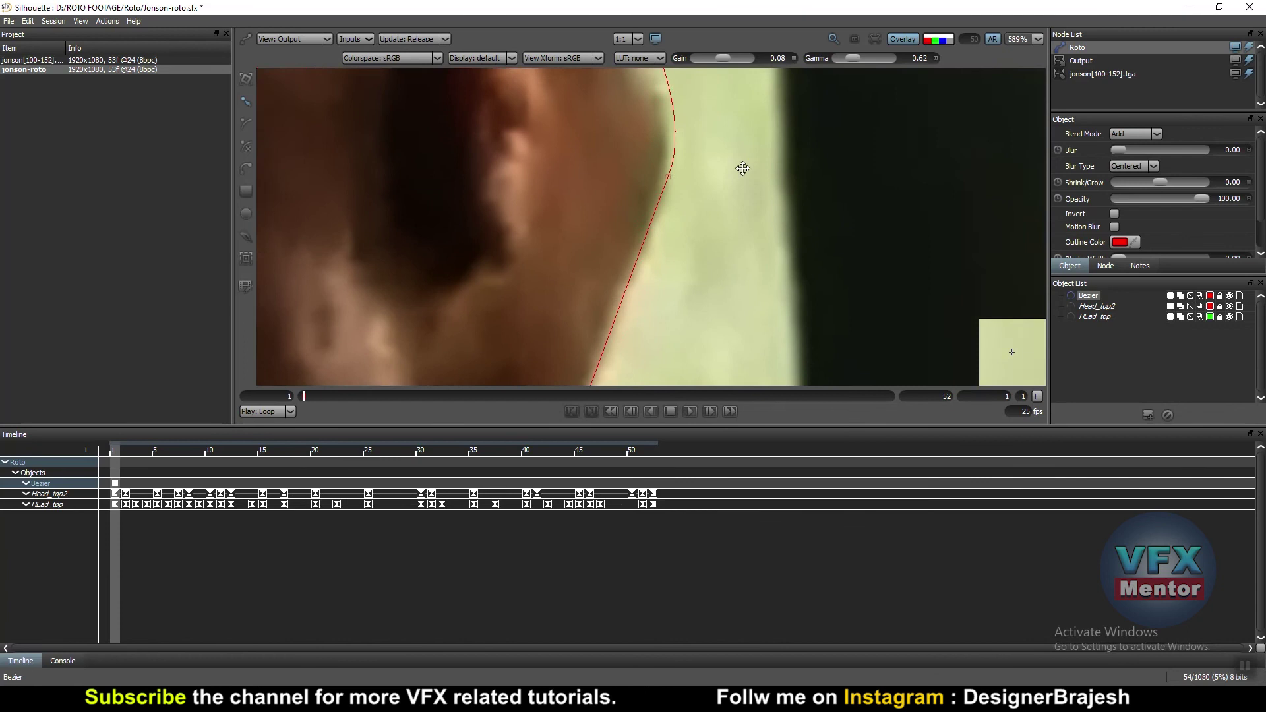
scroll(741, 169, "up", 3)
scroll(717, 293, "down", 2)
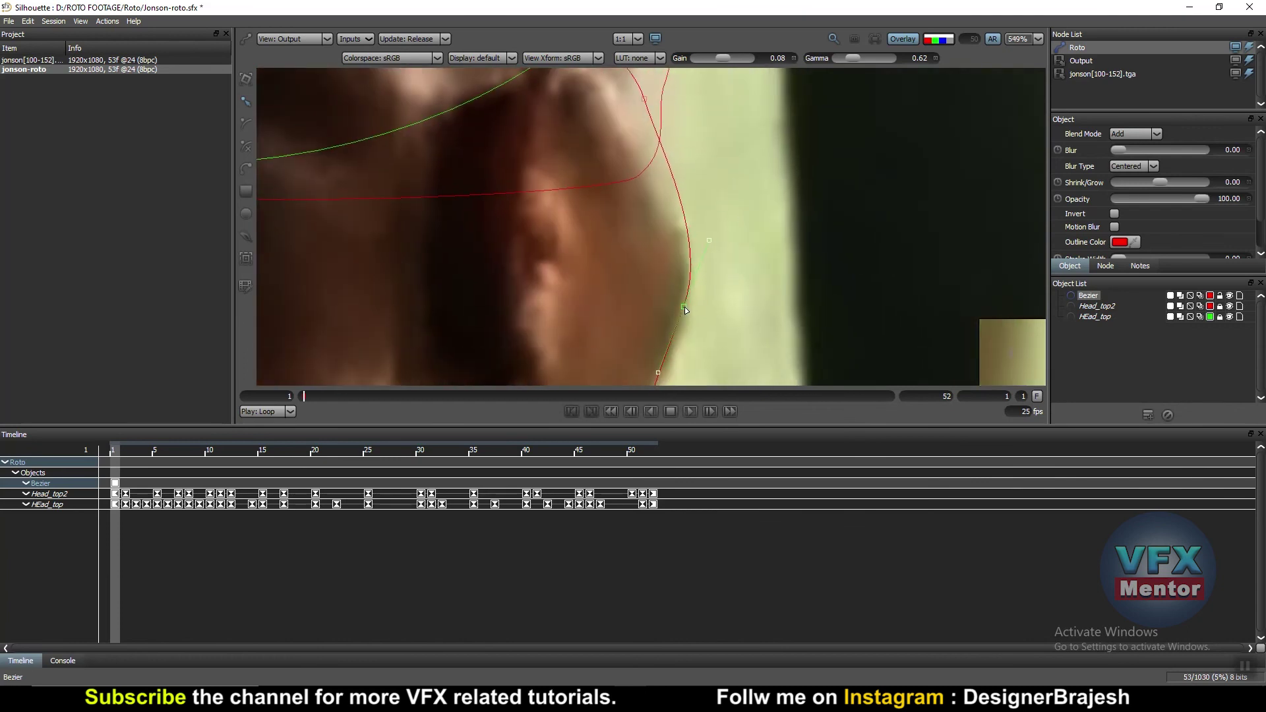
scroll(690, 310, "down", 1)
scroll(685, 172, "up", 1)
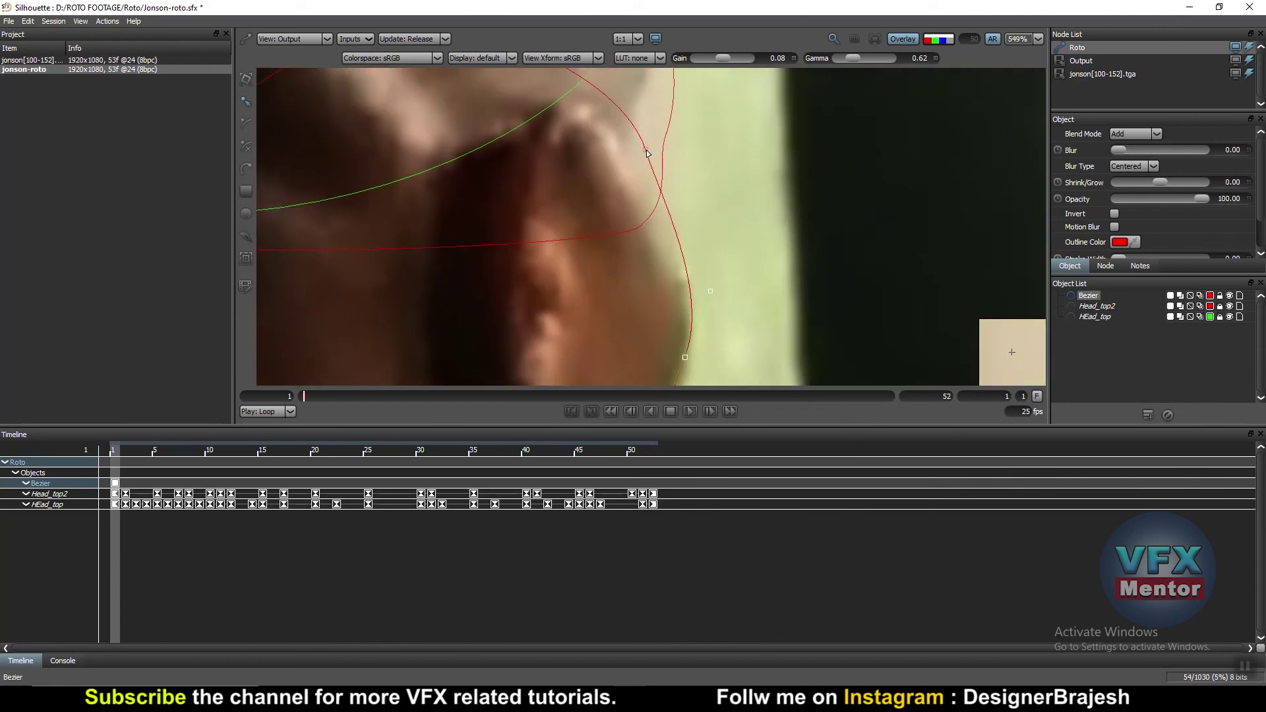
scroll(774, 255, "down", 1)
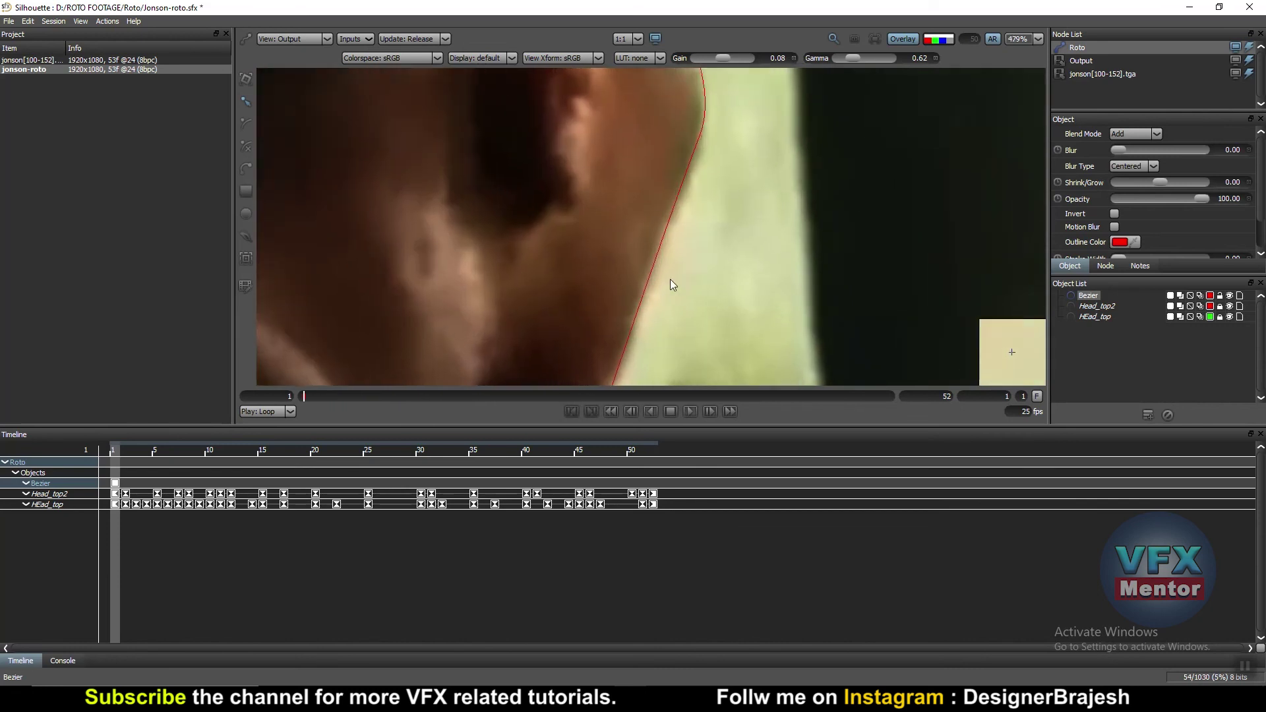
scroll(655, 303, "down", 1)
scroll(627, 237, "up", 1)
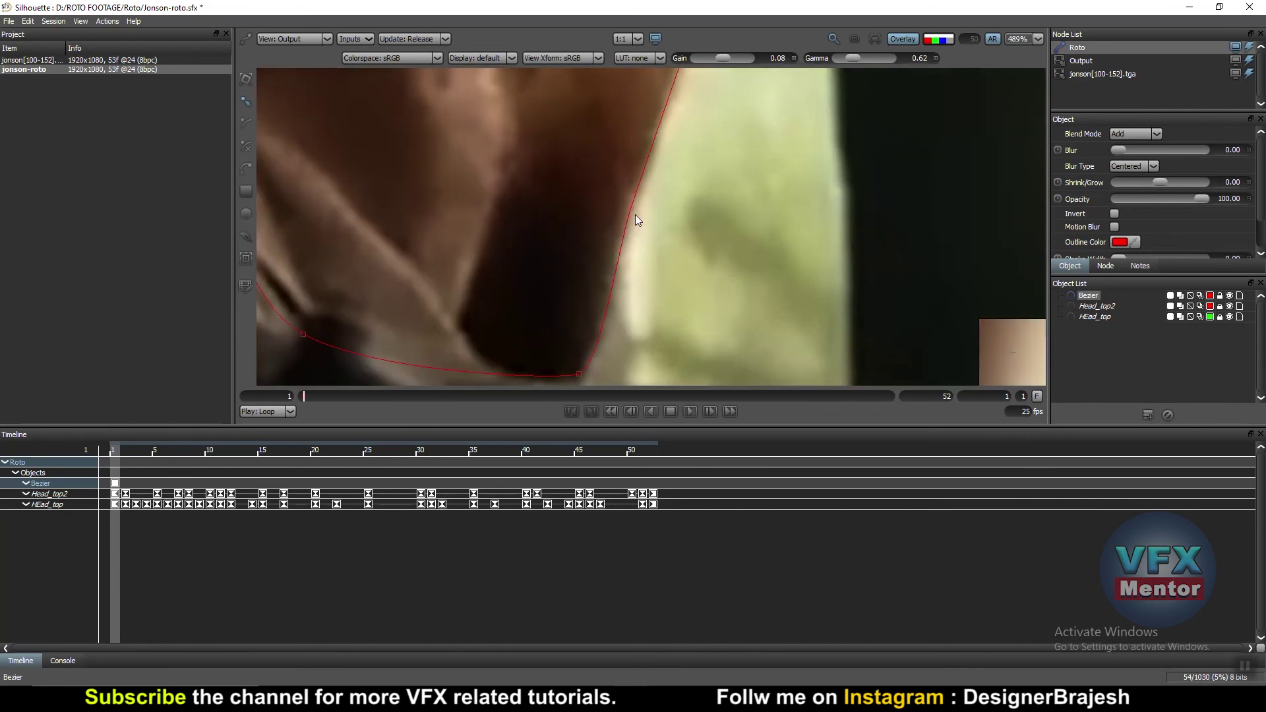
left_click(632, 209)
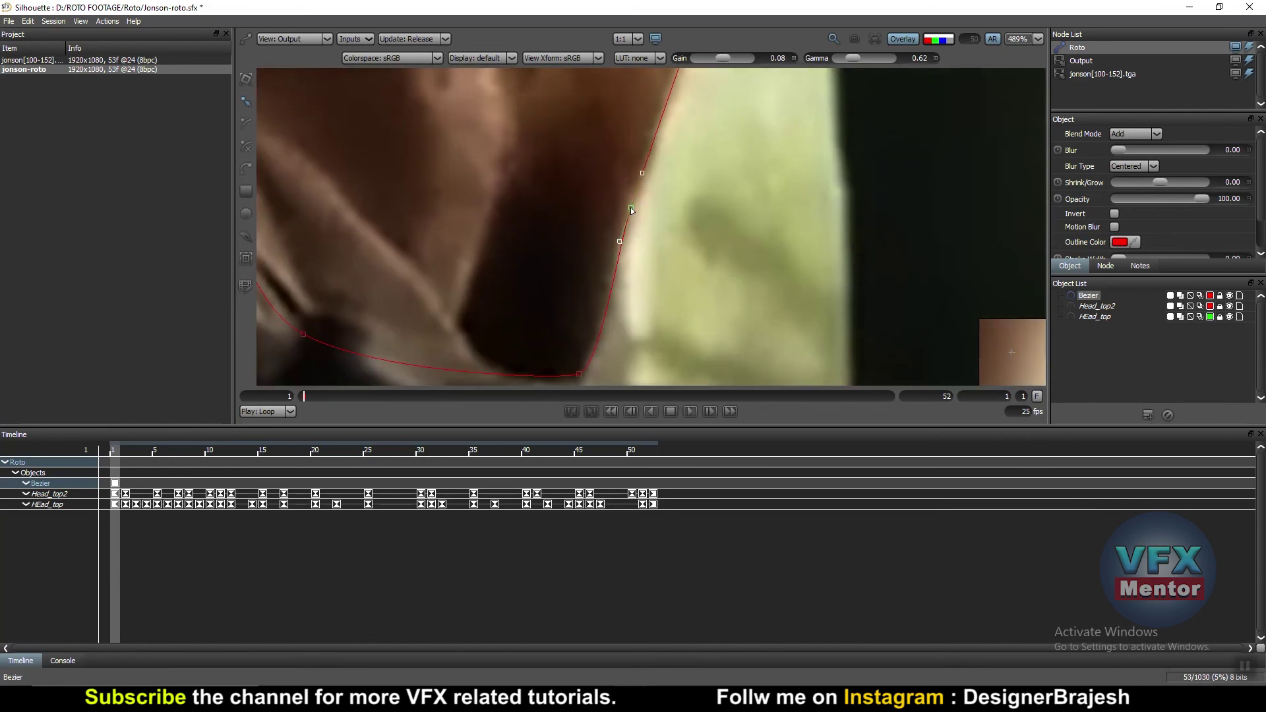
- Drag the bottom chin point down and right to fit, then zoom back out
scroll(632, 307, "down", 1)
left_click(581, 370)
left_click_drag(582, 373, 540, 381)
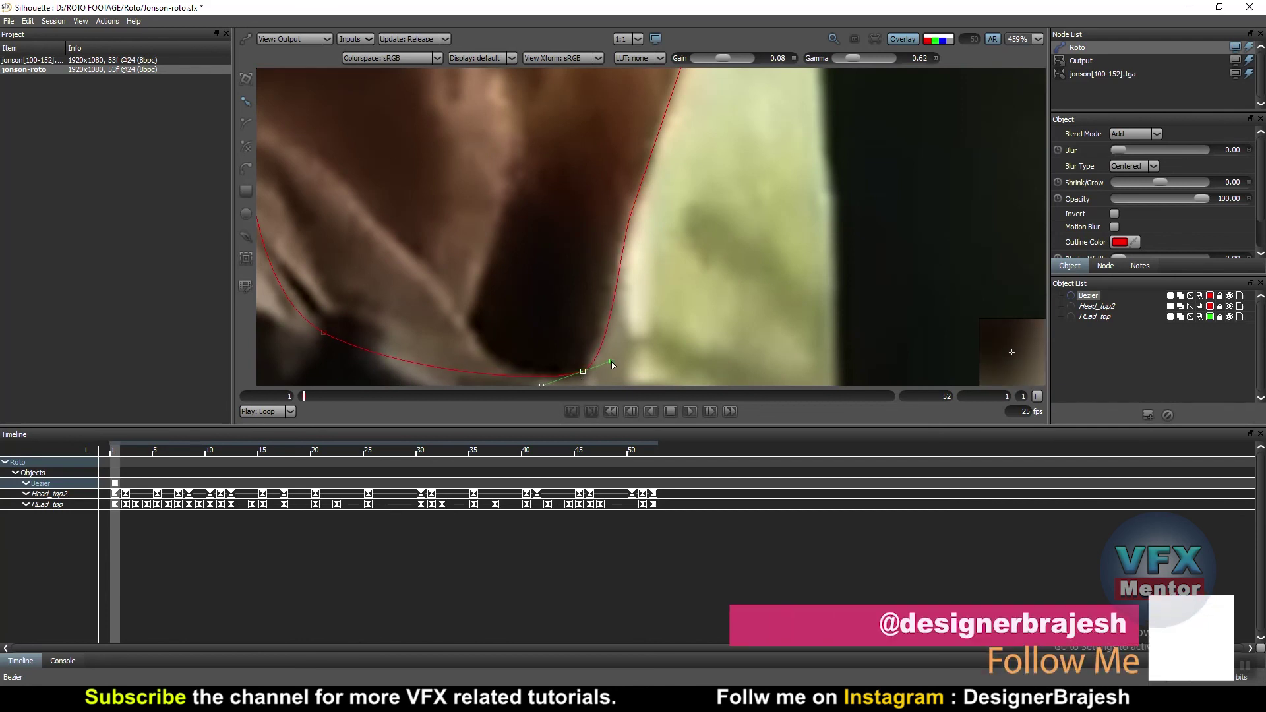
scroll(684, 198, "down", 5)
scroll(666, 228, "down", 5)
scroll(666, 212, "down", 5)
scroll(668, 247, "down", 5)
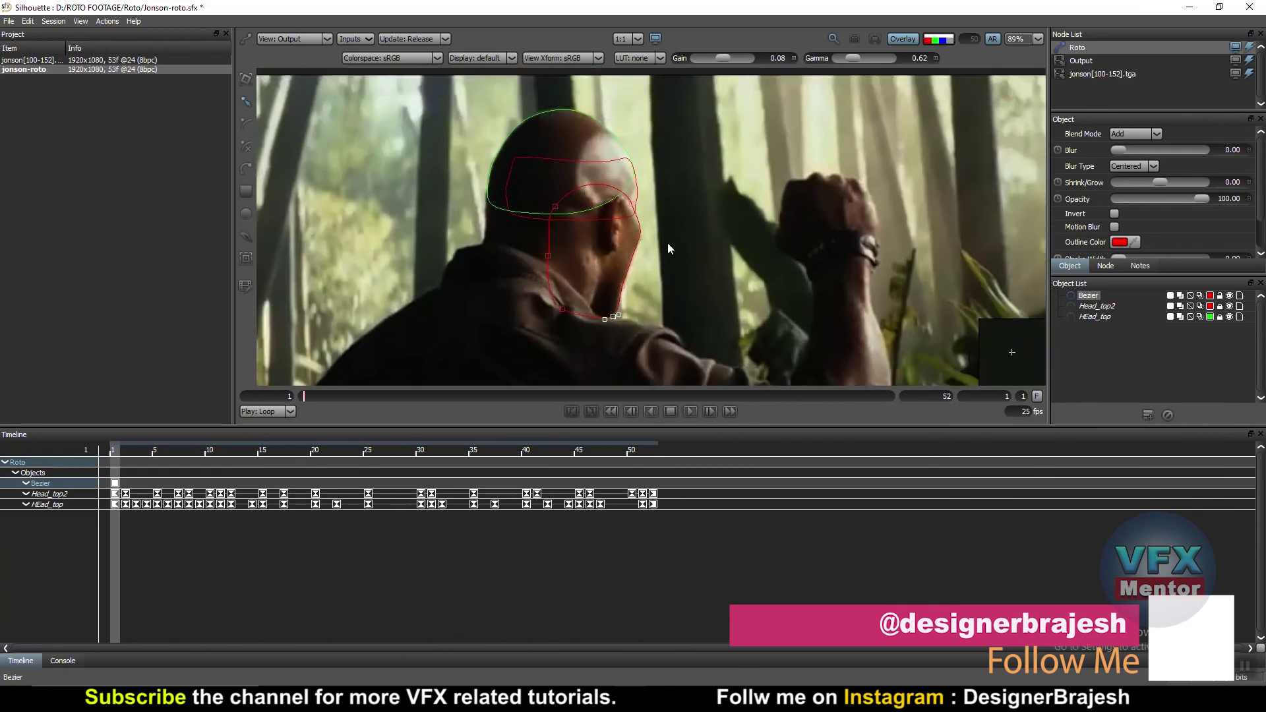
scroll(635, 244, "up", 2)
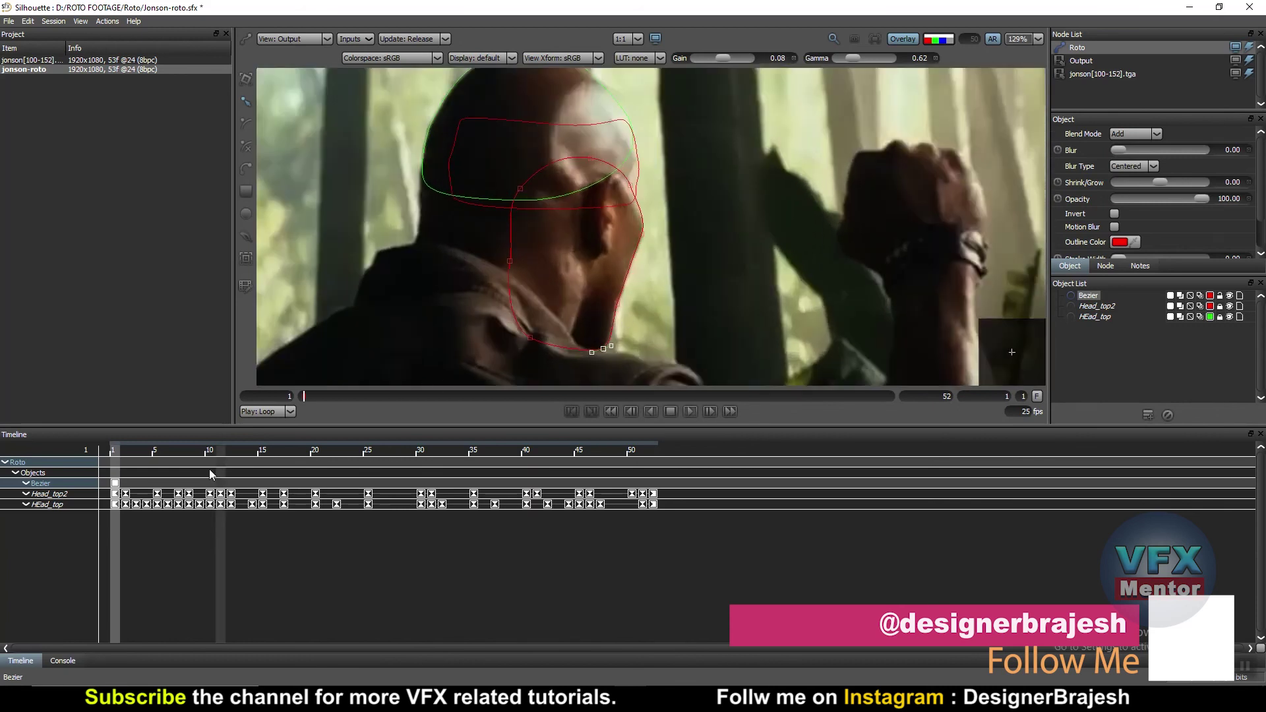
- Scrub forward to frame 13 and back to frame 7 to check the shapes
left_click_drag(117, 448, 261, 461)
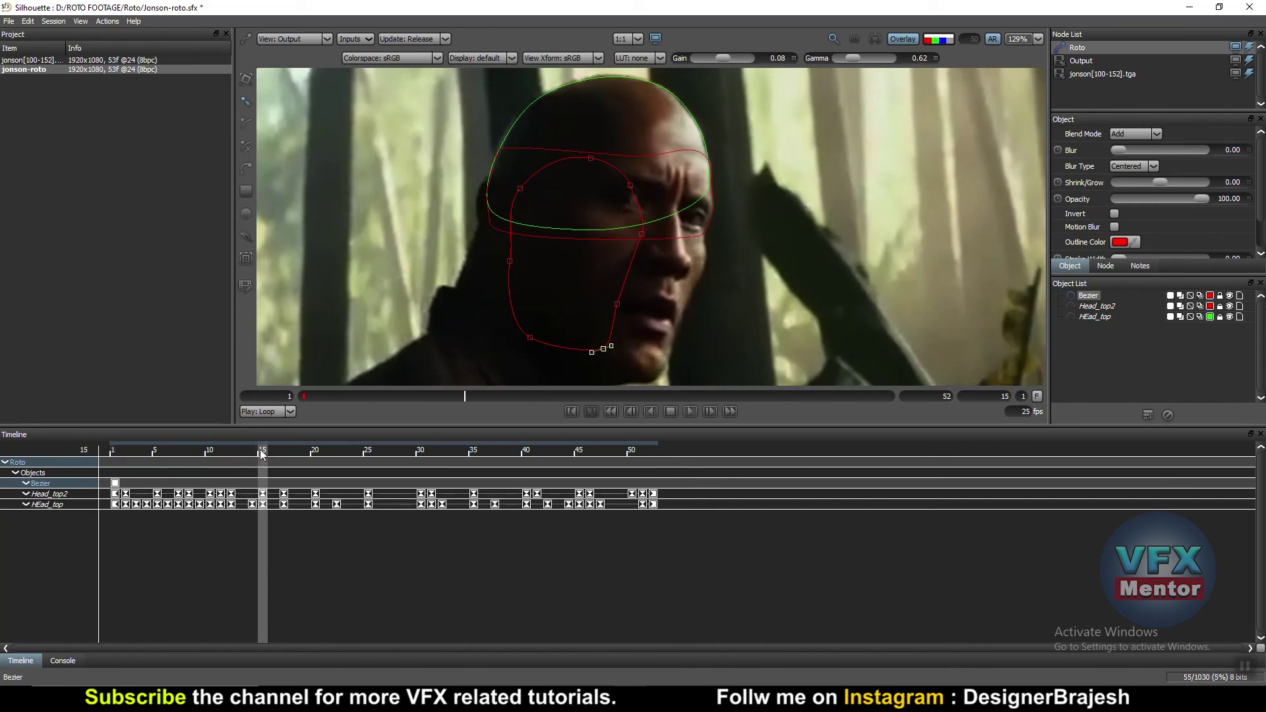
mouse_move(263, 455)
left_mouse_down()
mouse_move(144, 442)
mouse_move(113, 452)
left_mouse_up()
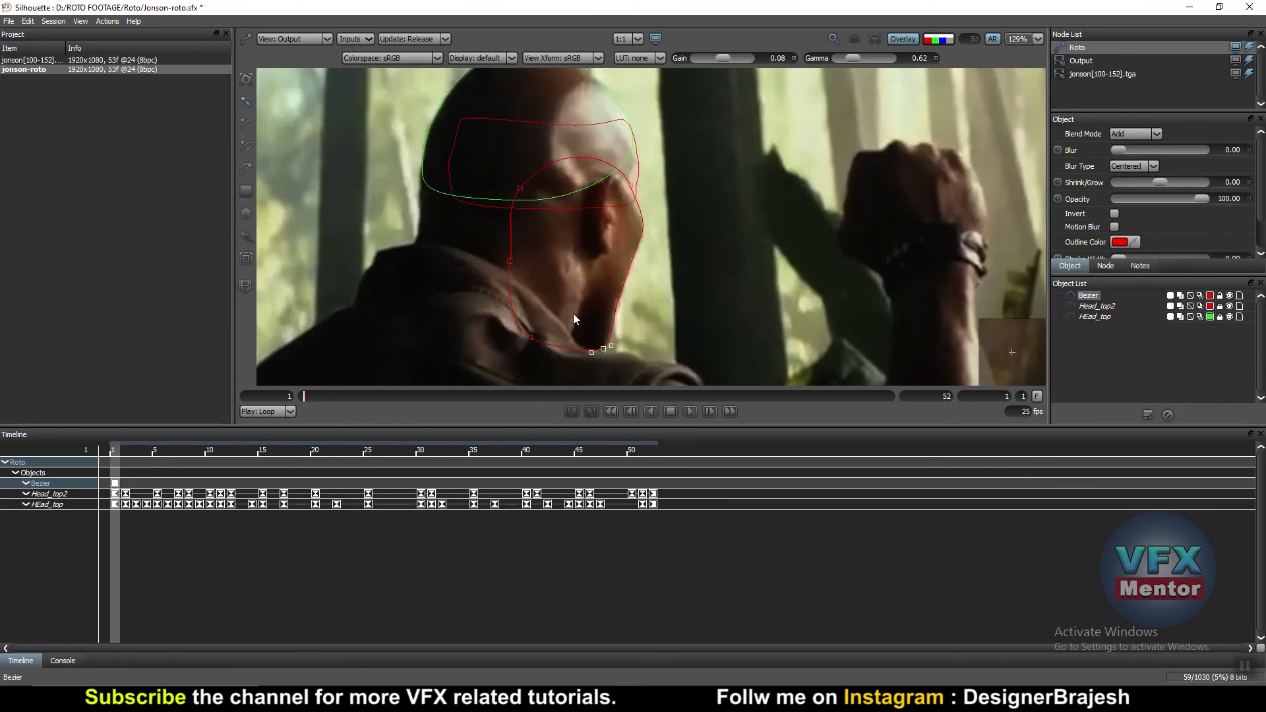
scroll(575, 298, "up", 1)
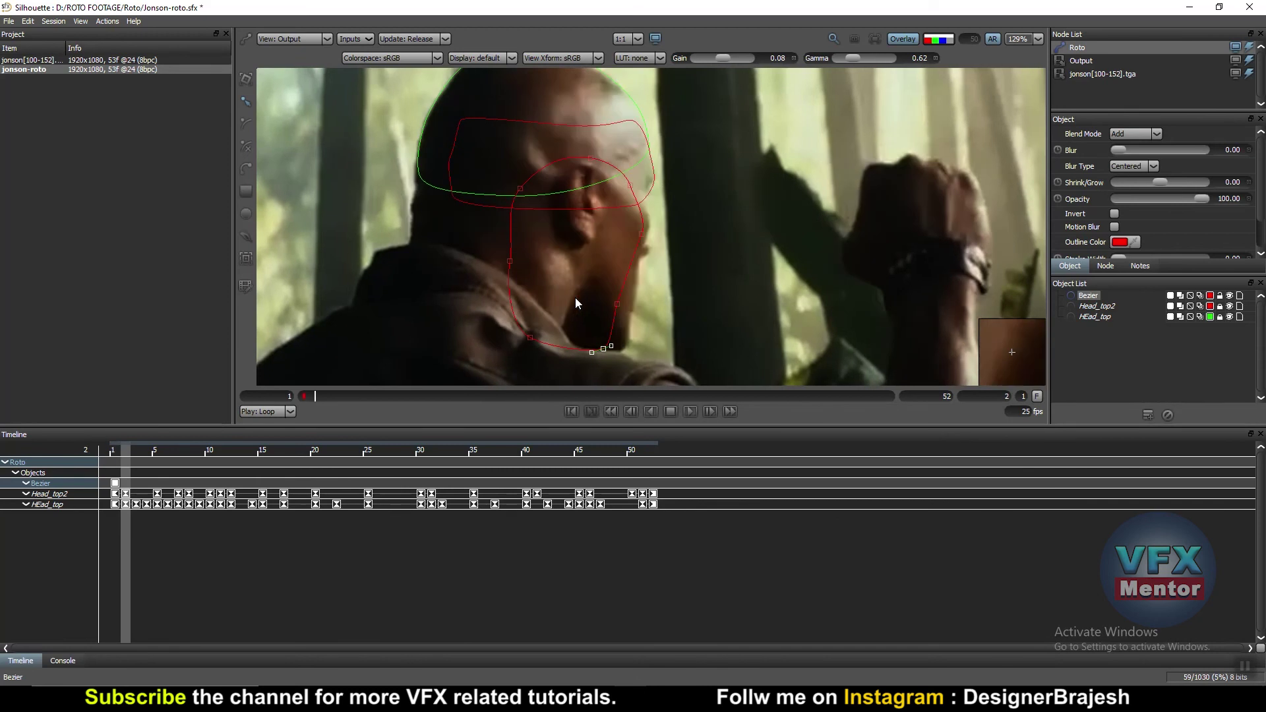
- Step forward frame by frame up to frame 9, watching the face shape
key("Right")
key("Right")
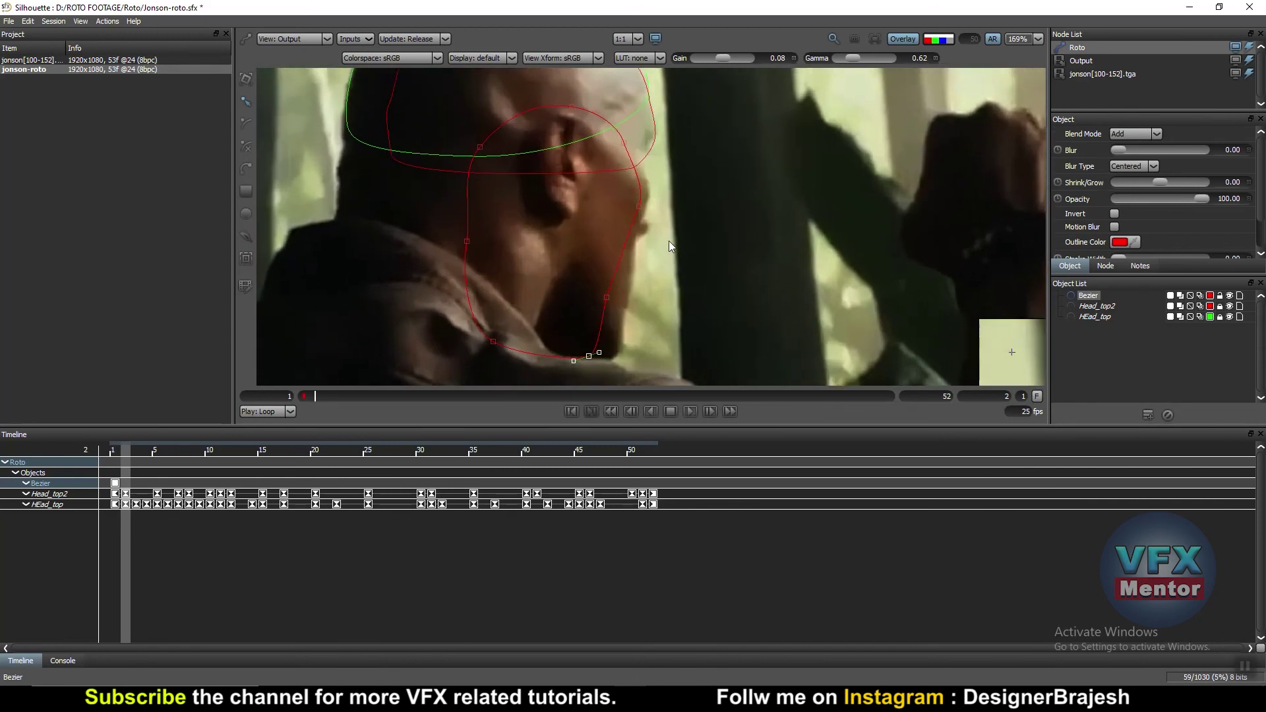
scroll(696, 258, "up", 1)
key("Right")
key("Right")
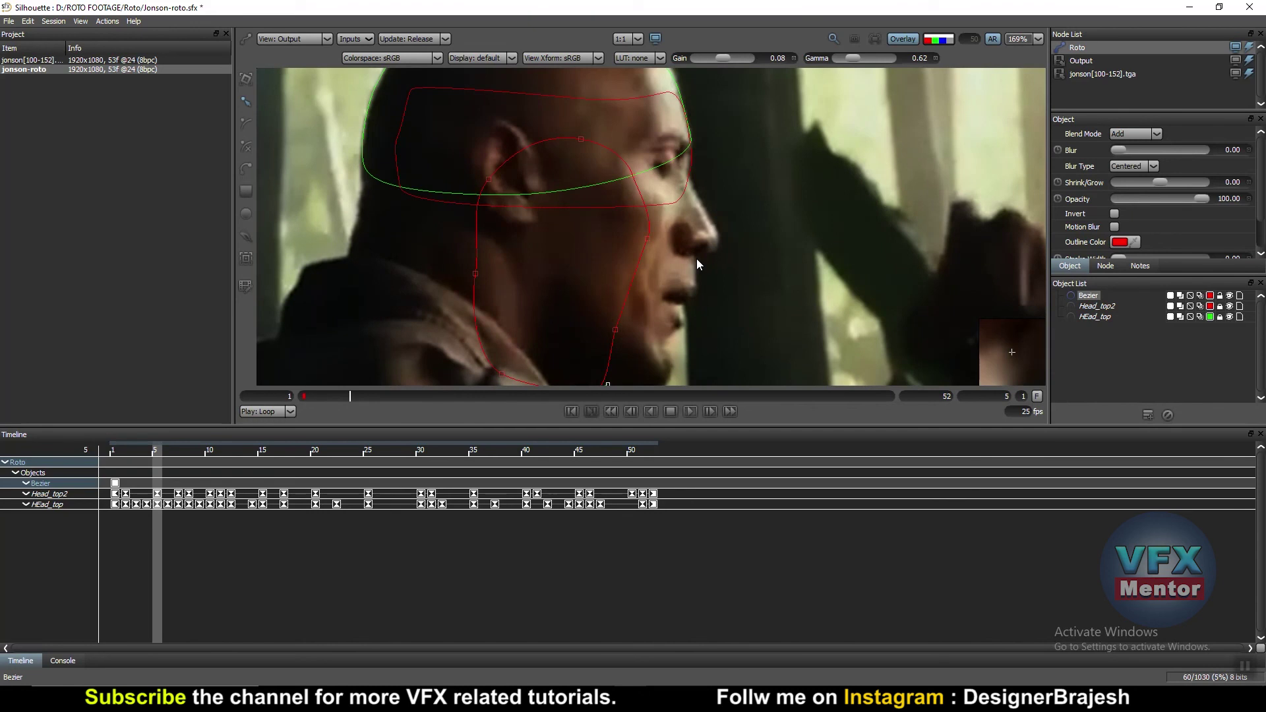
key("Right")
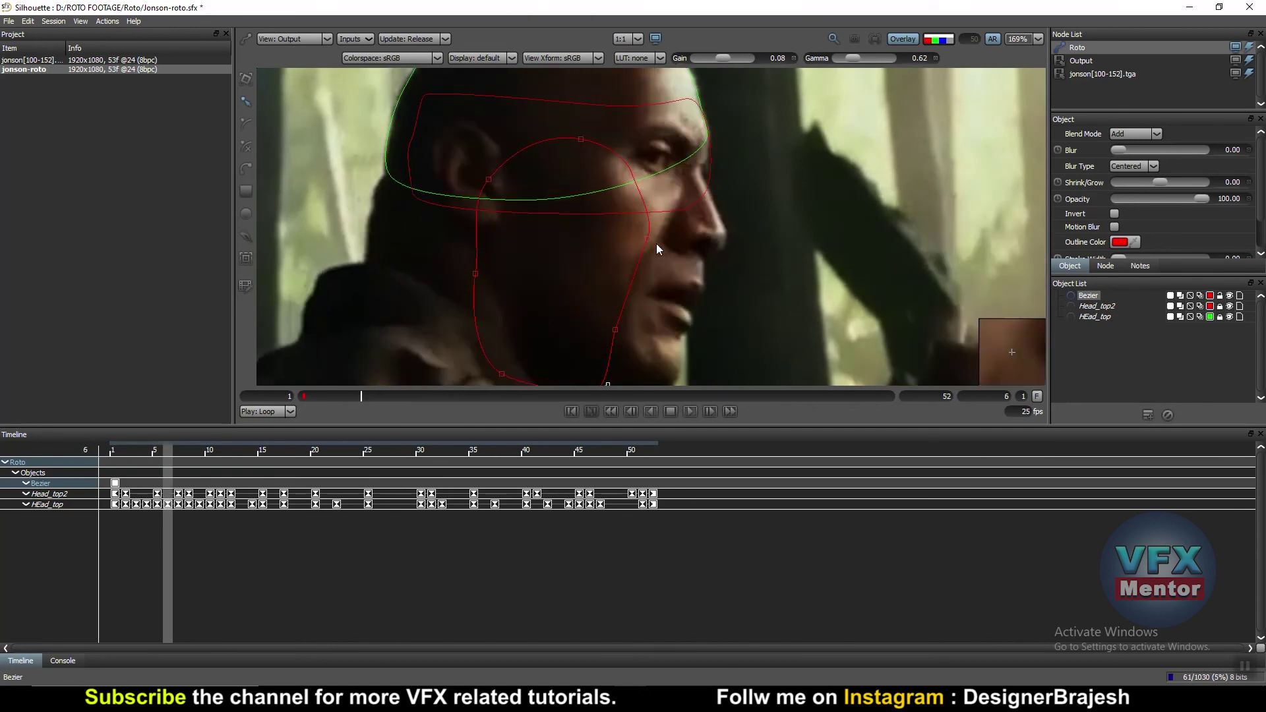
key("Right")
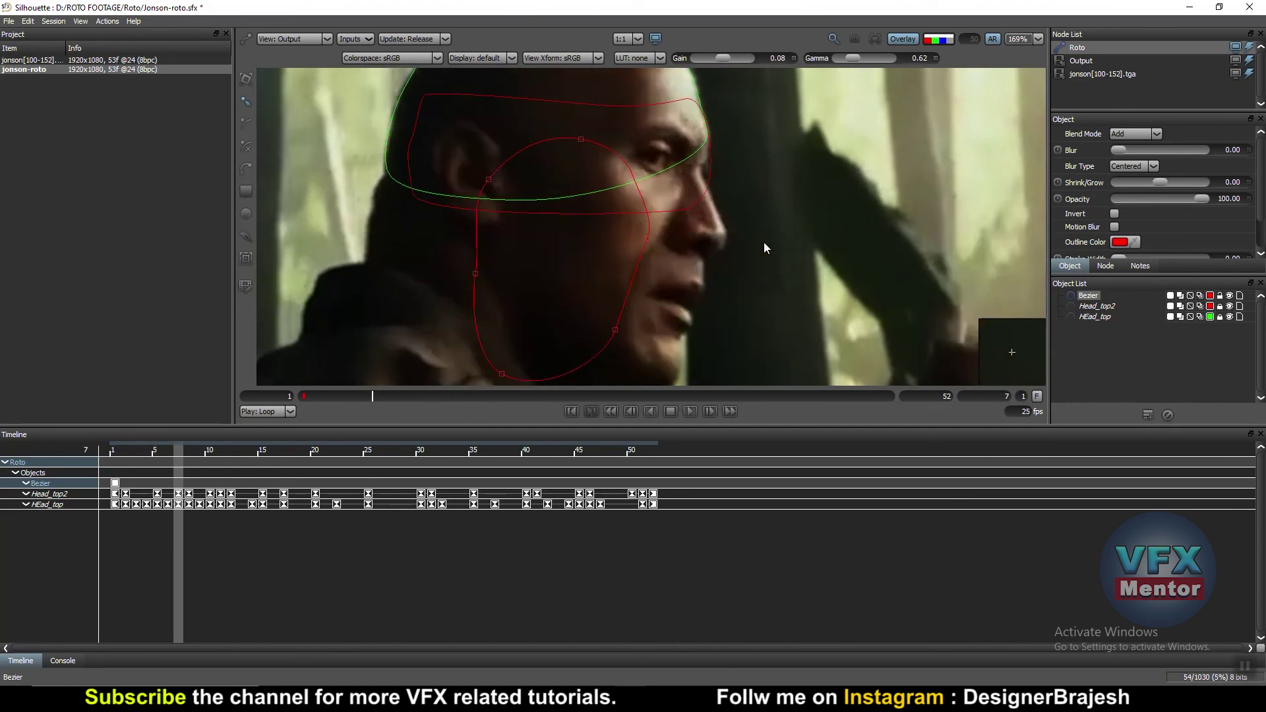
key("Right")
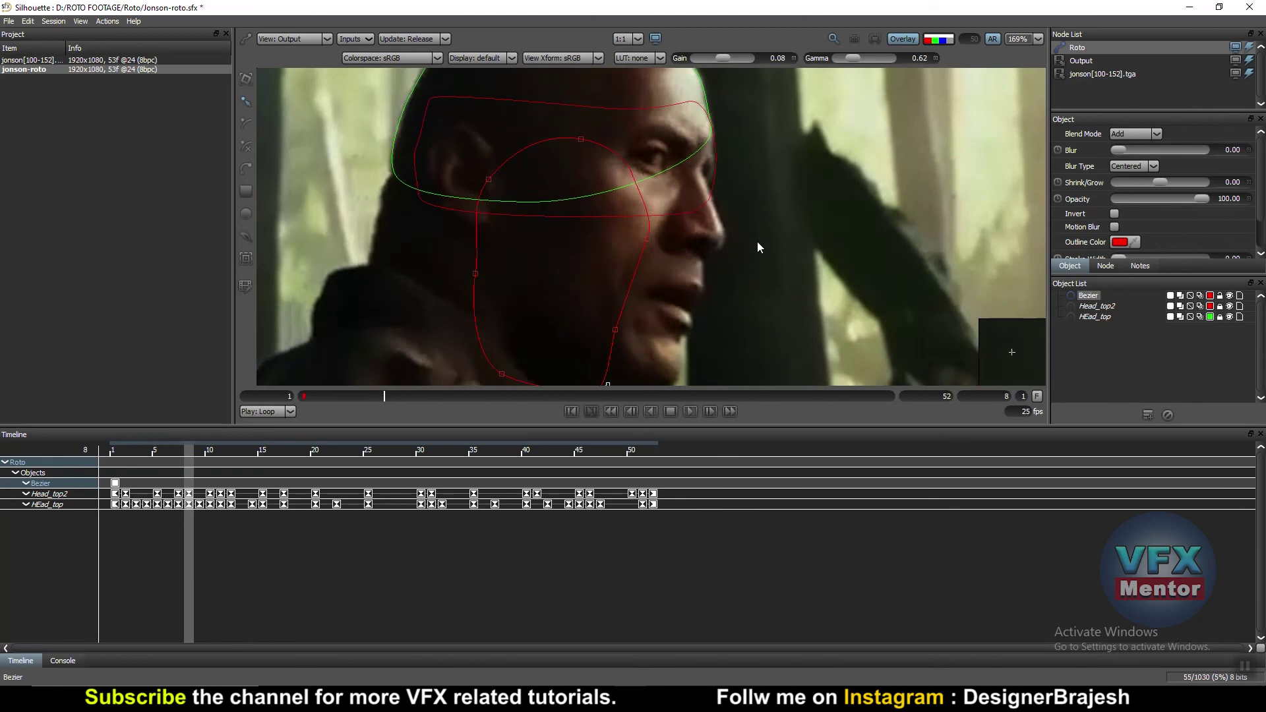
key("Right")
scroll(738, 264, "down", 1)
scroll(765, 274, "down", 1)
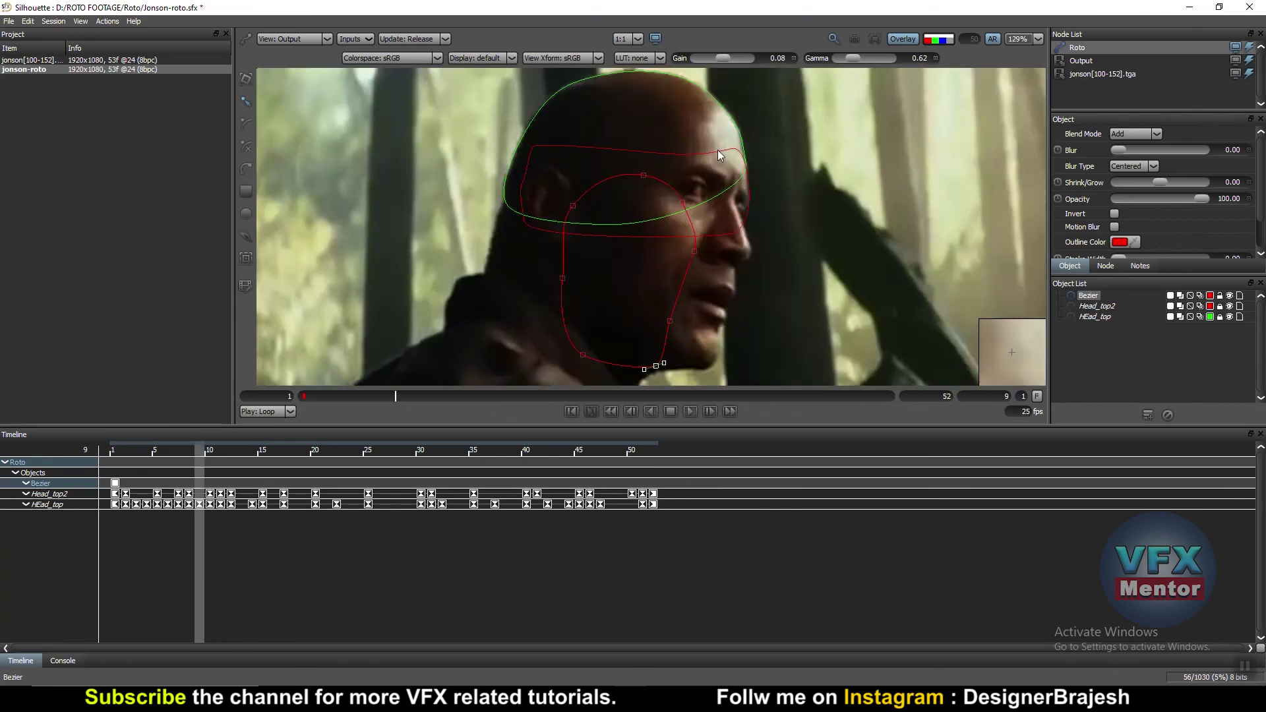
- Select all face-shape points and move the shape up and right onto the face
left_click_drag(717, 149, 503, 367)
left_click_drag(660, 370, 682, 341)
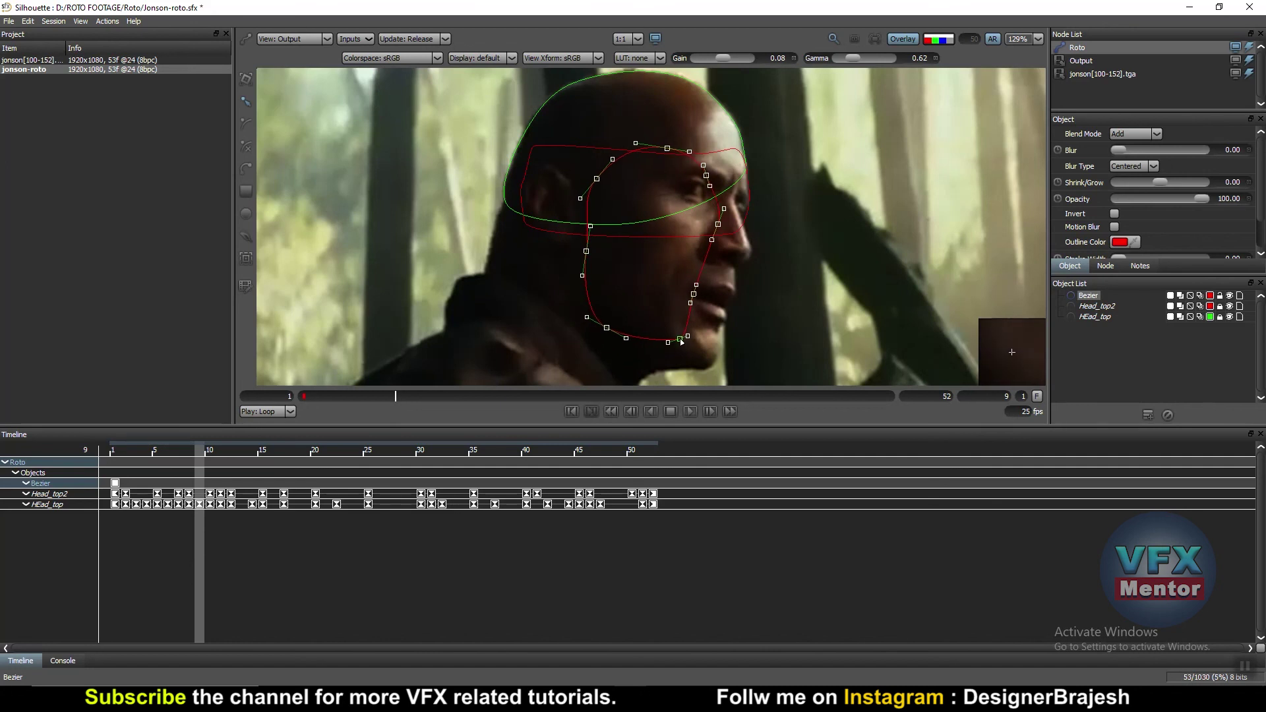
left_click_drag(680, 343, 681, 347)
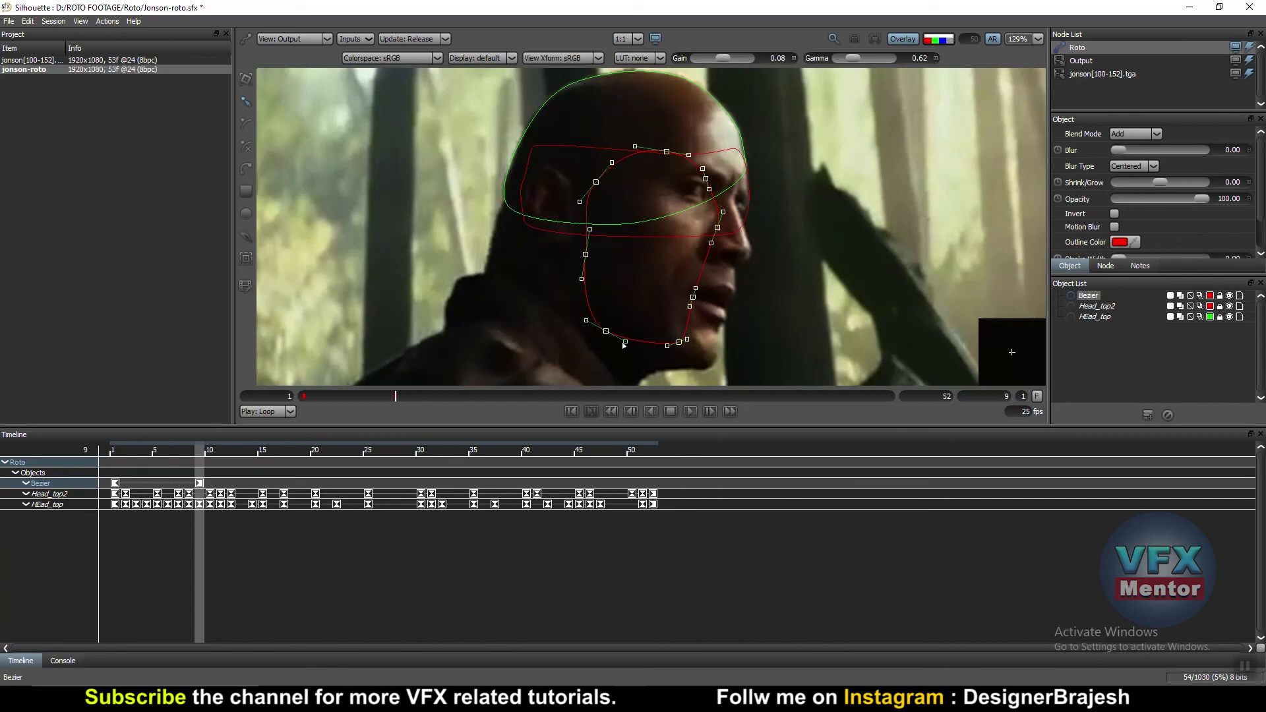
- Reposition the face shape on frames 6 and 5
key("Left")
key("Left")
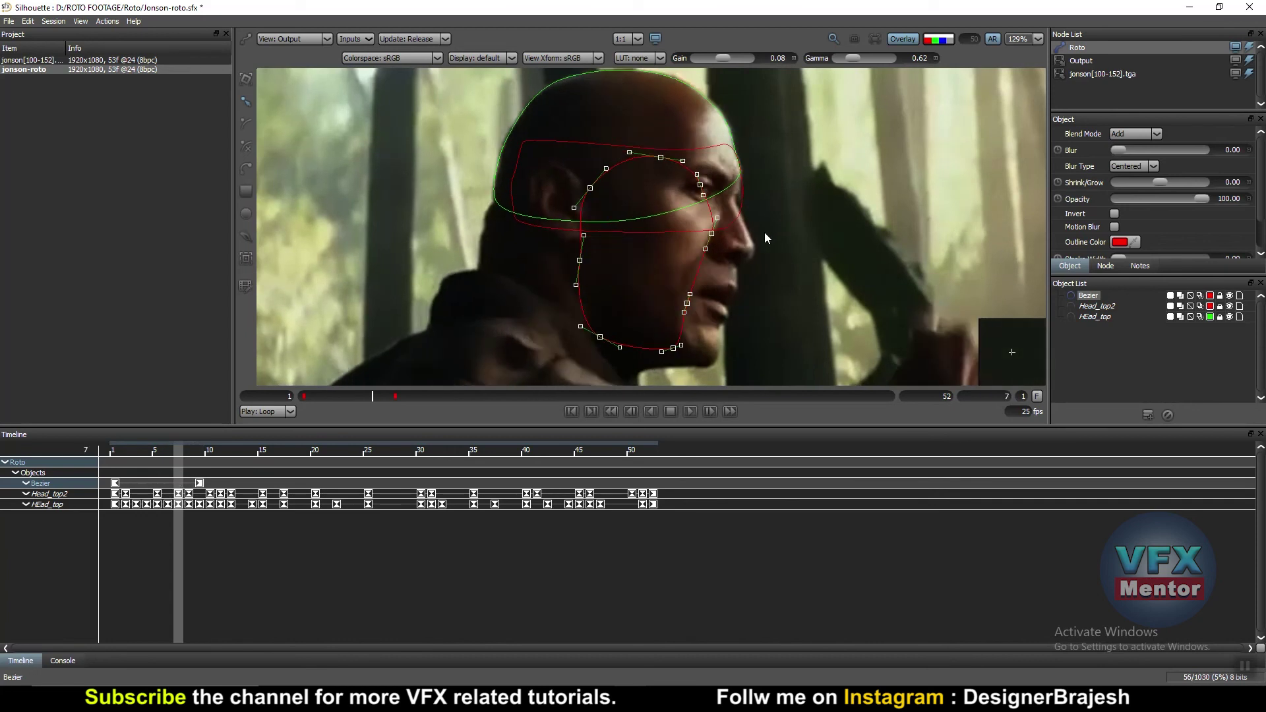
key("Left")
left_click_drag(657, 163, 669, 159)
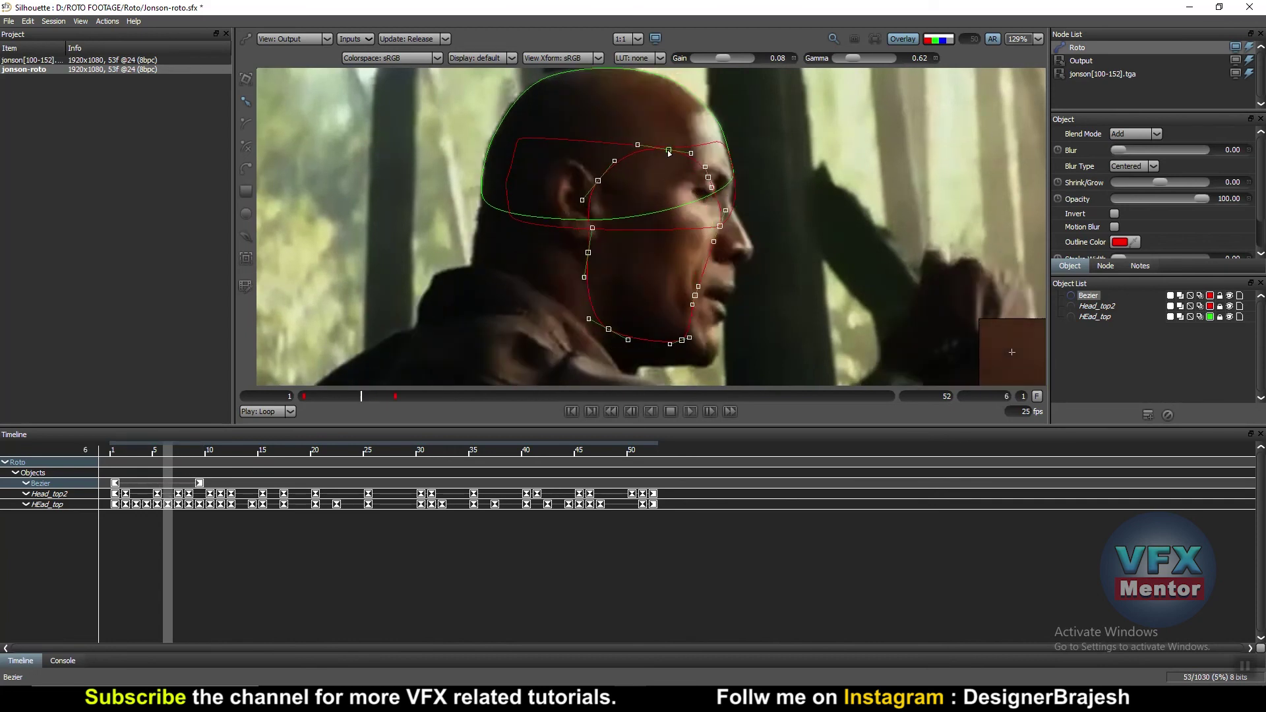
key("Left")
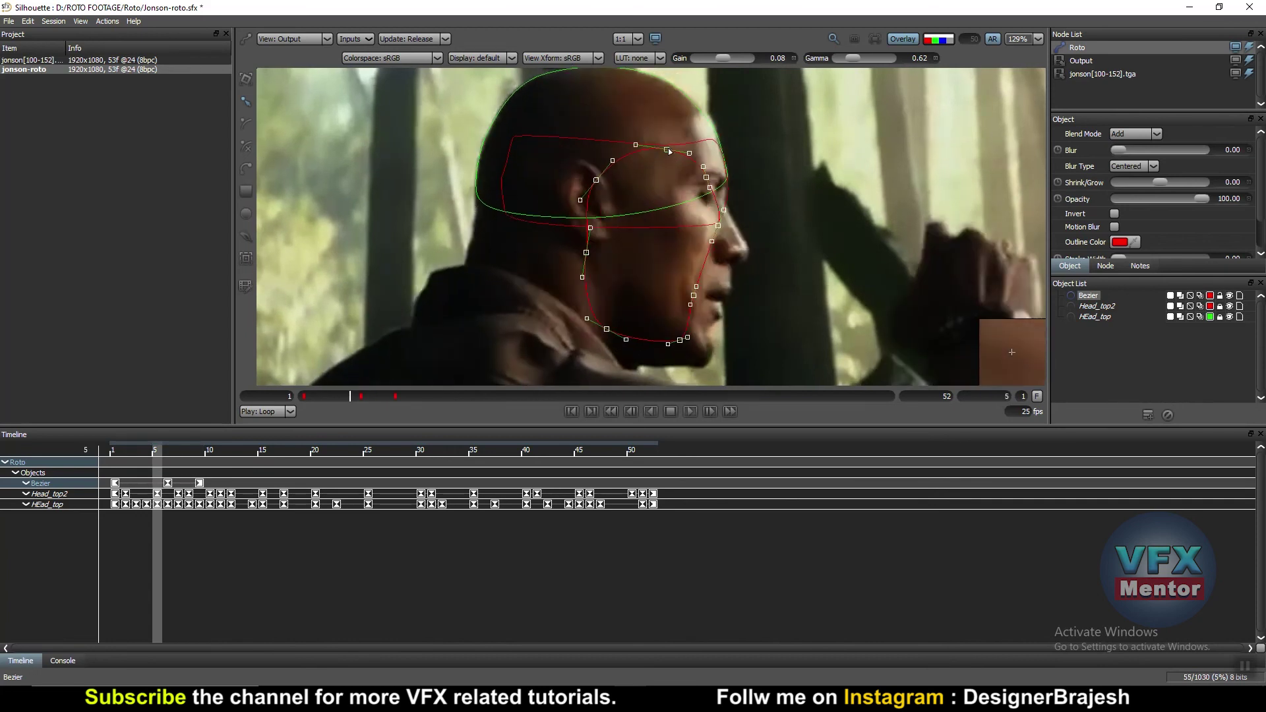
mouse_move(667, 148)
left_mouse_down()
mouse_move(668, 159)
mouse_move(657, 153)
left_mouse_up()
- On frame 2, shift the face Bezier down-right onto the jaw, then return to frame 1
key("Left")
key("Left")
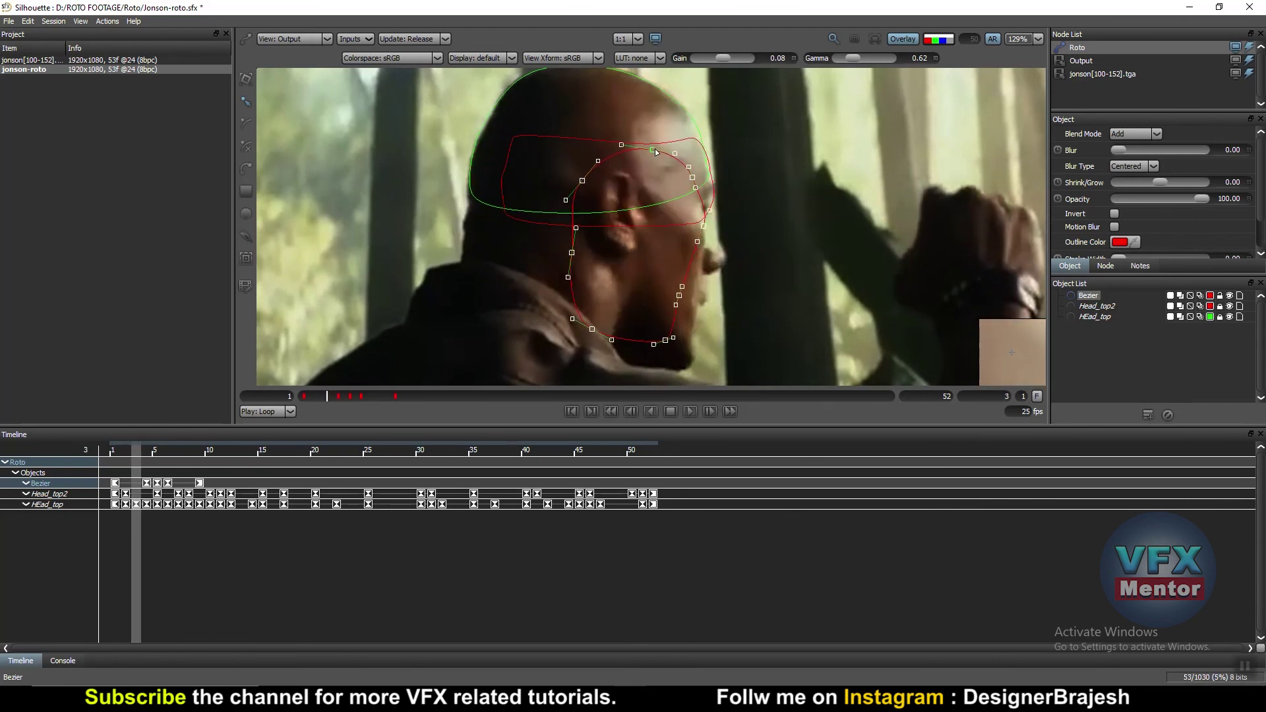
key("Left")
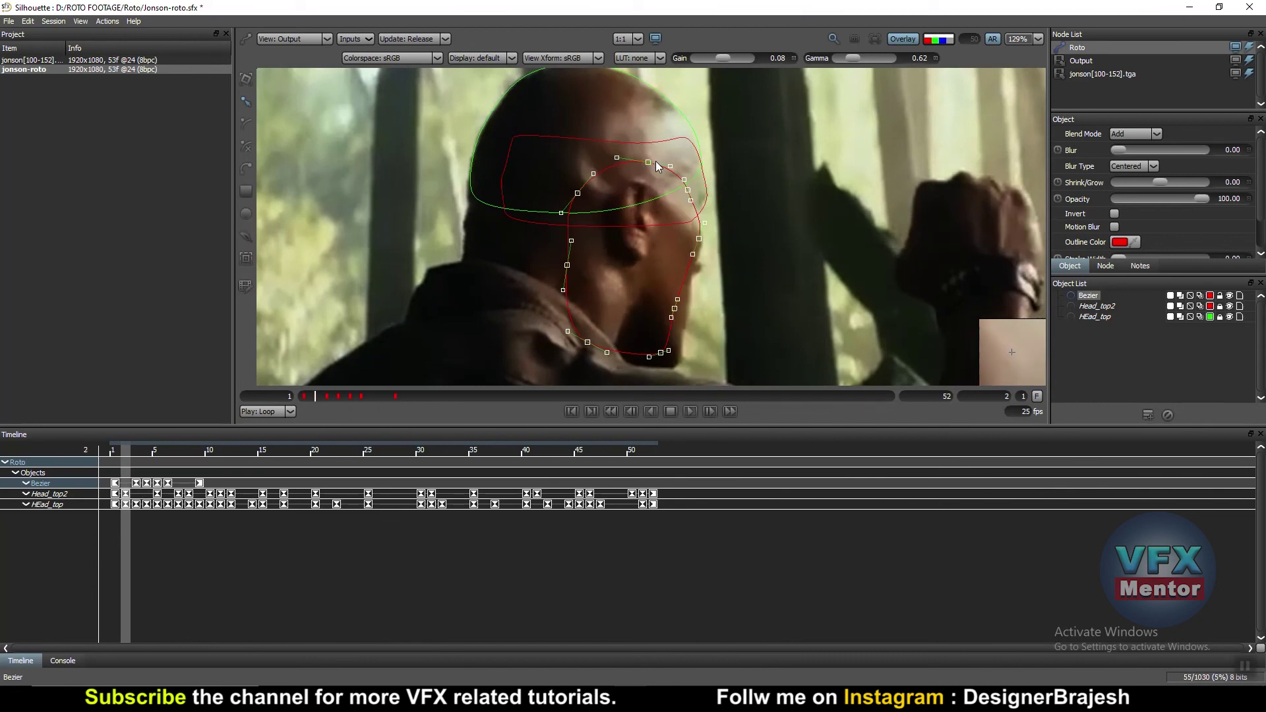
left_click_drag(651, 163, 652, 169)
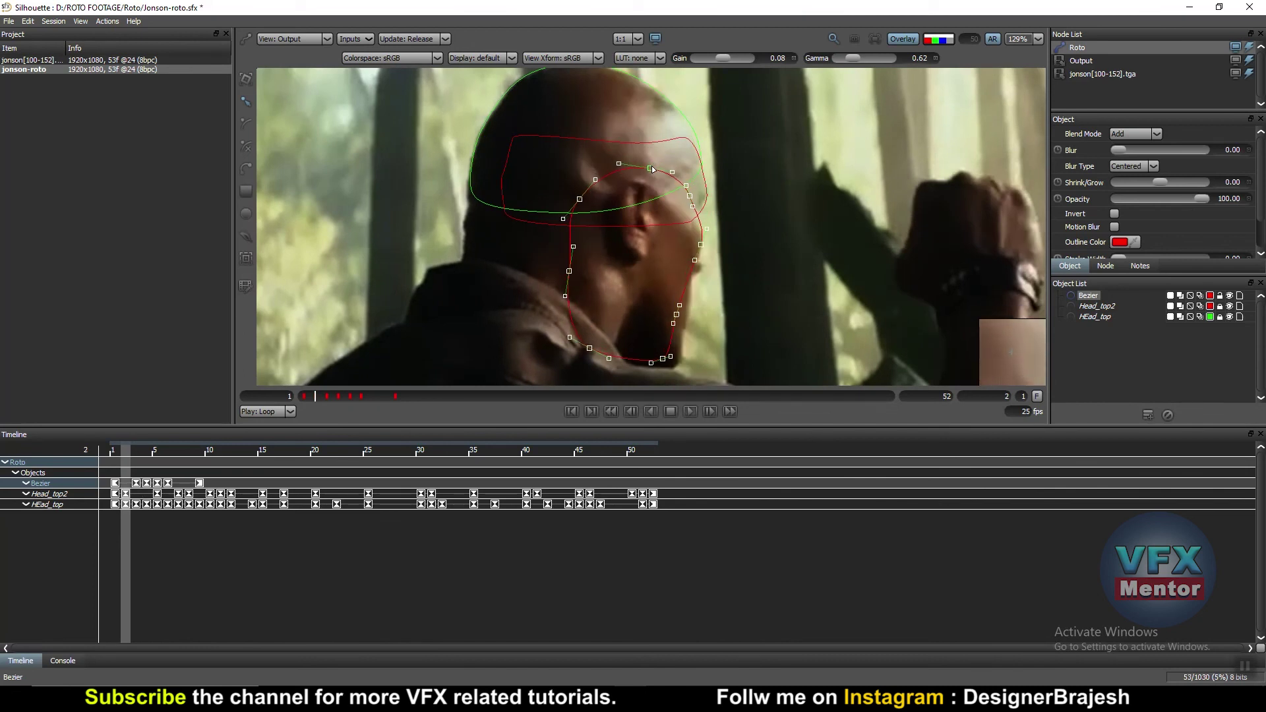
scroll(766, 303, "up", 2)
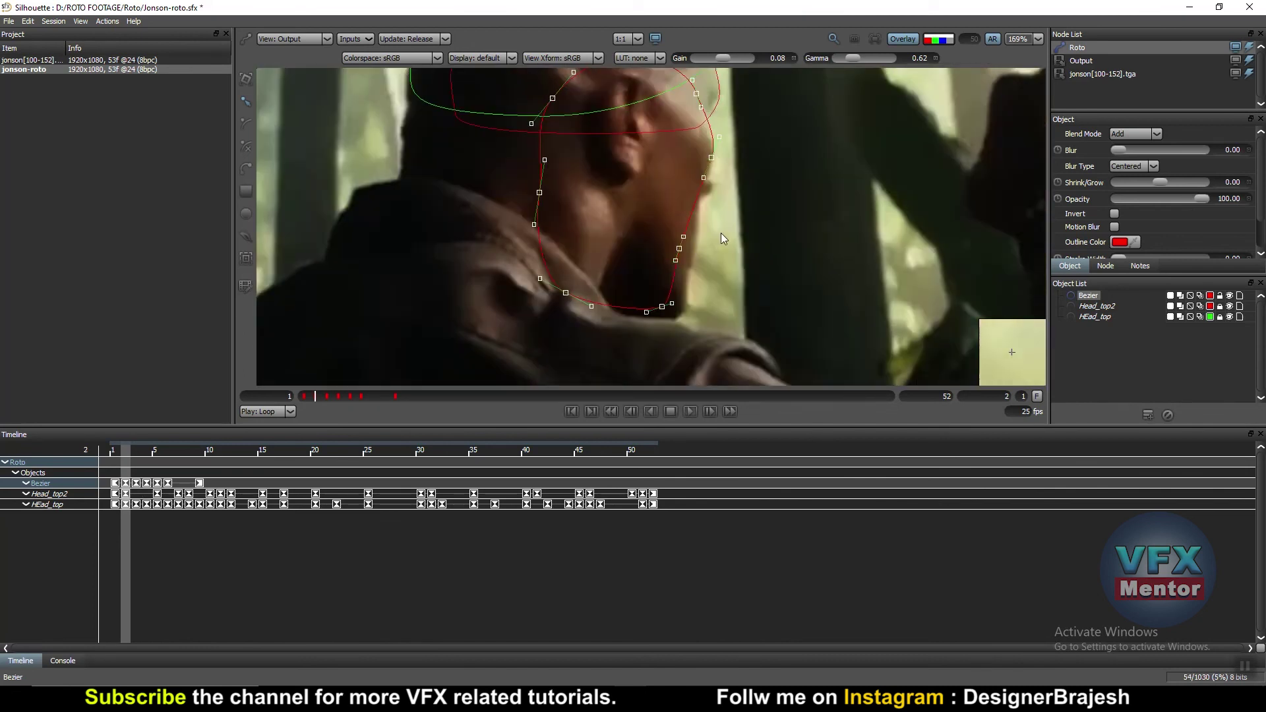
scroll(721, 239, "down", 2)
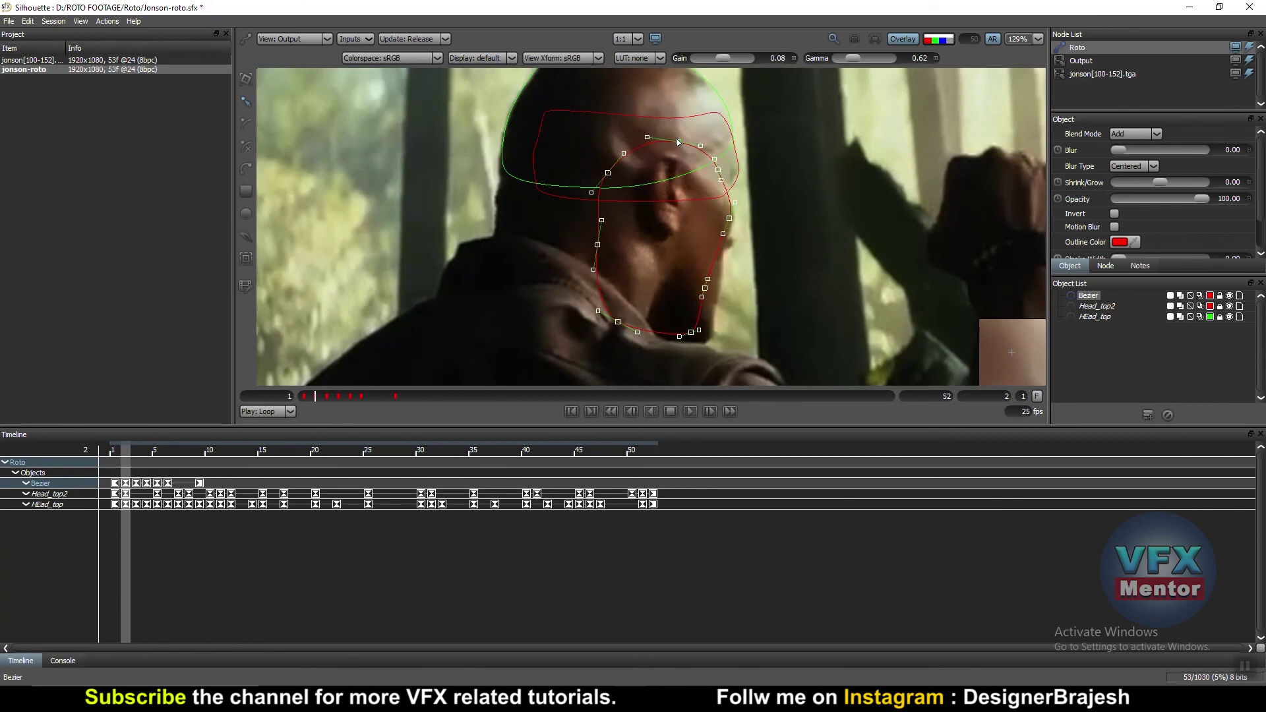
left_click_drag(678, 142, 680, 147)
key("Left")
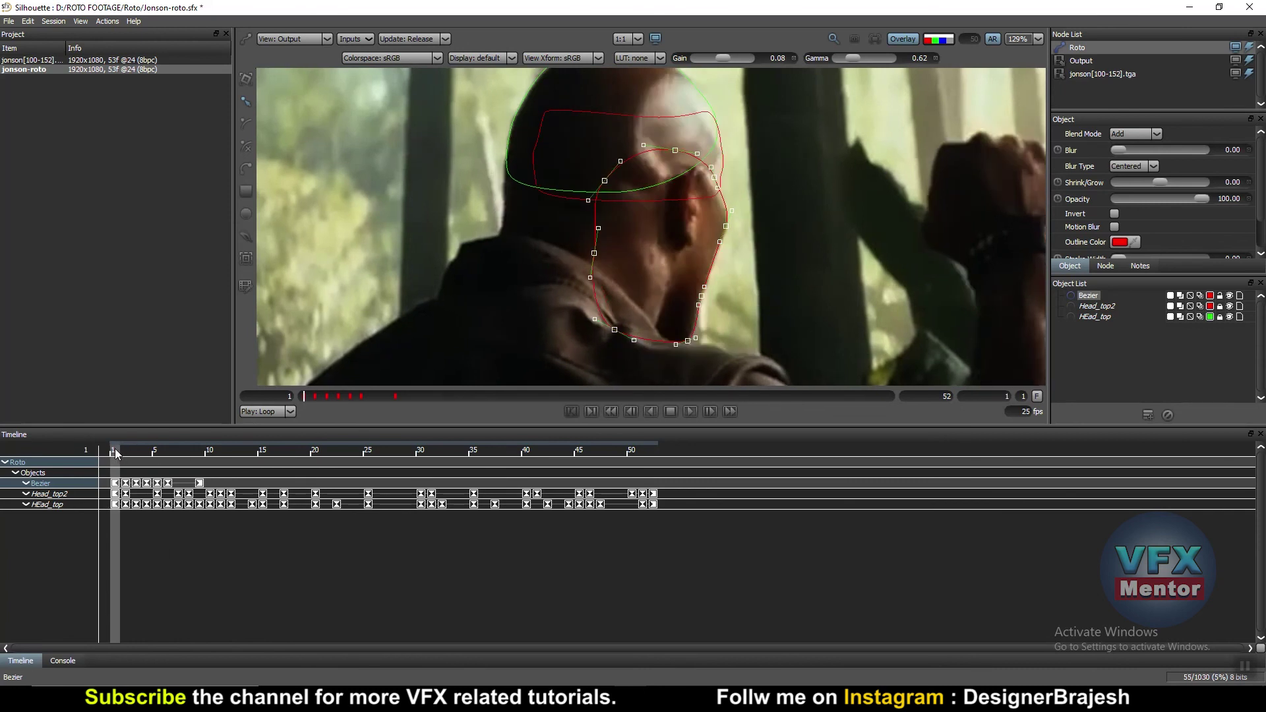
- Move the face Bezier up-right on frame 7 and left-down on frame 8
left_click(144, 453)
left_click_drag(144, 453, 200, 453)
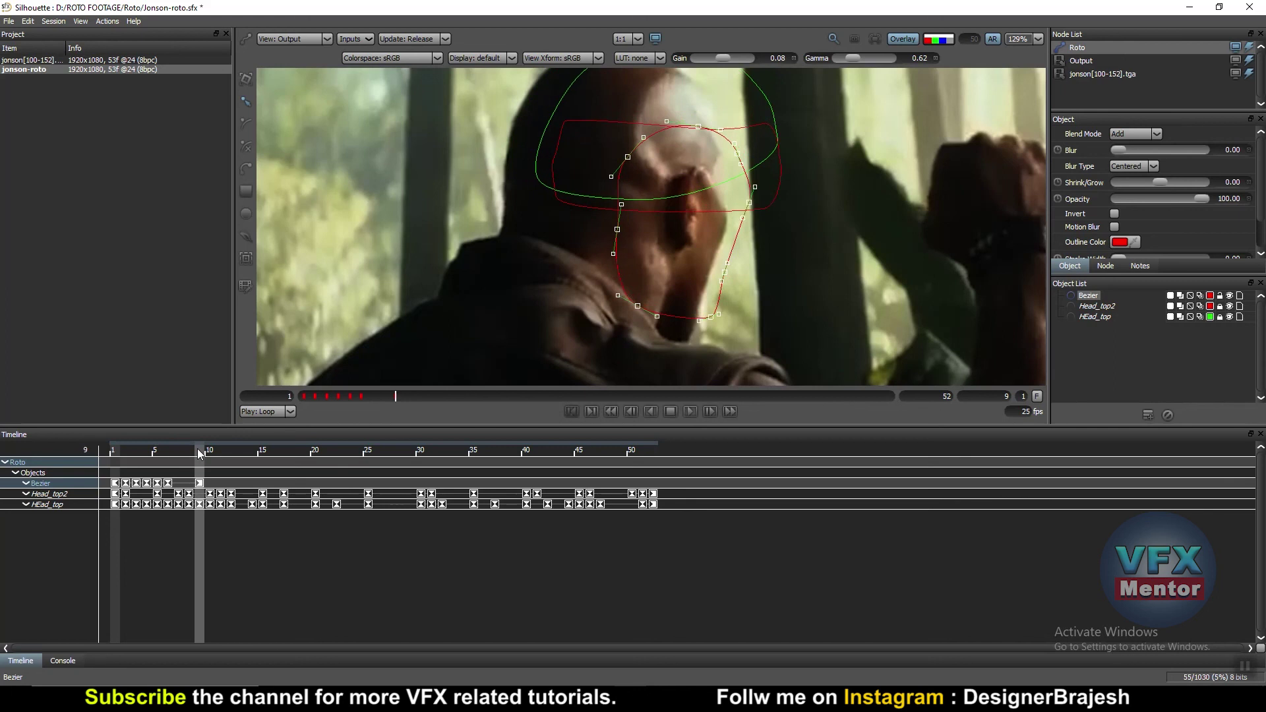
left_click_drag(200, 453, 181, 454)
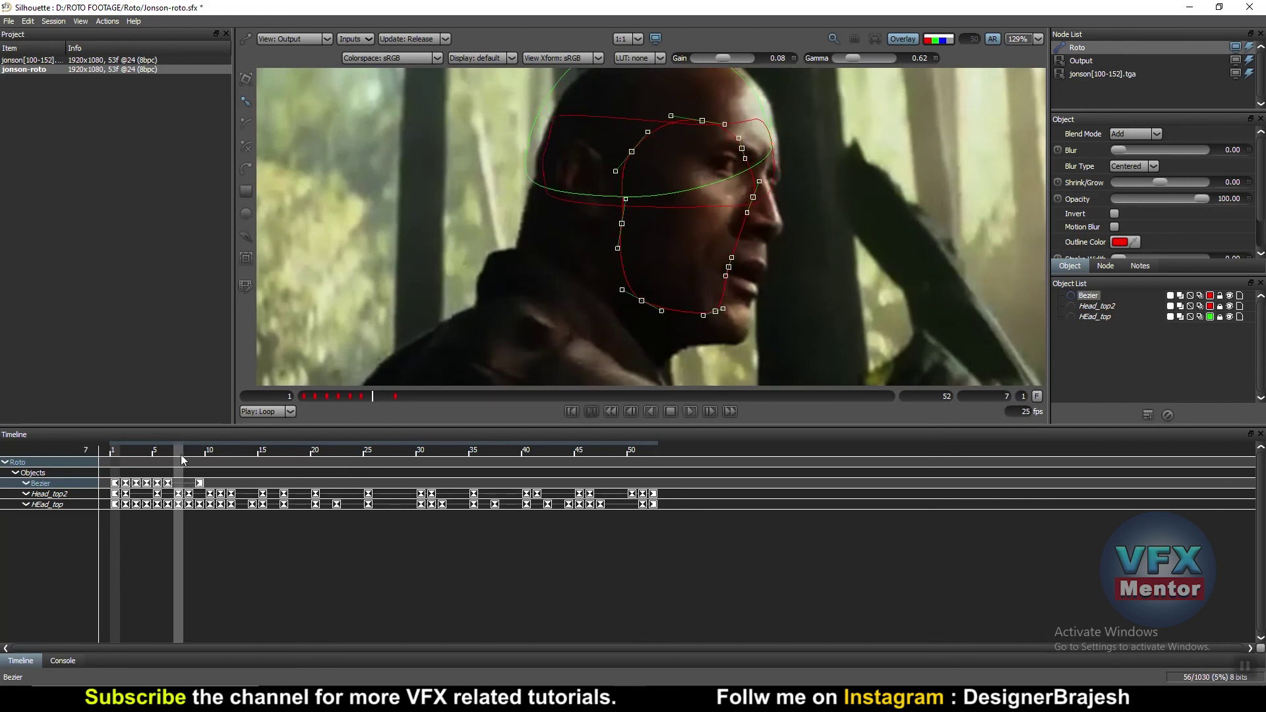
left_click_drag(704, 123, 706, 116)
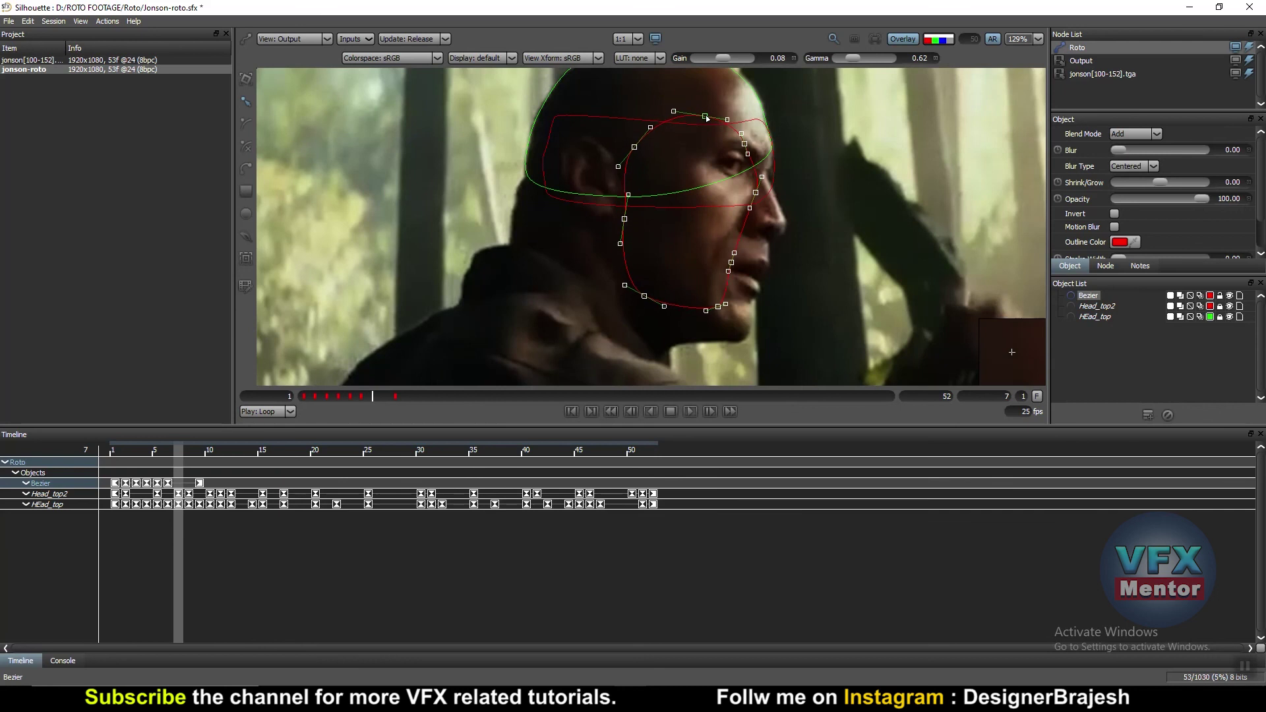
key("Right")
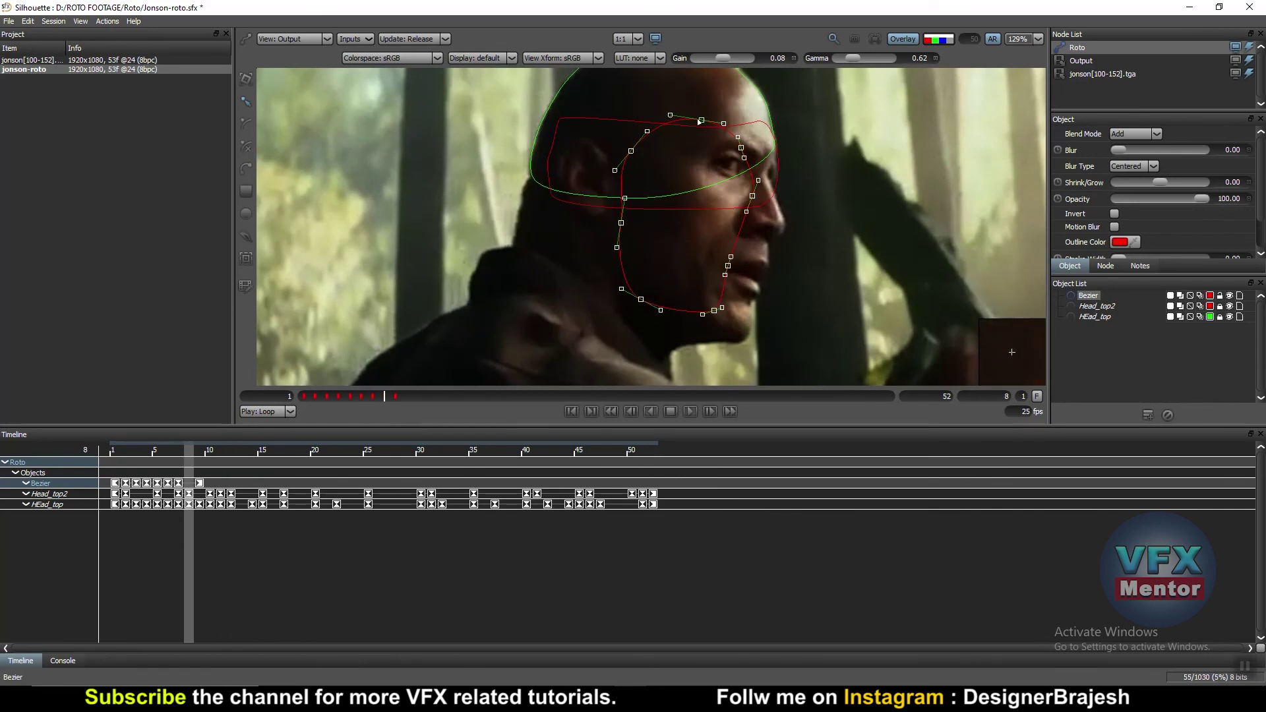
left_click_drag(701, 120, 694, 136)
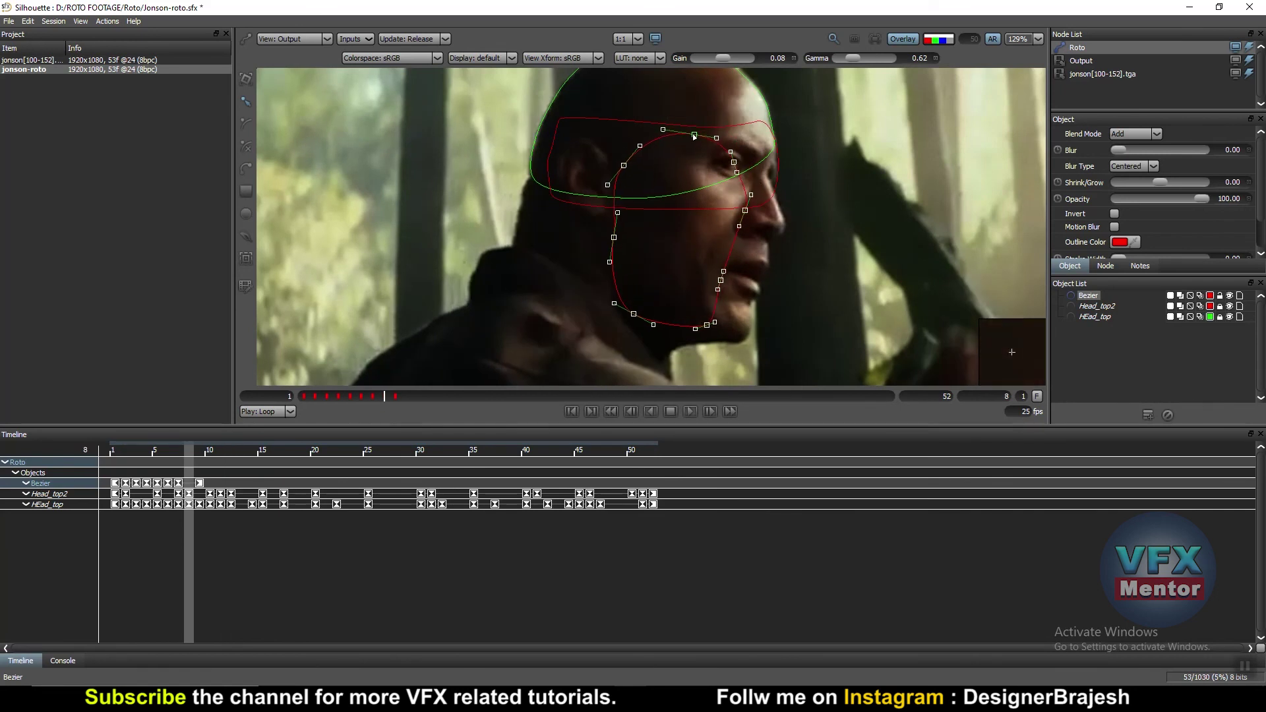
- Advance to frame 9 and zoom in to check the face Bezier's fit
key("Right")
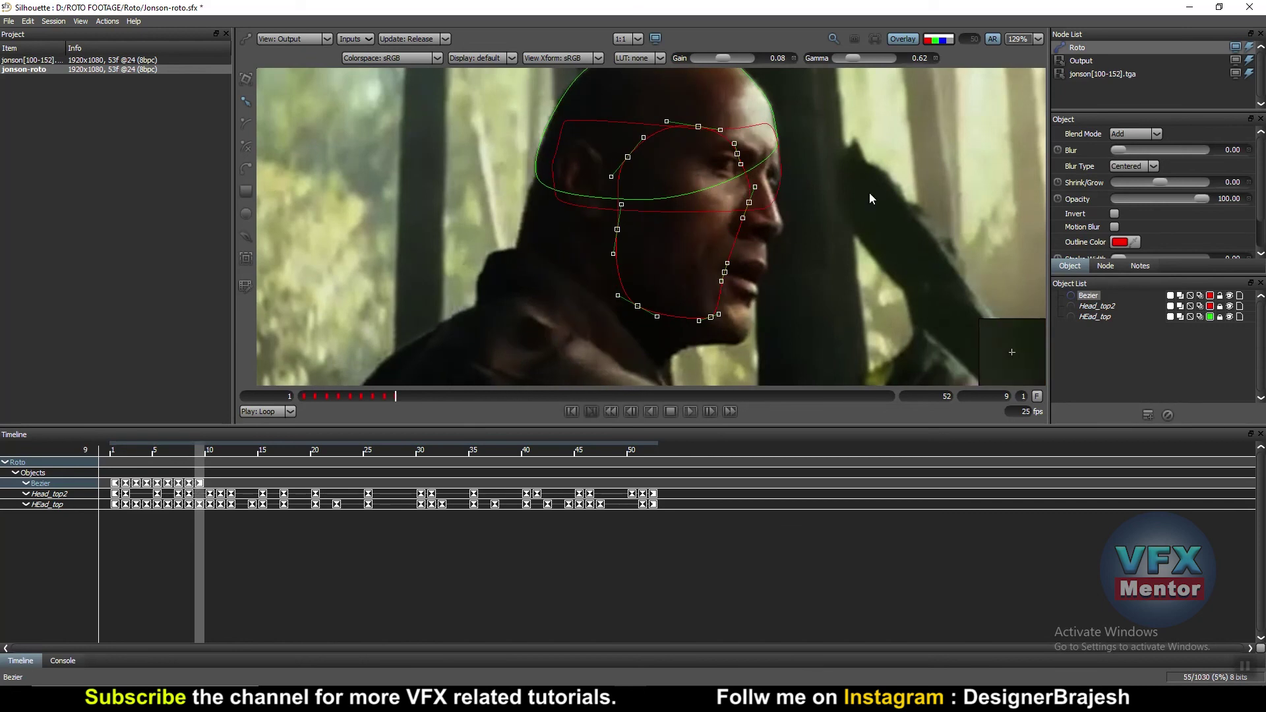
scroll(773, 280, "down", 1)
scroll(757, 276, "up", 2)
scroll(790, 228, "up", 1)
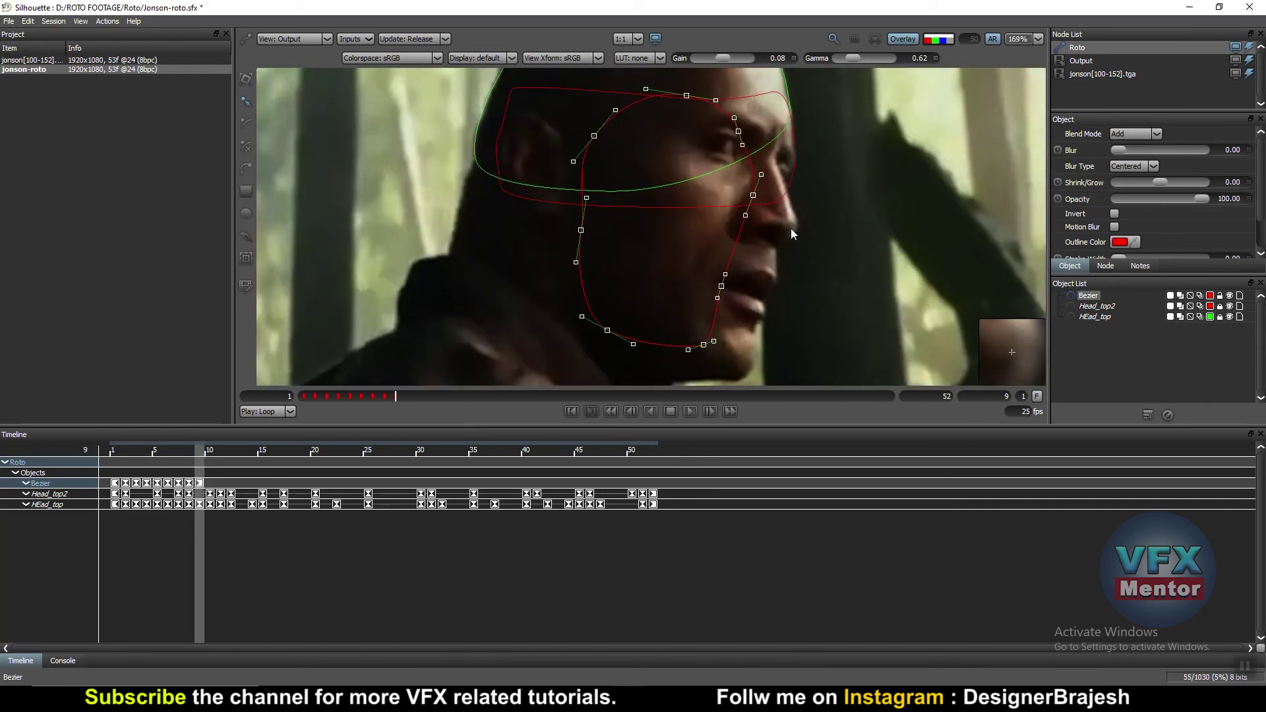
scroll(789, 194, "down", 2)
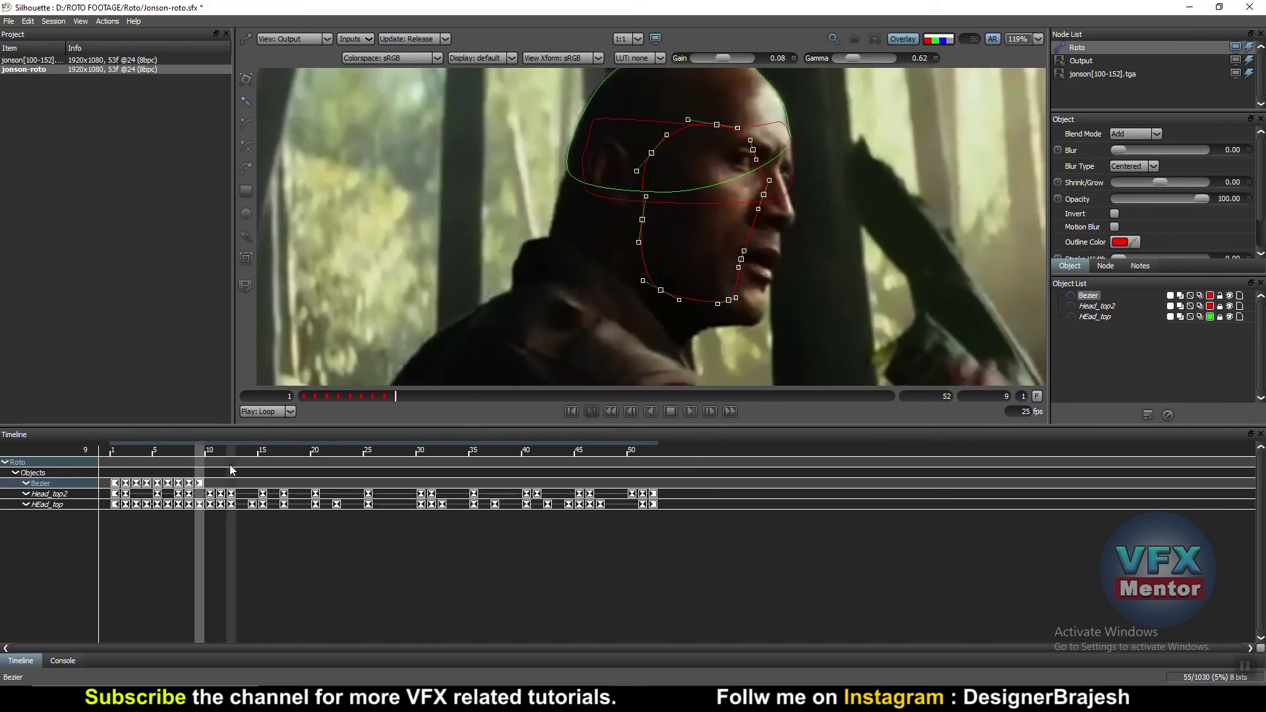
scroll(750, 197, "up", 3)
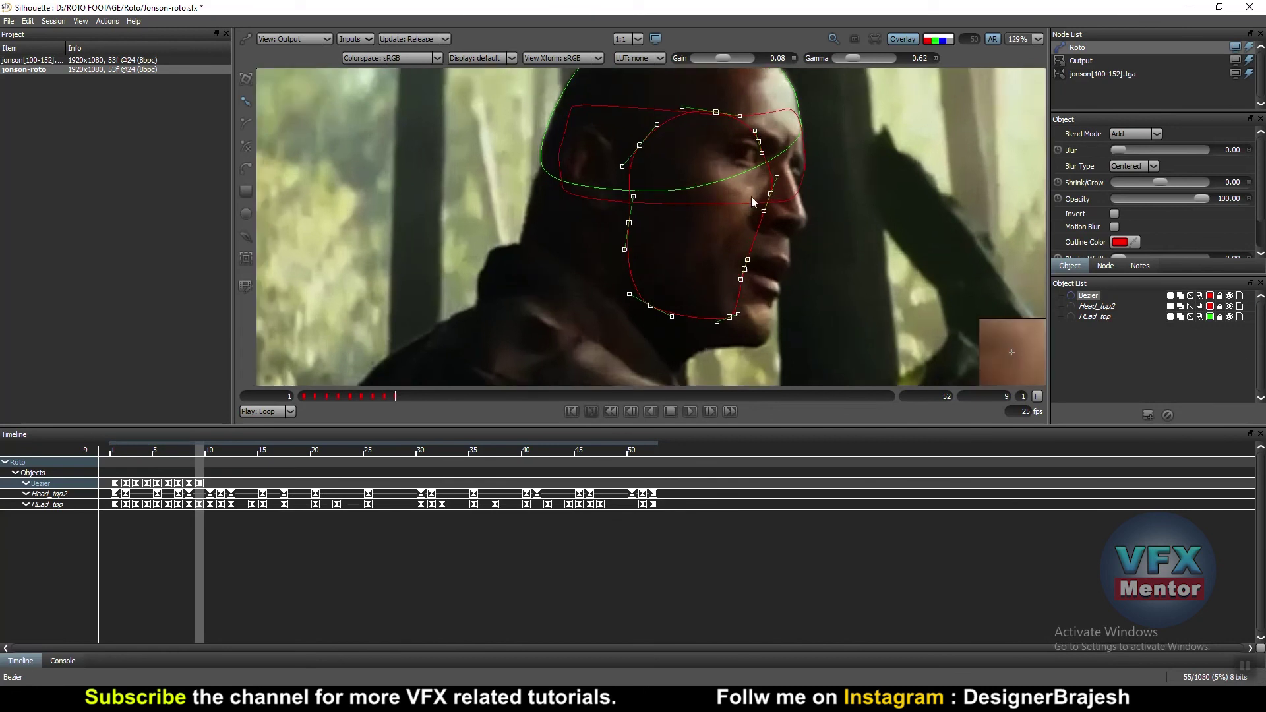
scroll(816, 224, "down", 2)
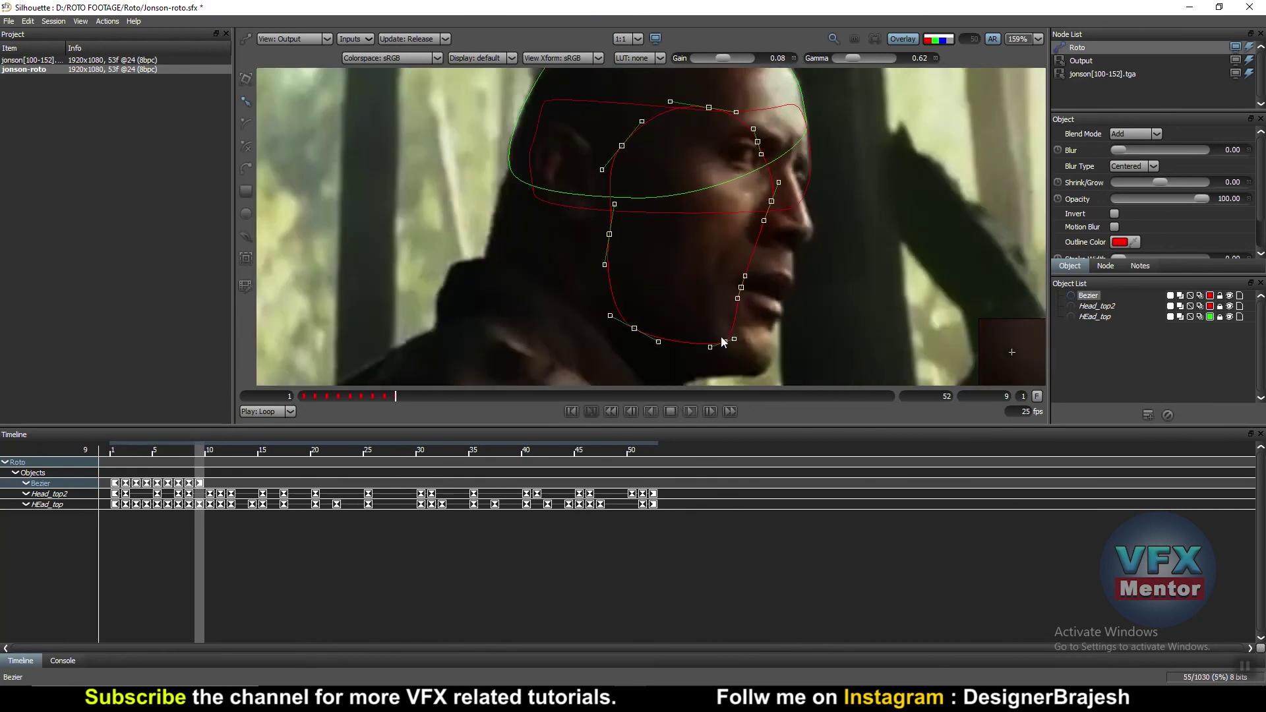
scroll(761, 262, "down", 3)
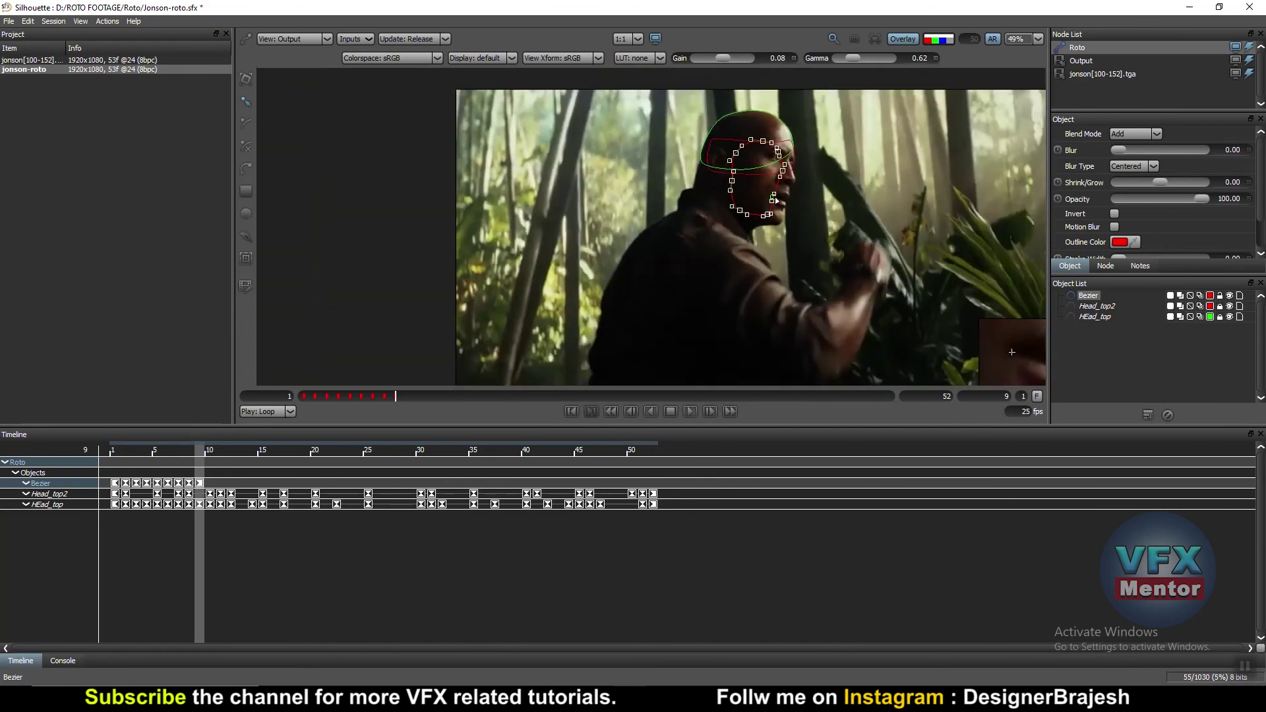
- Scrub to frame 52 and back, checking frames 9 and 10
left_click_drag(214, 451, 657, 451)
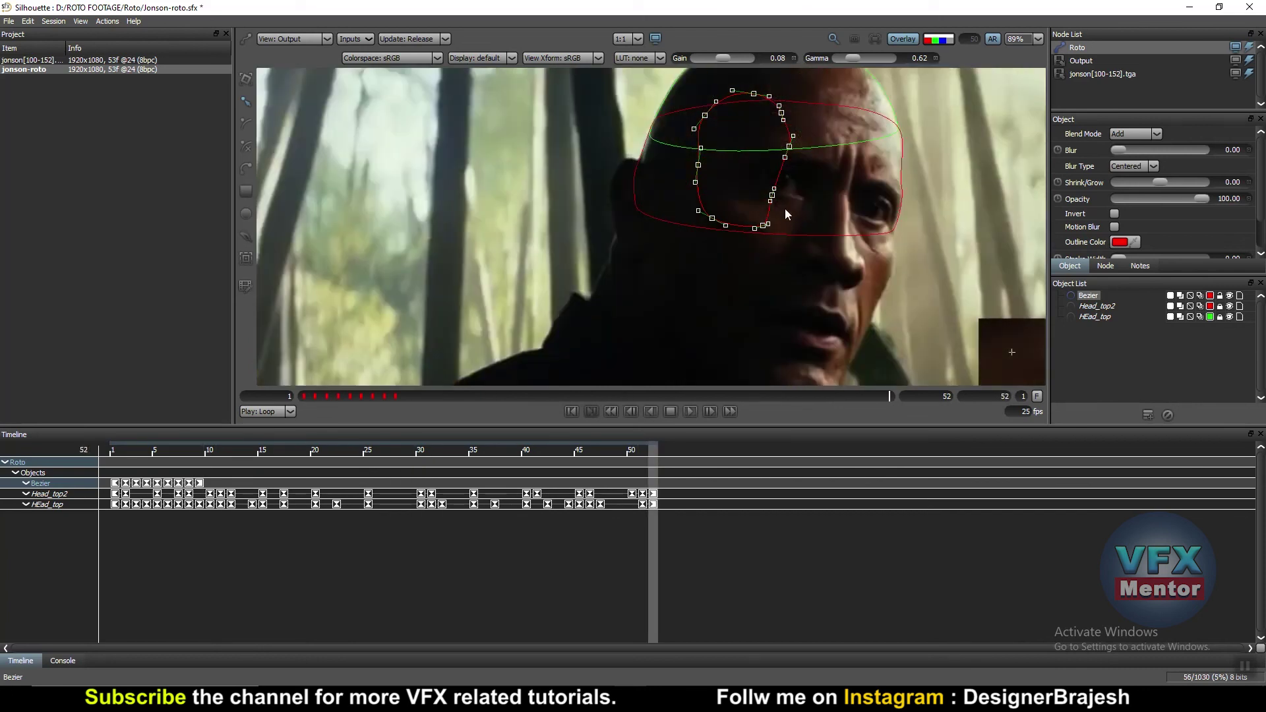
scroll(758, 209, "down", 3)
scroll(758, 208, "down", 2)
left_click_drag(649, 451, 205, 471)
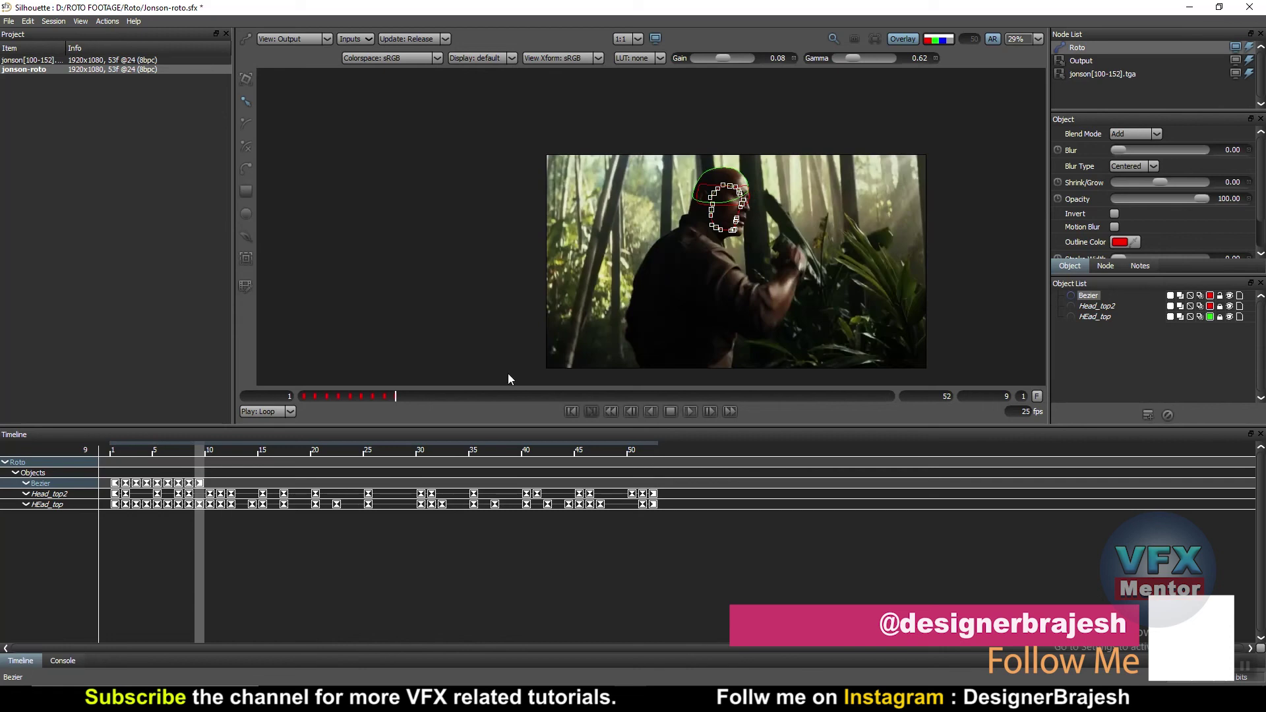
scroll(757, 214, "up", 5)
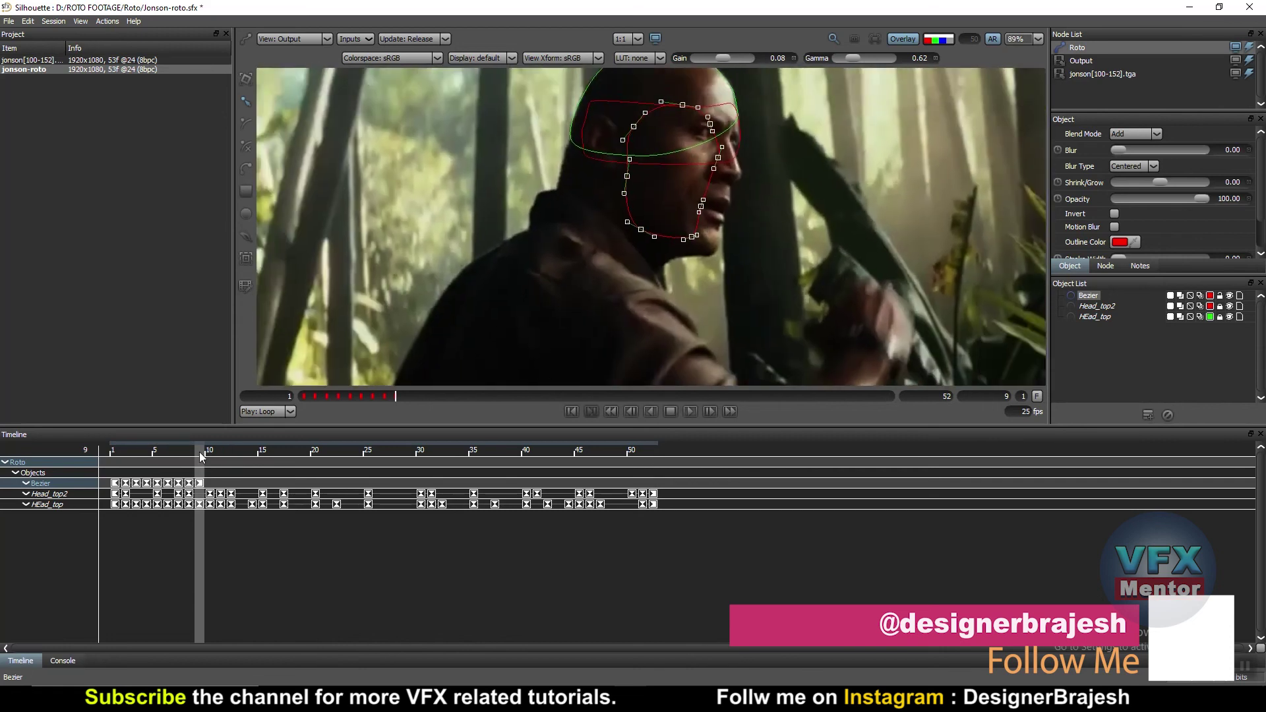
left_click(209, 453)
scroll(727, 207, "down", 4)
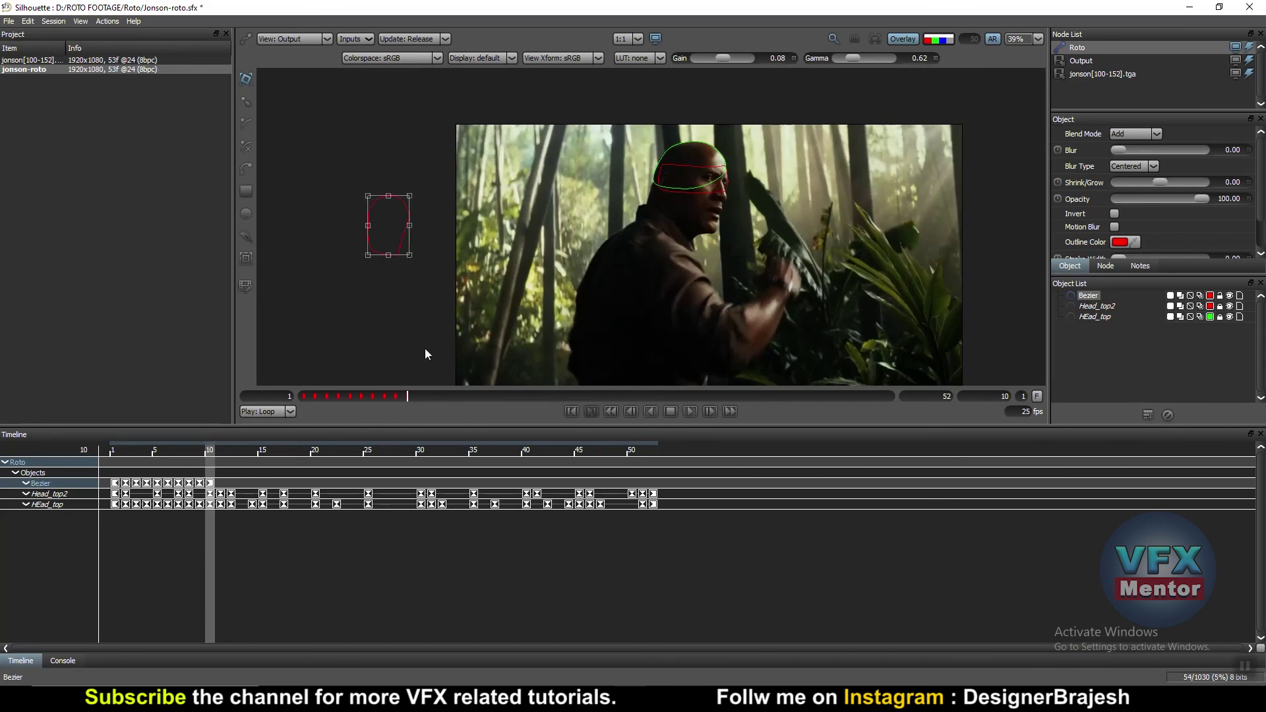
scroll(687, 251, "up", 2)
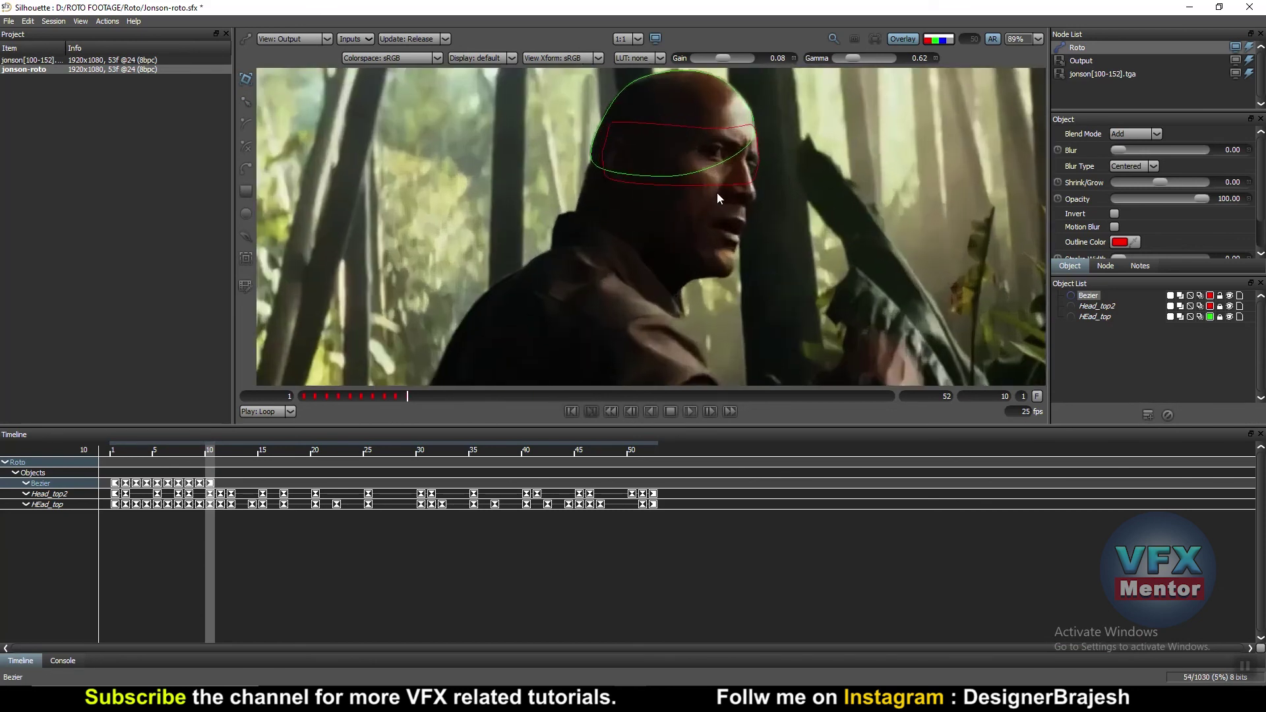
scroll(742, 212, "down", 2)
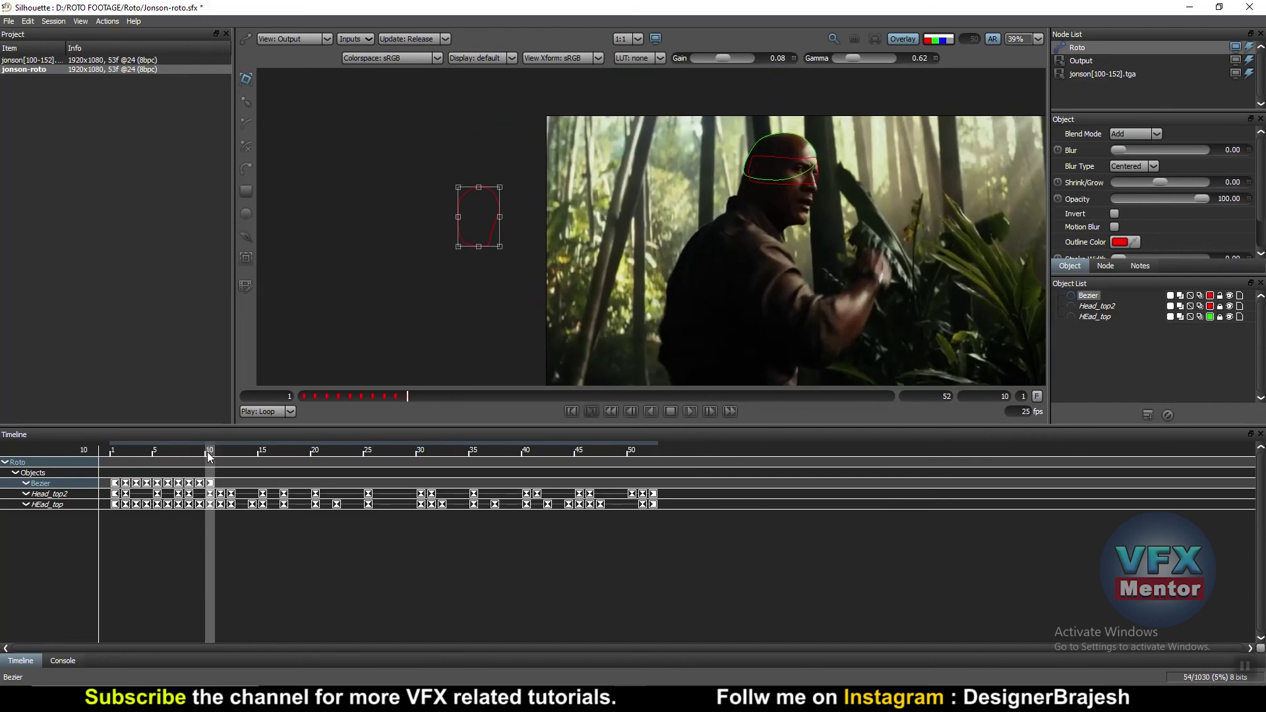
left_click(203, 455)
- Scrub back through frames 8, 3 and 2 to check the jaw Bezier
left_click(189, 456)
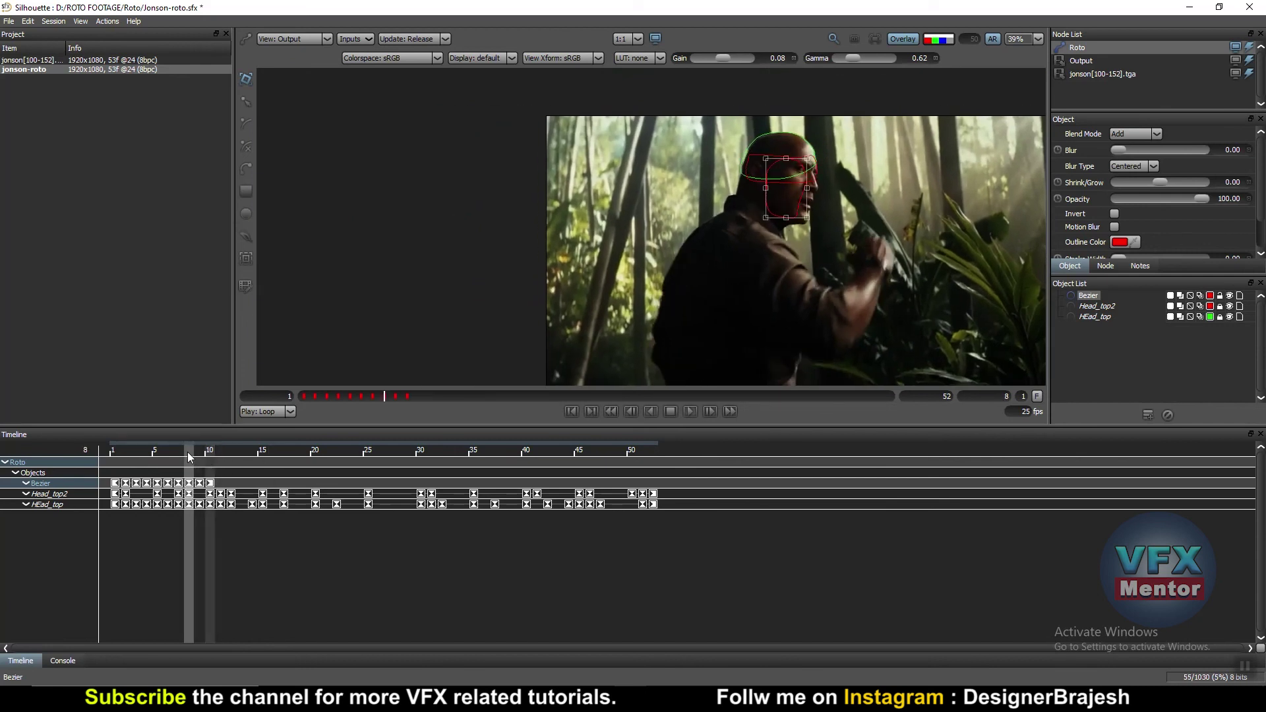
scroll(834, 225, "up", 3)
scroll(761, 219, "down", 1)
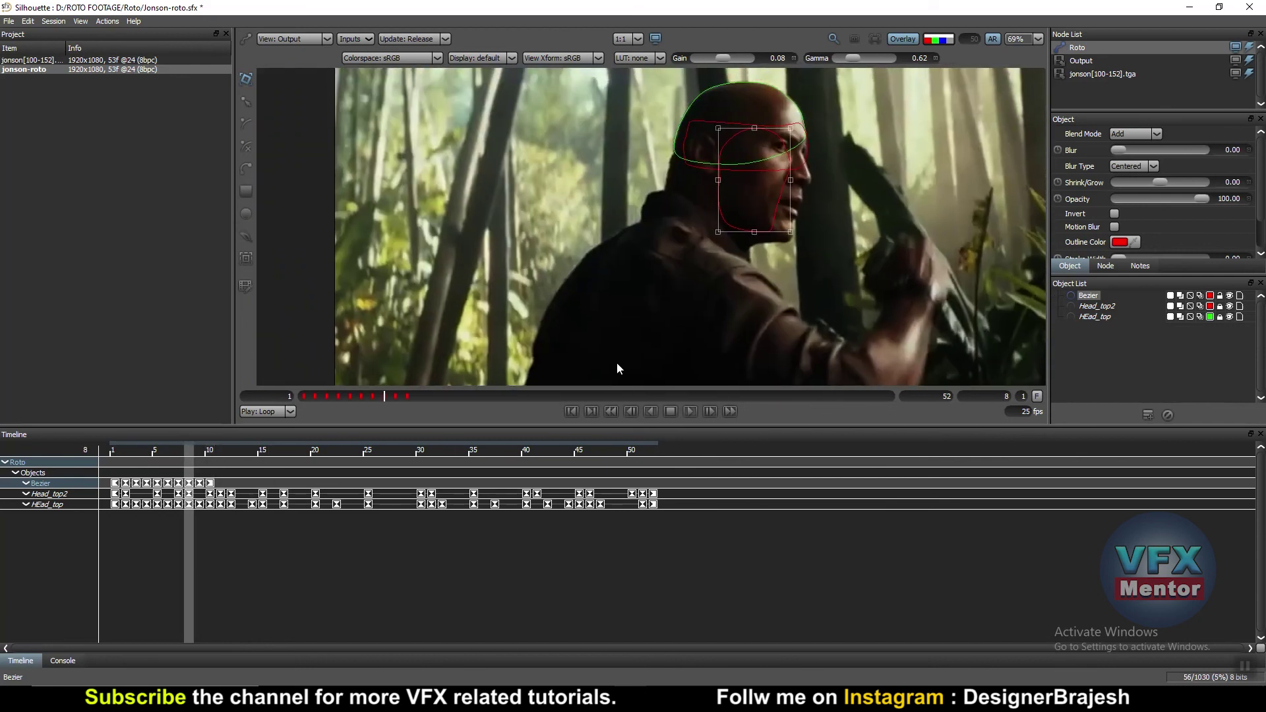
left_click_drag(196, 455, 139, 455)
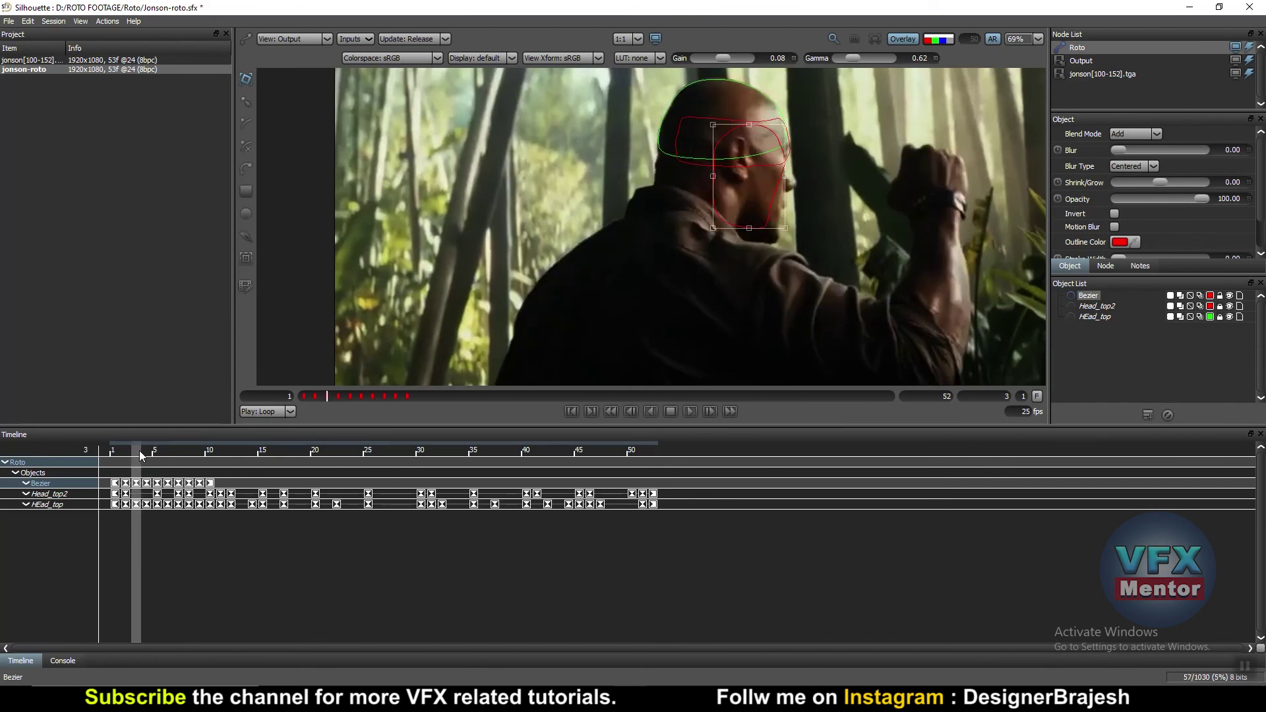
left_click(126, 455)
left_click(138, 455)
scroll(800, 163, "up", 4)
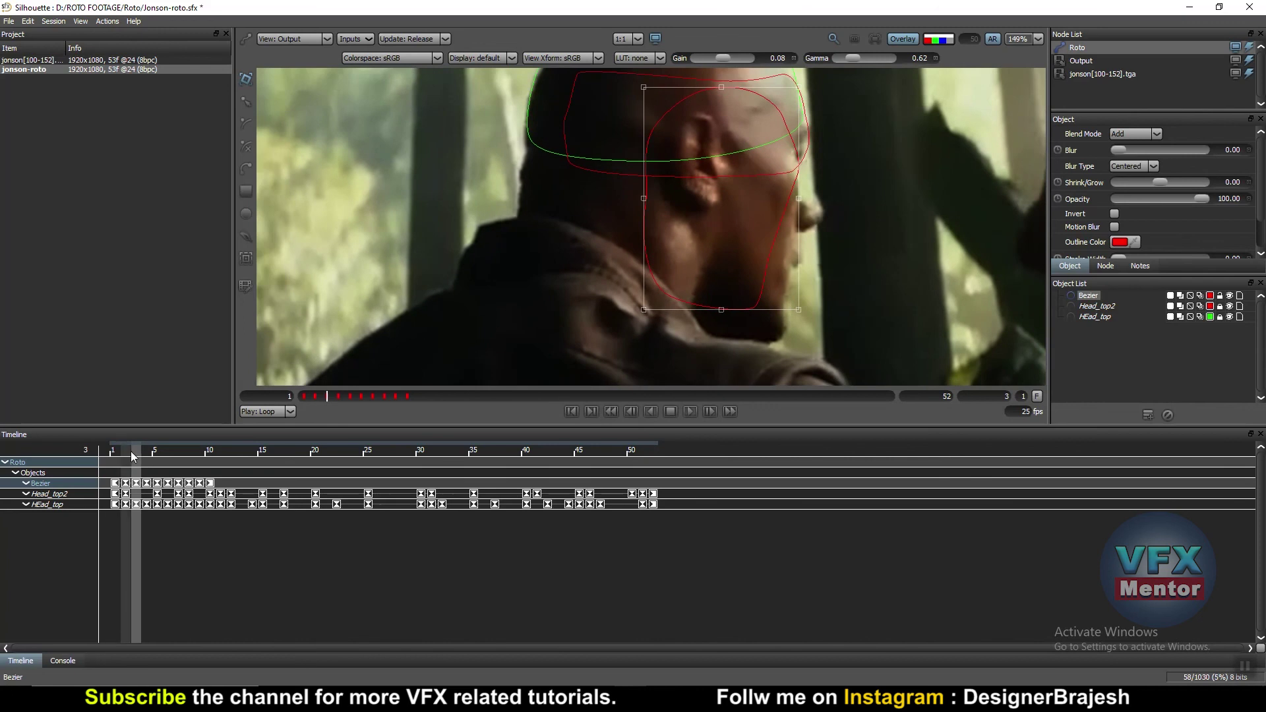
left_click(123, 450)
scroll(831, 215, "up", 1)
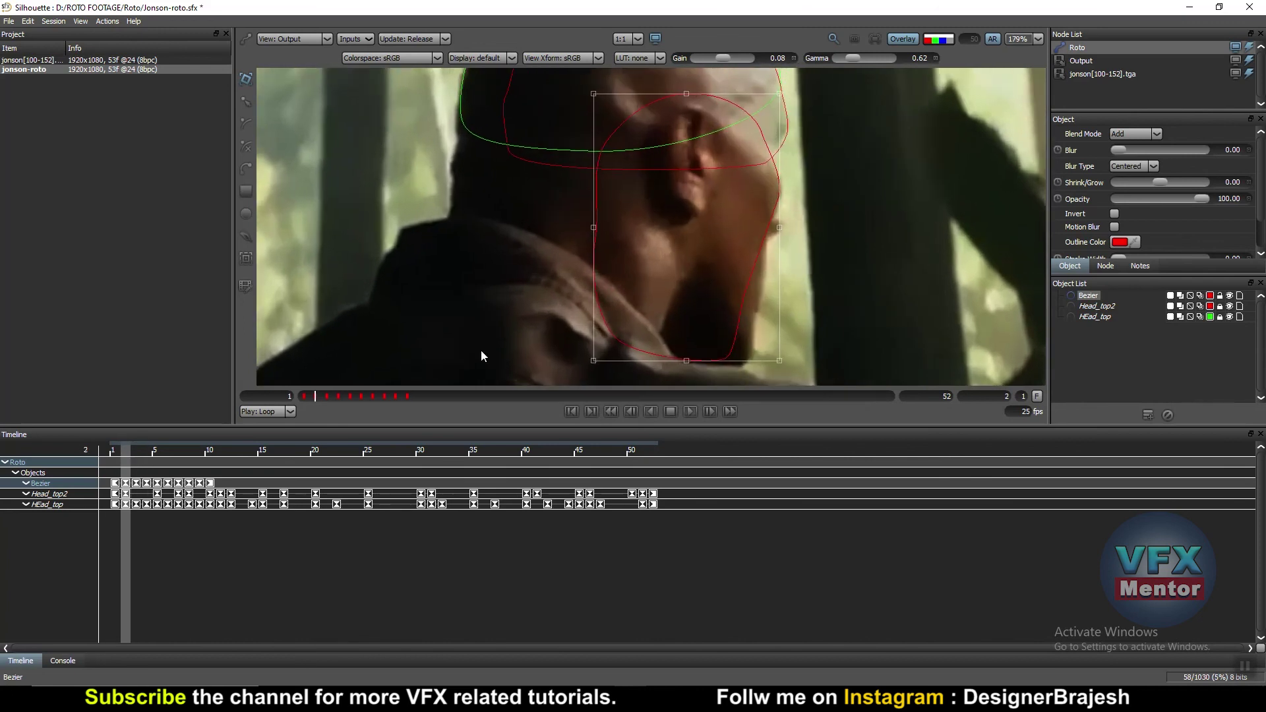
scroll(481, 356, "down", 1)
scroll(481, 356, "down", 1)
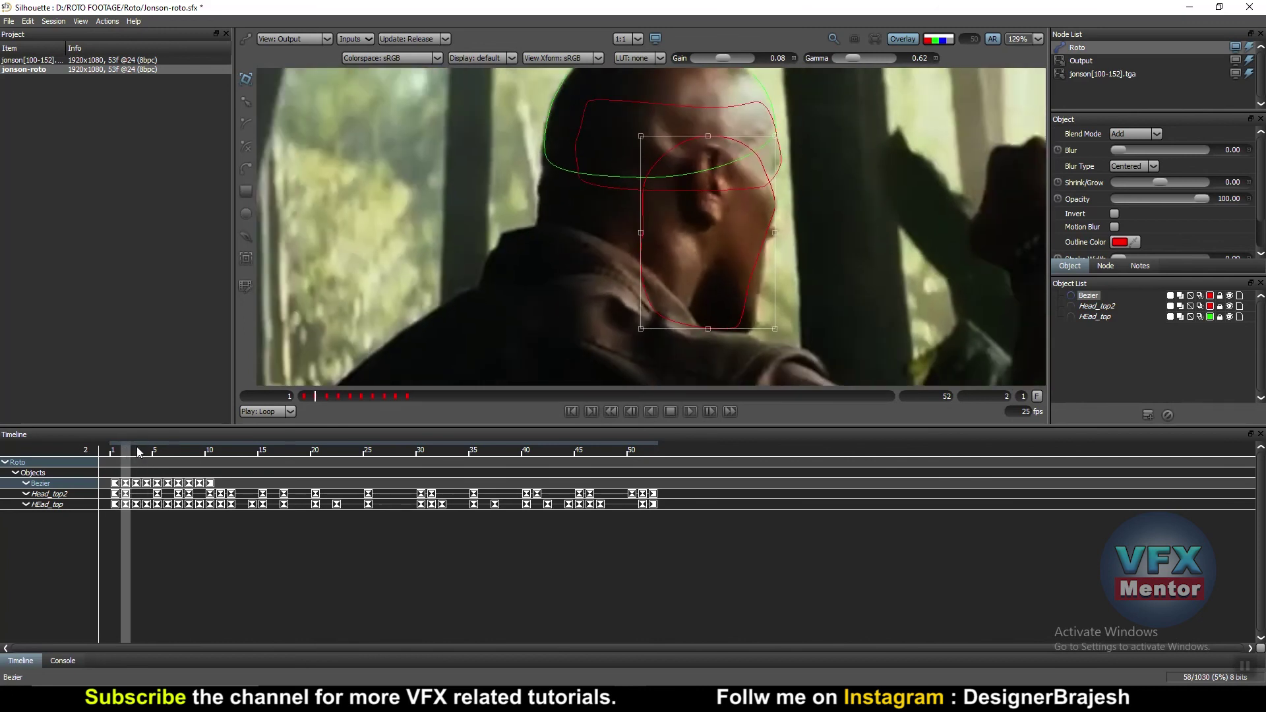
- Jump to the last frame, 52, then return through frame 2 to frame 1
left_click_drag(139, 451, 653, 446)
scroll(813, 261, "down", 1)
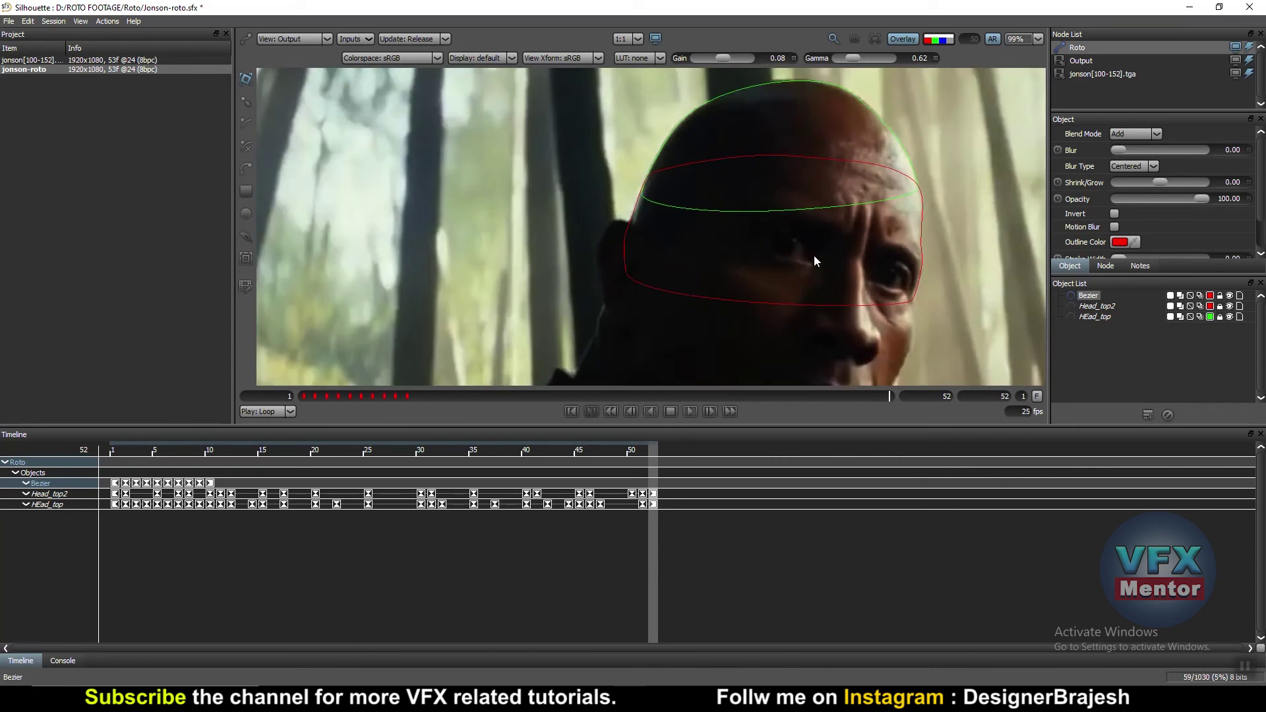
scroll(815, 261, "down", 1)
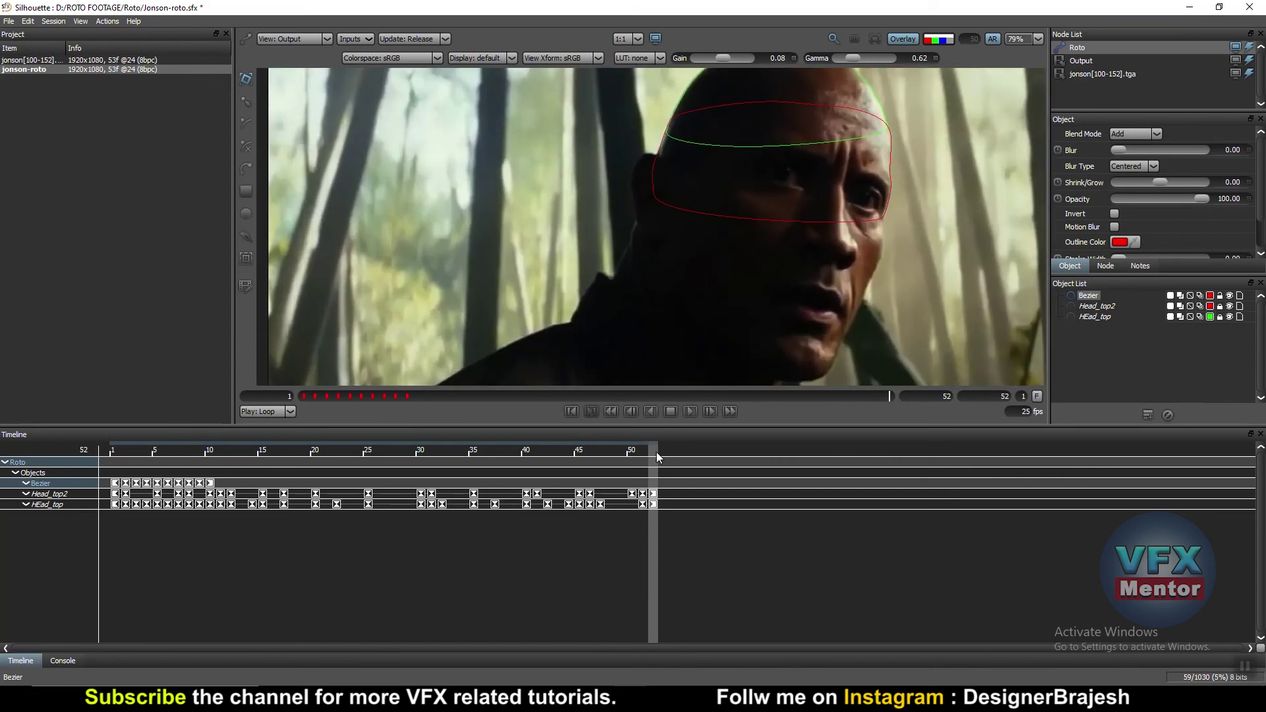
left_click_drag(656, 452, 124, 451)
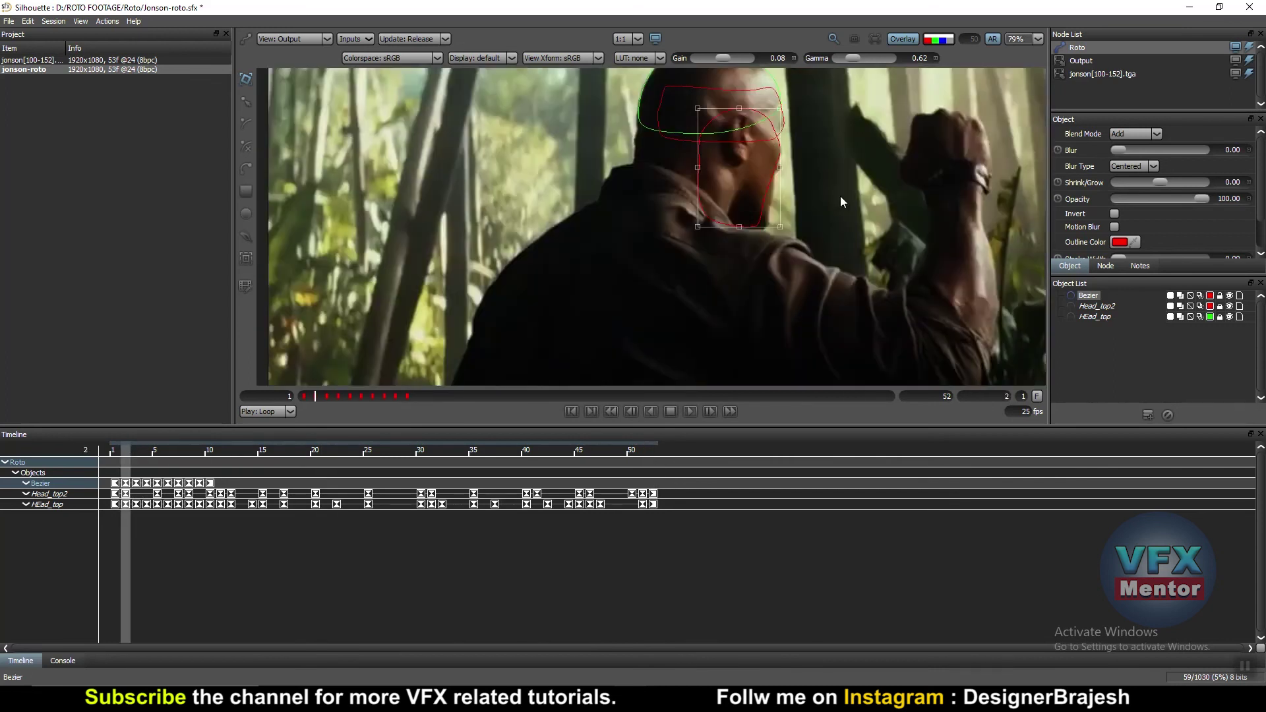
scroll(818, 178, "up", 1)
scroll(796, 221, "up", 1)
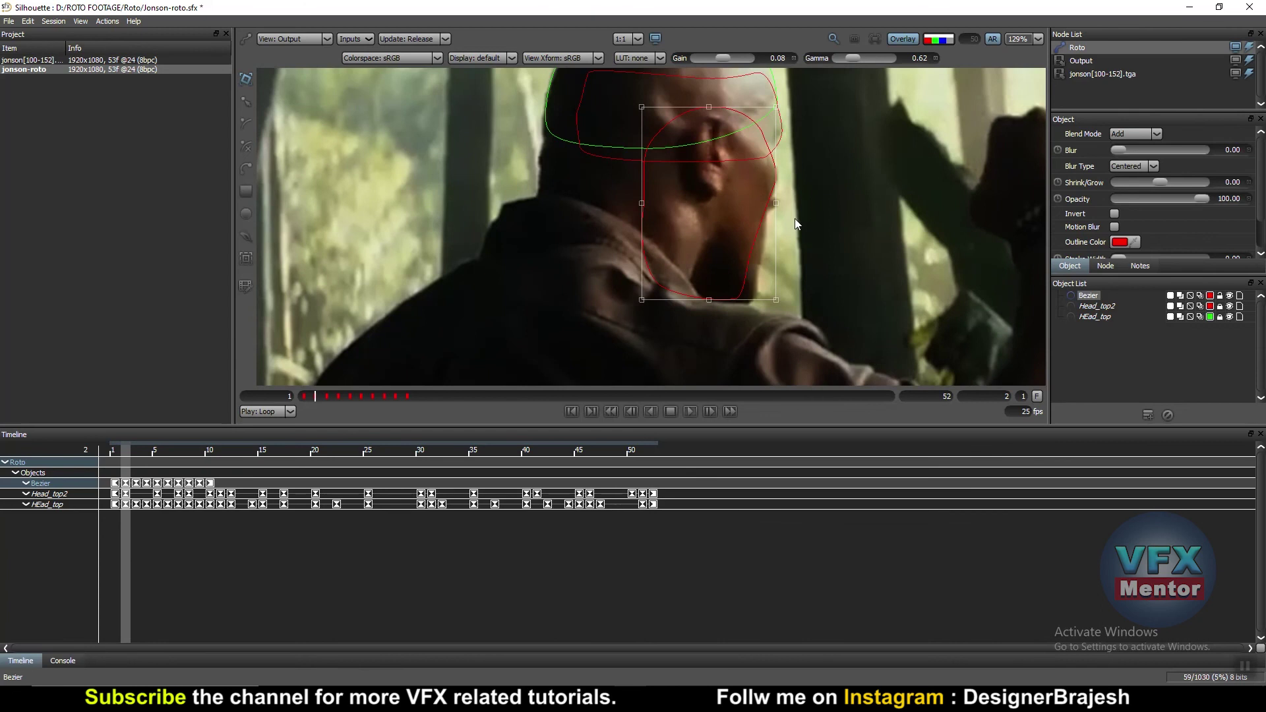
left_click_drag(129, 451, 113, 451)
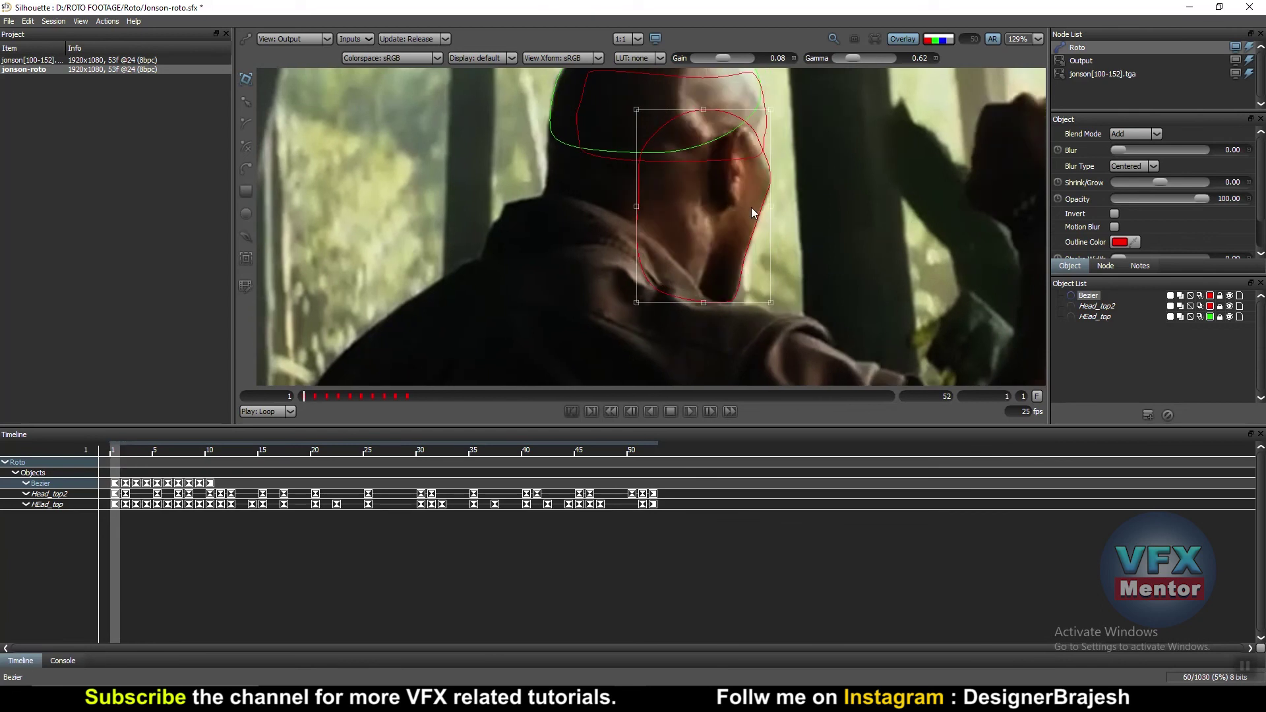
- On frame 2, drag the jaw Bezier's chin points to follow the jawline
key("Right")
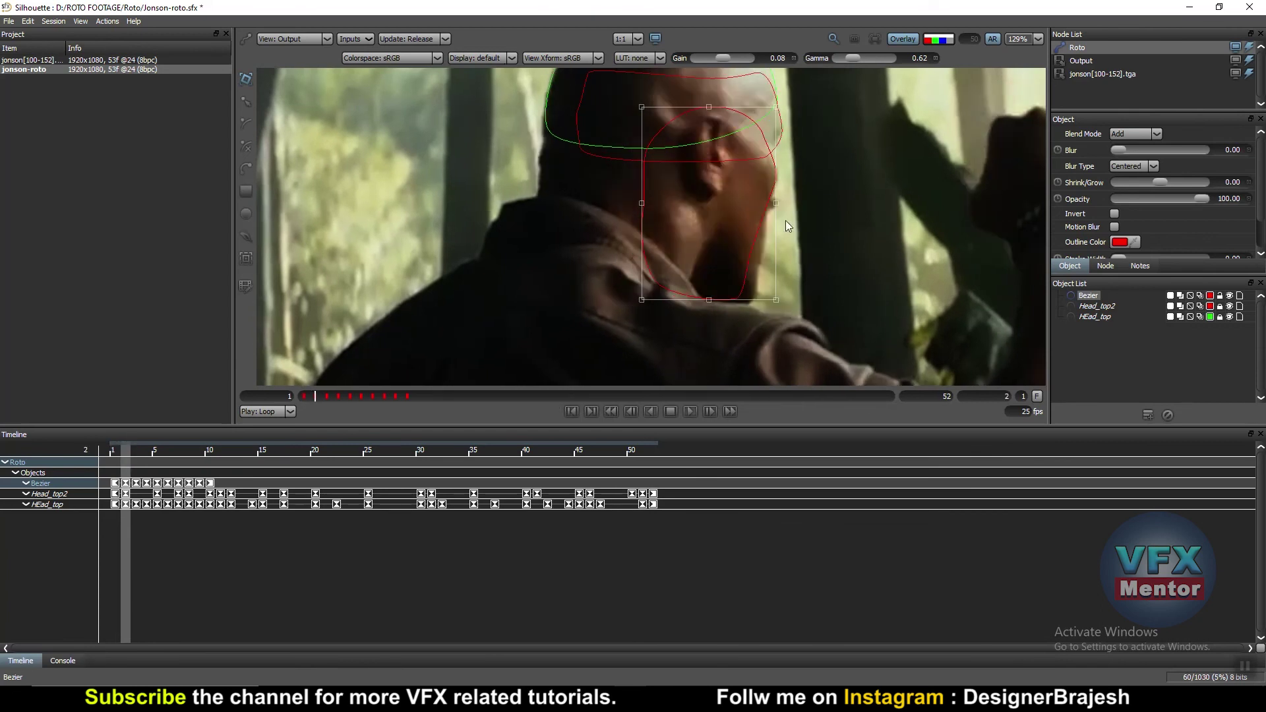
left_click(245, 99)
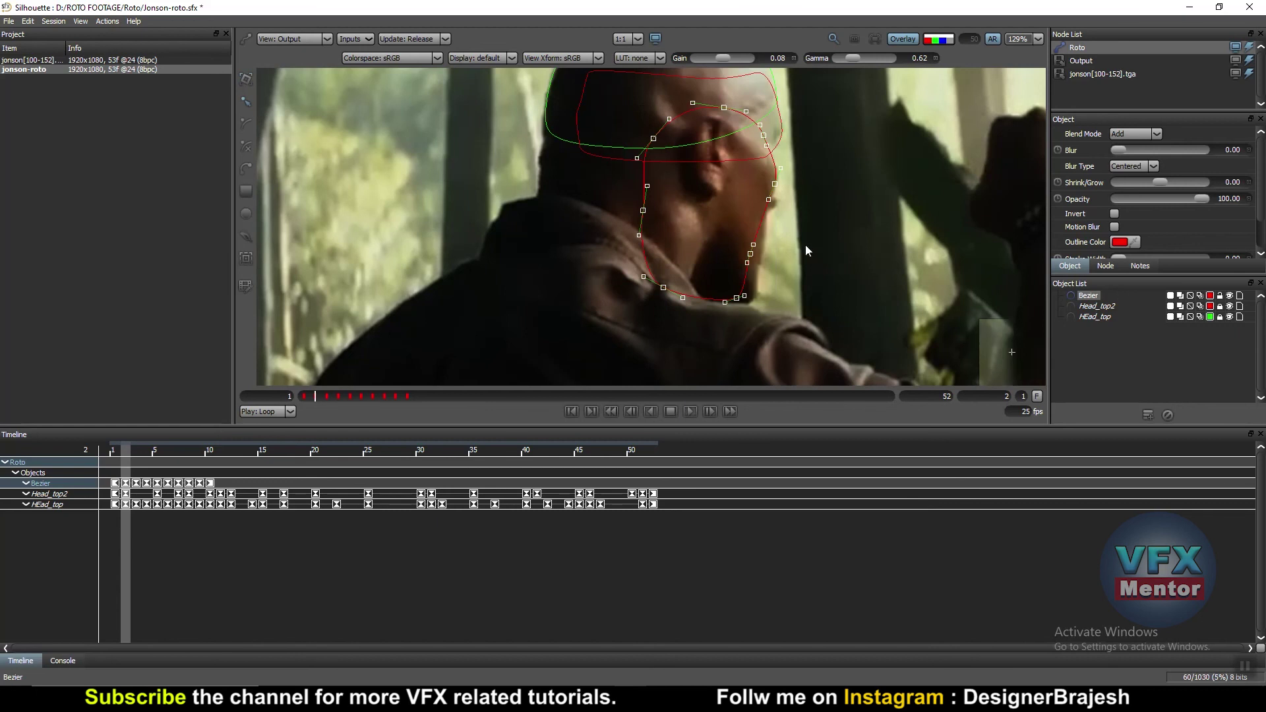
left_click(773, 255)
left_click(753, 255)
left_click_drag(751, 258, 762, 267)
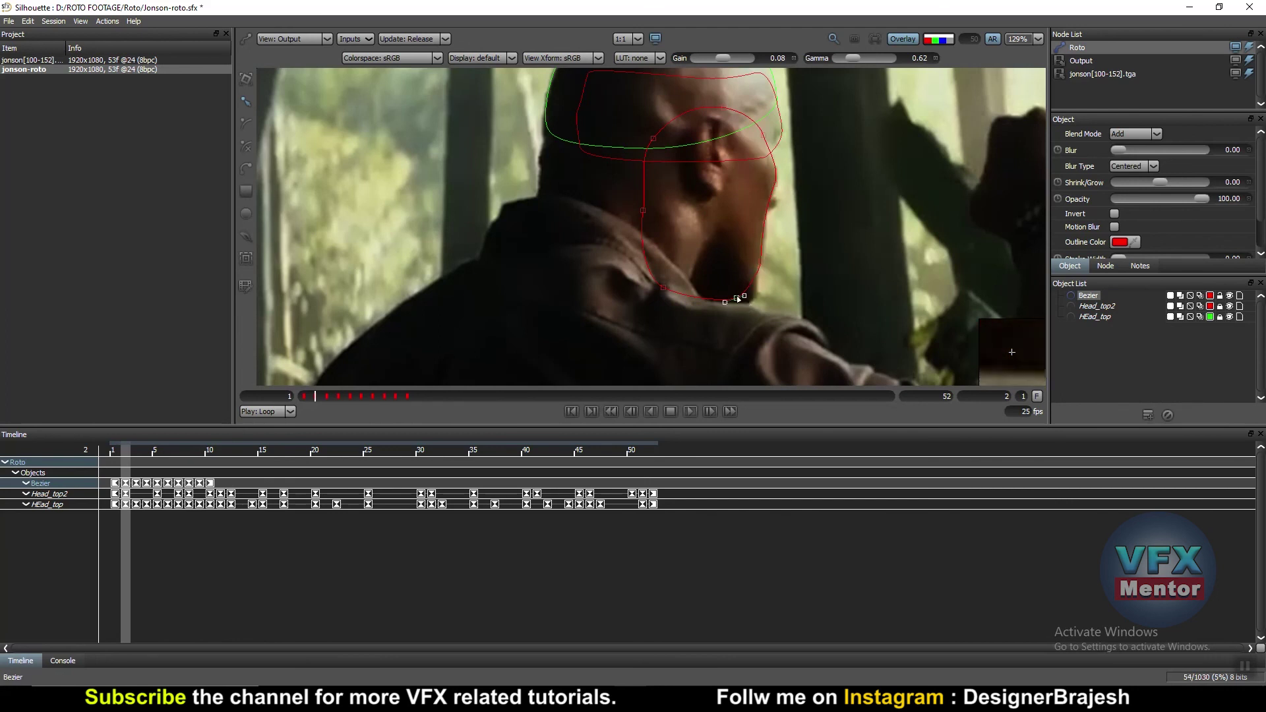
left_click_drag(741, 300, 751, 305)
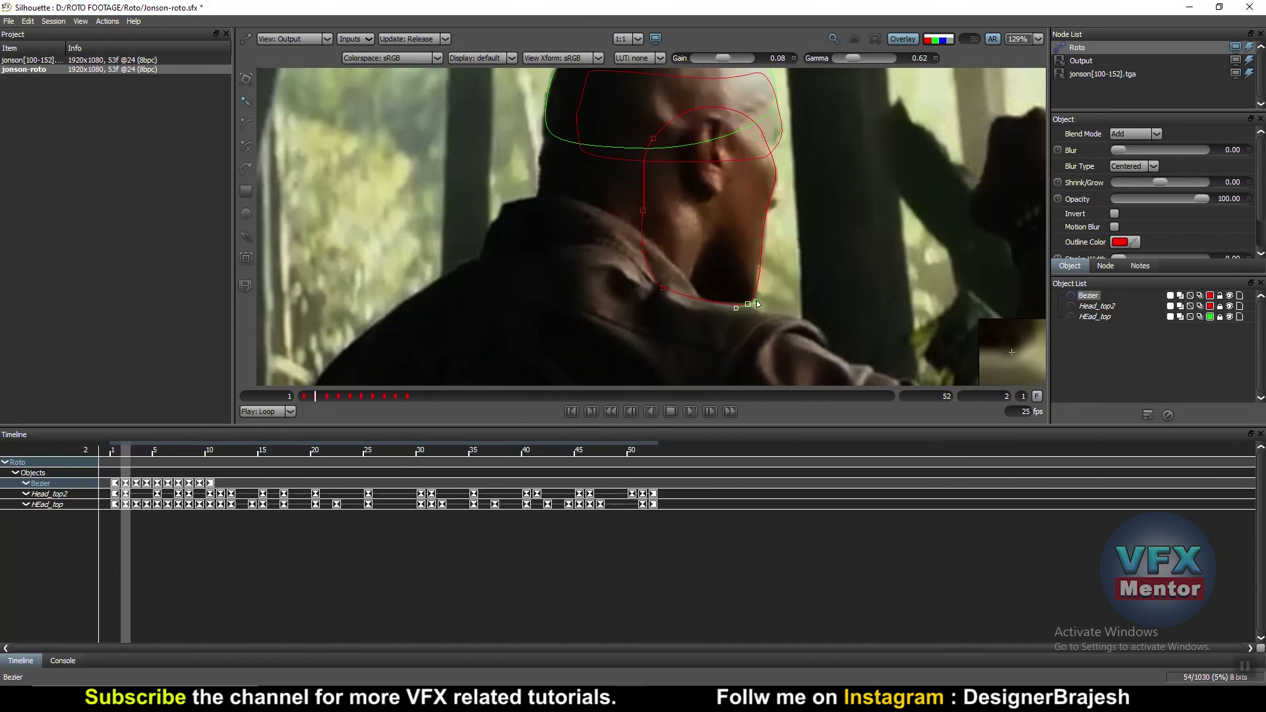
left_click(760, 270)
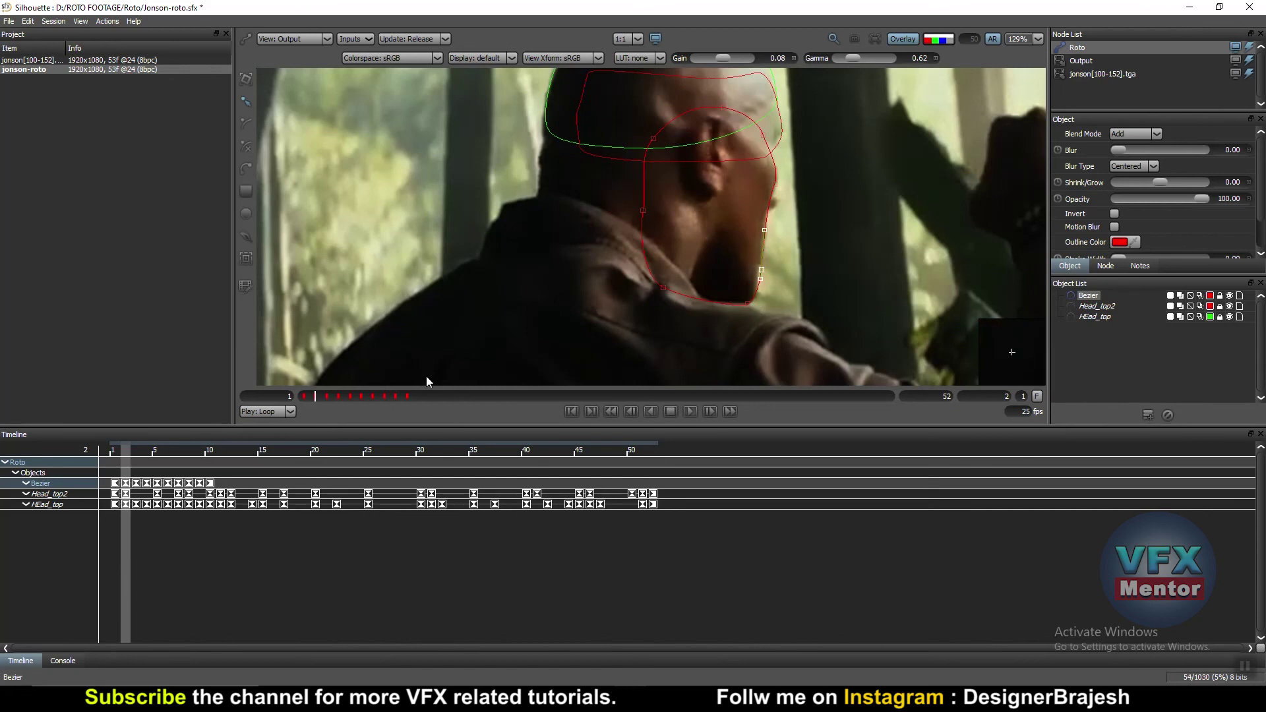
- On frame 3, zoom in on the face and start a new shape at the nose bridge
key("Right")
scroll(741, 196, "up", 2)
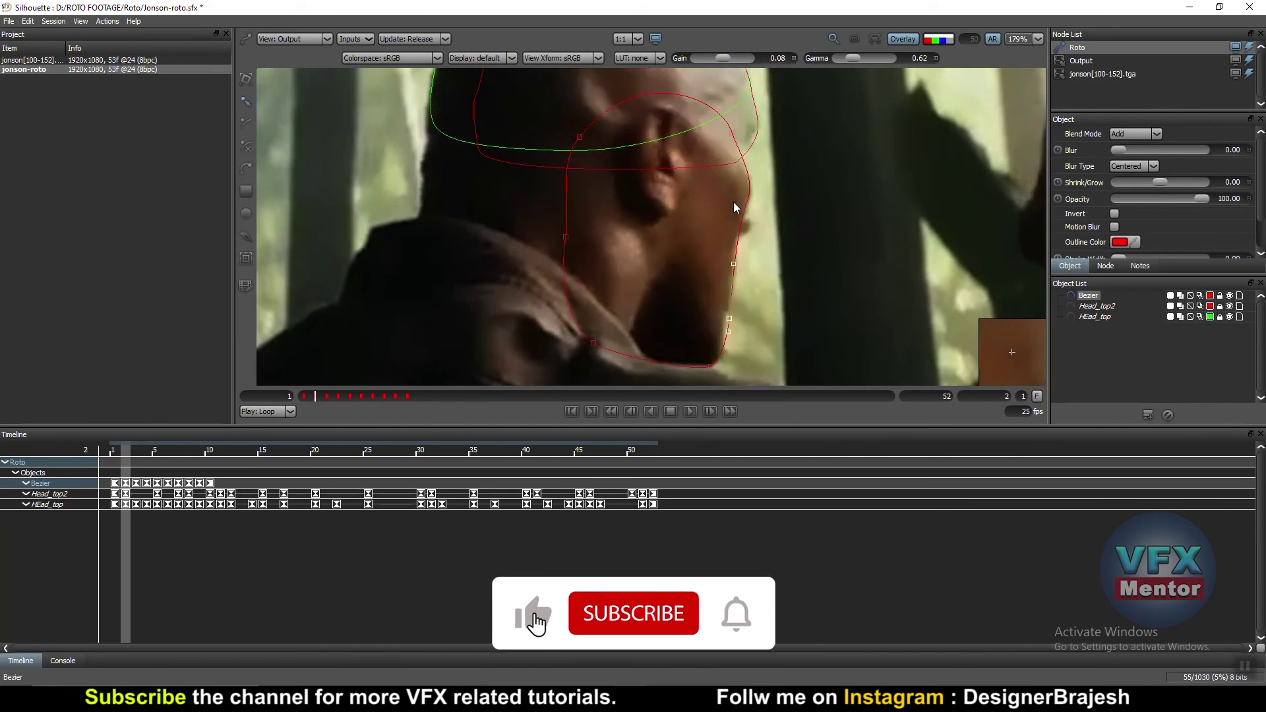
scroll(811, 174, "up", 1)
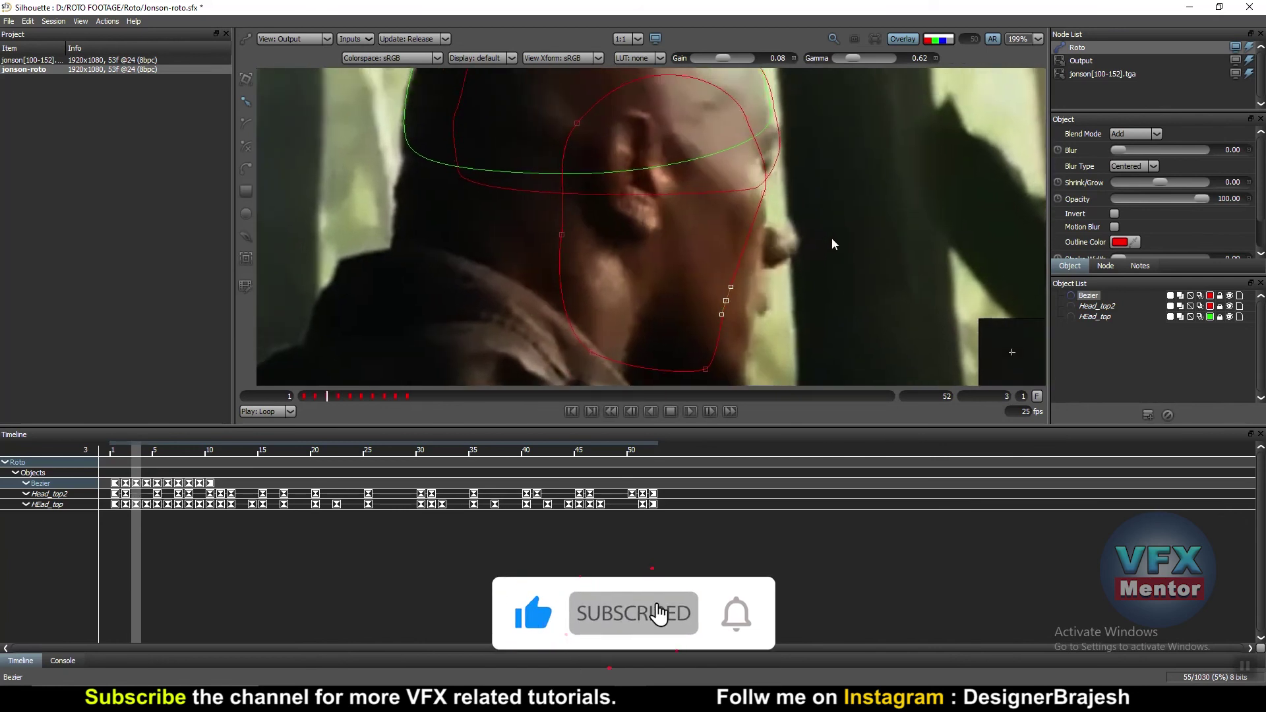
left_click_drag(853, 257, 784, 252)
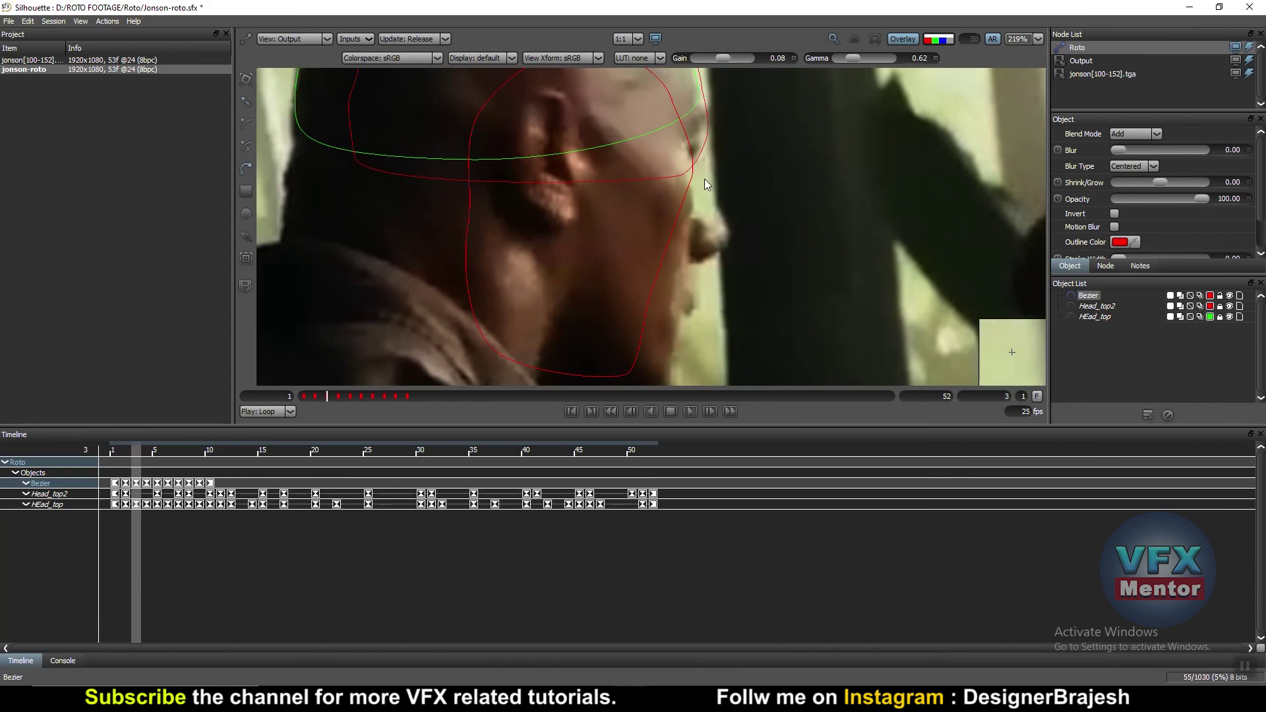
scroll(705, 179, "up", 1)
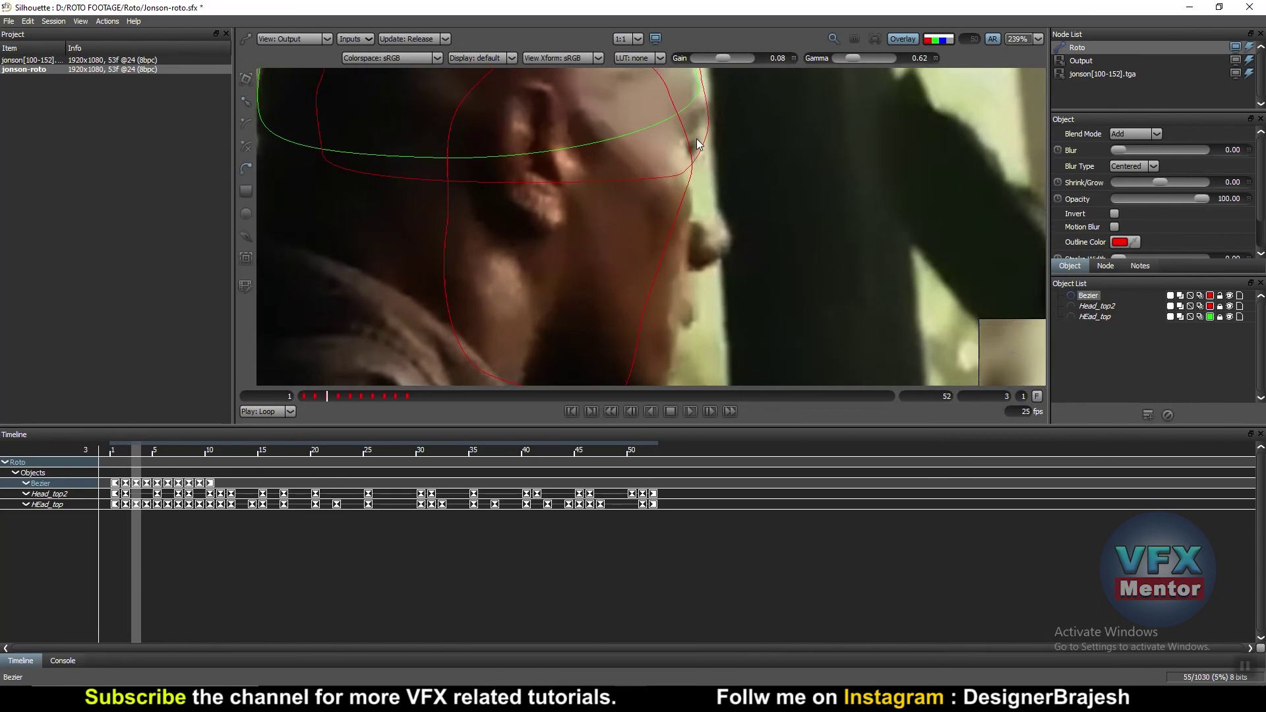
left_click(697, 143)
- Place Bezier 1's points down the nose bridge, around the tip, under the nose and back up
left_click(702, 193)
left_click(716, 208)
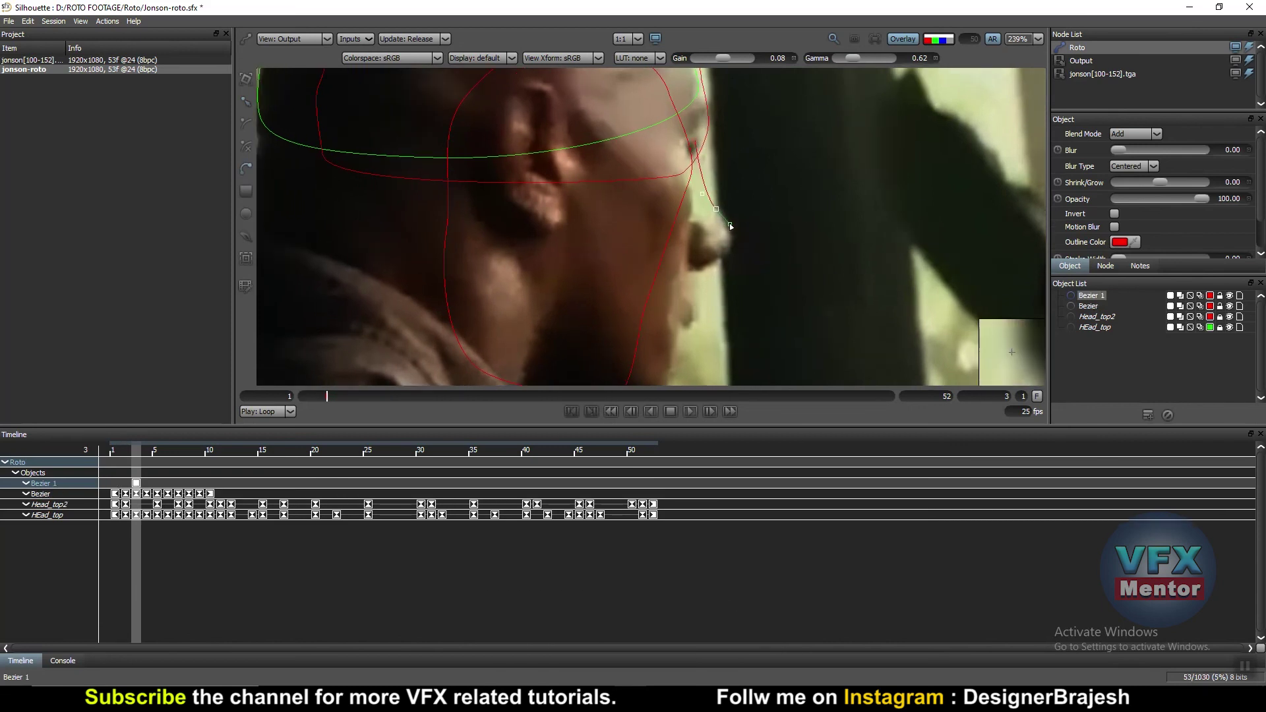
left_click(725, 256)
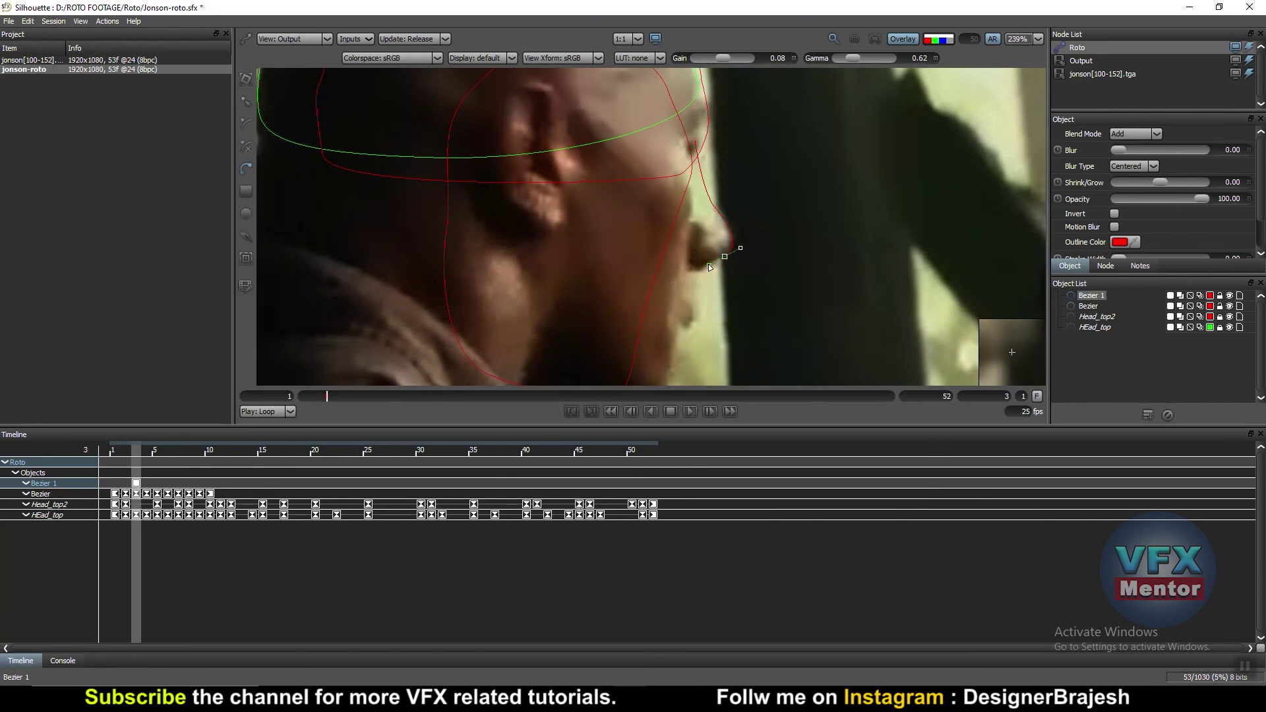
left_click_drag(689, 275, 669, 272)
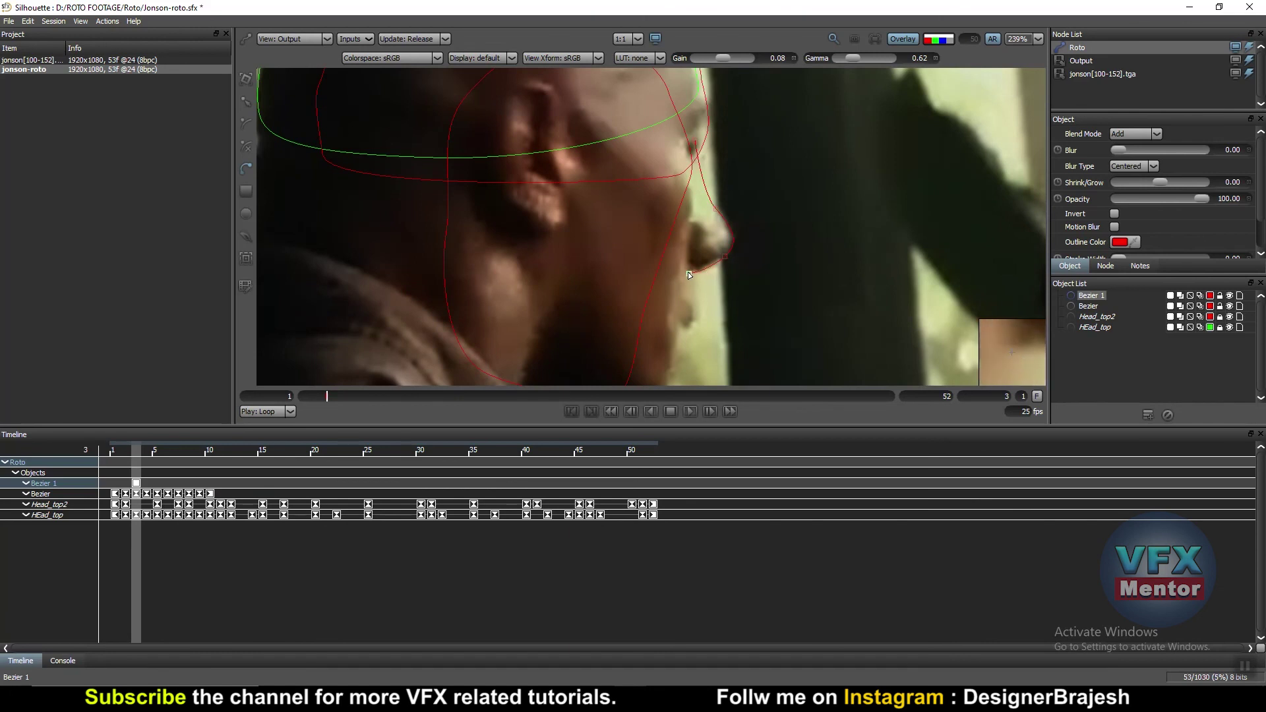
left_click_drag(686, 273, 683, 271)
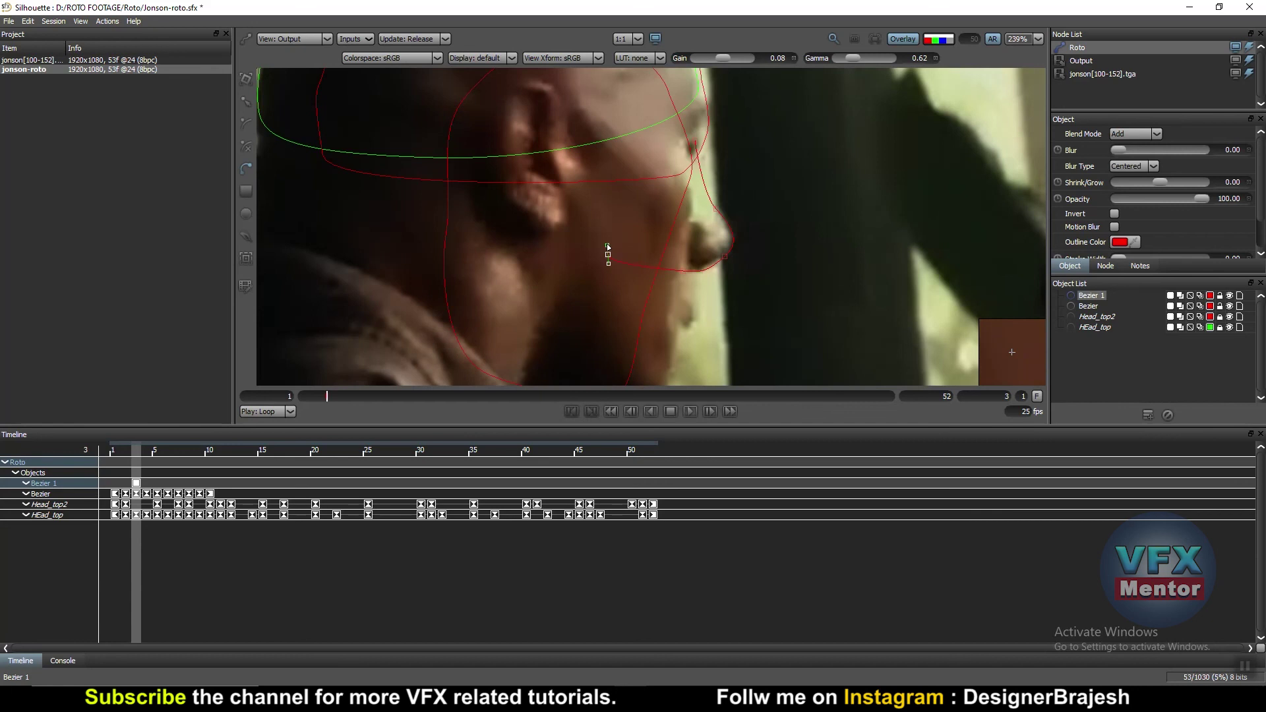
left_click_drag(614, 119, 637, 110)
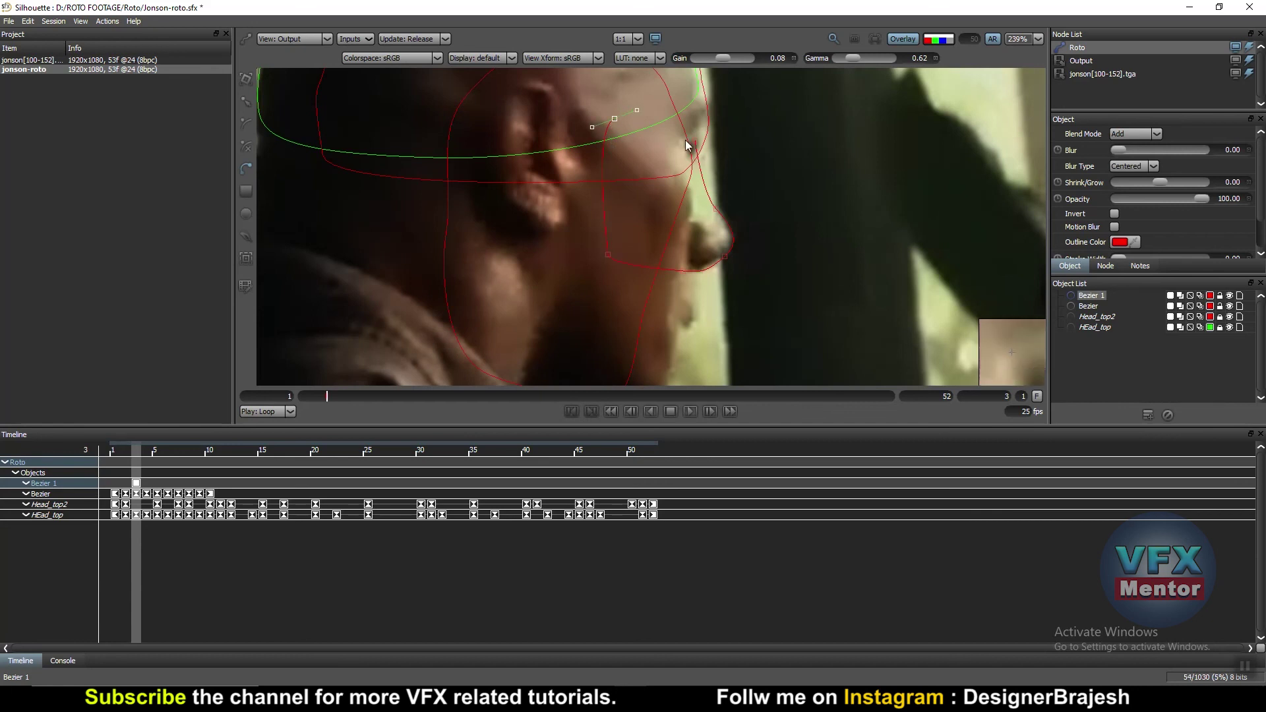
mouse_move(695, 141)
left_mouse_down()
mouse_move(693, 154)
mouse_move(696, 137)
left_mouse_up()
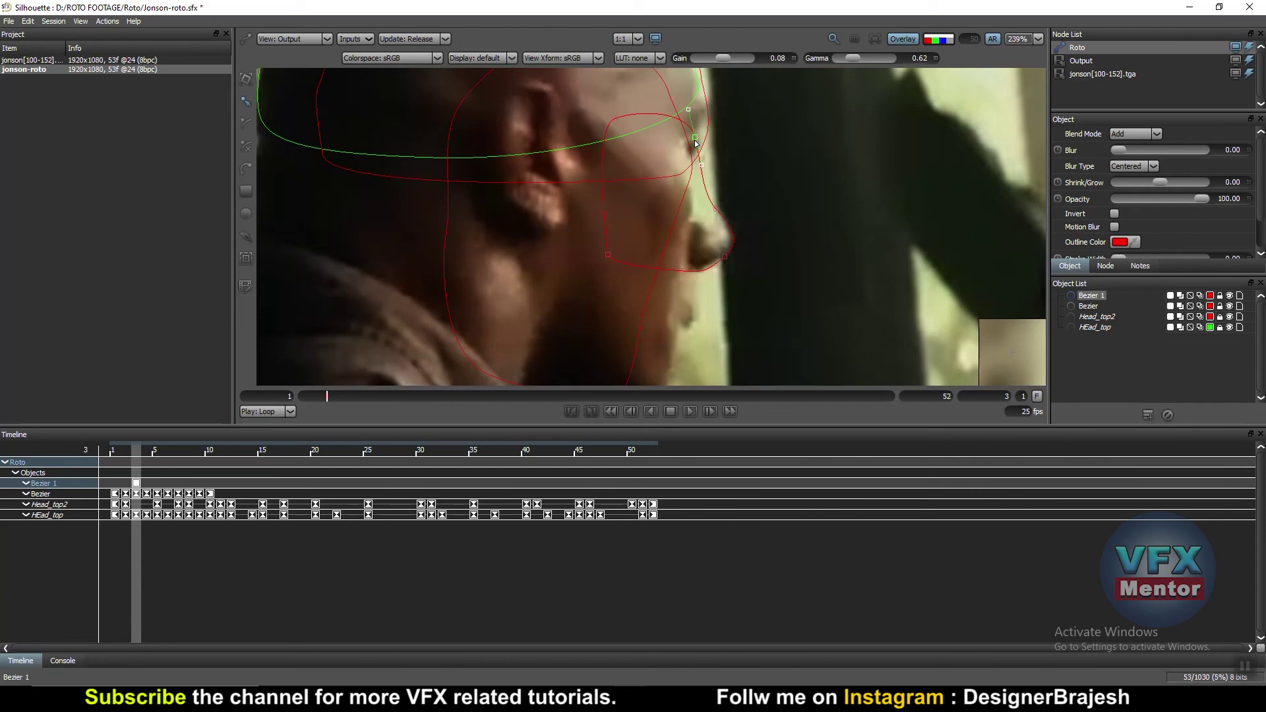
- Adjust the curve around the nose tip and add a point beneath it
scroll(762, 232, "up", 3)
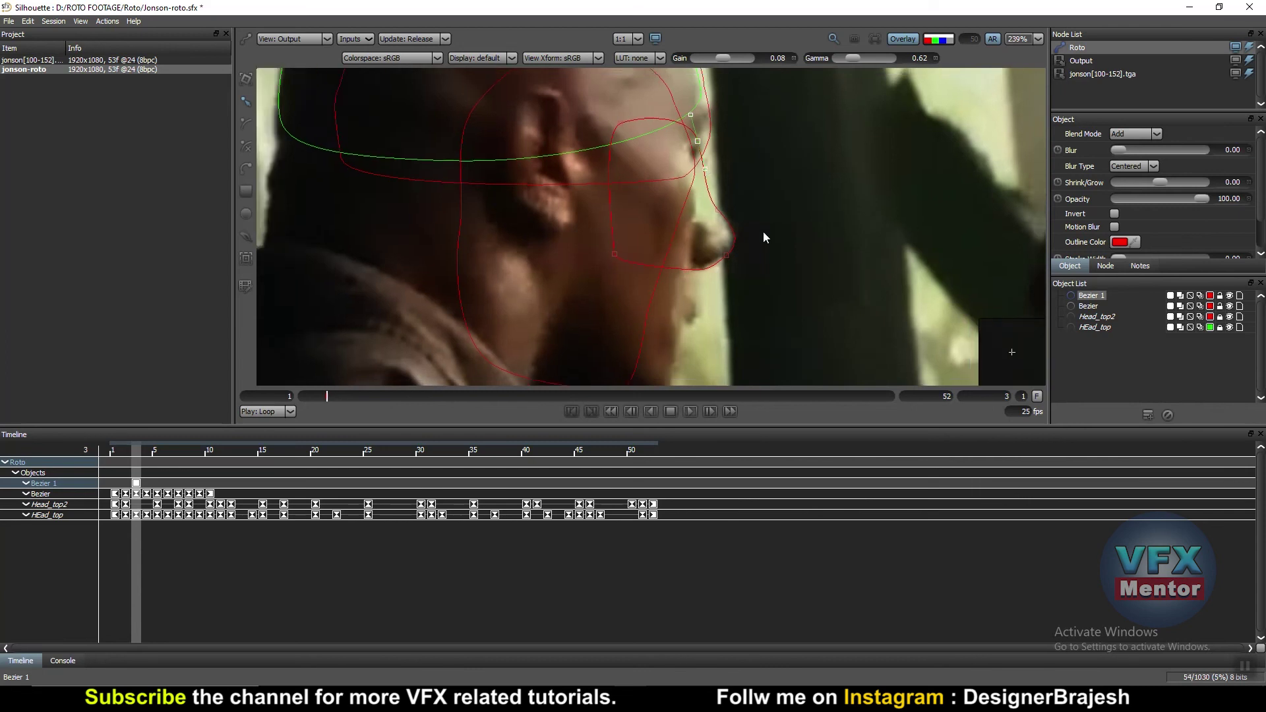
scroll(650, 288, "up", 1)
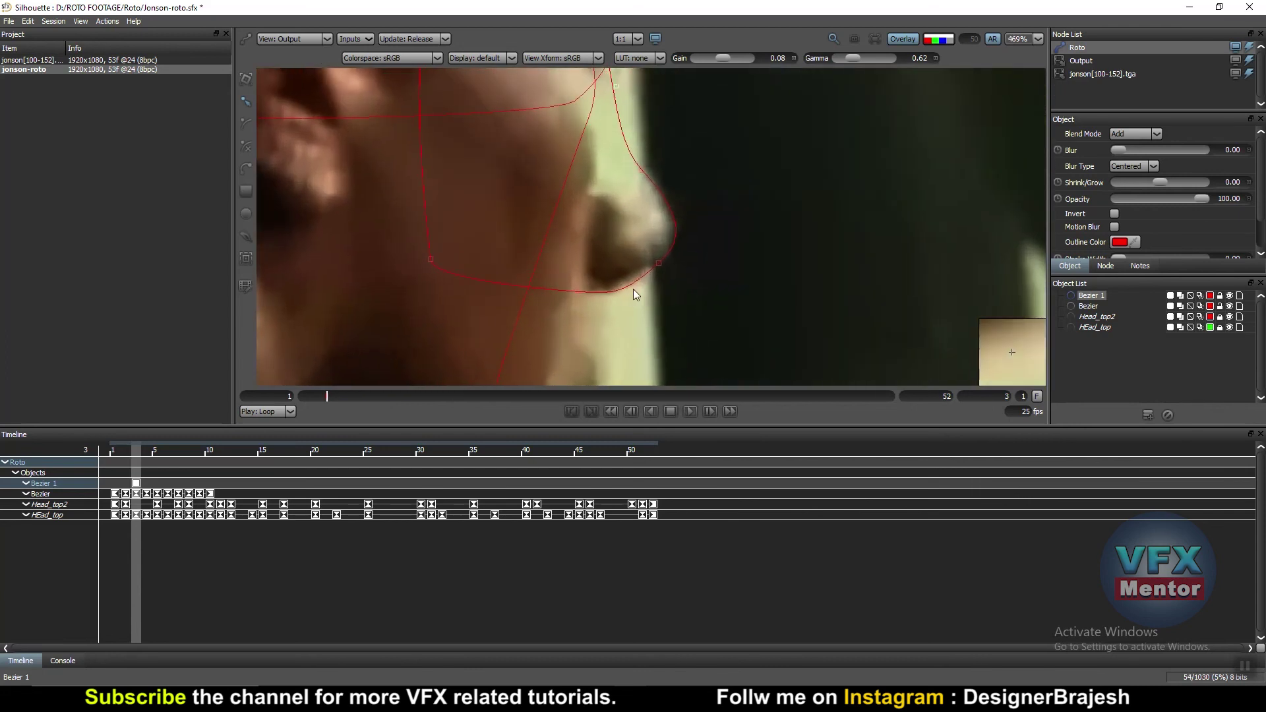
left_click(659, 263)
left_click_drag(625, 286, 657, 266)
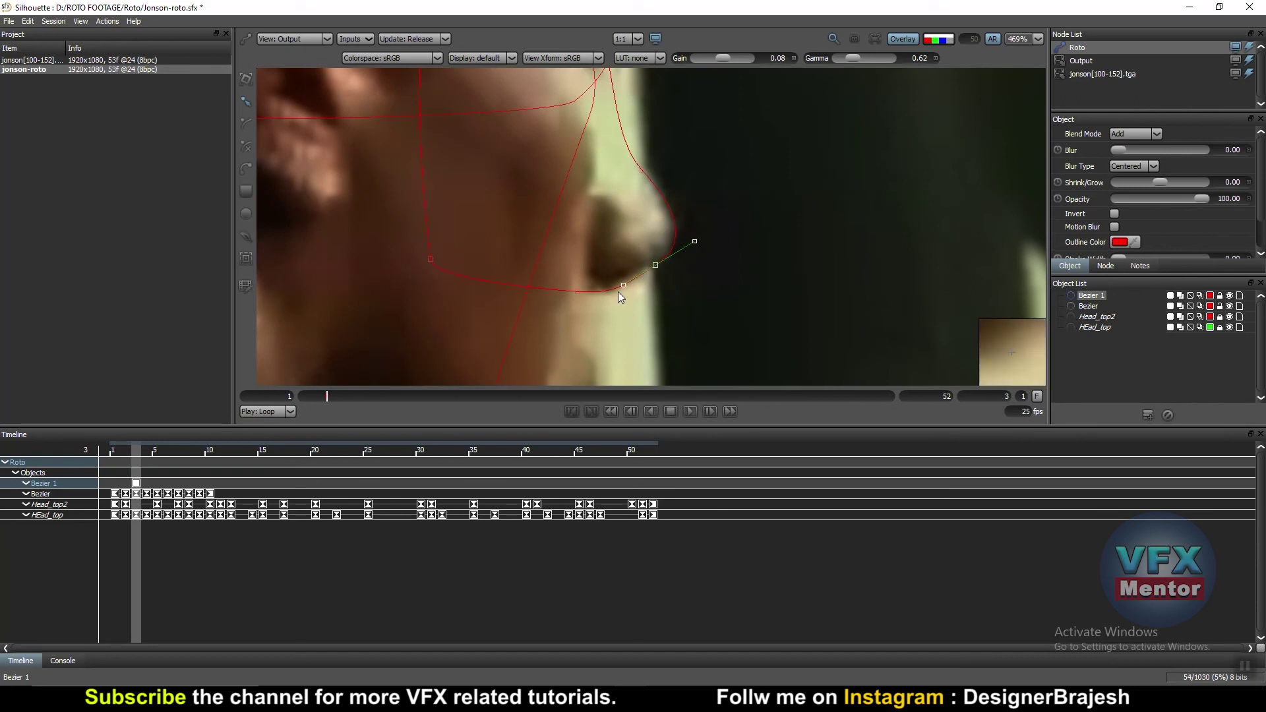
left_click(568, 286)
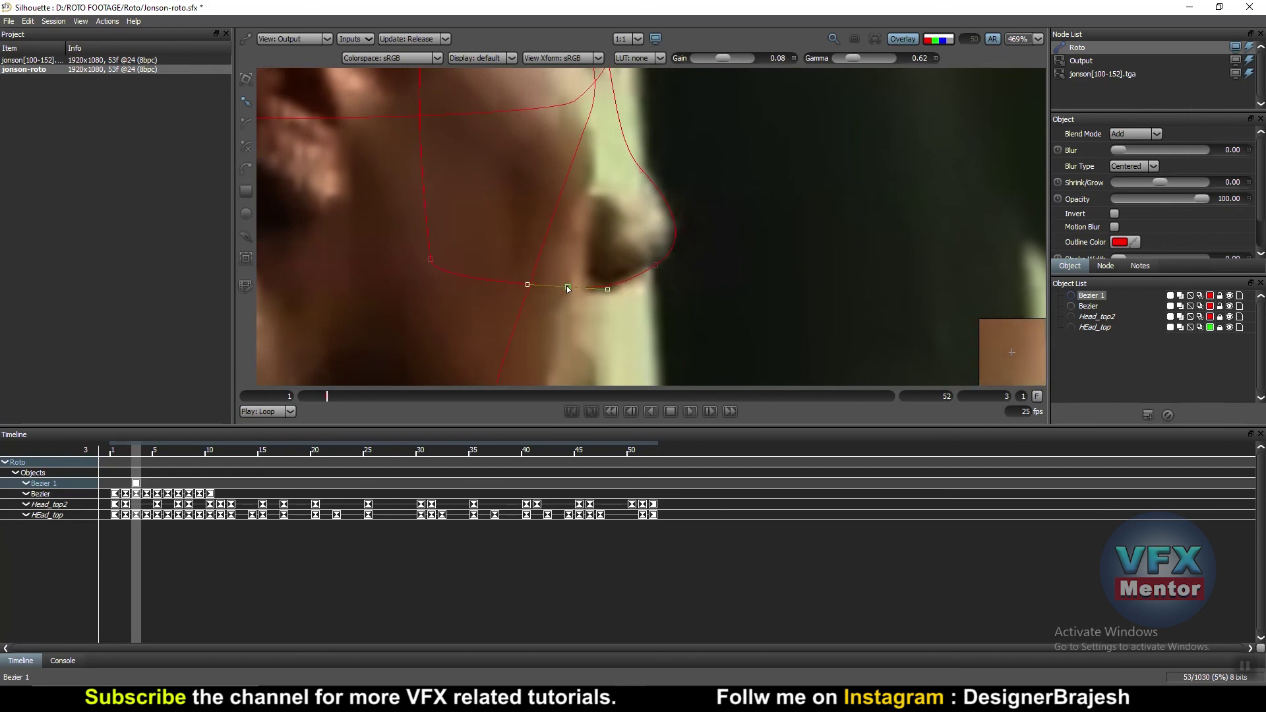
scroll(716, 221, "down", 2)
scroll(712, 201, "down", 1)
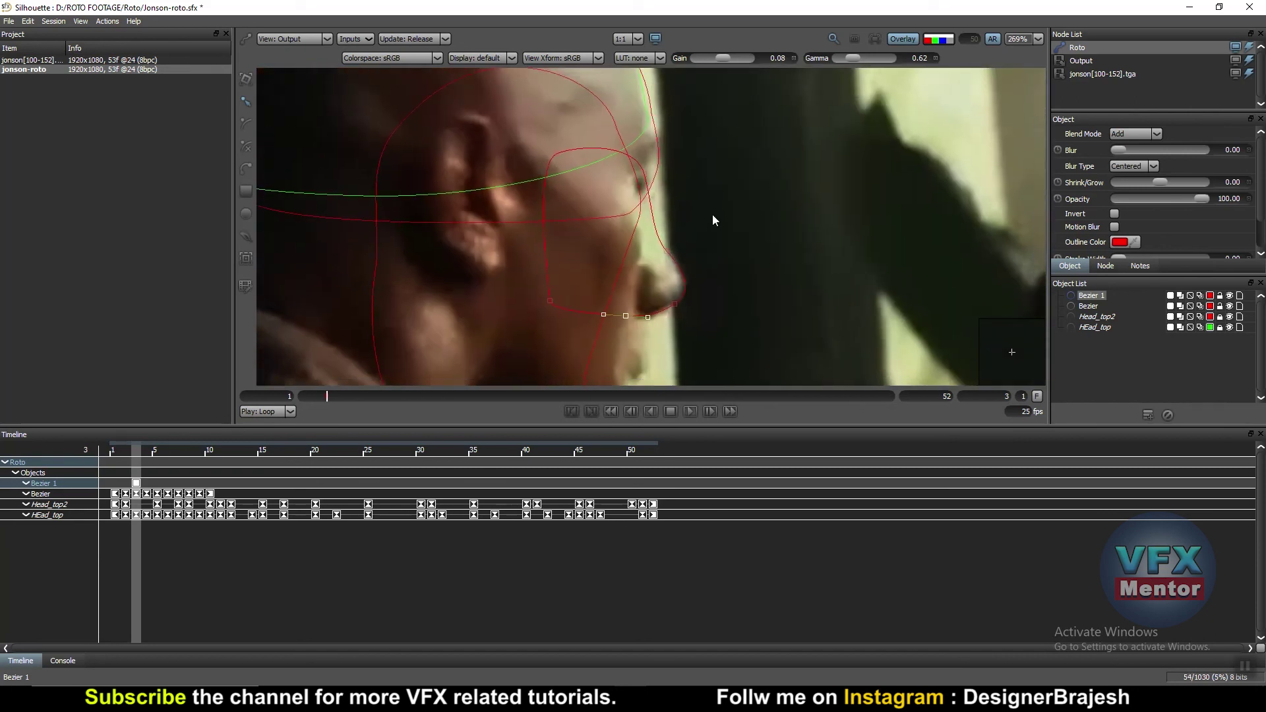
- Rename Bezier 1 to NOse
right_click(1092, 299)
type("NOse")
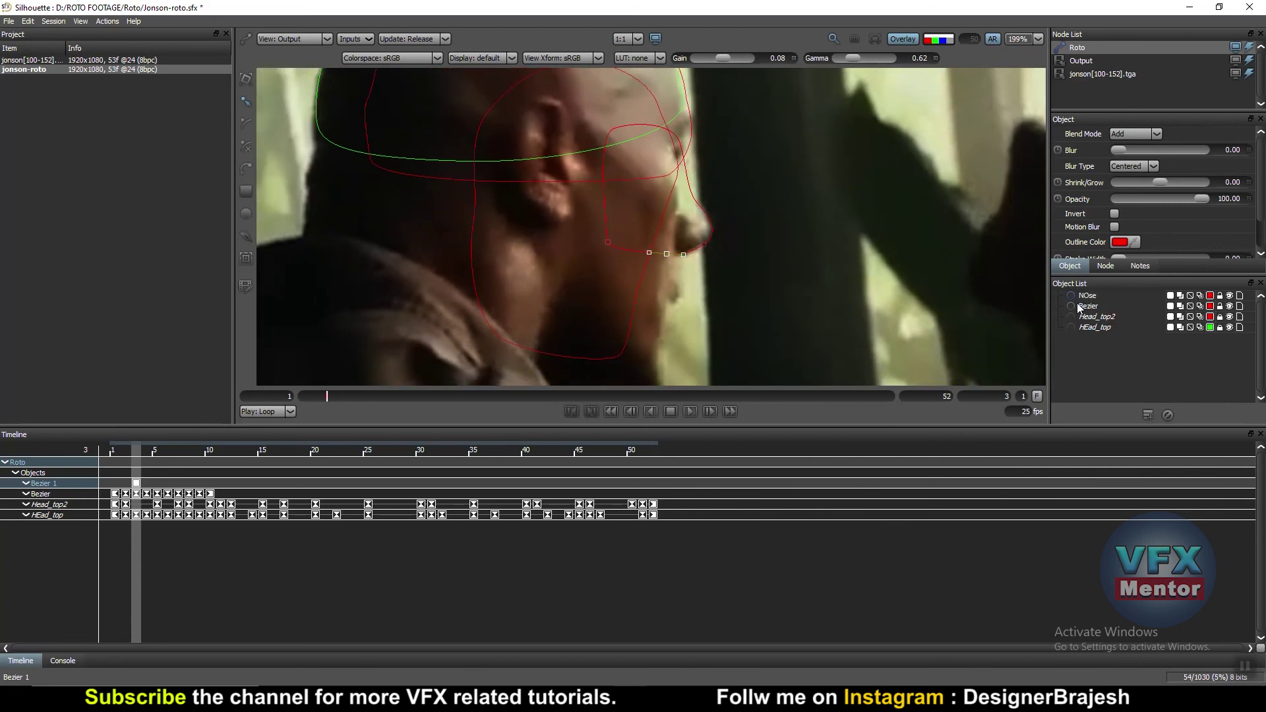
key("Return")
scroll(746, 252, "down", 1)
scroll(615, 183, "up", 2)
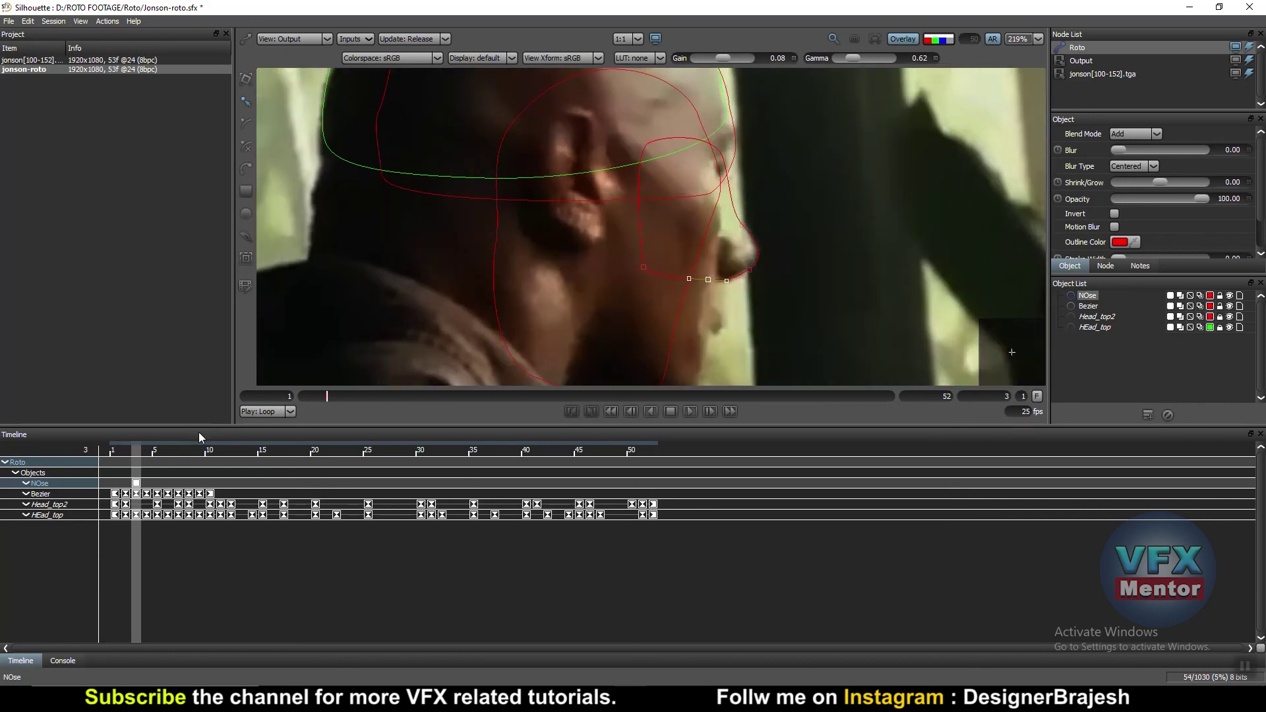
- On frame 4, lock the jaw Bezier, move NOse onto the nose and nudge its tip point left
key("Right")
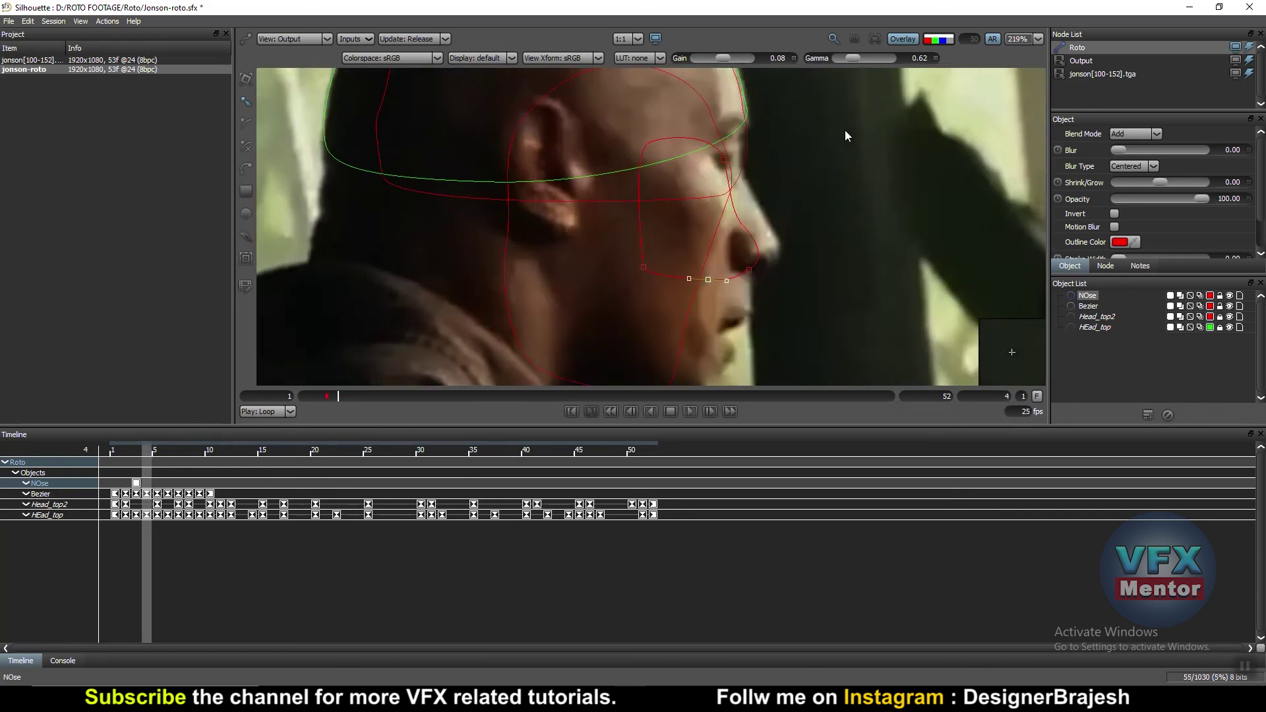
left_click(1221, 306)
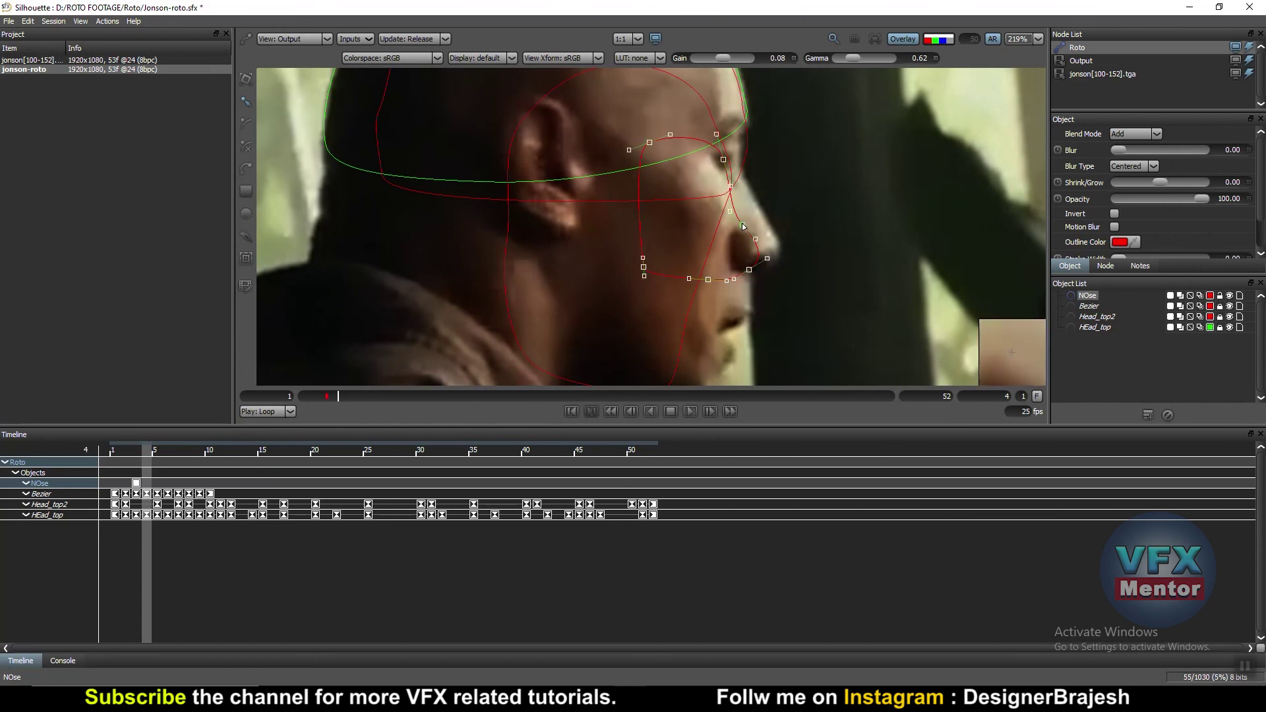
left_click_drag(743, 224, 768, 219)
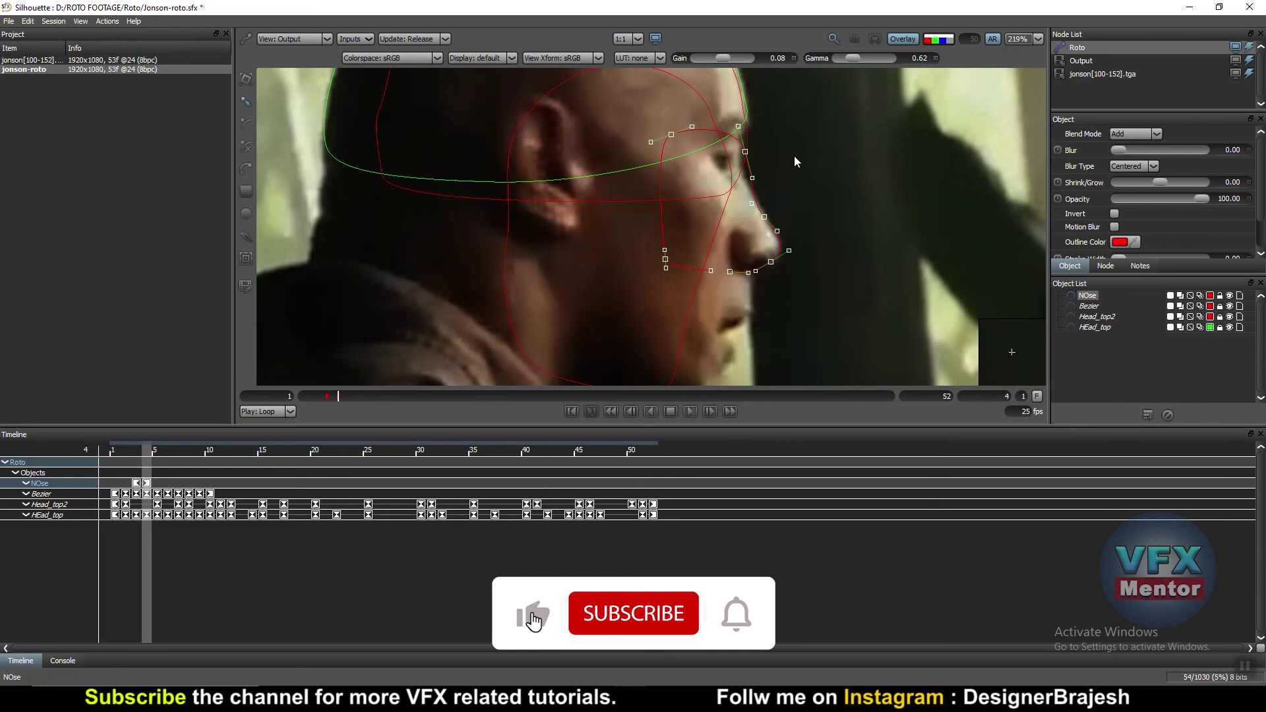
left_click(744, 153)
left_click(744, 153)
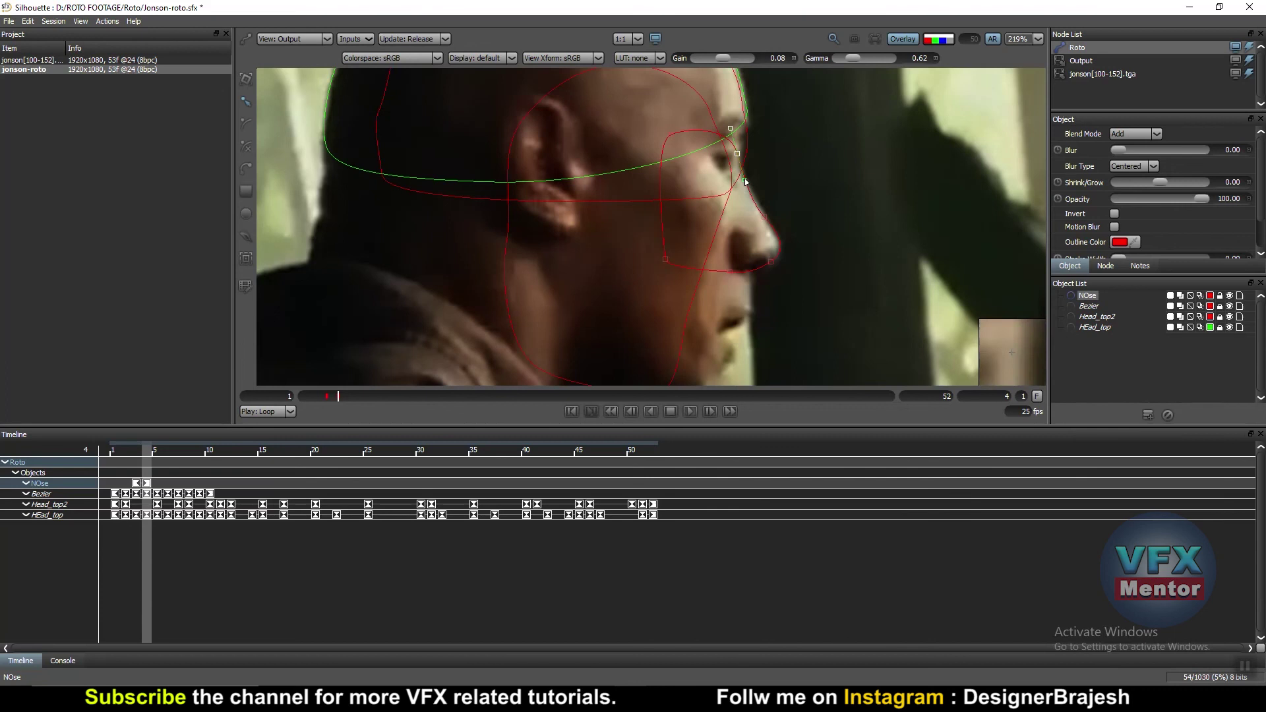
left_click(765, 215)
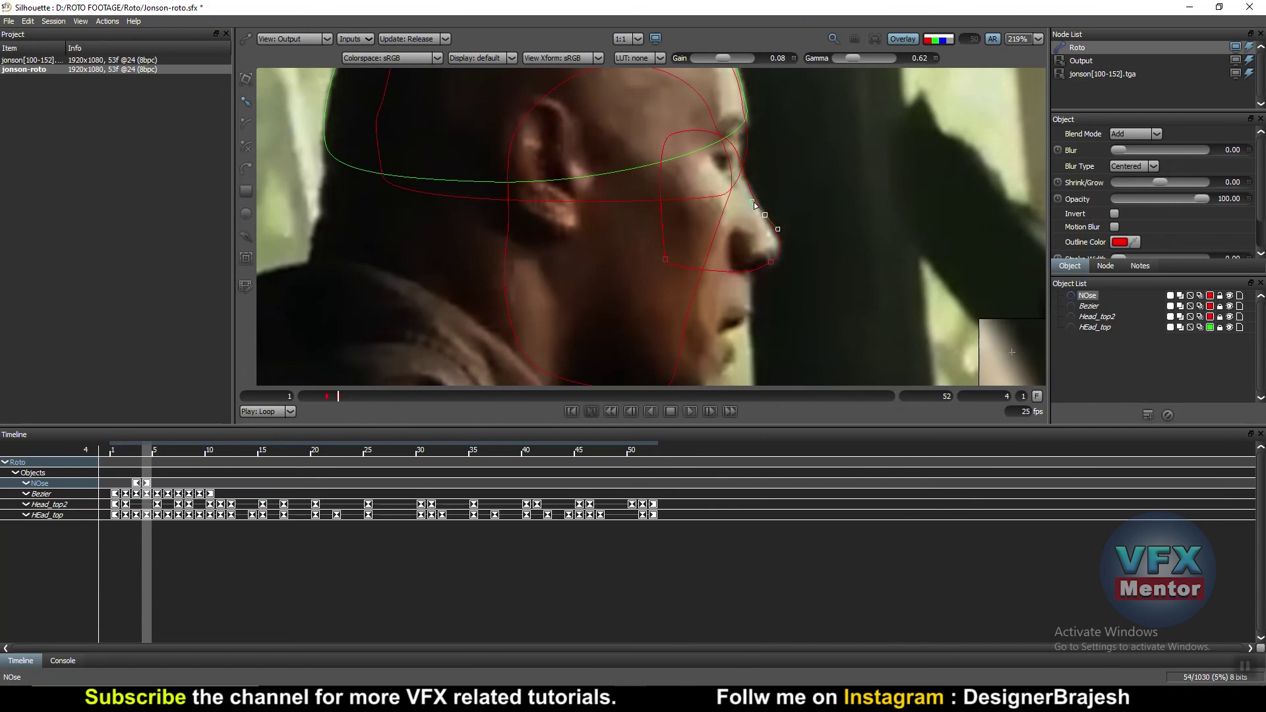
left_click_drag(767, 217, 764, 218)
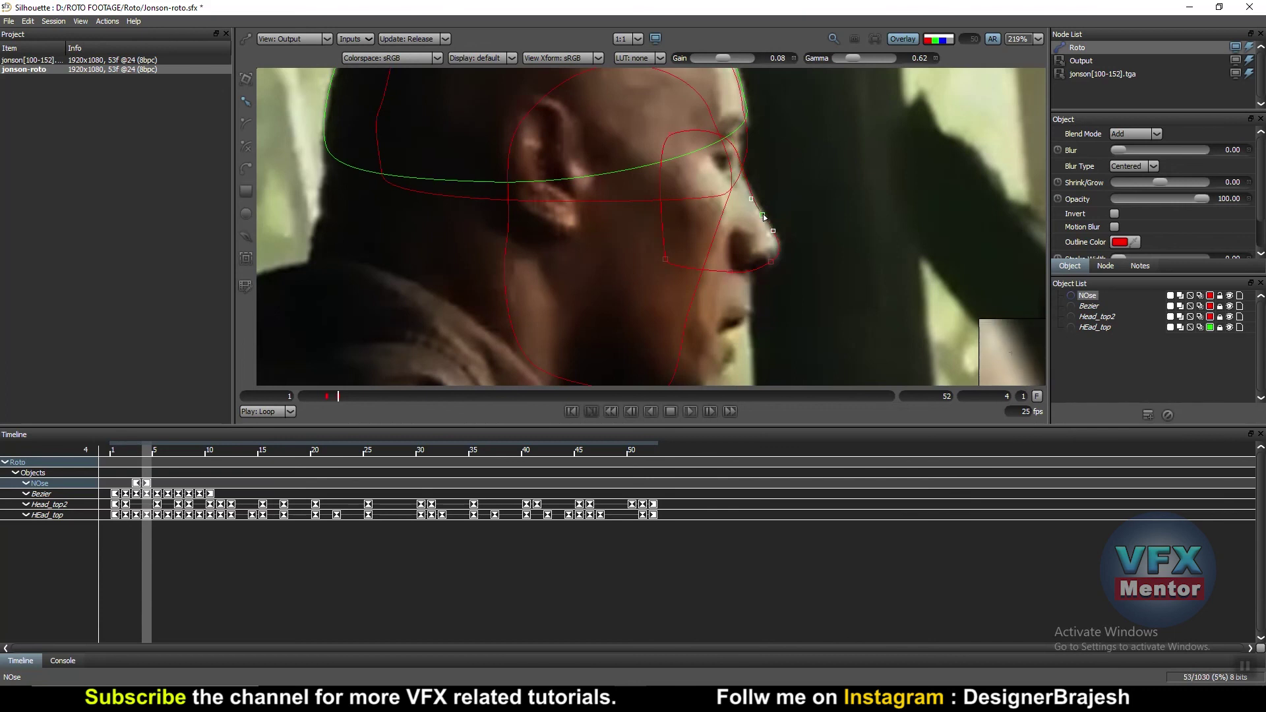
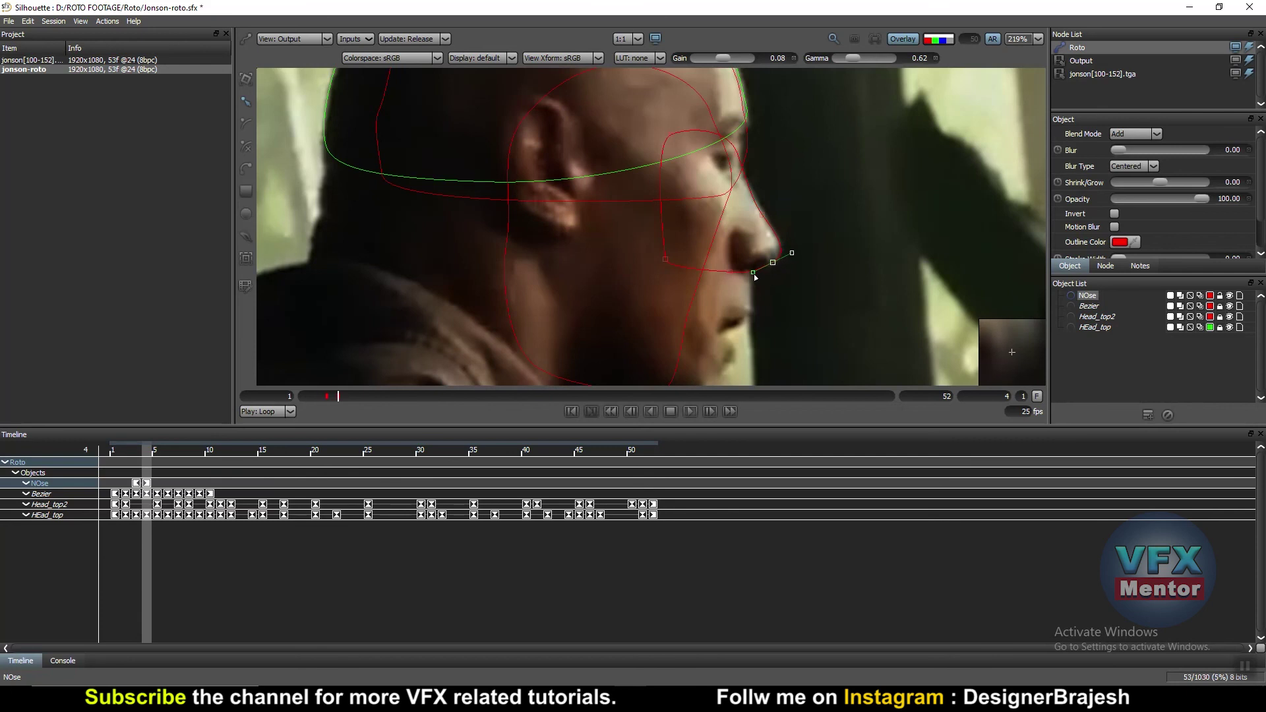
- Refit the NOse lip point at frame 4, then shift the whole shape onto the nose at frame 5
left_click_drag(730, 277, 731, 274)
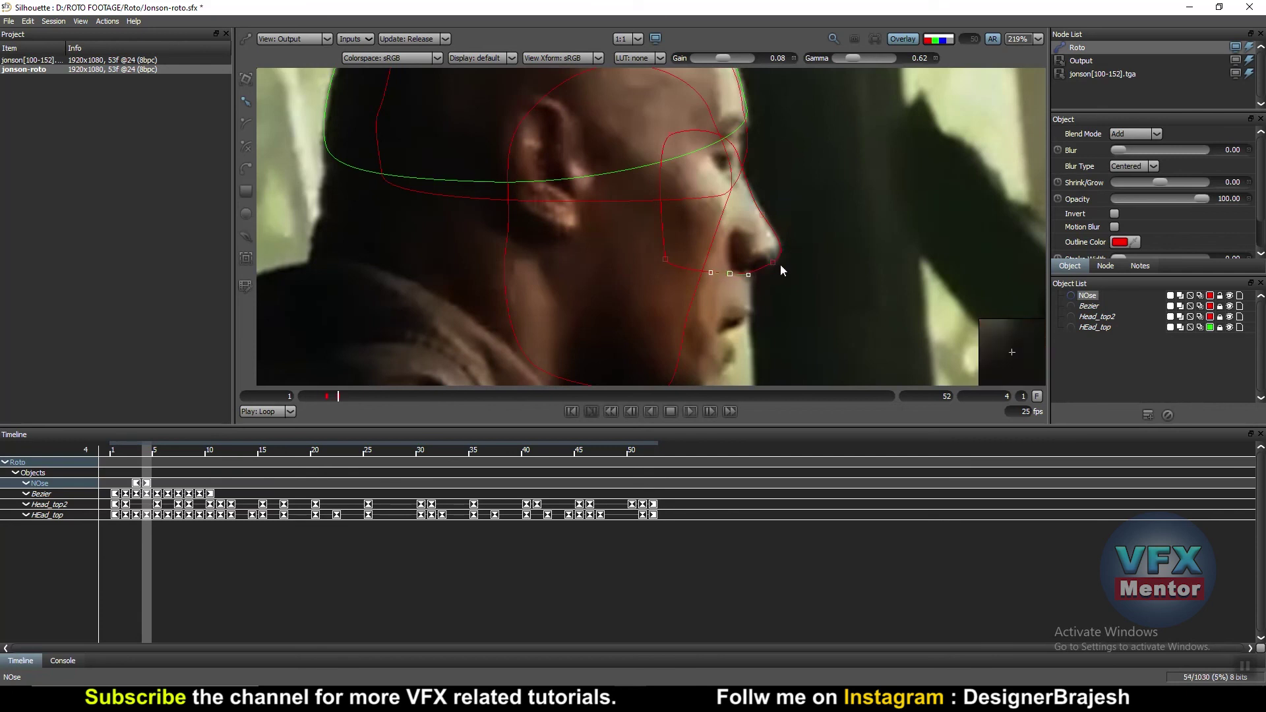
left_click(775, 264)
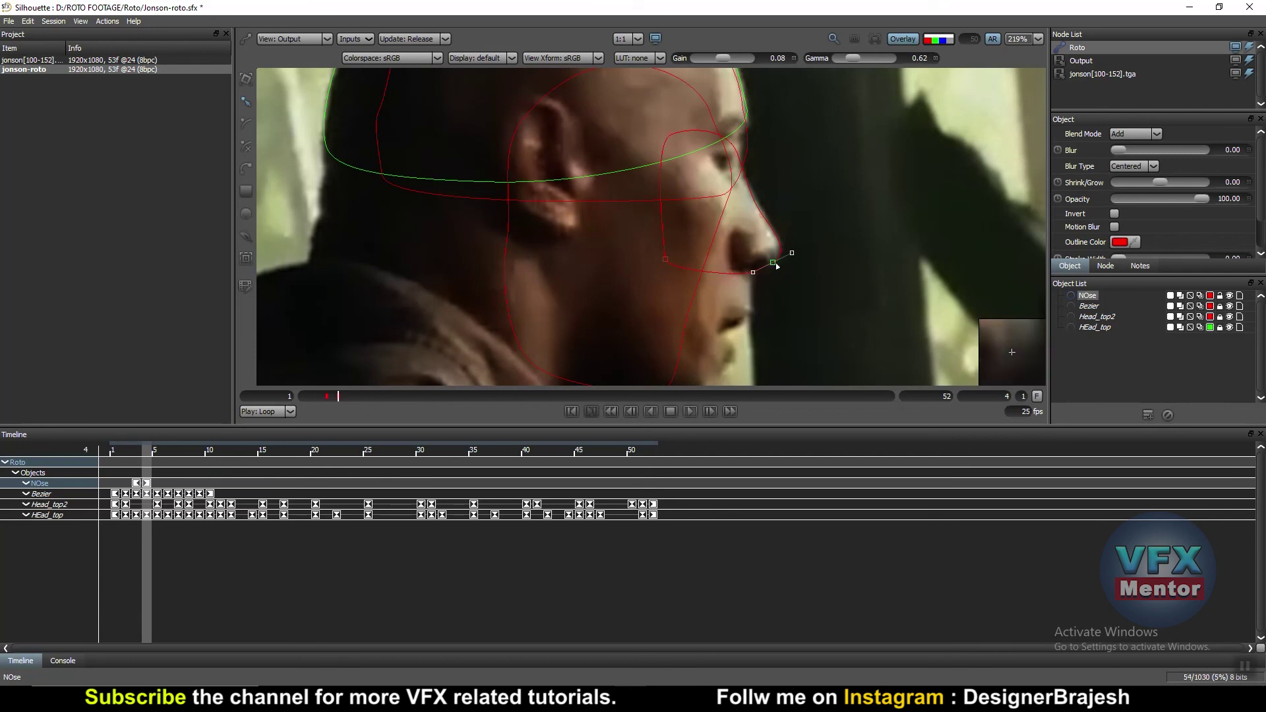
key("Right")
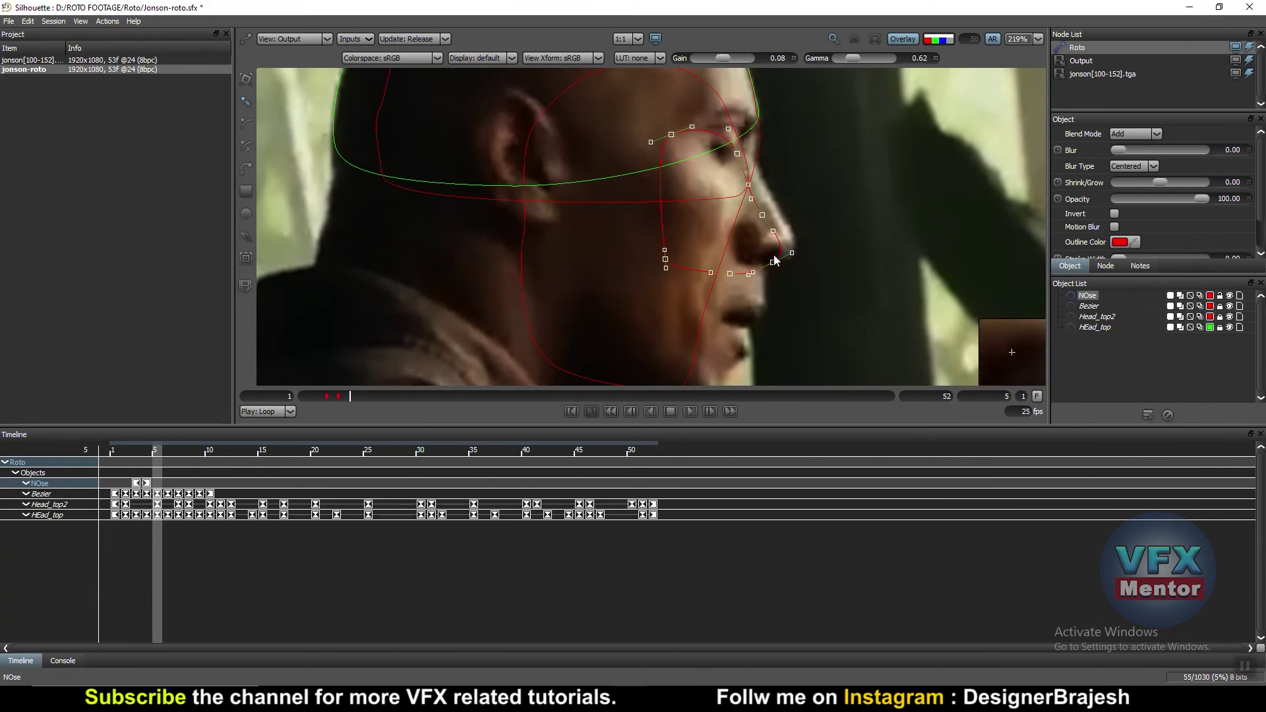
left_click_drag(775, 261, 791, 259)
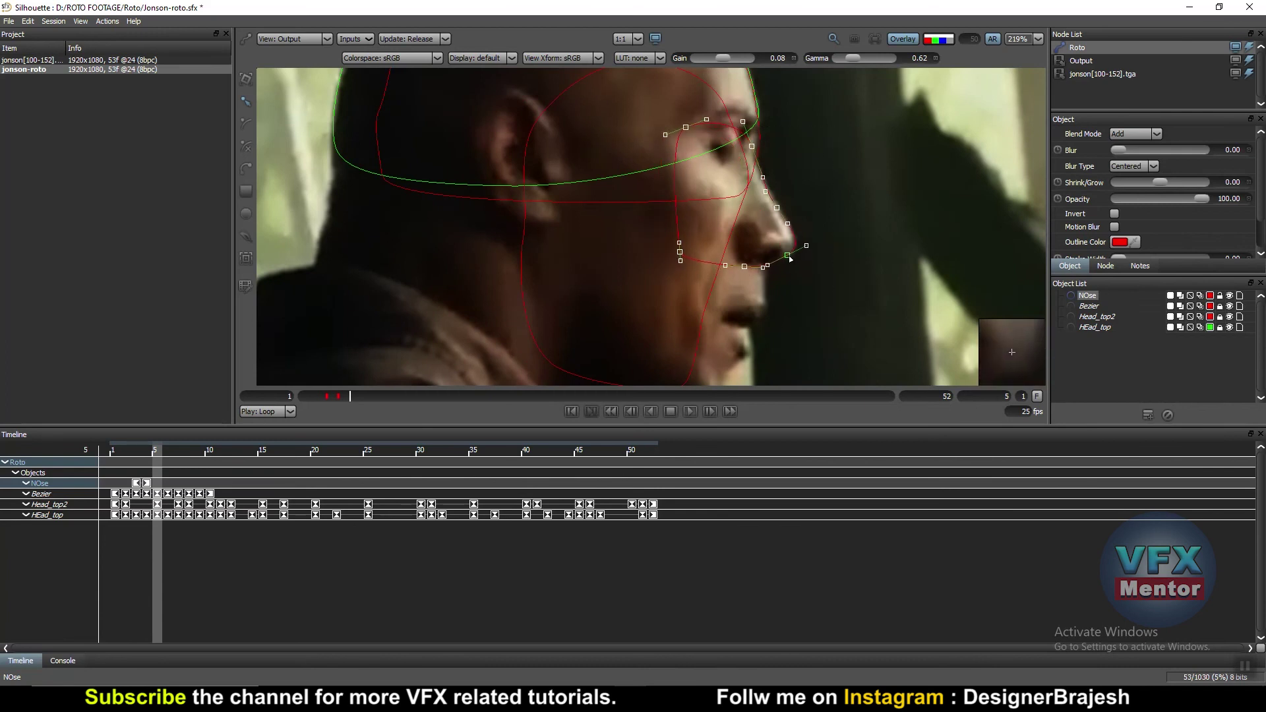
left_click(844, 215)
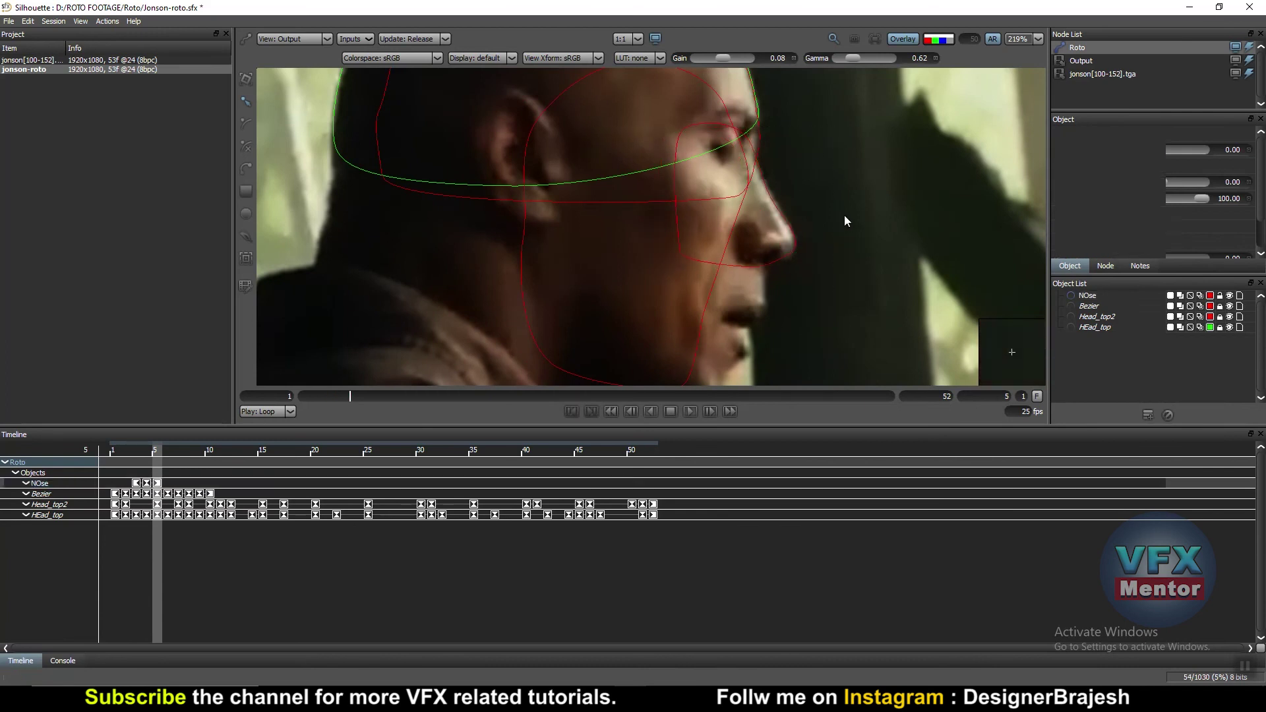
left_click(781, 209)
left_click(777, 207)
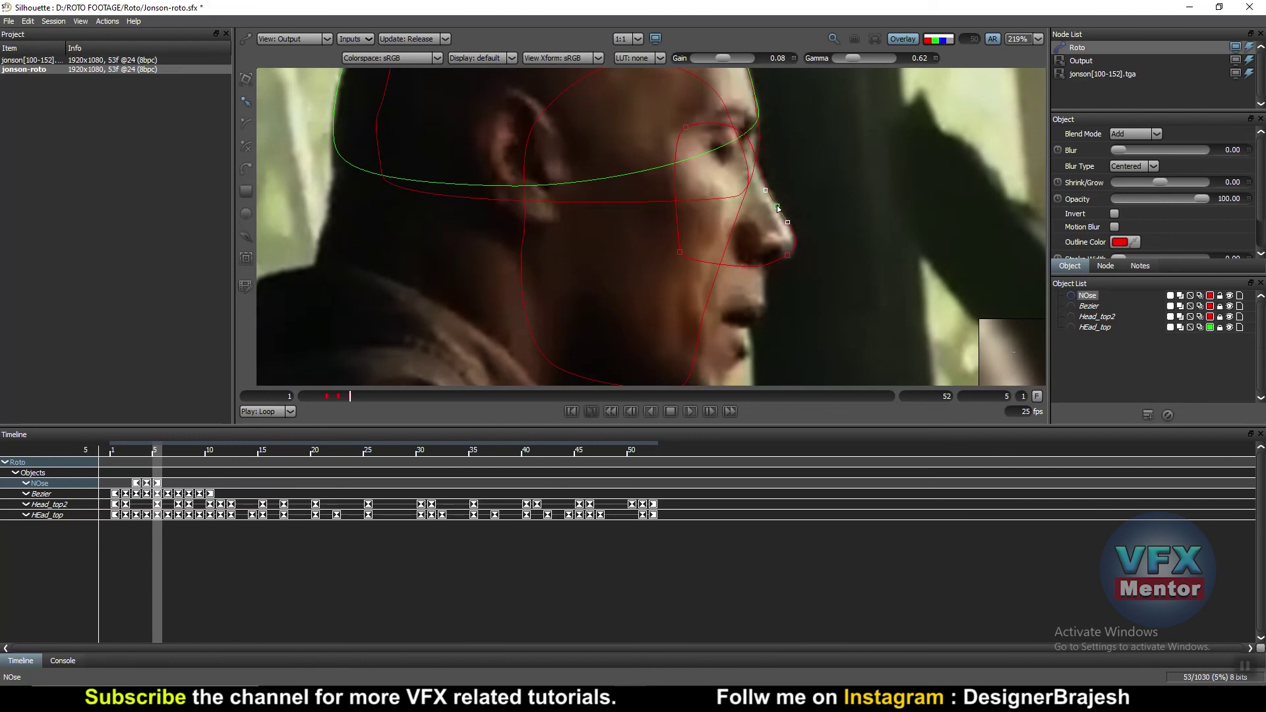
left_click(750, 147)
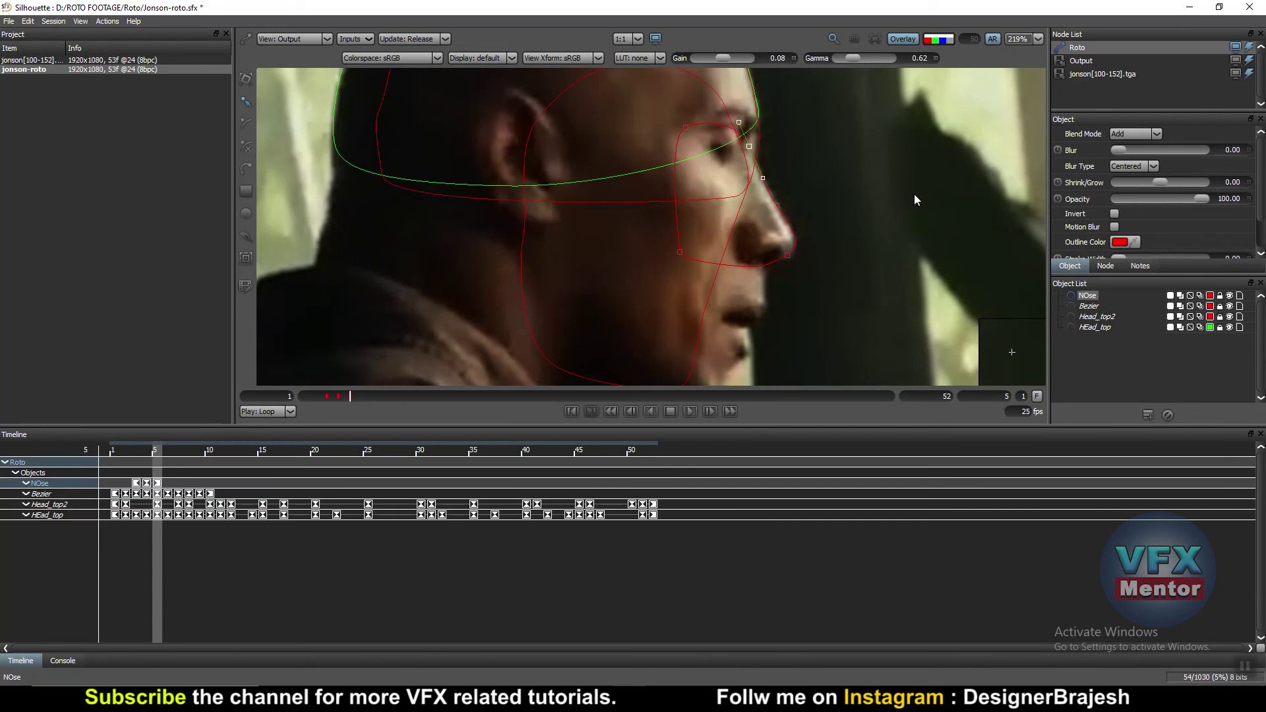
- Shift the NOse shape right at frame 6, then reshape its bridge points to the profile at frame 7
key("Right")
left_click_drag(817, 109, 580, 282)
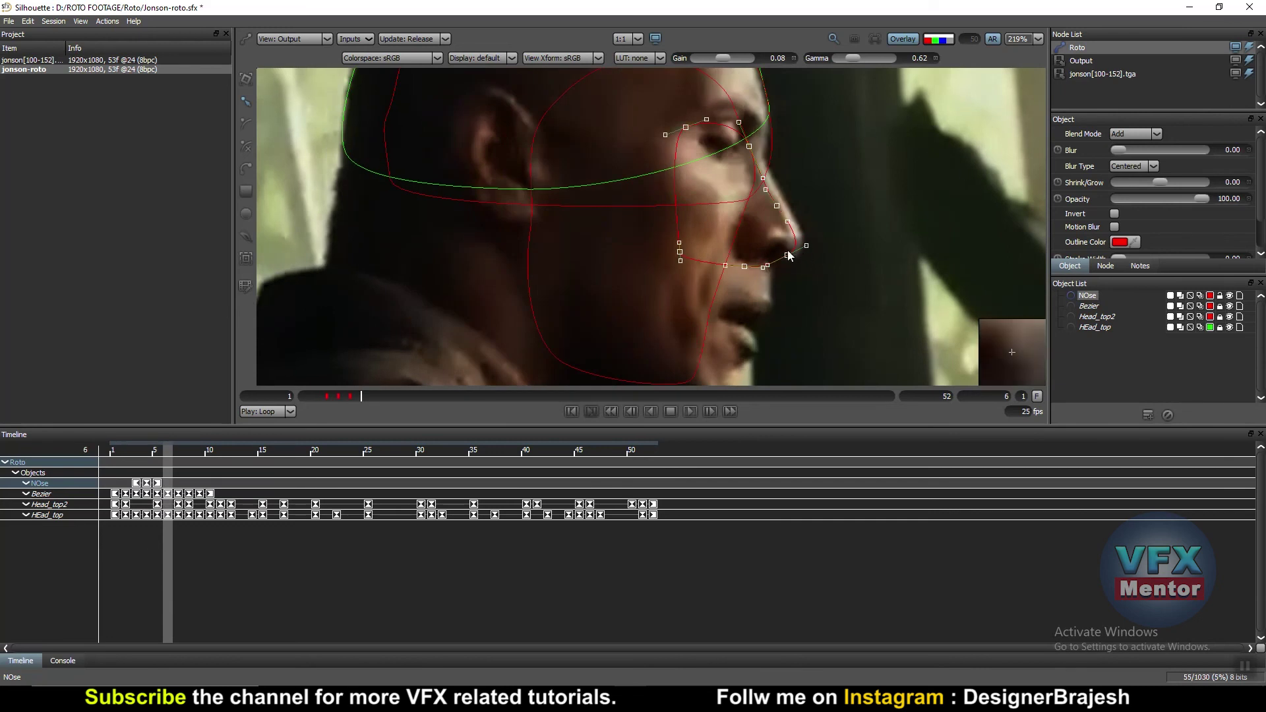
left_click_drag(788, 256, 797, 254)
key("Right")
left_click(768, 192)
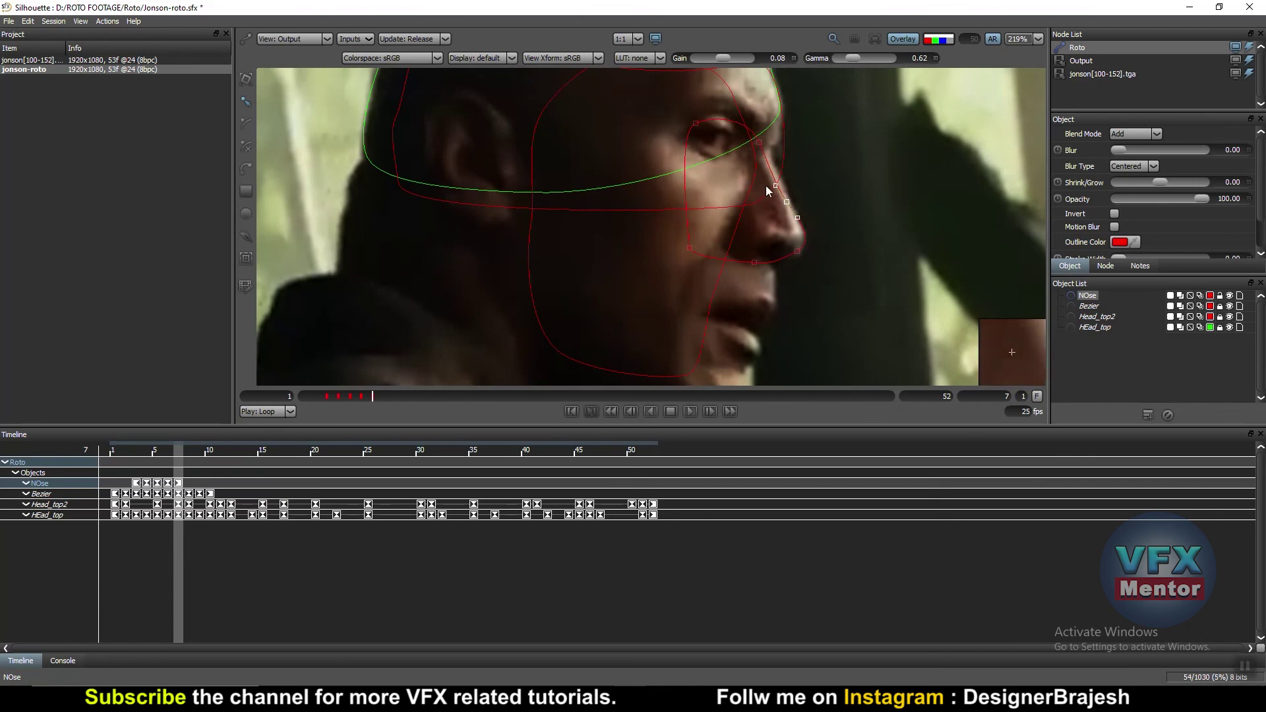
left_click_drag(776, 189, 789, 198)
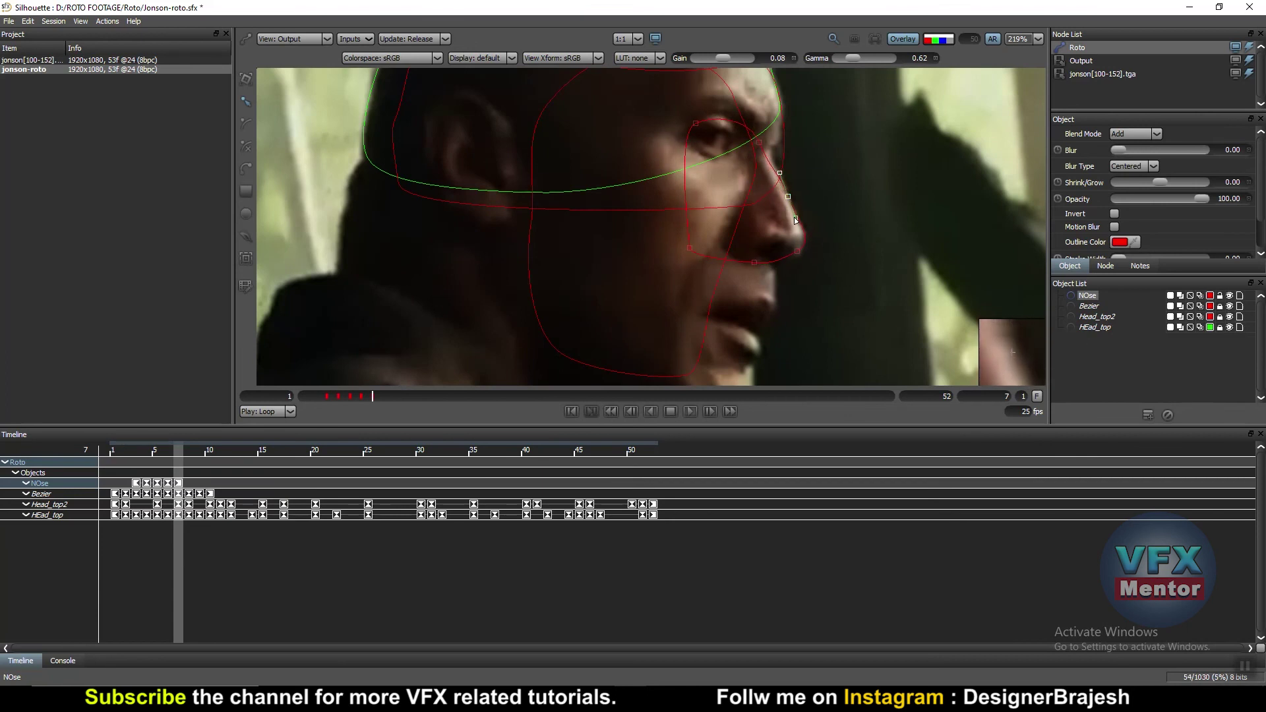
left_click_drag(759, 142, 759, 114)
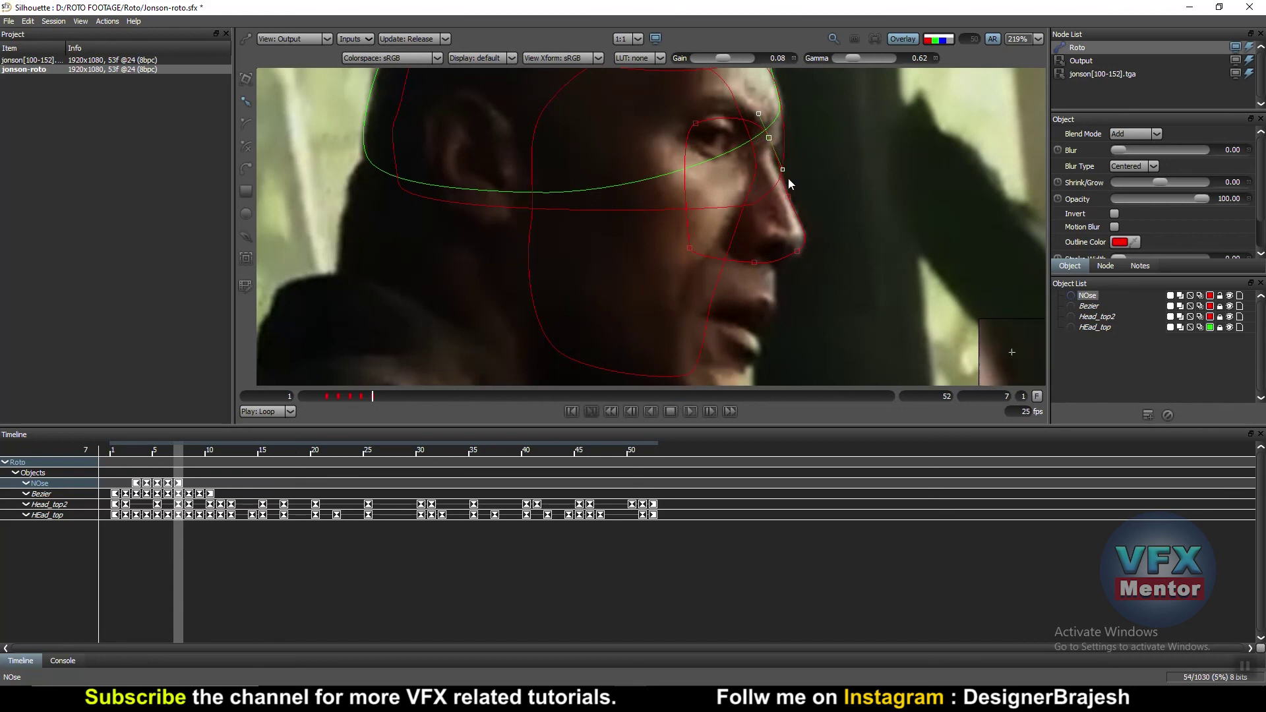
left_click_drag(783, 170, 775, 177)
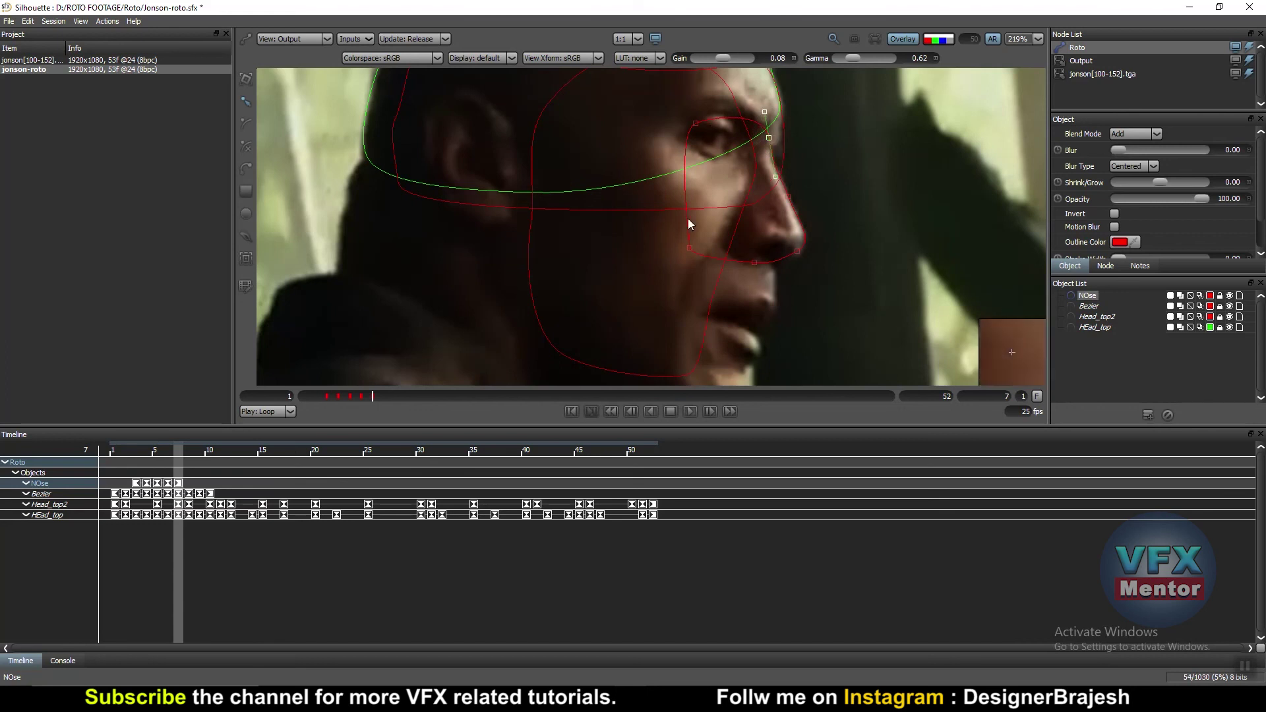
- Key the NOse shape on frames 8–10 by nudging its tip, nostril and side points
key("Right")
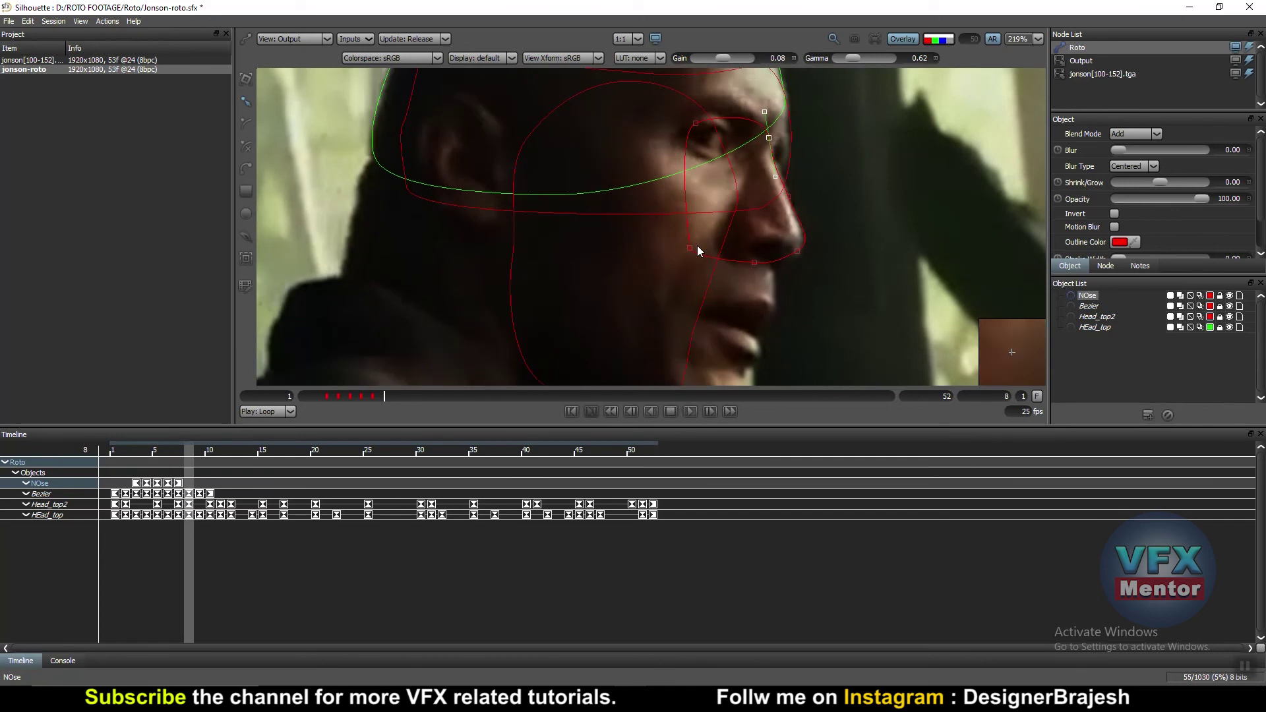
left_click(797, 252)
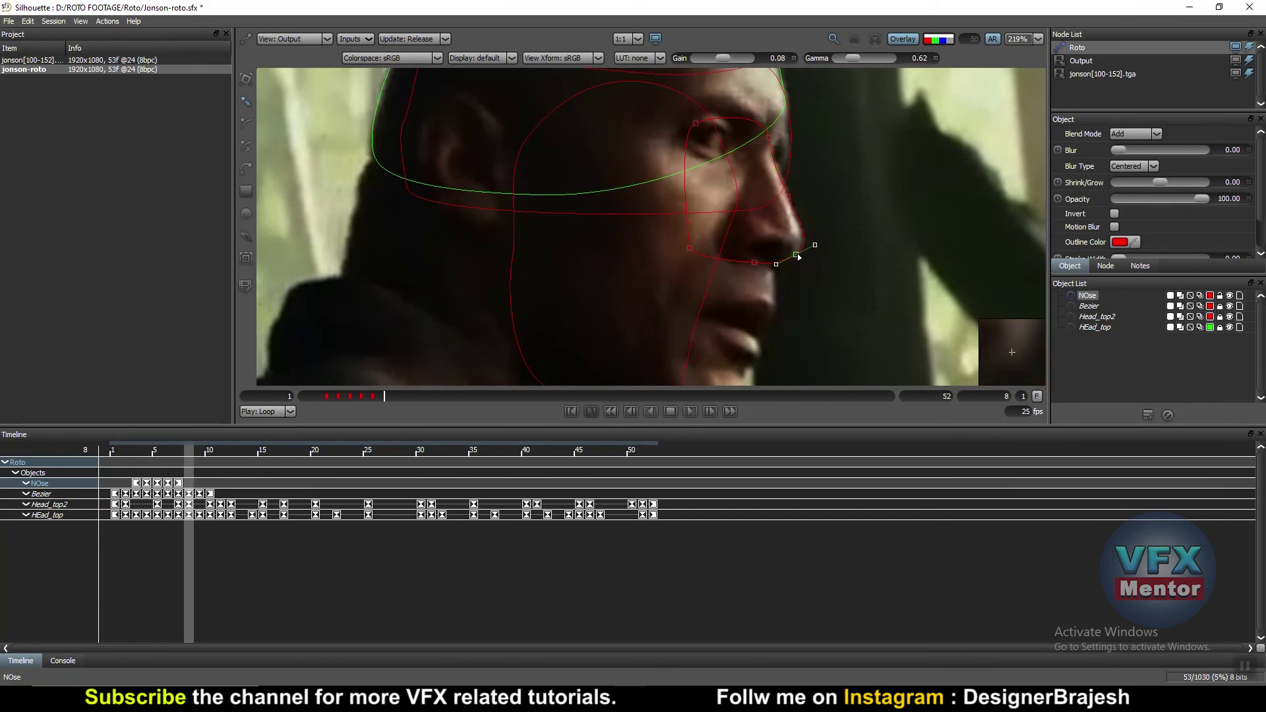
left_click_drag(797, 255, 796, 255)
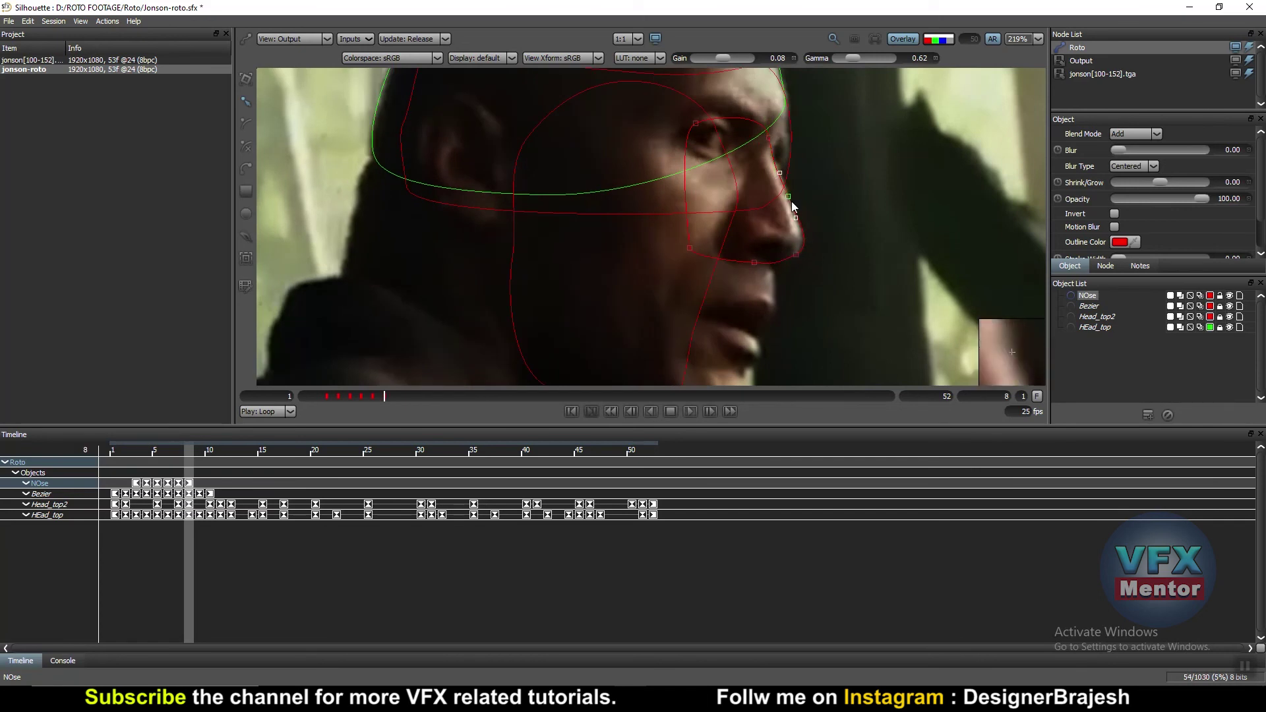
key("Right")
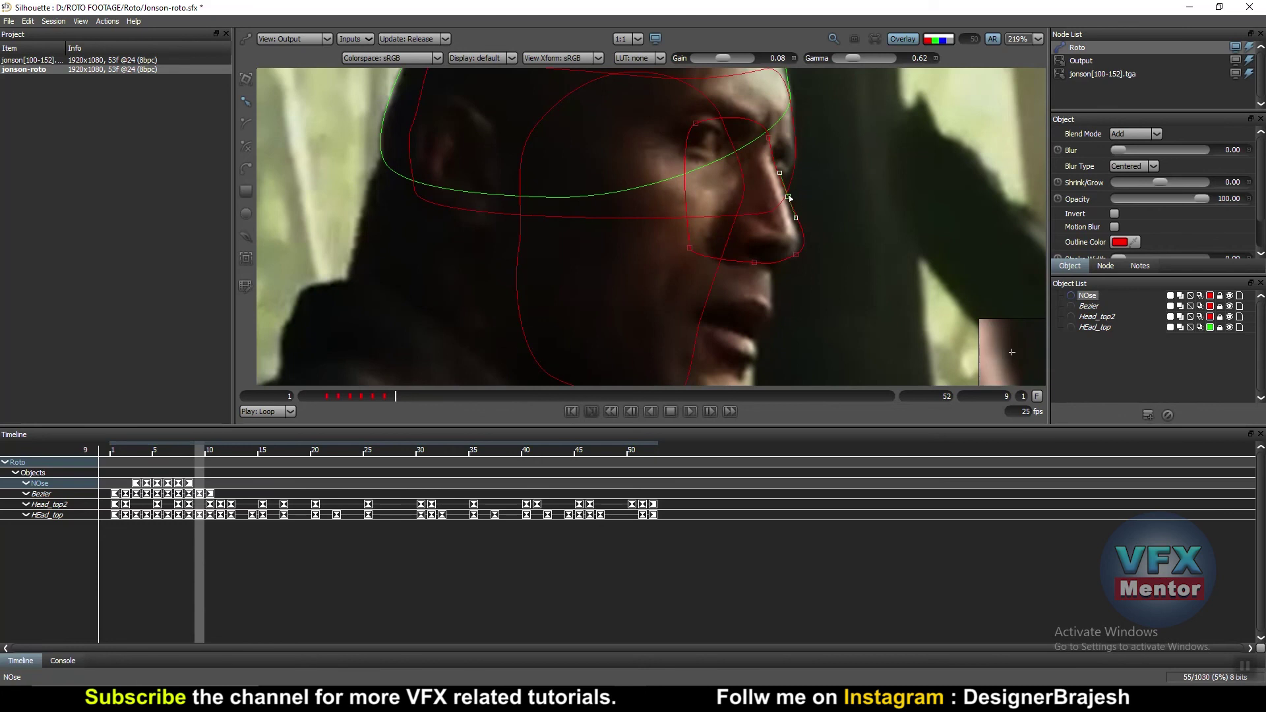
left_click_drag(797, 255, 793, 259)
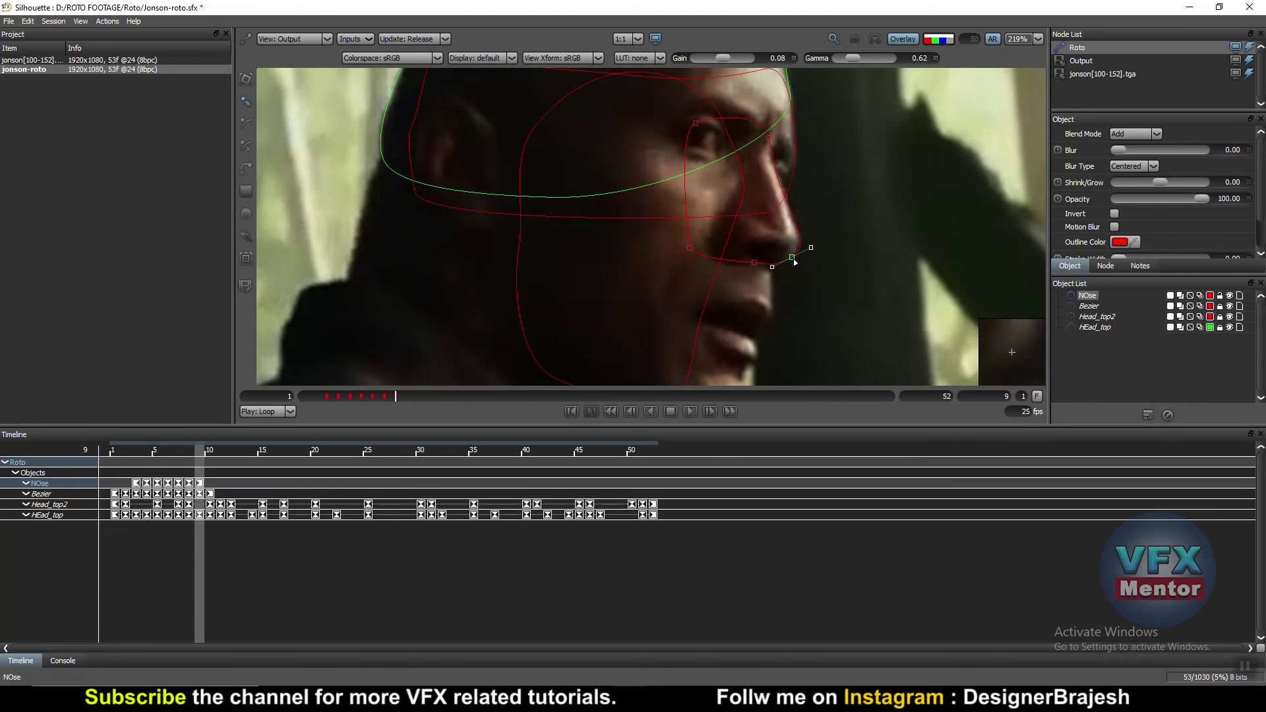
key("Right")
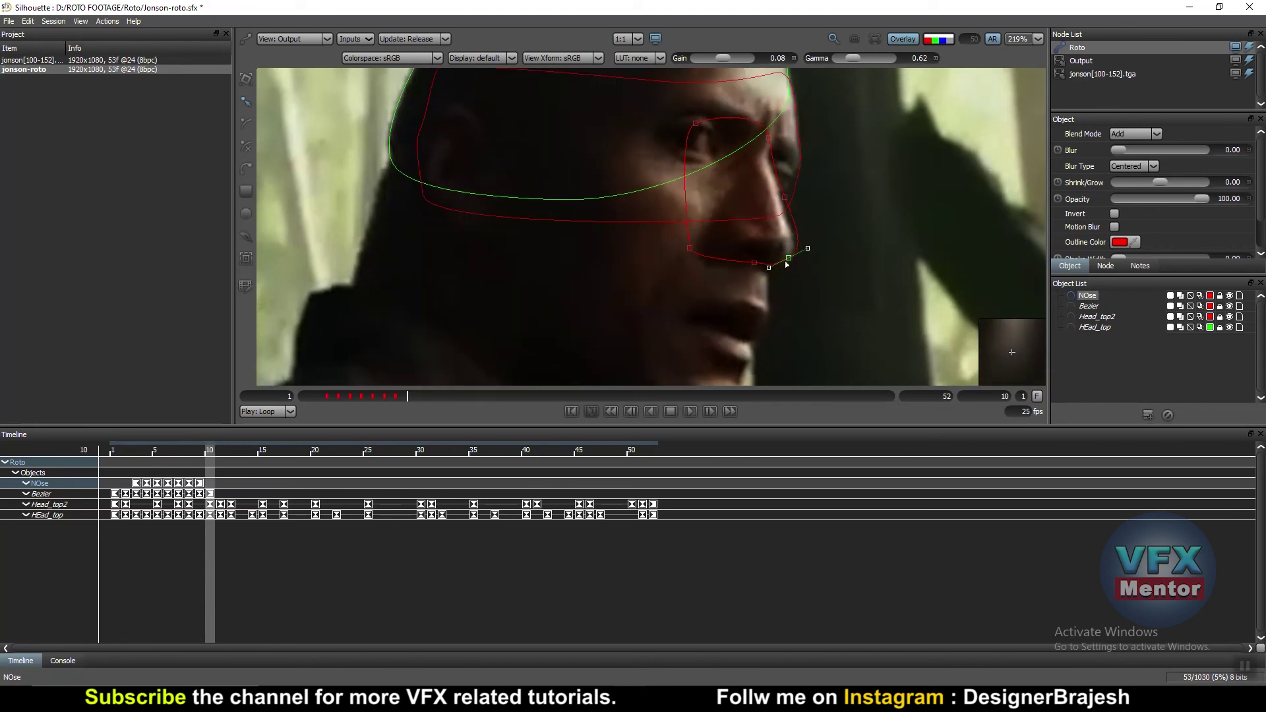
left_click_drag(785, 196, 782, 202)
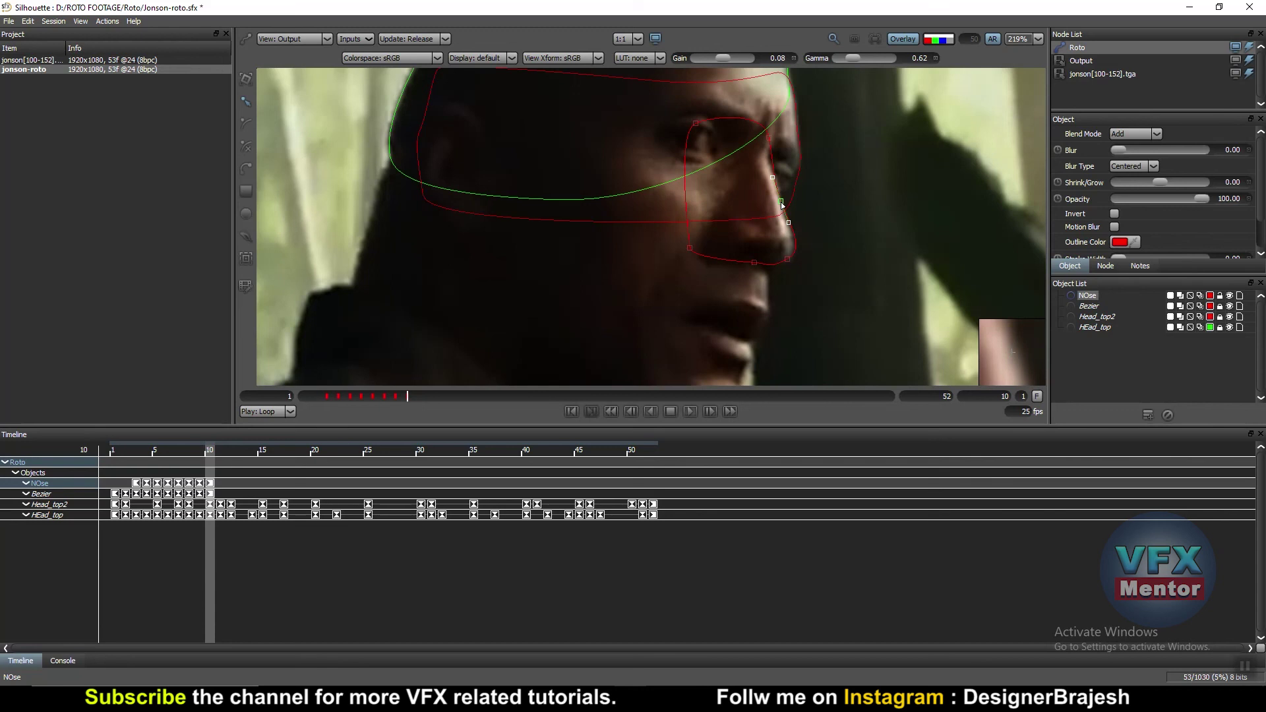
left_click(766, 139)
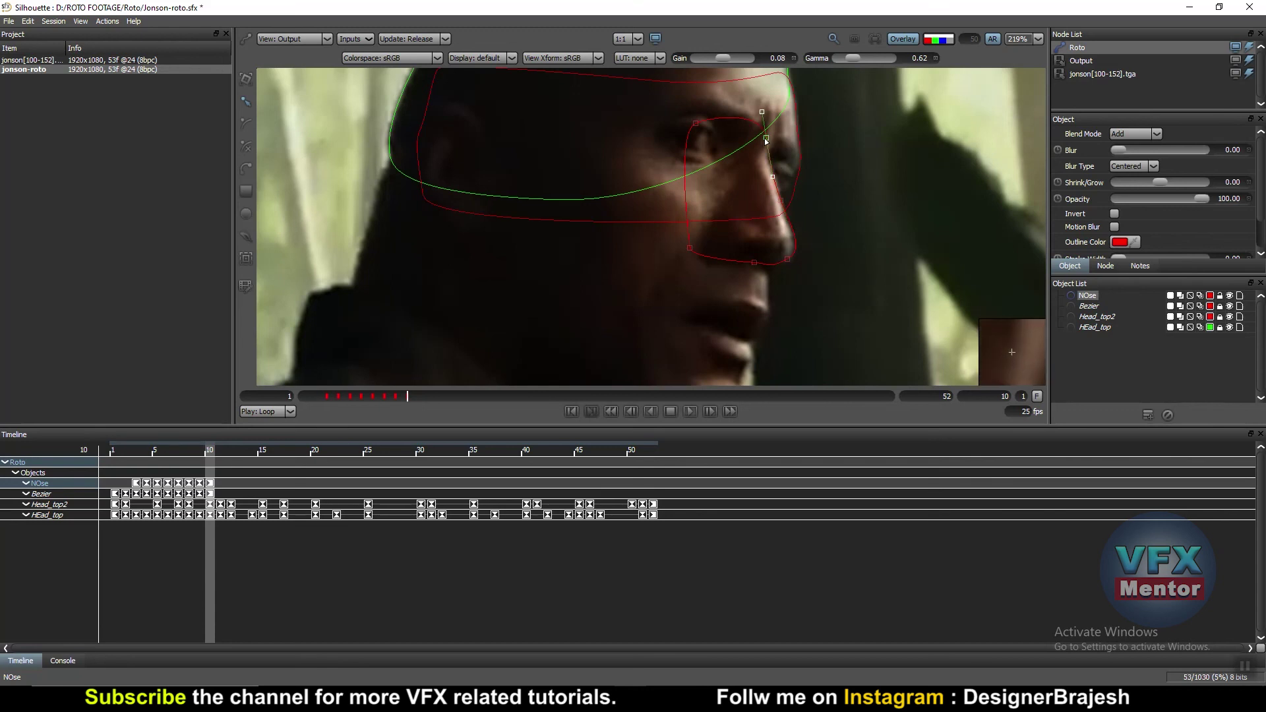
- At frame 11, pull the NOse side, bottom and upper points onto the nose profile
key("Right")
left_click(752, 267)
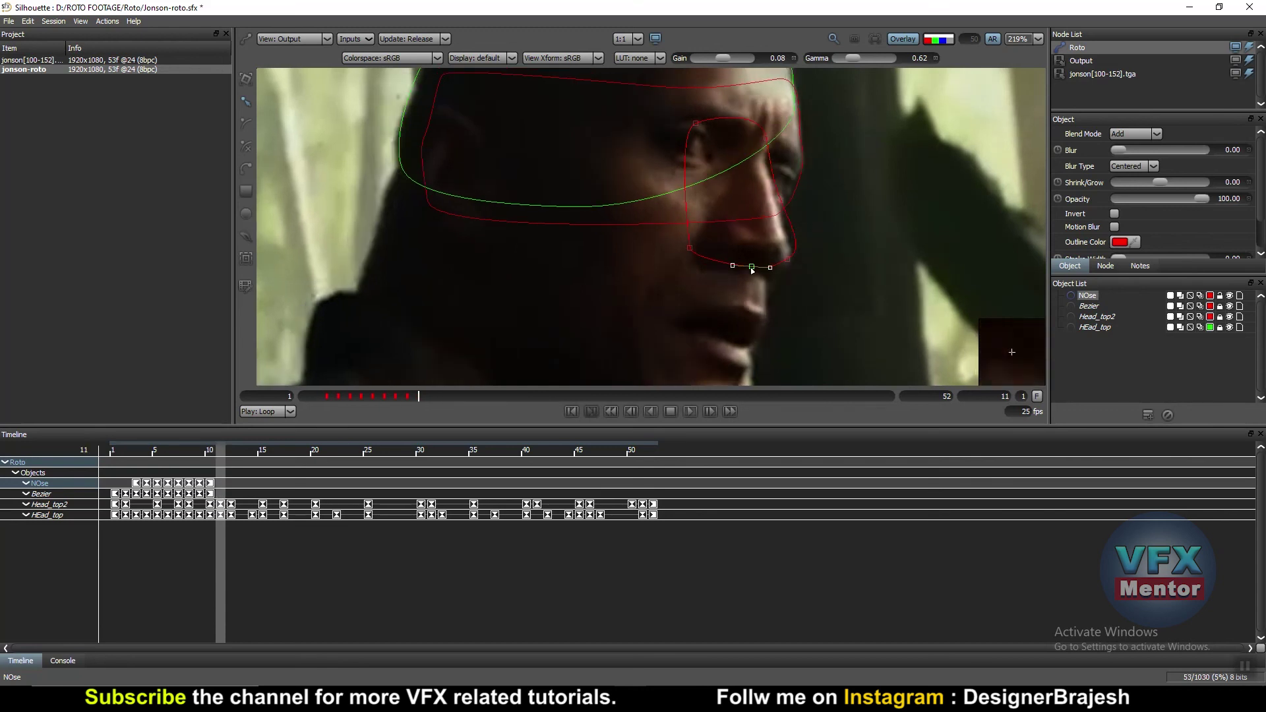
mouse_move(788, 259)
left_mouse_down()
mouse_move(748, 267)
mouse_move(687, 247)
left_mouse_up()
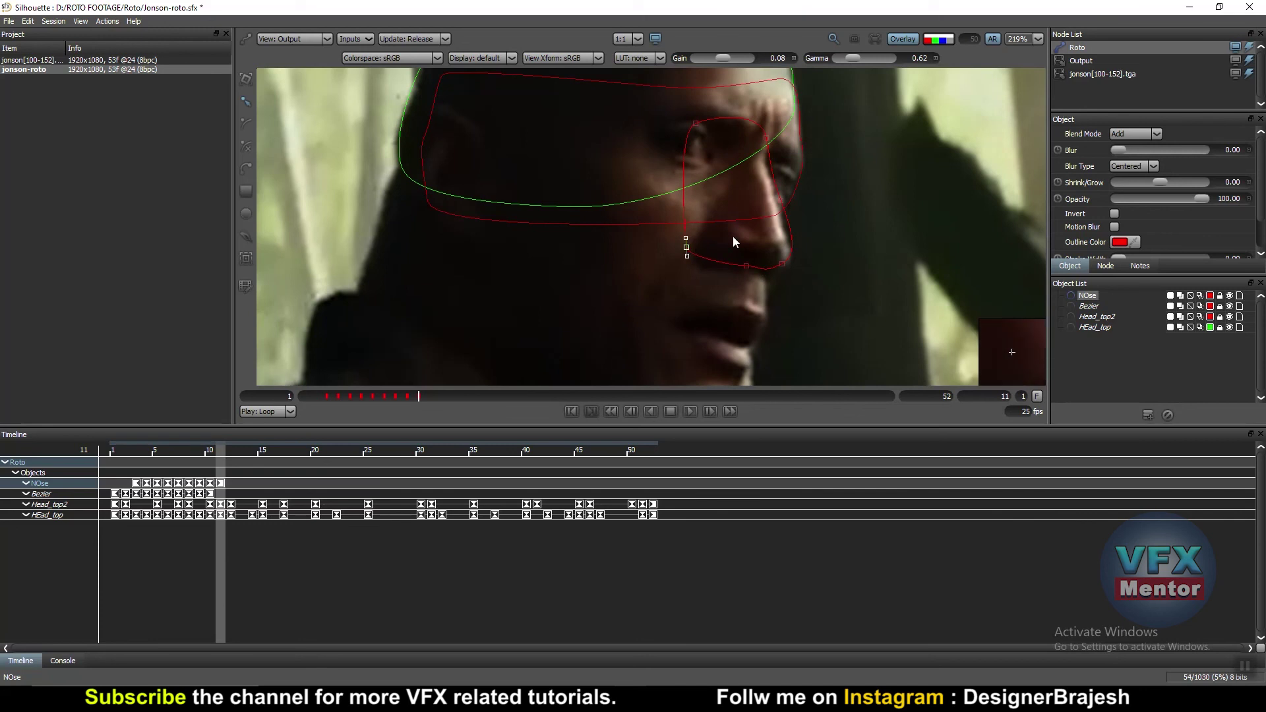
left_click(775, 201)
left_click_drag(784, 223, 783, 227)
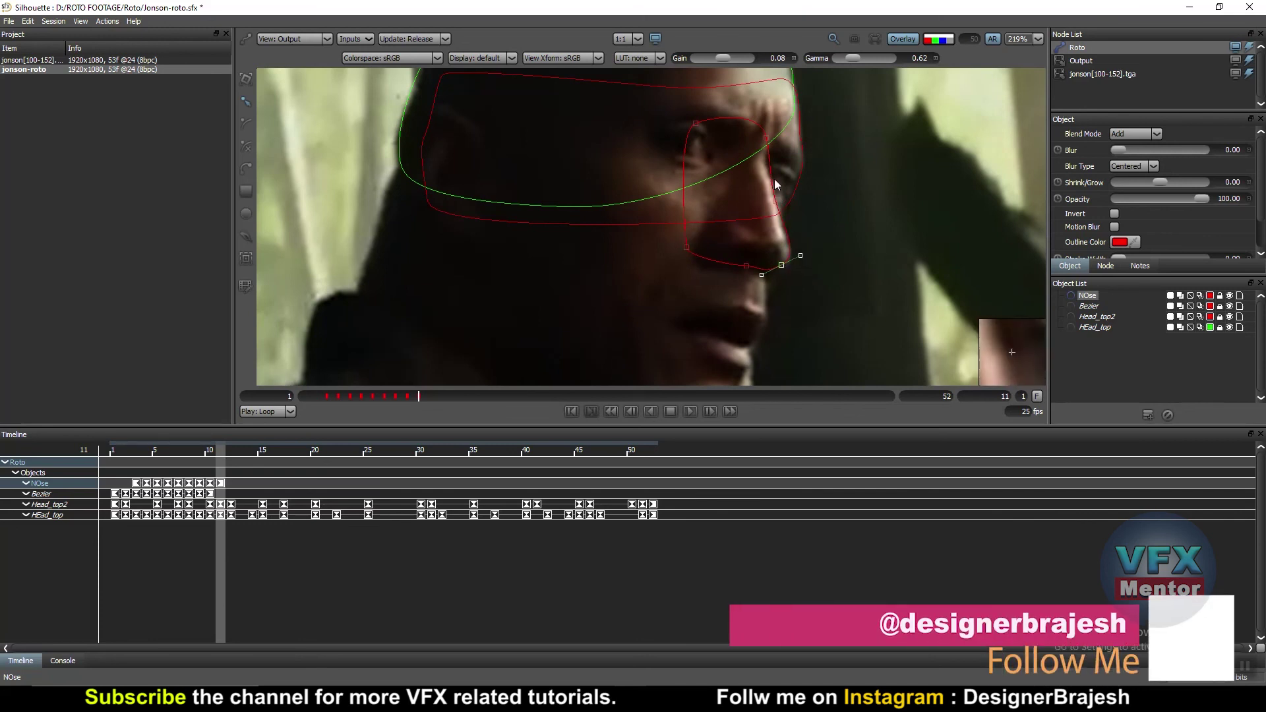
left_click_drag(766, 140, 764, 138)
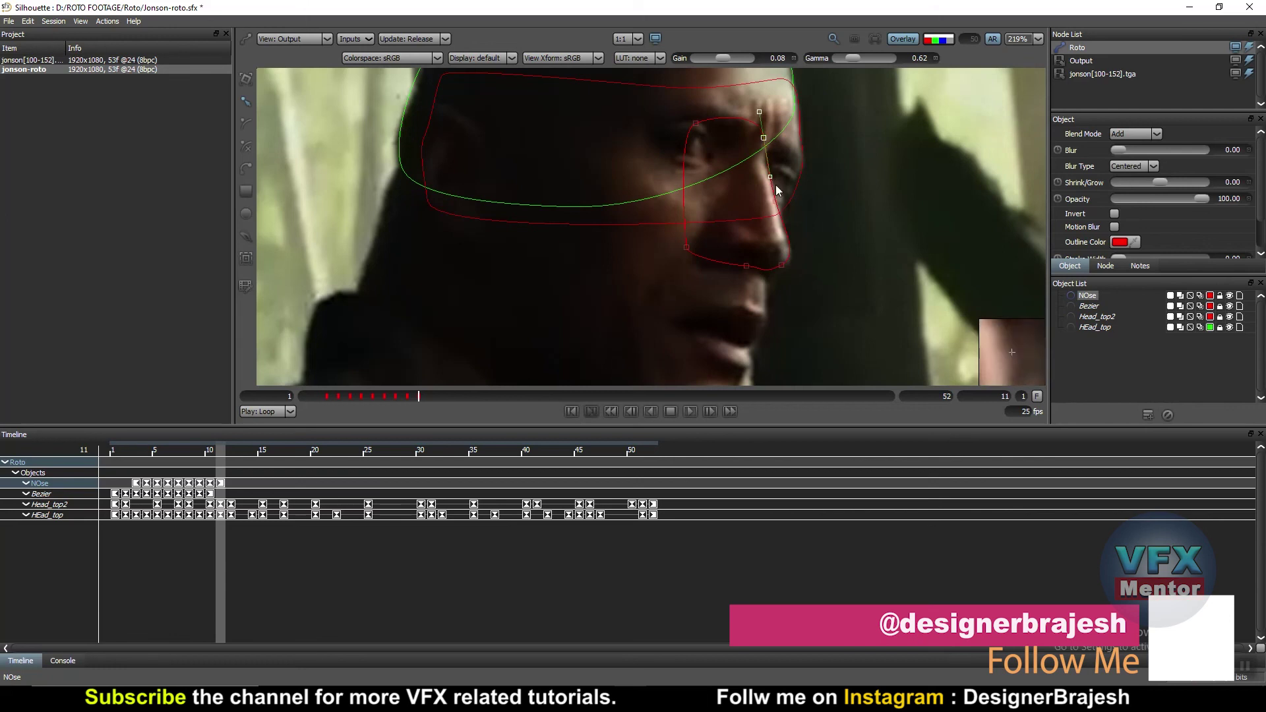
- Move the whole NOse shape down on frames 12 and 13 to follow the nose
key("Right")
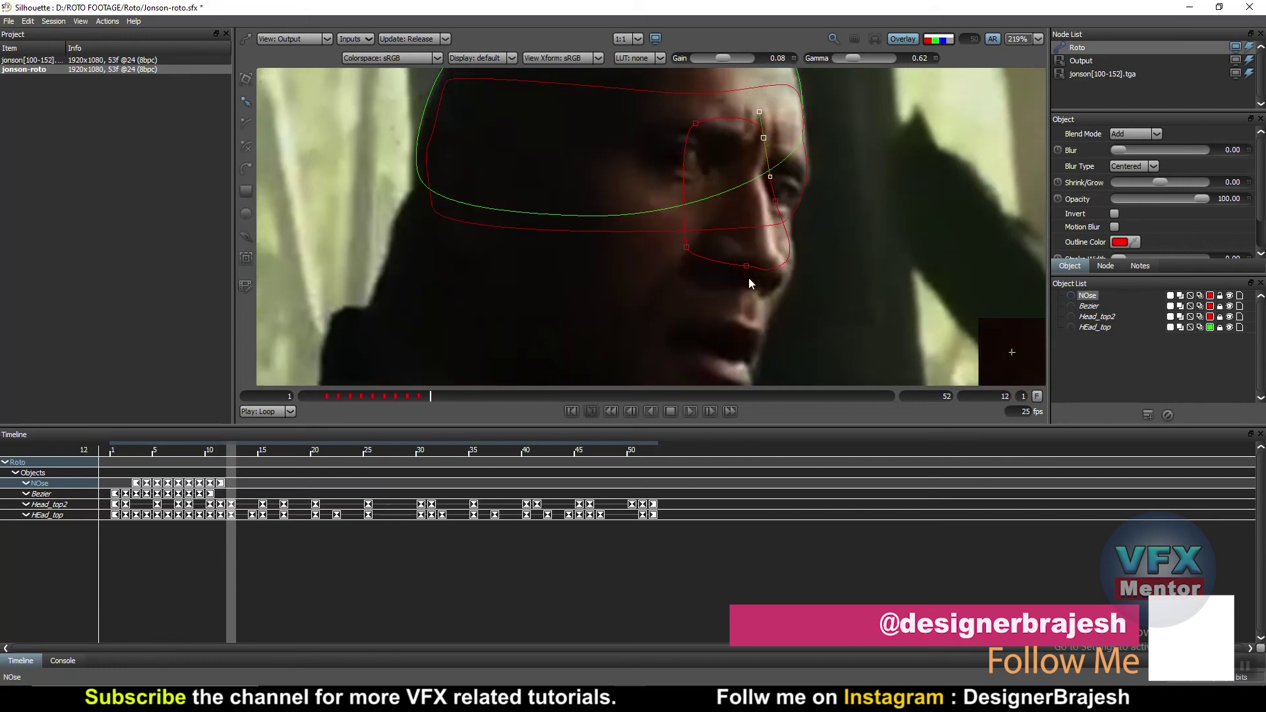
key("ctrl+a")
left_click_drag(783, 270, 779, 288)
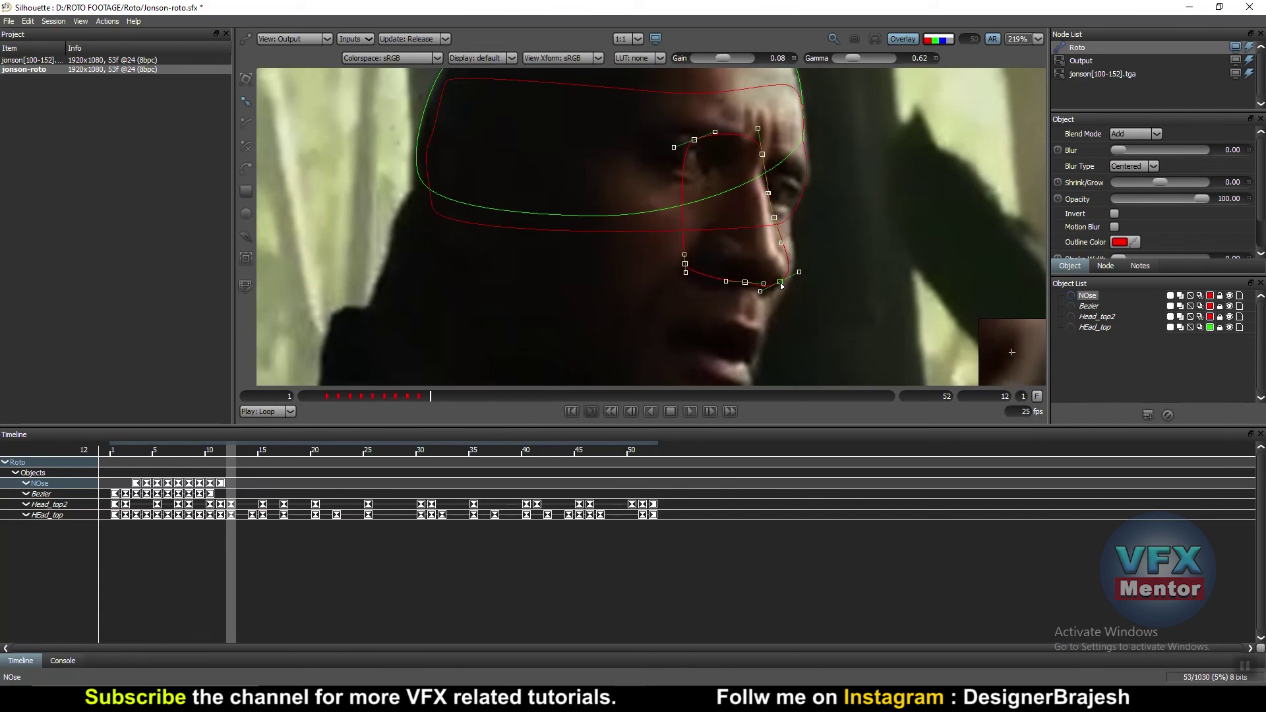
key("Right")
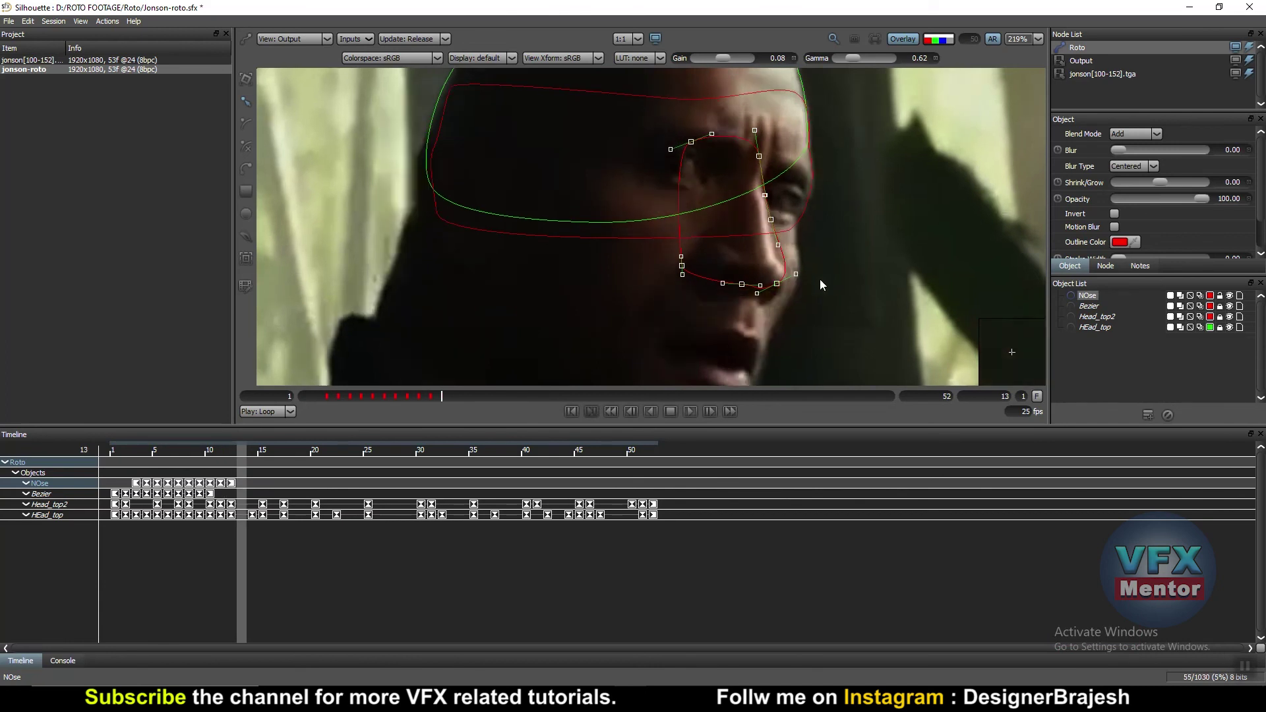
left_click_drag(777, 286, 776, 300)
key("Right")
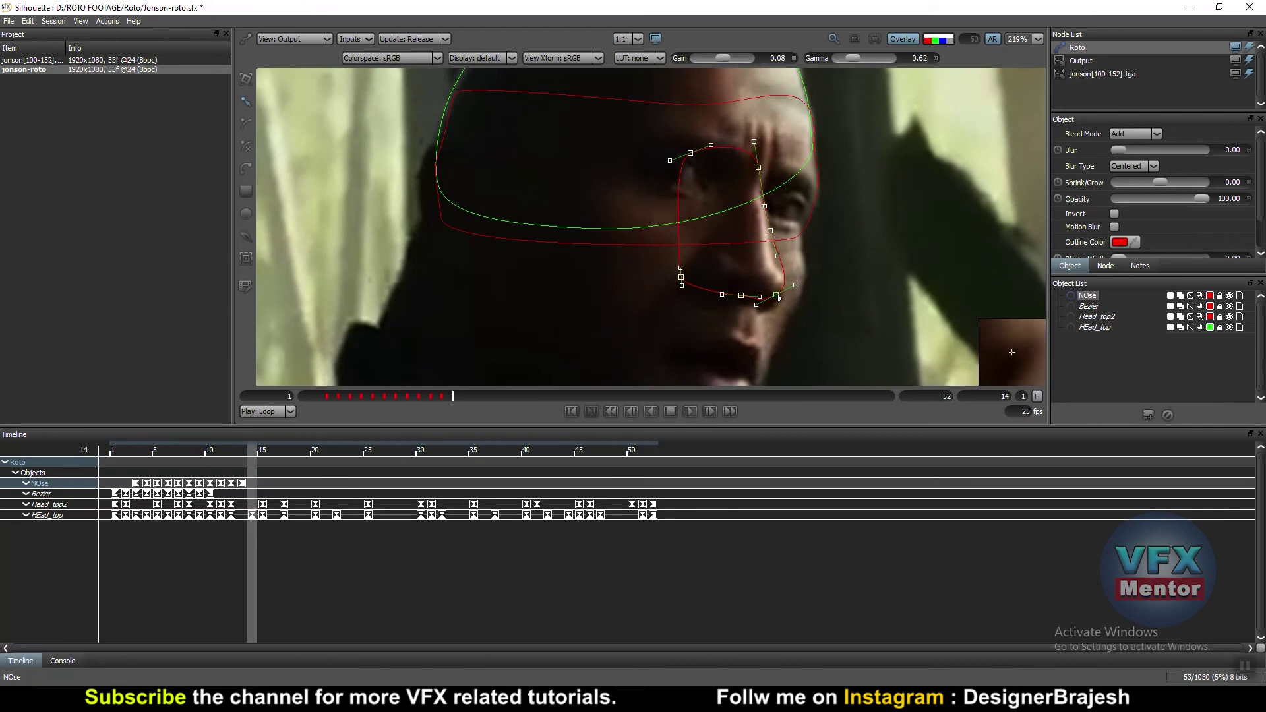
- At frame 15, move the NOse shape off the face to the left frame edge with the Transform tool
scroll(814, 260, "down", 2)
key("Right")
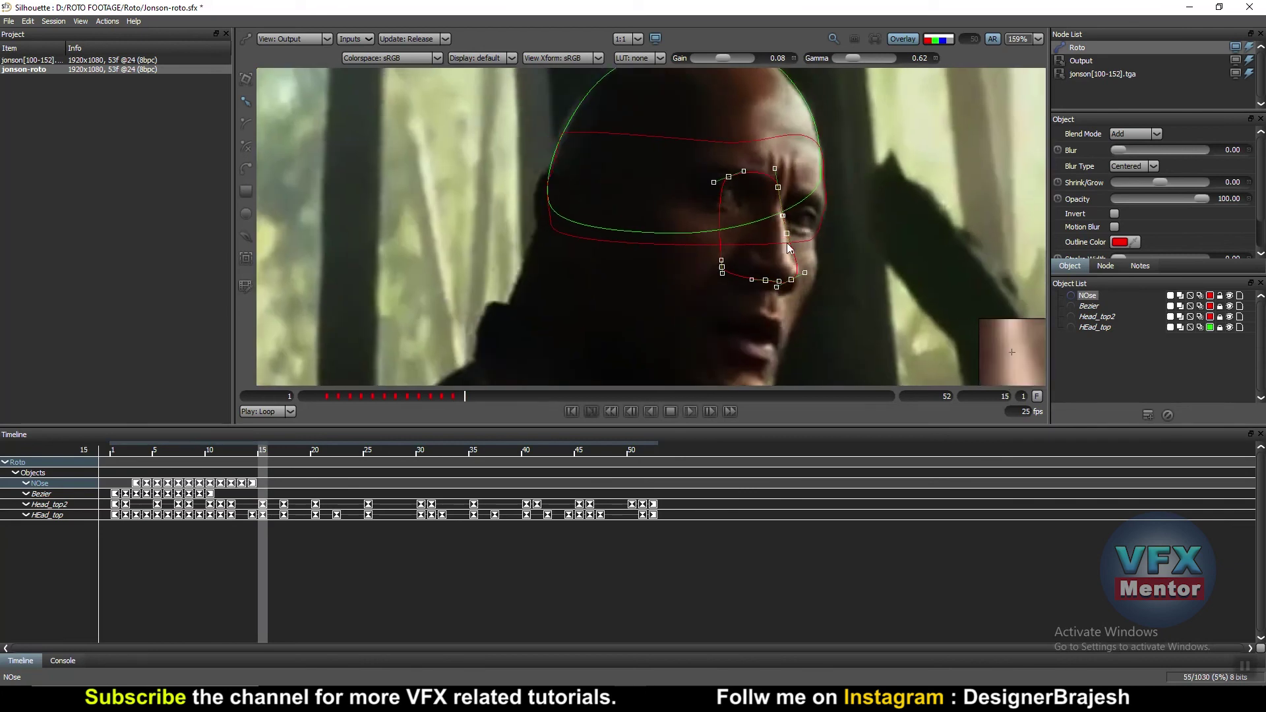
scroll(830, 252, "down", 3)
scroll(808, 214, "up", 2)
scroll(738, 252, "down", 1)
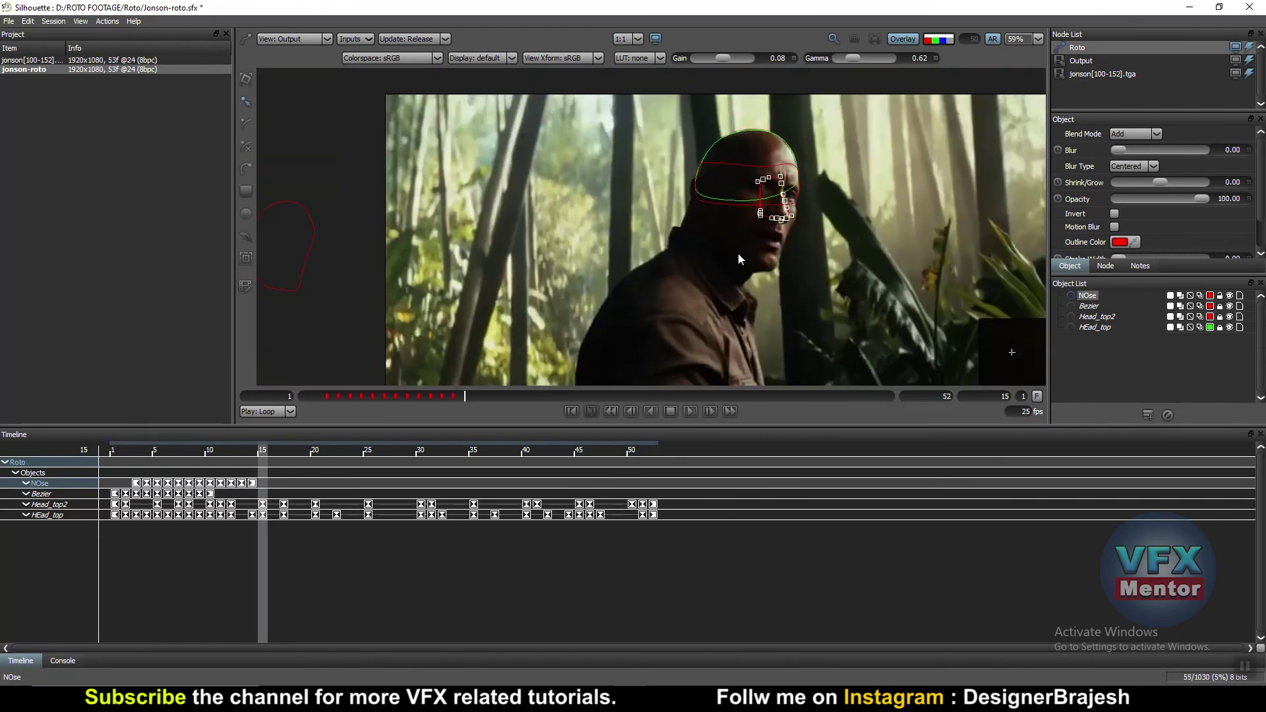
left_click(246, 79)
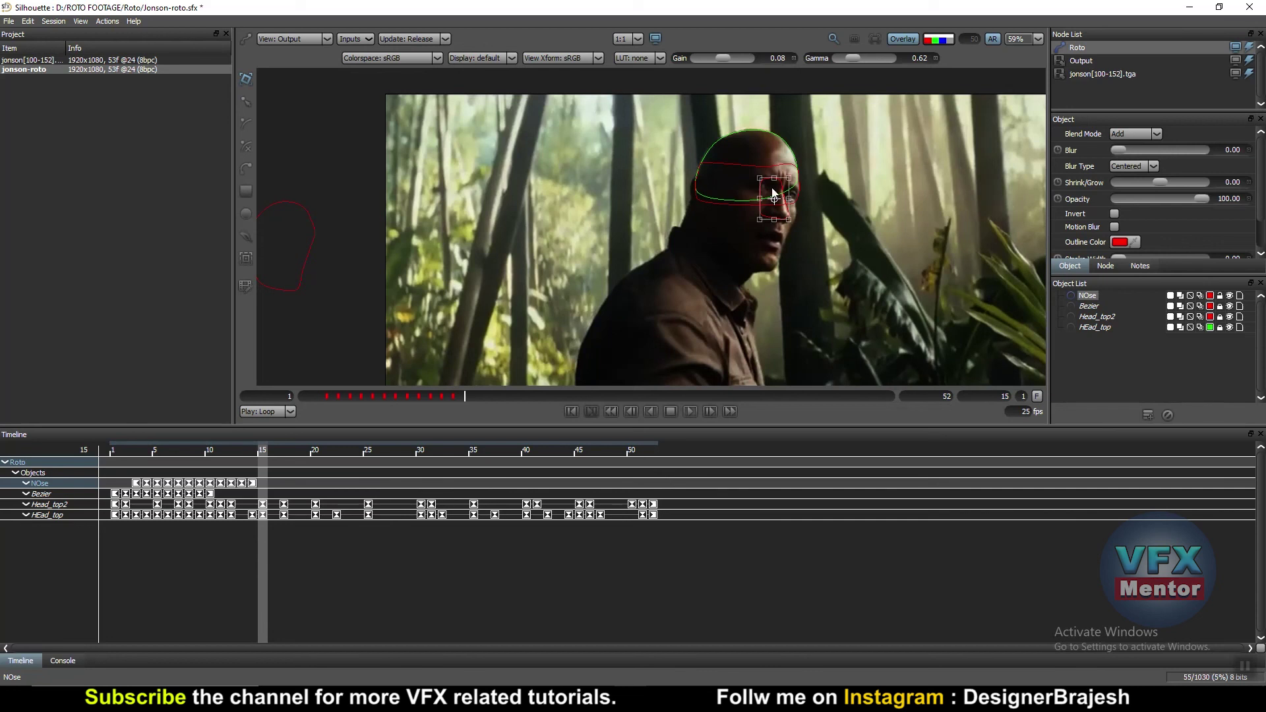
left_click_drag(781, 188, 403, 231)
left_click_drag(356, 269, 355, 269)
scroll(813, 200, "up", 1)
scroll(733, 219, "up", 2)
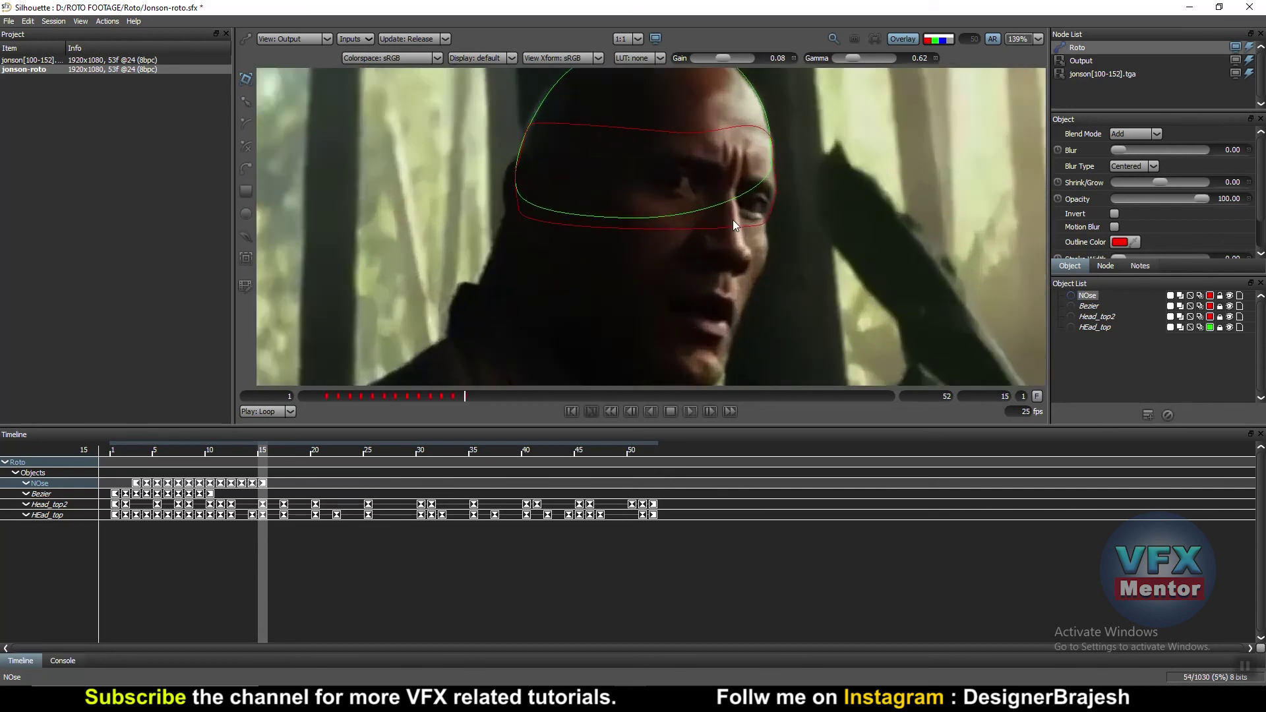
scroll(733, 220, "down", 1)
scroll(745, 251, "up", 3)
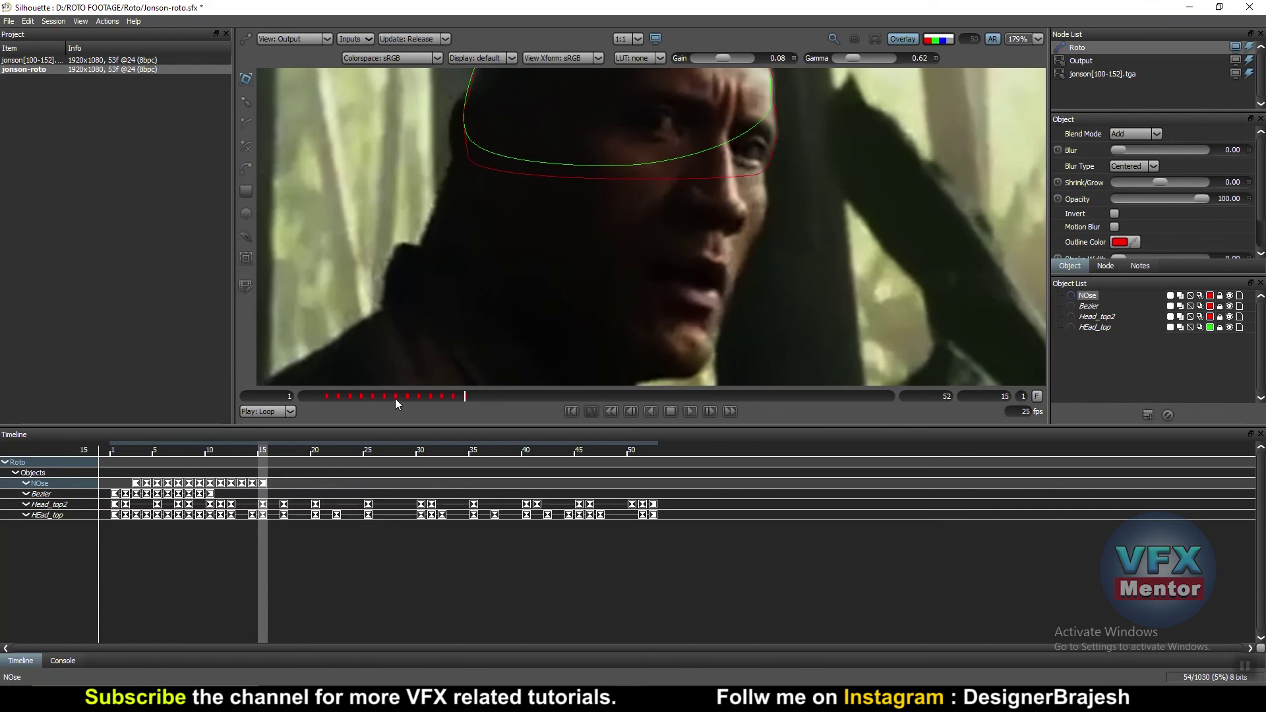
- Return to frame 12 and lock the NOse shape, ready to draw a new Bezier shape
left_click(253, 456)
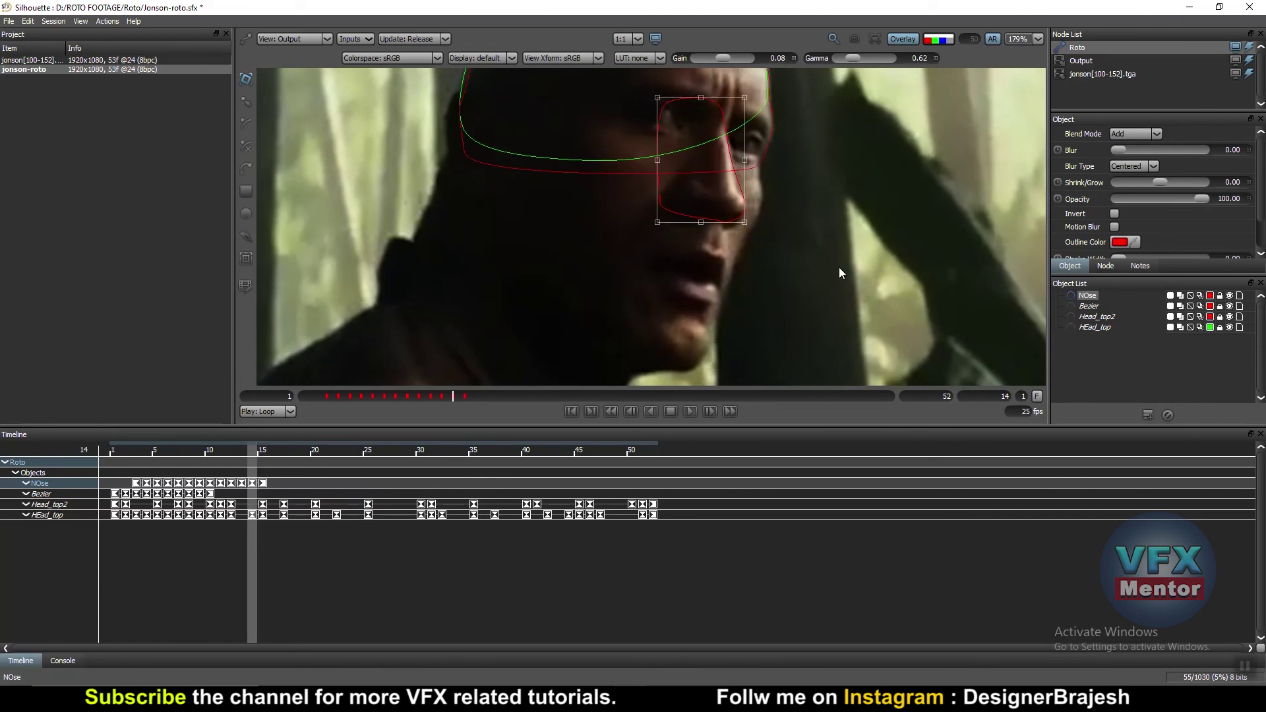
key("Left")
key("Left")
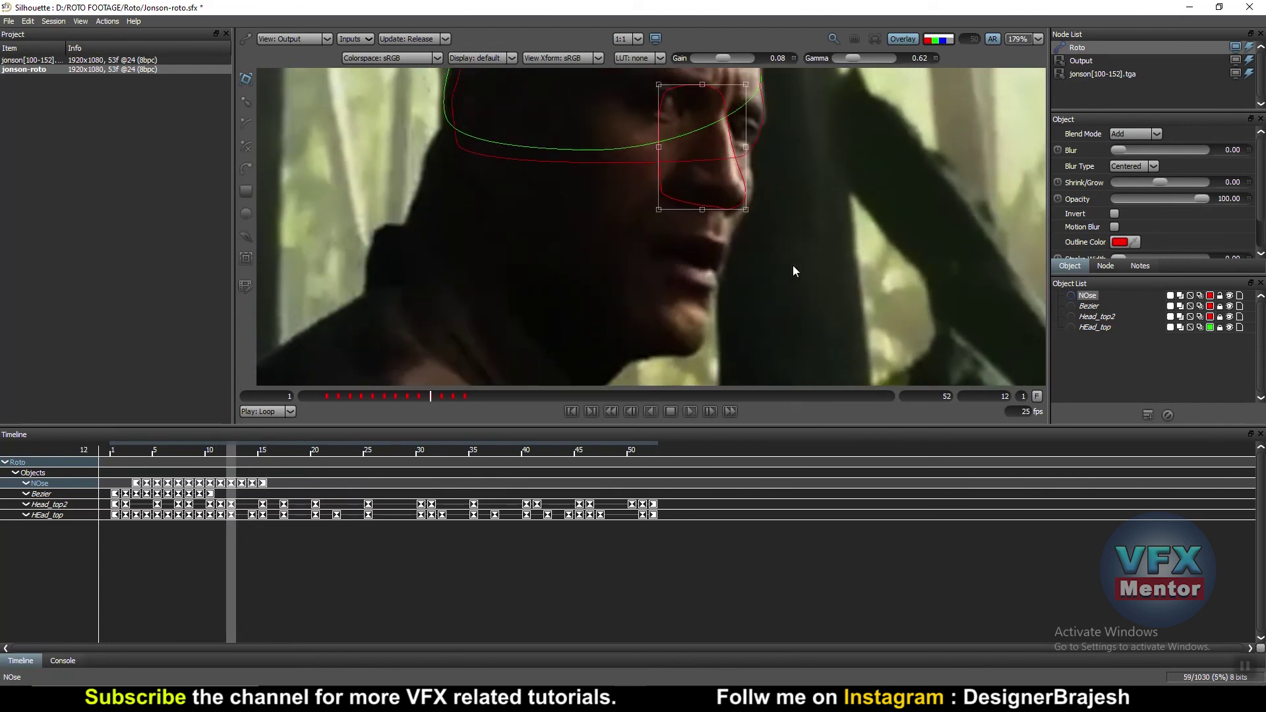
key("Left")
key("Right")
left_click(1220, 296)
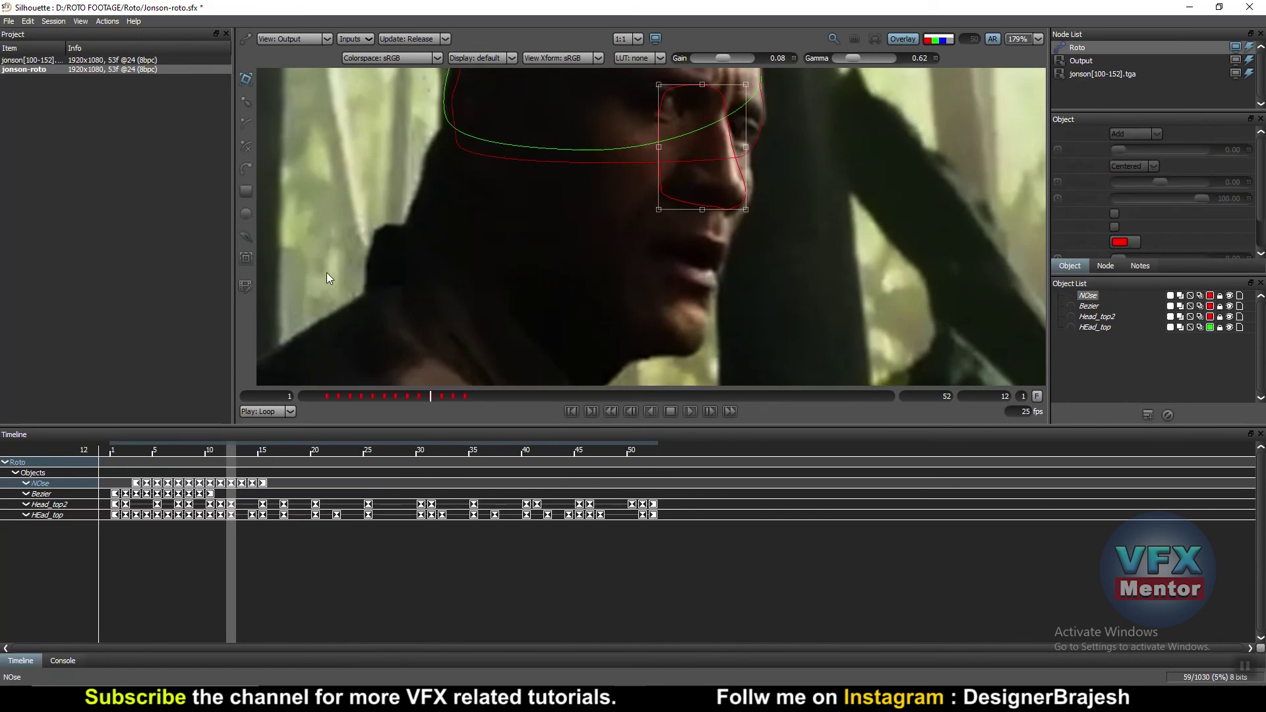
left_click(245, 168)
scroll(780, 151, "up", 1)
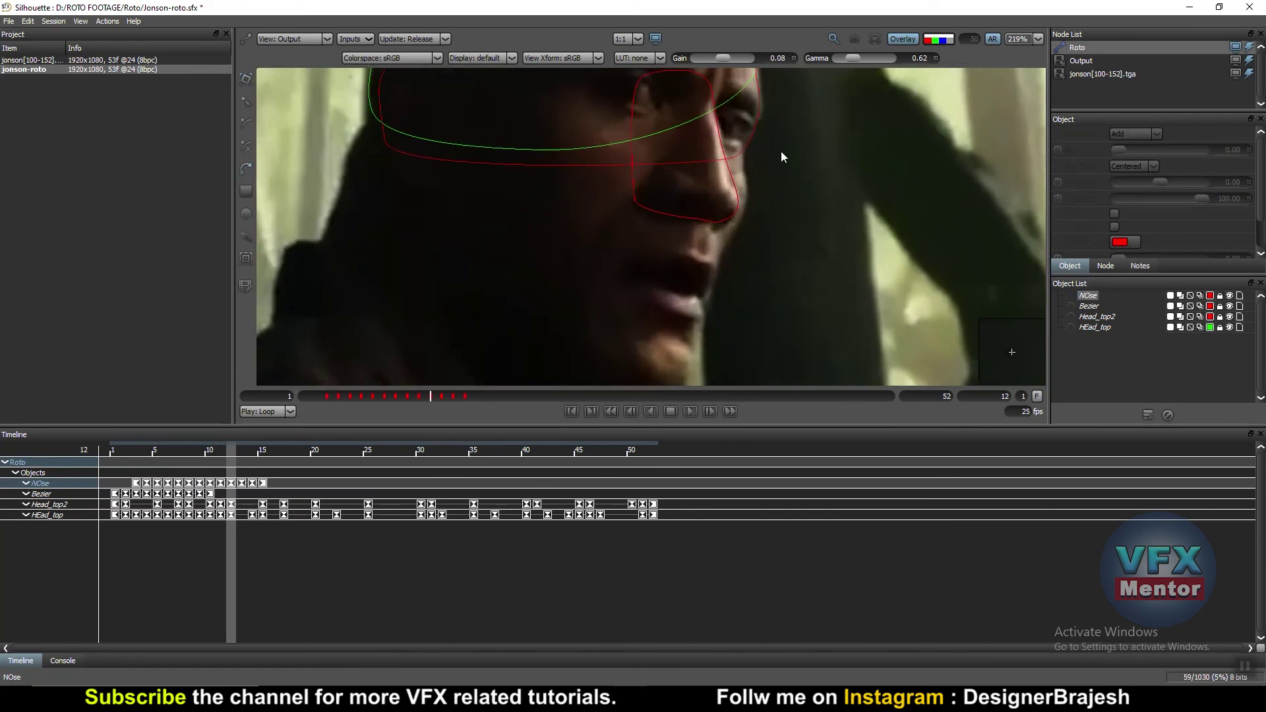
- Draw a closed Bezier shape at frame 12 around the cheek, mouth, jaw and brow
left_click(744, 127)
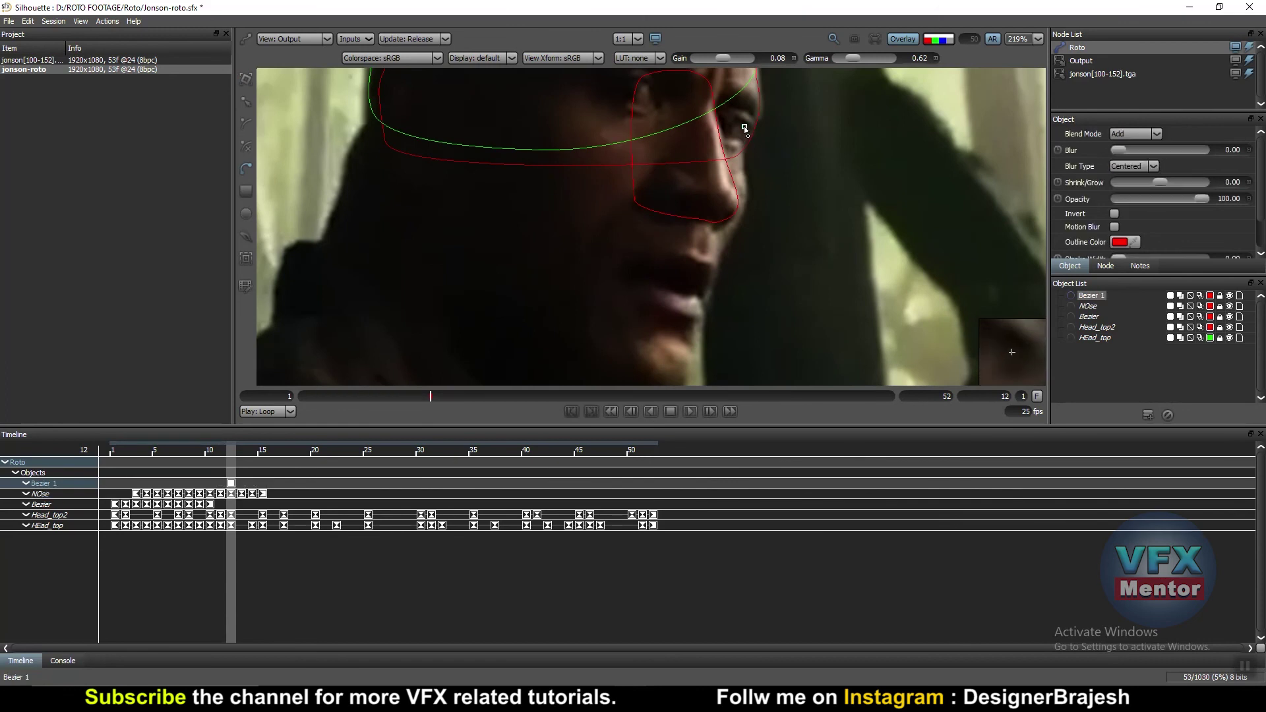
left_click_drag(745, 169, 747, 178)
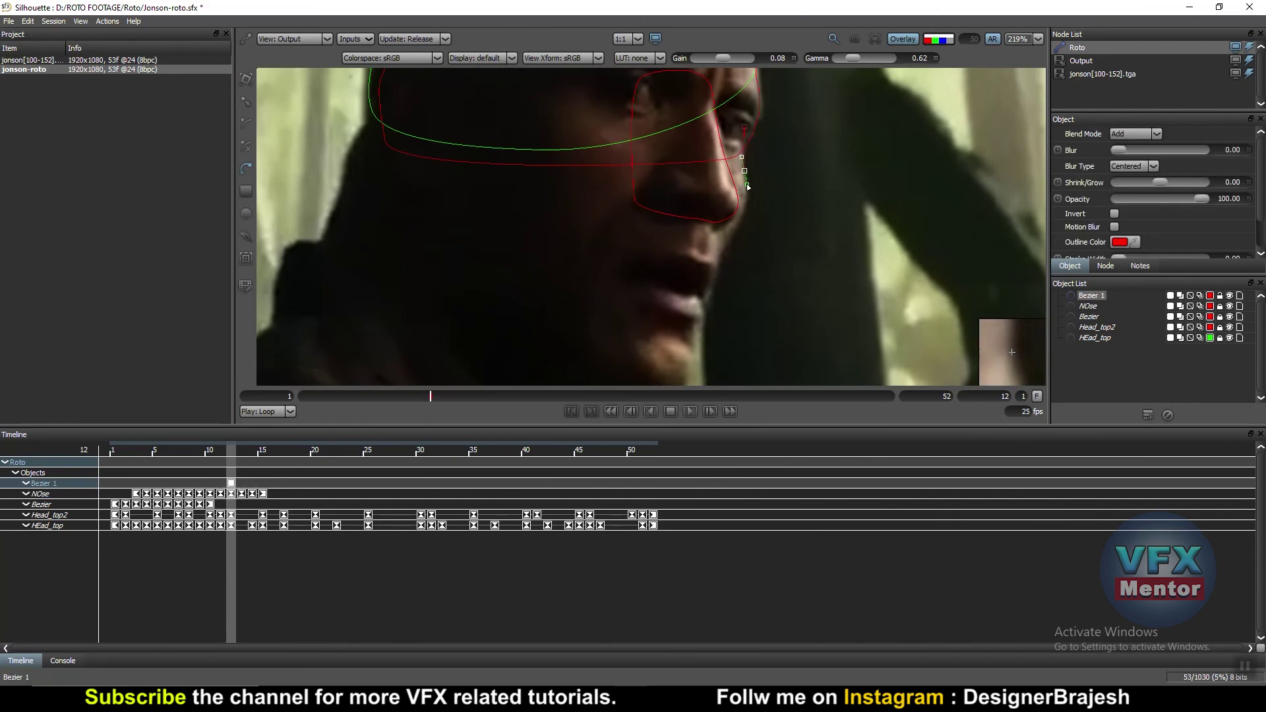
left_click_drag(726, 243, 700, 280)
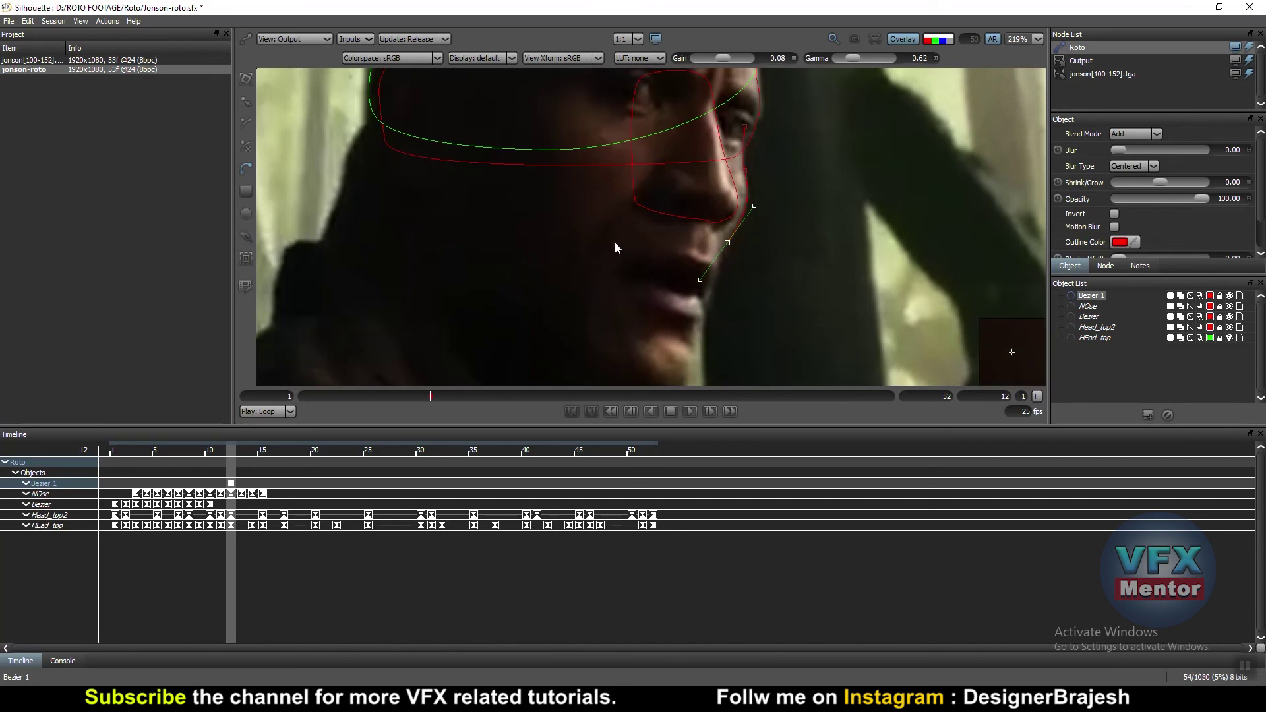
scroll(749, 245, "down", 1)
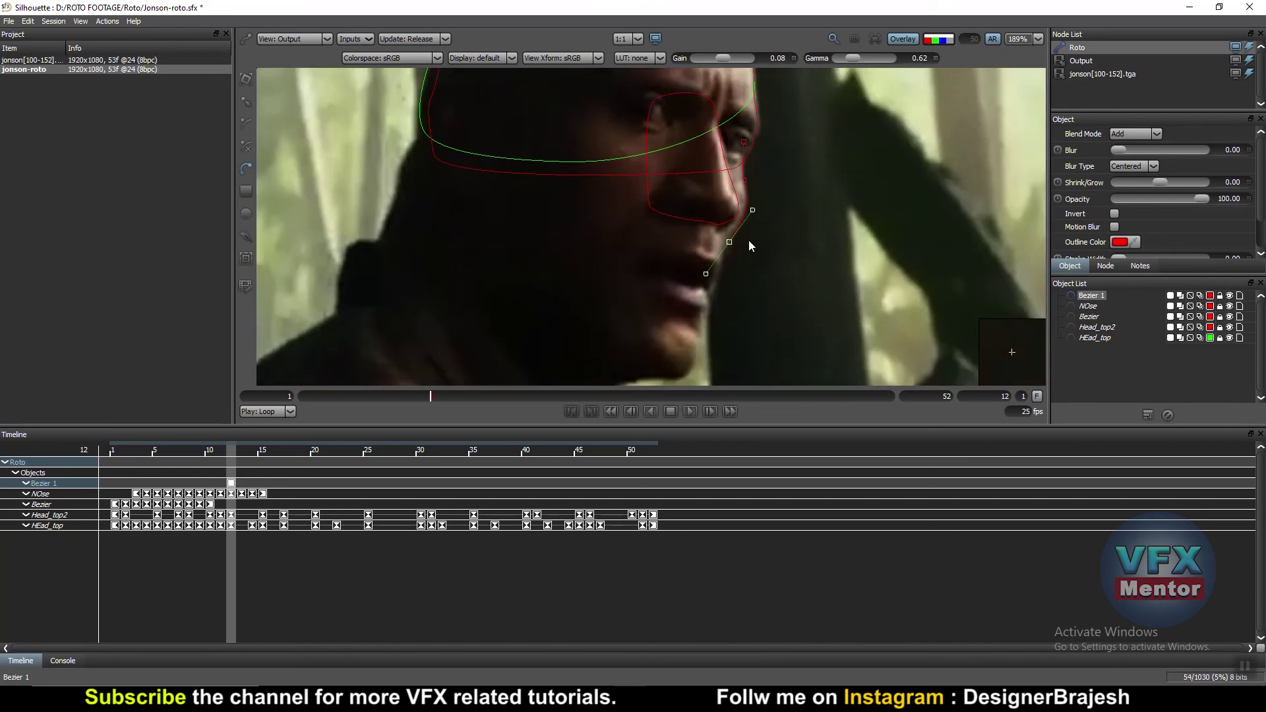
left_click(717, 284)
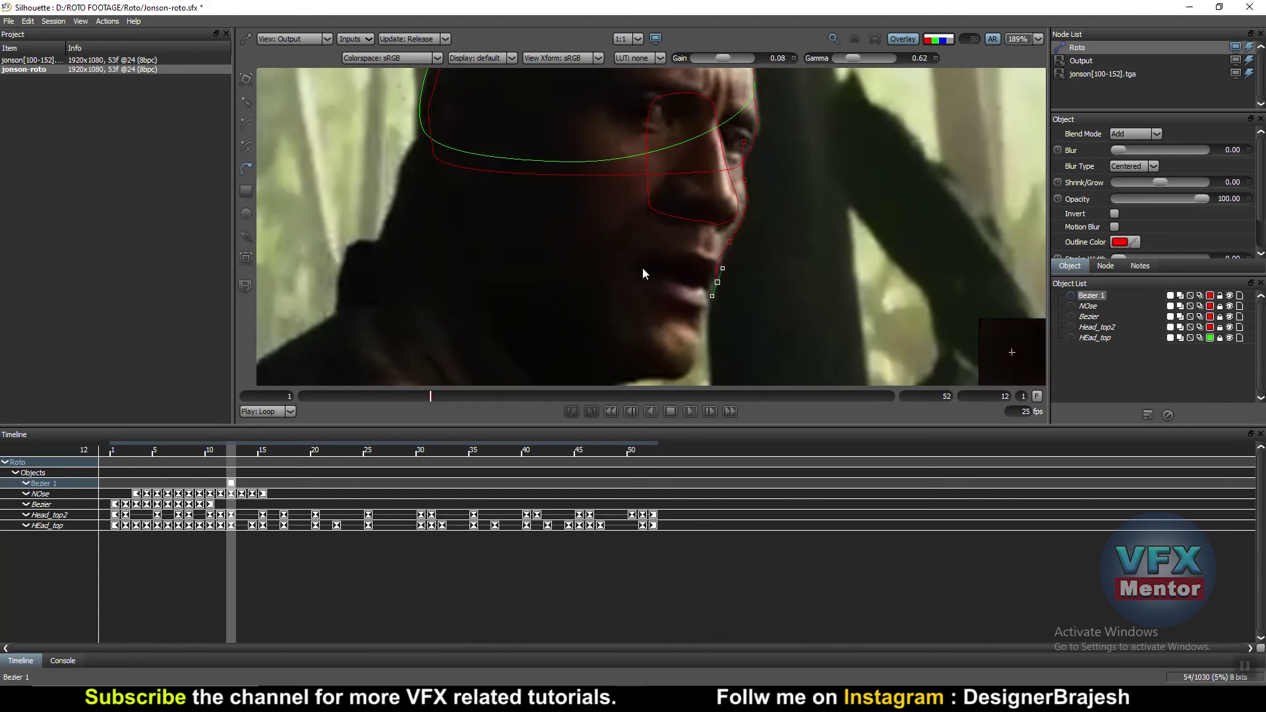
left_click_drag(611, 257, 592, 241)
left_click(603, 132)
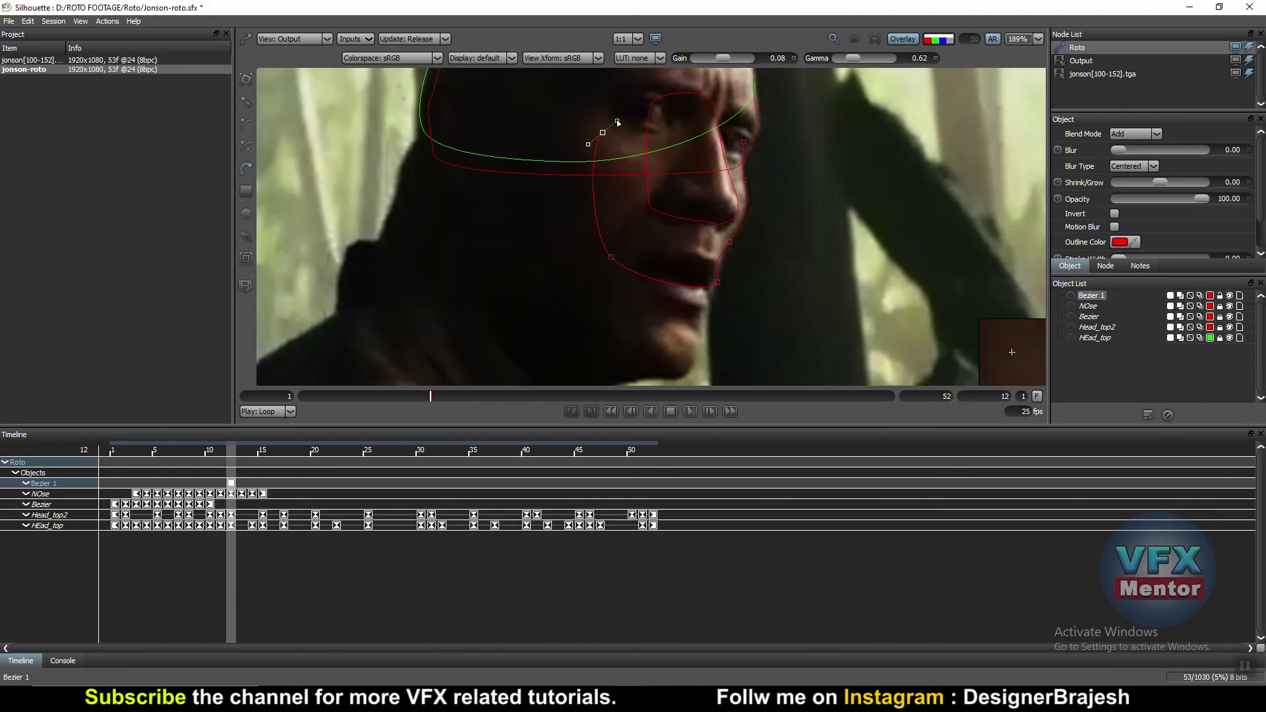
left_click_drag(702, 111, 721, 120)
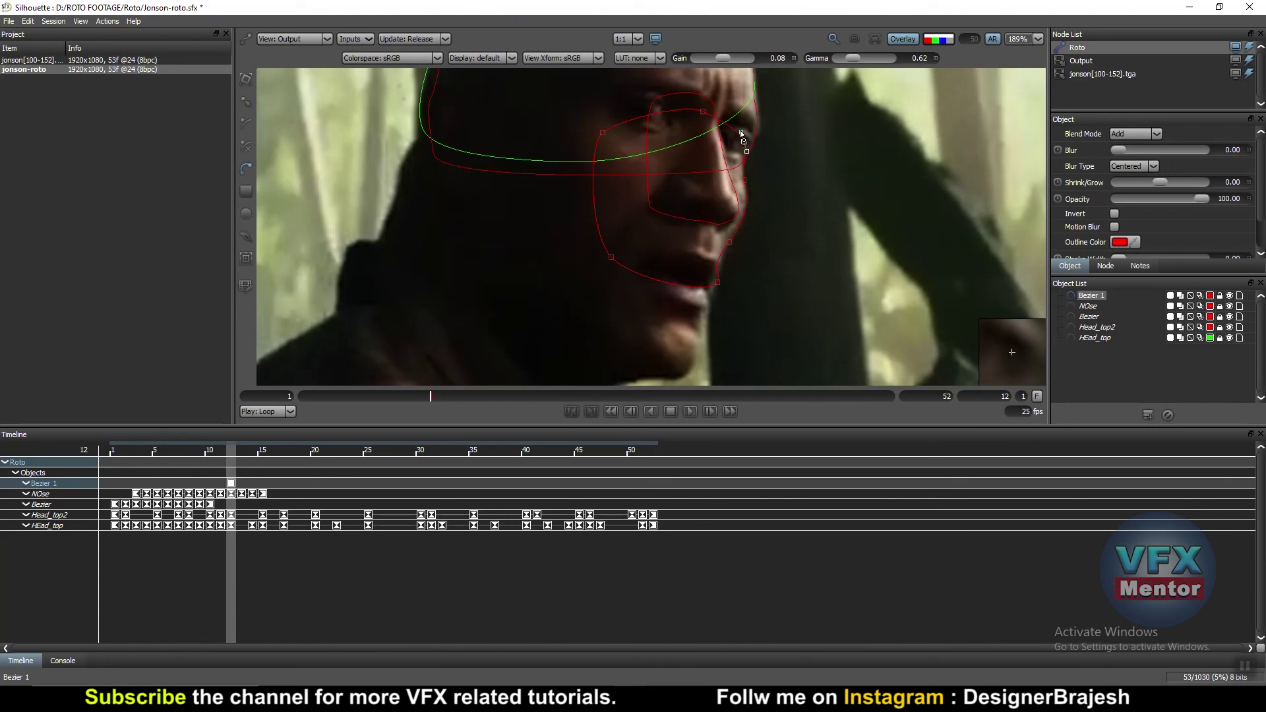
left_click(743, 140)
scroll(745, 185, "up", 2)
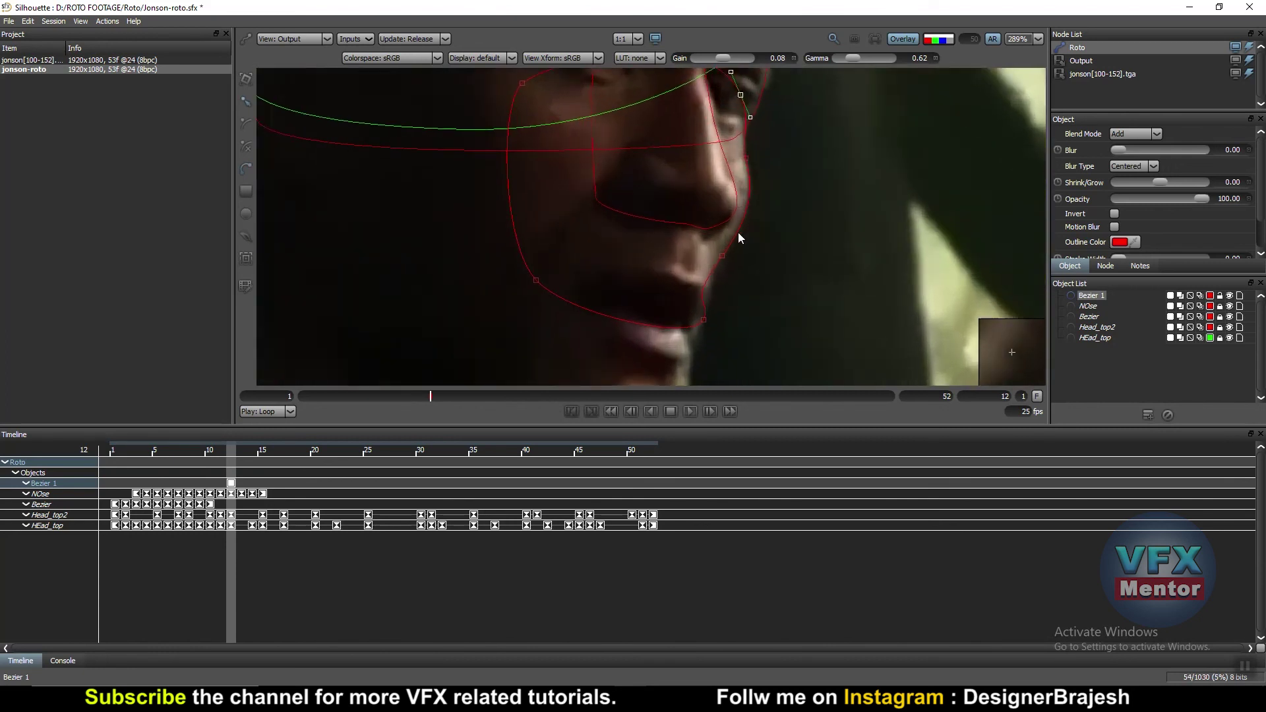
scroll(732, 247, "up", 1)
- Bend the curve and nudge the jaw point, then step back to frame 11
left_click(722, 254)
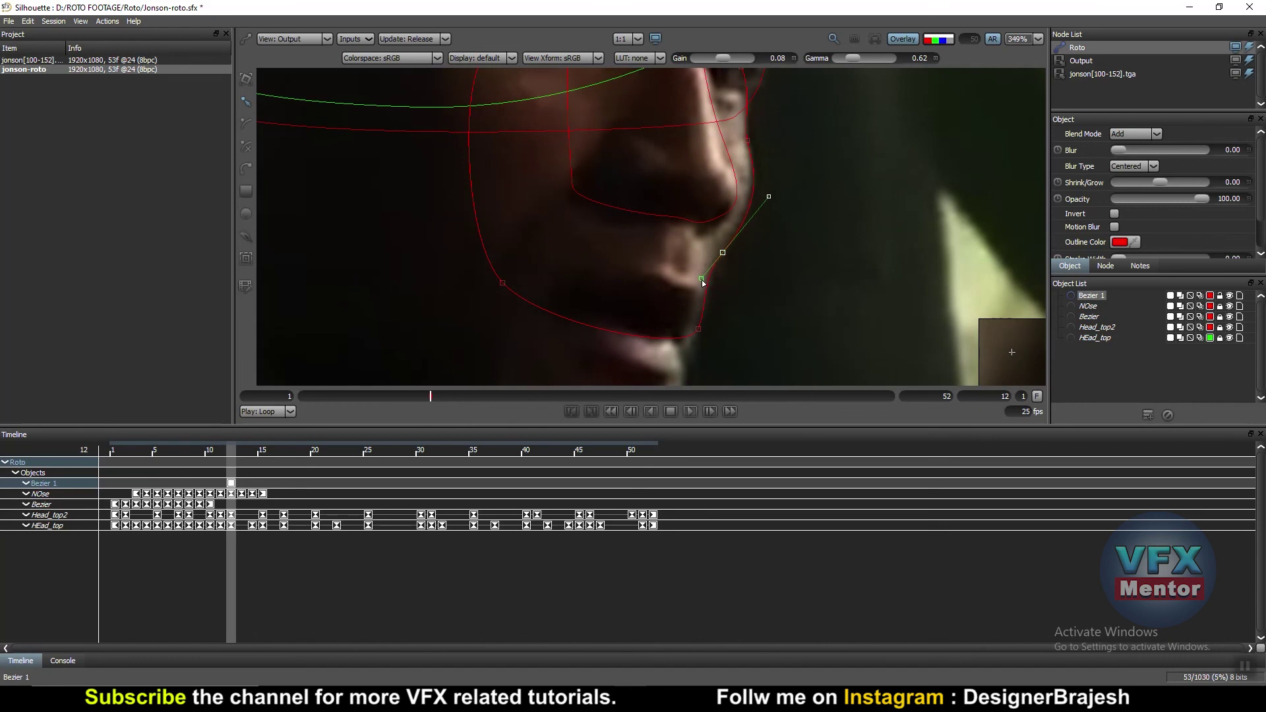
left_click_drag(703, 281, 716, 270)
left_click_drag(723, 252, 721, 255)
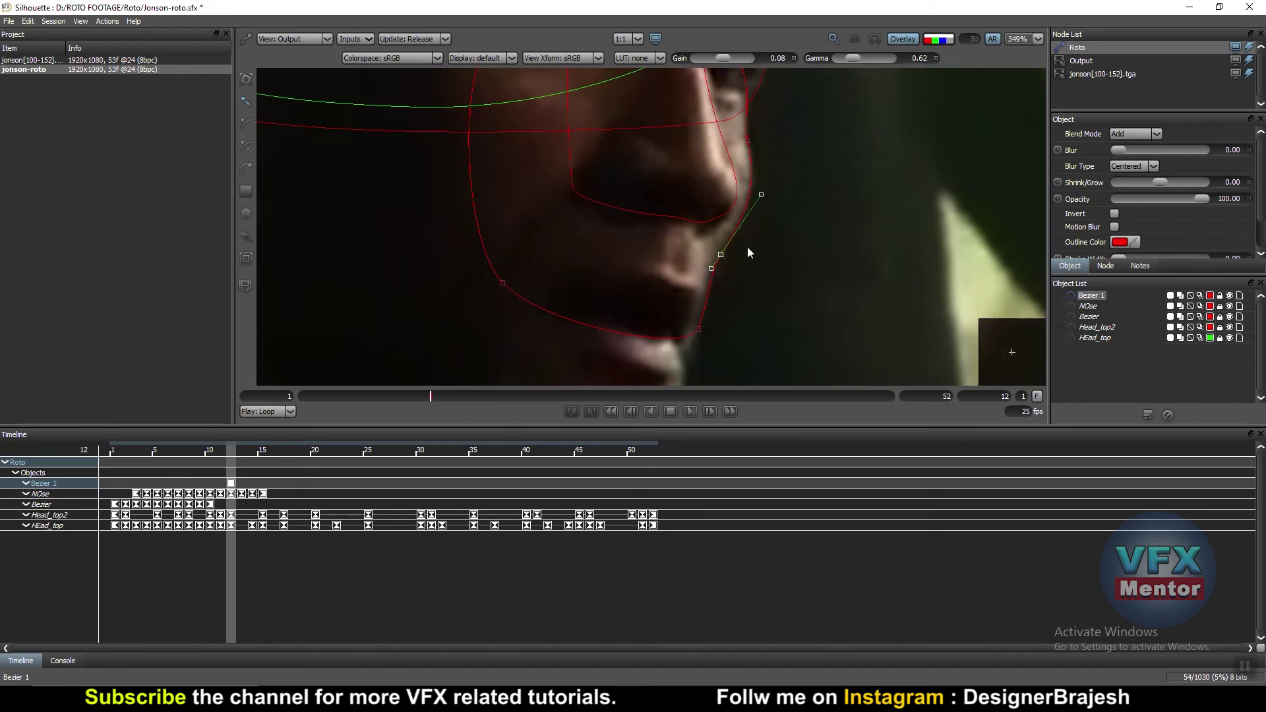
scroll(752, 258, "down", 4)
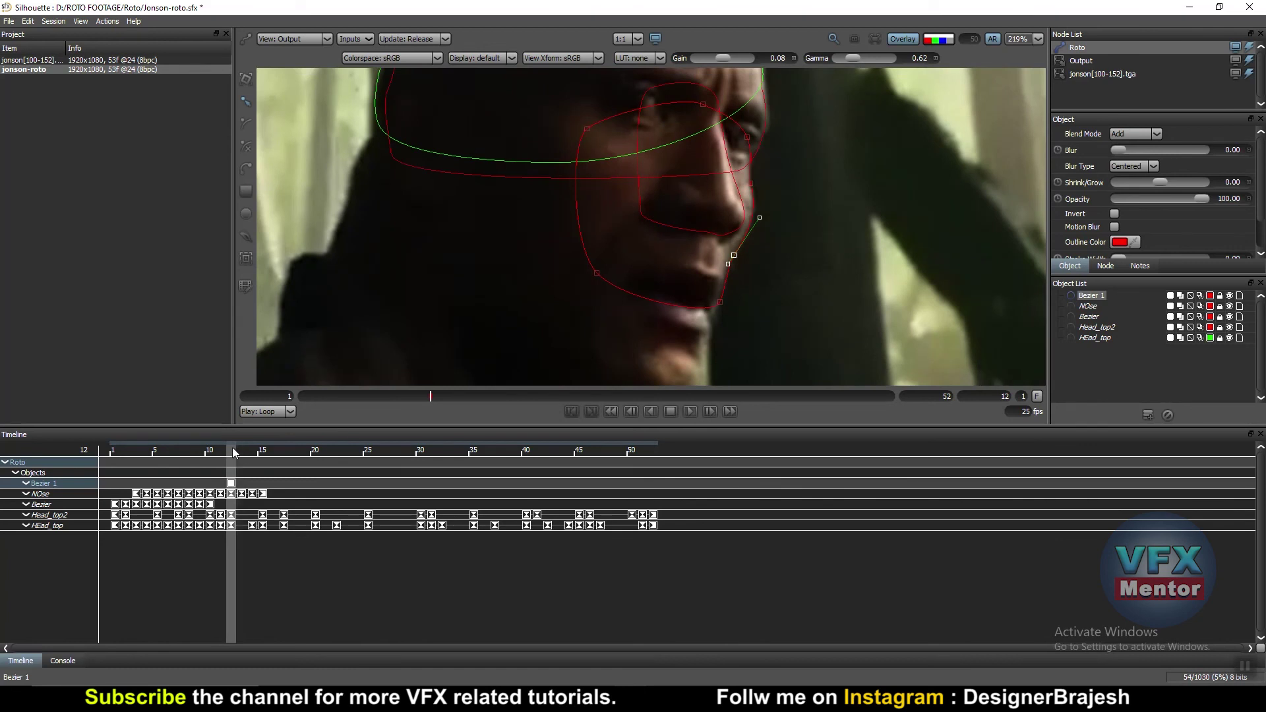
left_click_drag(232, 447, 221, 449)
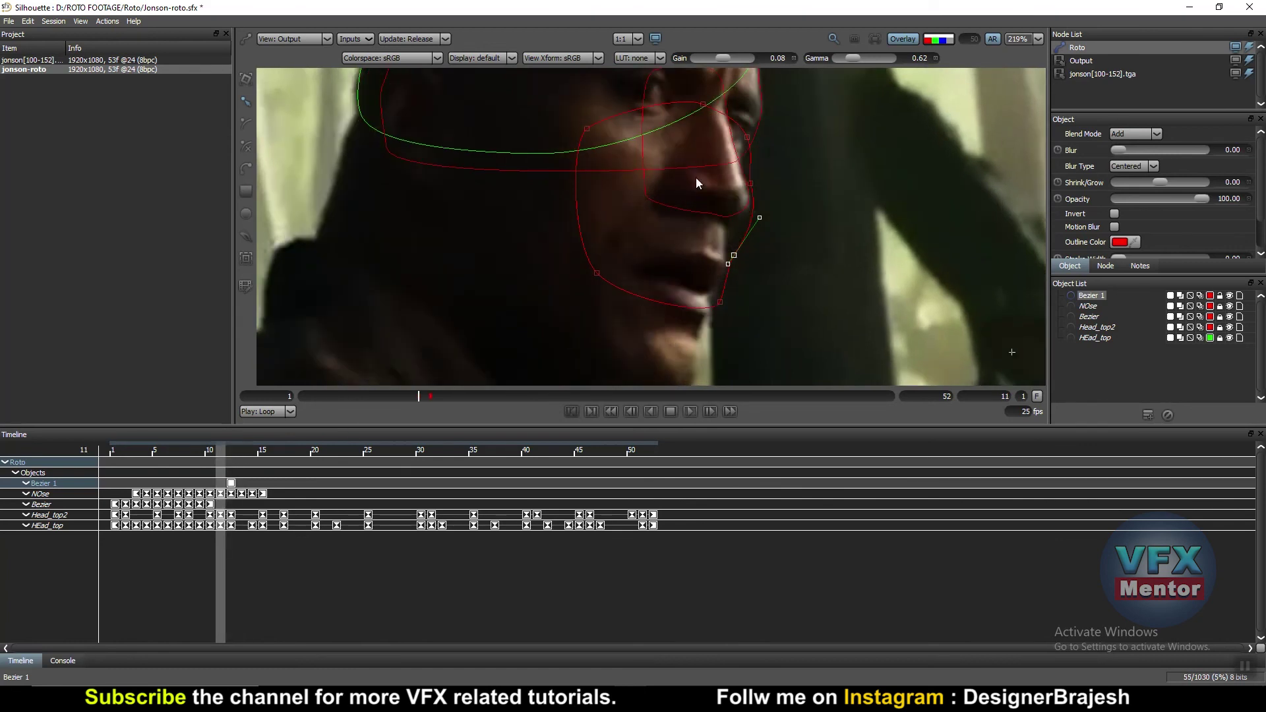
scroll(725, 205, "down", 2)
scroll(811, 178, "down", 3)
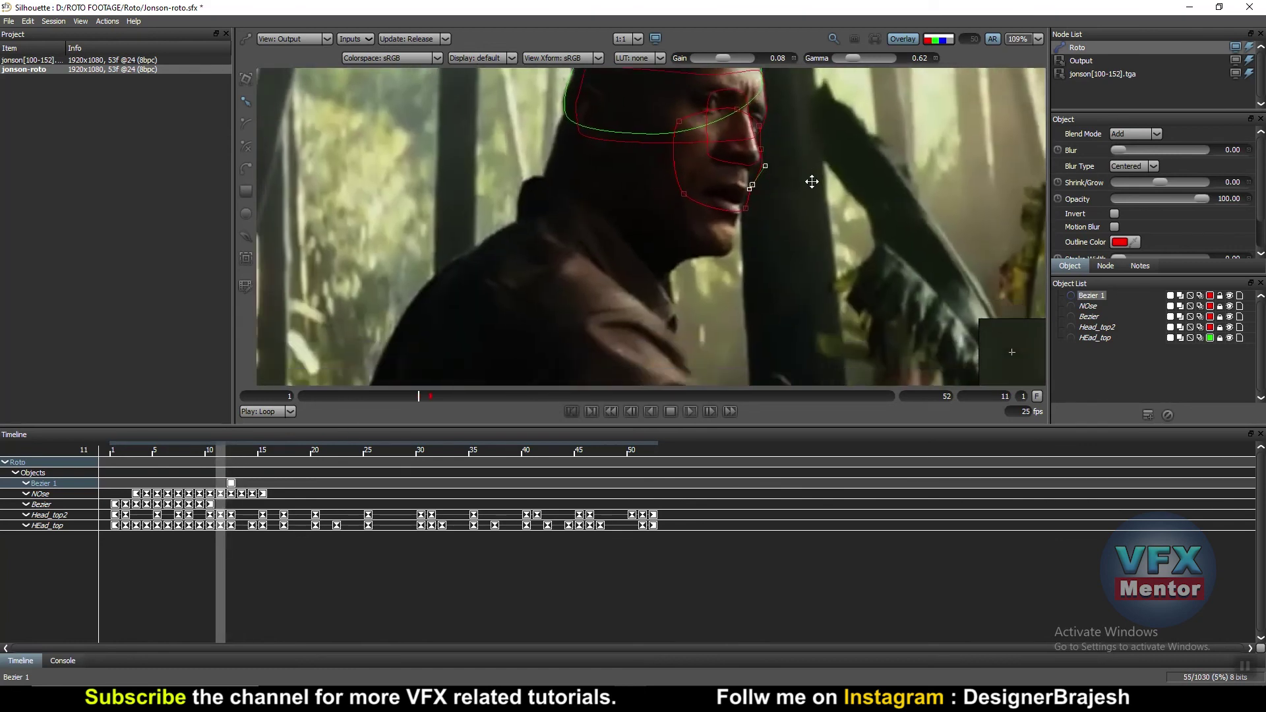
- Move the Bezier 1 face shape off the face to the left at frame 11
left_click(246, 80)
scroll(944, 173, "down", 2)
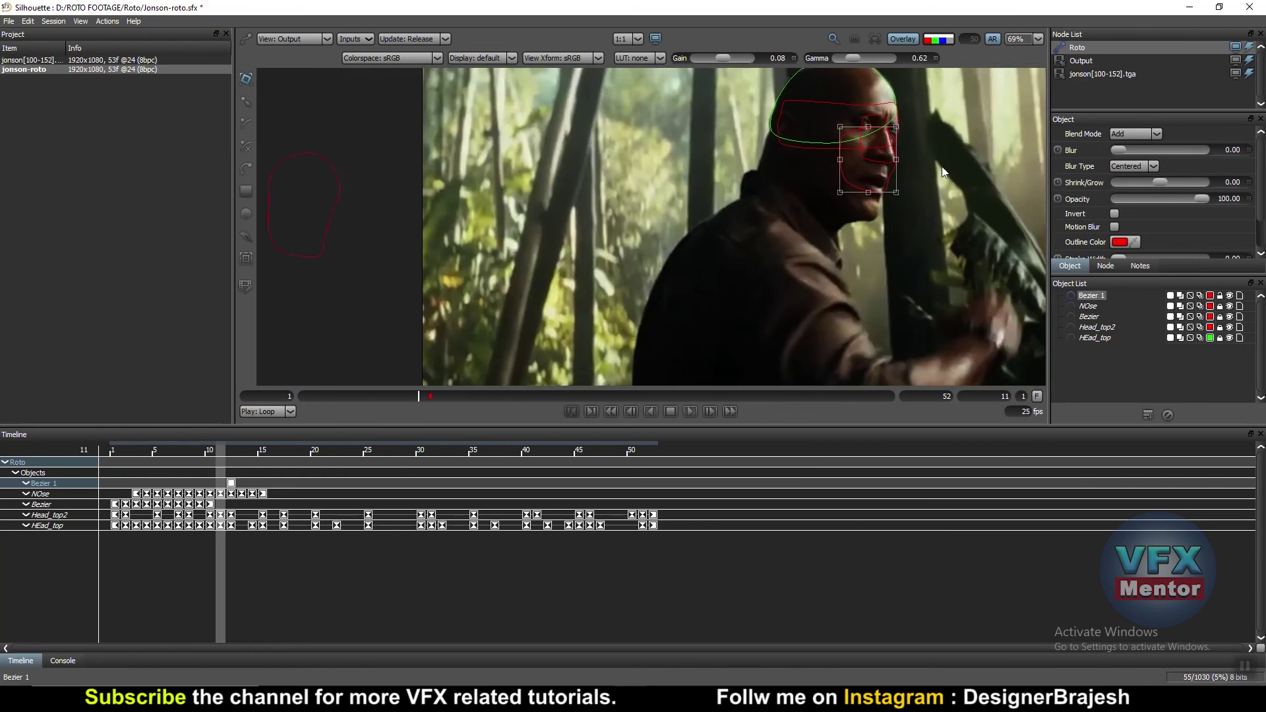
scroll(945, 173, "down", 1)
left_click_drag(904, 143, 510, 271)
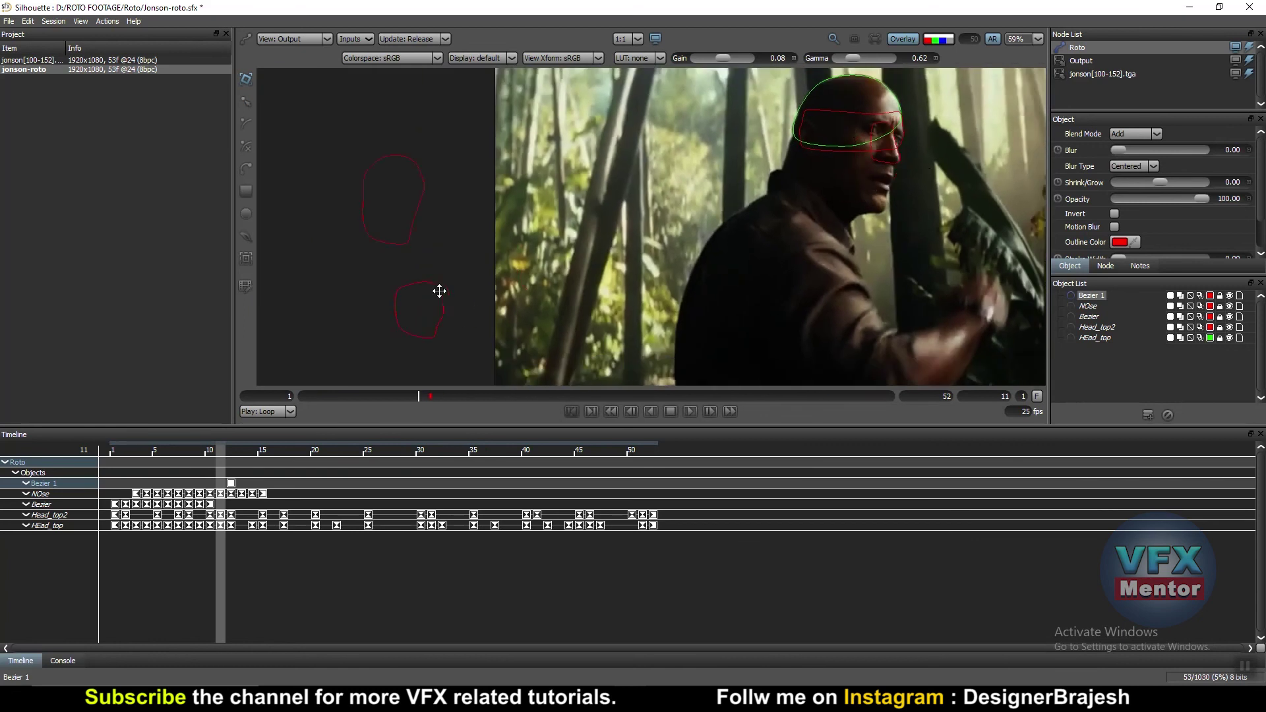
scroll(904, 151, "up", 3)
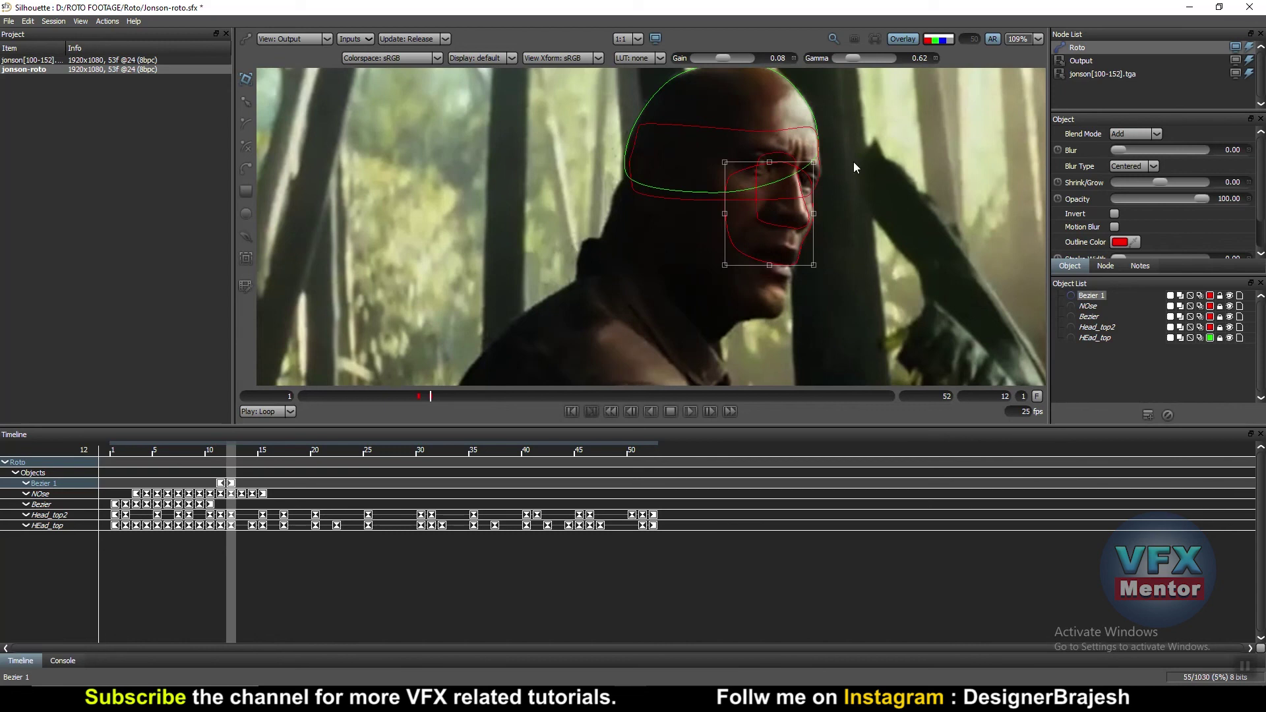
scroll(799, 222, "up", 3)
scroll(833, 215, "up", 2)
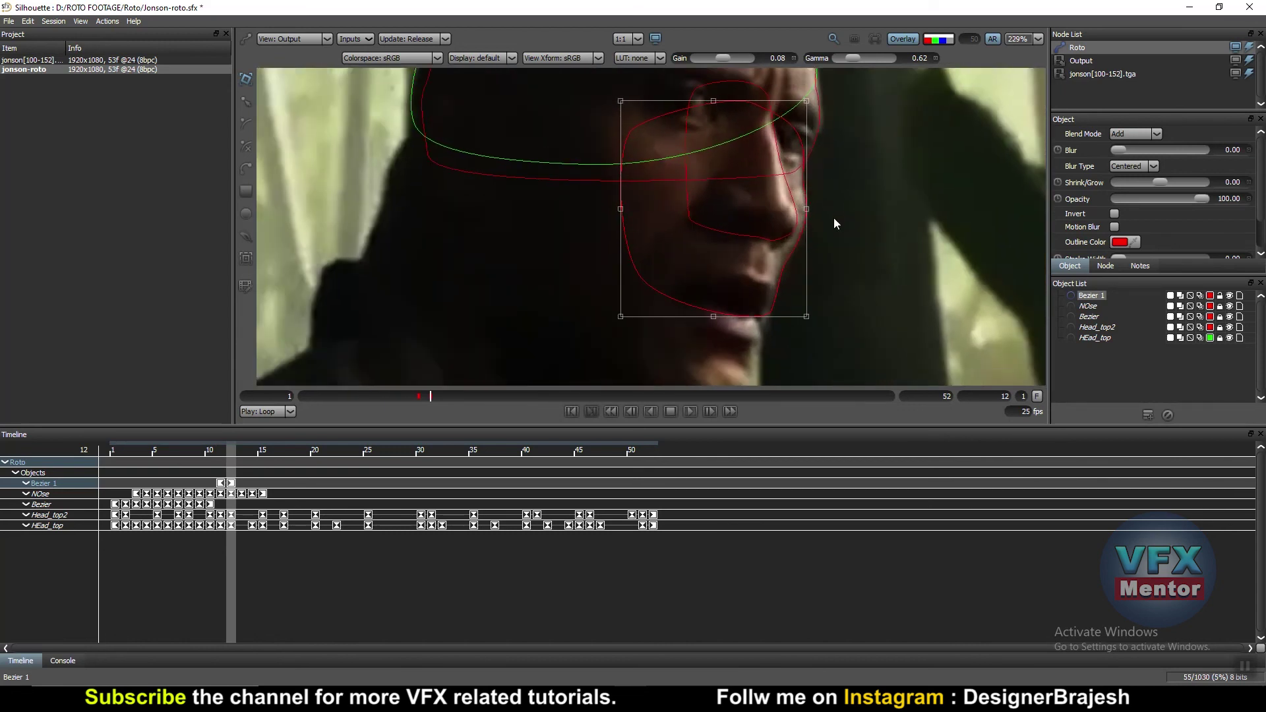
- At frame 13, realign the face shape with the jaw and nudge the chin point left
key("Right")
scroll(835, 220, "up", 1)
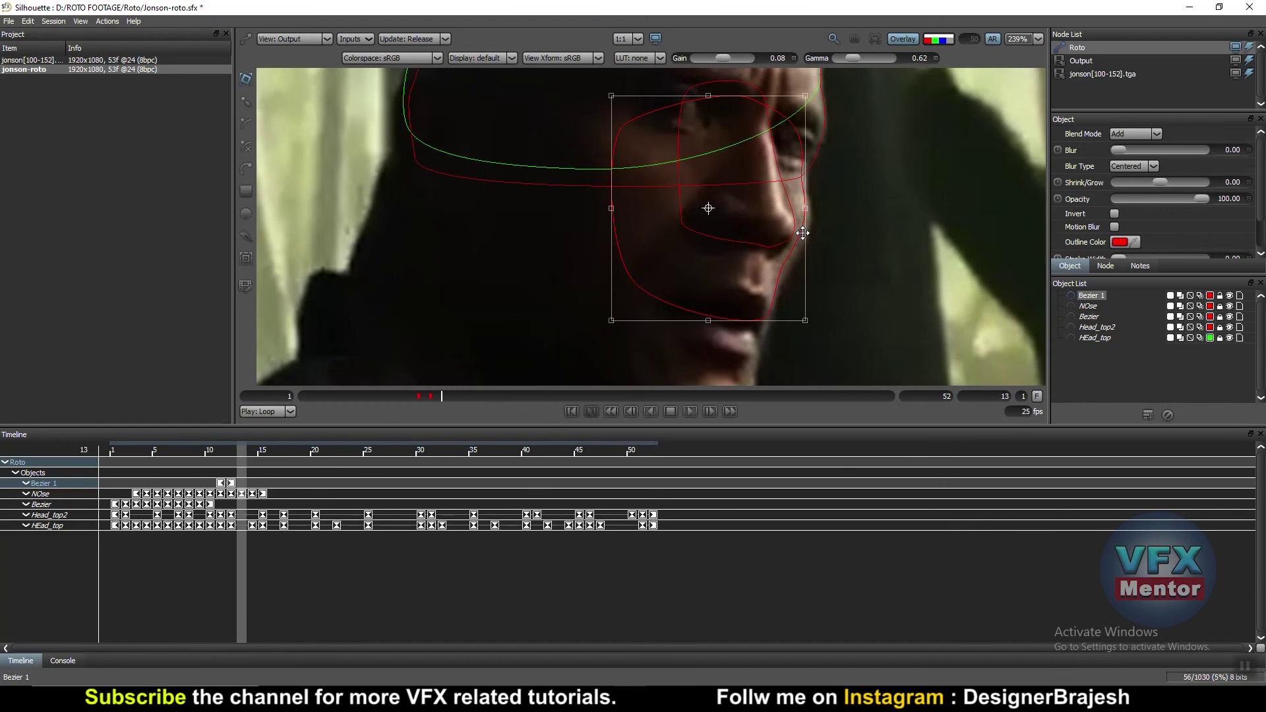
left_click_drag(803, 233, 807, 241)
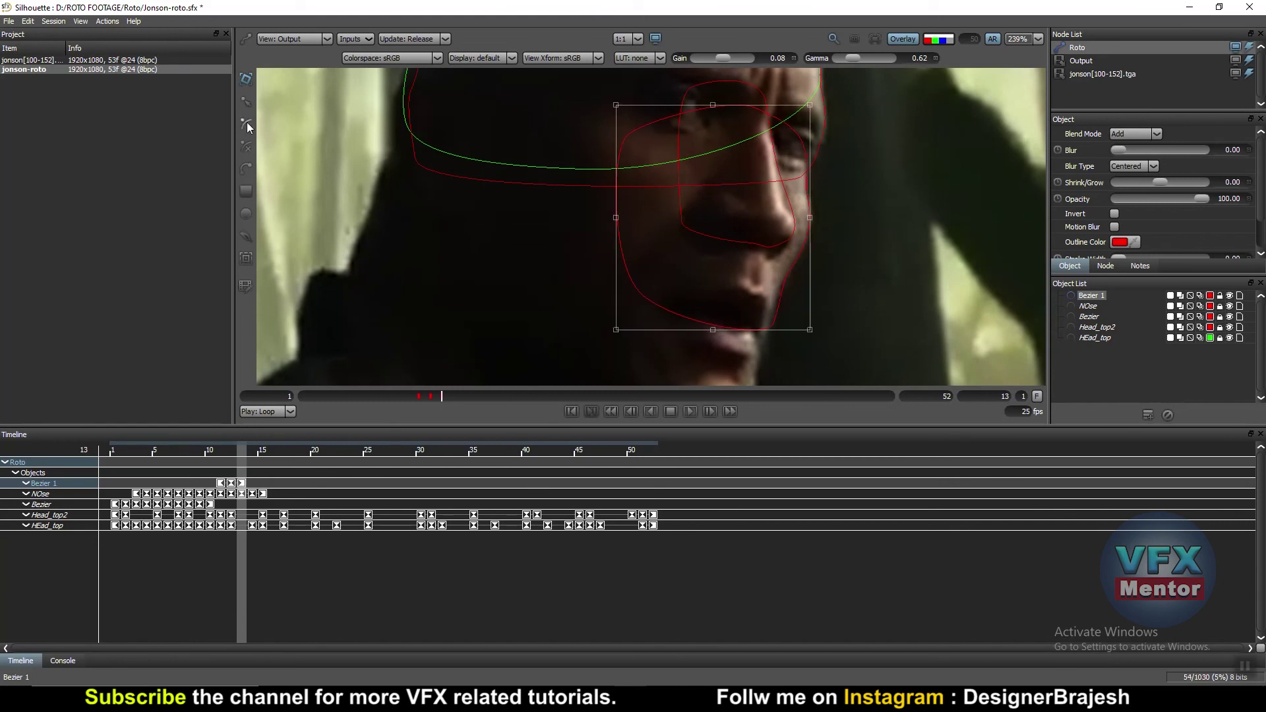
left_click(245, 100)
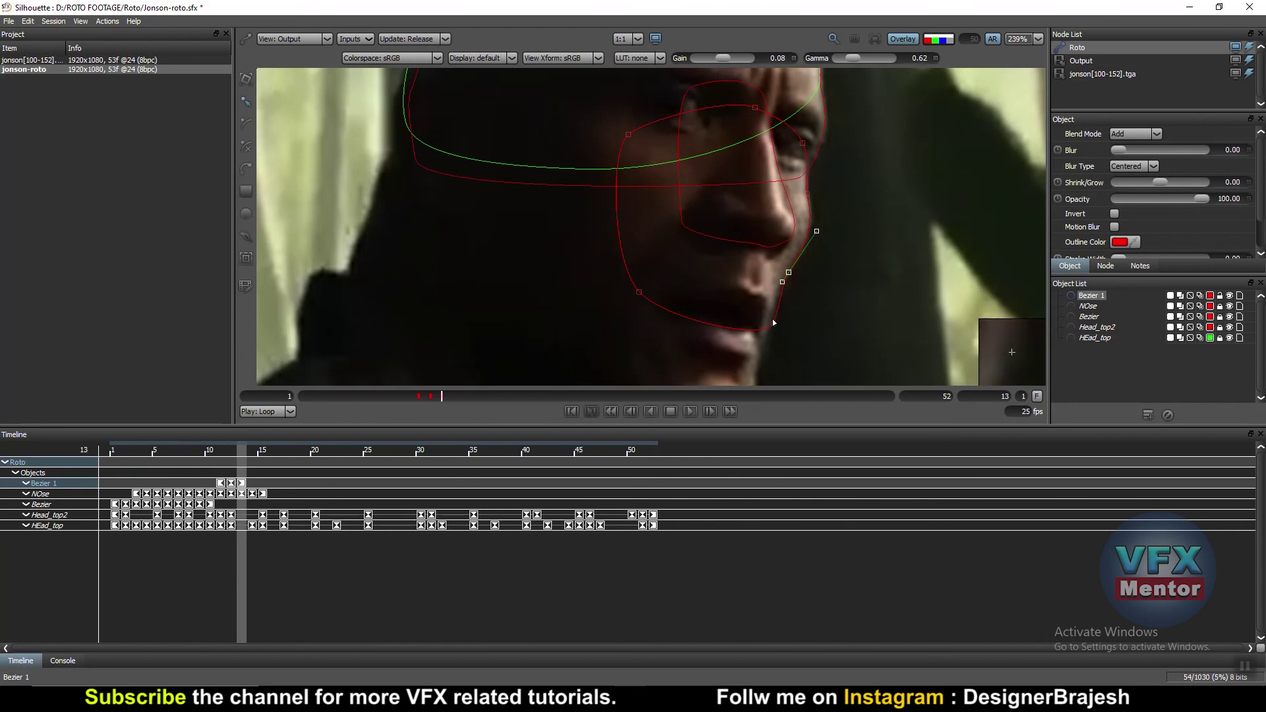
left_click_drag(773, 325, 769, 323)
key("Right")
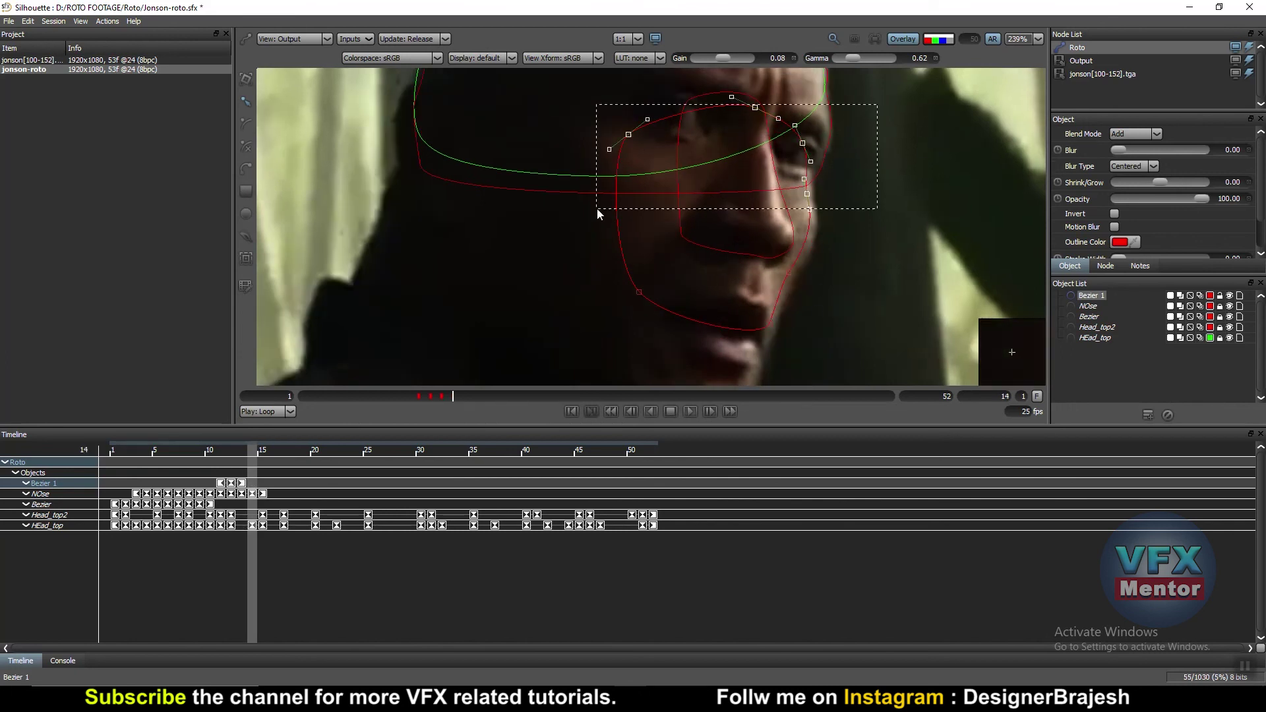
- Select all Bezier 1 points and shift the face shape to fit frames 14 and 15
left_click_drag(877, 106, 596, 207)
left_click_drag(789, 275, 794, 277)
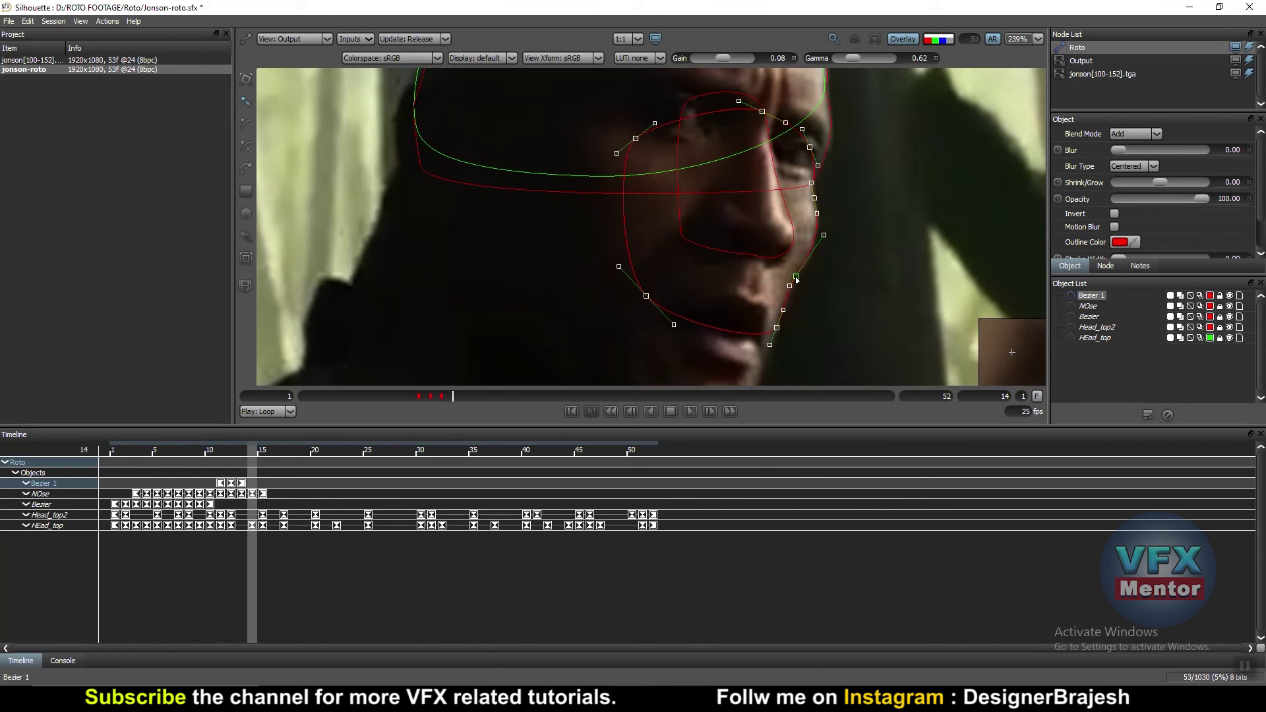
left_click(785, 334)
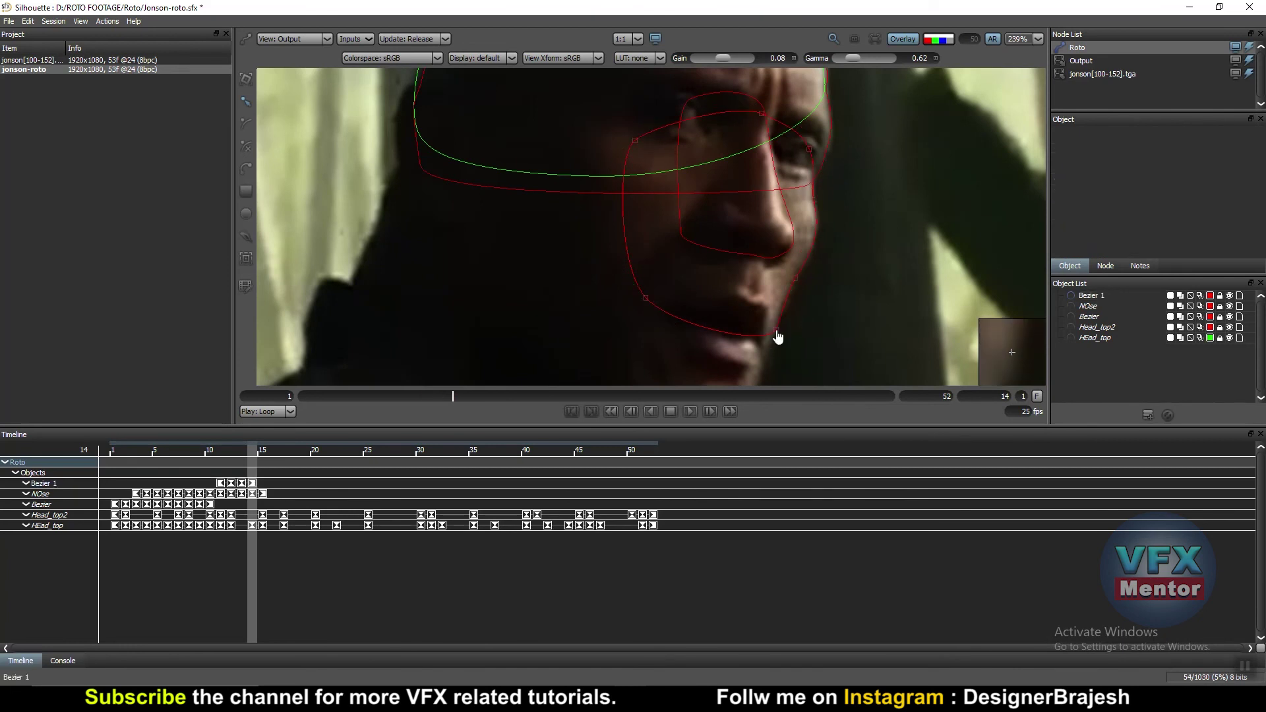
left_click(789, 309)
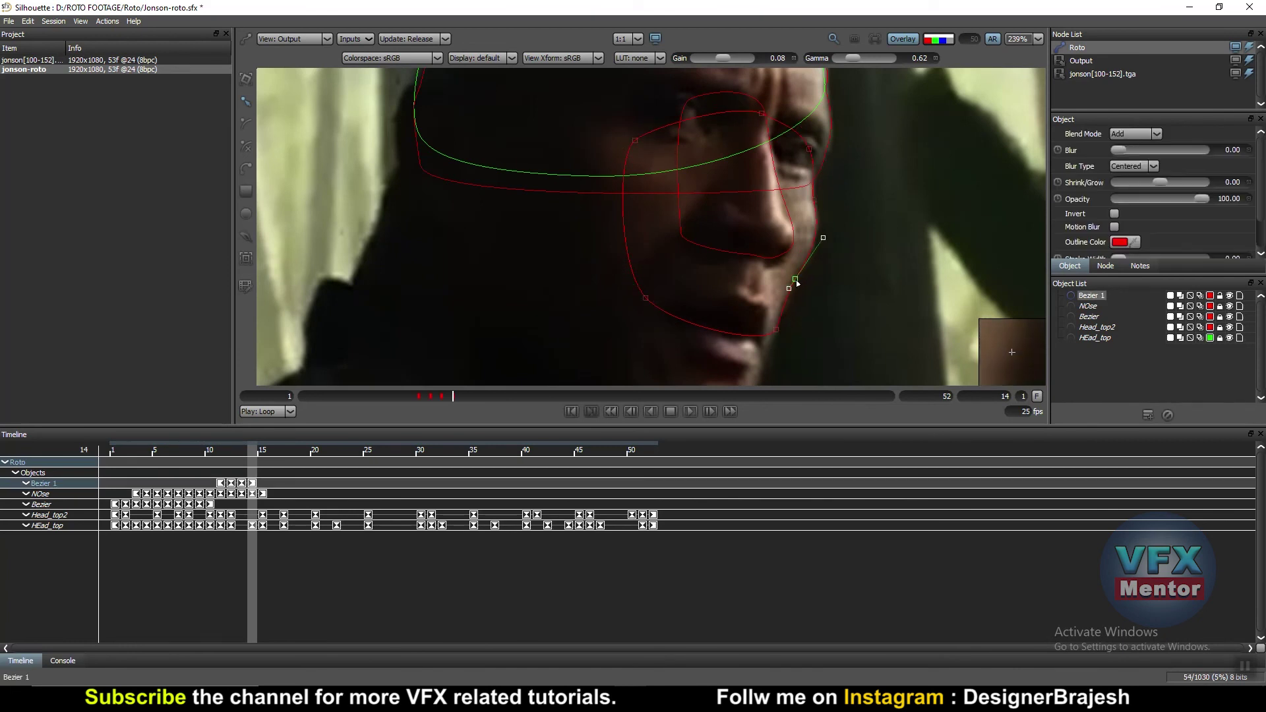
key("Right")
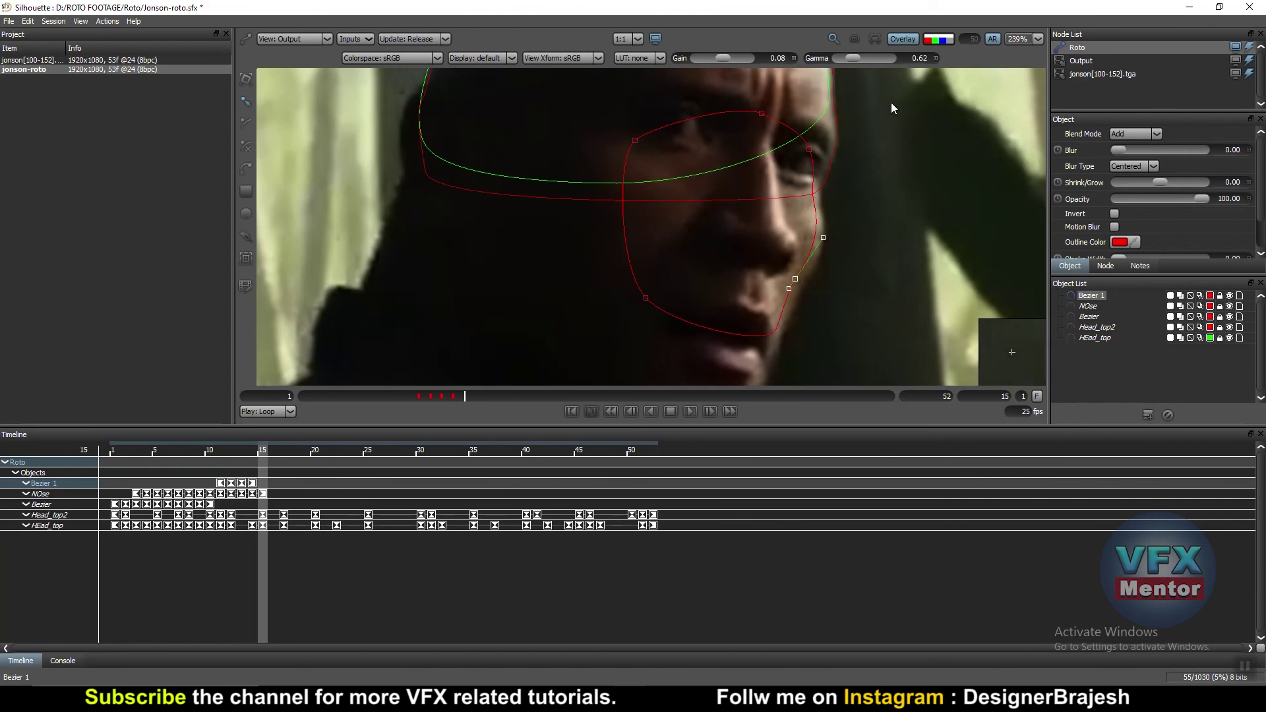
left_click_drag(795, 279, 802, 290)
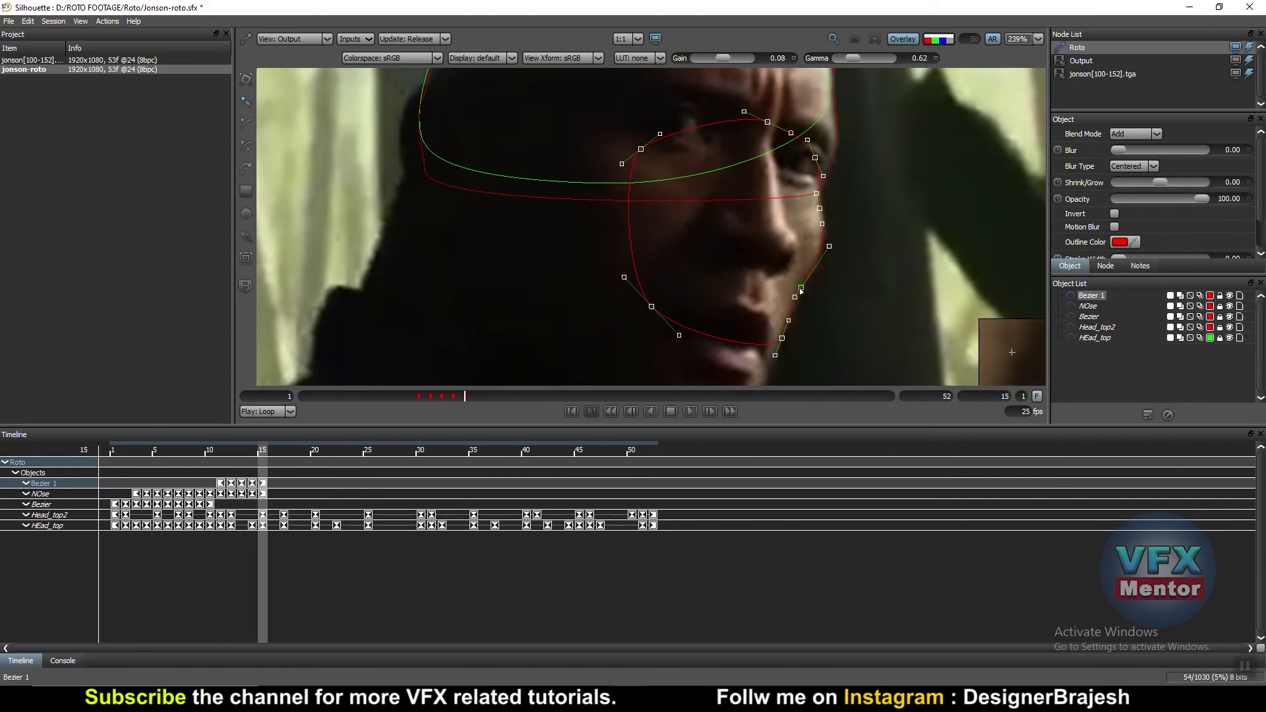
- Shift the face shape frame by frame to follow the face on frames 16 through 20
key("Right")
left_click_drag(801, 290, 828, 307)
key("Right")
key("Right")
scroll(828, 307, "down", 2)
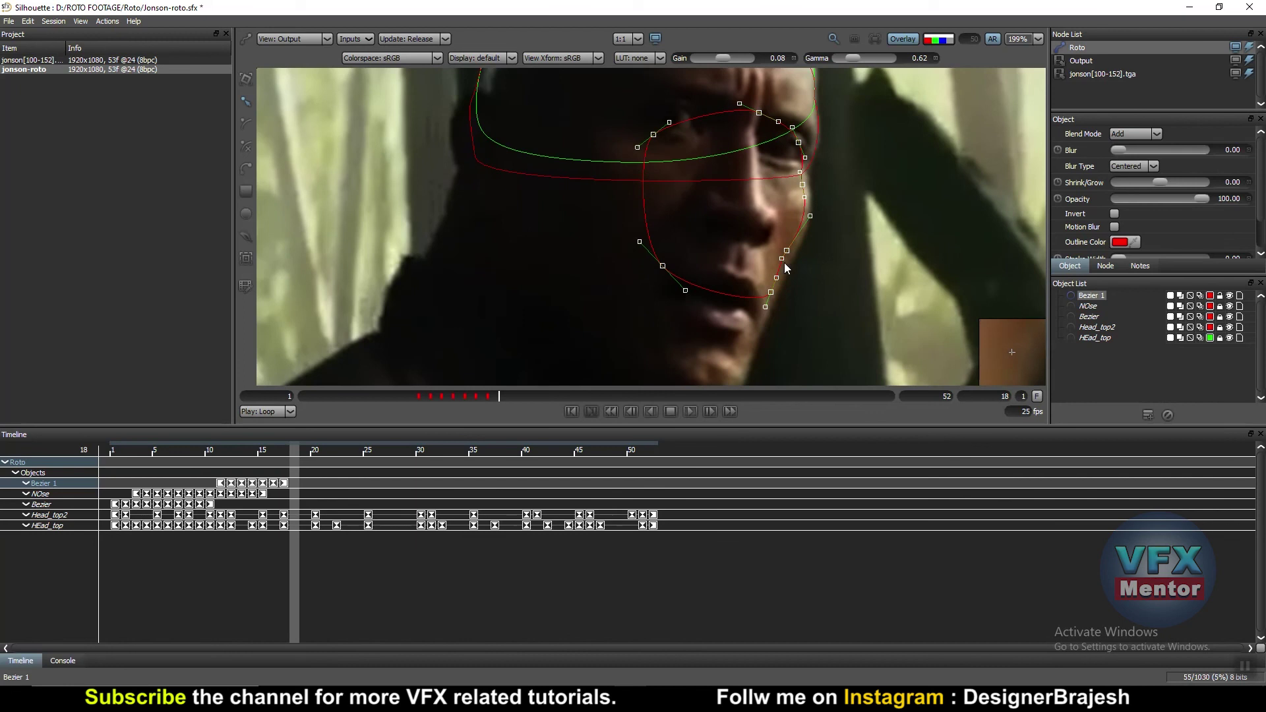
left_click_drag(786, 267, 793, 262)
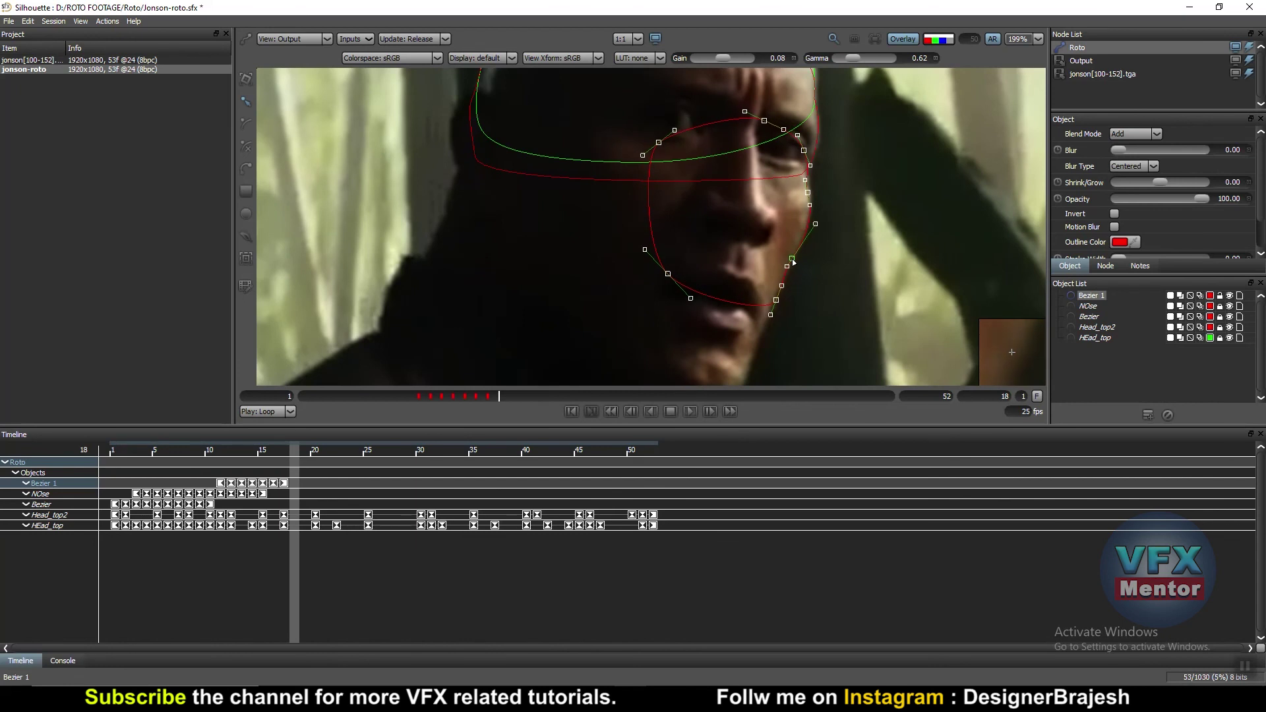
key("Right")
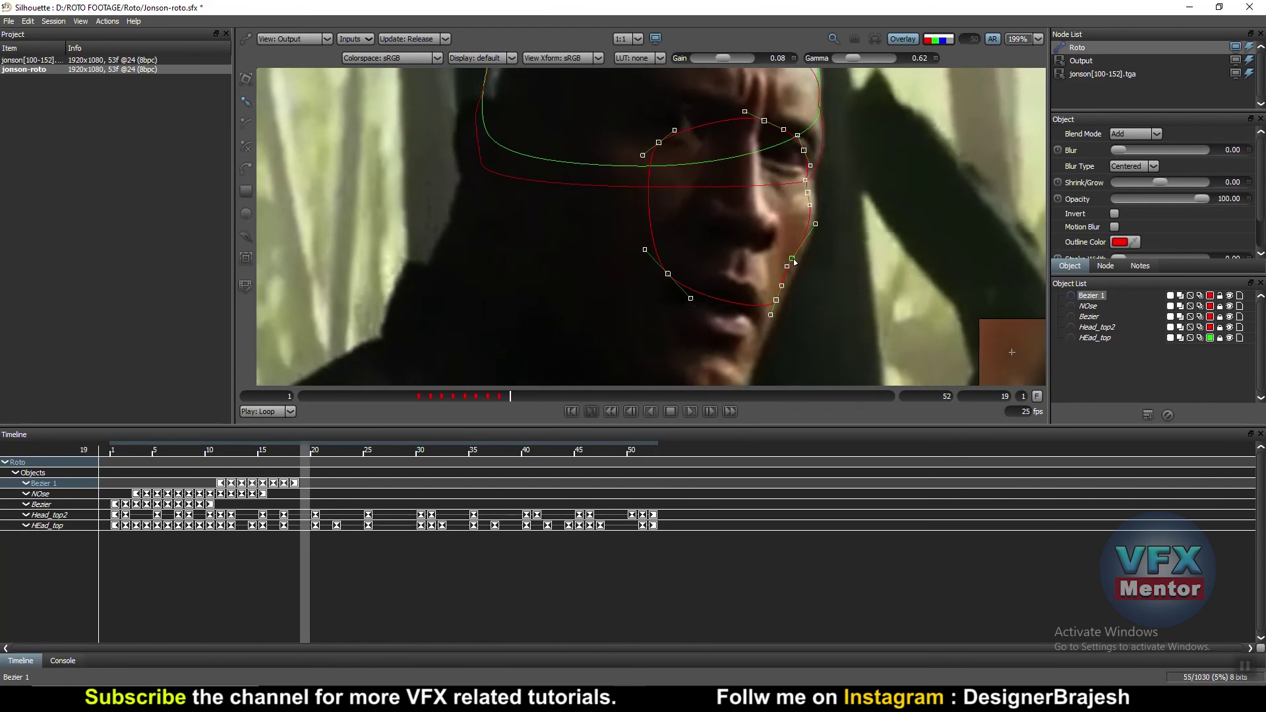
left_click_drag(791, 261, 797, 263)
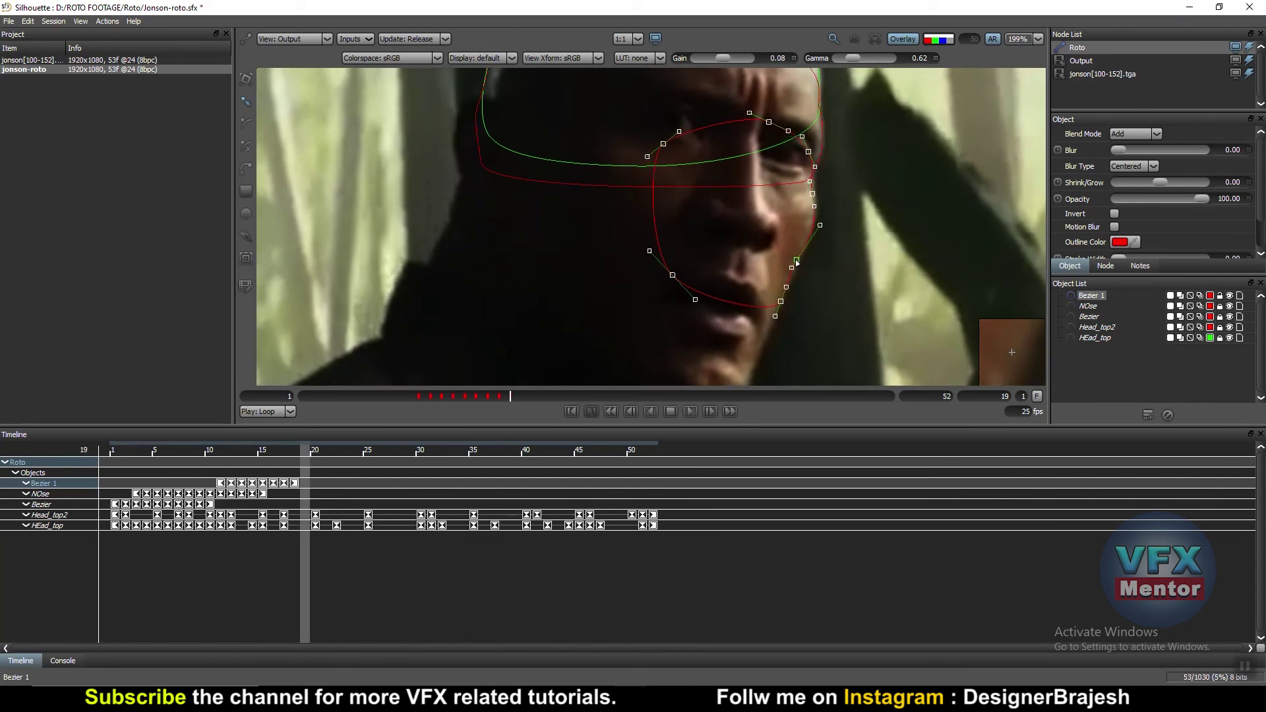
key("Right")
left_click_drag(796, 262, 818, 282)
key("Right")
key("Right")
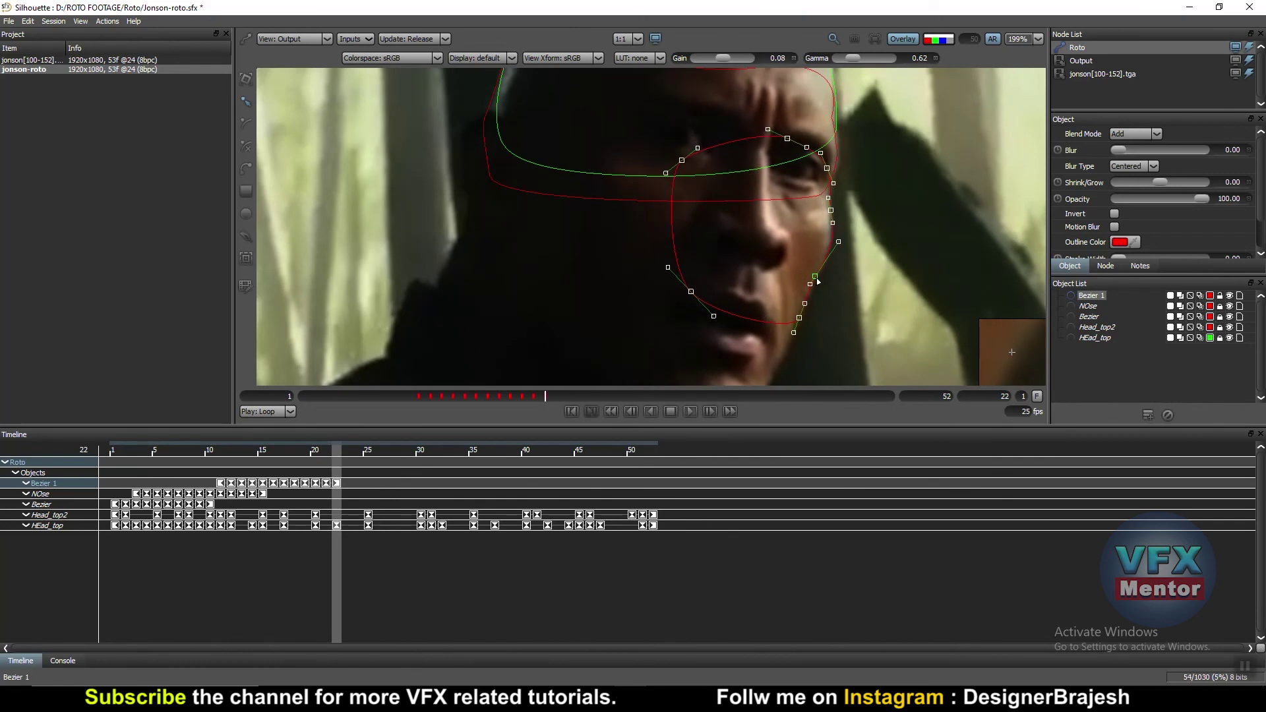
- Shift the Bezier 1 face shape to fit the face on frames 23 and 25
key("Right")
left_click_drag(818, 282, 820, 285)
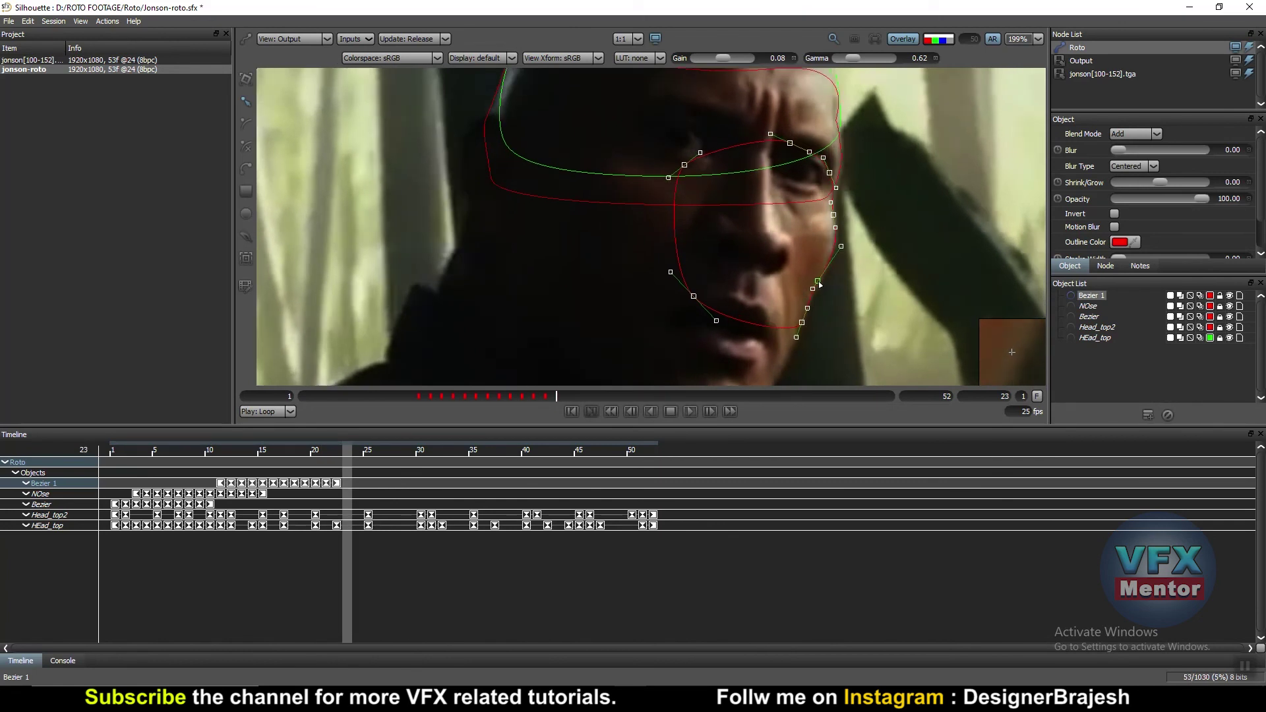
key("Right")
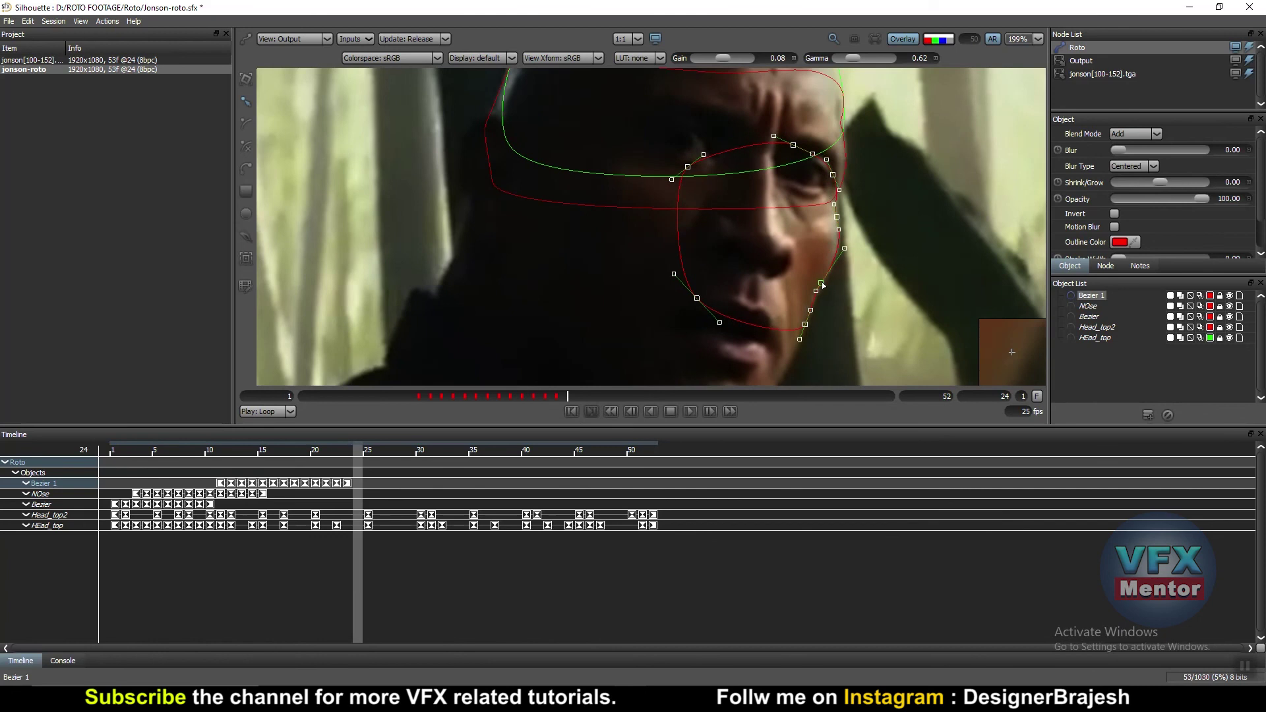
key("Right")
left_click_drag(822, 283, 831, 294)
key("Right")
key("Right")
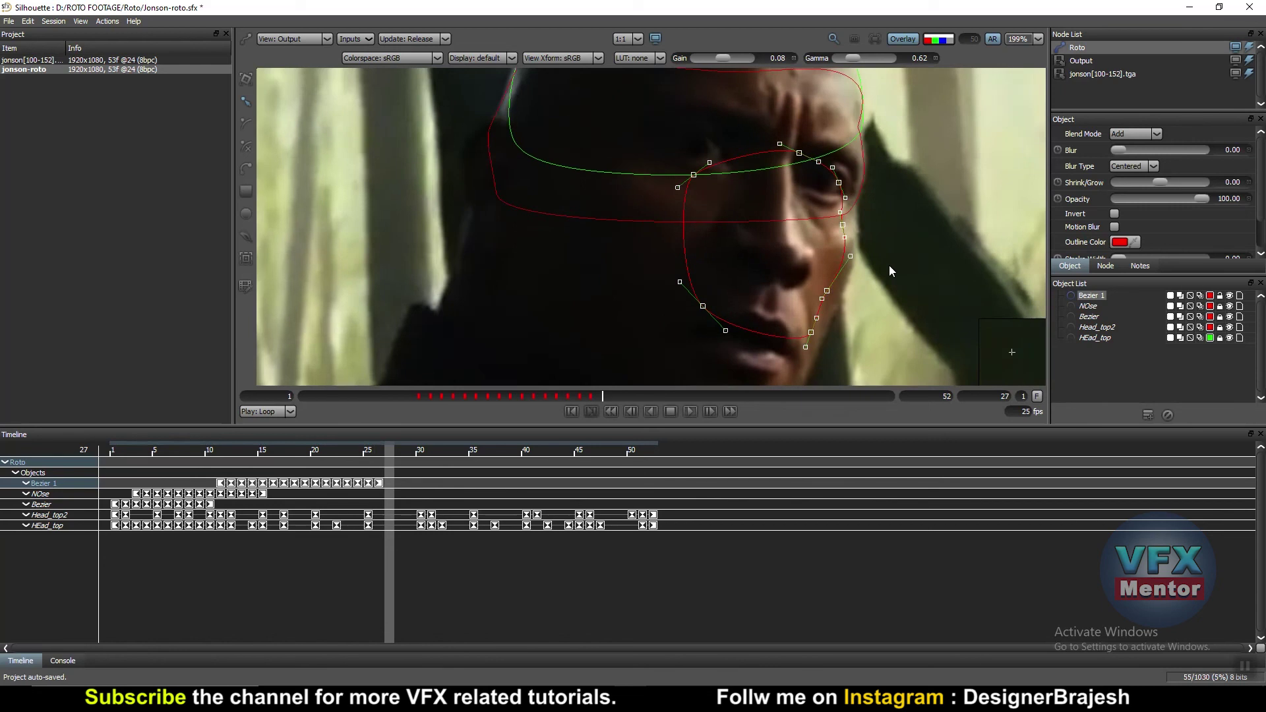
- On frame 27, push the cheek point outward and bend the cheek outline to hug the face
scroll(720, 210, "down", 1)
scroll(720, 211, "up", 2)
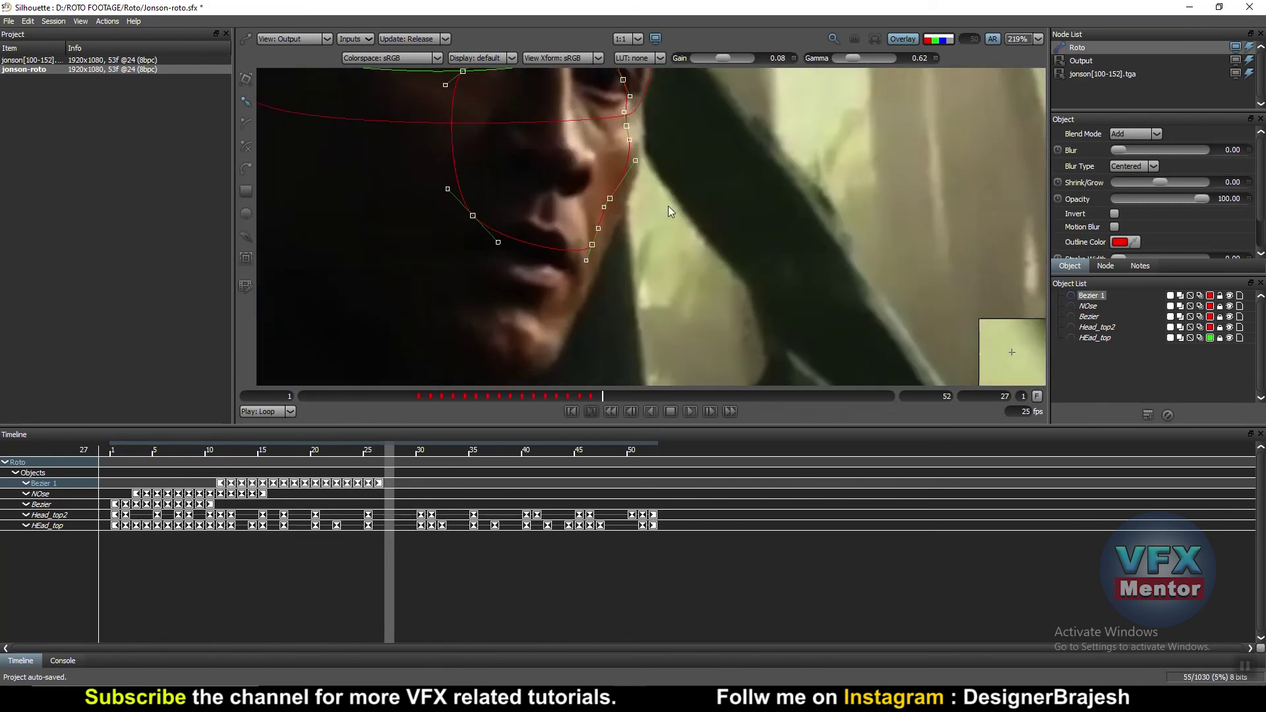
left_click(618, 201)
left_click_drag(617, 202, 624, 203)
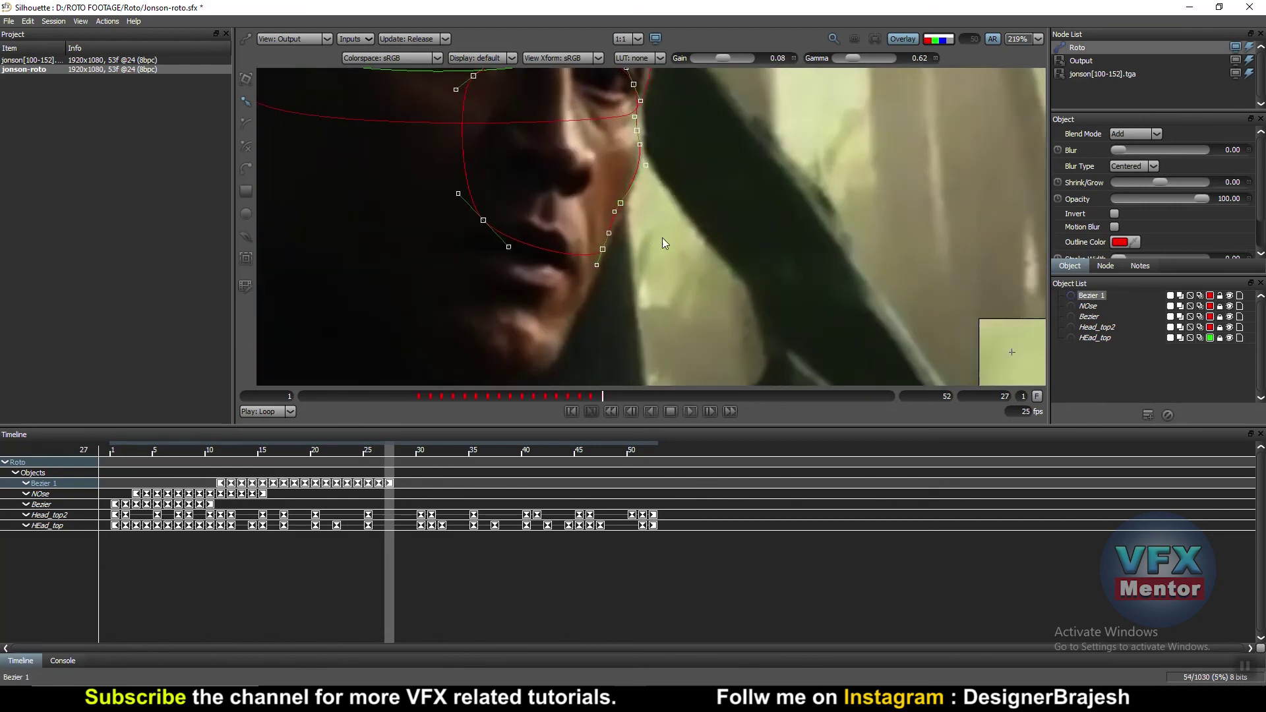
left_click(662, 237)
left_click(611, 244)
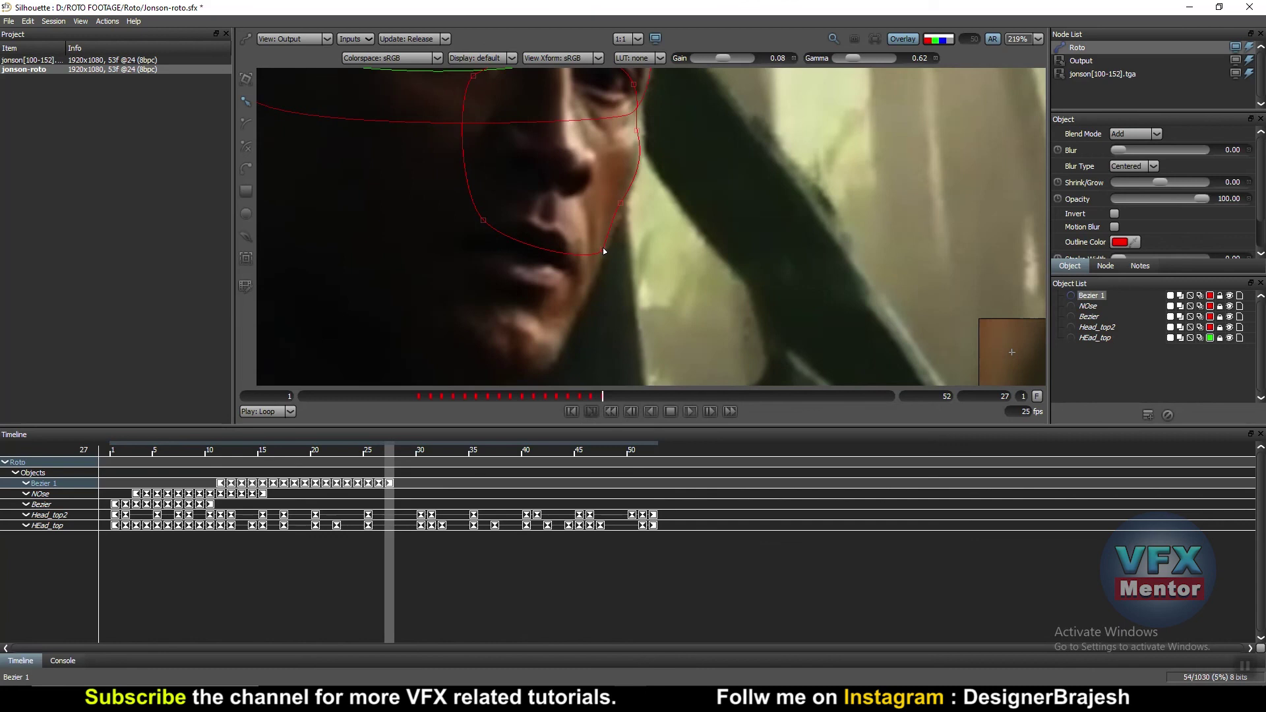
left_click(621, 204)
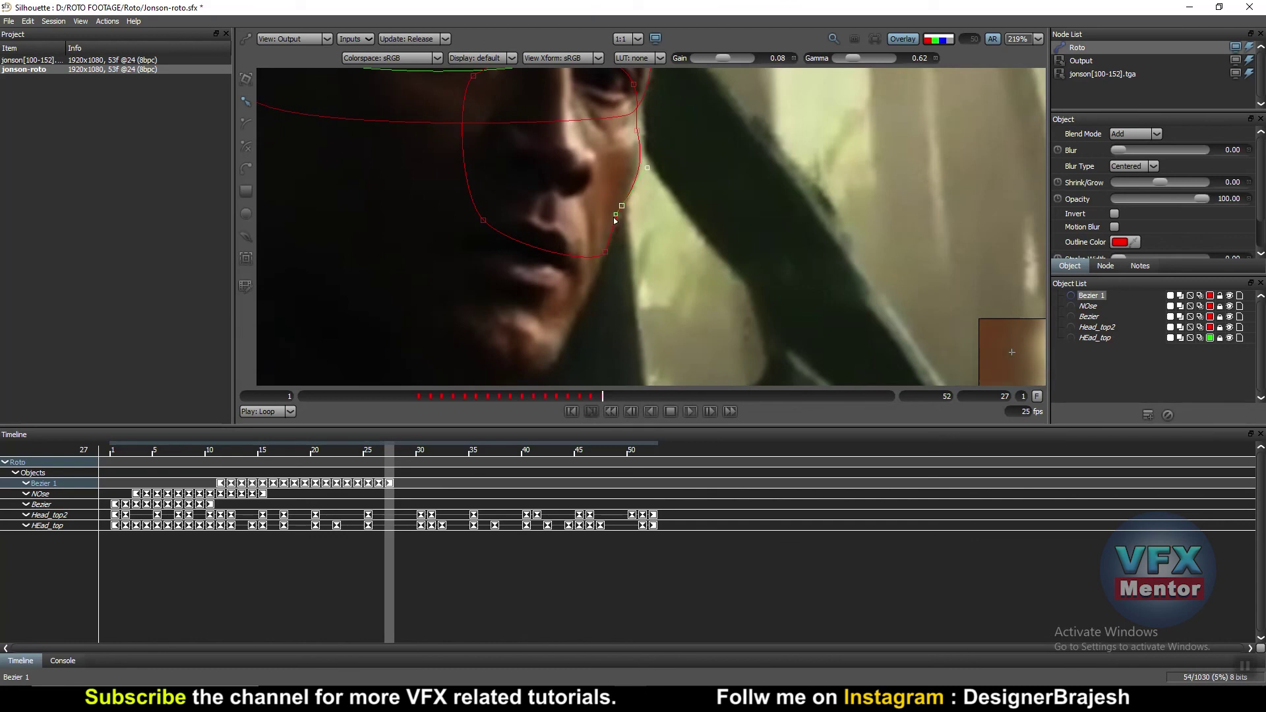
left_click_drag(615, 221, 614, 225)
left_click_drag(666, 162, 639, 233)
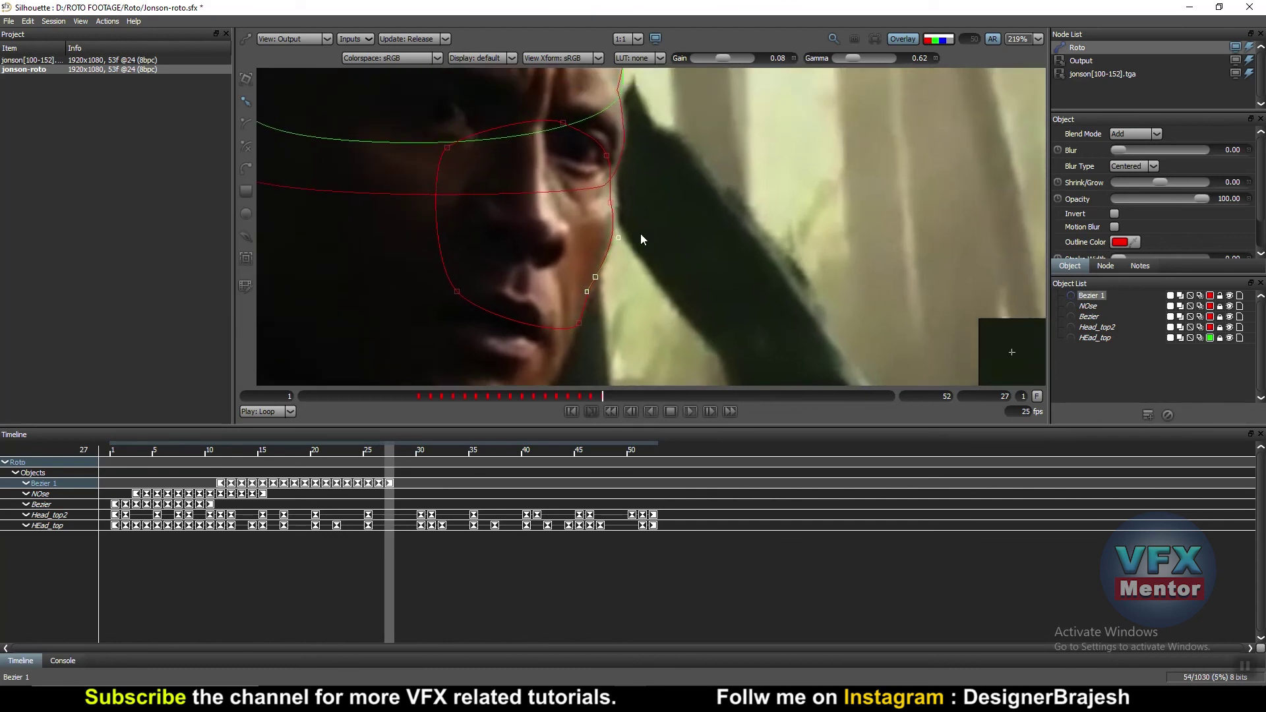
left_click(616, 198)
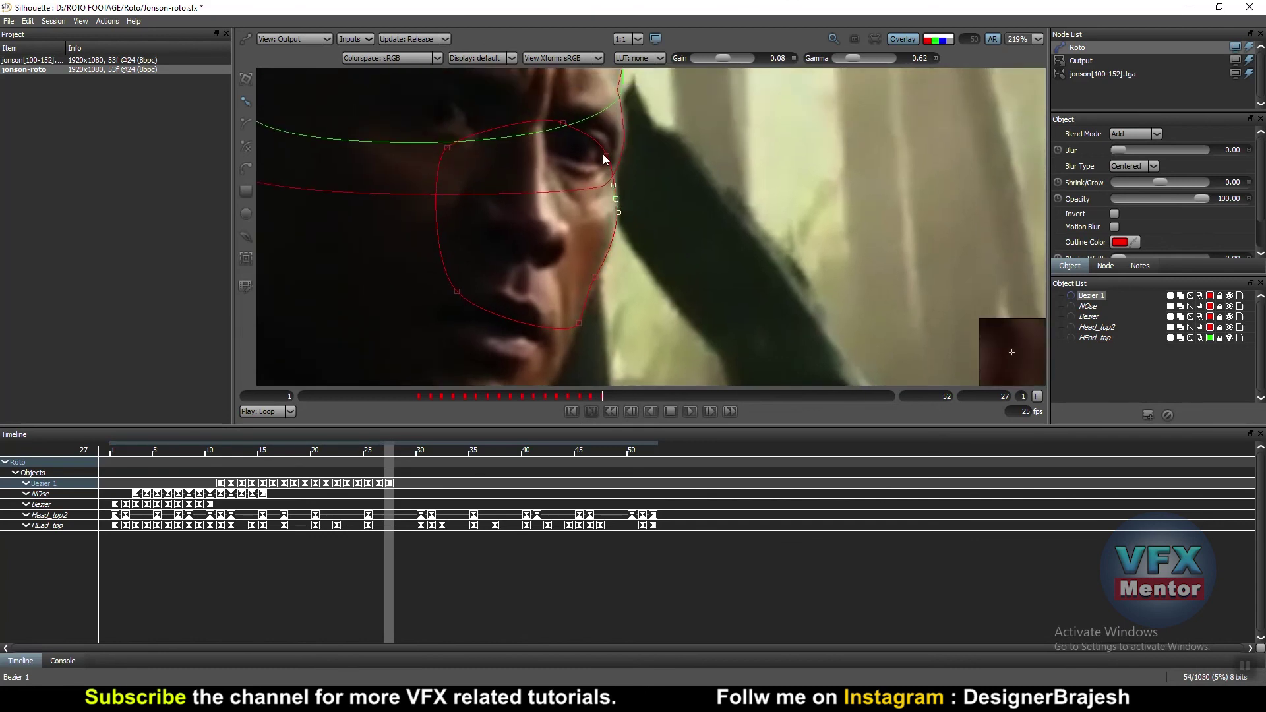
scroll(662, 218, "down", 1)
- Refit the cheek and jaw points at frame 28, then shift the whole shape on frames 29–30
key("Right")
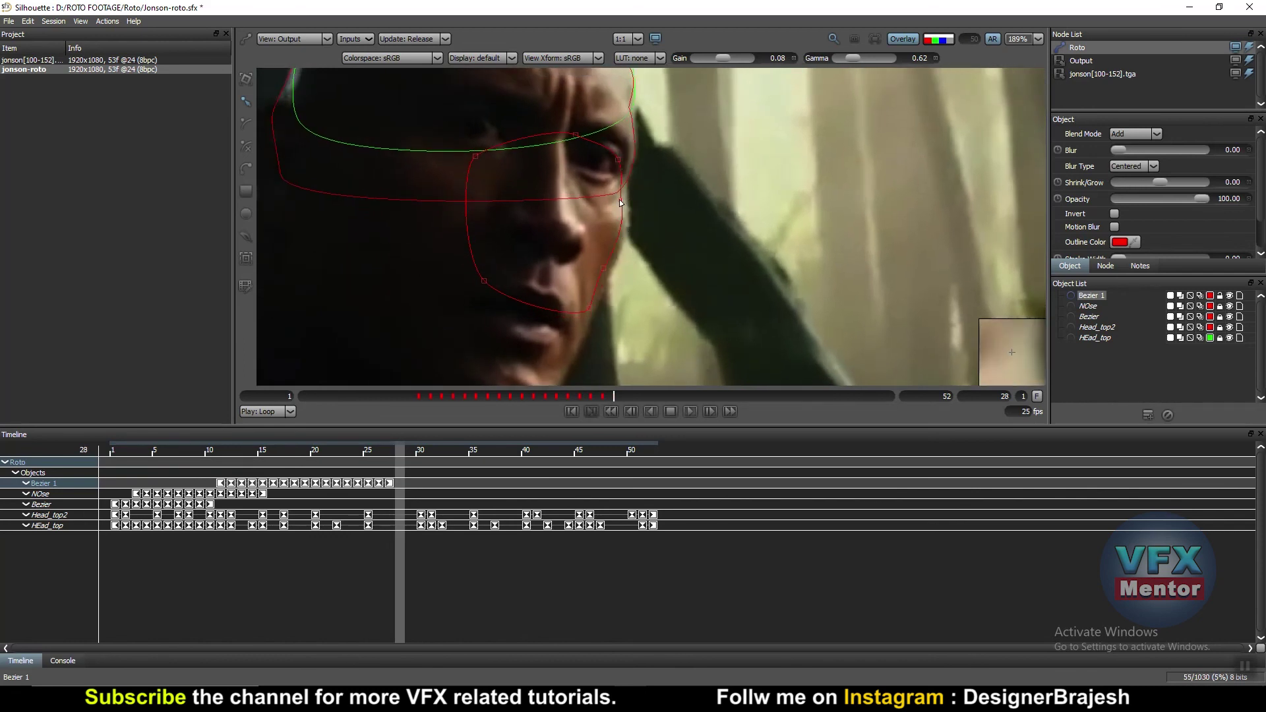
left_click_drag(624, 198, 628, 199)
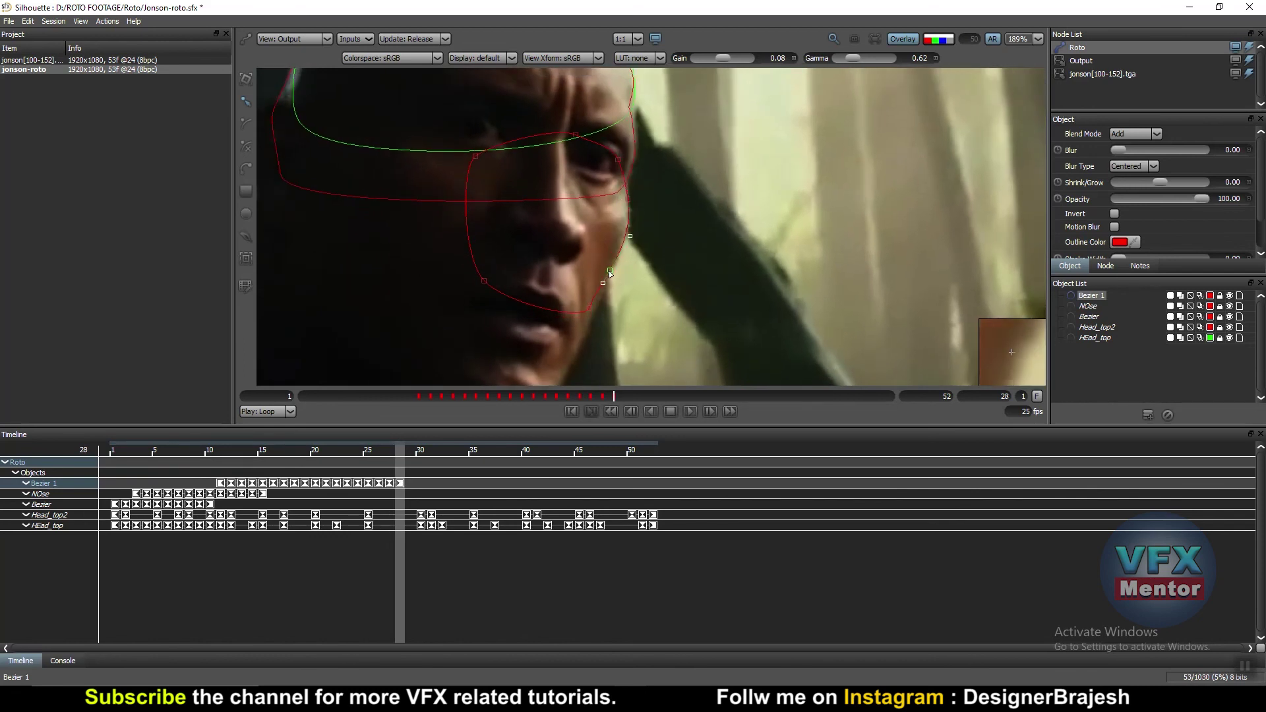
left_click_drag(589, 309, 594, 319)
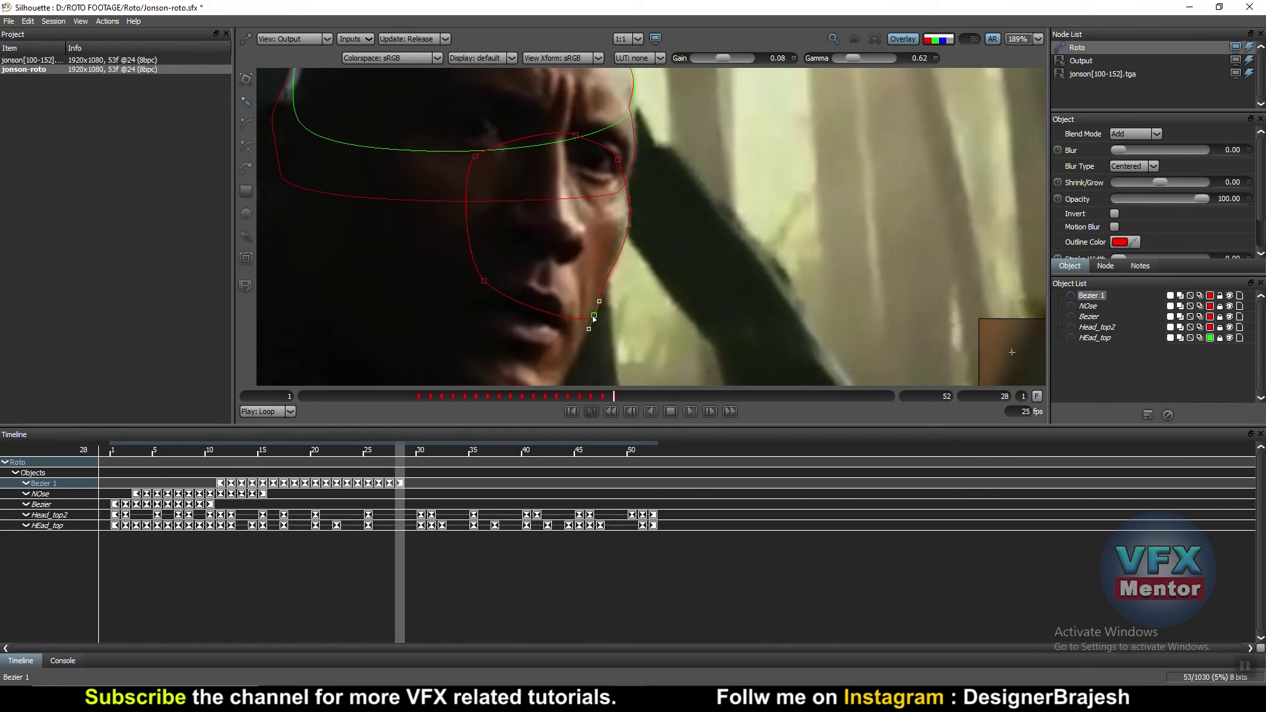
key("Right")
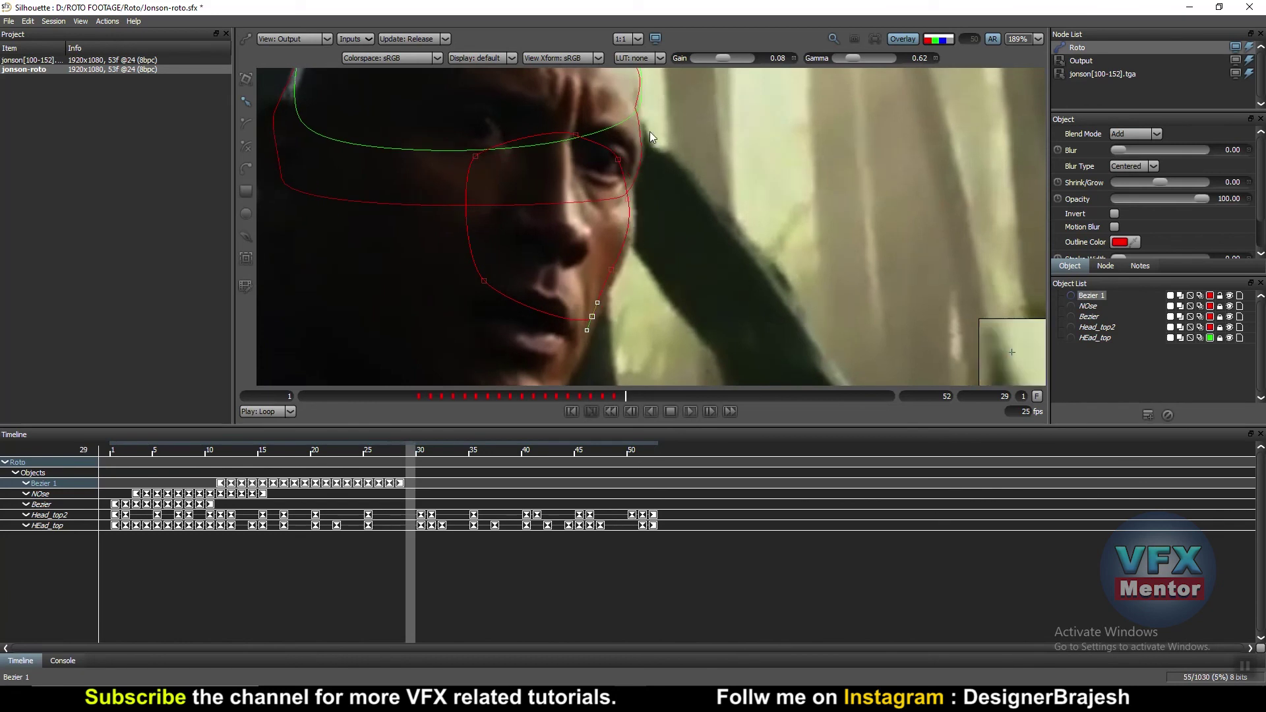
left_click_drag(672, 113, 387, 344)
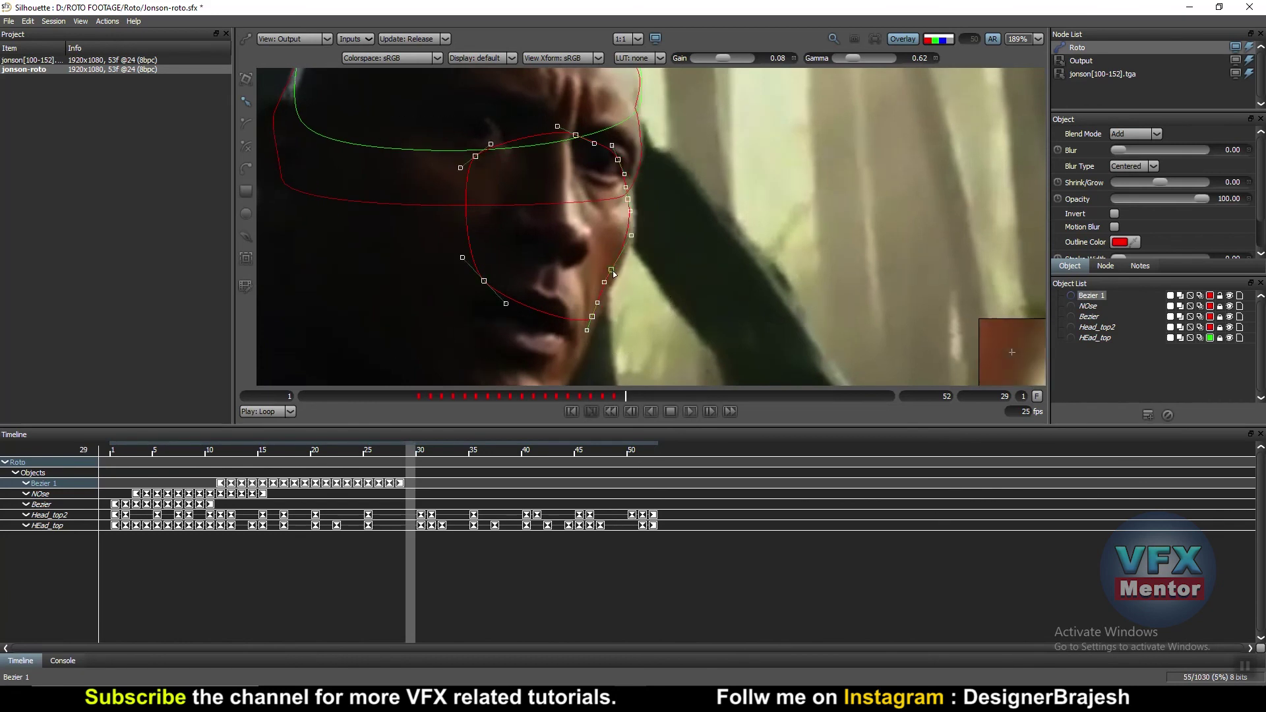
left_click_drag(614, 274, 619, 278)
key("Right")
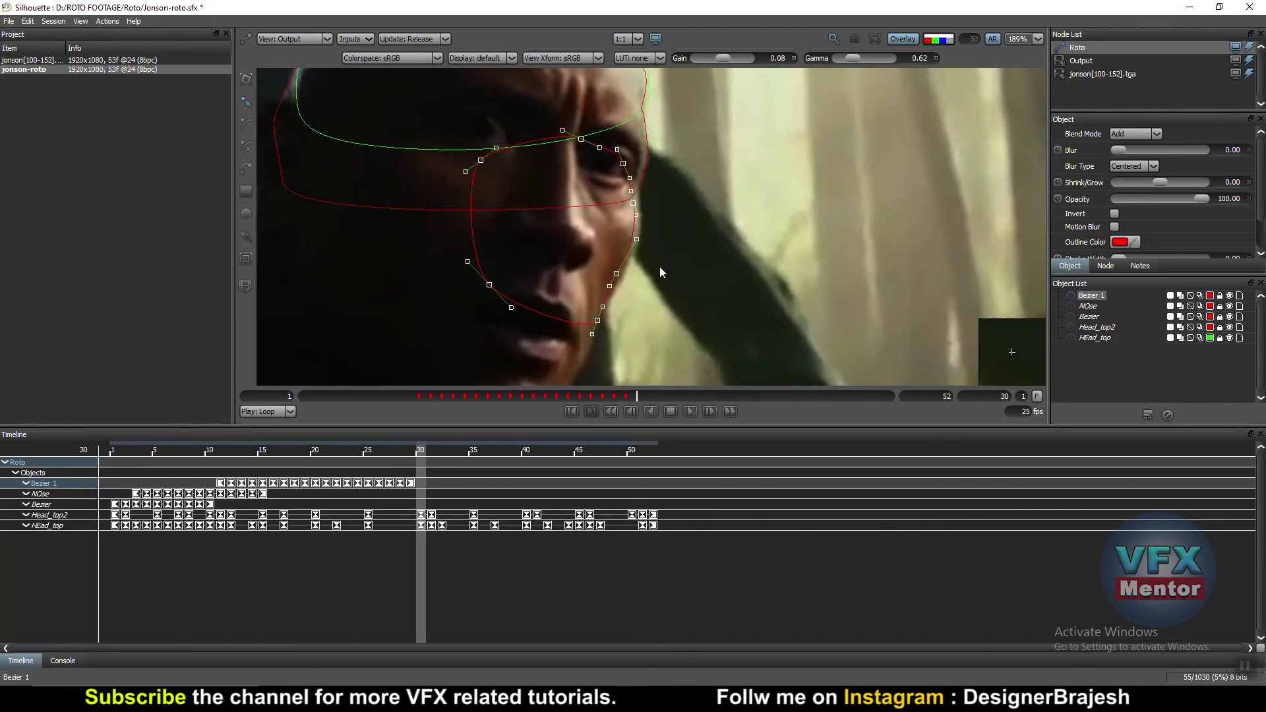
left_click_drag(616, 278, 631, 284)
- At frame 31, select the lower jaw and cheek-edge points of the face shape for reshaping
key("Right")
key("Right")
key("Right")
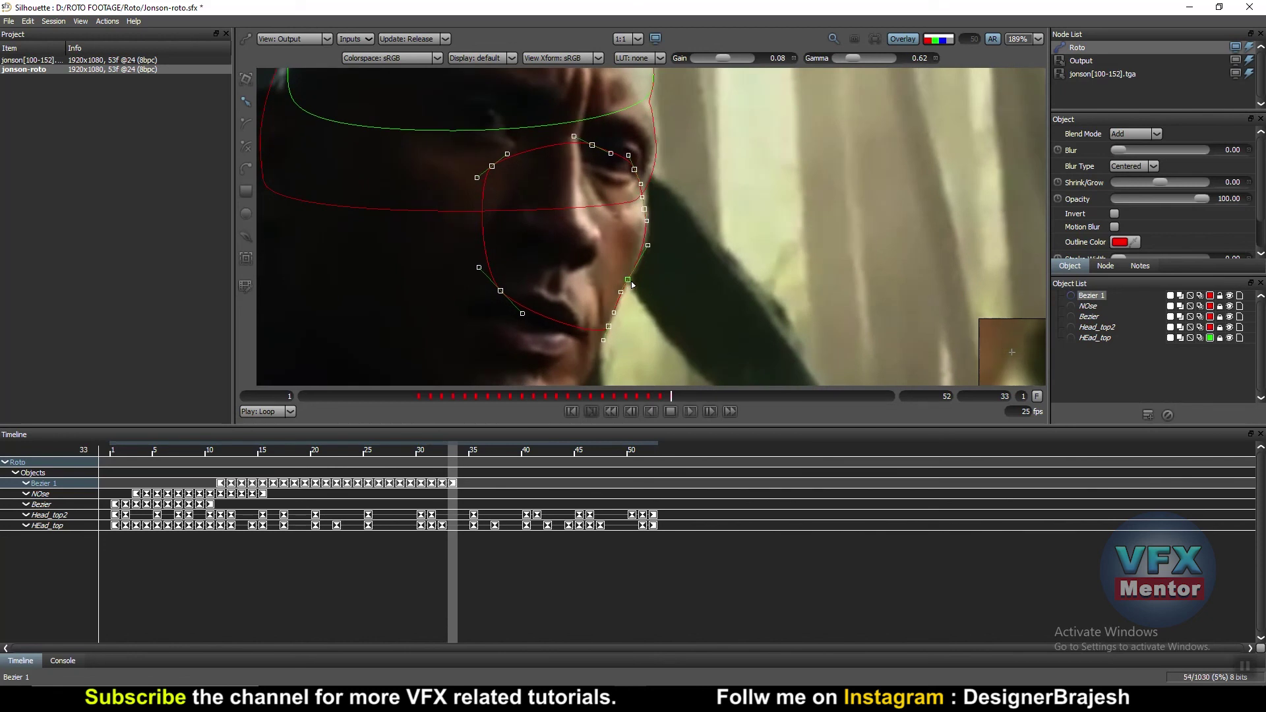
left_click(681, 264)
left_click(659, 323)
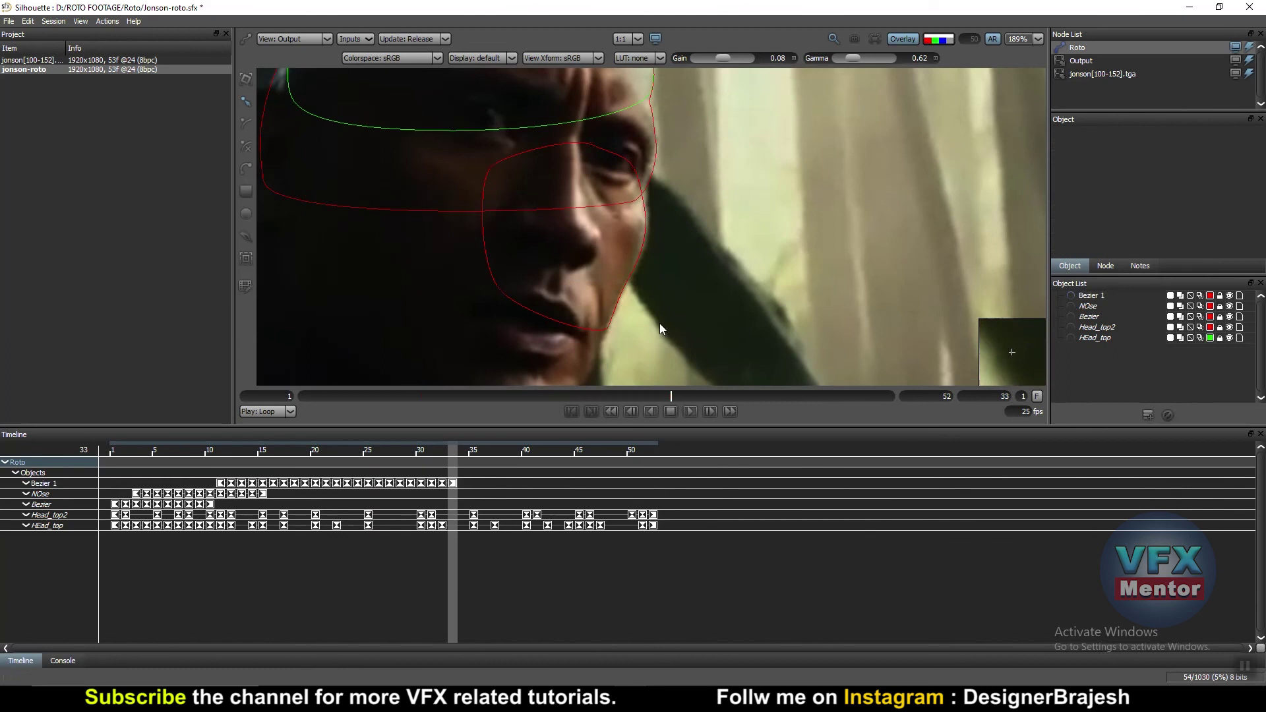
left_click(607, 327)
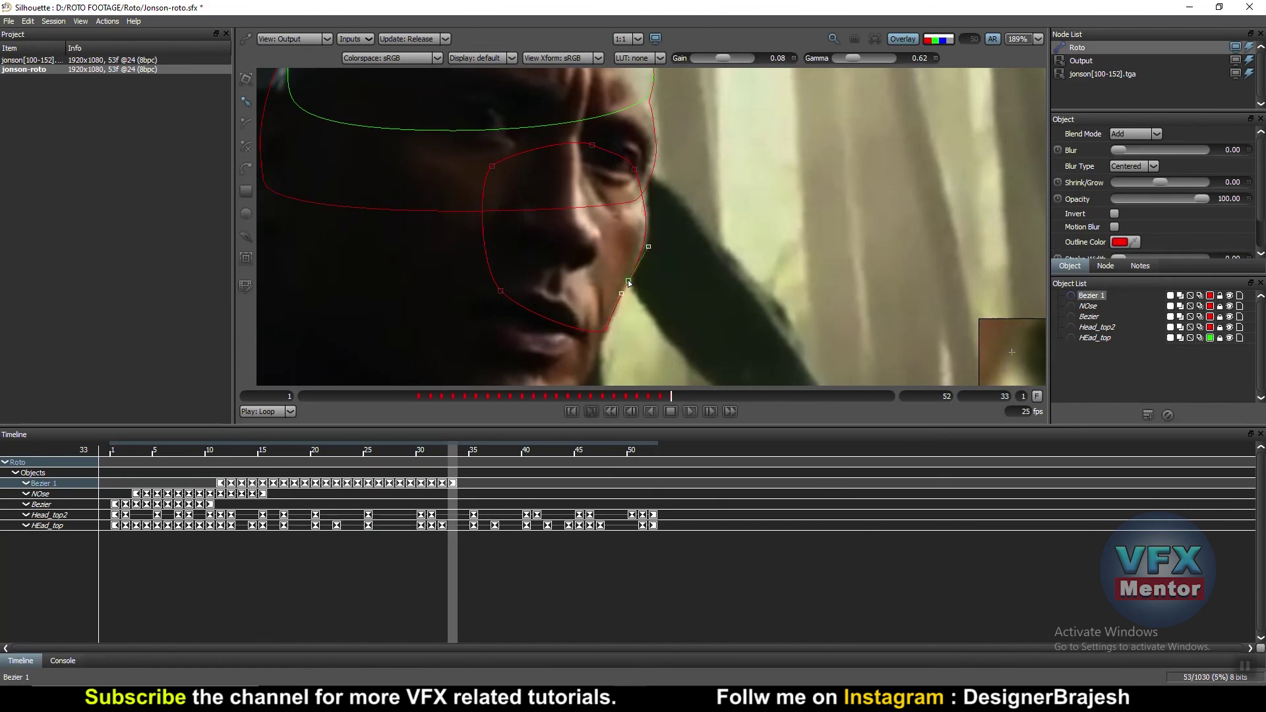
left_click(645, 208)
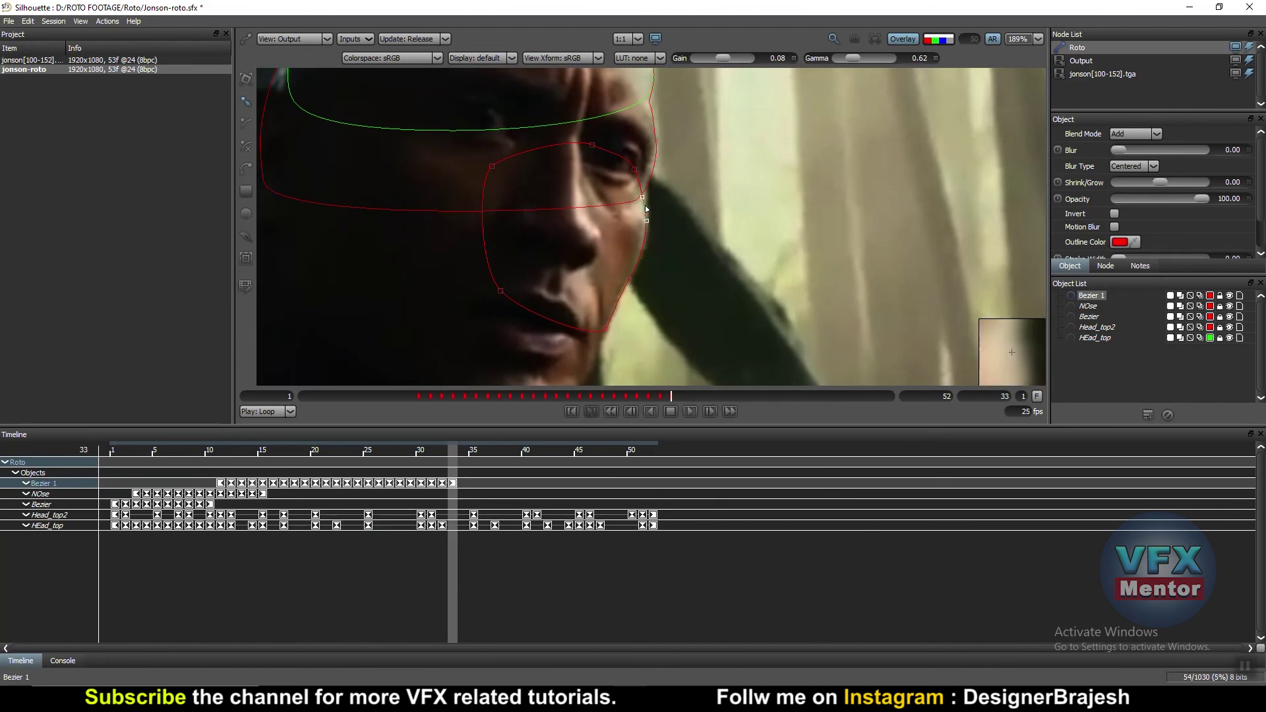
left_click(638, 166)
- Check the face fit around frame 38, then select all Bezier 1 points and nudge them onto the face at frame 37
scroll(745, 254, "down", 1)
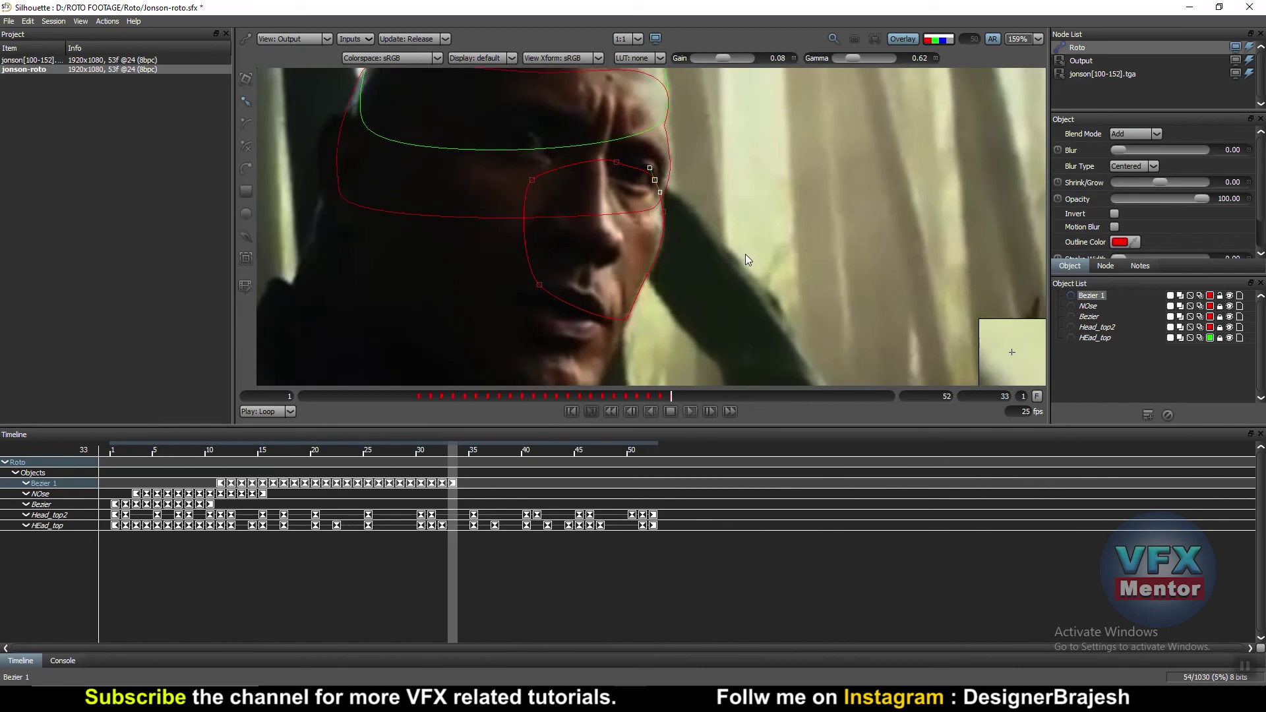
key("Right")
key("Right")
key("Right")
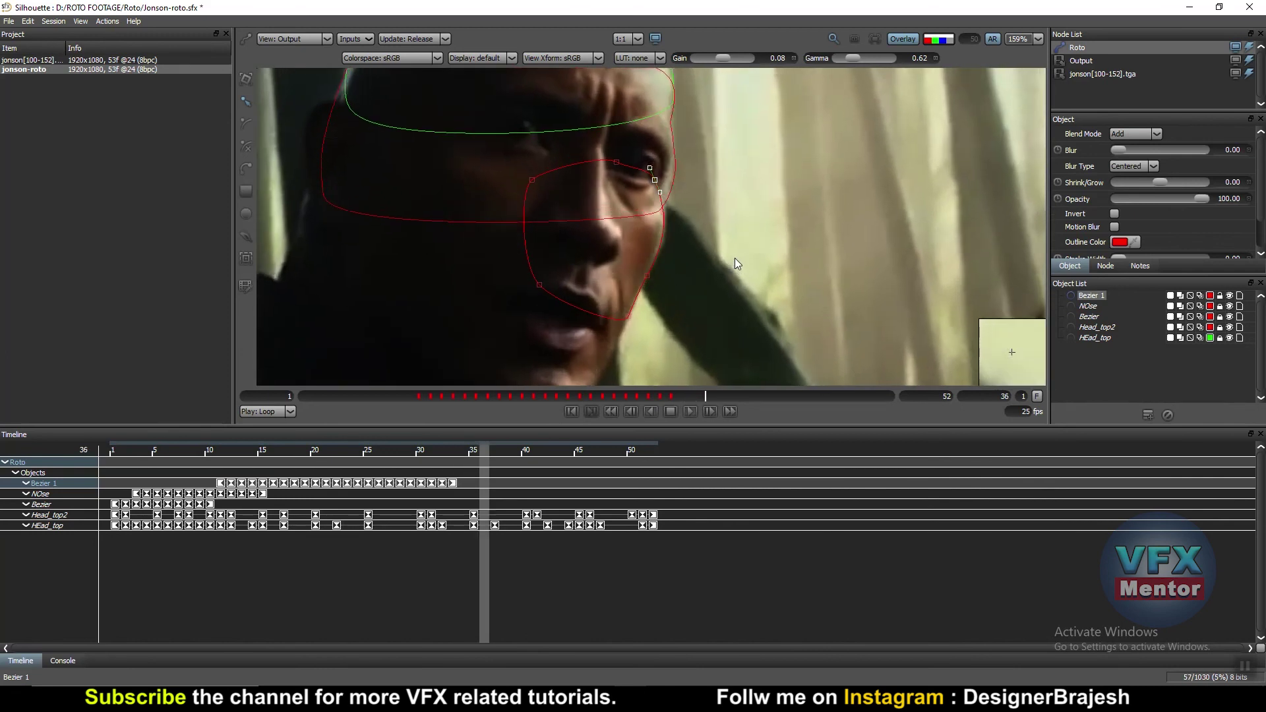
key("Right")
key("Right")
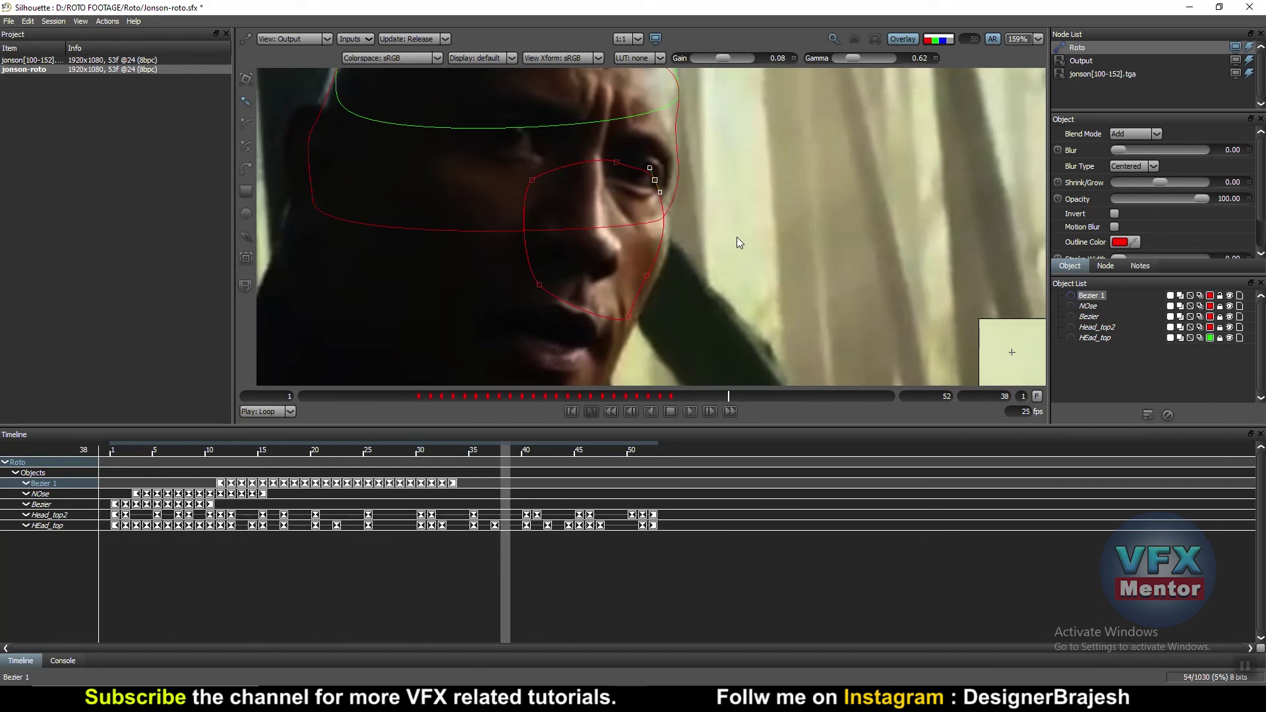
key("Left")
key("Left")
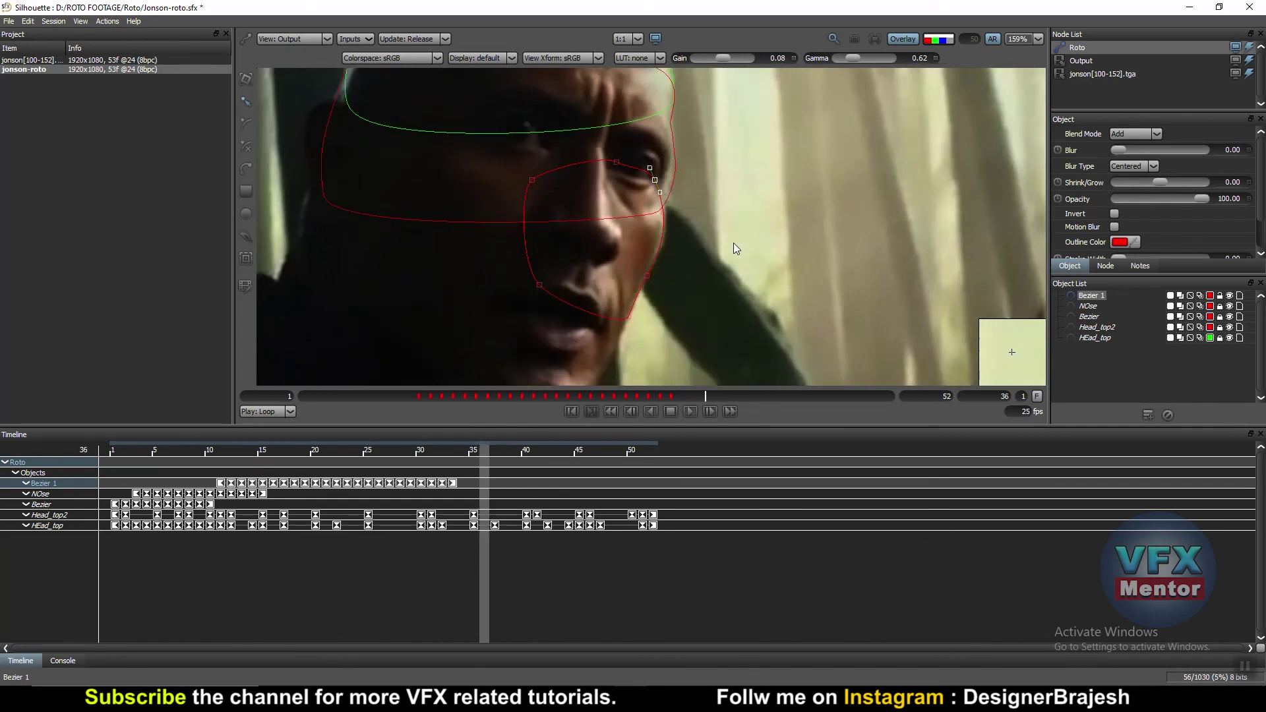
key("Right")
left_click_drag(722, 106, 426, 376)
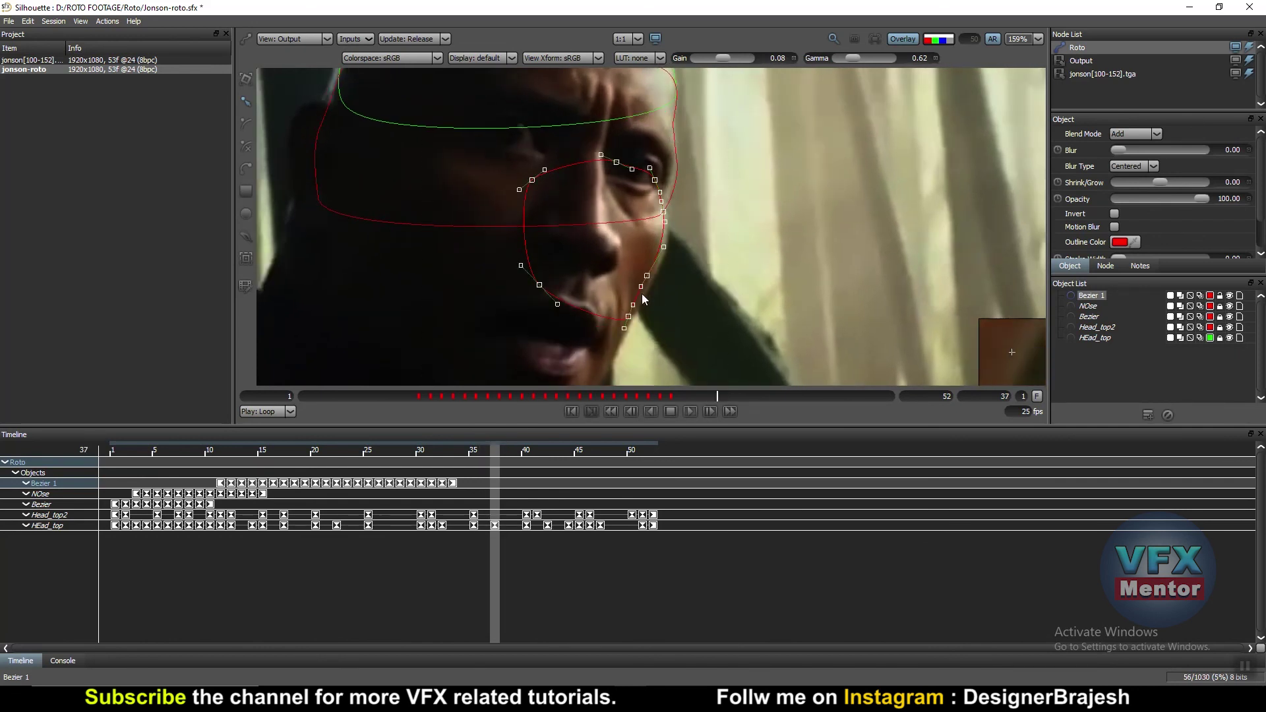
left_click_drag(648, 285, 651, 291)
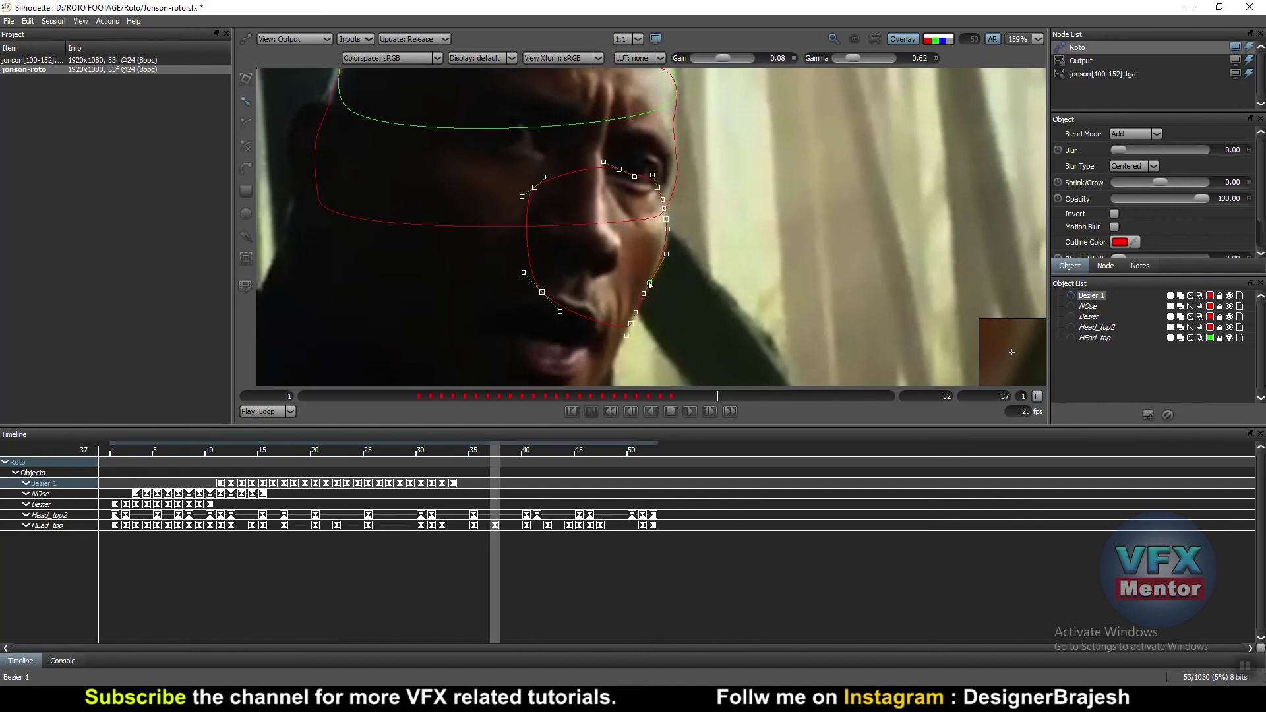
left_click(739, 272)
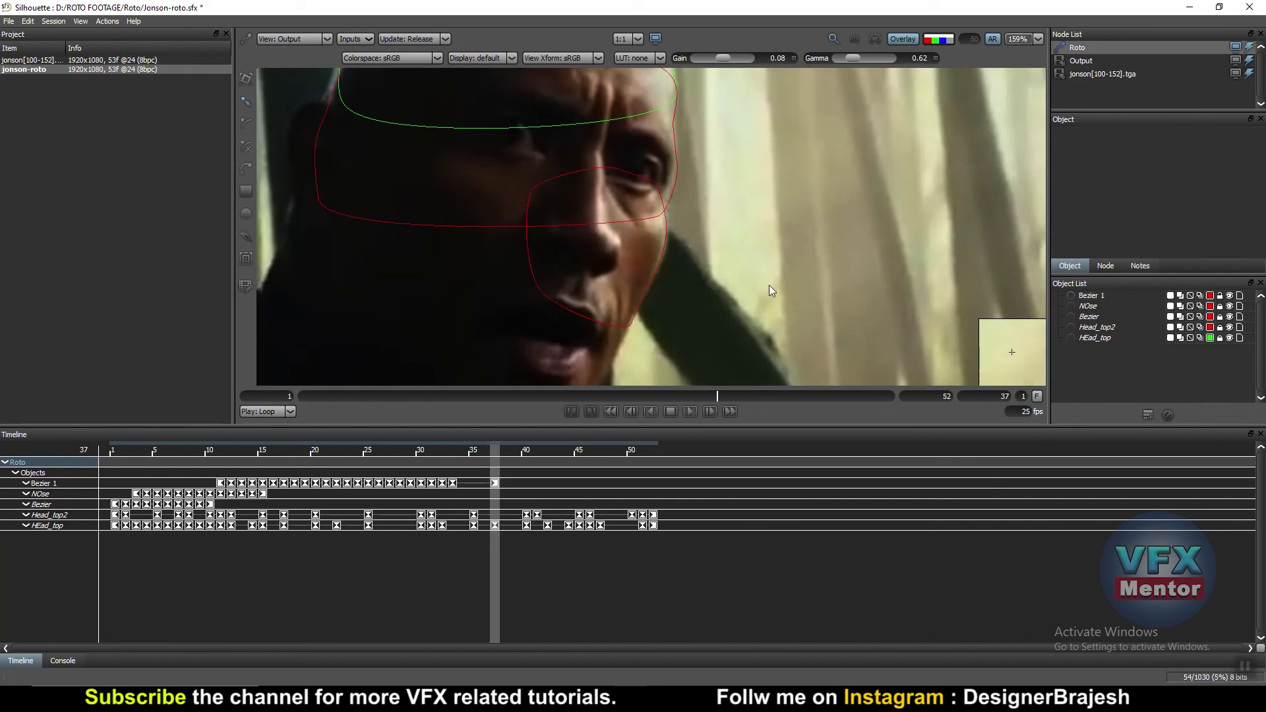
- Reselect Bezier 1 and shift it onto the face at frames 38 and 39, advancing to frame 40
key("Right")
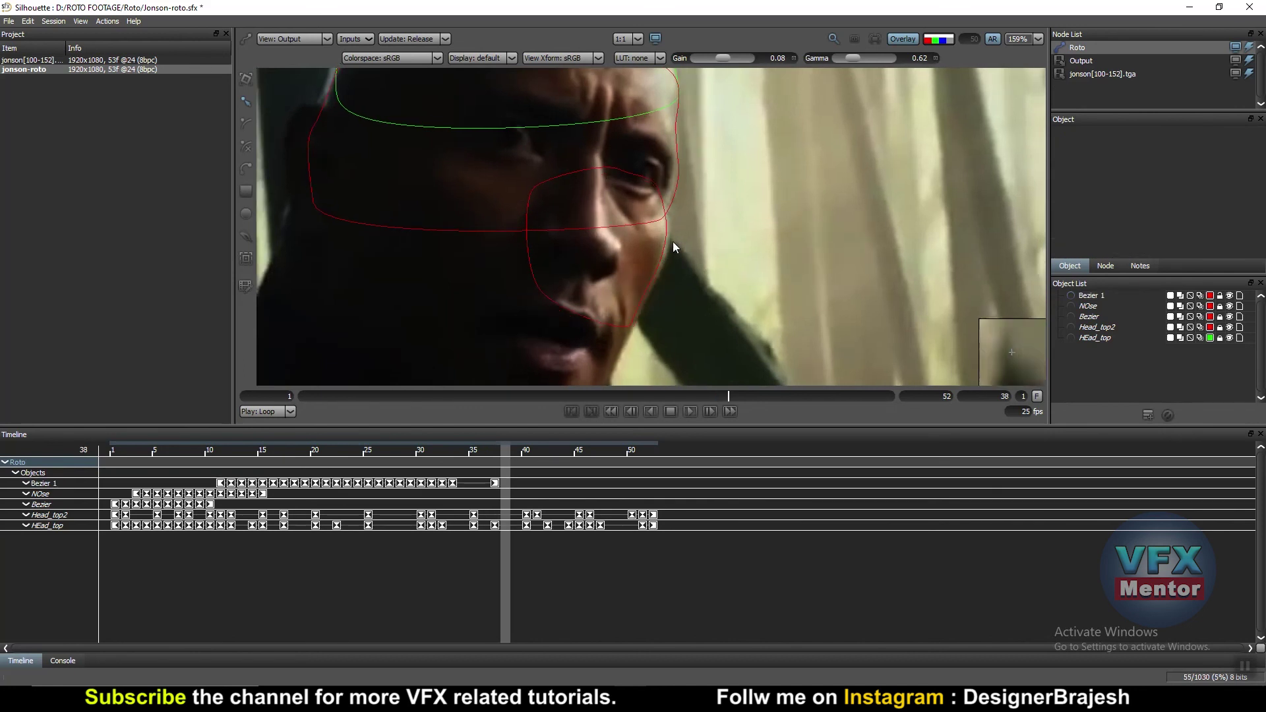
left_click(651, 283)
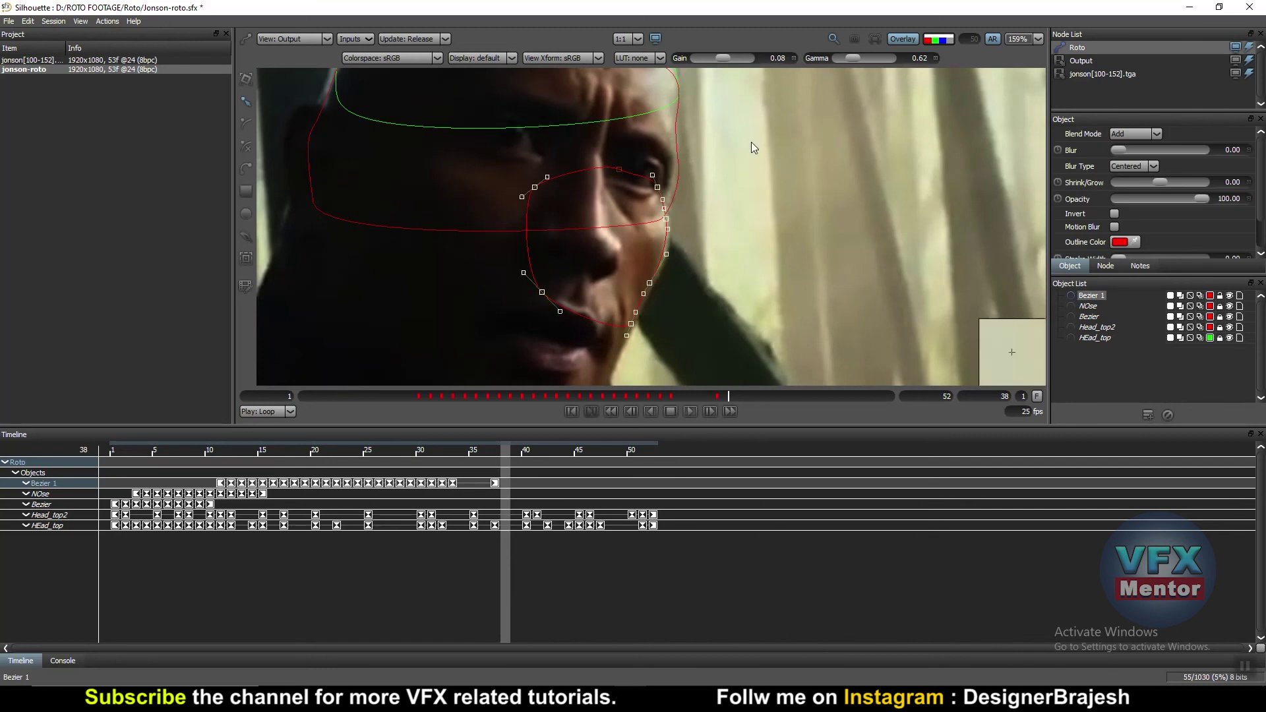
left_click(620, 169)
left_click_drag(651, 285, 657, 288)
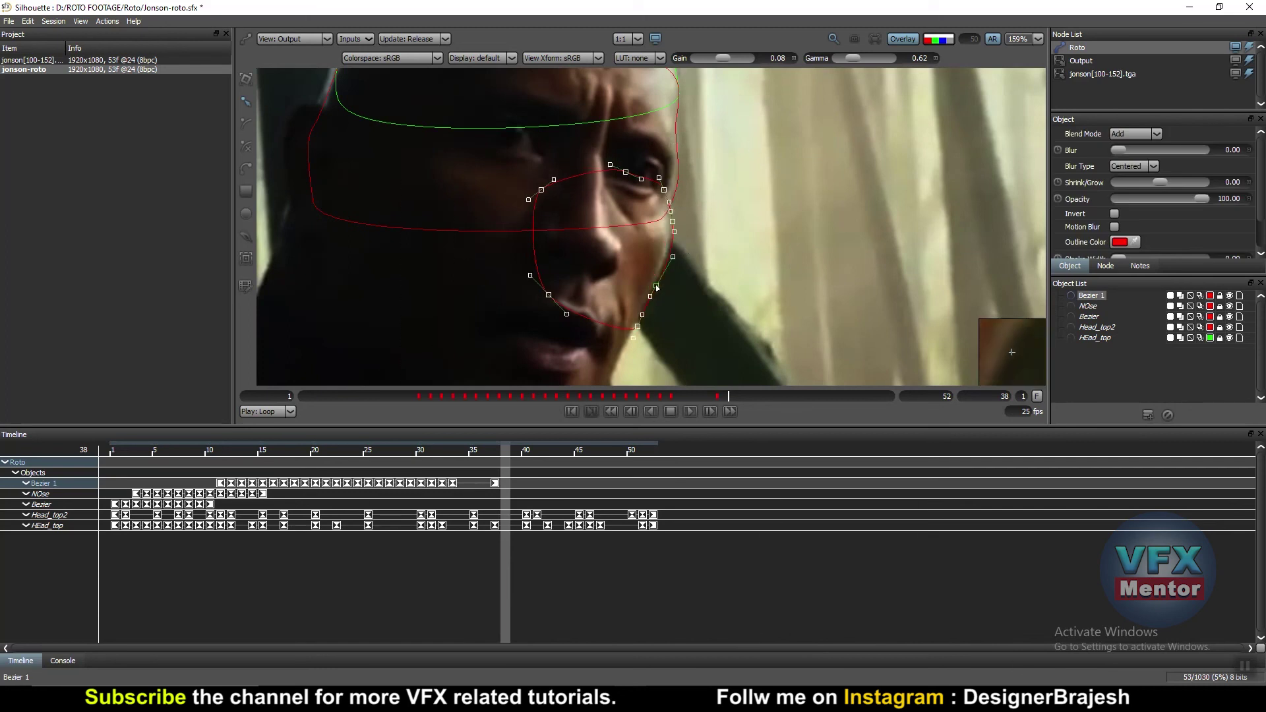
key("Right")
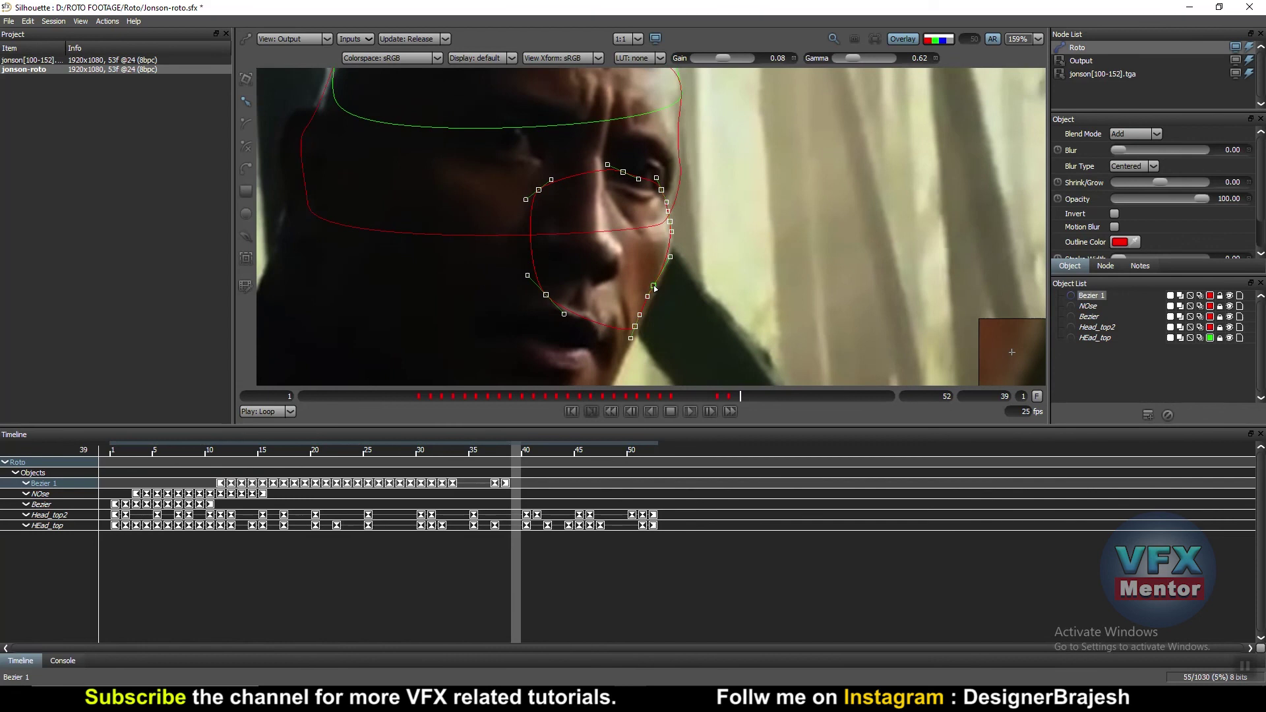
left_click_drag(654, 286, 670, 309)
key("Right")
key("Right")
key("Right")
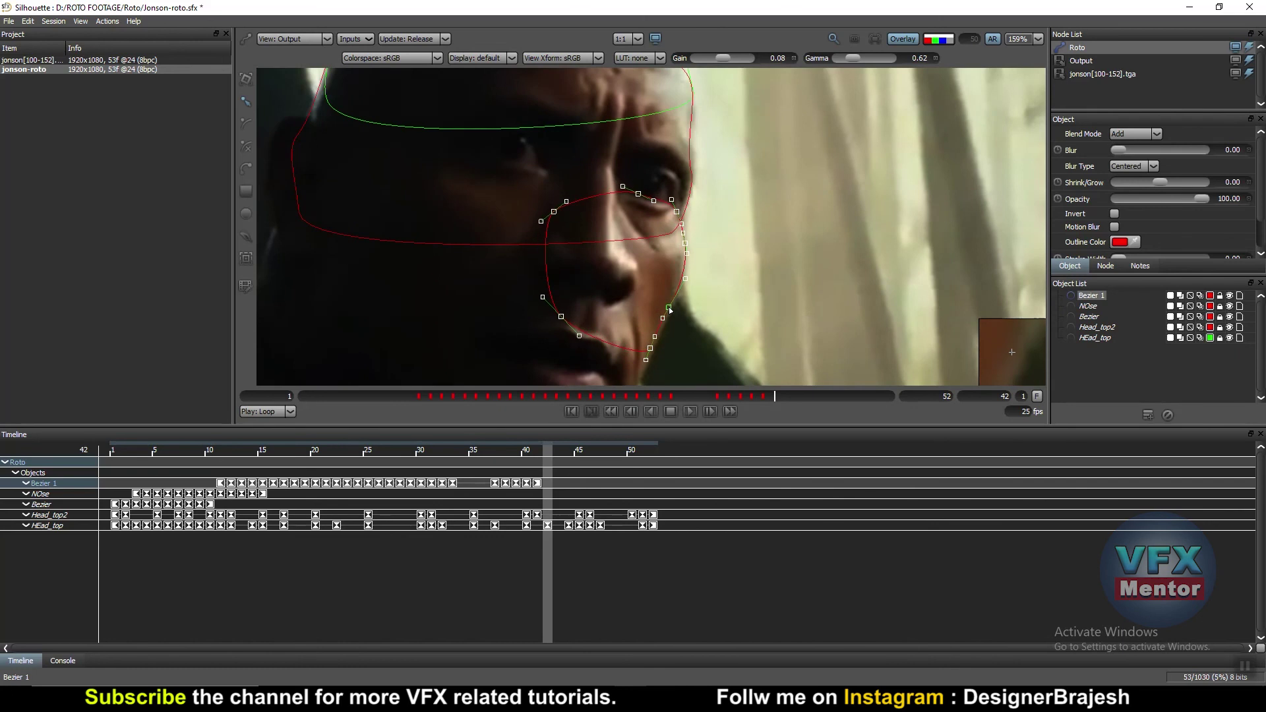
scroll(752, 244, "down", 2)
- Move Bezier 1 onto the face at frames 43, 47 and 52, then return to frame 1
key("Right")
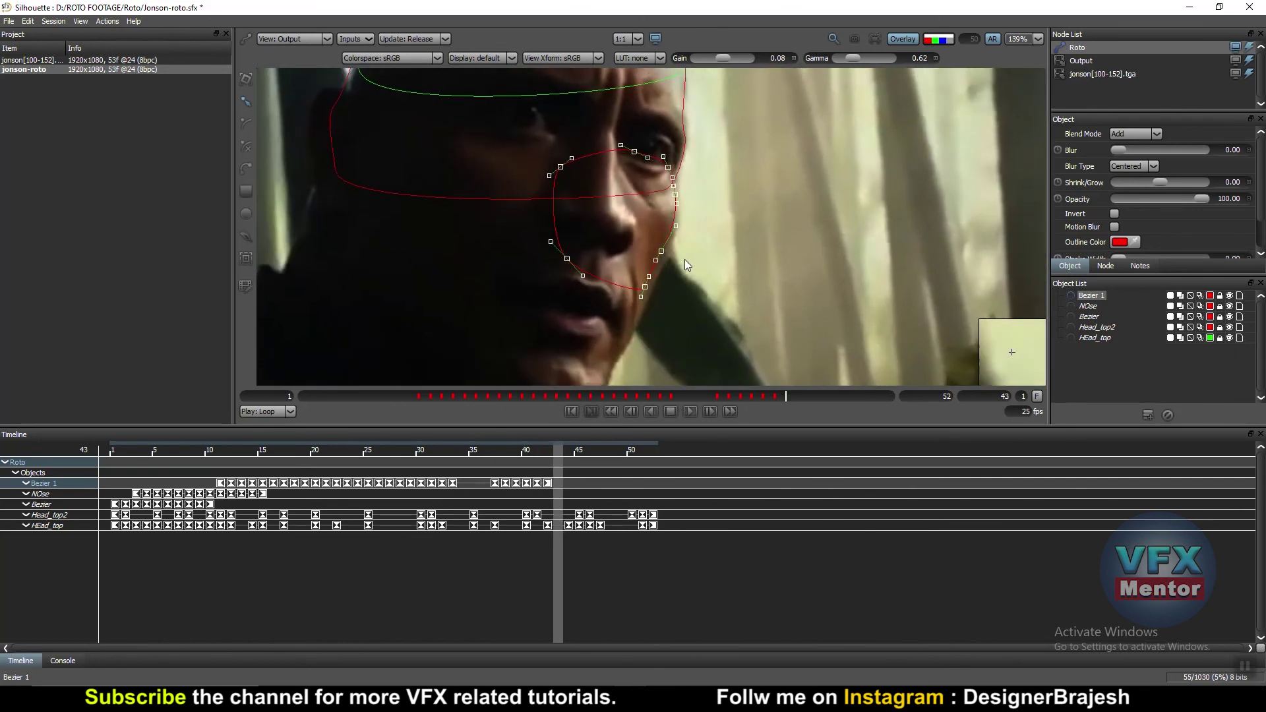
left_click_drag(664, 254, 672, 270)
key("Right")
key("Right")
key("Right")
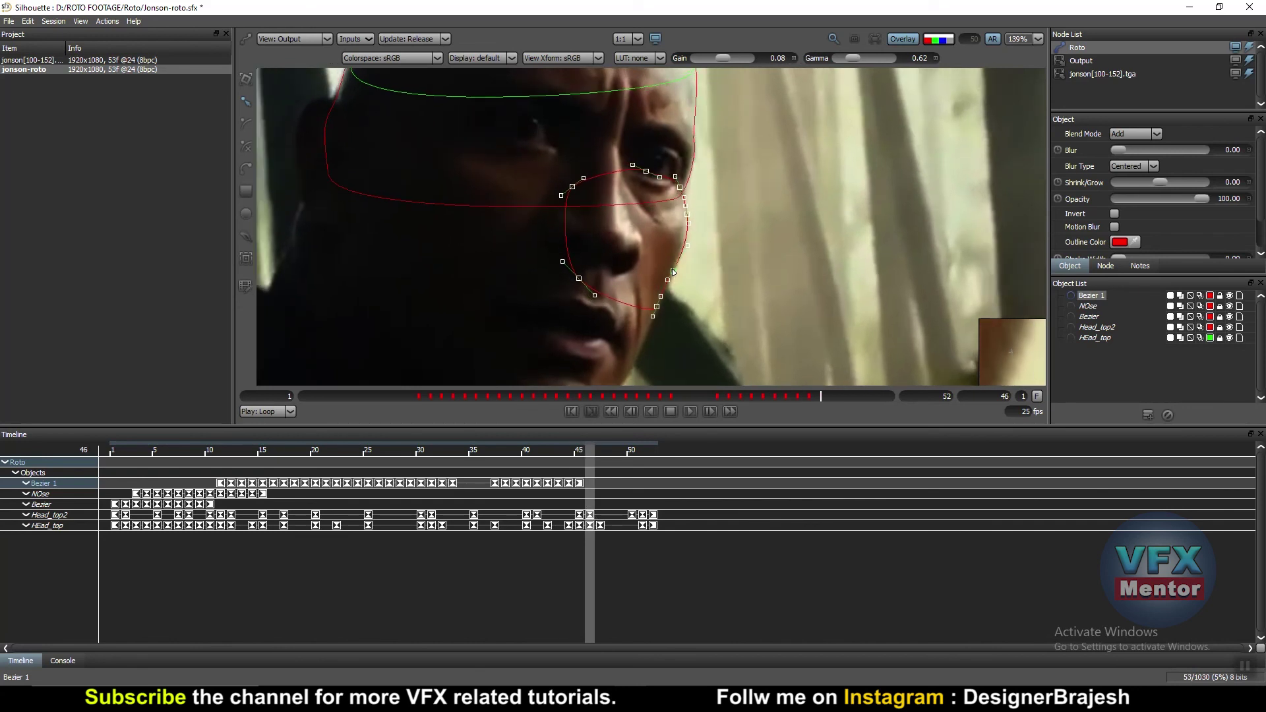
key("Right")
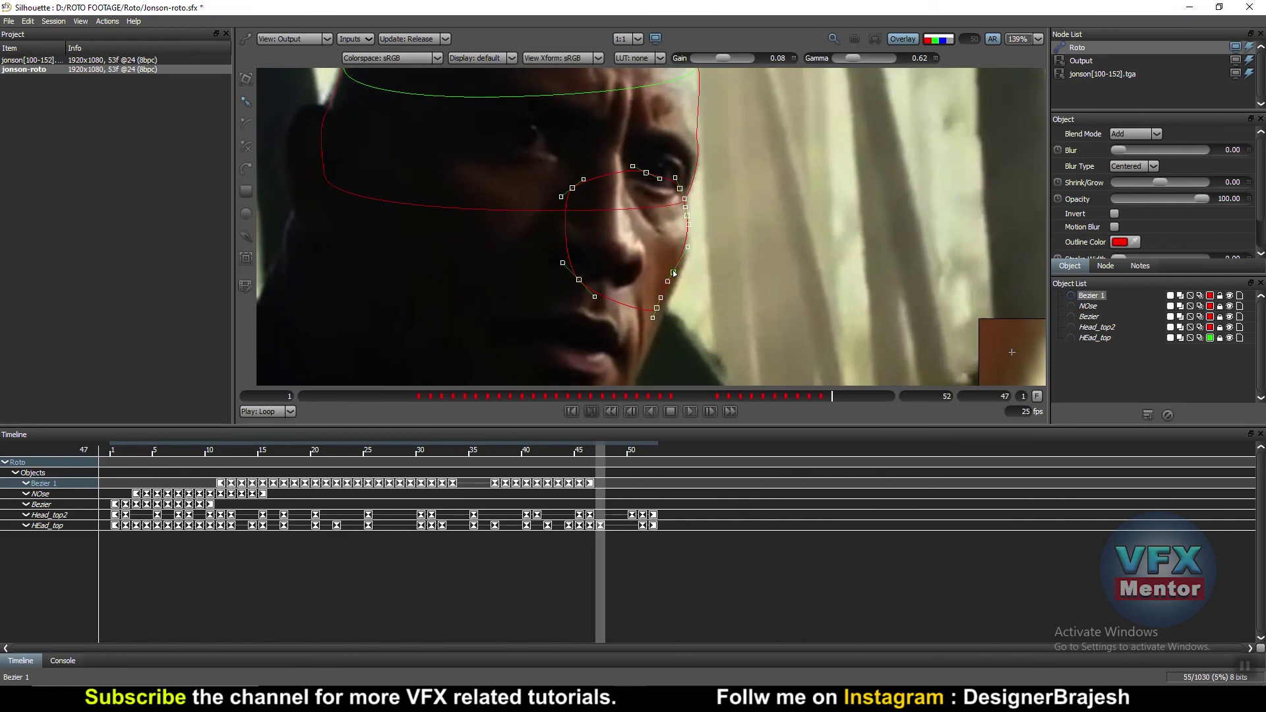
left_click_drag(673, 271, 686, 302)
key("Right")
key("Right")
key("Right")
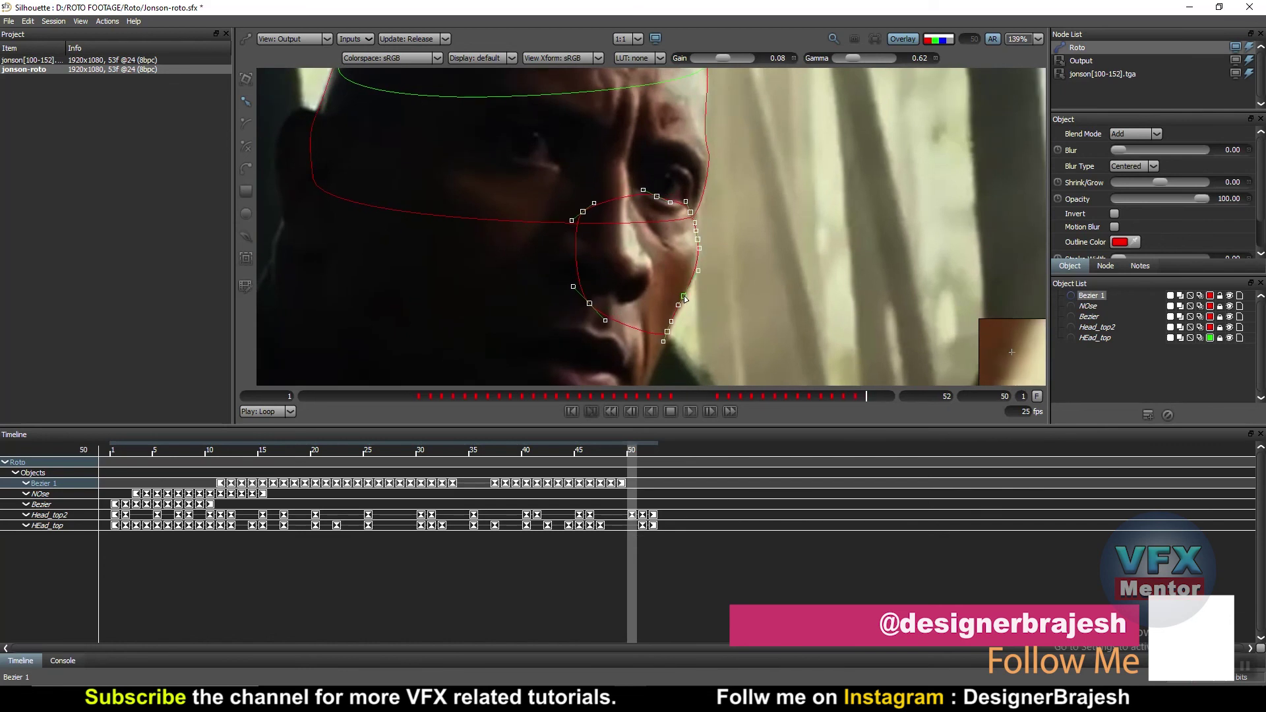
key("Right")
key("Right")
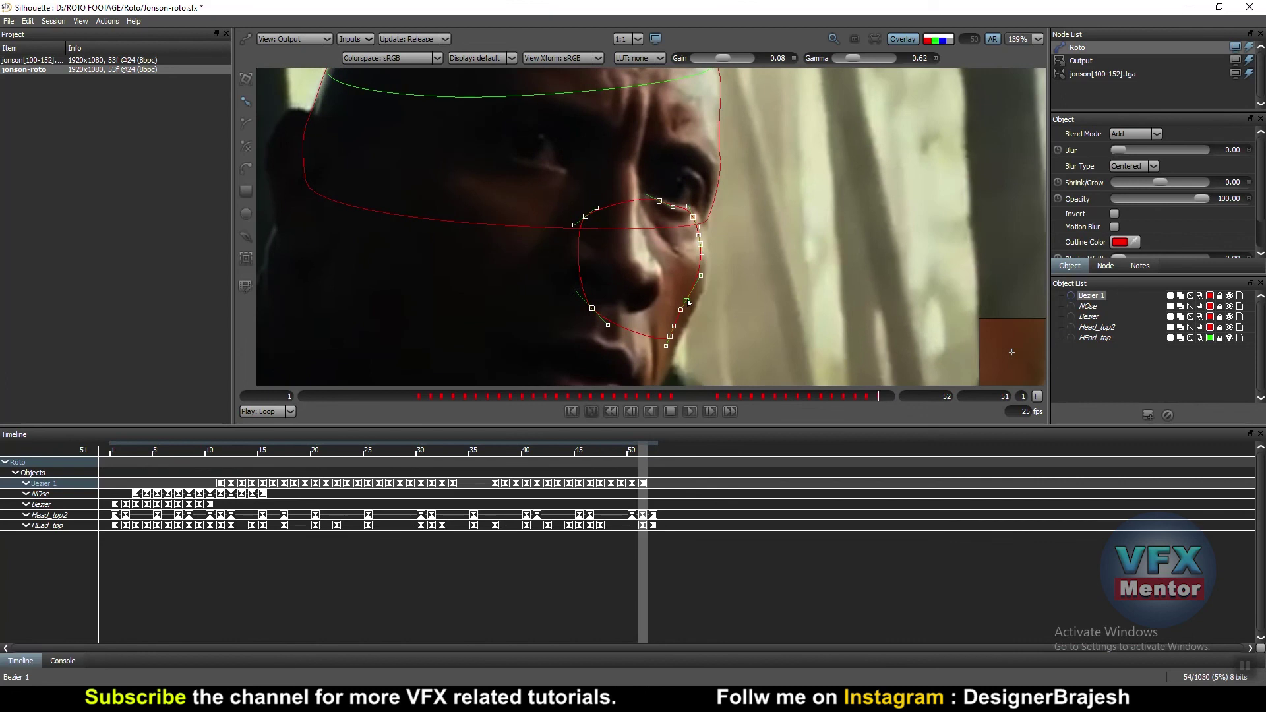
left_click_drag(686, 303, 693, 312)
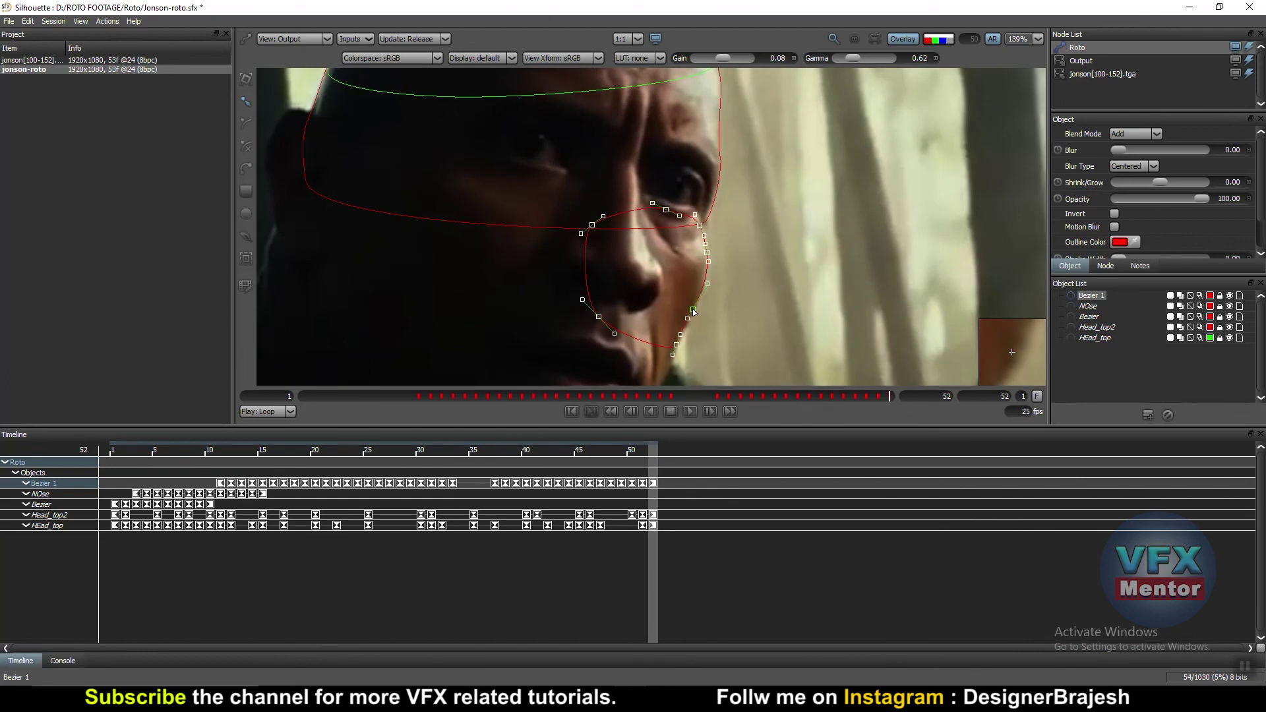
key("Home")
scroll(686, 240, "down", 5)
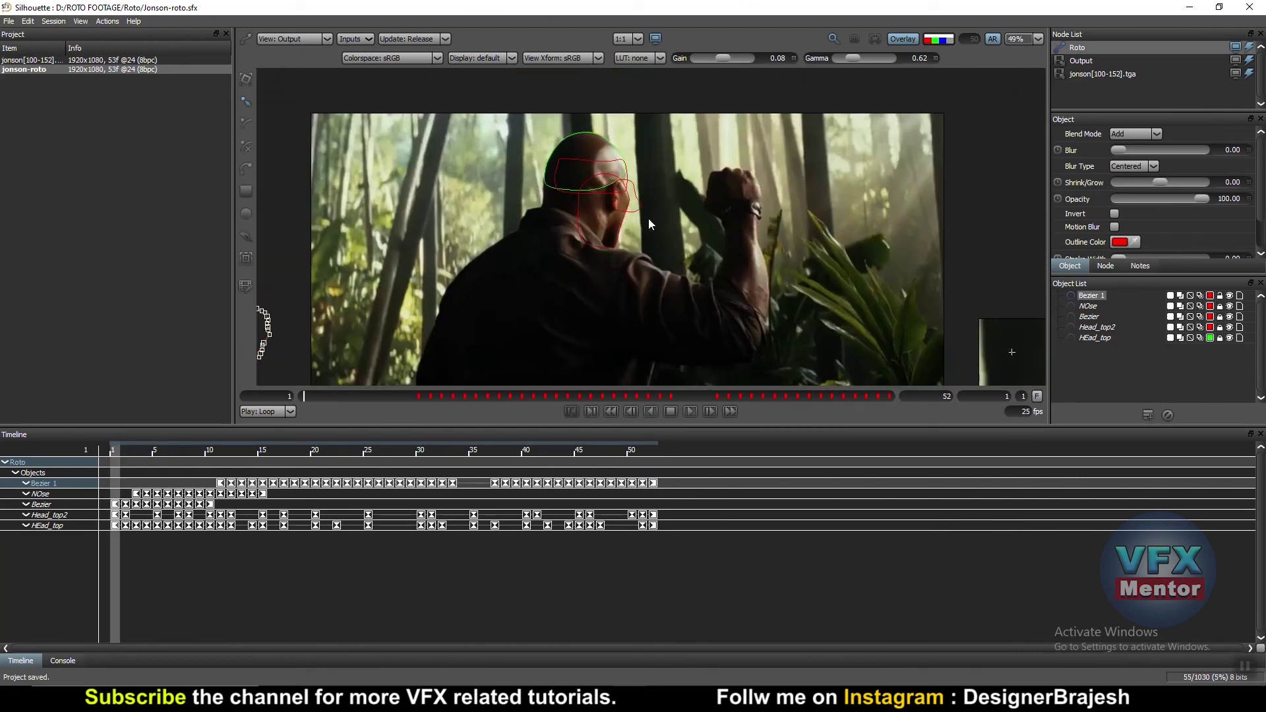
- At frame 2, select the NOse shape and drag it off the image to the left, then return to frame 1
scroll(668, 219, "up", 4)
scroll(643, 210, "up", 1)
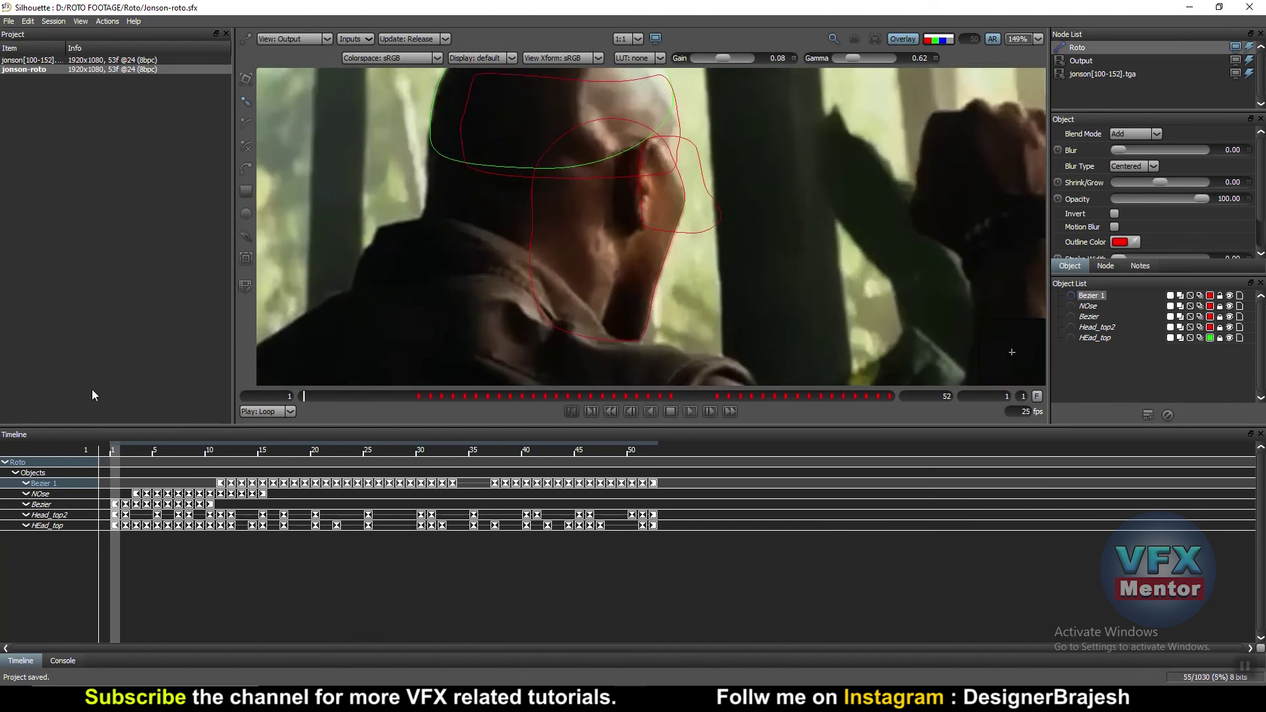
left_click_drag(120, 453, 134, 452)
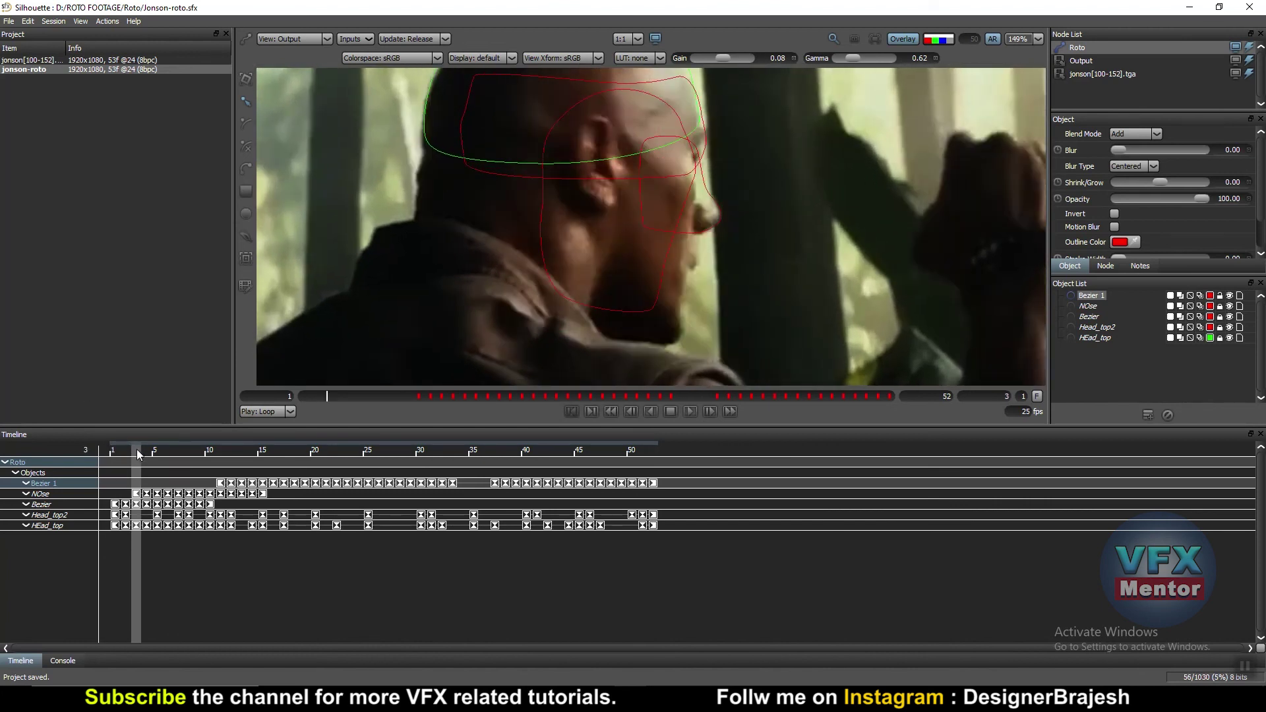
left_click(126, 450)
left_click(1088, 306)
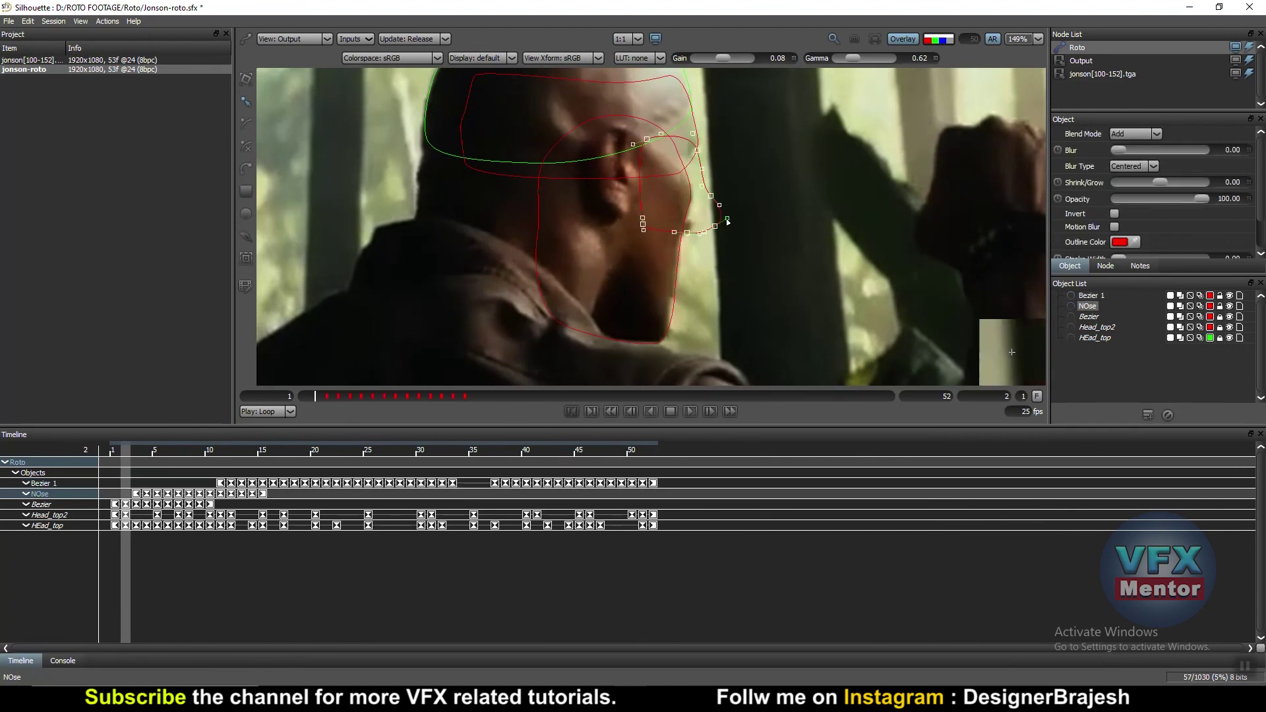
scroll(721, 212, "down", 2)
scroll(778, 229, "down", 1)
scroll(777, 224, "down", 1)
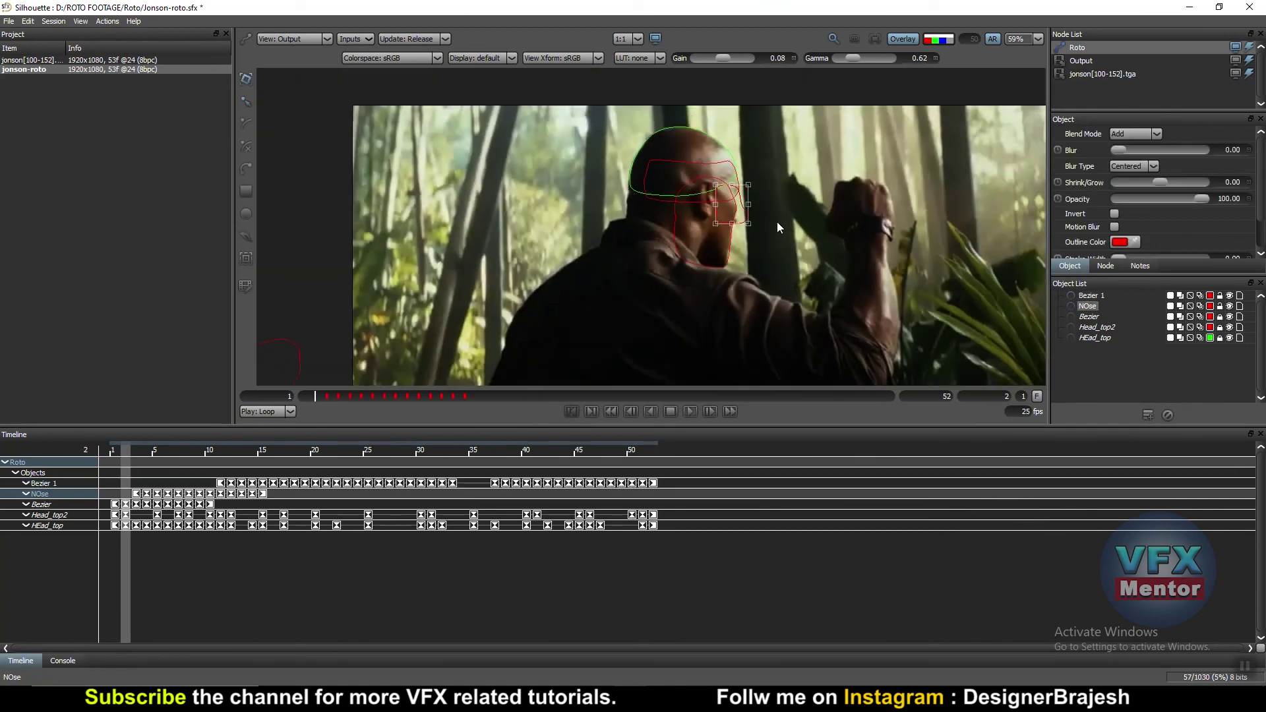
left_click_drag(727, 203, 325, 198)
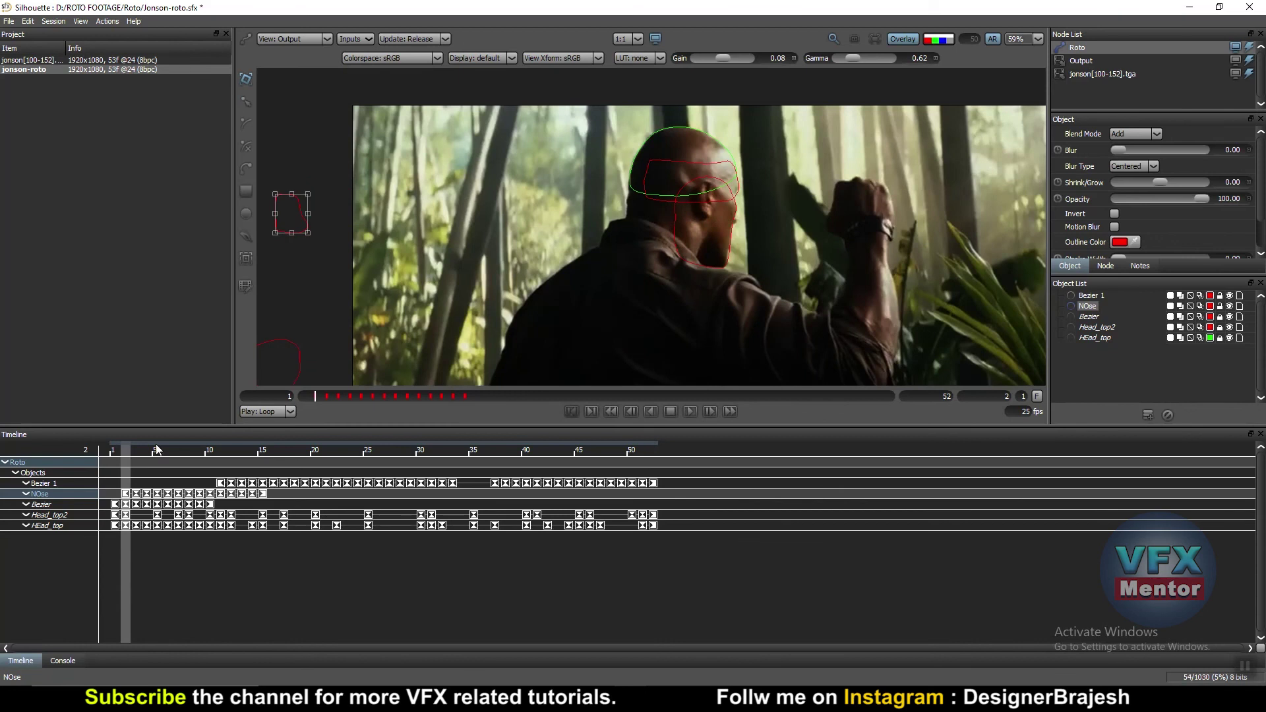
left_click(115, 451)
scroll(687, 240, "down", 1)
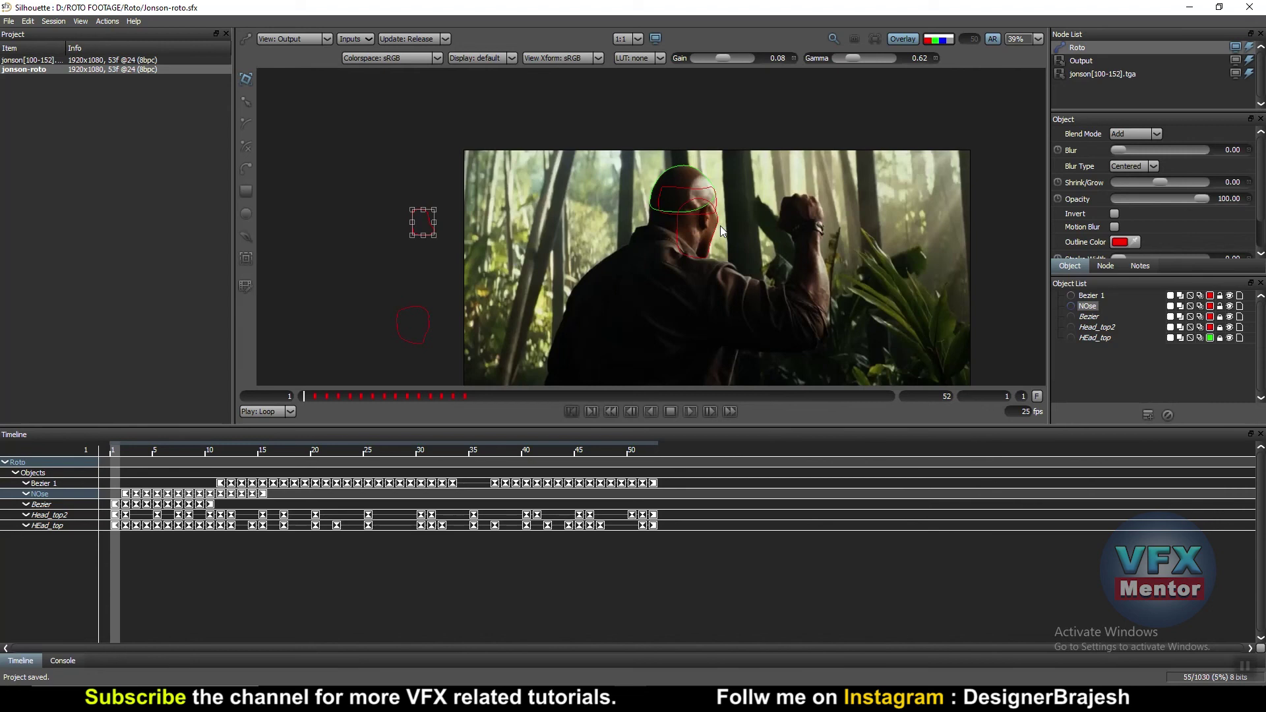
- Switch the viewer to the composite matte and play the clip, then stop playback
key("c")
scroll(704, 222, "up", 2)
scroll(721, 235, "up", 1)
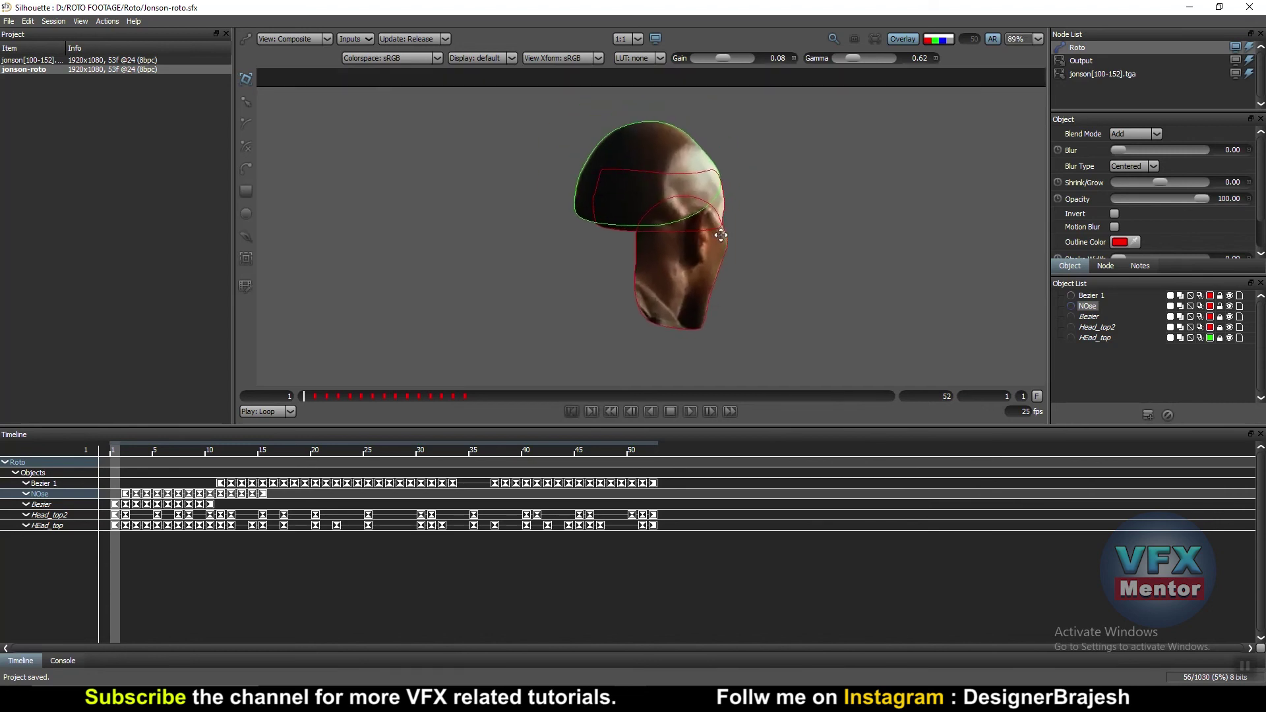
scroll(721, 235, "down", 1)
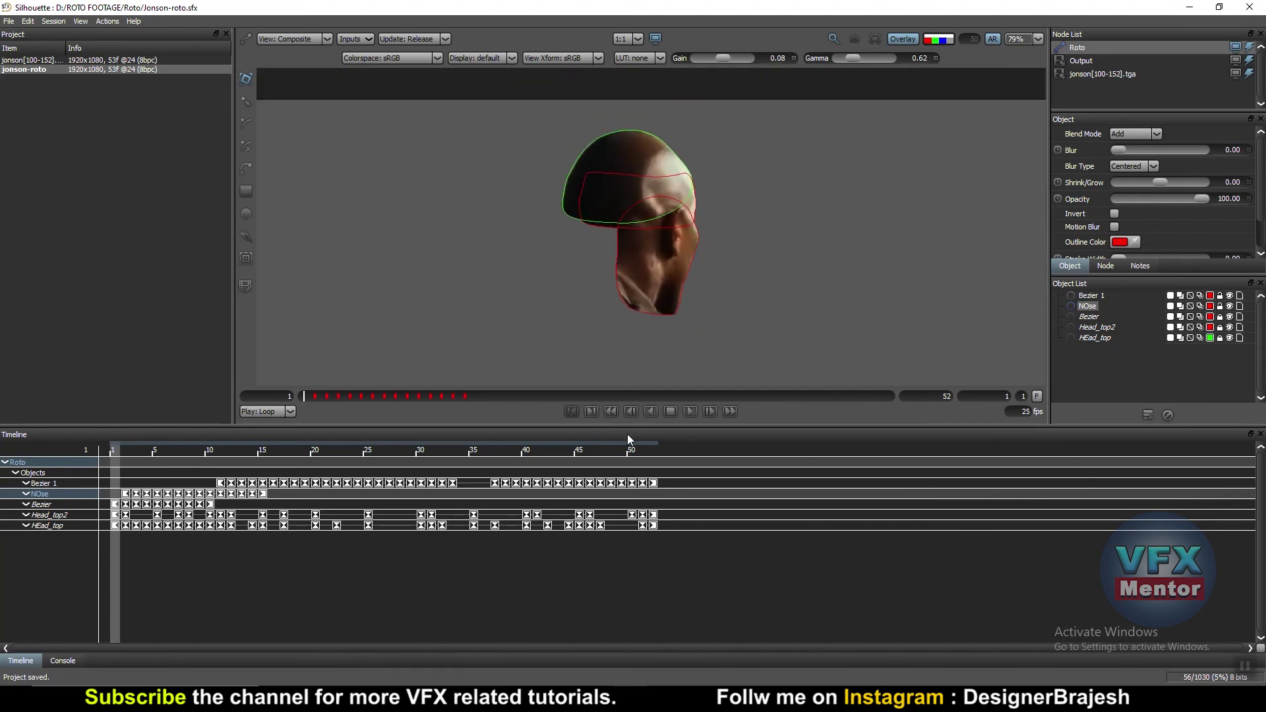
left_click(692, 411)
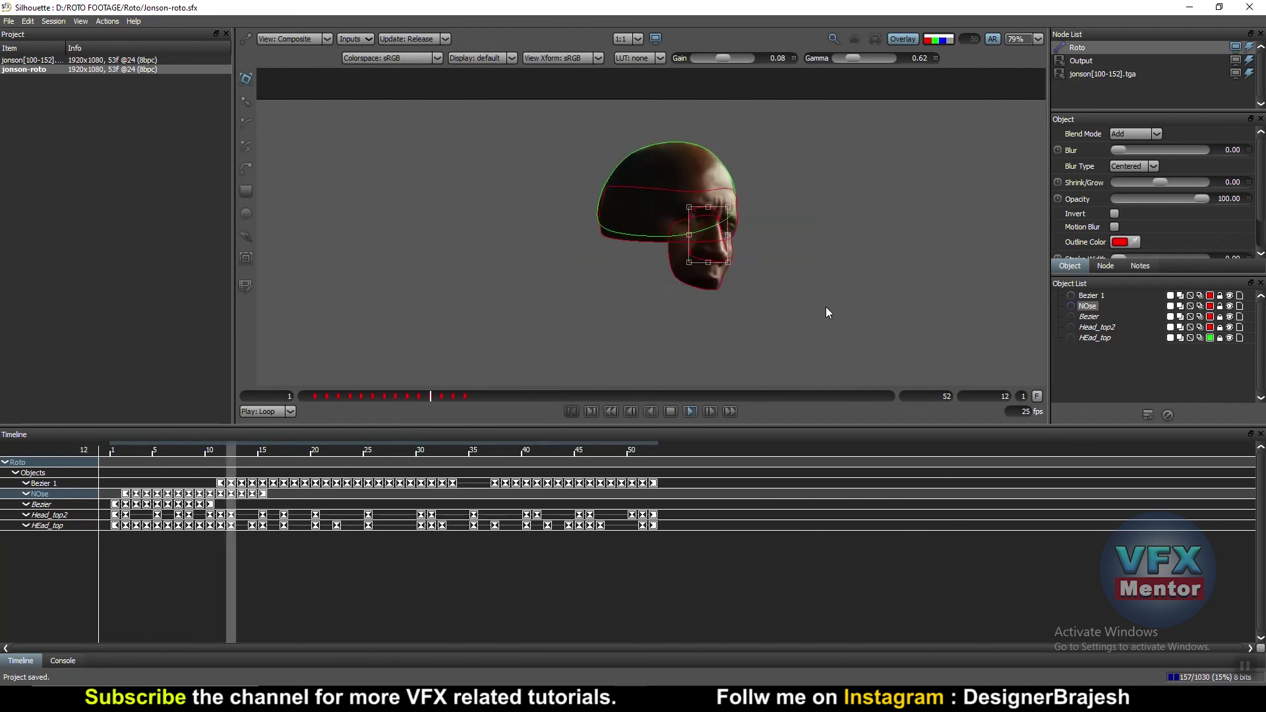
left_click(672, 412)
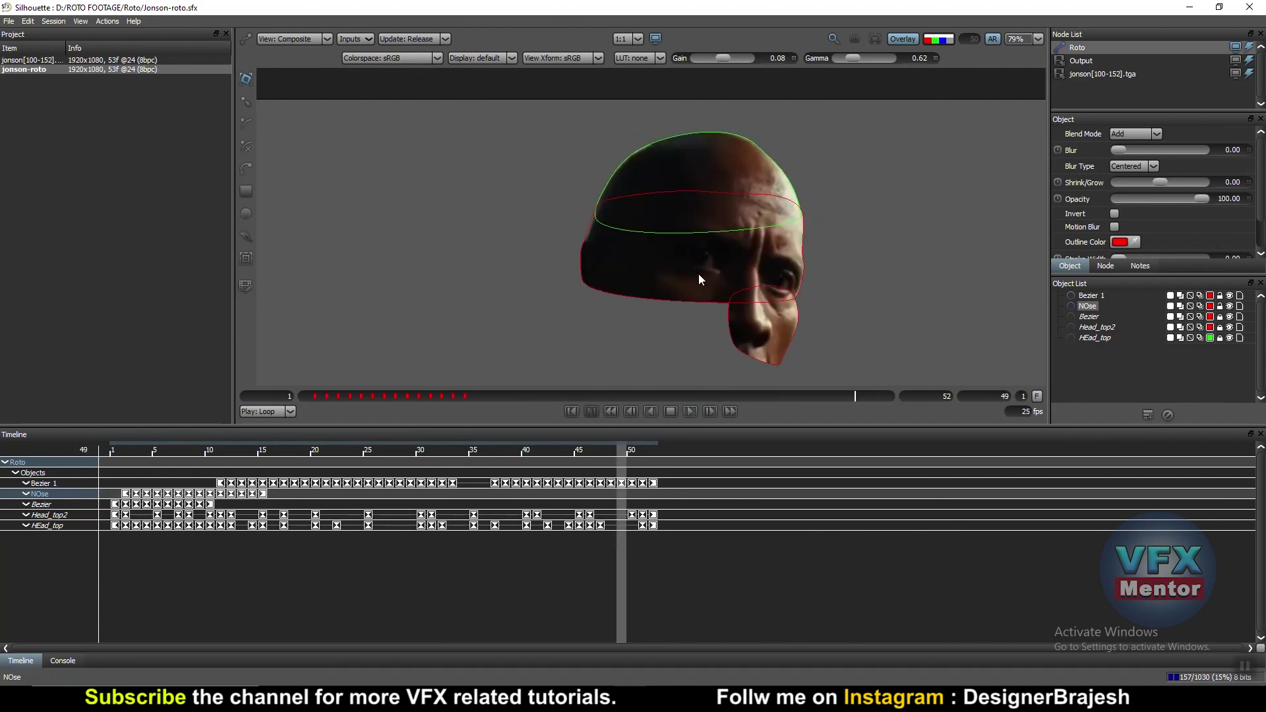
- Scrub the timeline from frame 7 through 15 and 39 to frame 52, recentring the head in view
left_click_drag(568, 454, 254, 467)
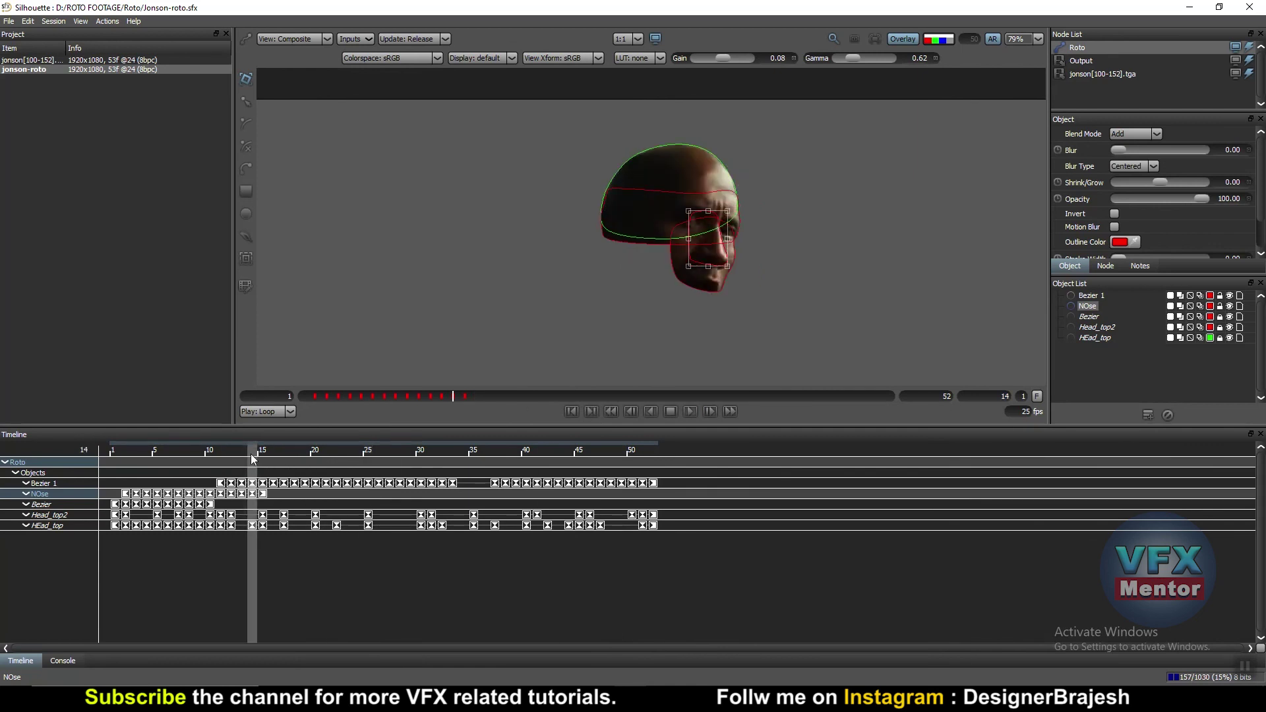
left_click(176, 460)
left_click(184, 455)
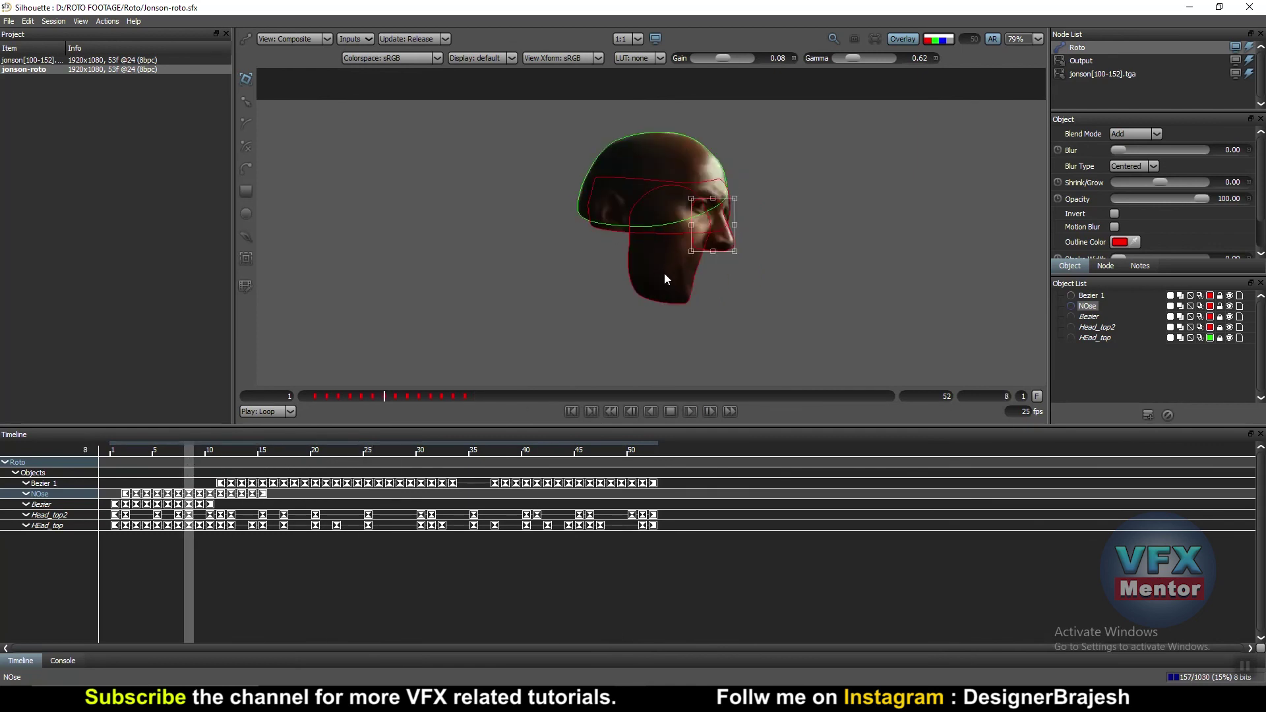
left_click(269, 457)
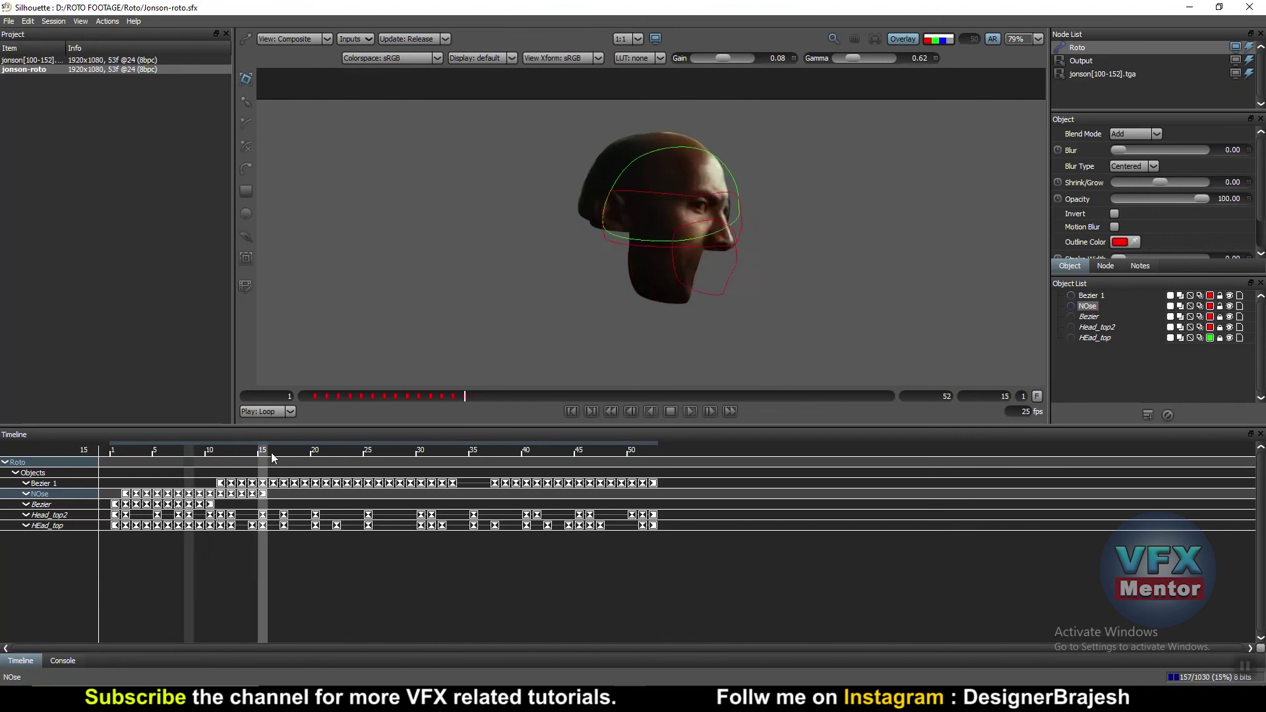
left_click_drag(271, 457, 497, 457)
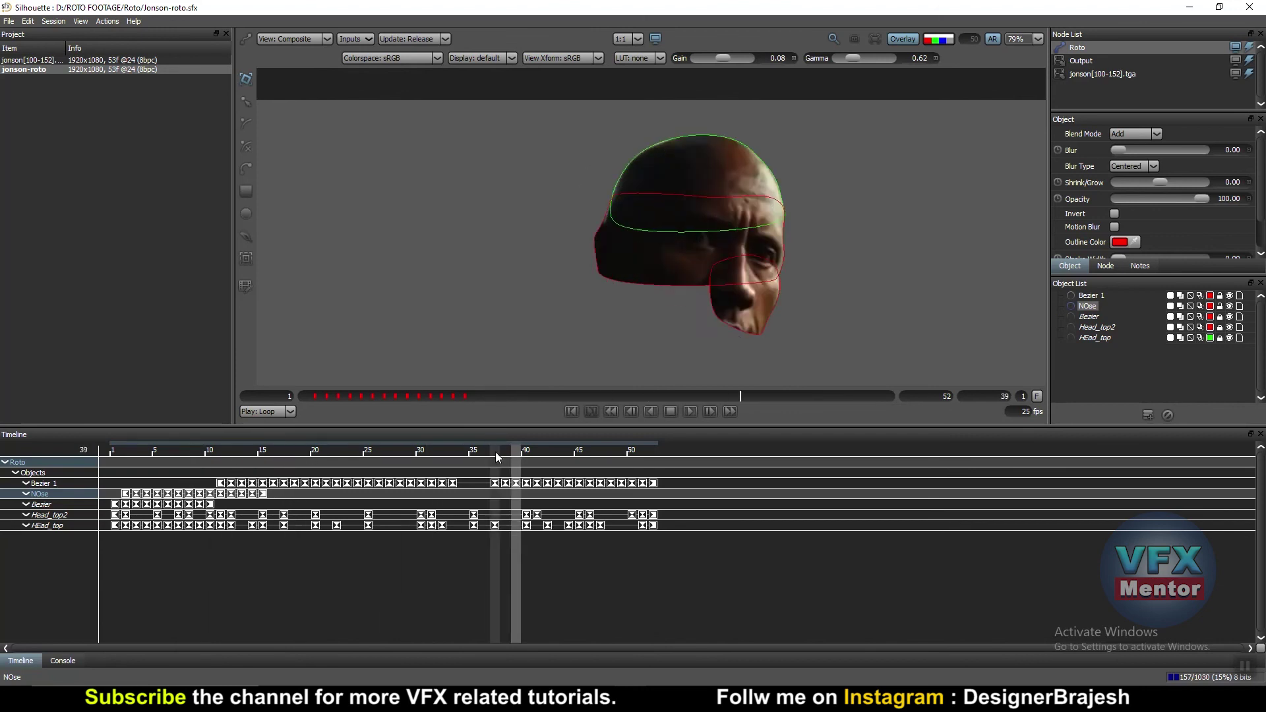
left_click_drag(498, 457, 651, 458)
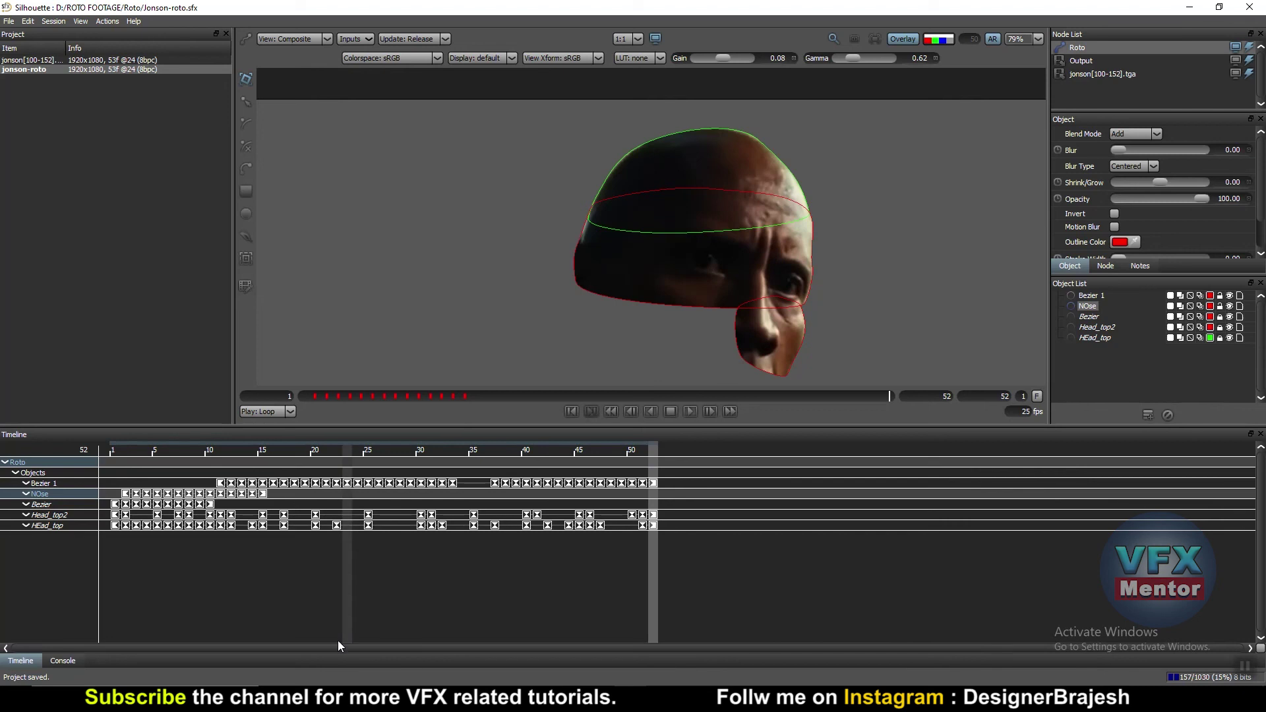
scroll(757, 270, "down", 2)
left_click_drag(763, 271, 746, 209)
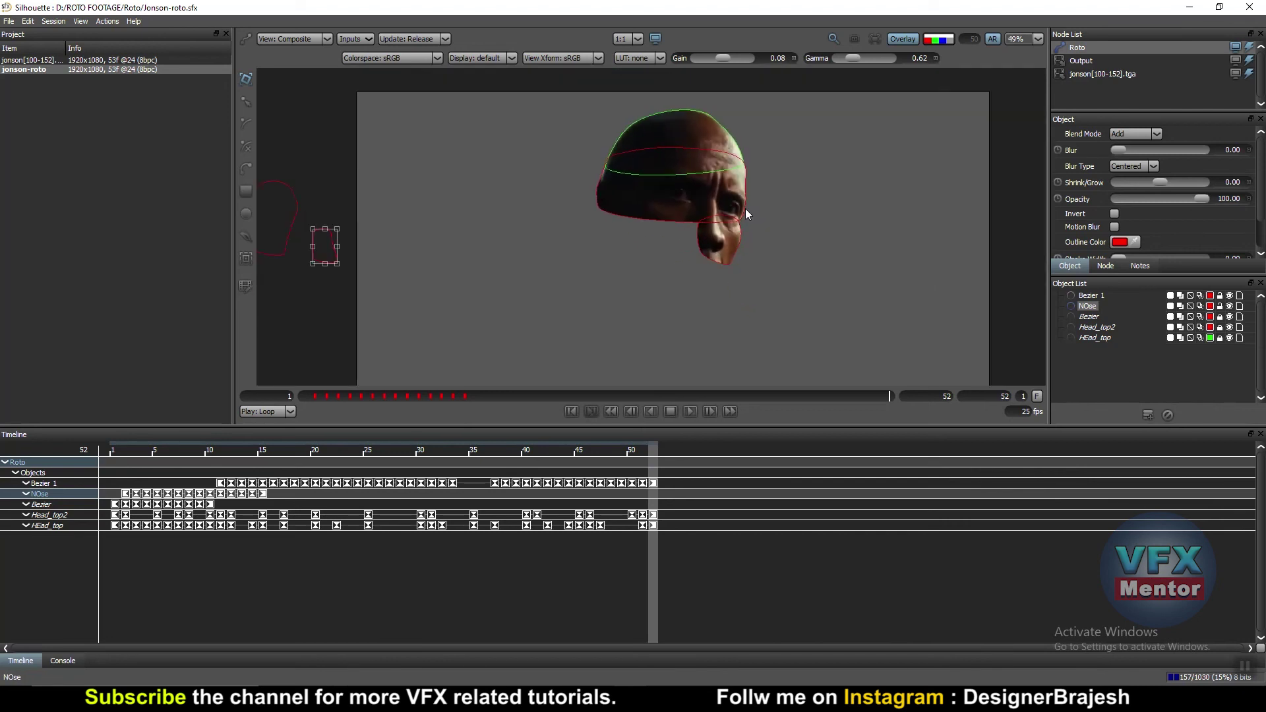